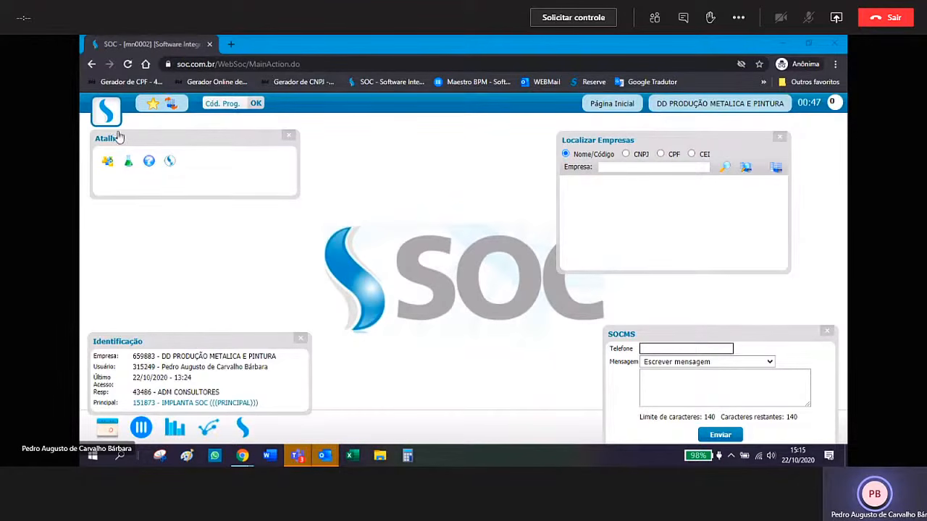
- Open the Equipamento de Medição register from the safety (Segurança) records
click(108, 112)
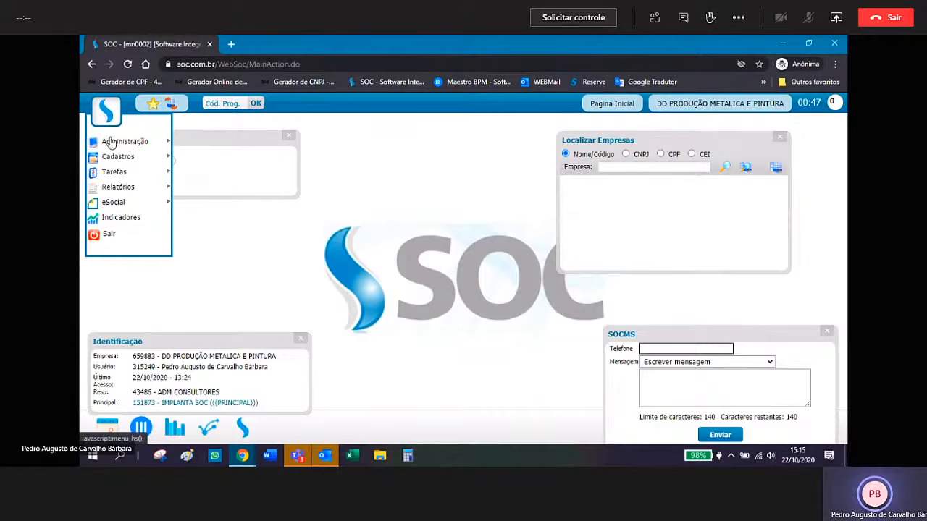
mouse_move(112, 161)
mouse_move(228, 187)
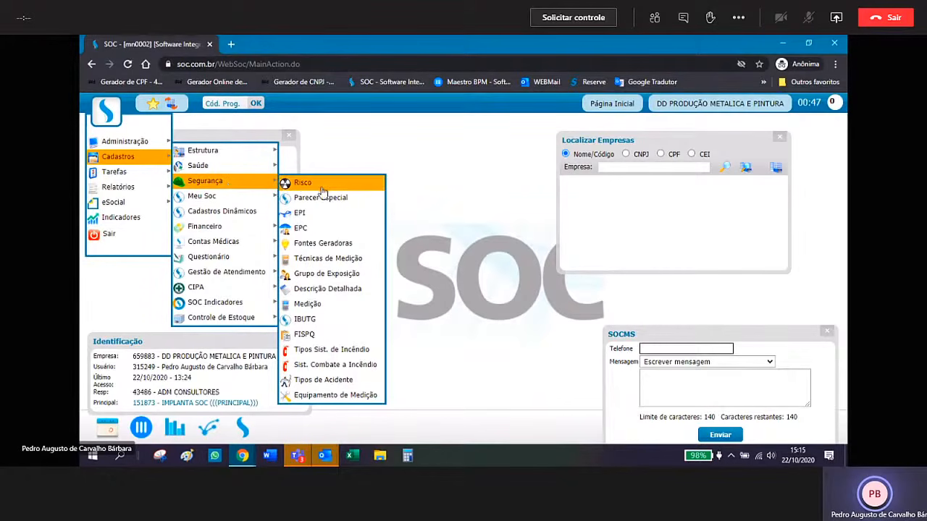
click(382, 397)
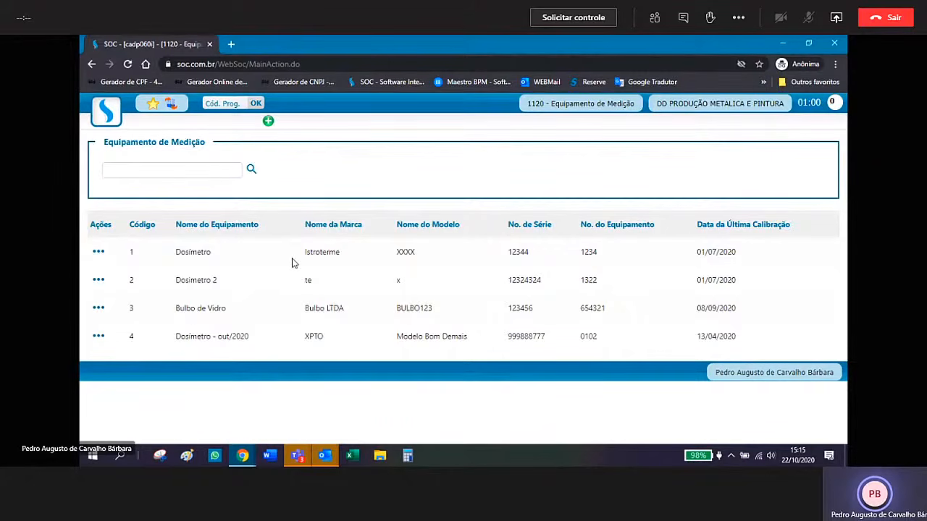
- Start a new measuring equipment record named "Dosímetro - SOC+" with the brand "Marca ficticia"
click(269, 122)
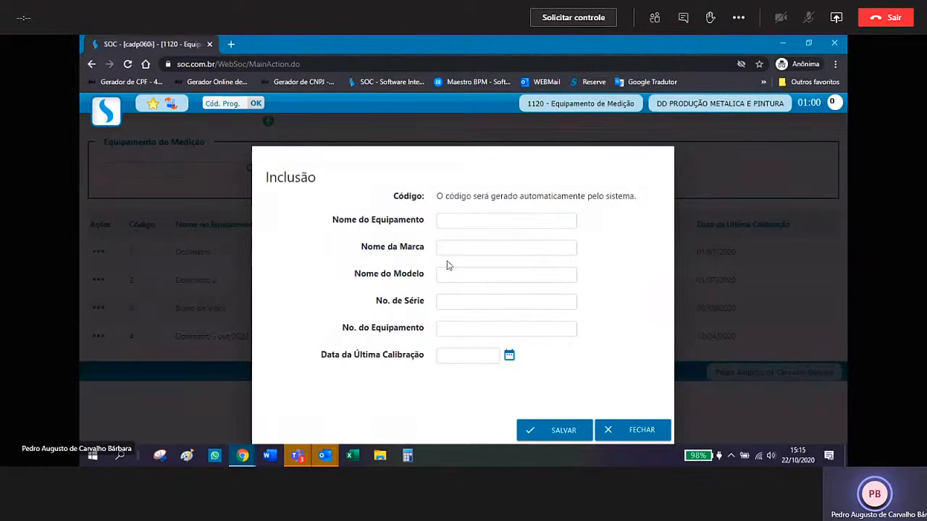
click(463, 220)
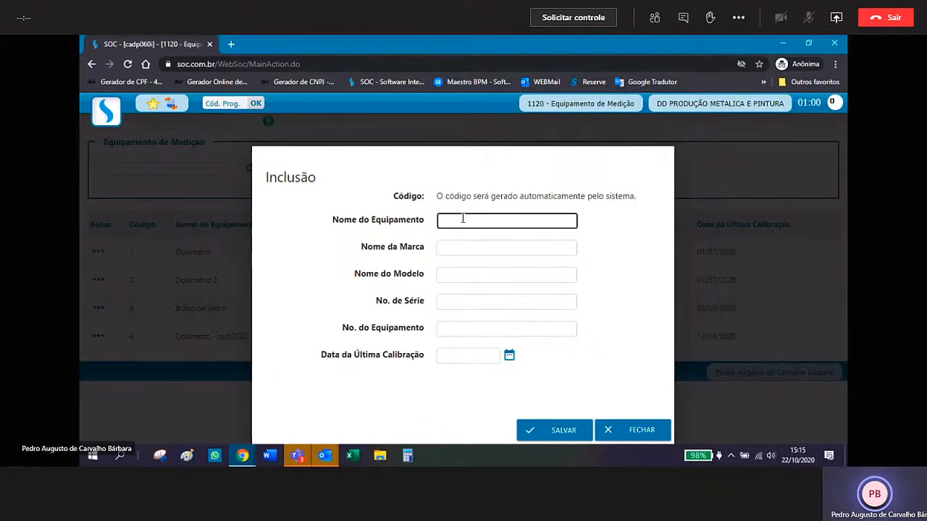
text(Dosímetro - SOC+)
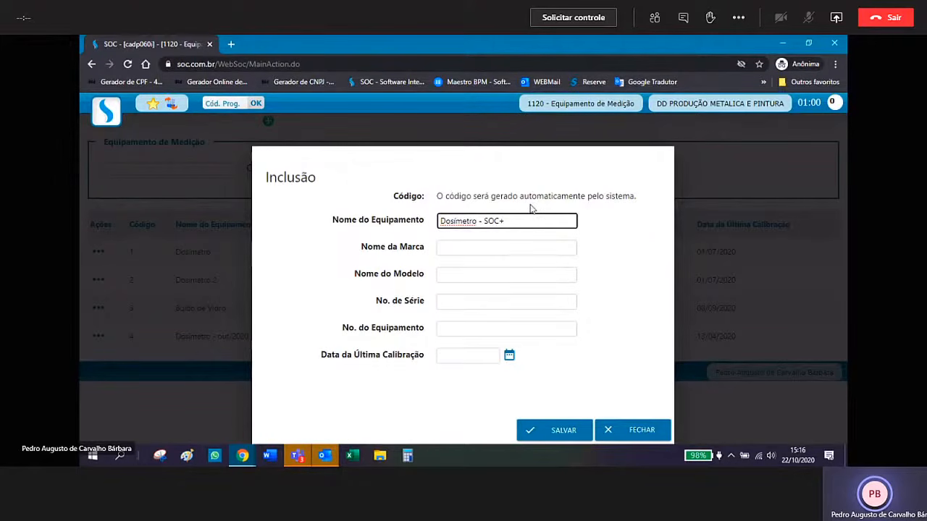
click(559, 432)
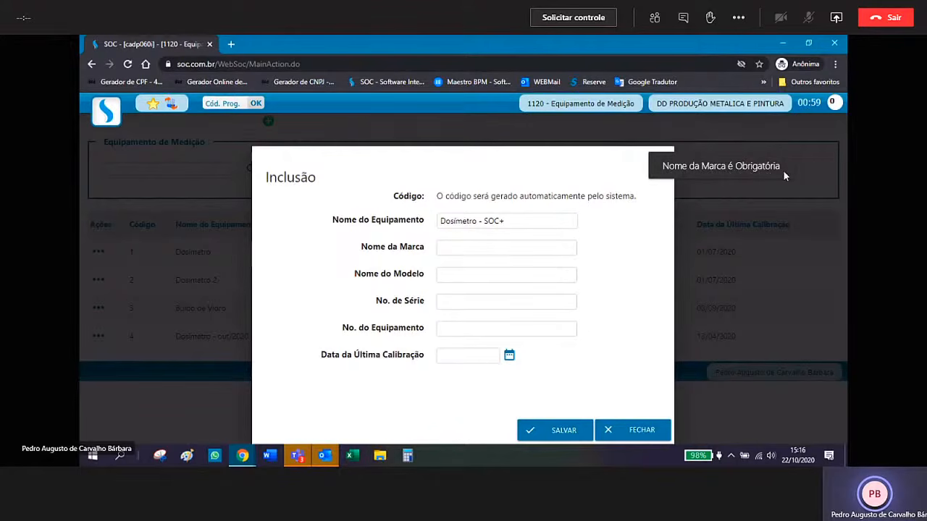
click(462, 246)
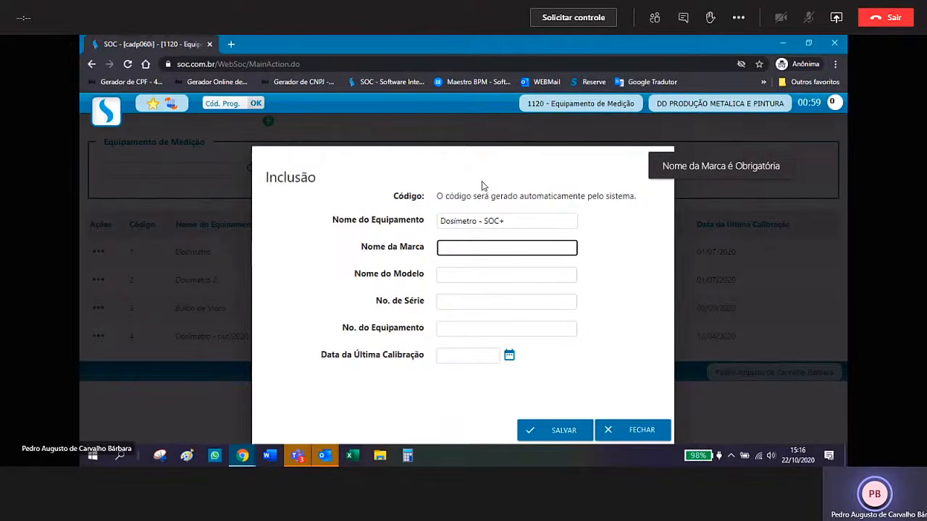
text(Marca)
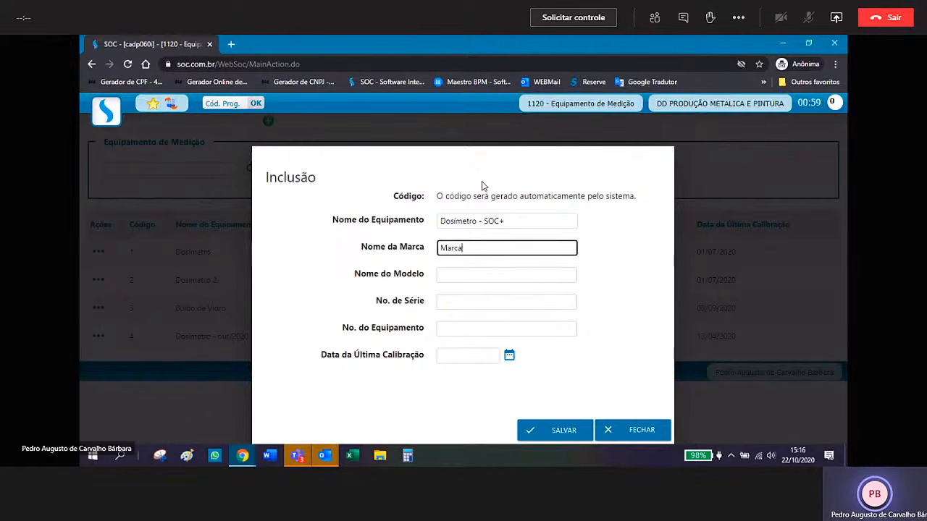
text( ficticia)
click(564, 431)
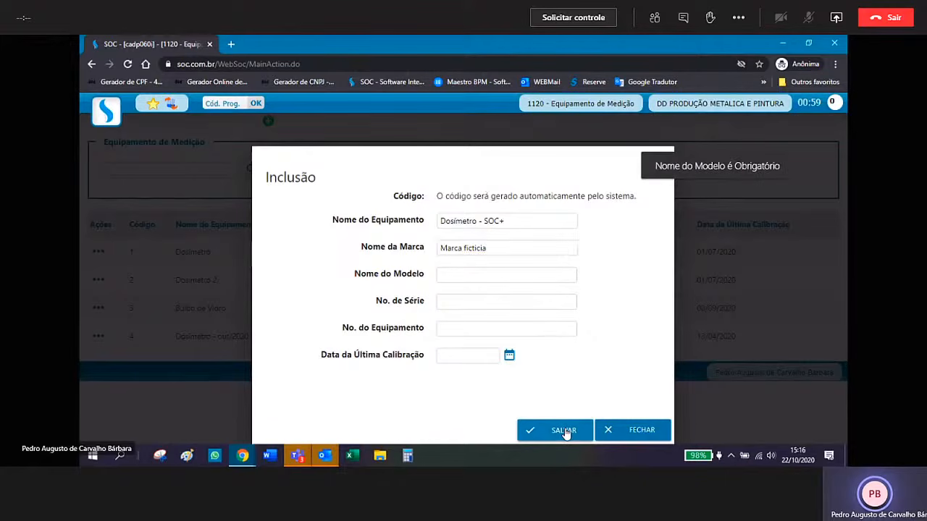
- Fill in the new equipment's model name as 0001, serial number as 2222 and equipment number as 02
click(488, 274)
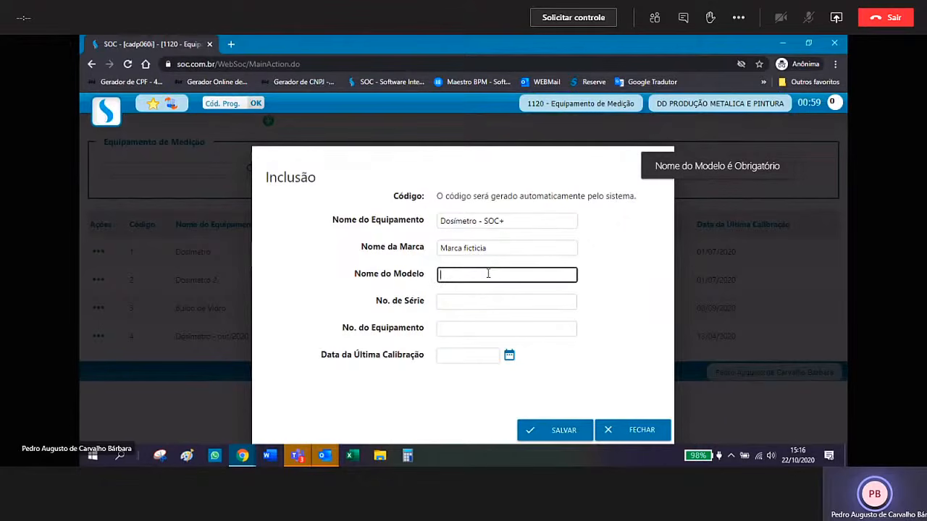
text(0001)
click(472, 300)
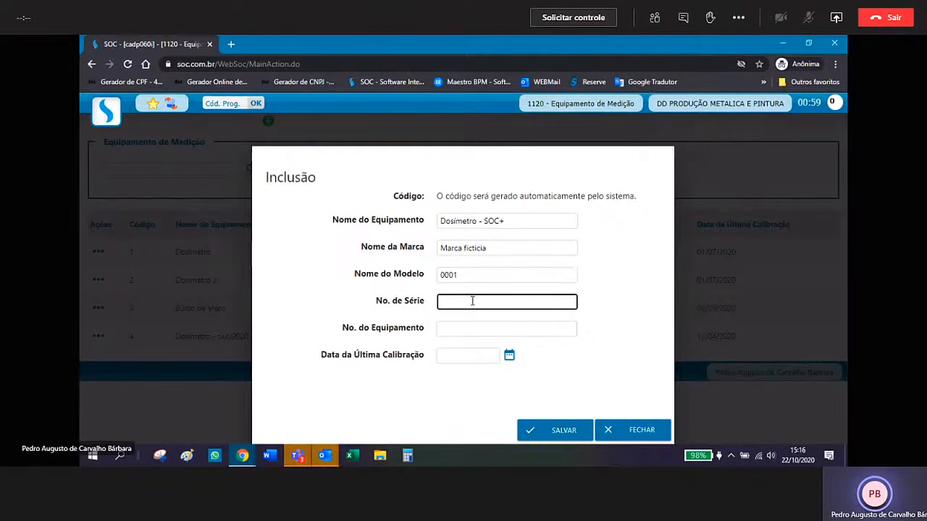
text(2222)
click(477, 329)
text(02)
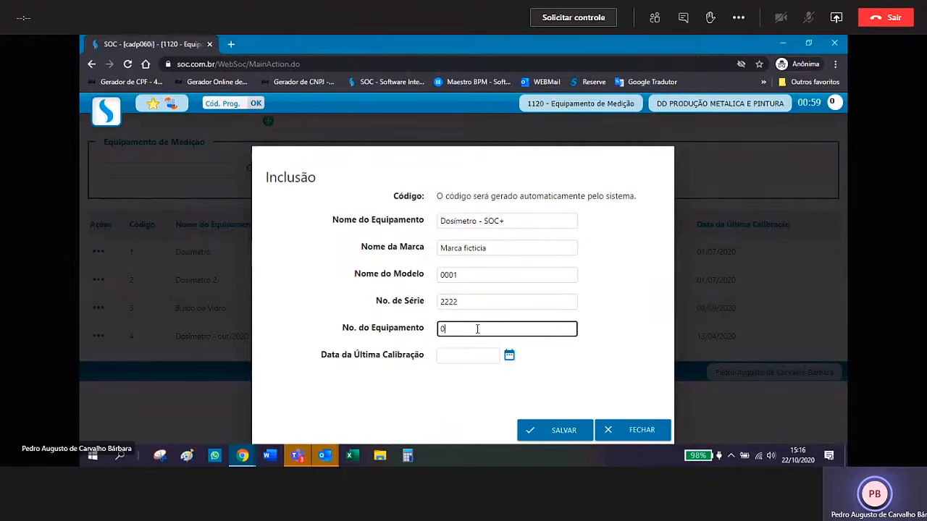
- Set the last calibration date to 08/07/2019 and save the new equipment record
click(509, 358)
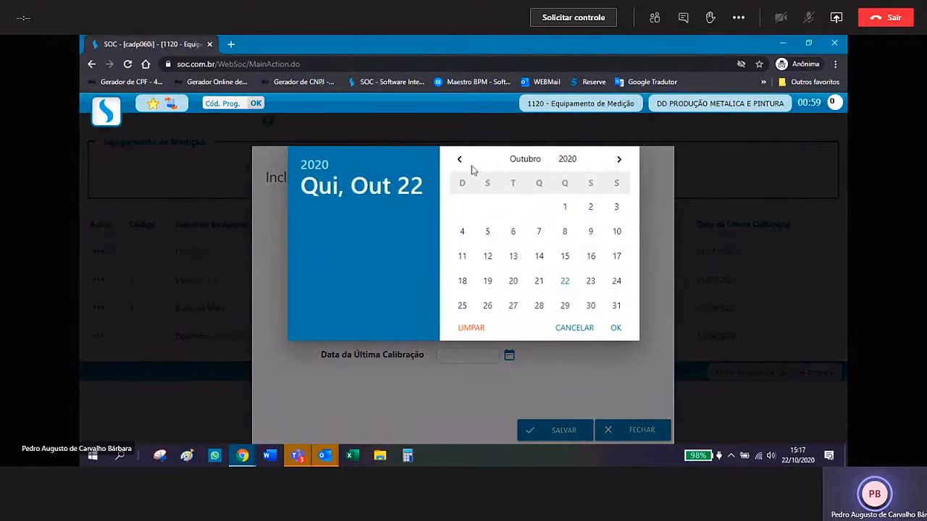
click(571, 162)
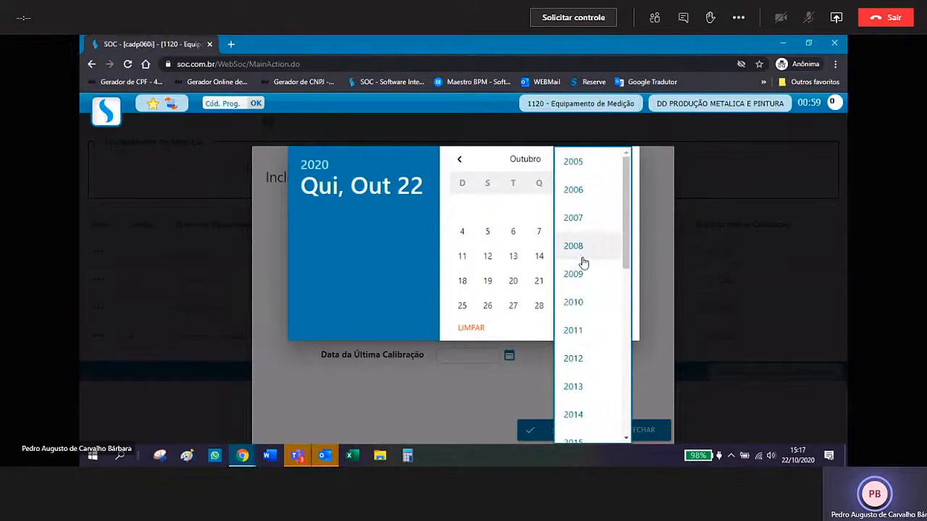
scroll(584, 260, down, 3)
scroll(594, 297, down, 1)
click(606, 329)
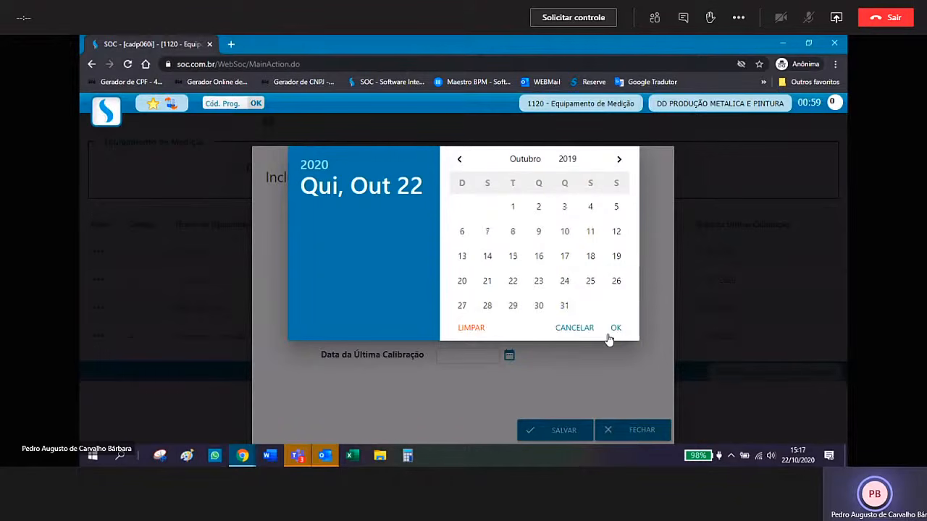
click(459, 159)
click(459, 160)
click(459, 160)
click(488, 233)
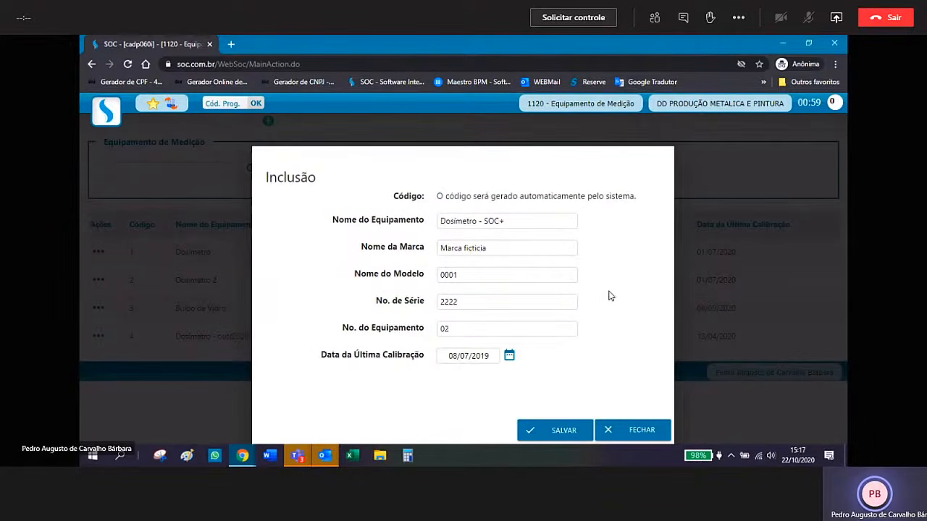
click(564, 431)
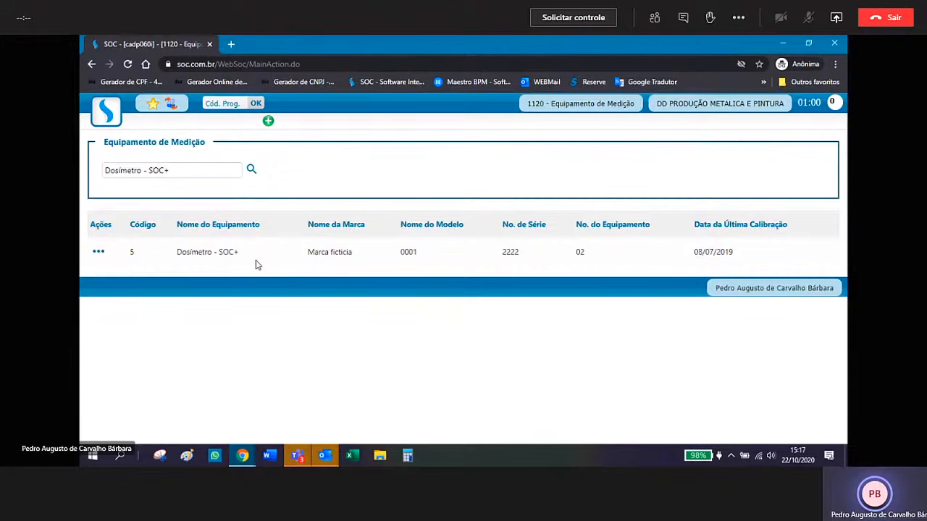
- Clear the equipment name filter and list all registered measuring equipment
drag(198, 166, 82, 161)
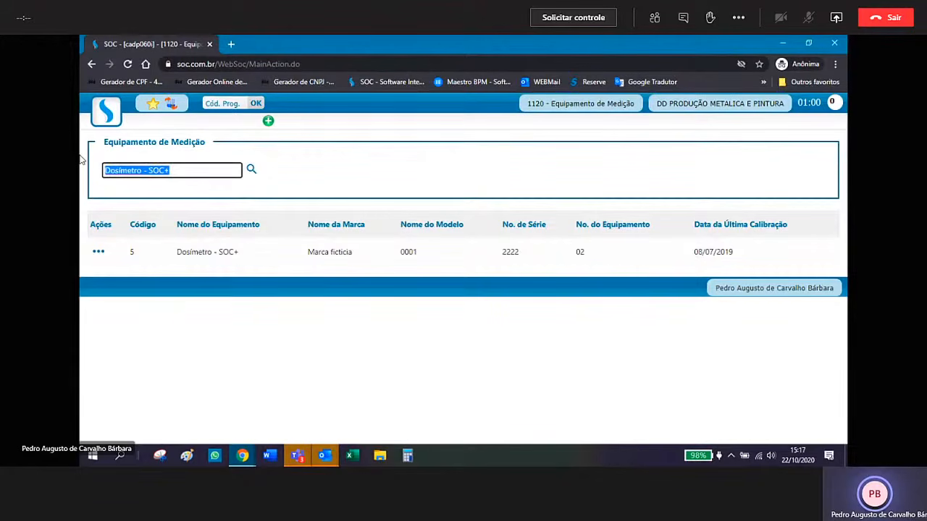
key(BackSpace)
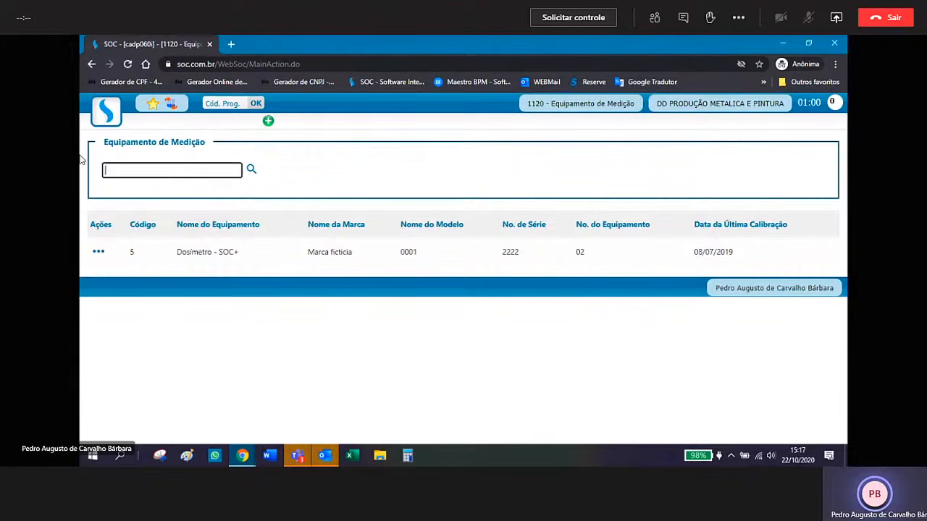
click(251, 172)
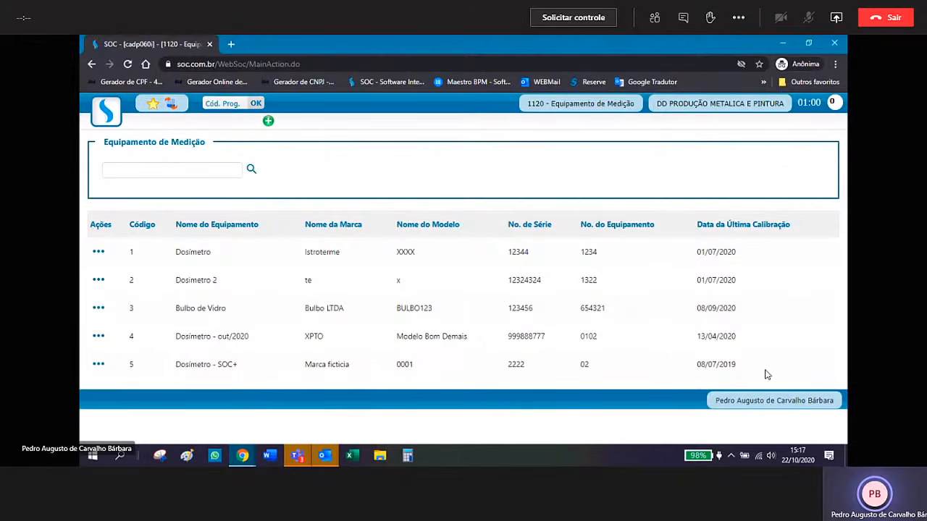
- Edit the Dosímetro - SOC+ record, set its equipment number to 03 and save the change
click(99, 369)
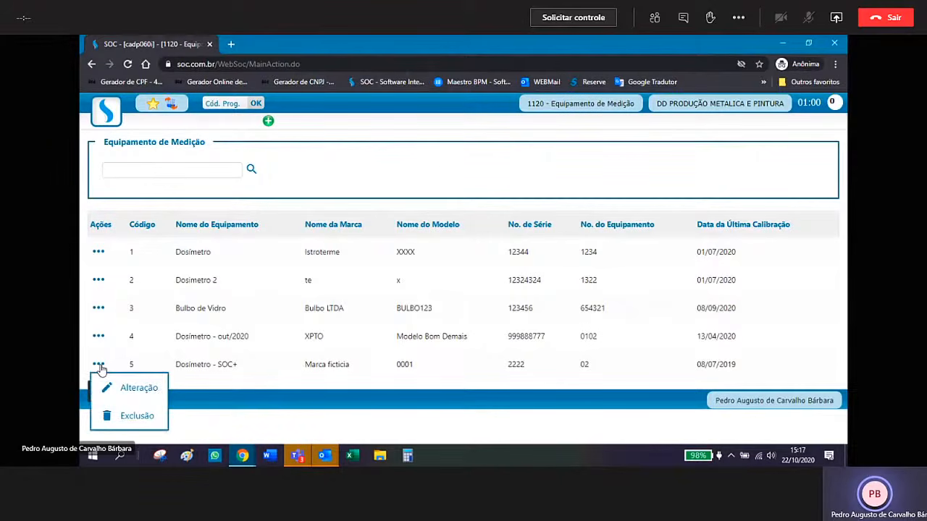
click(148, 390)
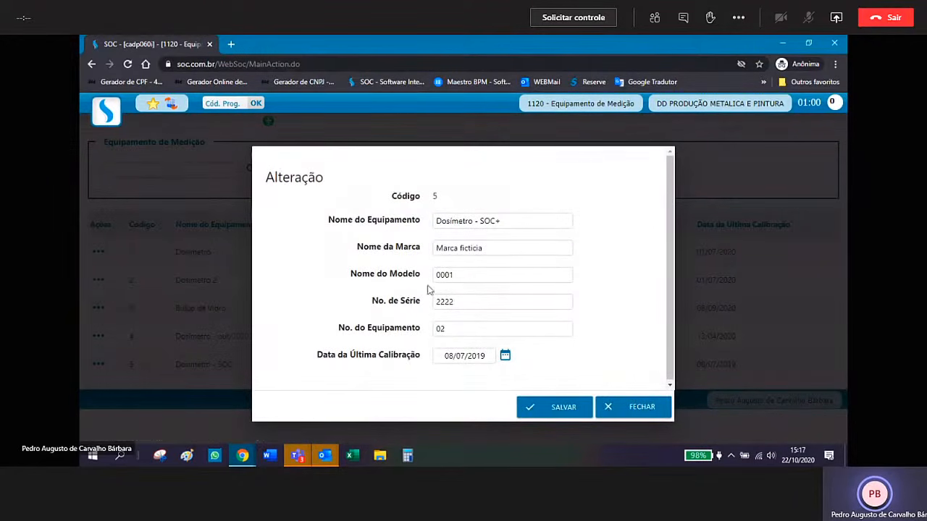
click(459, 328)
key(BackSpace)
text(3)
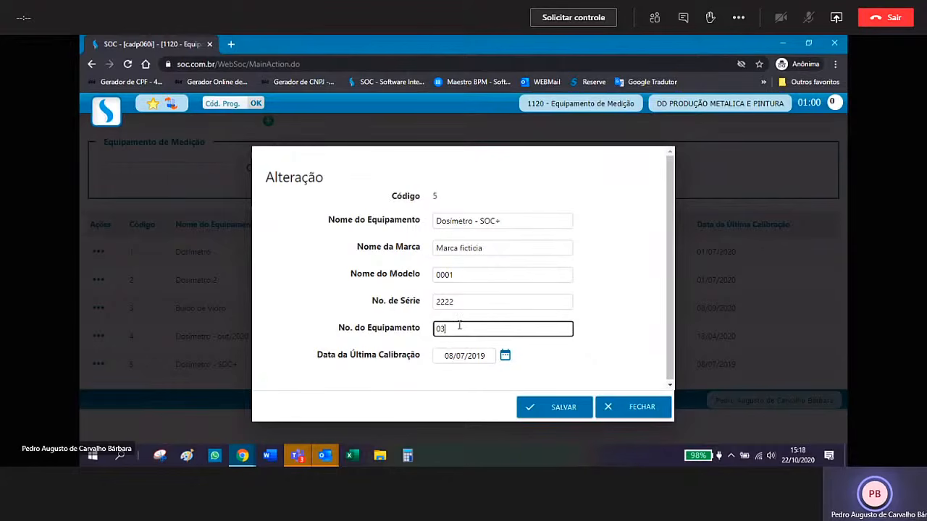
click(542, 404)
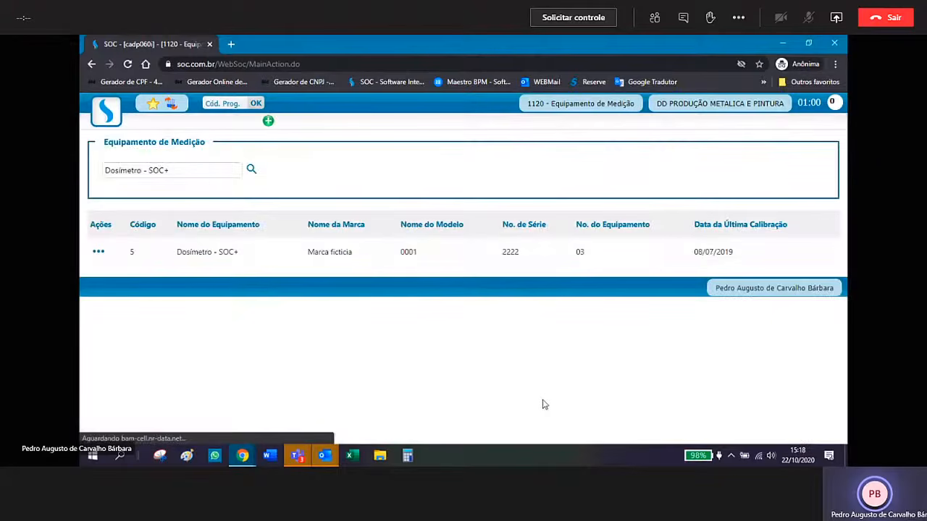
click(98, 252)
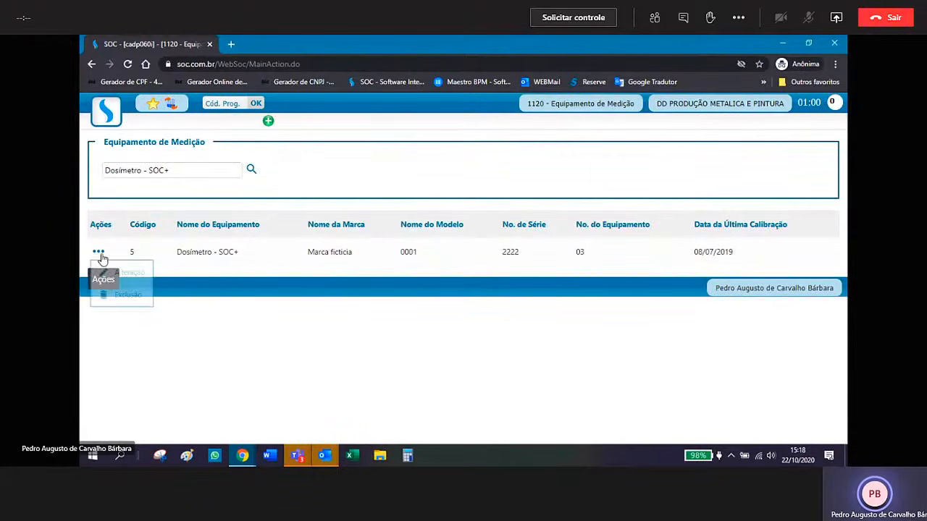
click(233, 305)
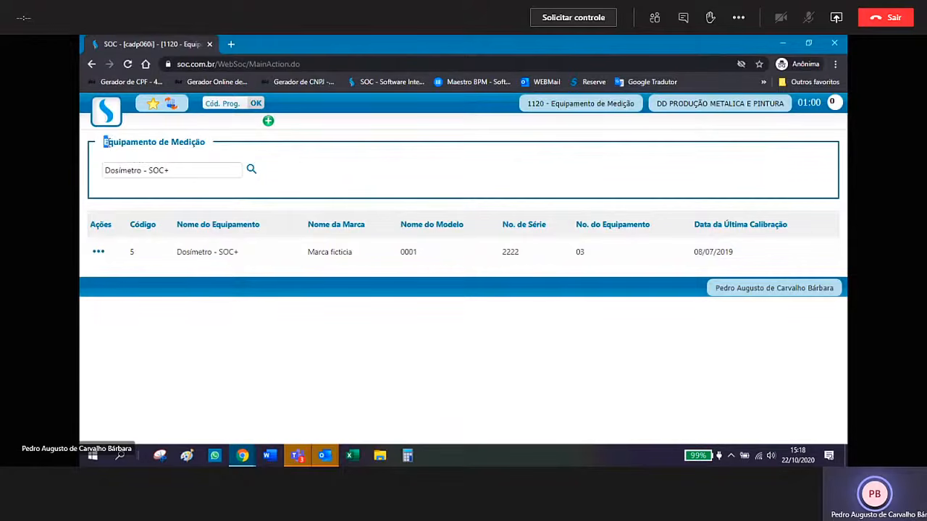
drag(105, 142, 208, 145)
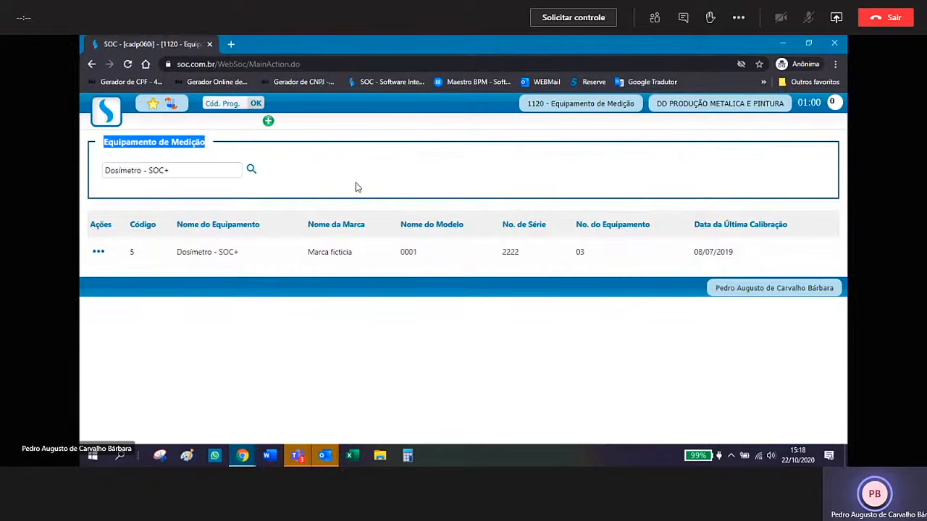
- Remove the Dosímetro - SOC+ search text and run an unfiltered equipment search again
click(250, 170)
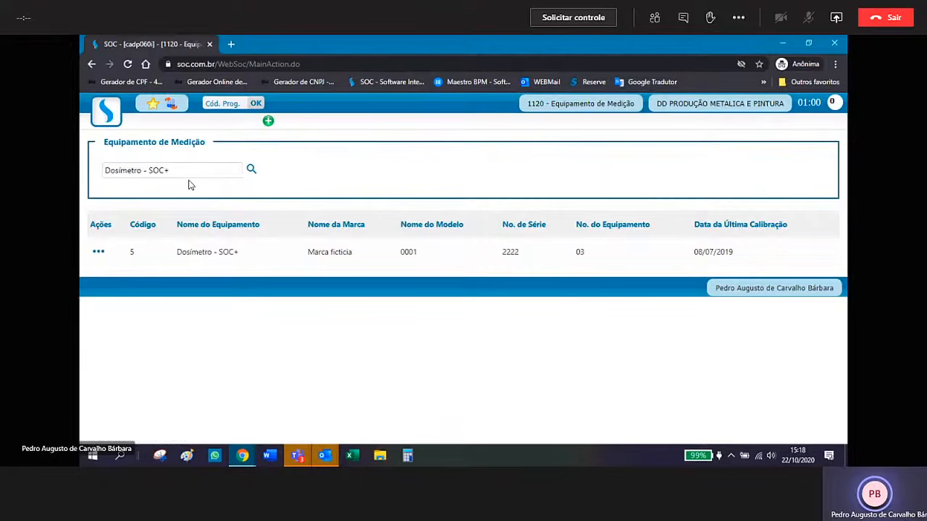
drag(177, 171, 114, 160)
key(BackSpace)
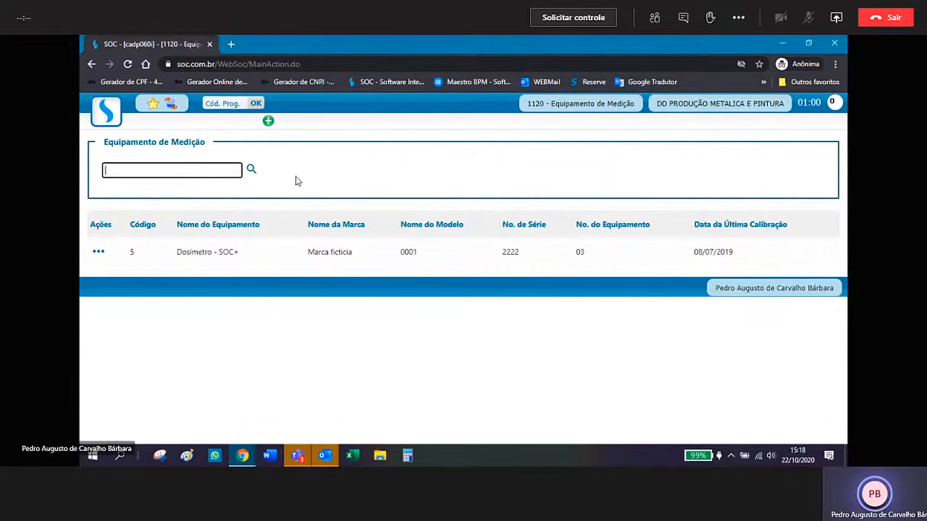
click(251, 171)
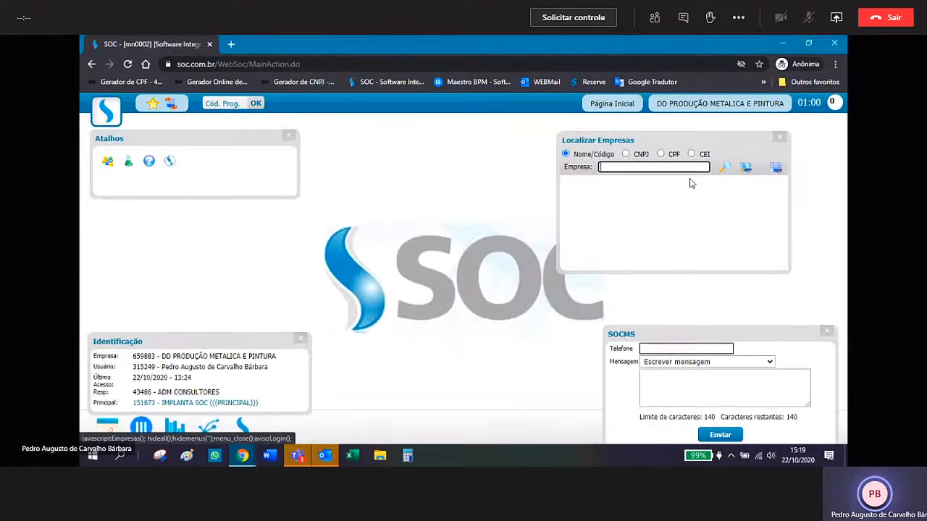
- Switch to the main company IMPLANTA SOC (((PRINCIPAL))) and dismiss the GRO notice, choosing not to show it again
click(777, 169)
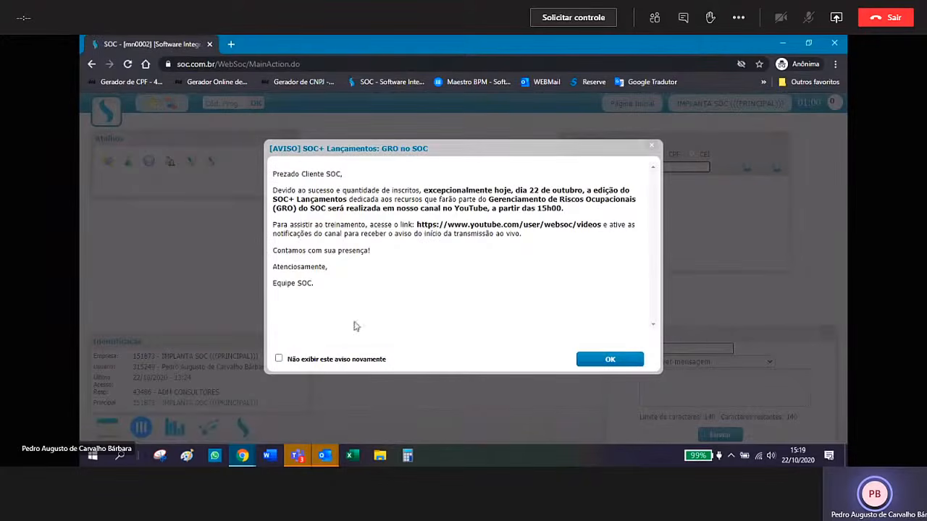
click(279, 358)
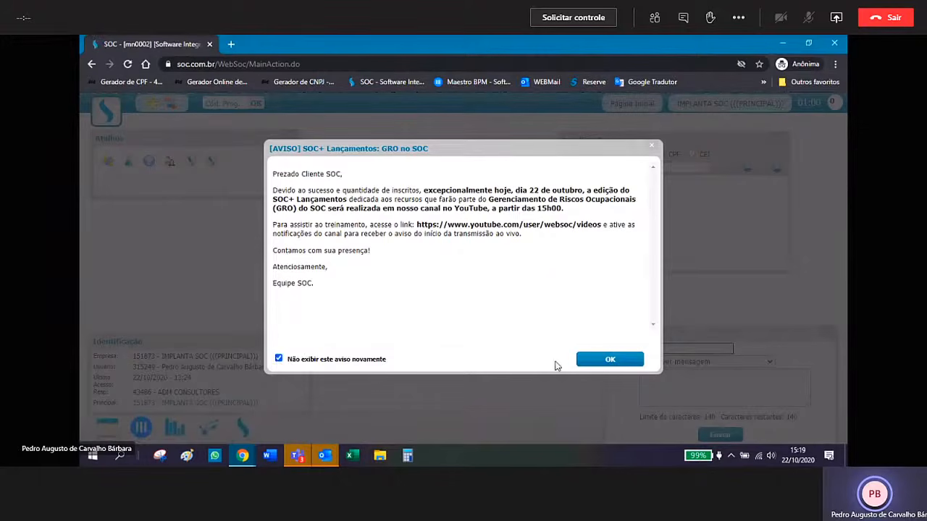
click(596, 359)
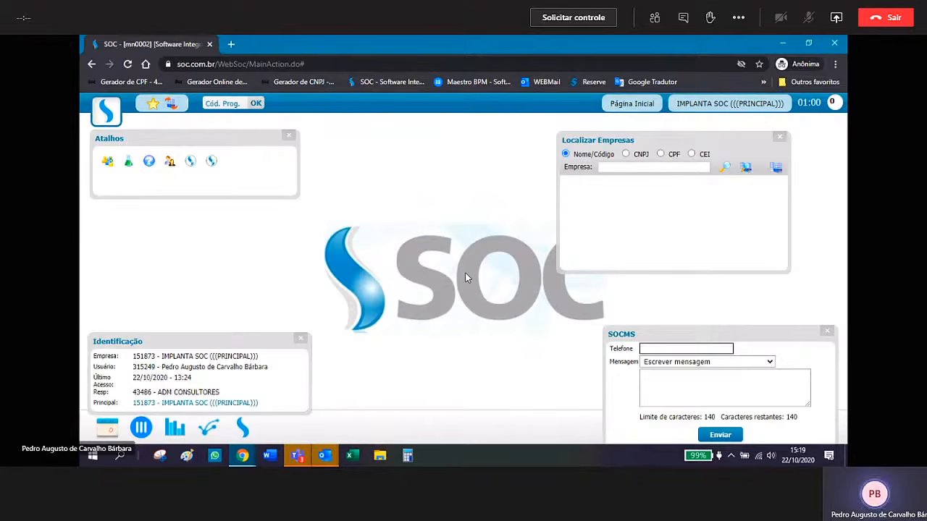
- Open the main company's Empresa/Cliente record and bring up its Parâmetros Gerais for editing
click(110, 116)
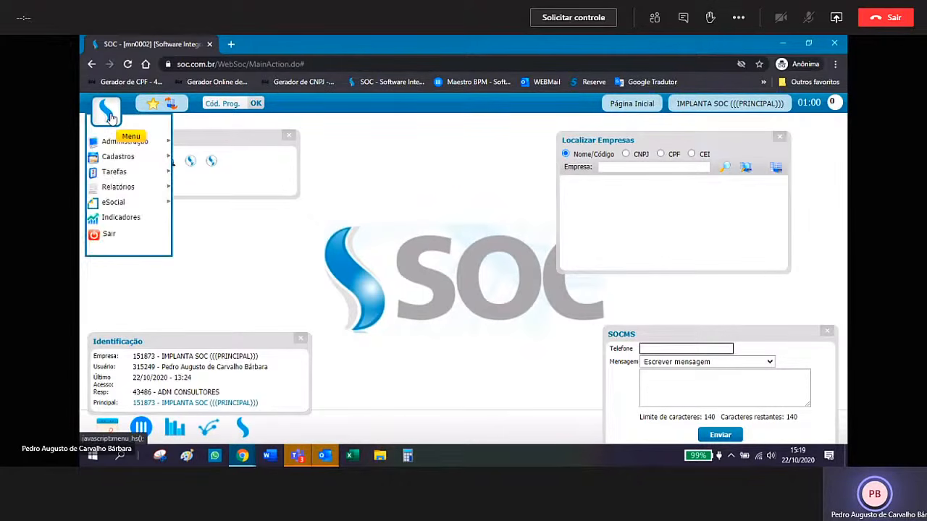
mouse_move(118, 159)
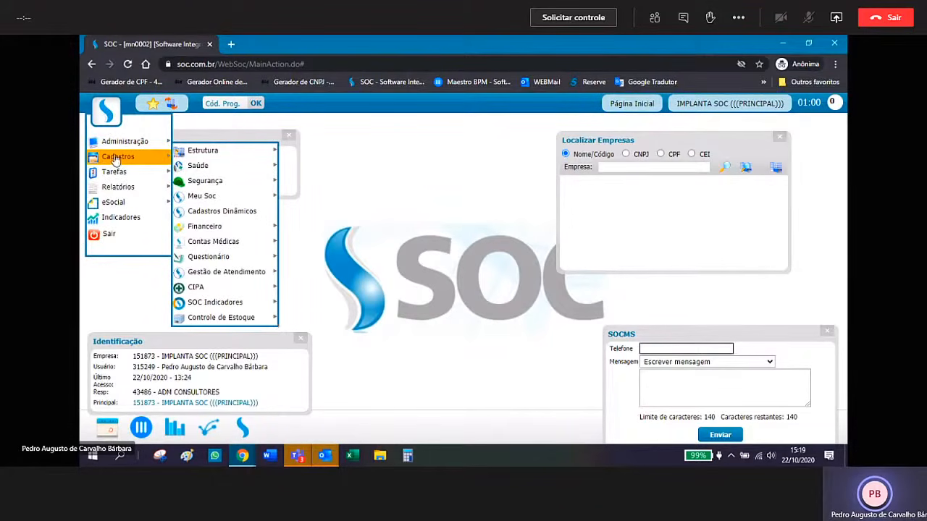
mouse_move(217, 154)
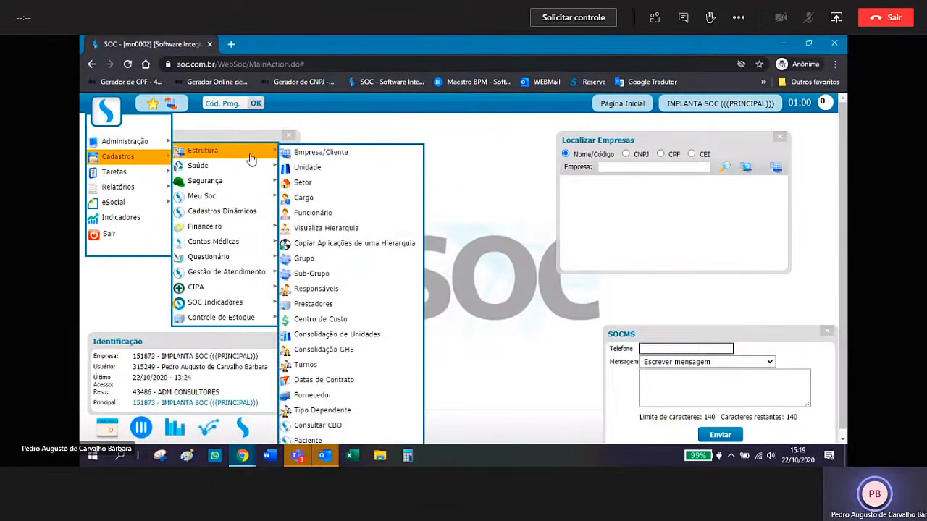
click(410, 157)
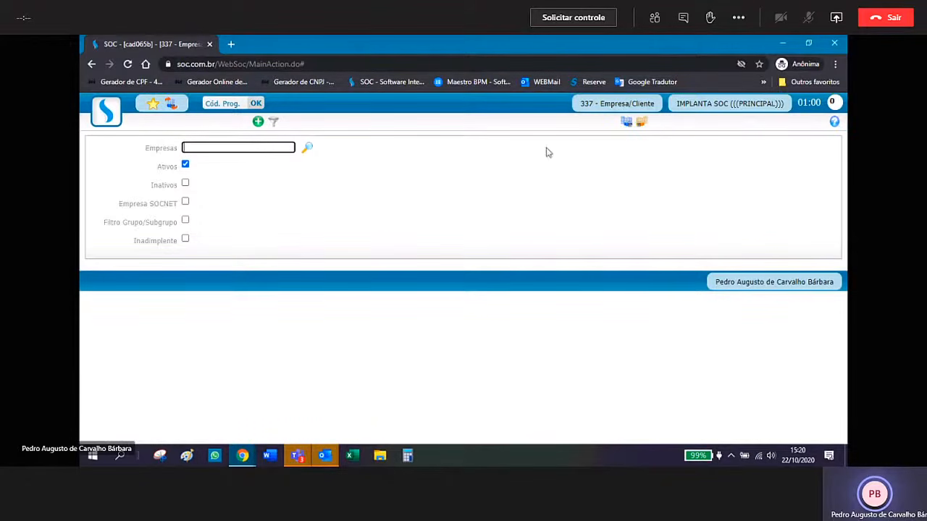
click(627, 125)
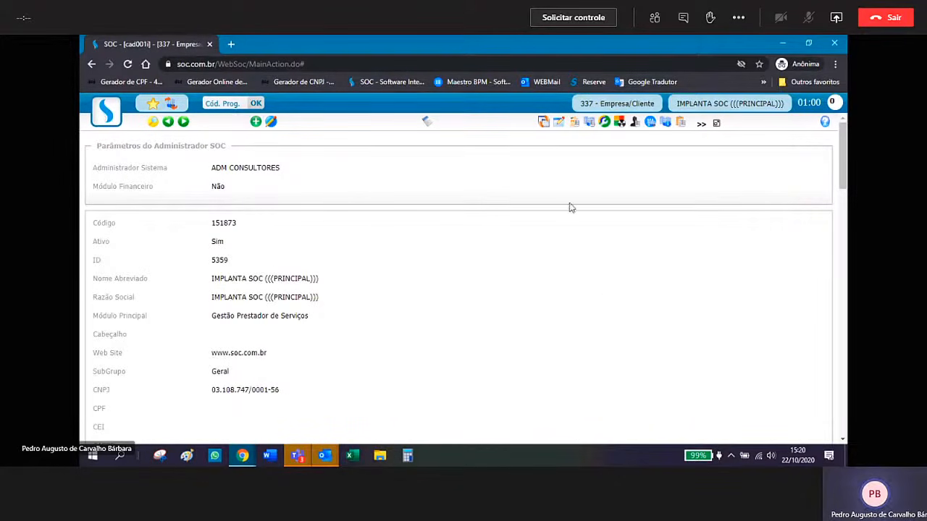
click(559, 128)
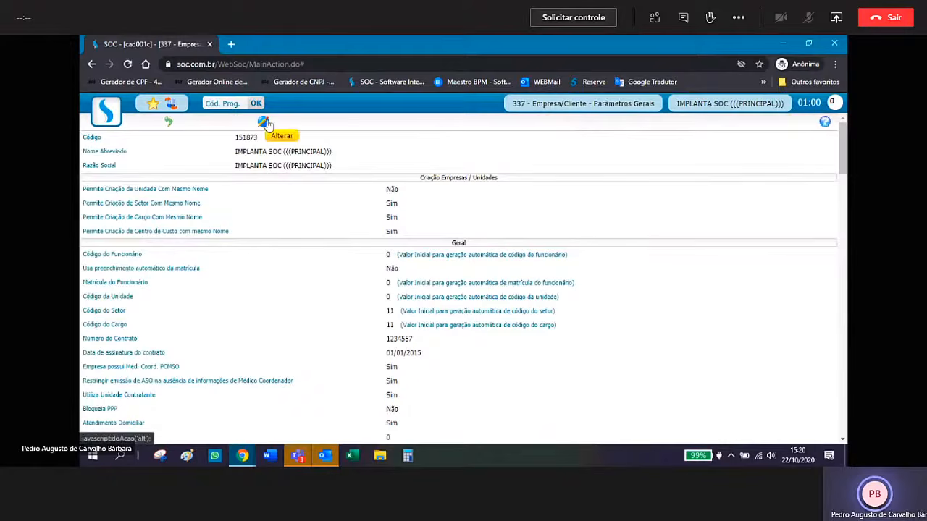
click(264, 123)
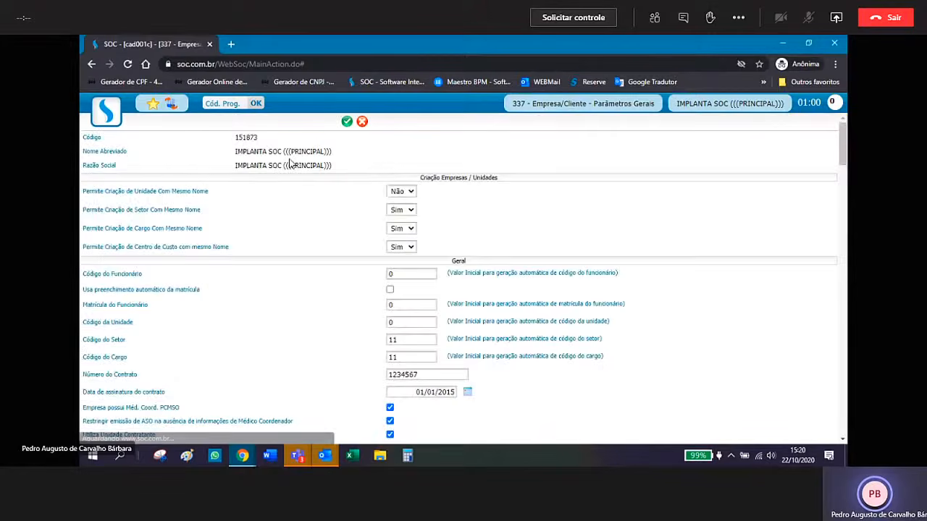
- Find the Matriz de avaliação de risco parameter, read its help note and view the matrices it offers
scroll(289, 163, down, 1)
scroll(289, 164, down, 5)
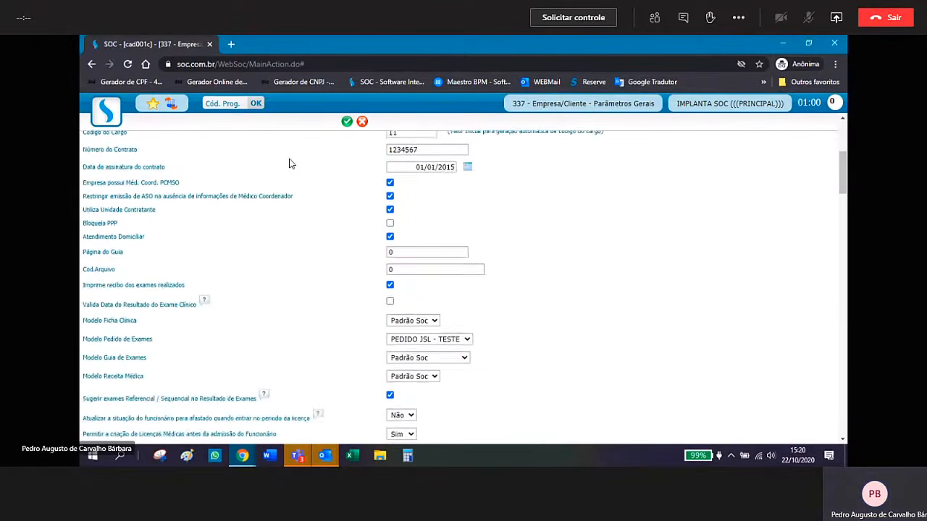
scroll(289, 164, down, 4)
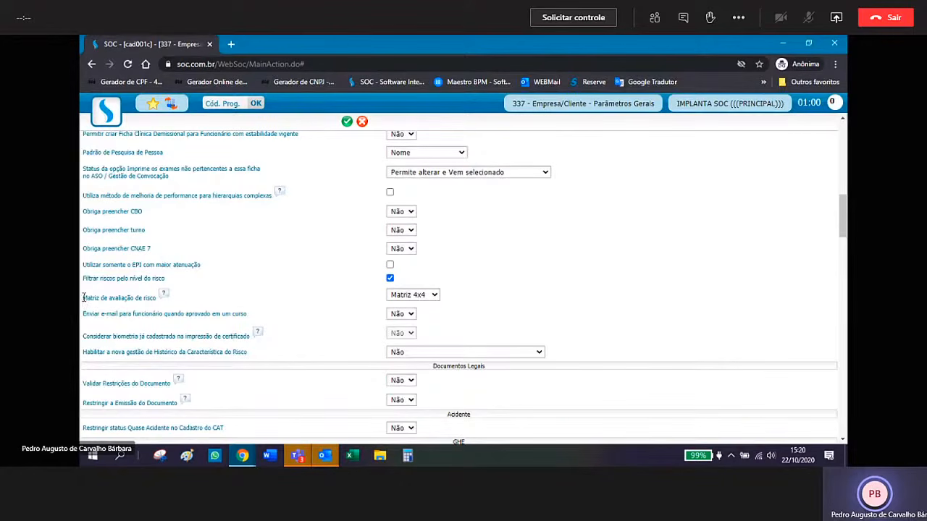
drag(83, 298, 164, 293)
mouse_move(164, 293)
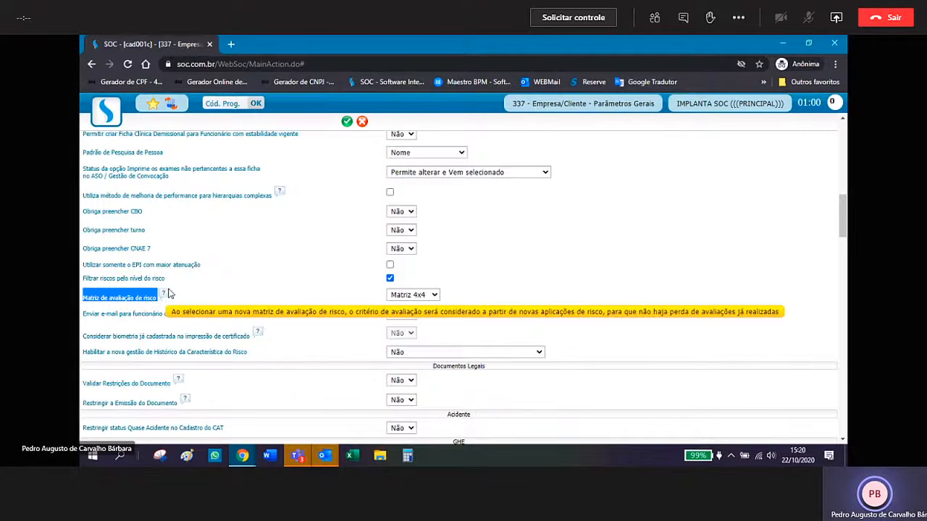
click(436, 295)
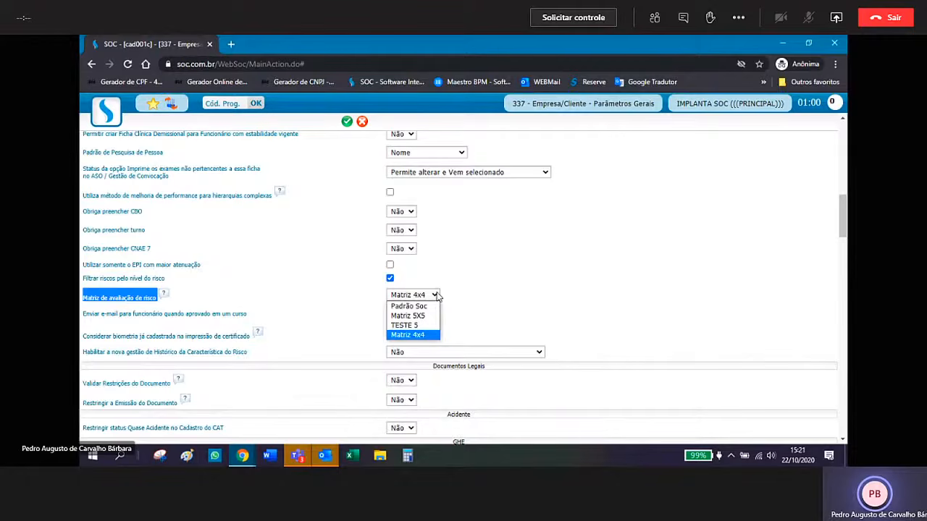
click(437, 296)
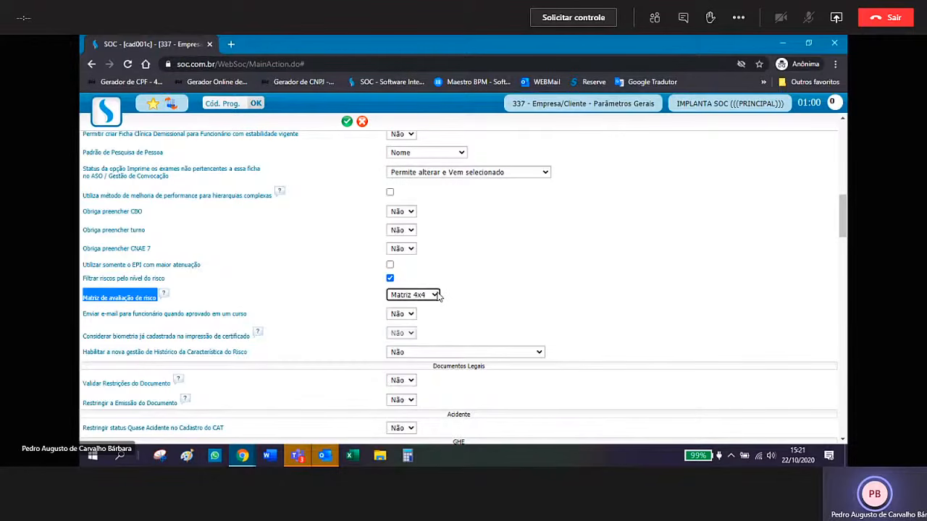
- Review the Matriz de avaliação de risco choices again and cancel the general parameters edit
mouse_move(164, 297)
scroll(174, 298, up, 3)
scroll(189, 311, down, 2)
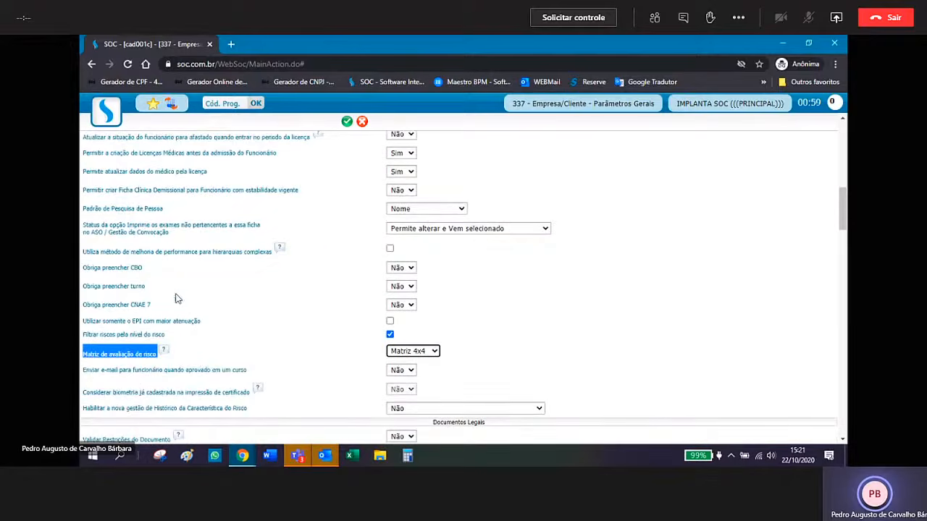
click(437, 354)
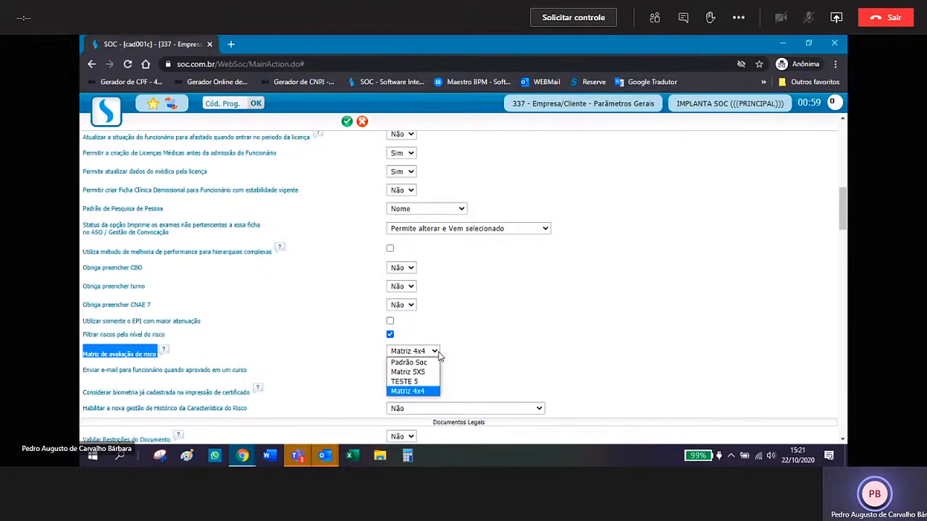
click(438, 355)
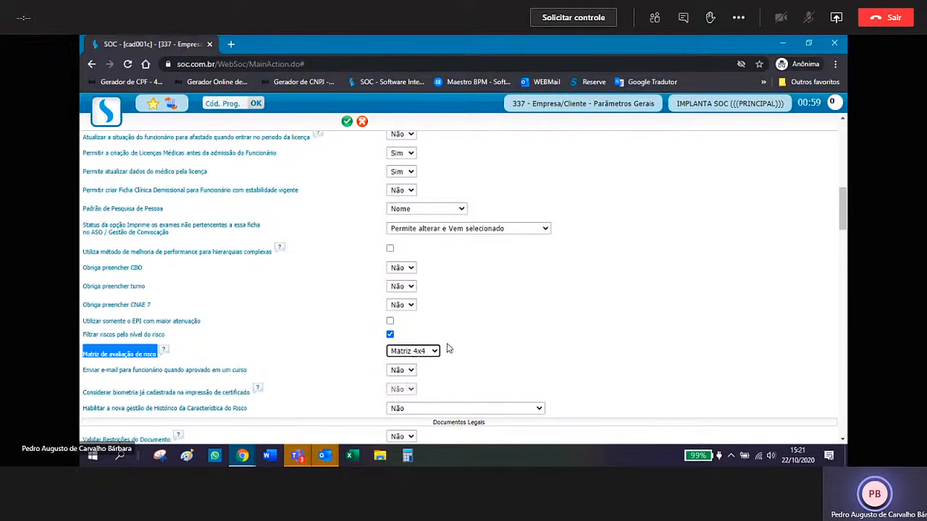
scroll(463, 328, up, 3)
scroll(464, 329, up, 4)
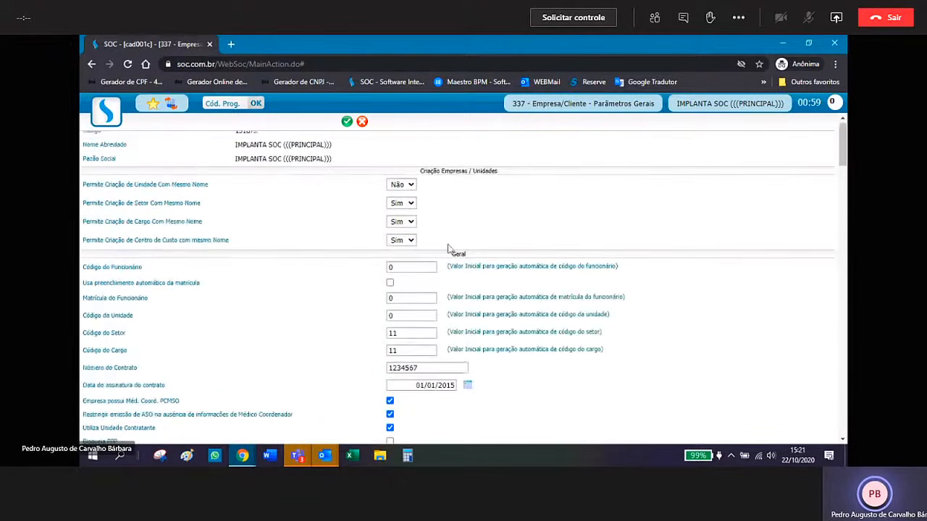
click(362, 123)
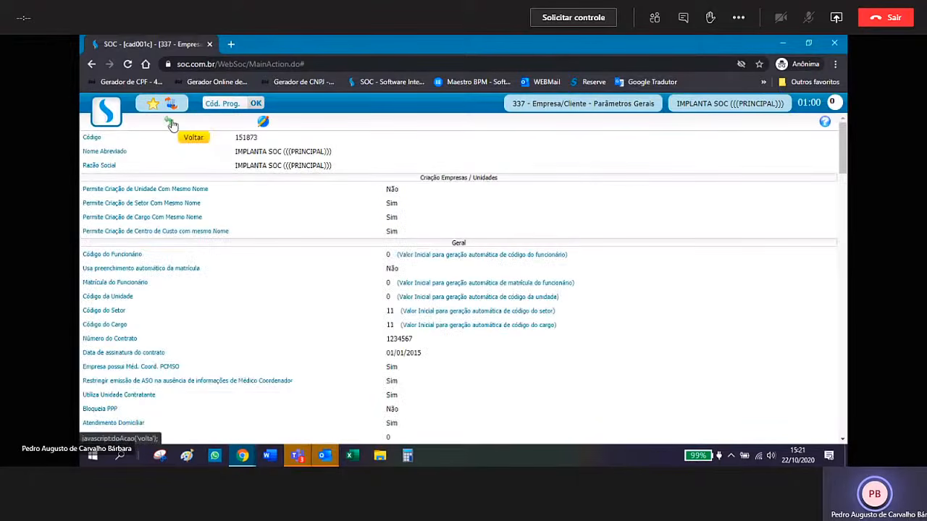
- Return to the company record, open Configurar Matriz de Avaliação de Risco and list all registered matrices
click(171, 125)
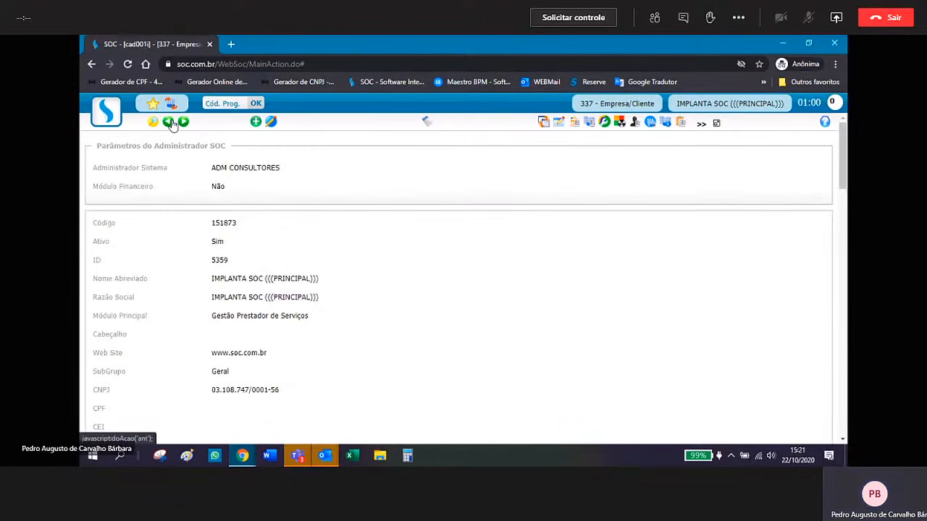
click(620, 127)
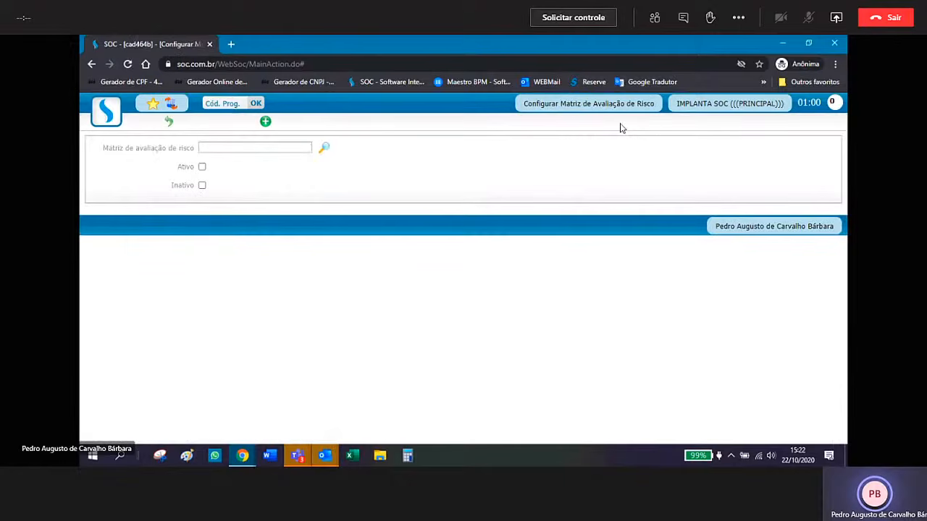
click(325, 149)
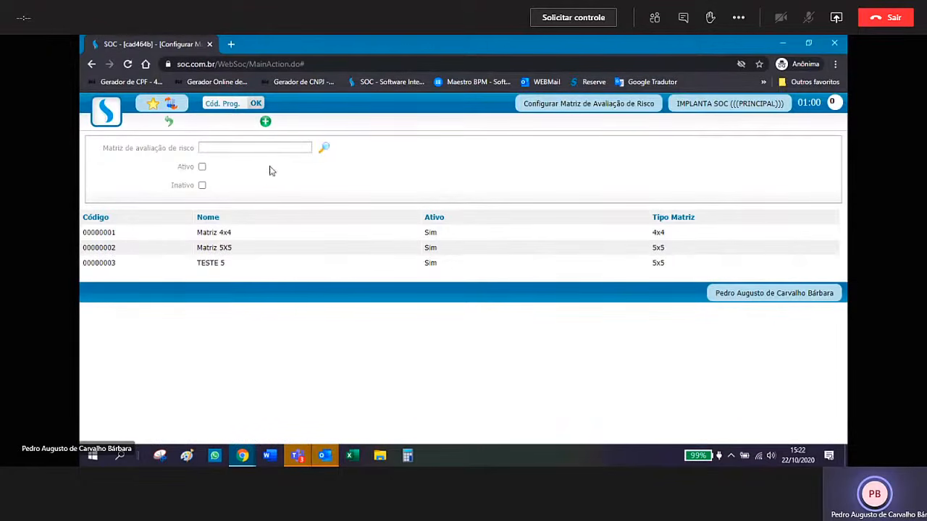
- Start a new risk assessment matrix and name it Nova Matriz
click(266, 123)
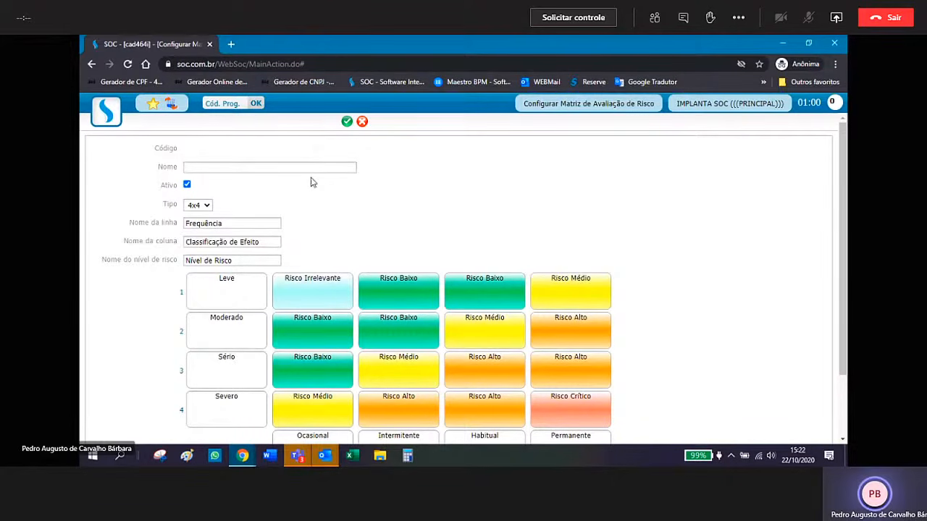
click(250, 167)
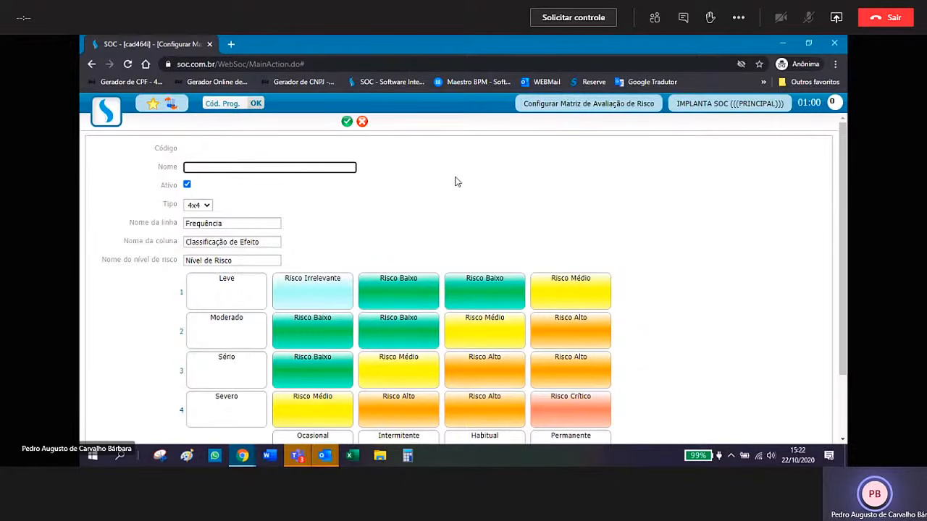
text(Nava)
text(o)
text(va Matri)
text(z)
- Compare the 4x4 and 5x5 layouts for the new matrix and set its type to 5x5
click(206, 206)
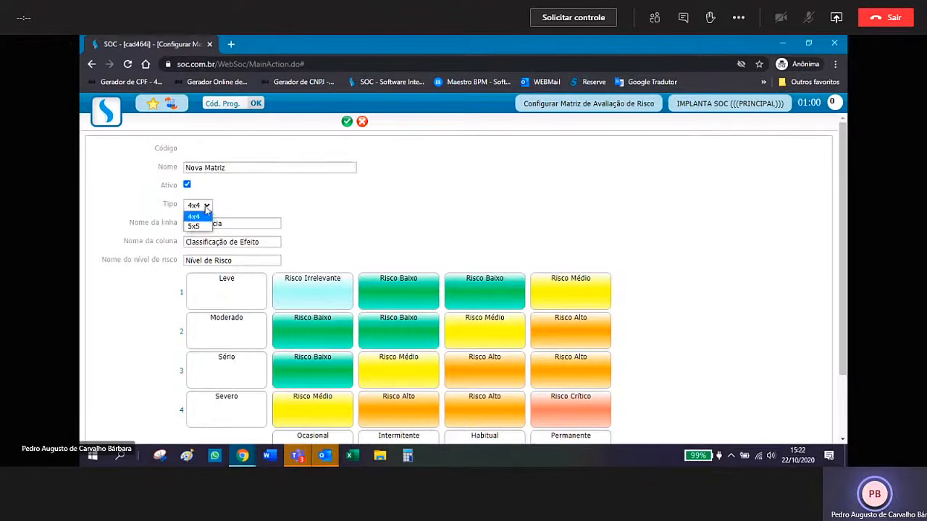
click(206, 226)
click(207, 208)
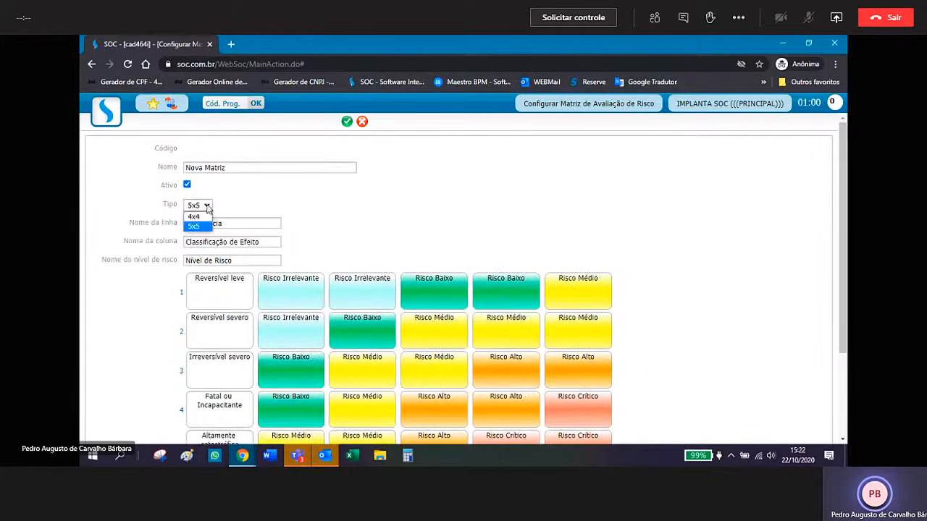
click(194, 216)
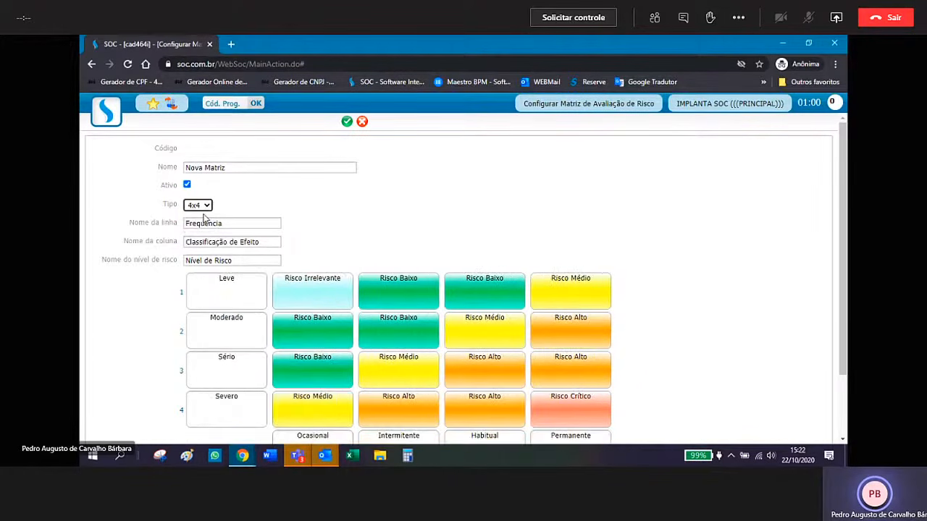
scroll(293, 190, down, 2)
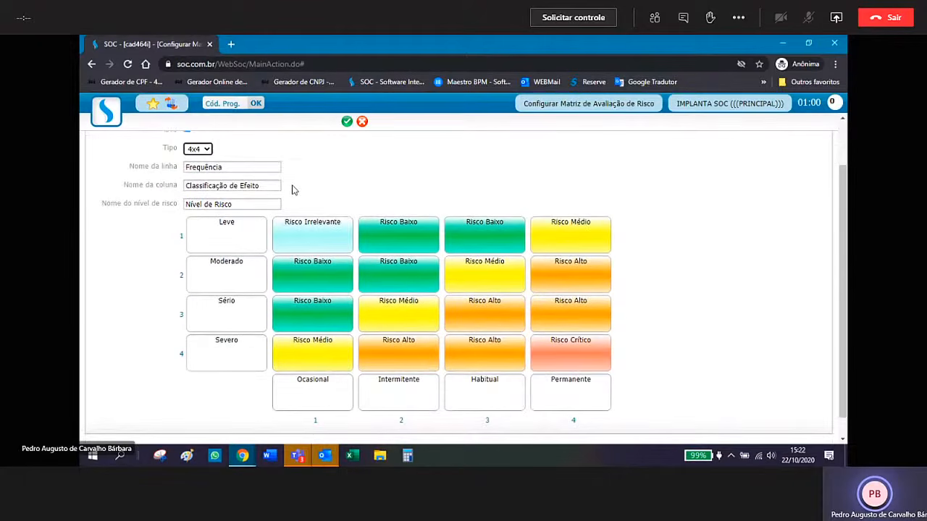
click(205, 149)
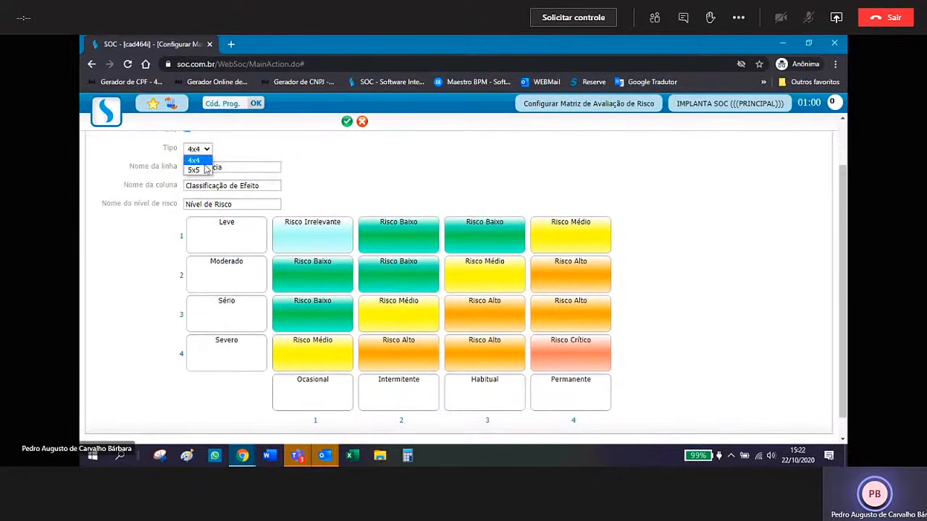
click(205, 170)
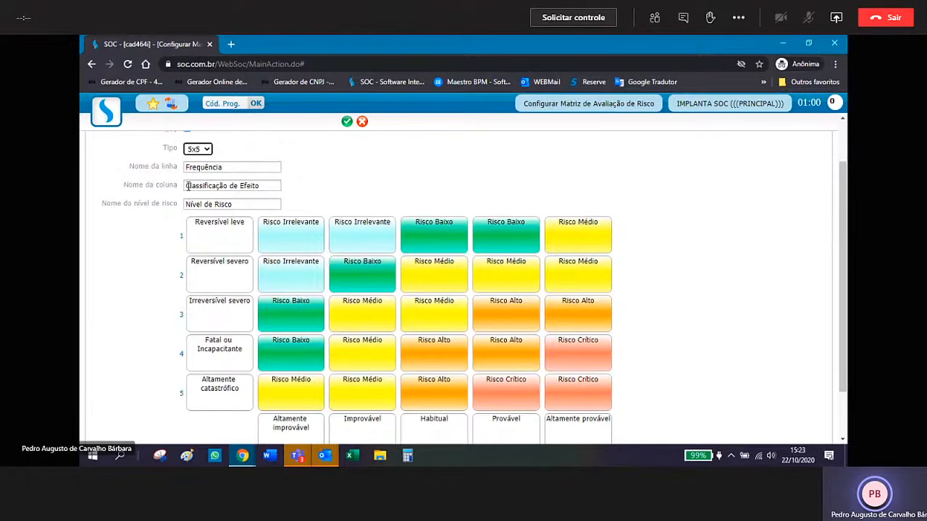
- Check the matrix's row name and change its column name to Classificação do Efeito
drag(186, 167, 243, 163)
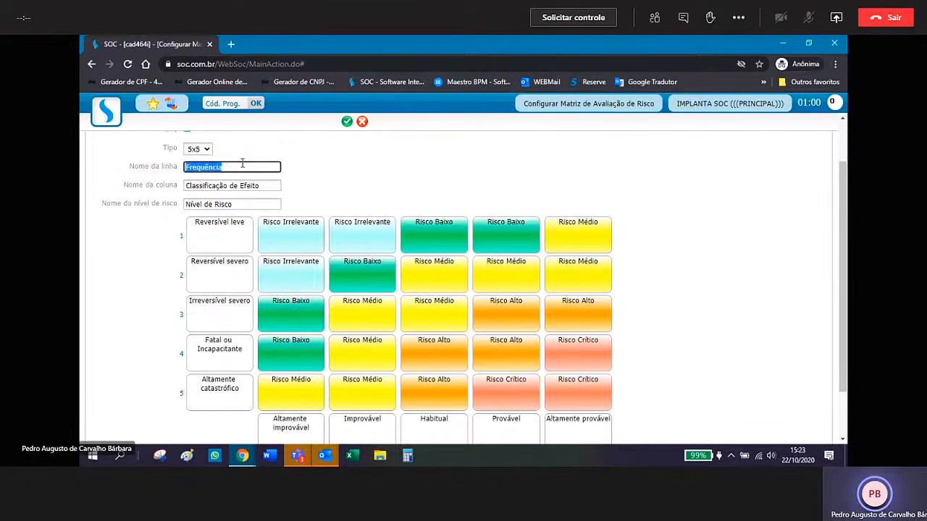
click(237, 167)
drag(187, 187, 267, 186)
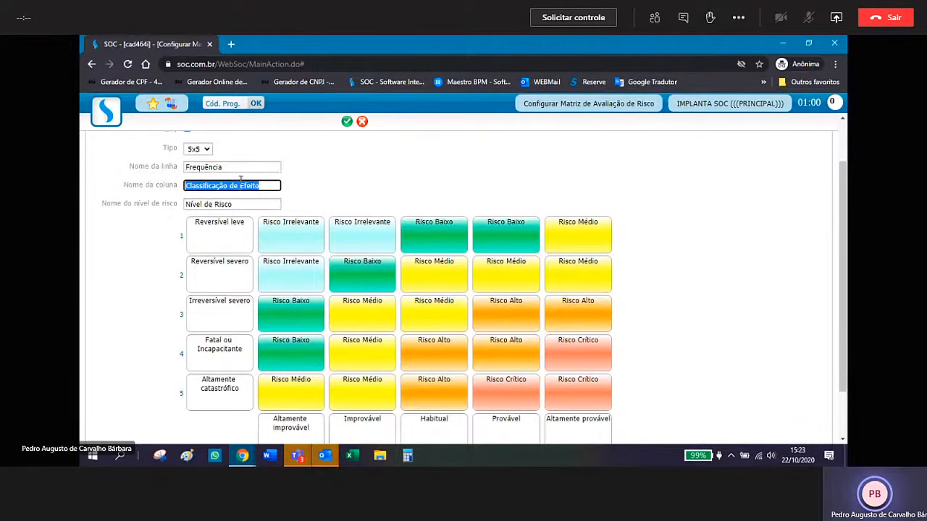
key(Right)
key(Left)
key(Left)
key(Left)
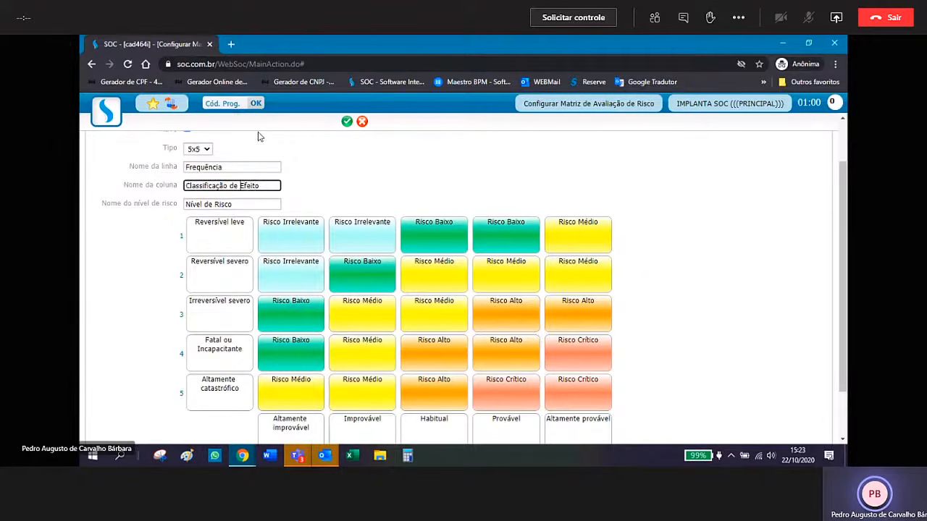
key(BackSpace)
key(BackSpace)
text(o)
- Change the matrix's risk level name to Nível do Risco
scroll(324, 161, down, 1)
scroll(324, 161, up, 1)
click(211, 206)
key(BackSpace)
text(o)
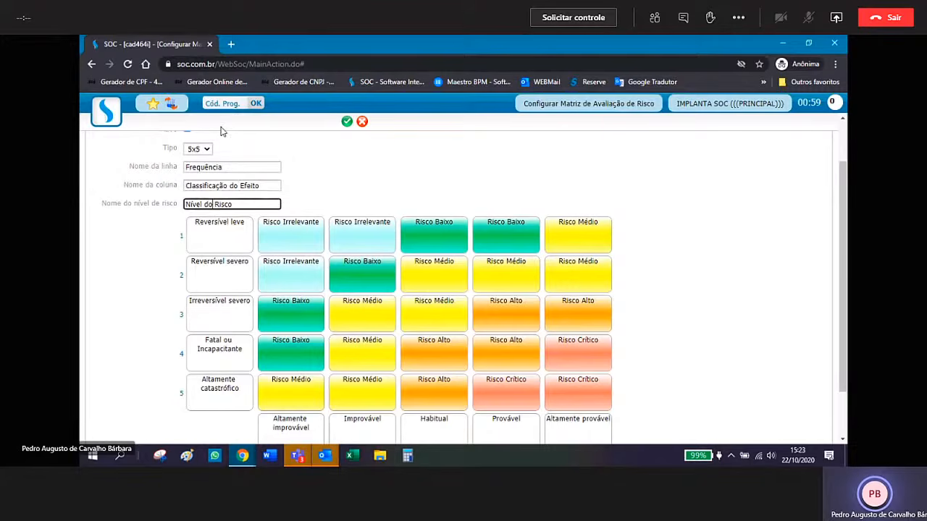
- Examine the editable column labels below the 5x5 matrix, placing the cursor in Altamente provável
scroll(364, 217, down, 1)
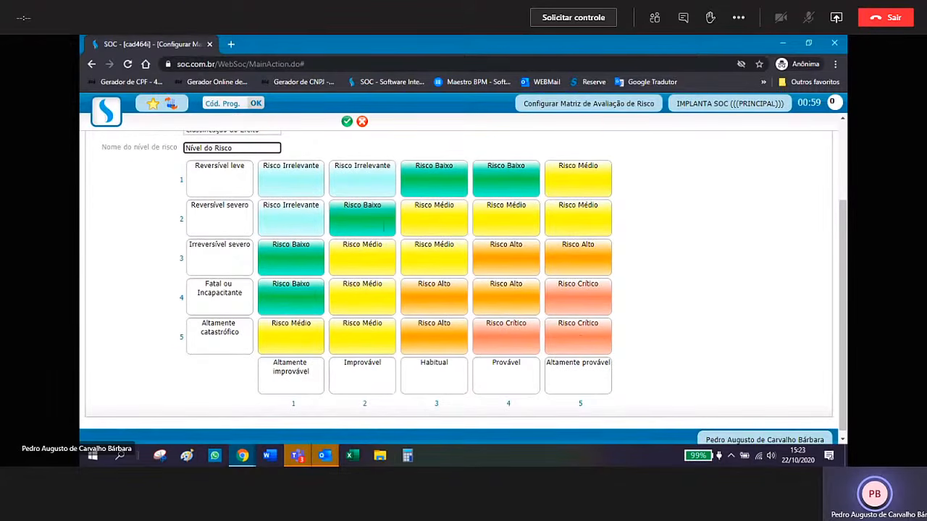
click(573, 364)
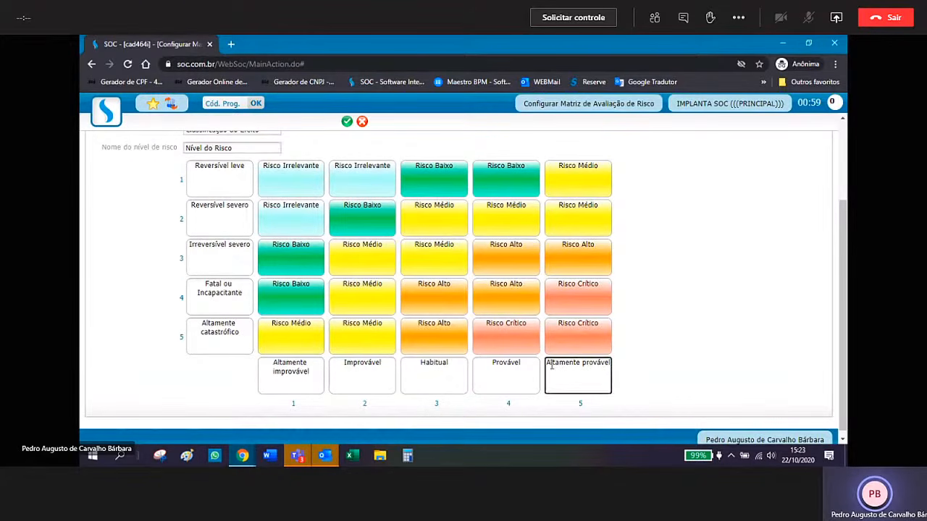
scroll(303, 315, up, 1)
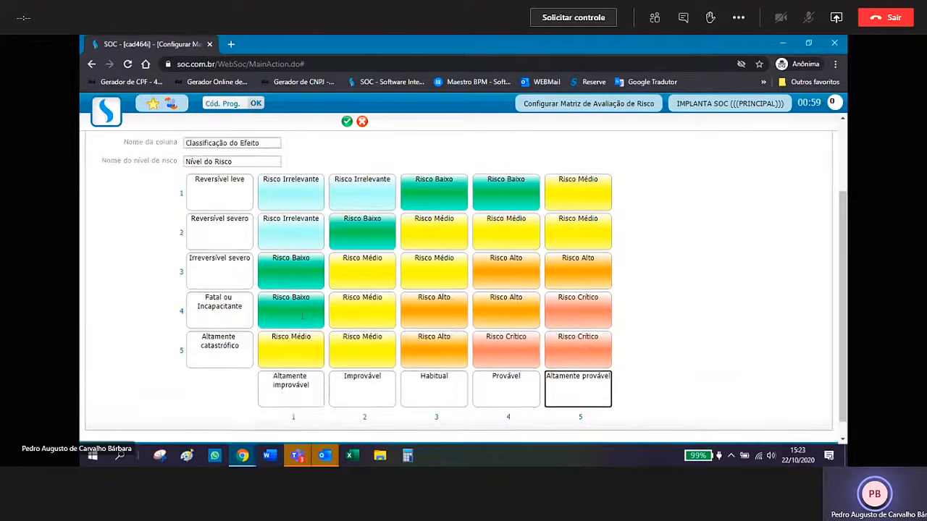
- Rename the 5x5 matrix's fifth column label as Muito Provável and its first column label as Muito Improvável
scroll(302, 314, down, 1)
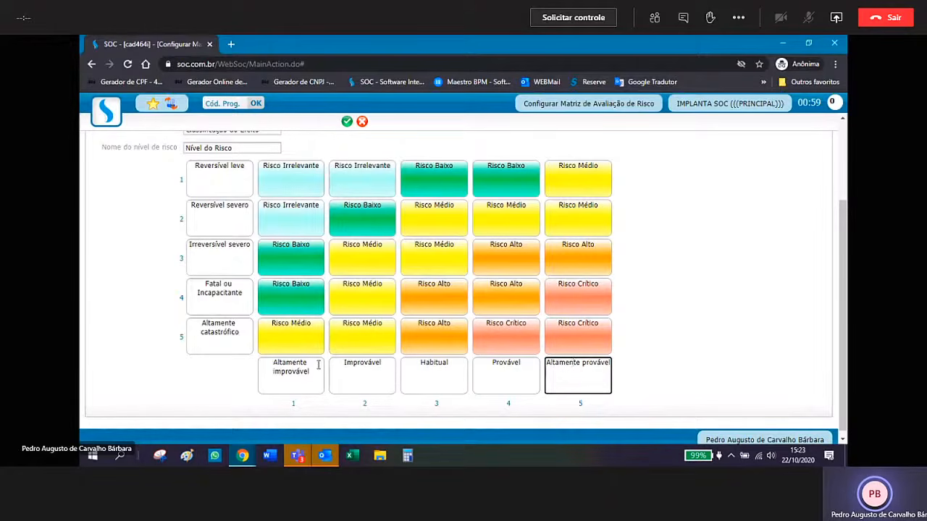
double_click(557, 365)
key(BackSpace)
text(Muito)
double_click(289, 363)
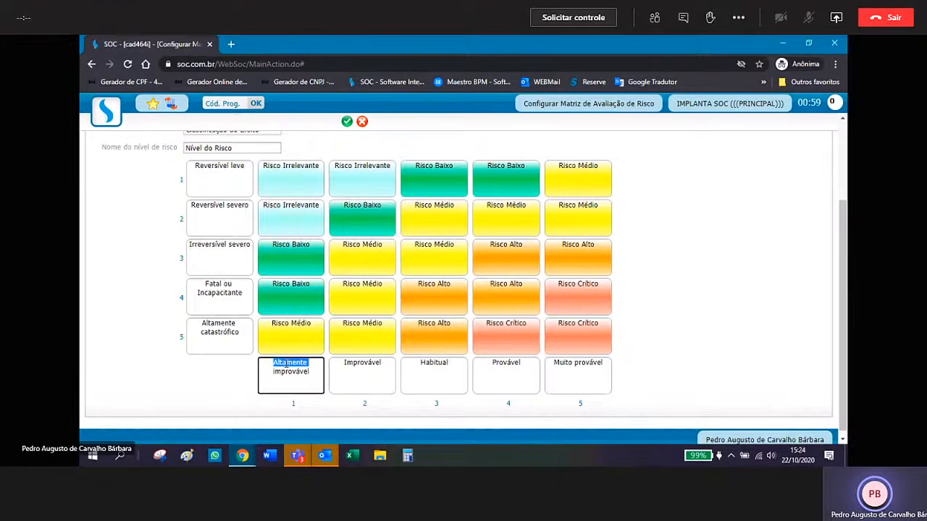
text(Muito)
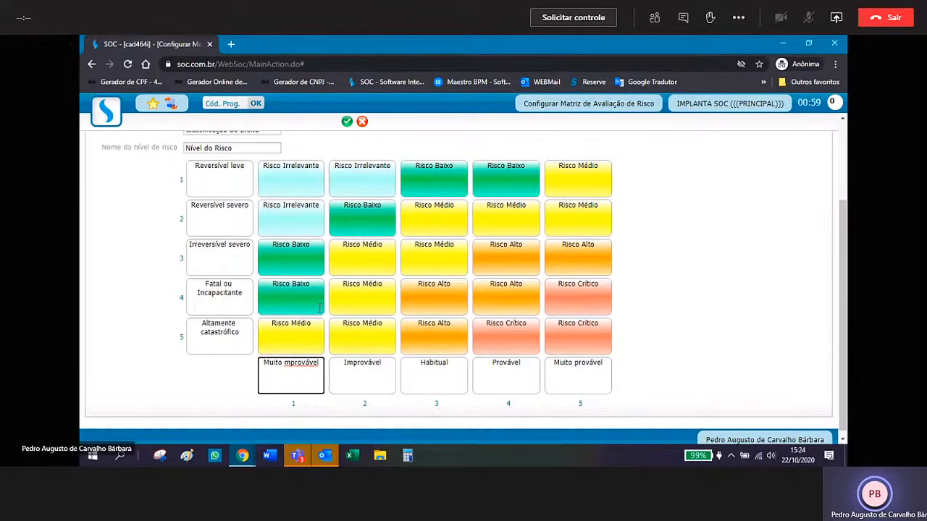
click(578, 363)
key(BackSpace)
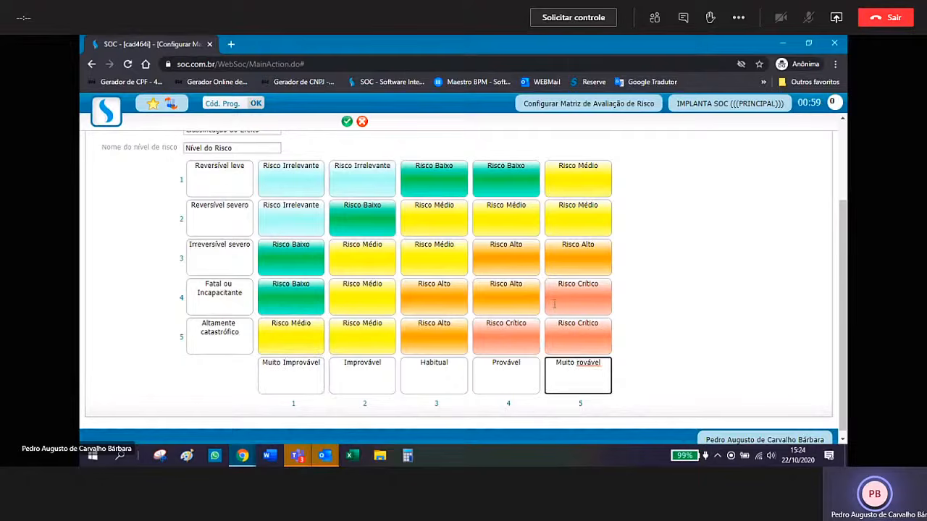
text(P)
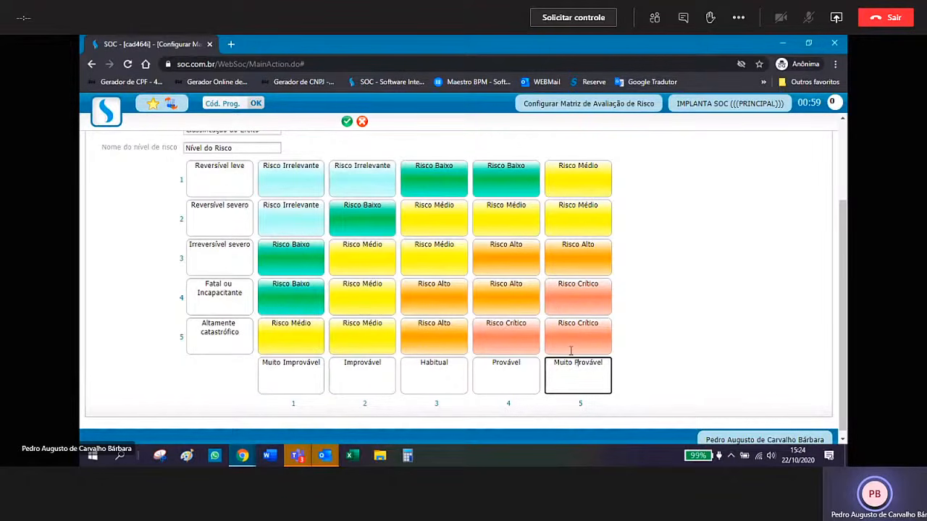
- Change the label of the matrix's fourth row to Incapacitante ou Fatal
scroll(570, 350, up, 1)
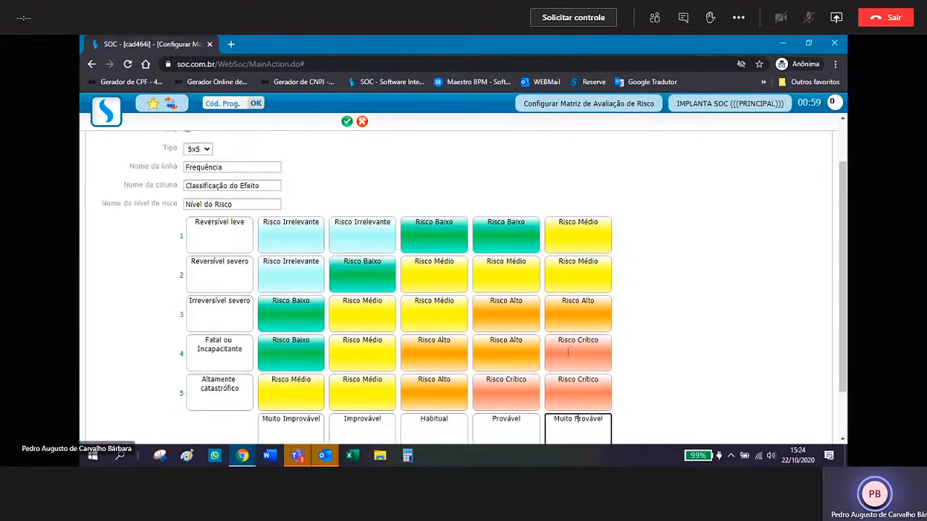
scroll(496, 357, down, 1)
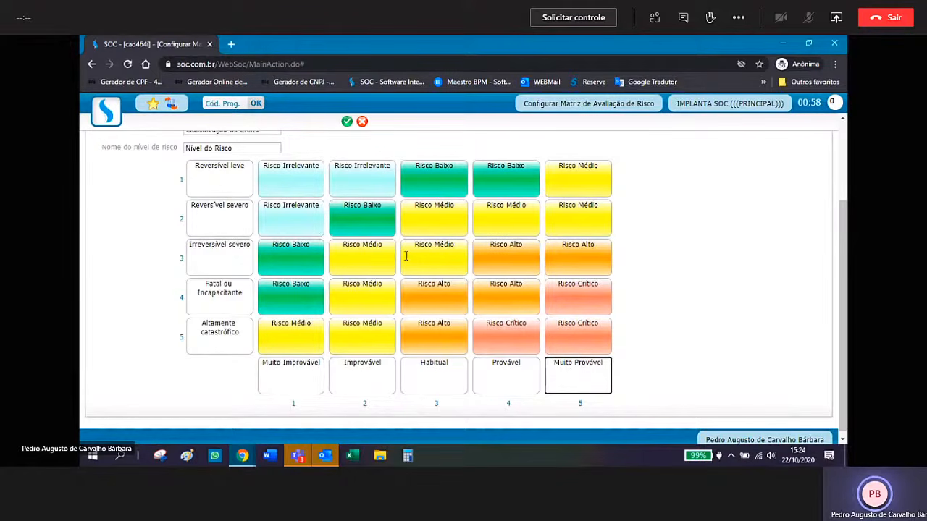
scroll(406, 256, up, 1)
scroll(406, 256, down, 1)
drag(243, 292, 190, 284)
key(BackSpace)
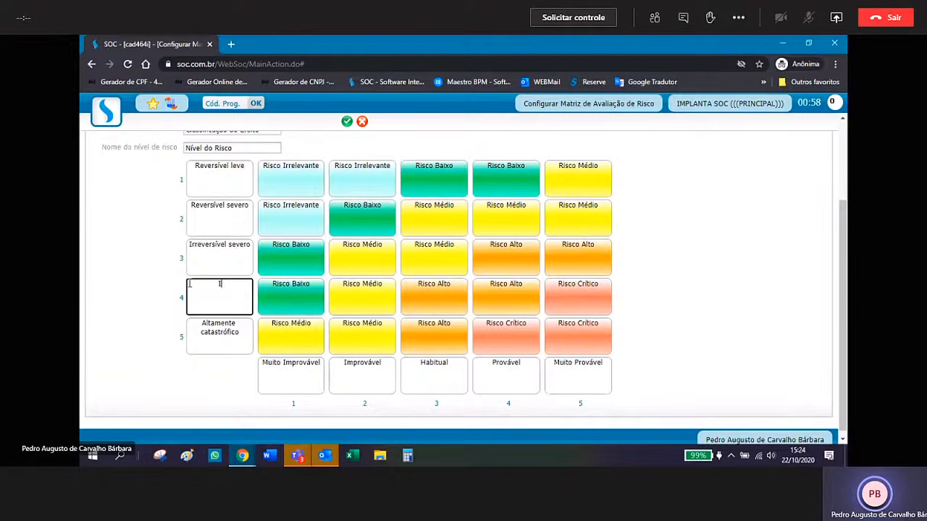
text(Incapacitante)
key(Left)
key(Left)
key(Left)
key(BackSpace)
text(ante ou Fatal)
- Save the Nova Matriz record and review its labels and risk cells
drag(841, 210, 844, 116)
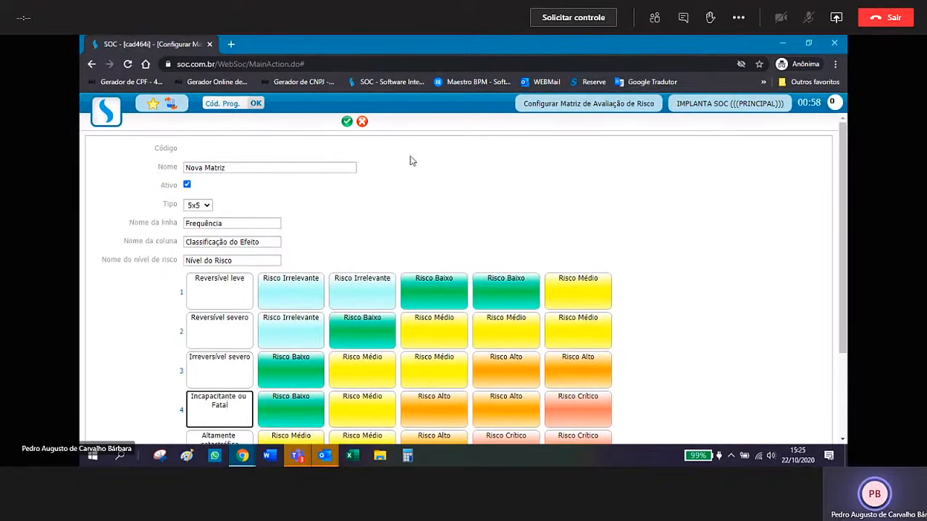
click(347, 123)
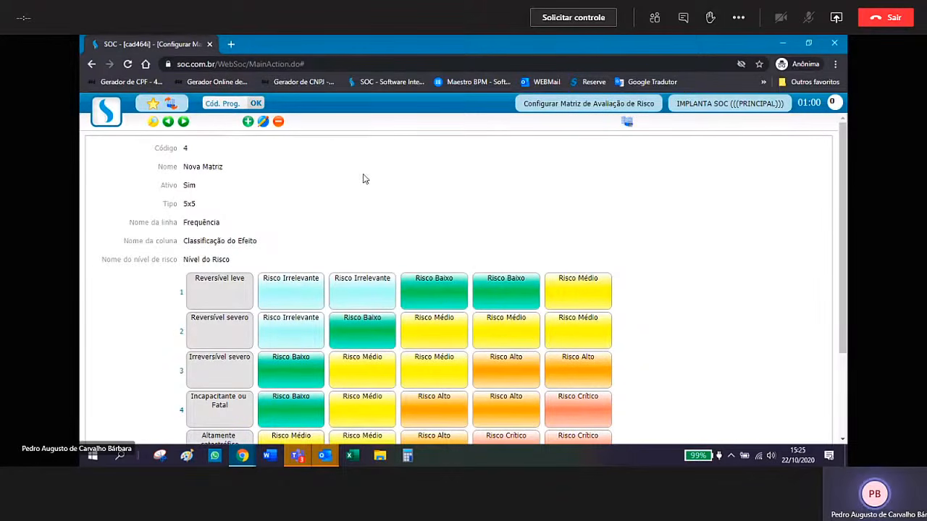
scroll(364, 179, down, 2)
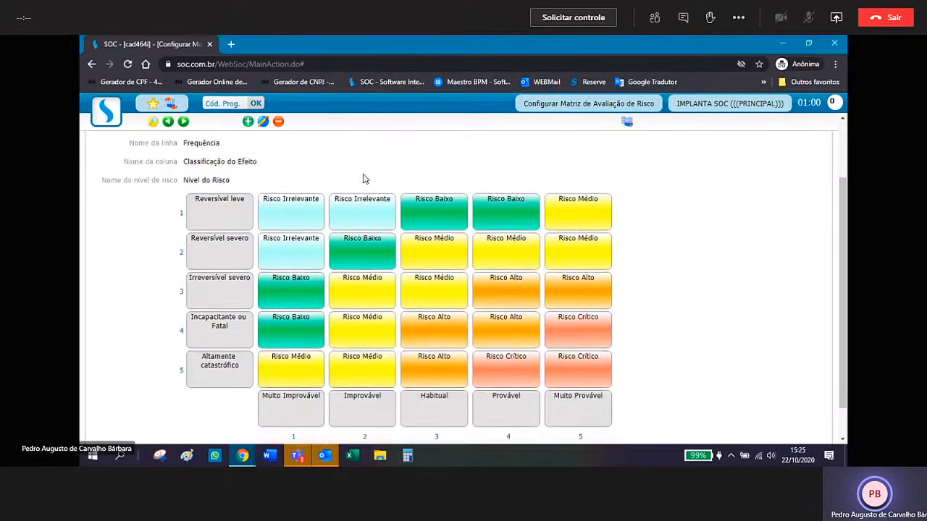
scroll(213, 273, up, 1)
scroll(213, 273, up, 2)
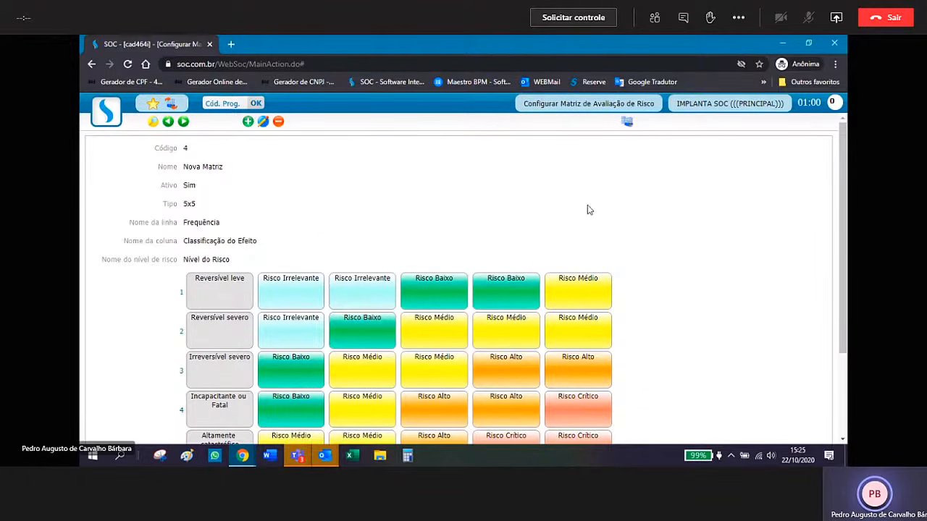
- Open the assignment of companies that use Nova Matriz as their default matrix for editing
click(628, 125)
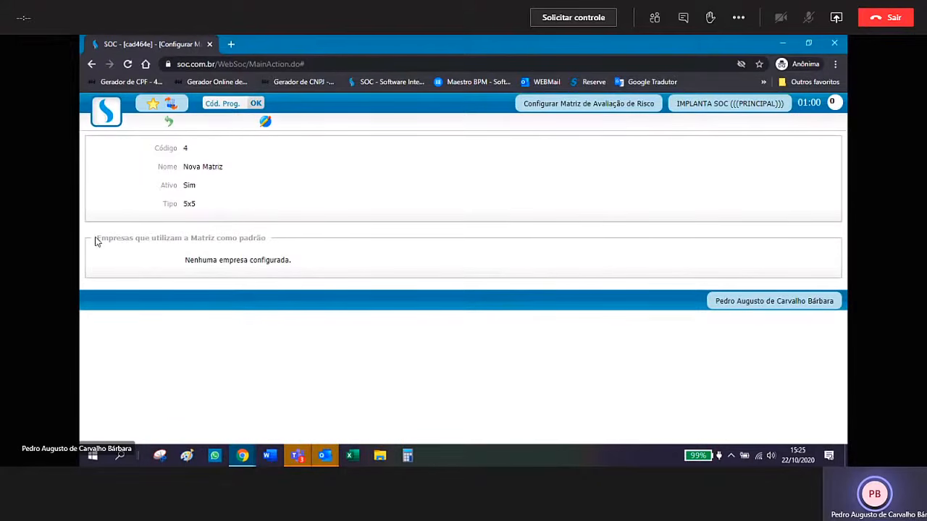
drag(96, 241, 265, 244)
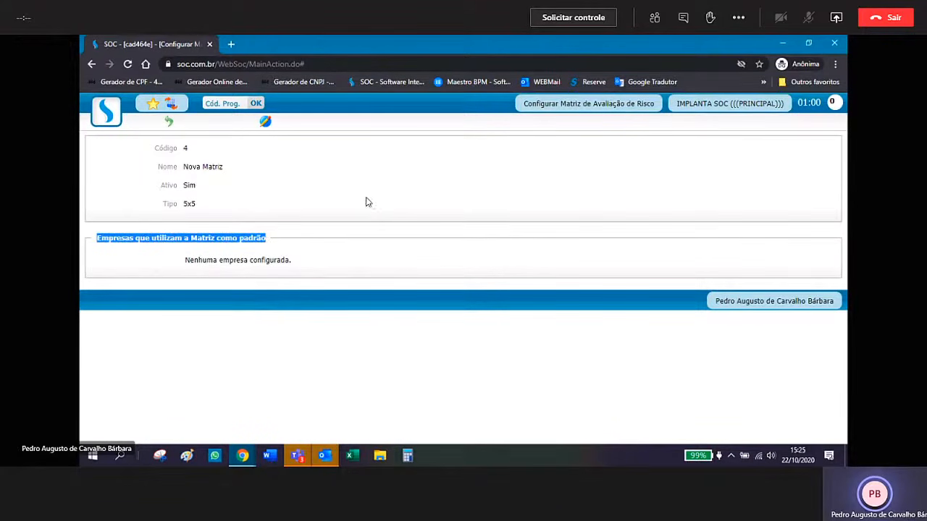
click(266, 125)
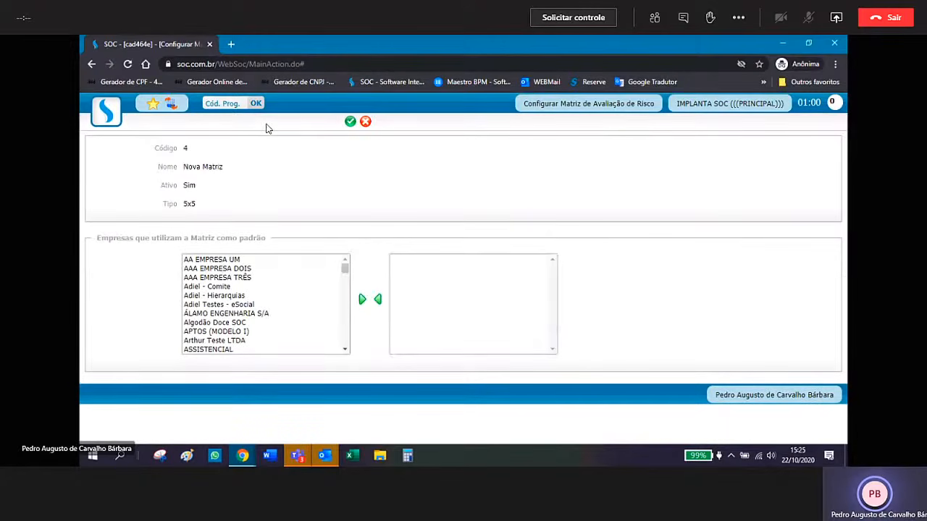
- Assign Nova Matriz as the default matrix for DD PRODUÇÃO METALICA E PINTURA and DDS_COMPANY, and save the new links
scroll(301, 321, down, 10)
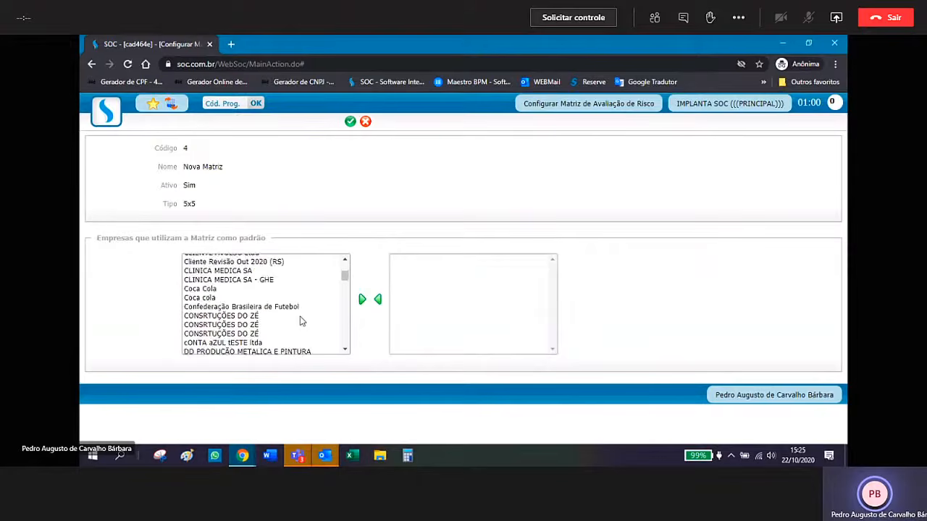
scroll(298, 317, down, 2)
scroll(268, 293, up, 5)
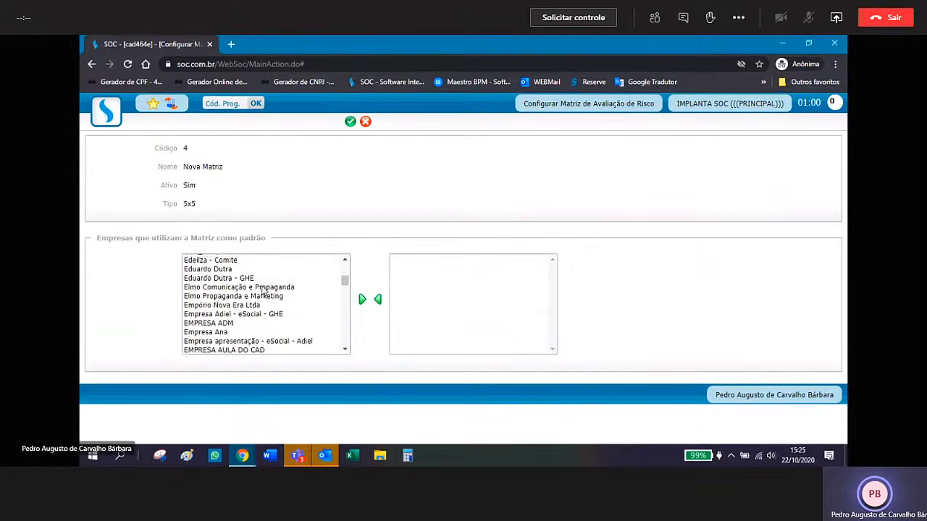
scroll(262, 290, up, 2)
scroll(254, 289, down, 8)
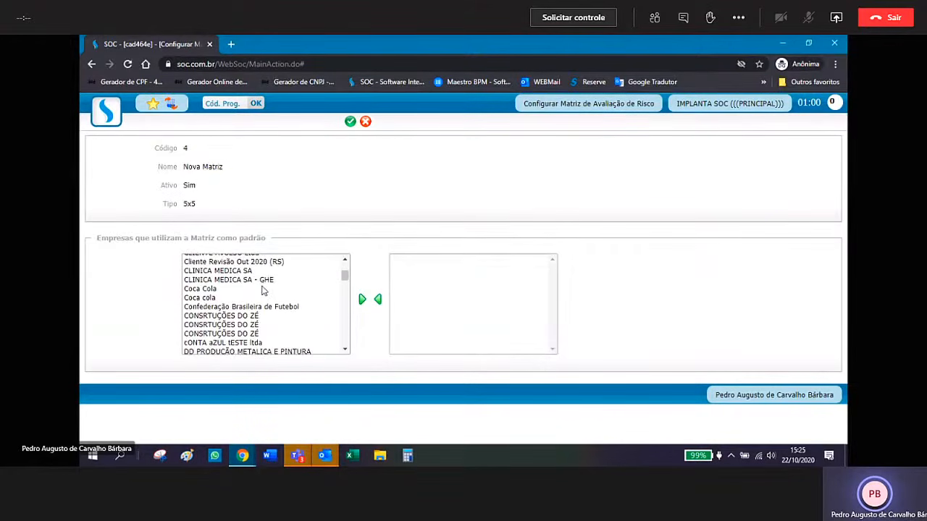
click(247, 289)
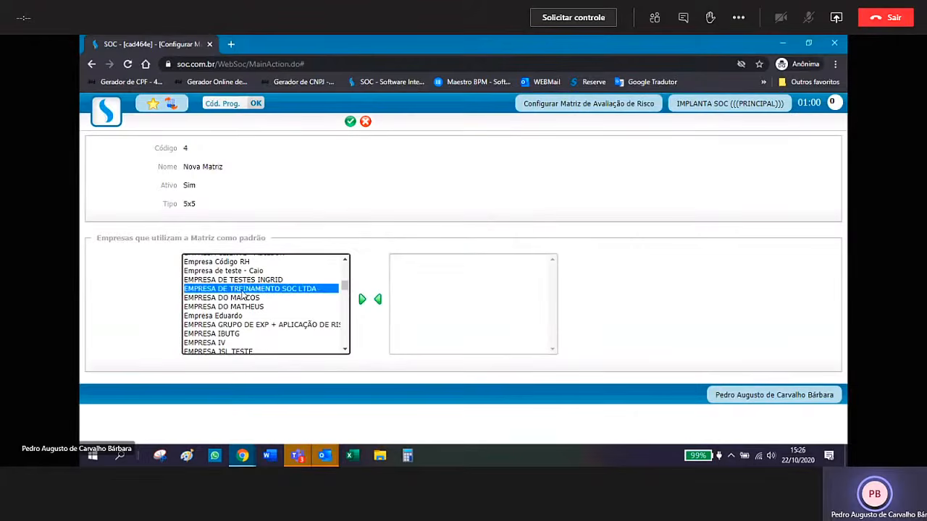
key(d)
key(d)
click(344, 261)
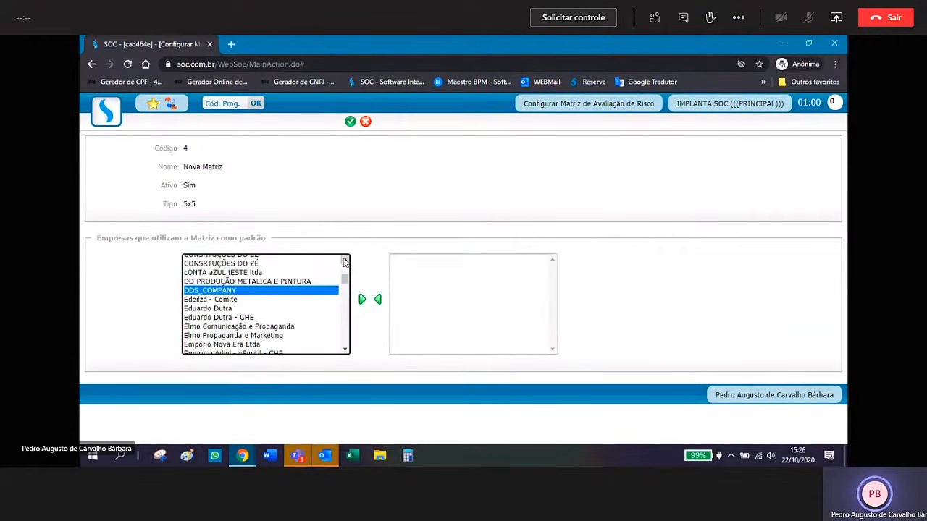
double_click(249, 304)
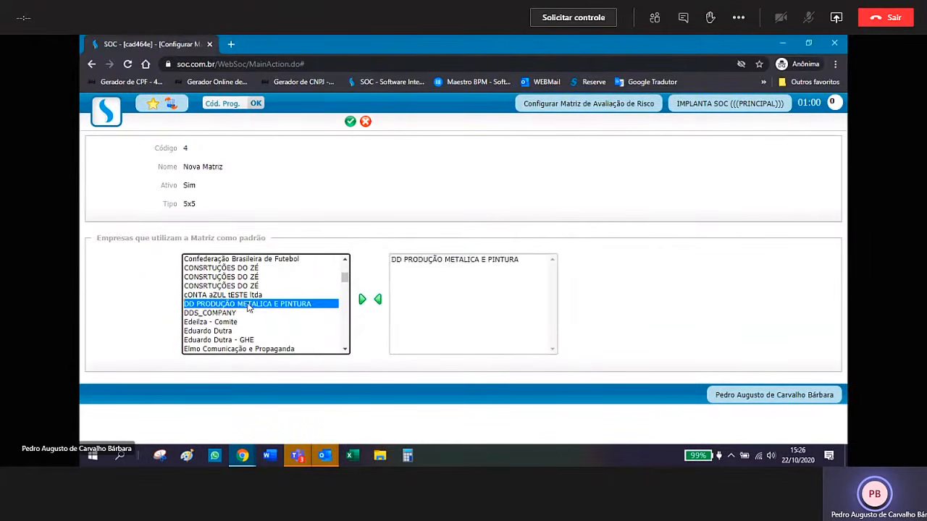
double_click(238, 315)
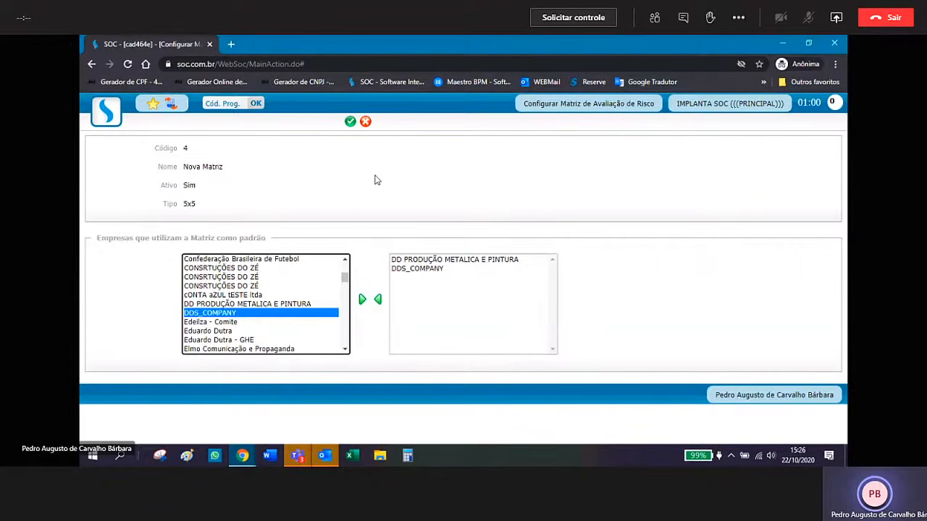
click(350, 125)
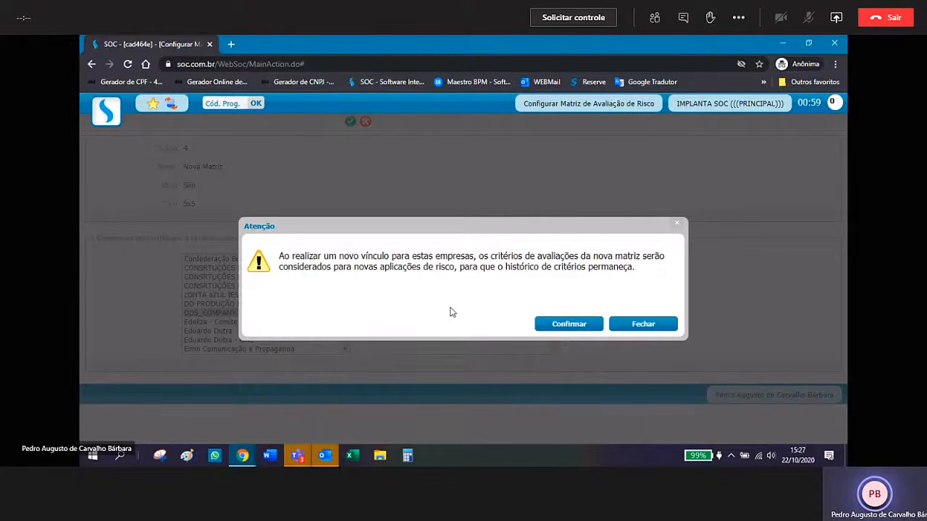
click(568, 324)
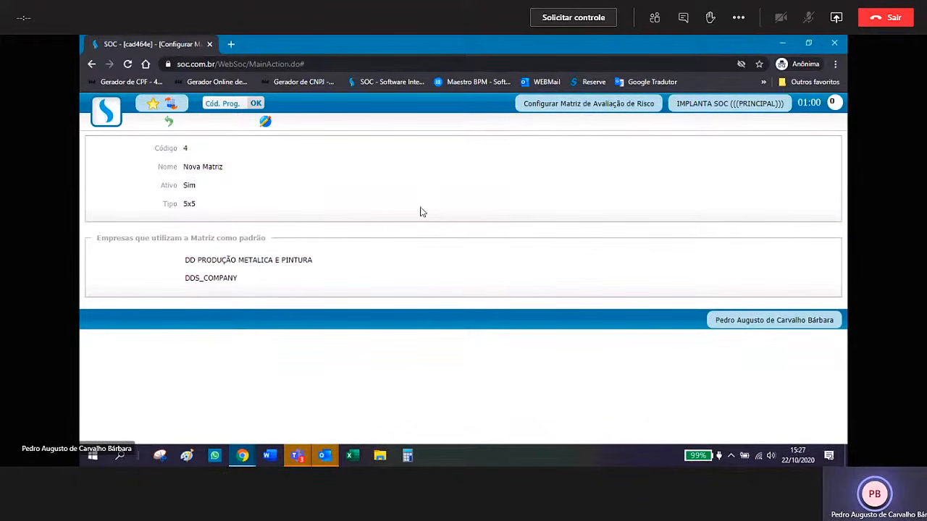
- Return to the matrix record, list all risk assessment matrices and check the Nova Matriz entry
click(172, 127)
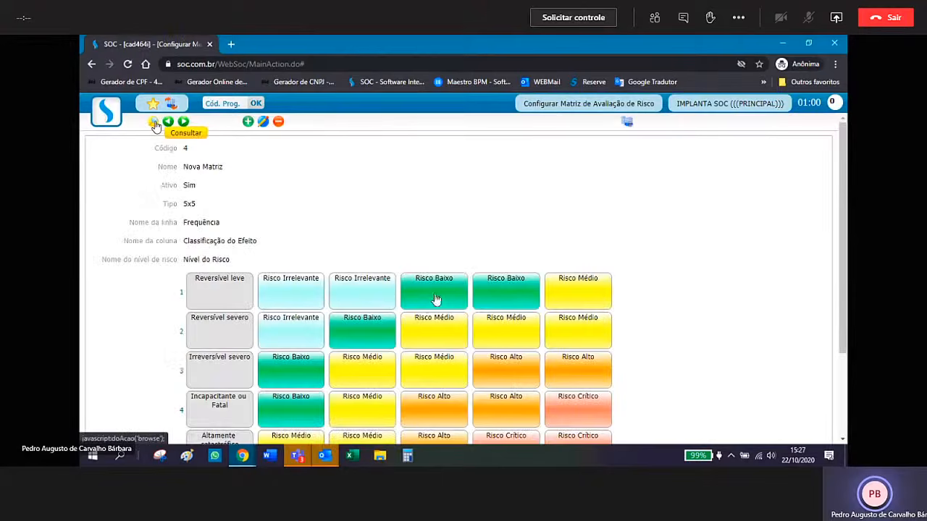
click(325, 149)
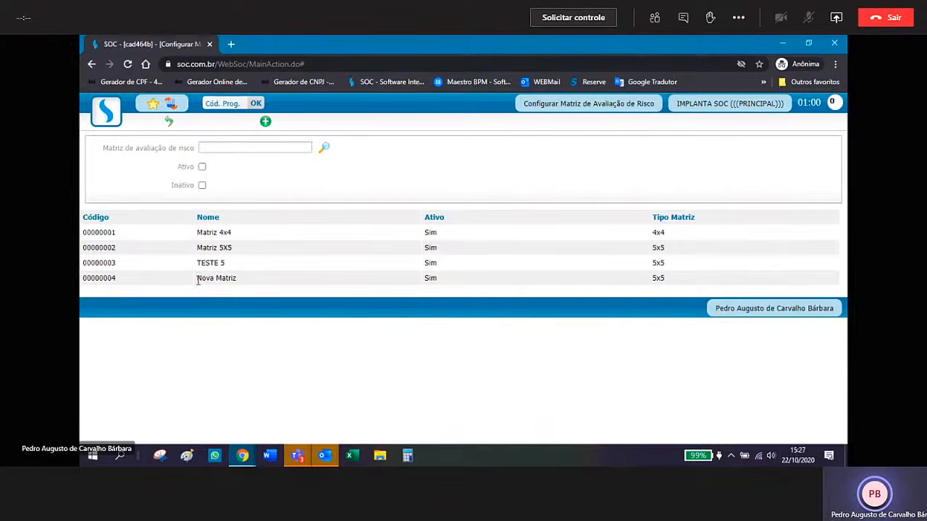
drag(196, 280, 240, 283)
- Leave the matrix configuration for the home page and open the Empresa/Cliente register
click(171, 109)
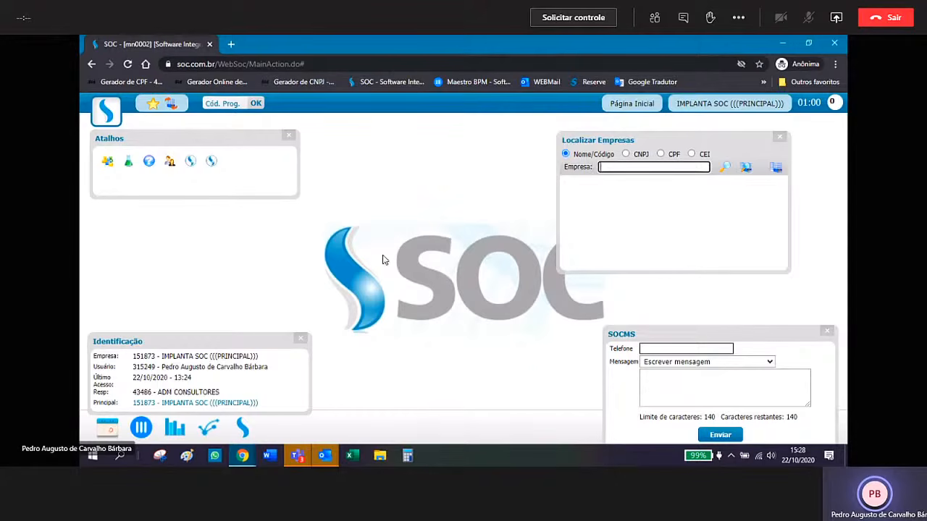
click(107, 112)
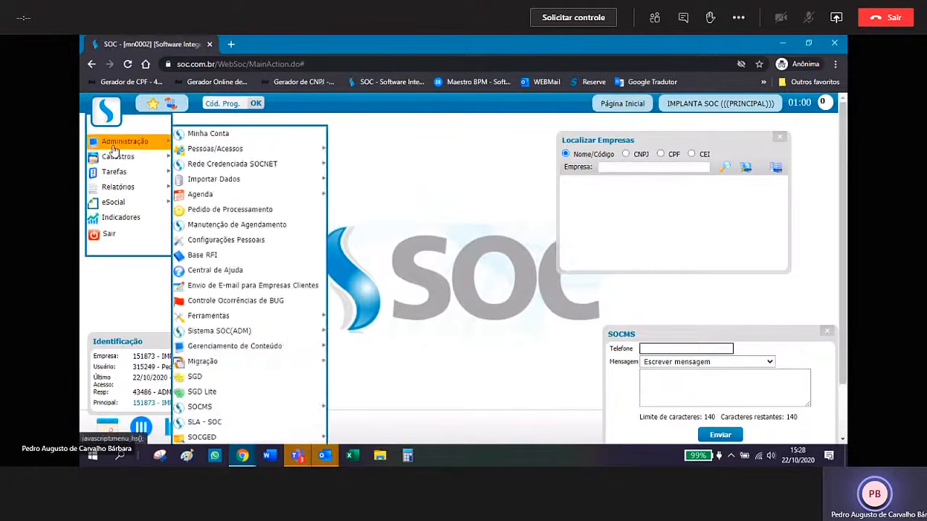
mouse_move(120, 160)
mouse_move(202, 152)
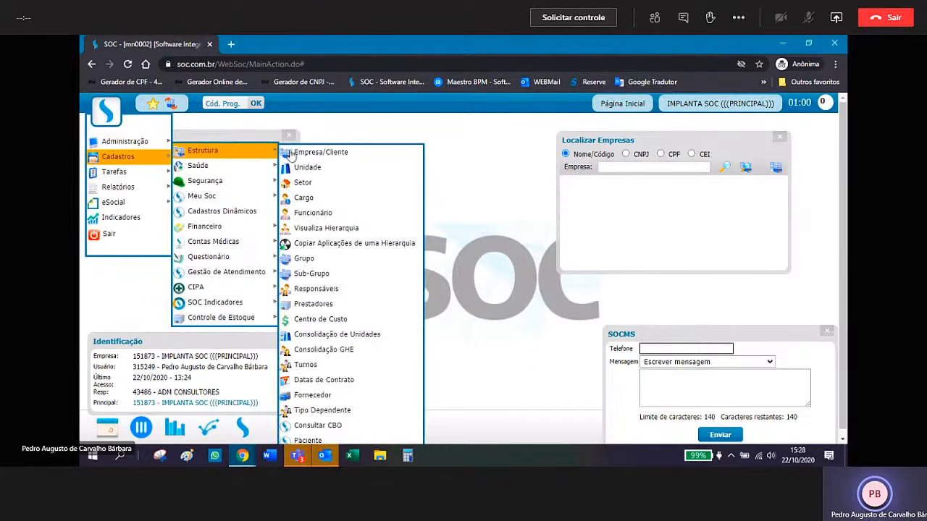
click(330, 155)
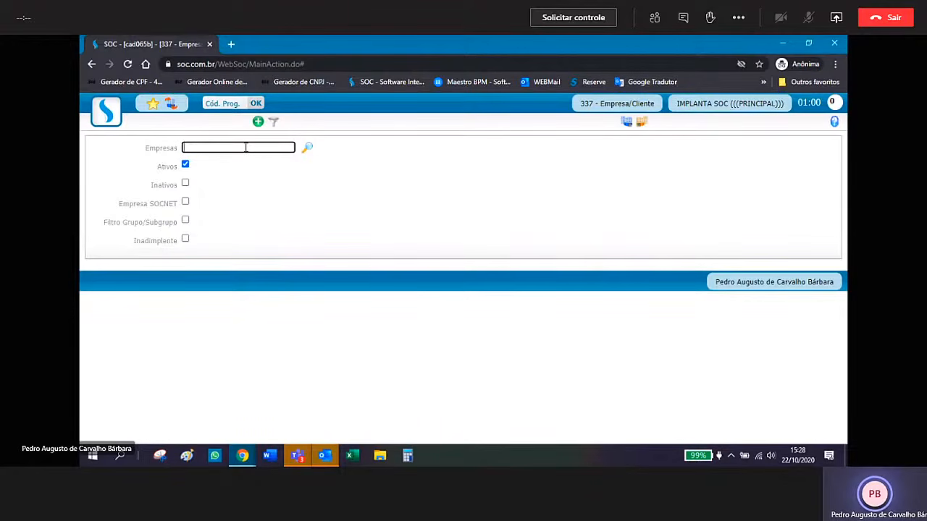
- Search the active companies for "oficina" and open the OFICINA MECÂNICA company record
text(oficina)
click(308, 149)
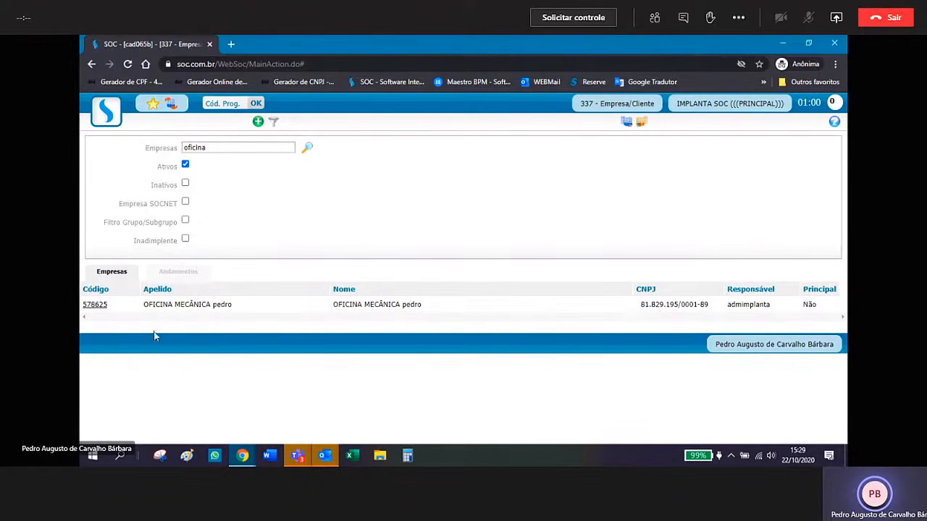
click(95, 305)
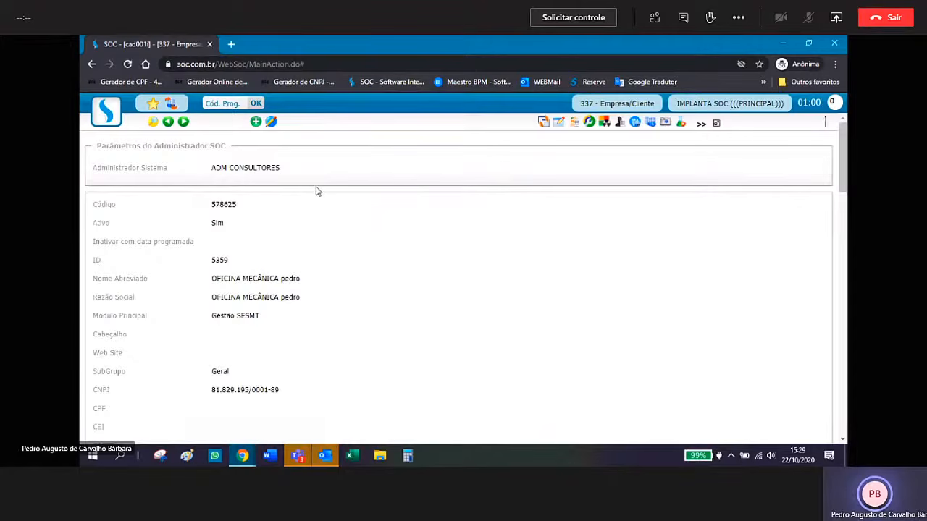
- Open the OFICINA MECÂNICA general parameters for editing and locate the parameter Habilitar a nova gestão de Histórico da Característica do Risco
click(559, 125)
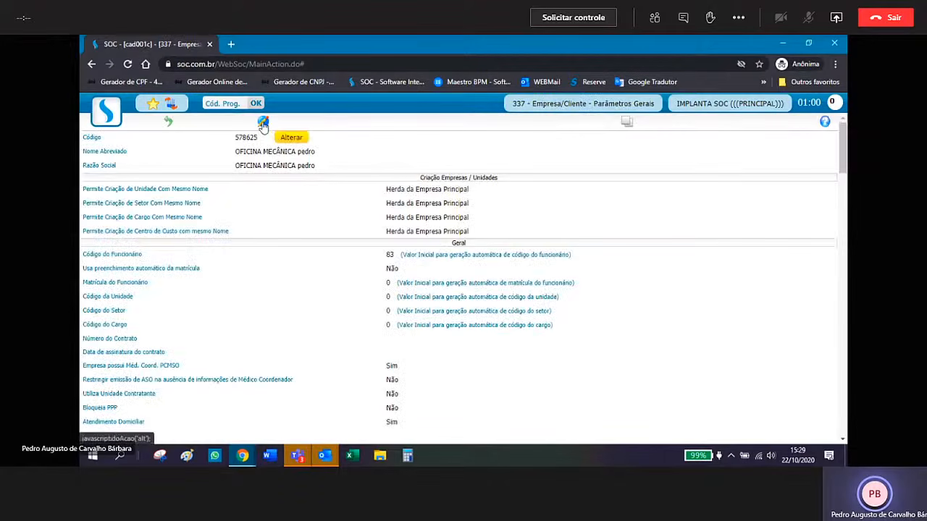
click(263, 124)
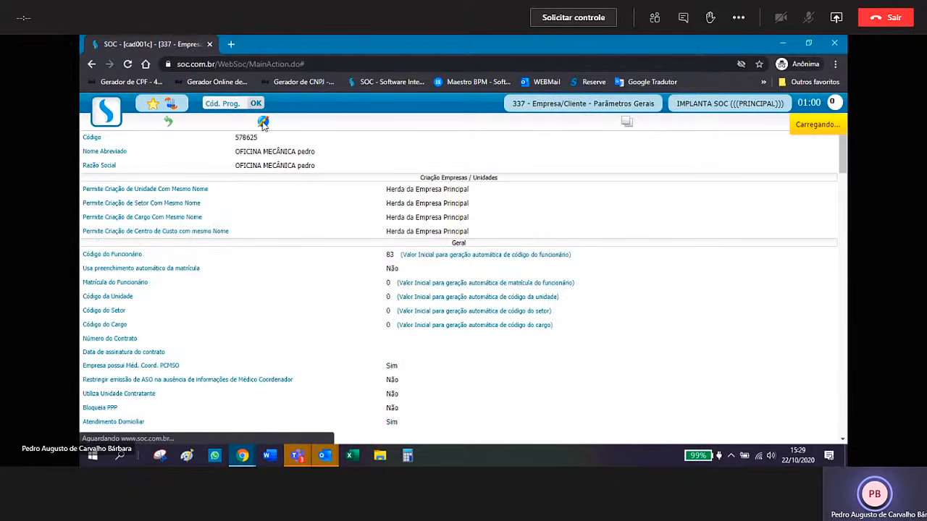
scroll(269, 276, down, 1)
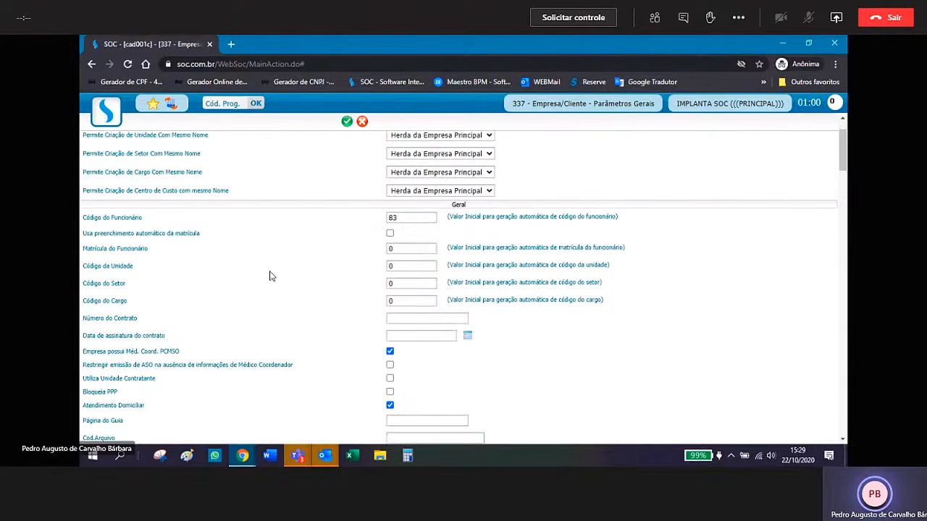
scroll(293, 225, down, 1)
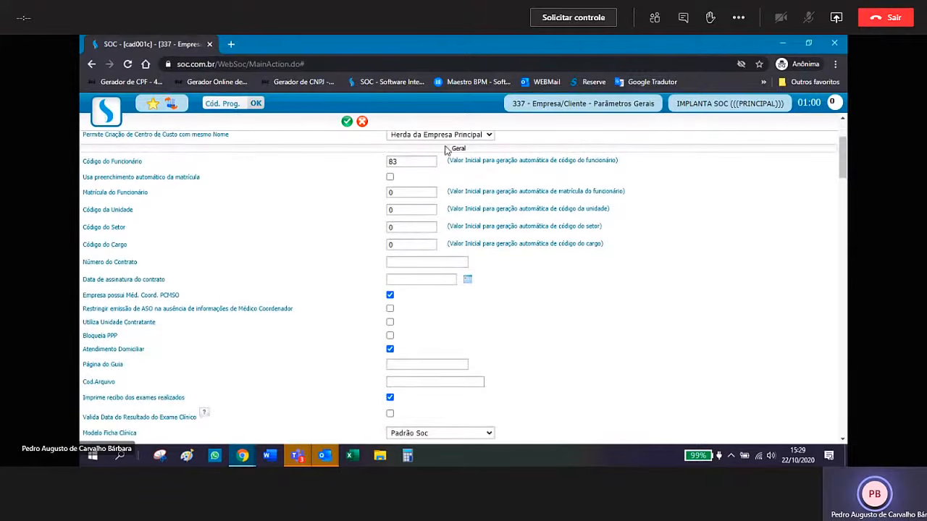
scroll(294, 277, down, 3)
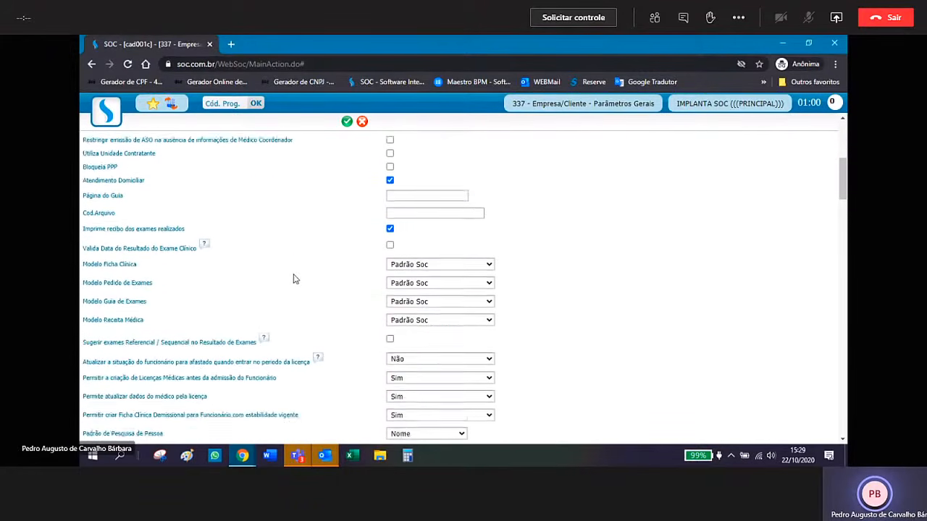
scroll(294, 279, down, 5)
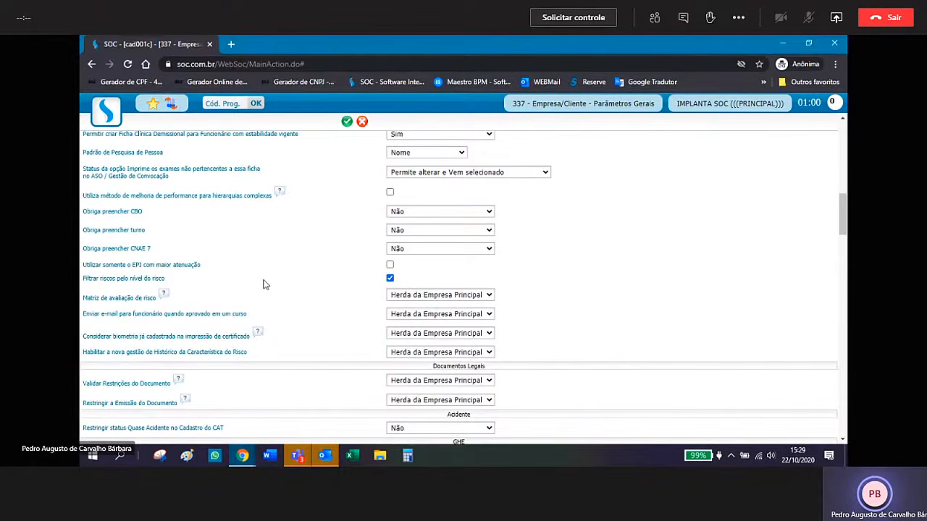
drag(86, 352, 251, 357)
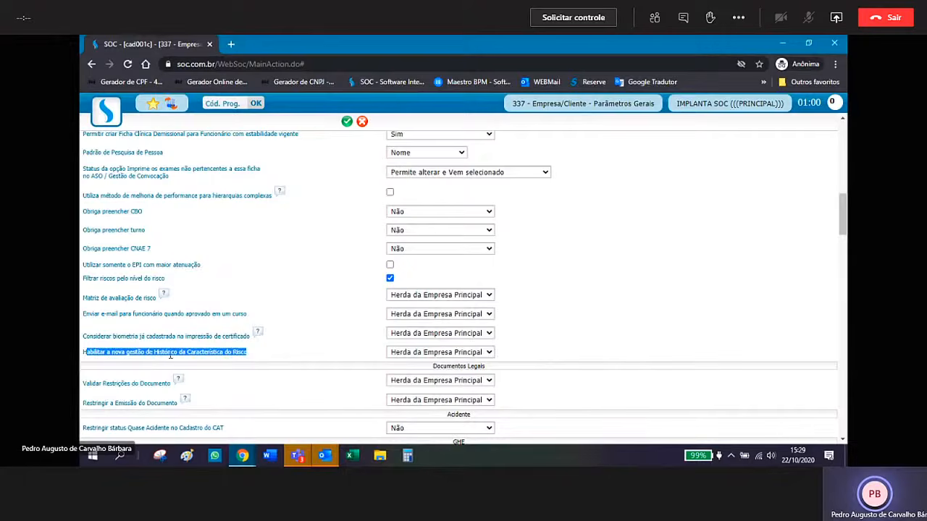
drag(84, 354, 248, 358)
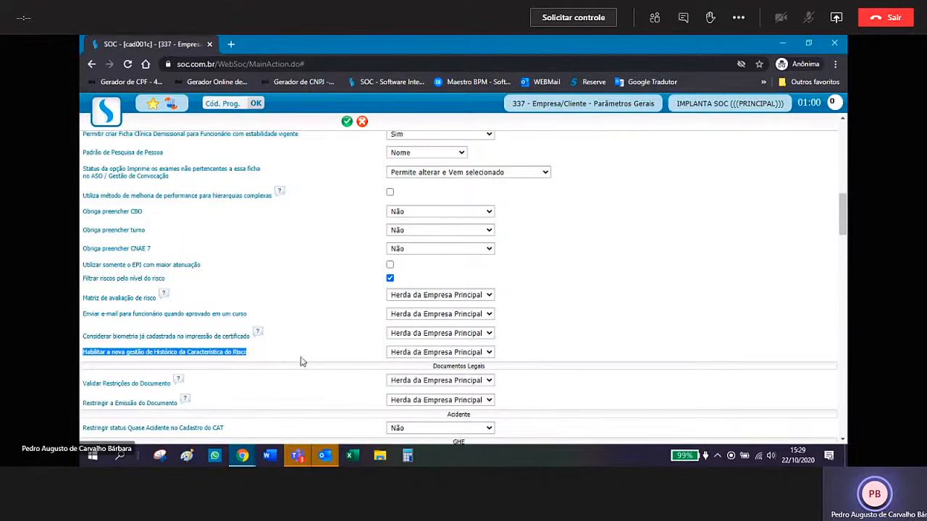
- Set Habilitar a nova gestão de Histórico da Característica do Risco to Sim, accept the irreversible change and save the parameters
click(489, 353)
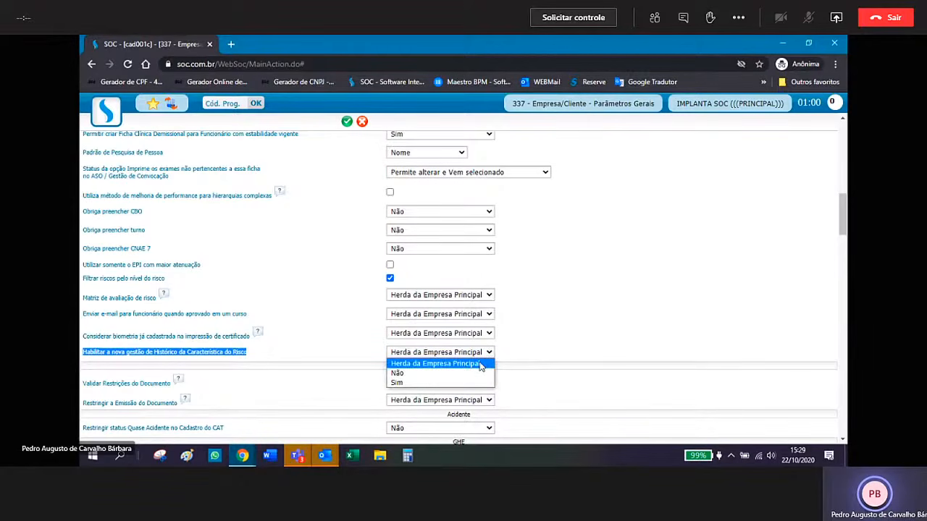
click(419, 384)
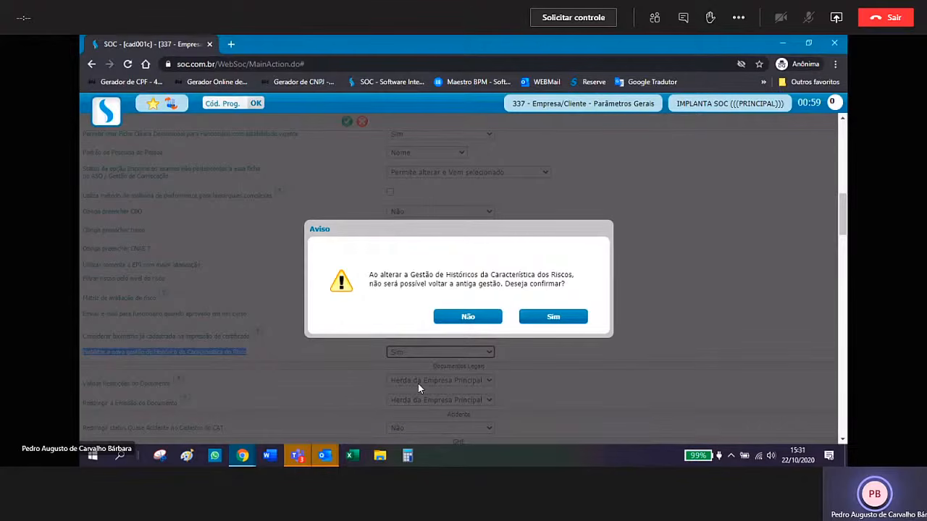
click(551, 319)
click(552, 322)
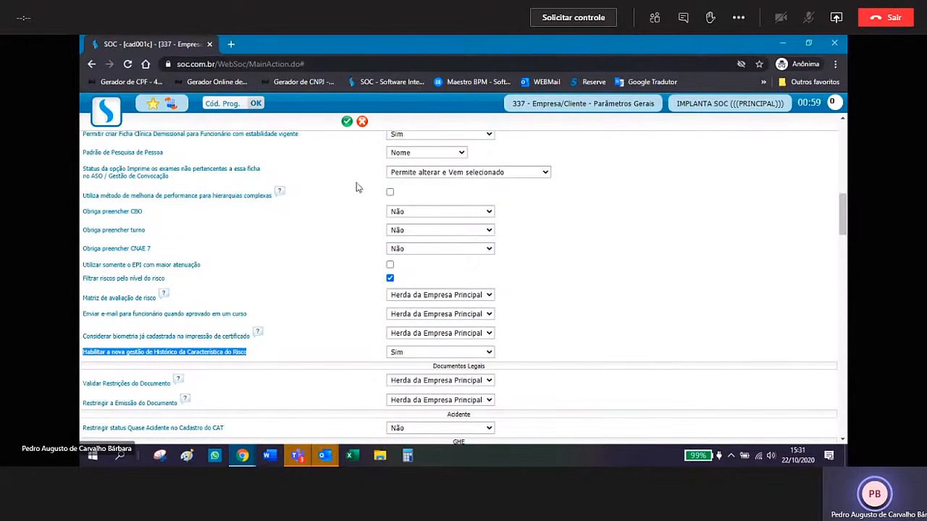
click(348, 123)
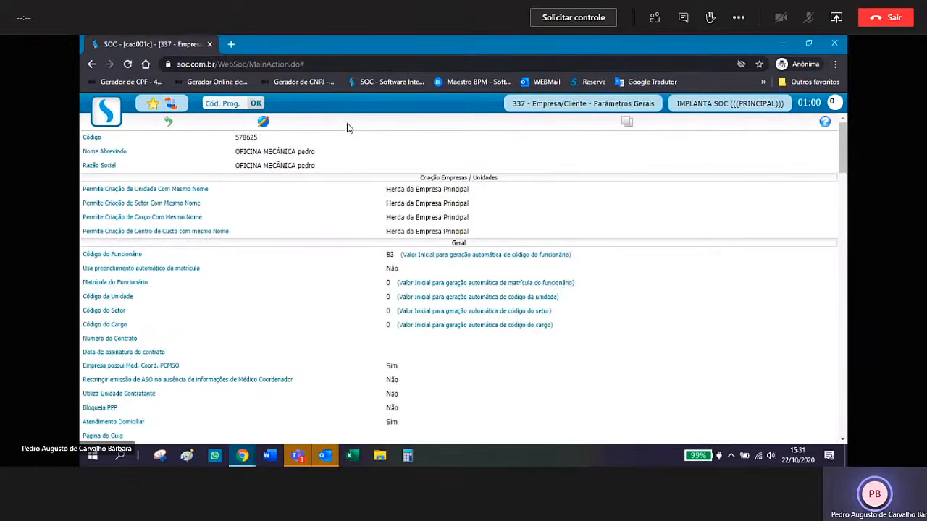
- Check the status of the new risk characteristic history management parameter in the saved general parameters
scroll(354, 187, down, 10)
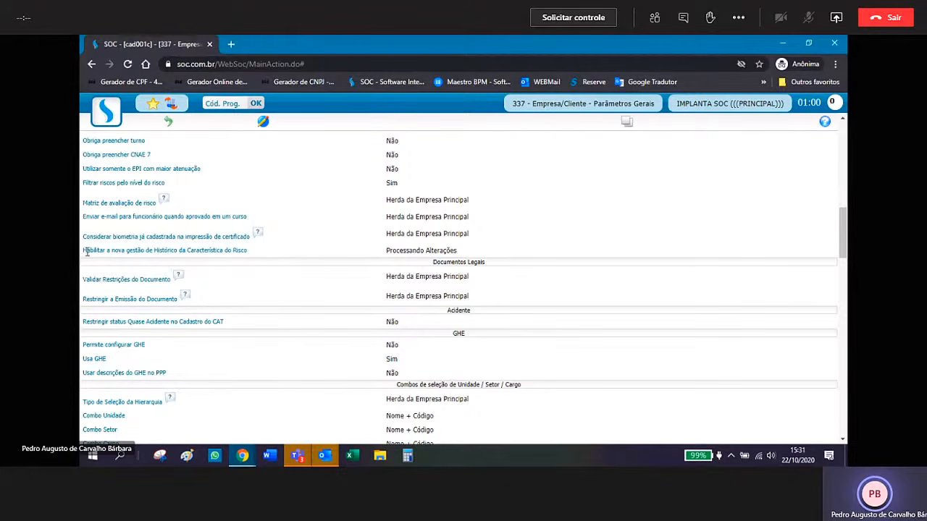
drag(84, 251, 228, 251)
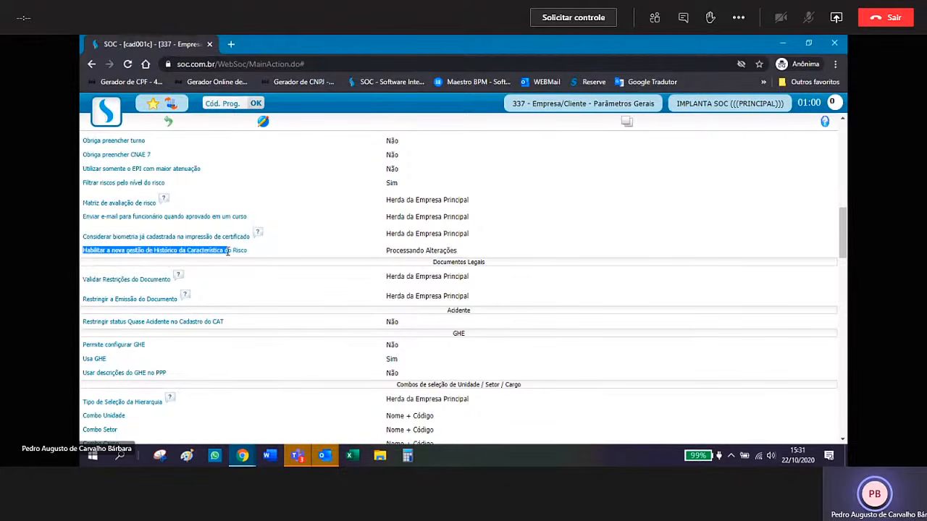
click(260, 255)
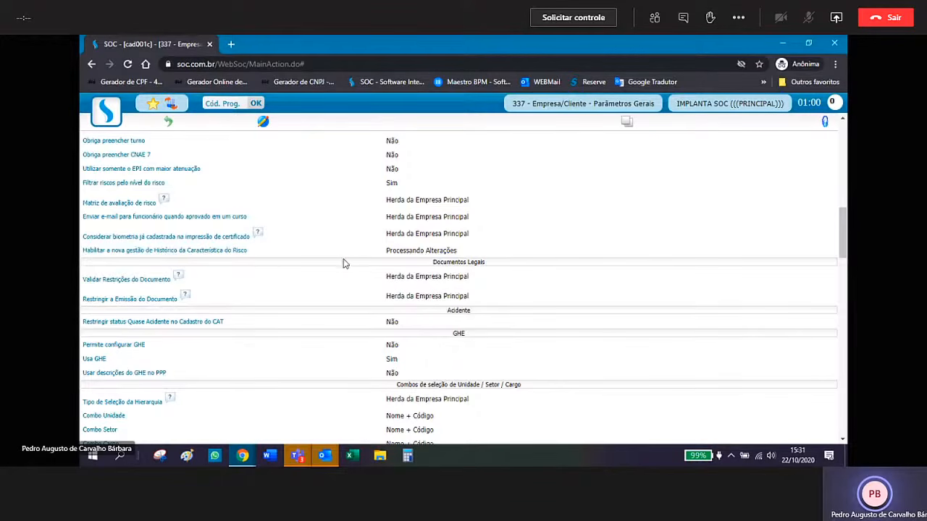
drag(387, 252, 461, 252)
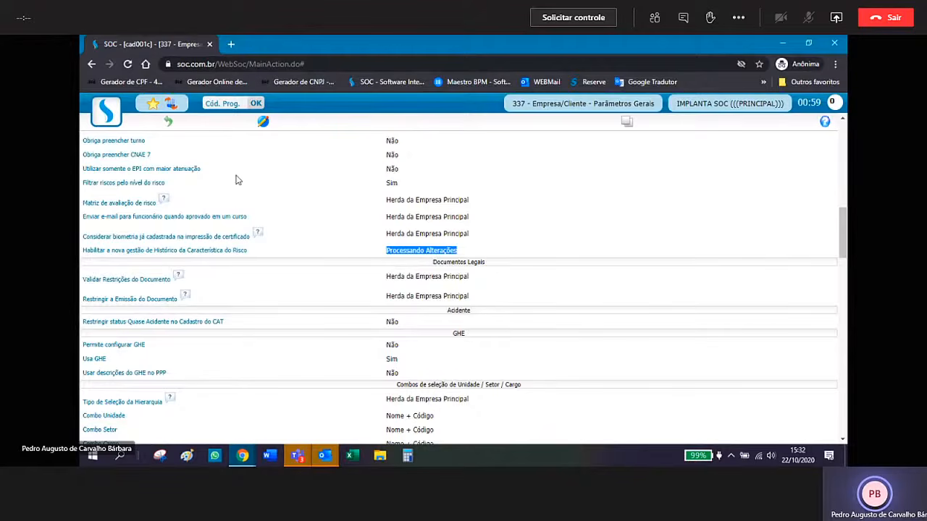
- Return to the company register, search the active companies for "dd" and open the DD PRODUÇÃO METALICA E PINTURA record
scroll(235, 180, up, 3)
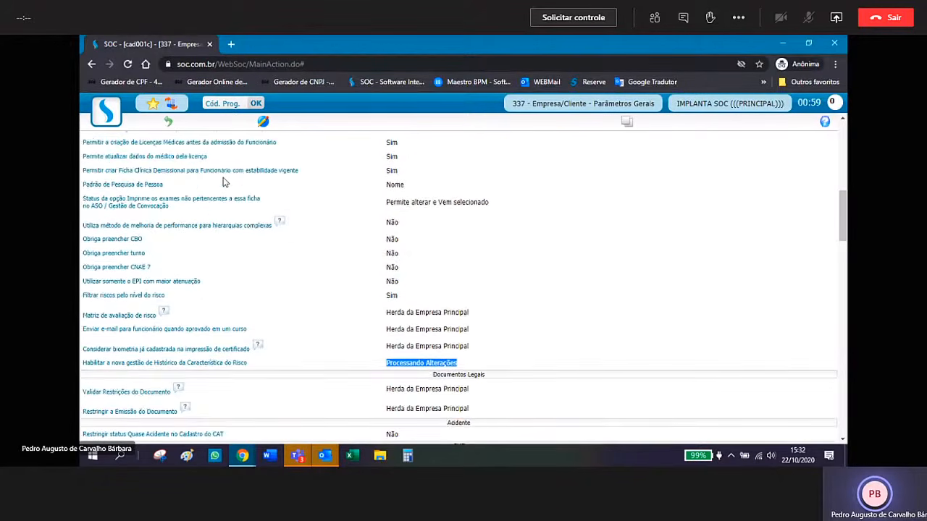
click(168, 121)
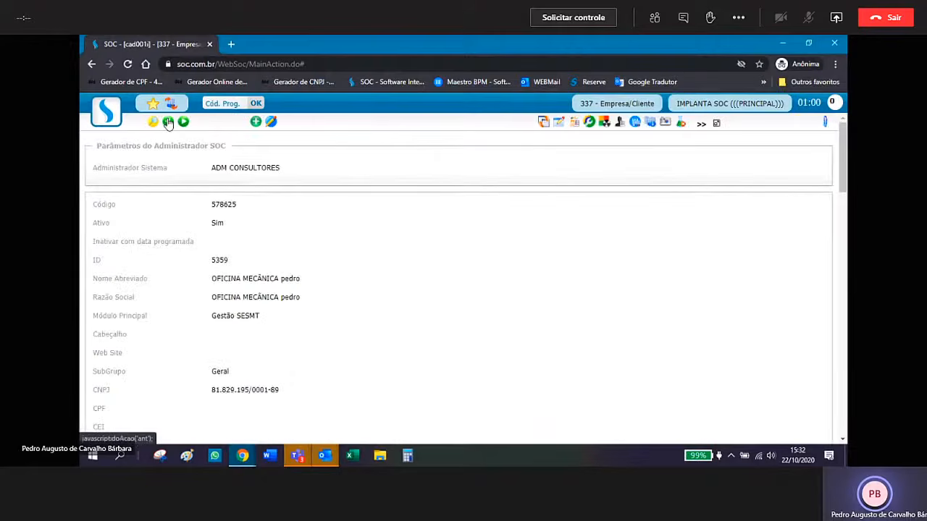
click(153, 123)
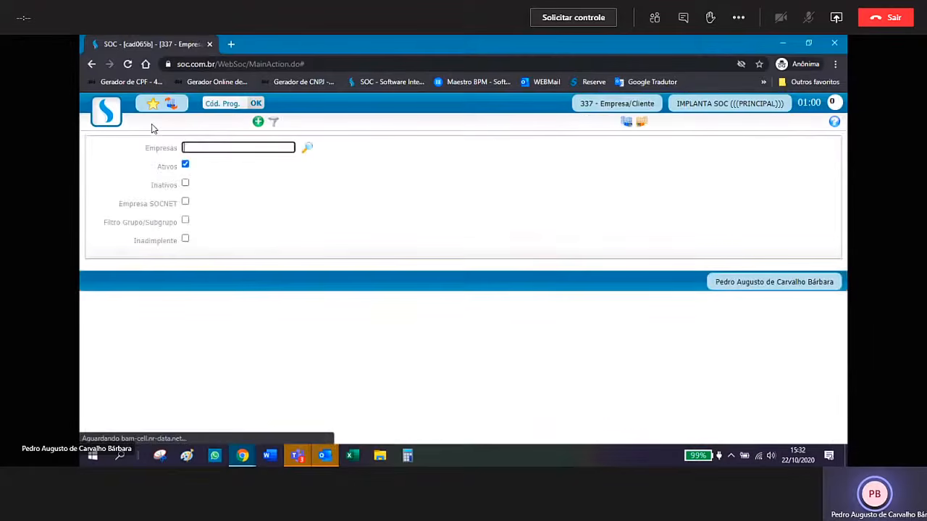
text(dd)
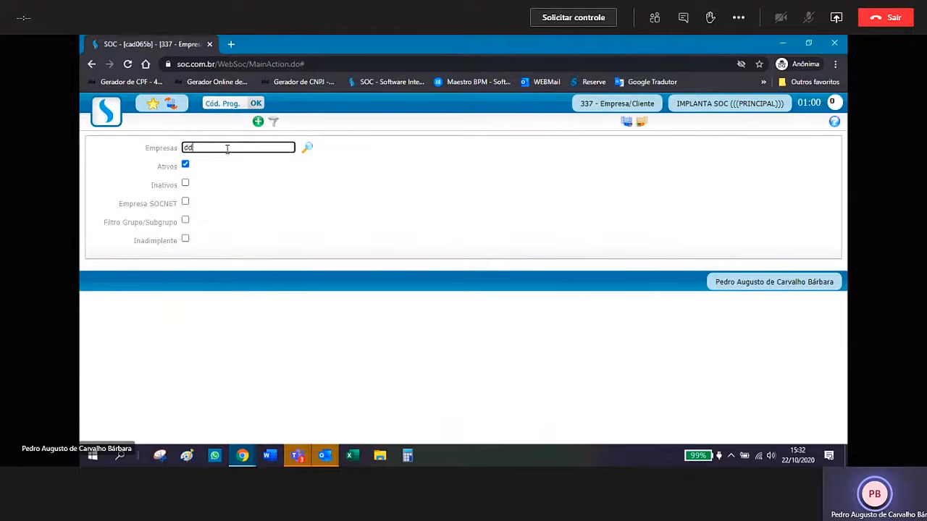
key(Return)
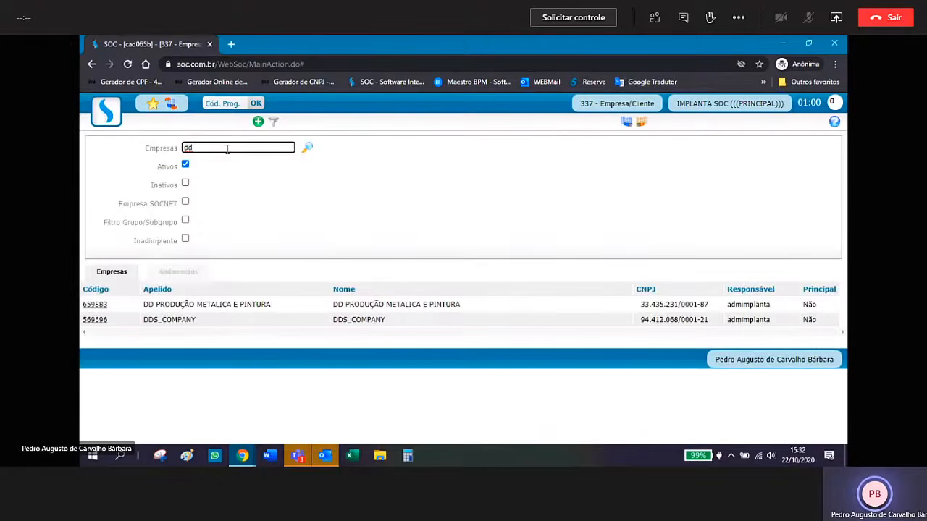
click(100, 308)
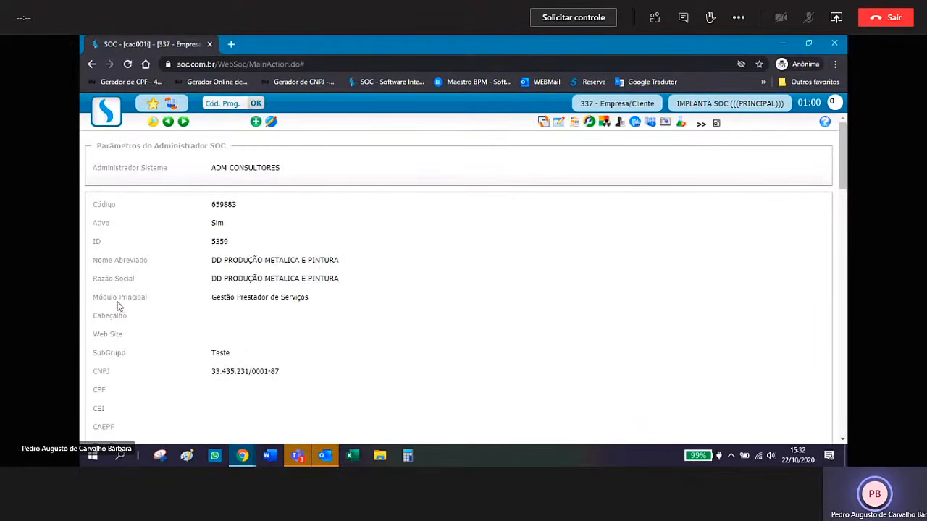
- View the DD PRODUÇÃO METALICA E PINTURA general parameters and check the risk matrix and the new risk characteristic history management setting
click(561, 124)
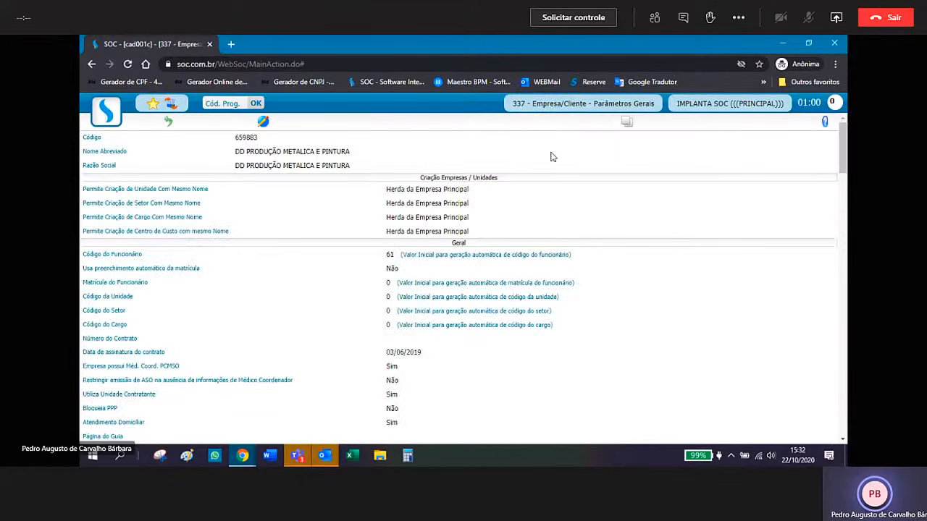
scroll(552, 157, down, 2)
scroll(551, 157, down, 8)
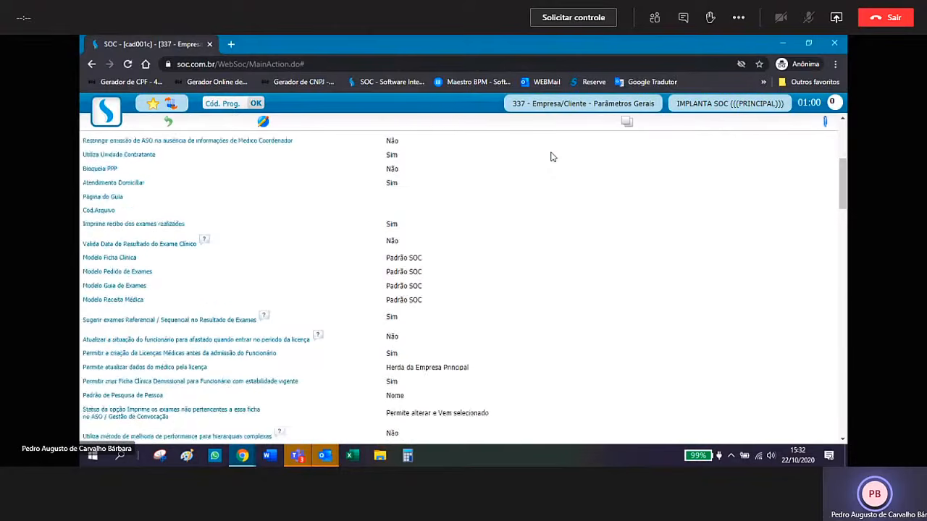
scroll(552, 156, down, 1)
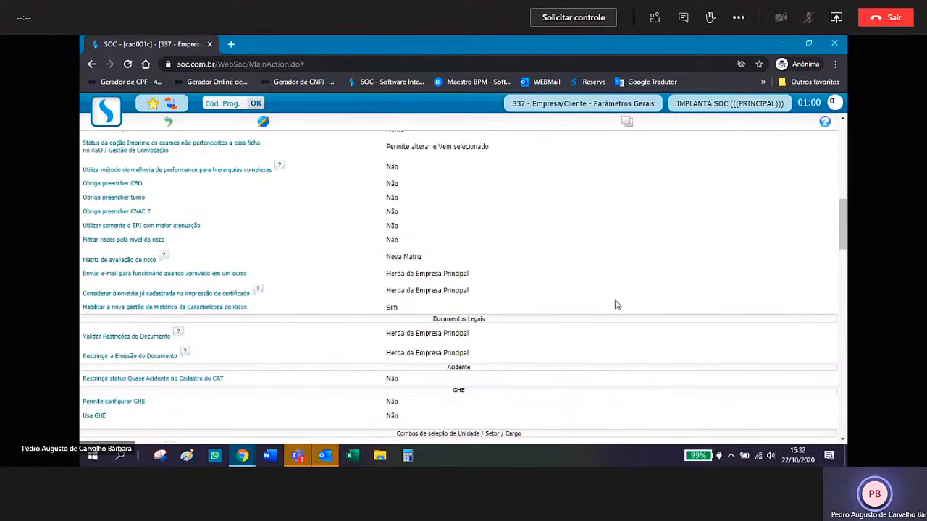
scroll(643, 302, up, 1)
scroll(643, 302, up, 2)
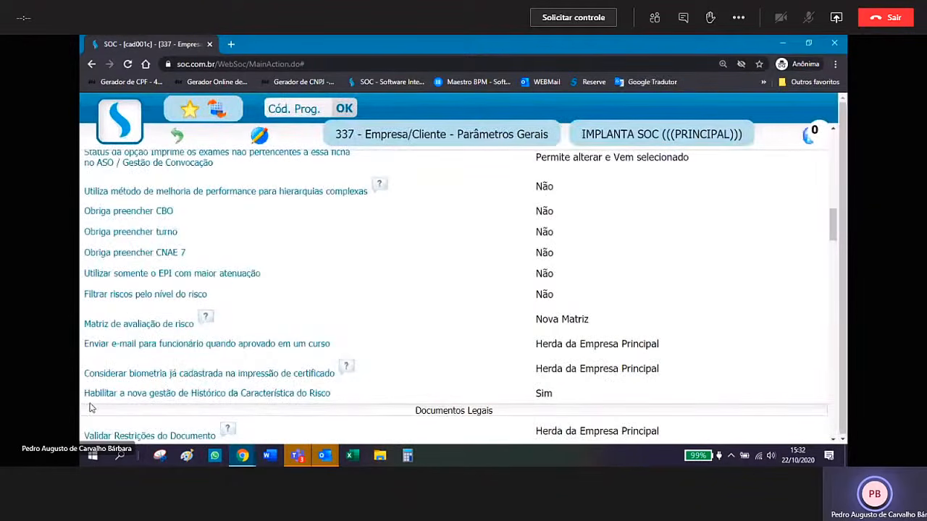
drag(86, 393, 337, 397)
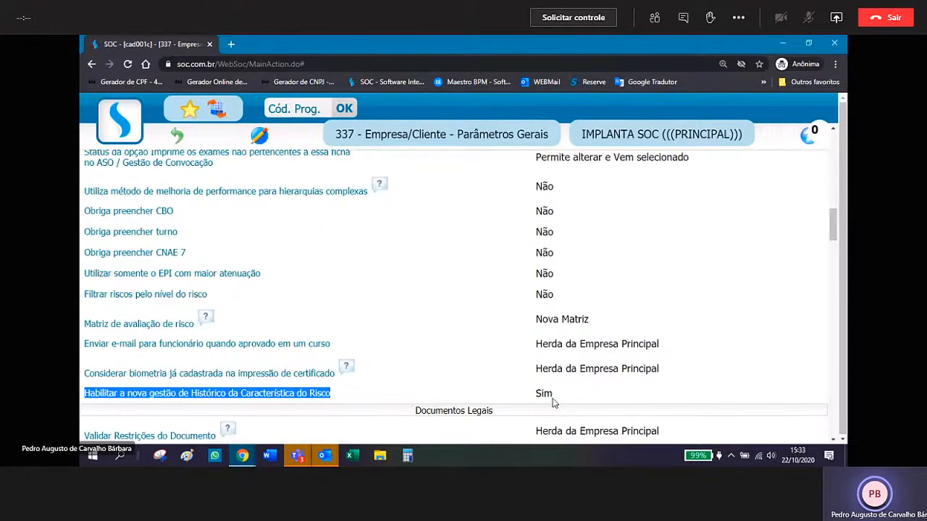
key(ctrl+minus)
key(ctrl+minus)
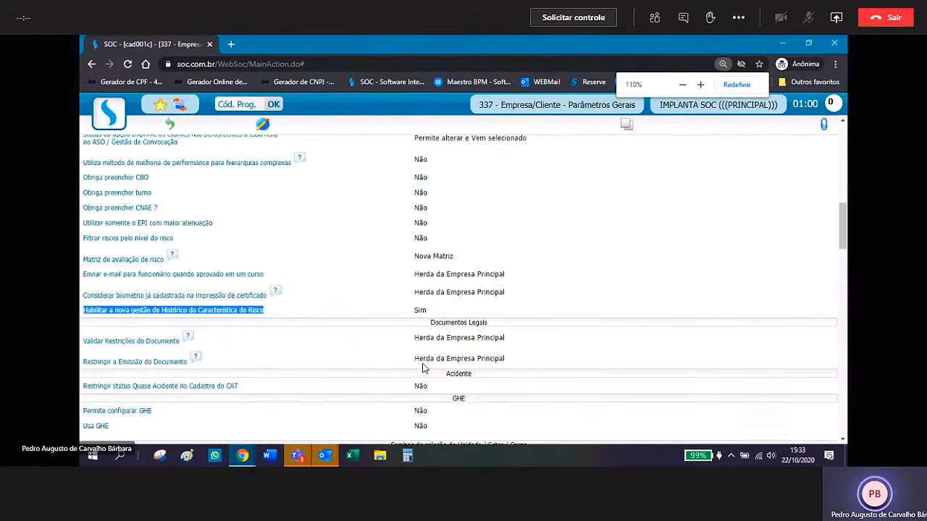
- Review the Matriz de avaliação de risco options in the editable general parameters, then cancel editing and return to the company record
click(264, 125)
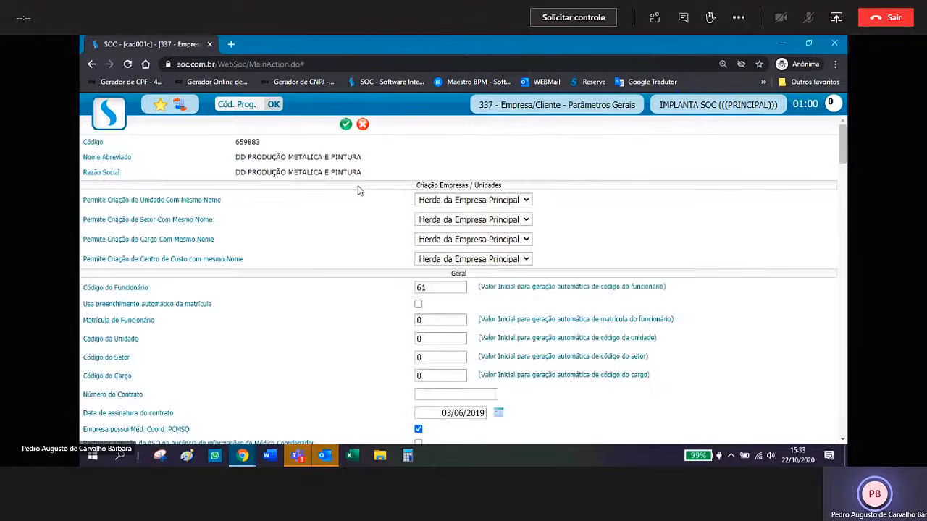
scroll(360, 225, down, 3)
scroll(357, 233, down, 5)
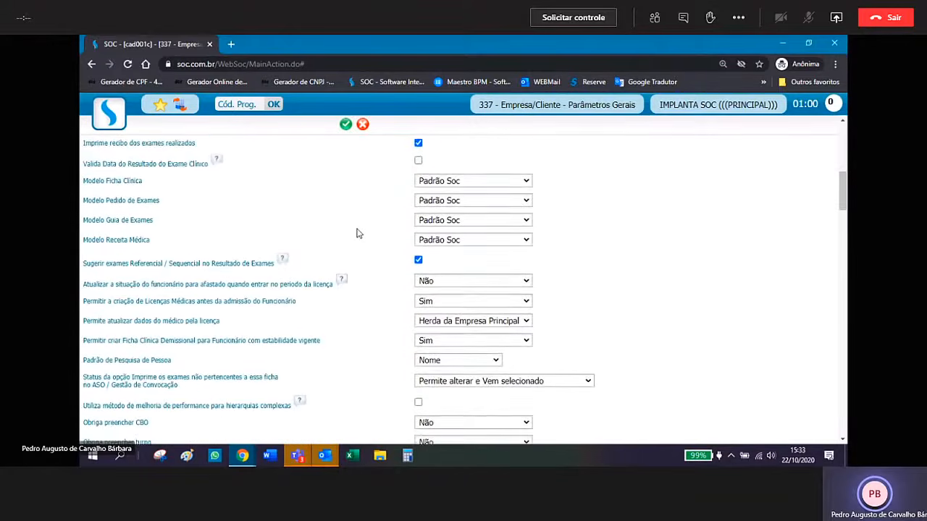
scroll(357, 232, down, 2)
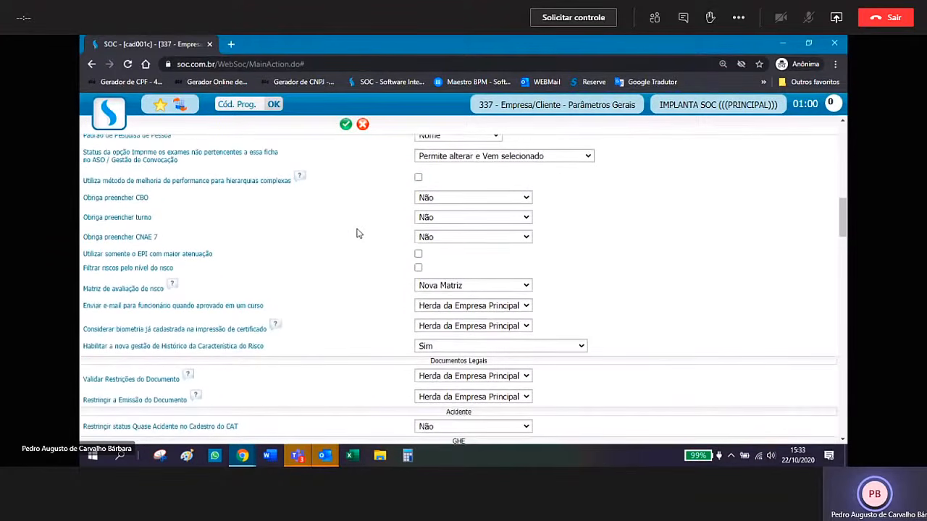
click(529, 287)
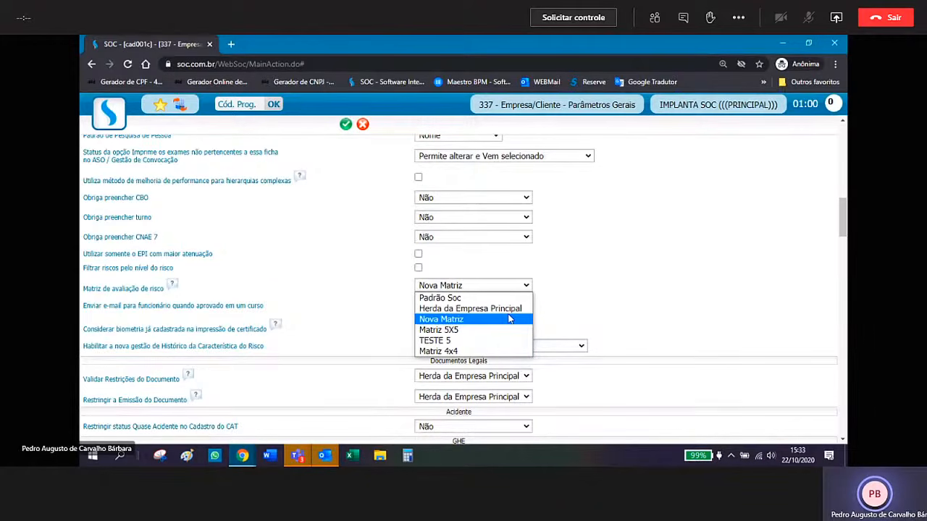
click(552, 313)
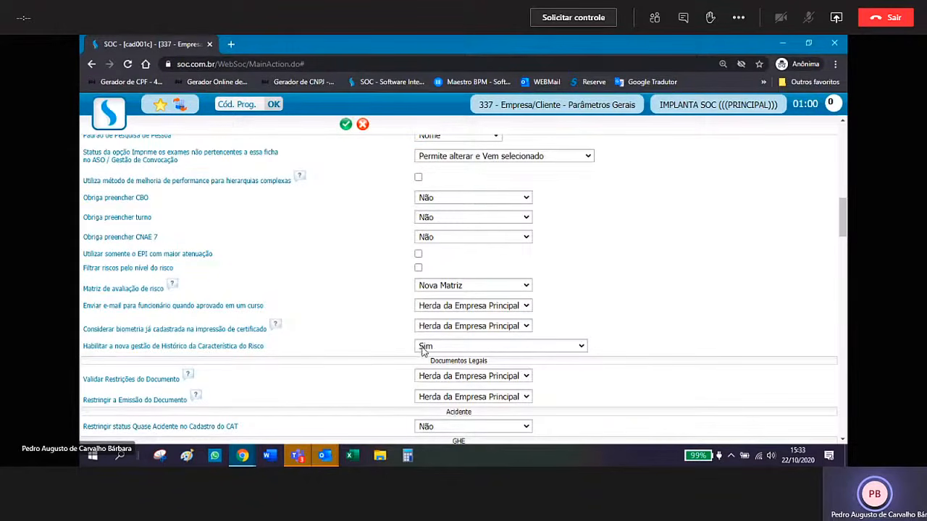
click(364, 126)
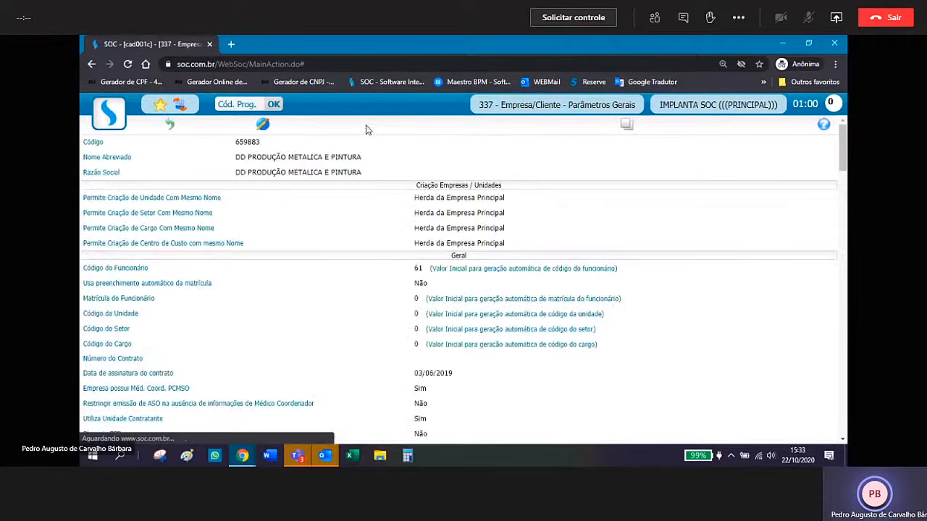
click(168, 126)
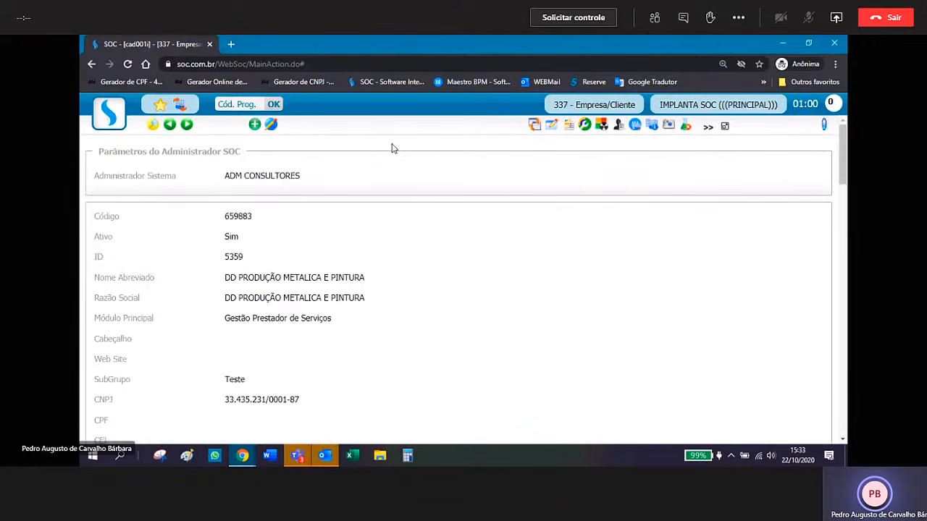
- Leave the company register, search the home page for company "dd", switch to DD PRODUÇÃO METALICA E PINTURA and permanently dismiss the notice
click(154, 128)
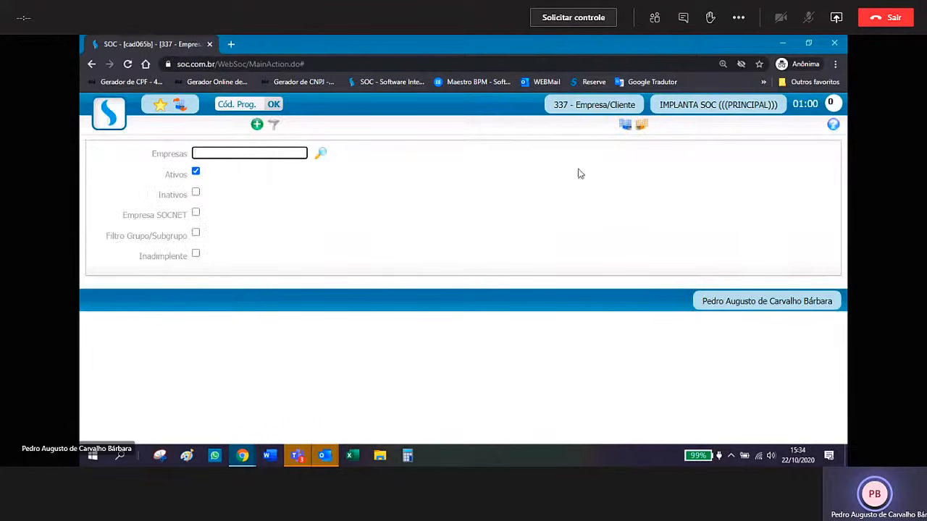
click(180, 105)
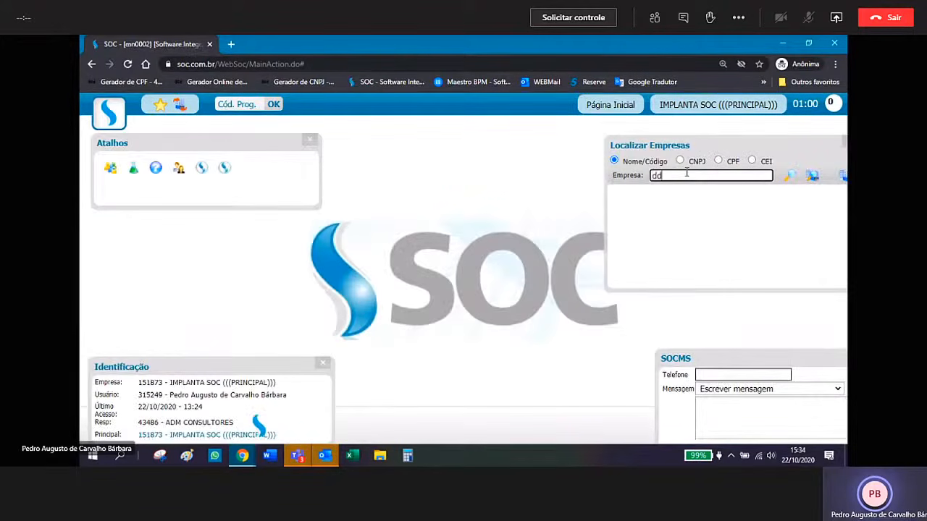
text(dd)
key(Return)
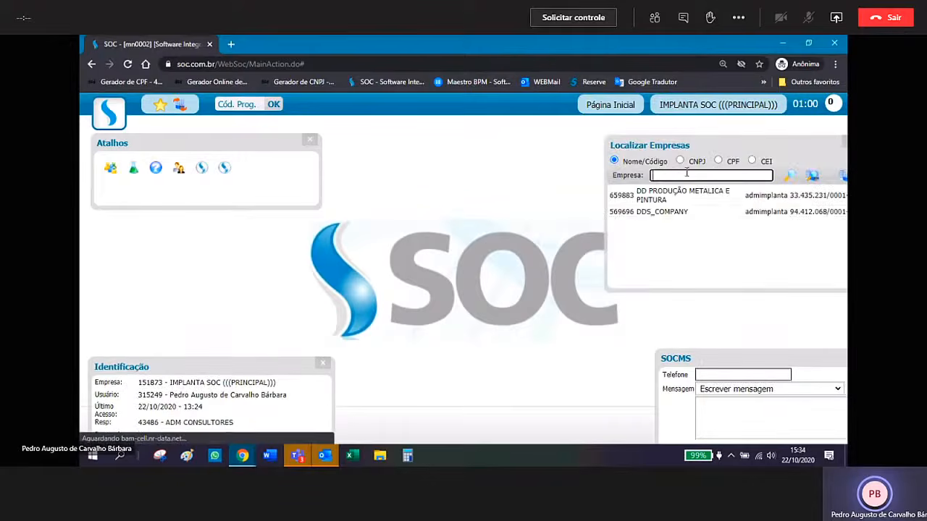
click(648, 194)
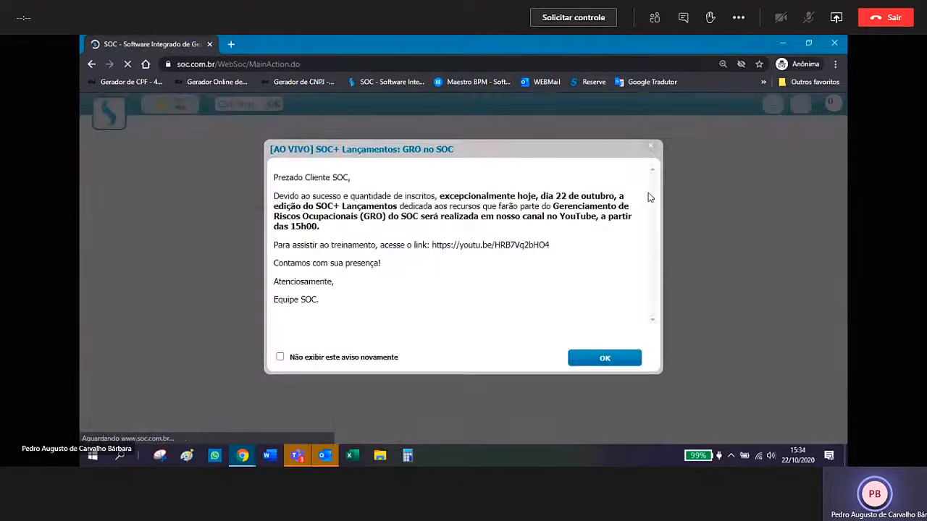
click(373, 358)
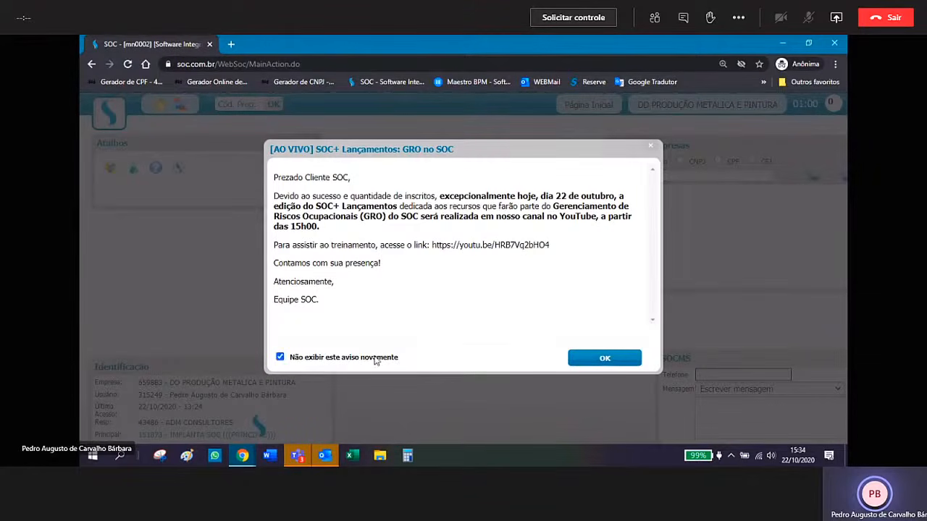
click(598, 359)
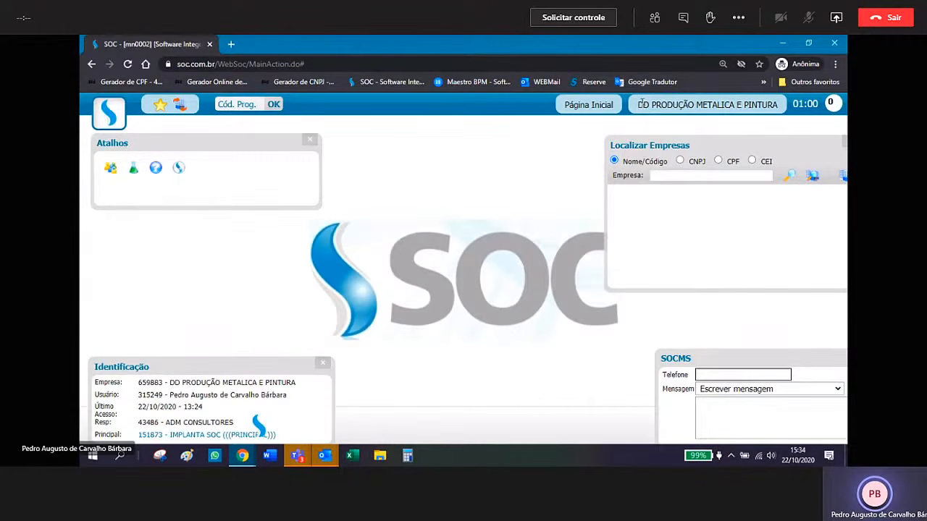
drag(640, 107, 738, 107)
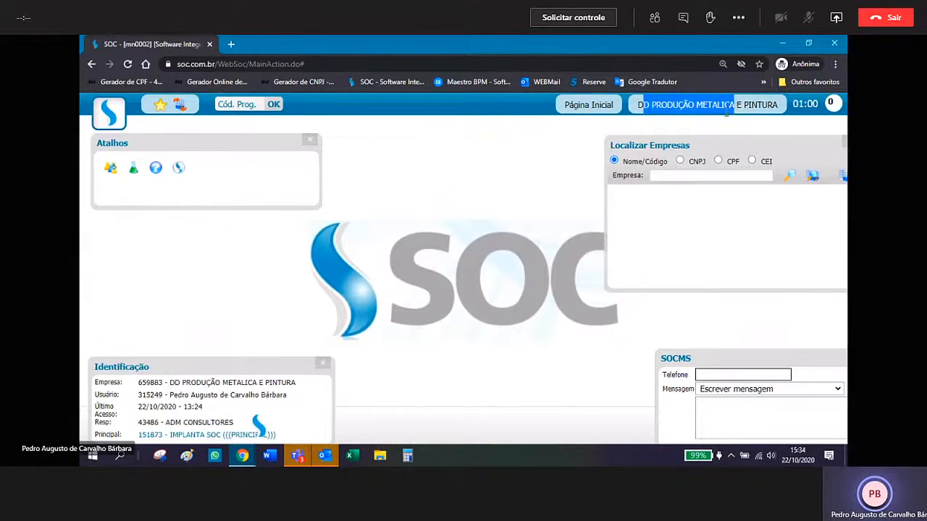
click(491, 188)
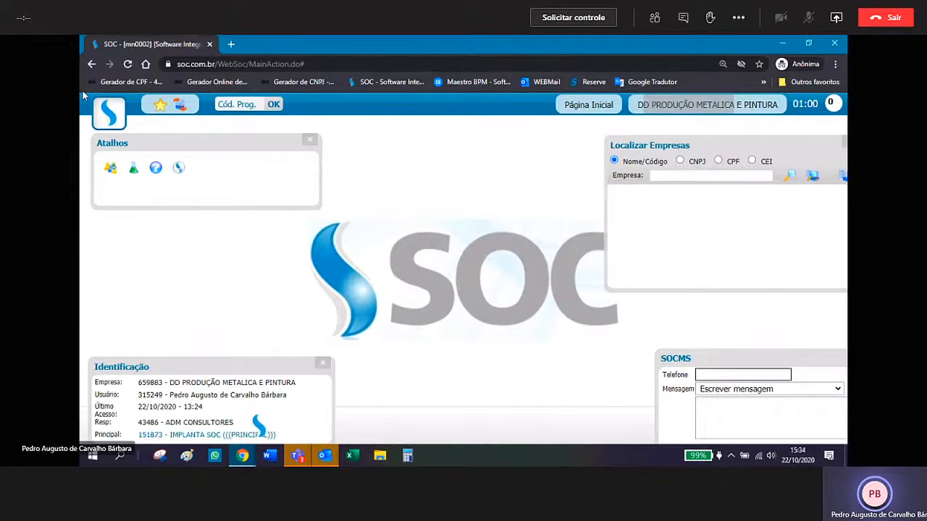
- Open Controle de Vigência de Documentos Legais for the selected company
click(115, 112)
mouse_move(113, 161)
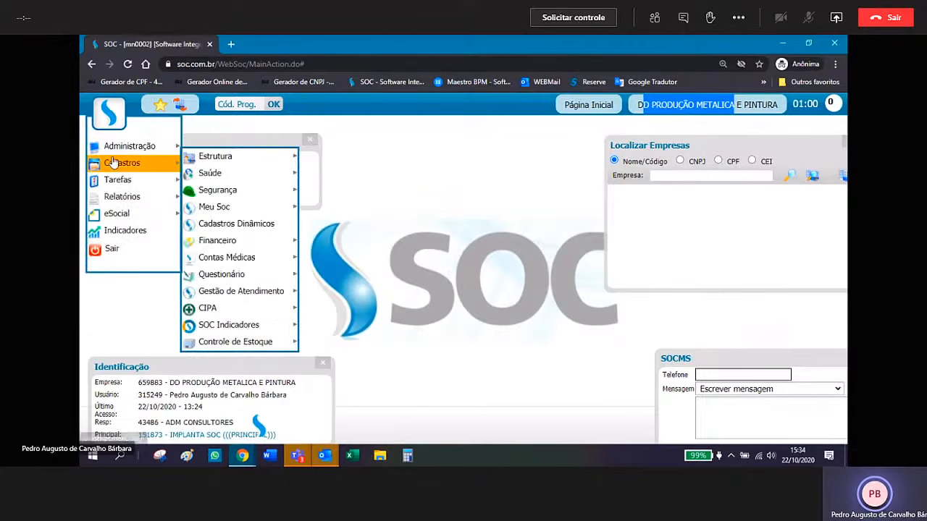
mouse_move(187, 165)
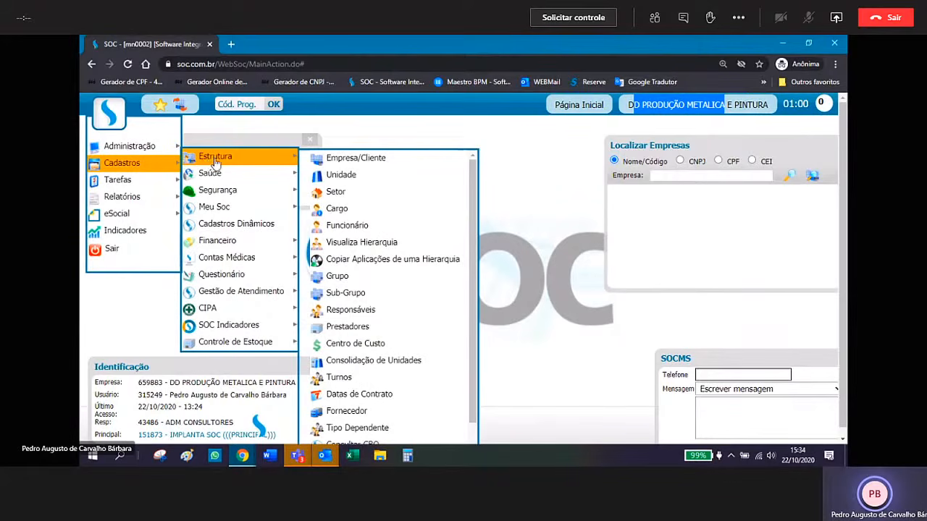
mouse_move(228, 207)
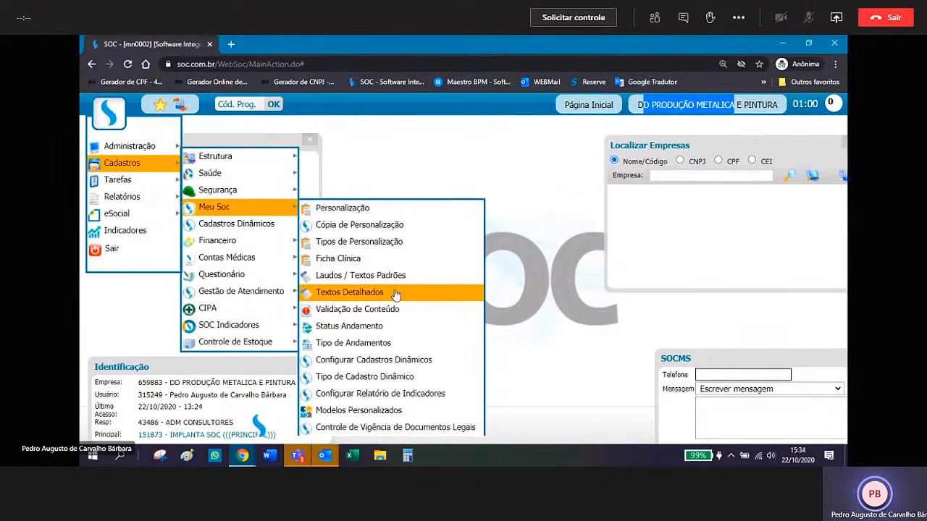
key(ctrl+minus)
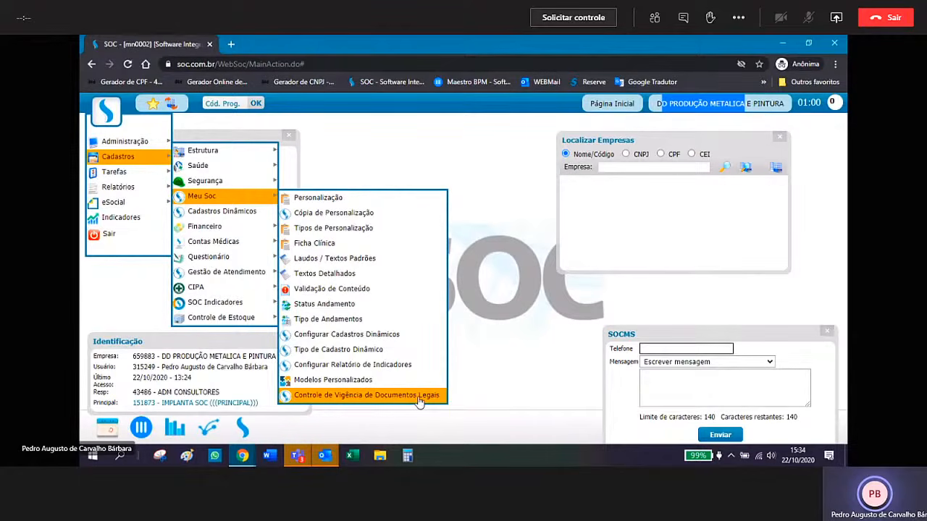
click(419, 399)
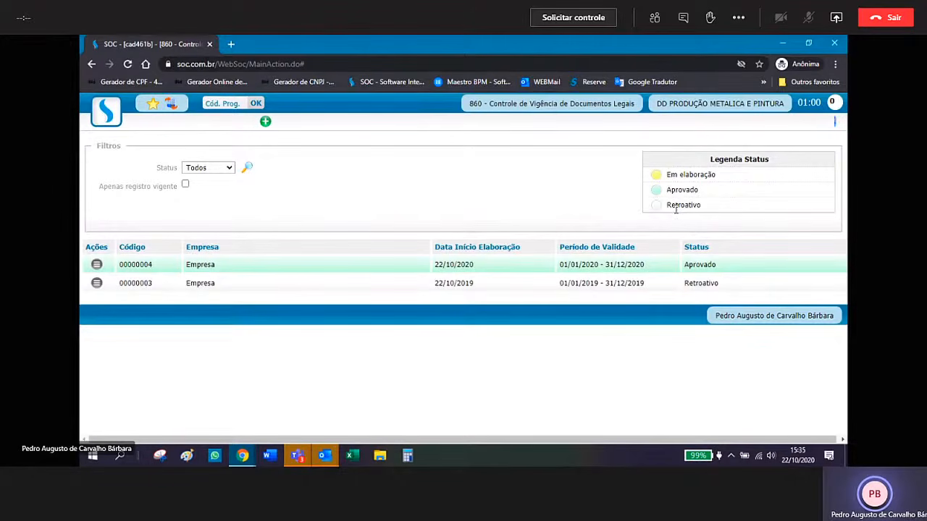
- Open the Aprovado record valid from 01/01/2020 to 31/12/2020 and delete it
click(97, 266)
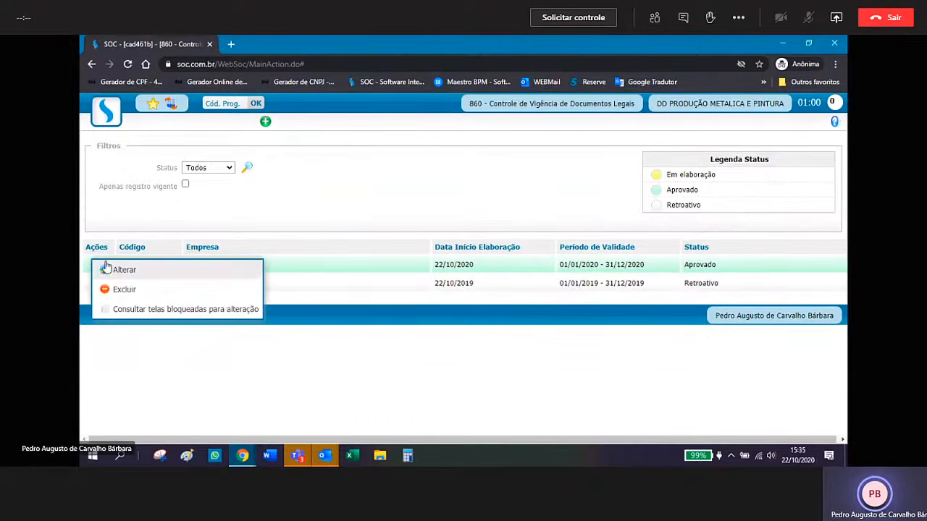
click(294, 271)
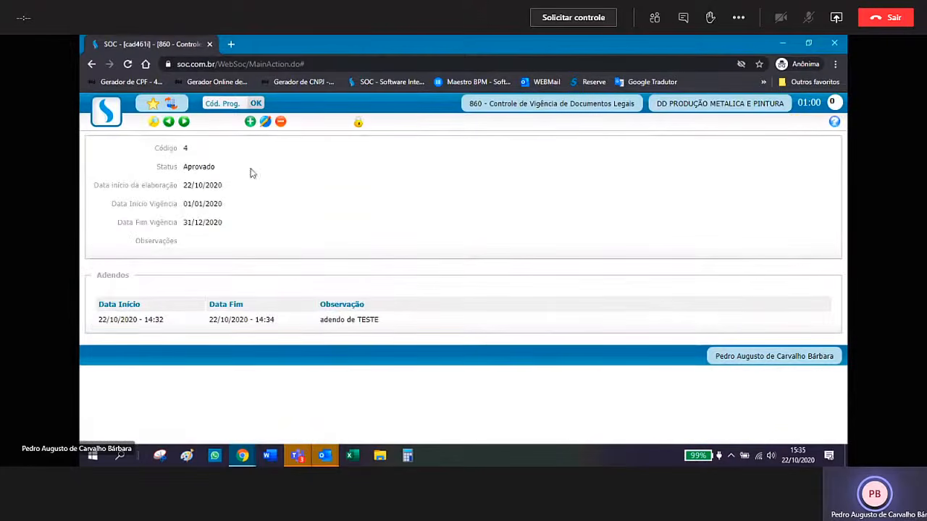
click(278, 124)
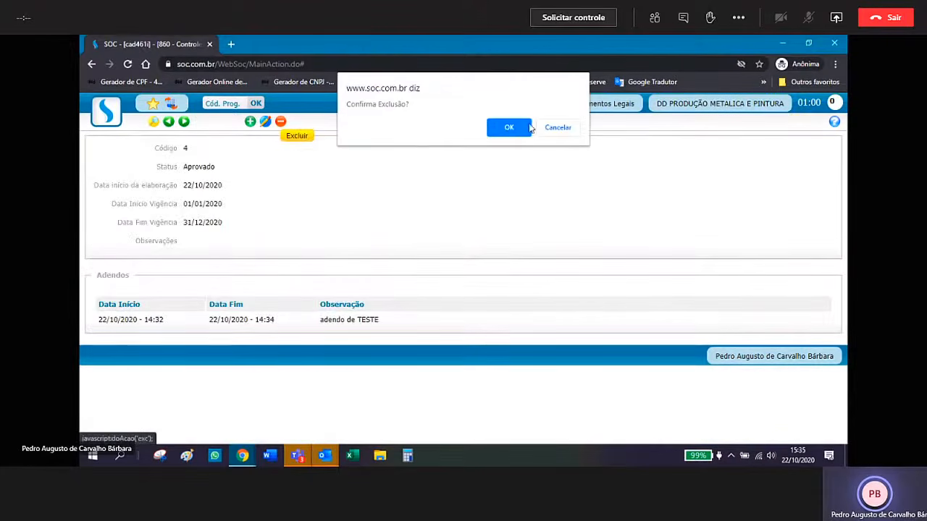
click(506, 129)
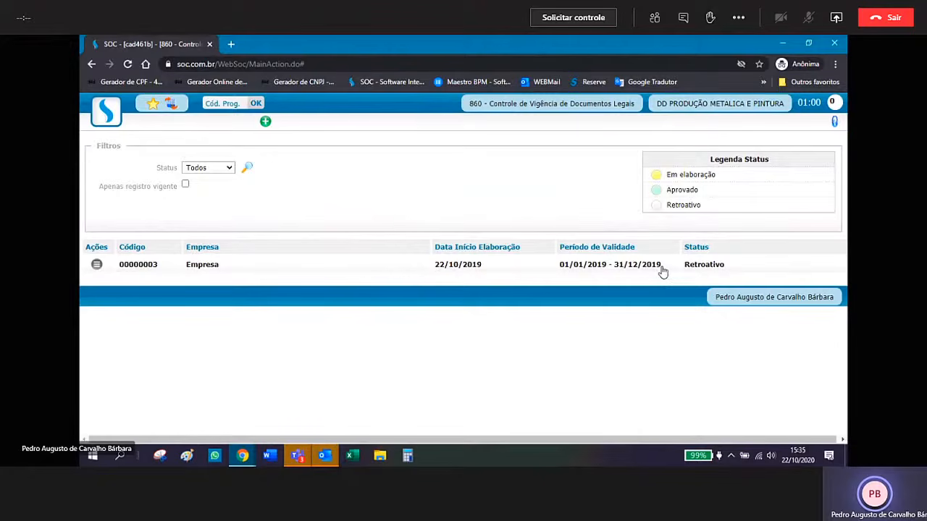
- Start a new legal document validity record with the status Aprovado
click(266, 123)
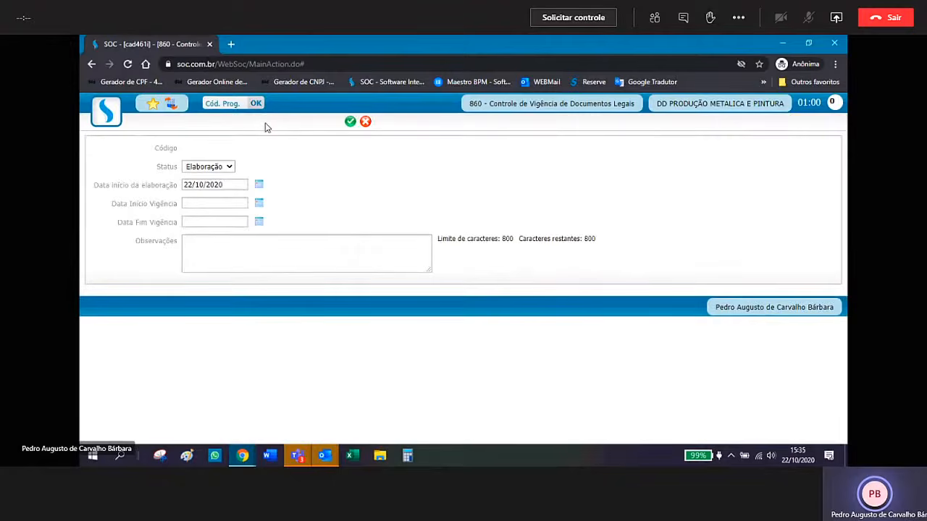
click(230, 168)
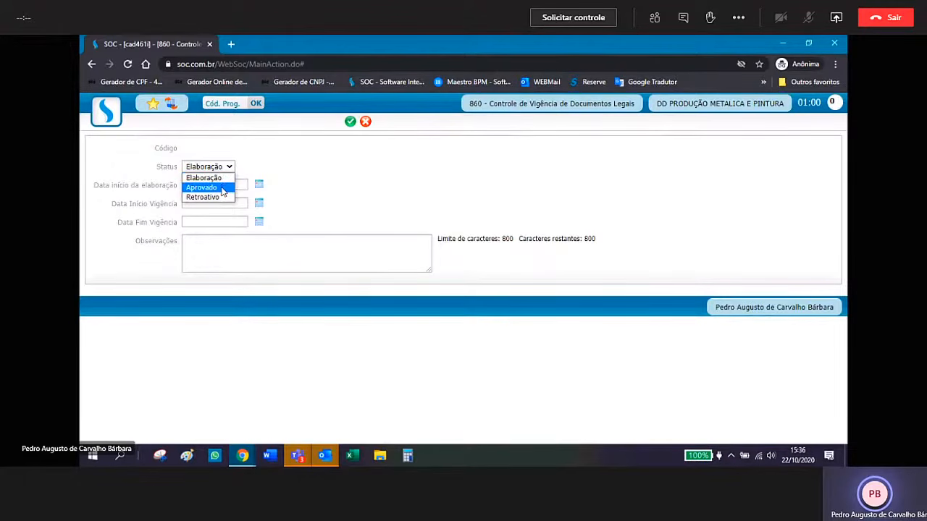
click(221, 189)
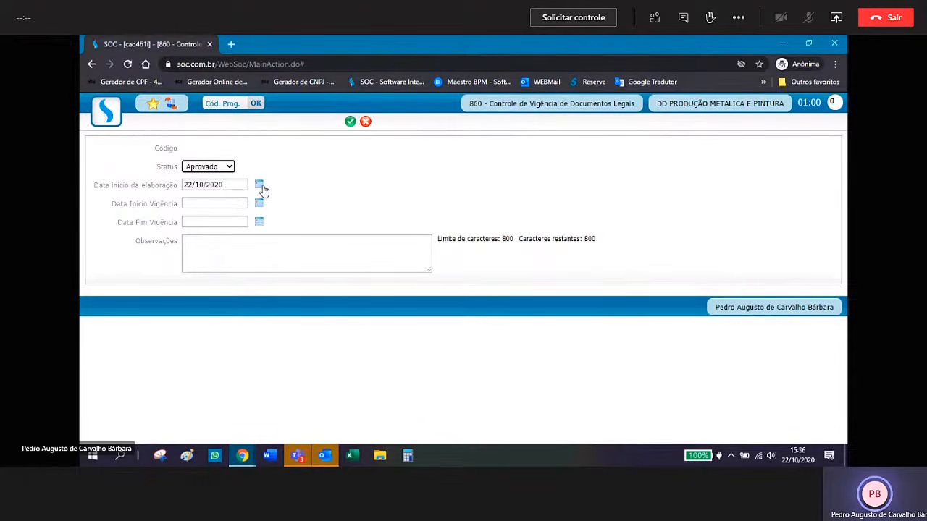
- Set the record's validity from 01/01/2020 to 31/12/2020, leave Observações empty and save it
click(230, 202)
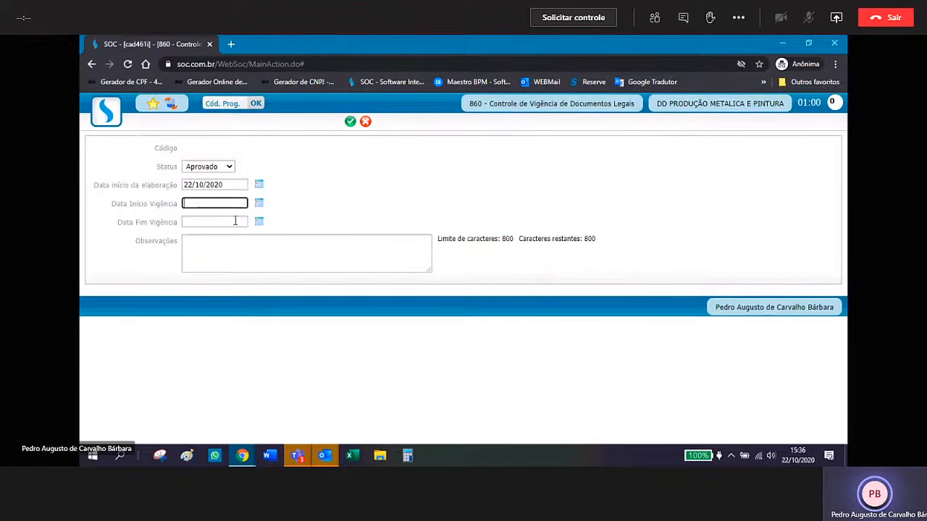
key(Tab)
click(230, 203)
click(215, 222)
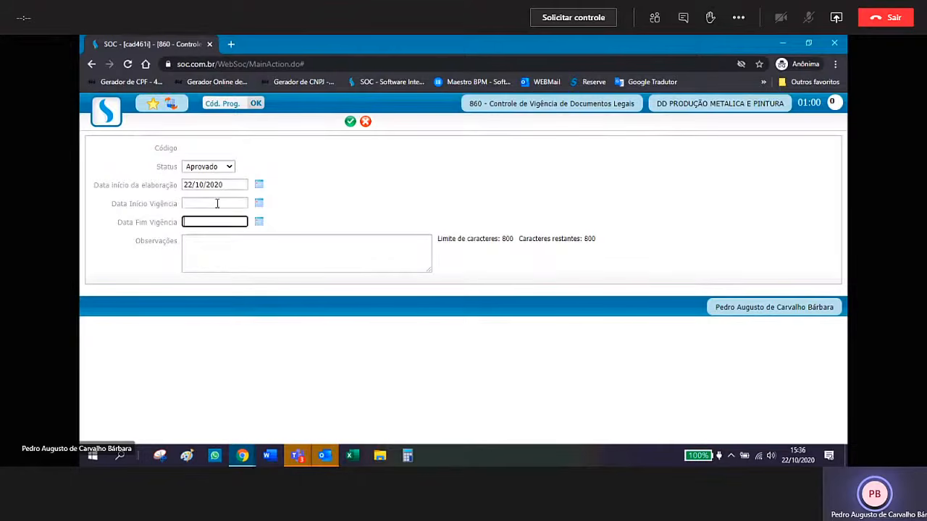
click(217, 203)
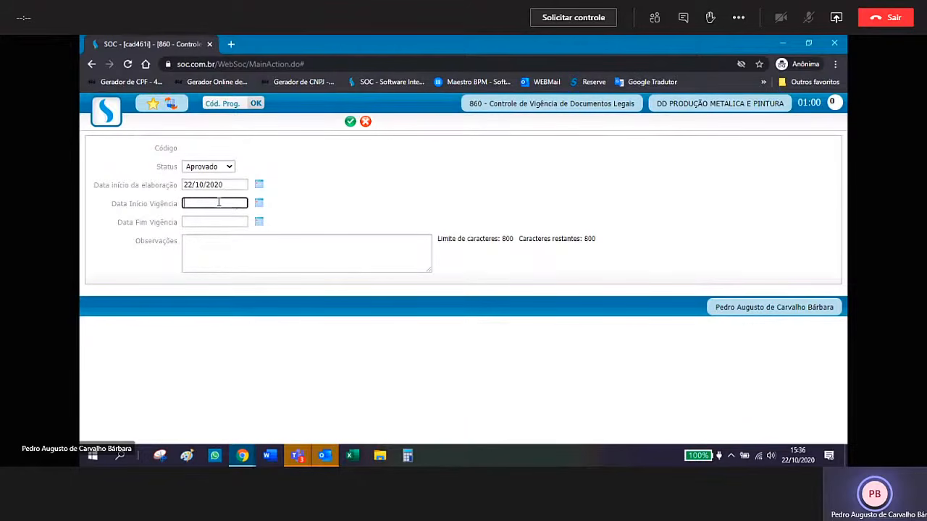
text(01/01/2020)
key(Tab)
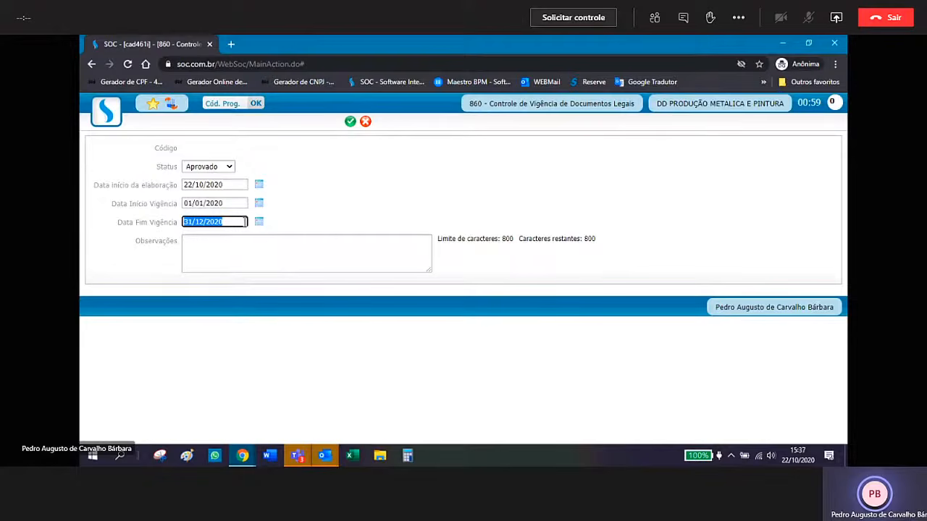
click(246, 222)
click(208, 247)
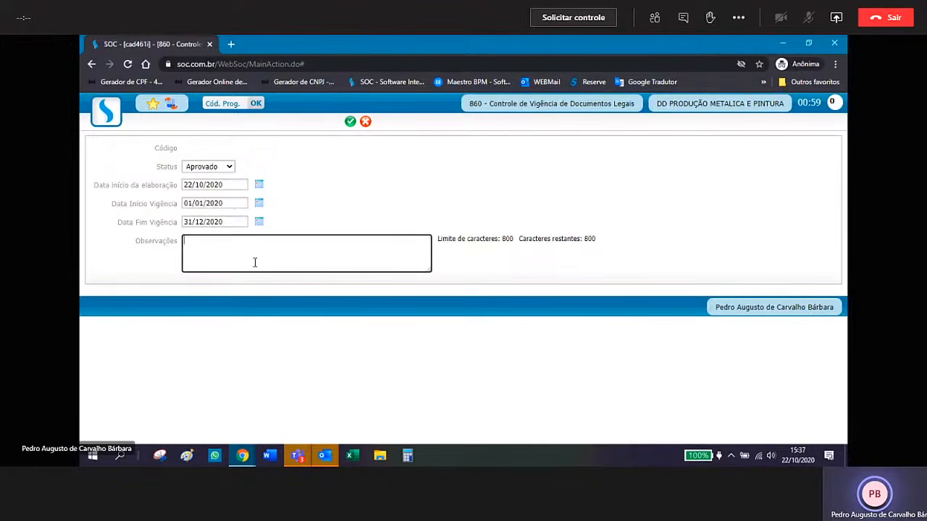
click(350, 123)
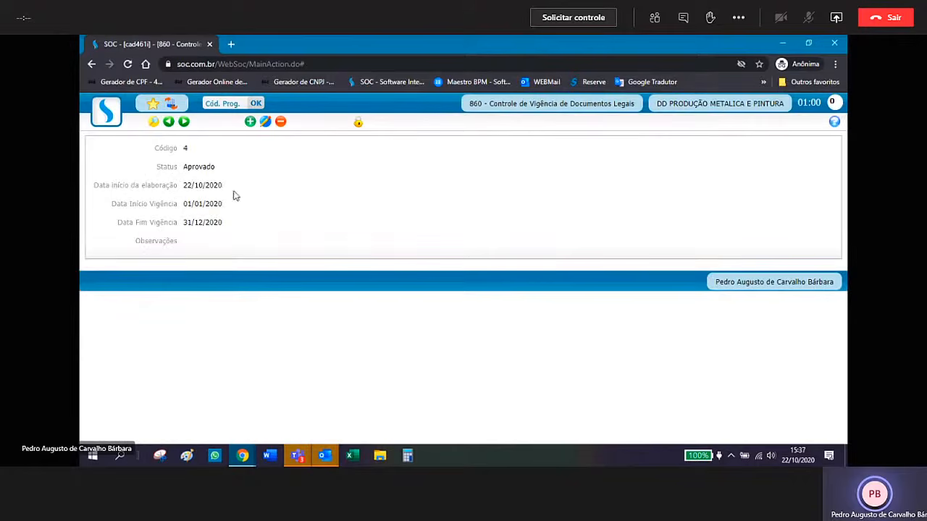
- Return to the record list, review the Status options of a new validity record and cancel it
click(154, 125)
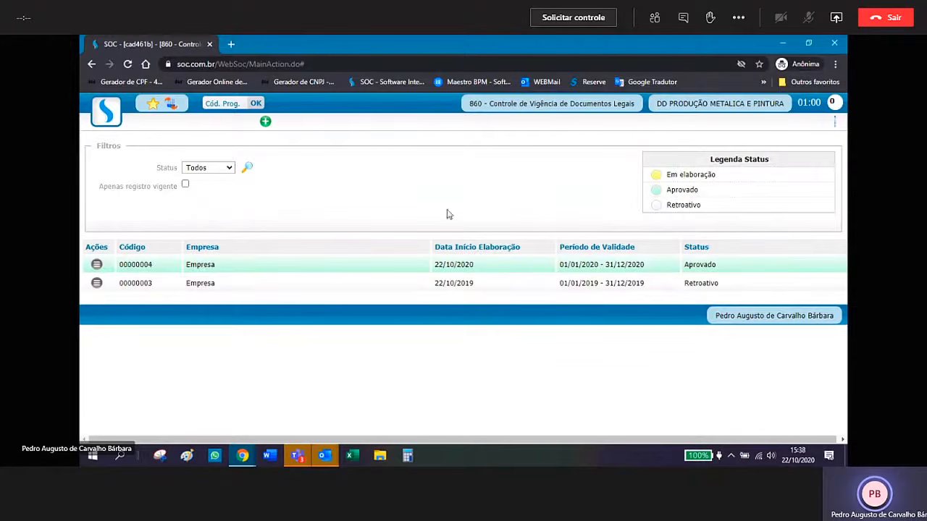
click(266, 123)
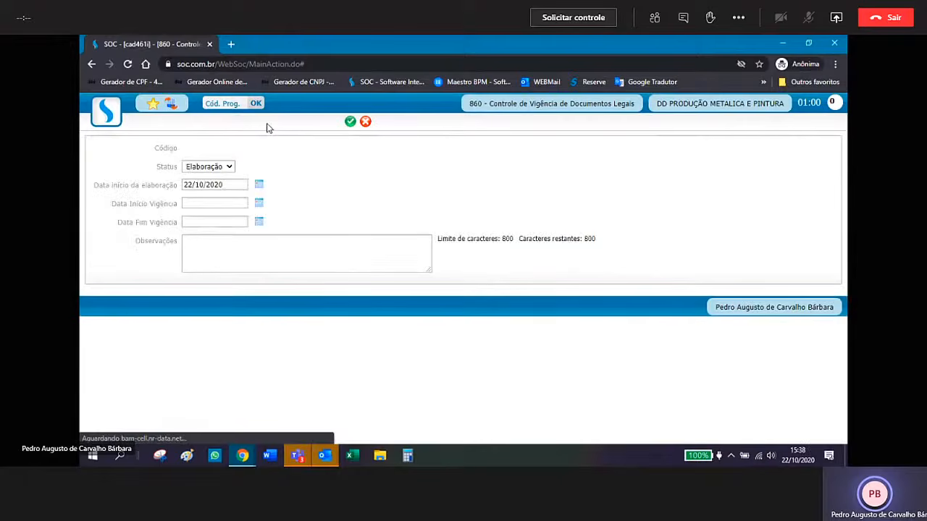
double_click(235, 168)
click(235, 168)
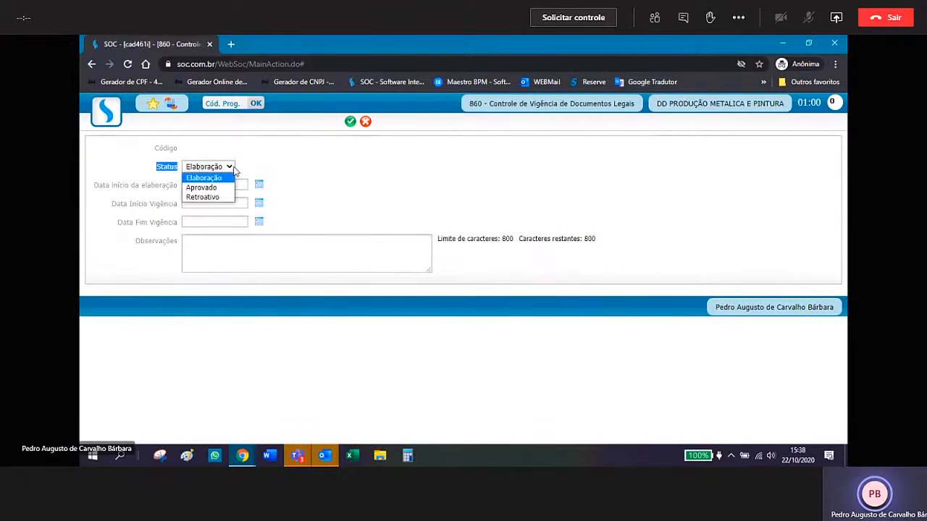
click(356, 145)
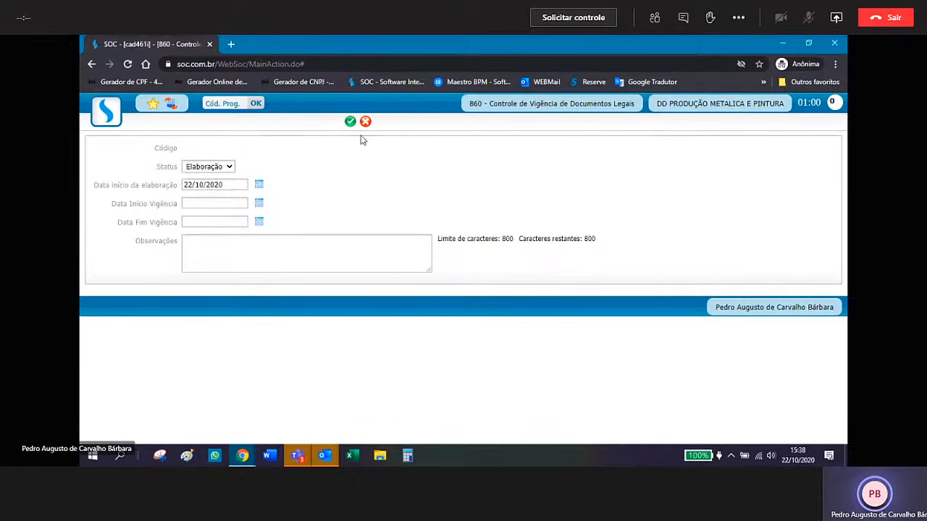
click(366, 122)
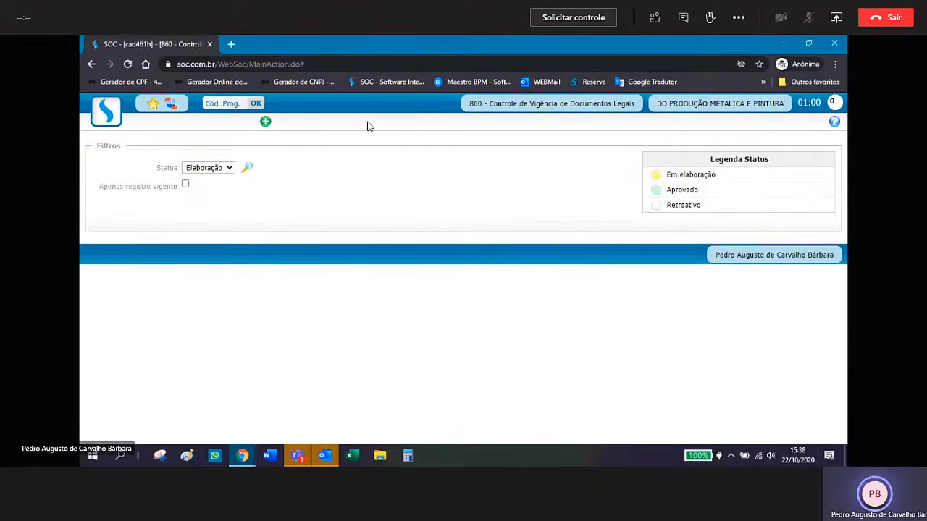
- List the legal document validity records with the Status filter set to Todos
click(249, 170)
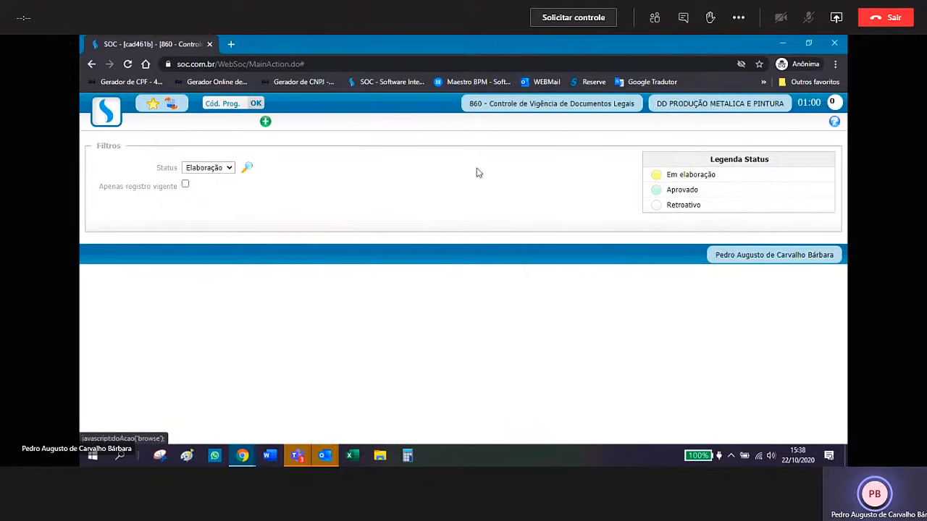
click(224, 170)
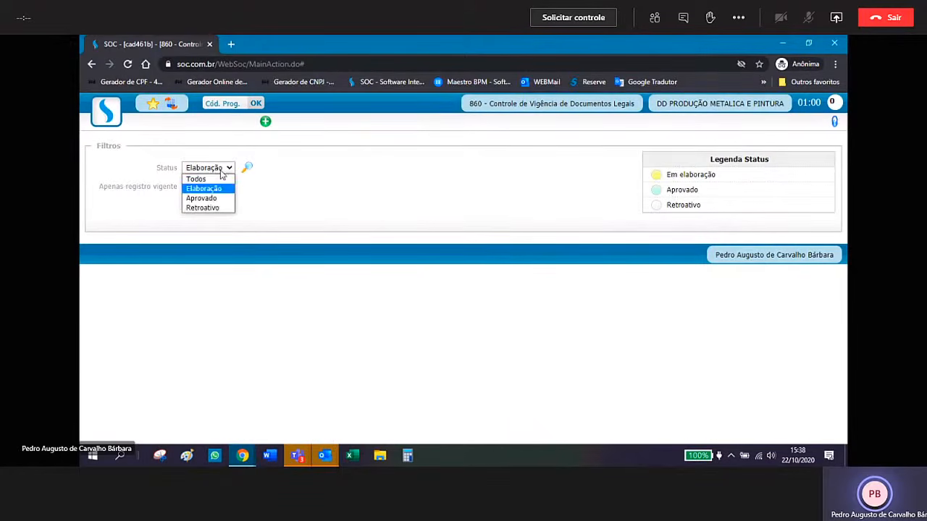
click(215, 179)
click(249, 169)
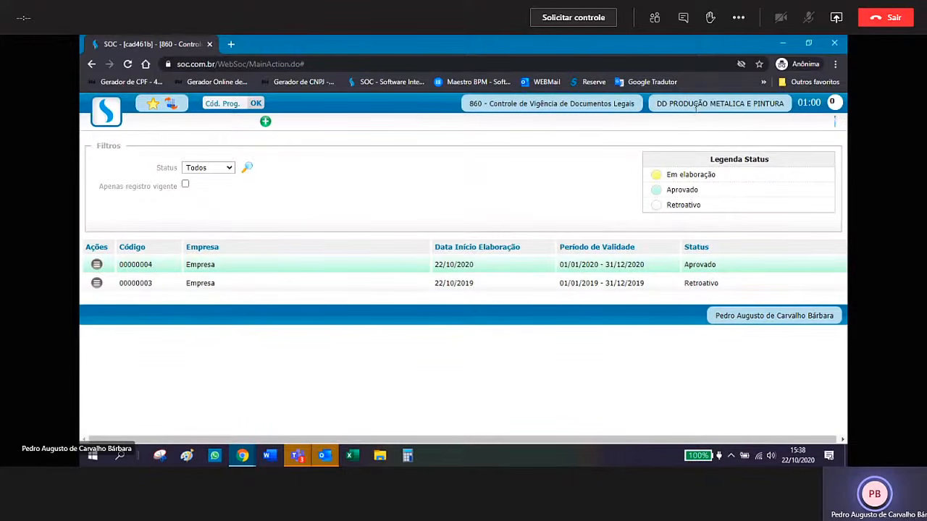
- Open the Grupo de Exposição program for the current company and set the Unidade filter to EDIFICIO TORRE 02
click(99, 109)
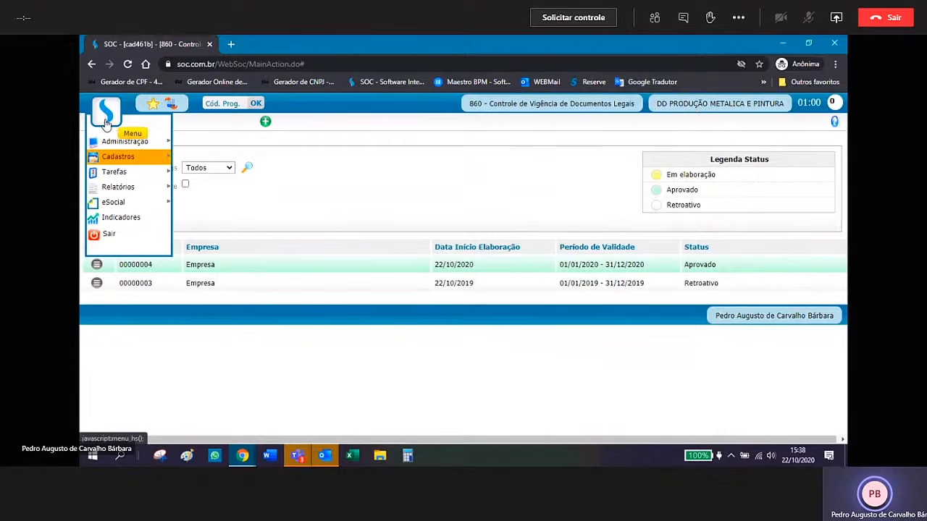
mouse_move(107, 158)
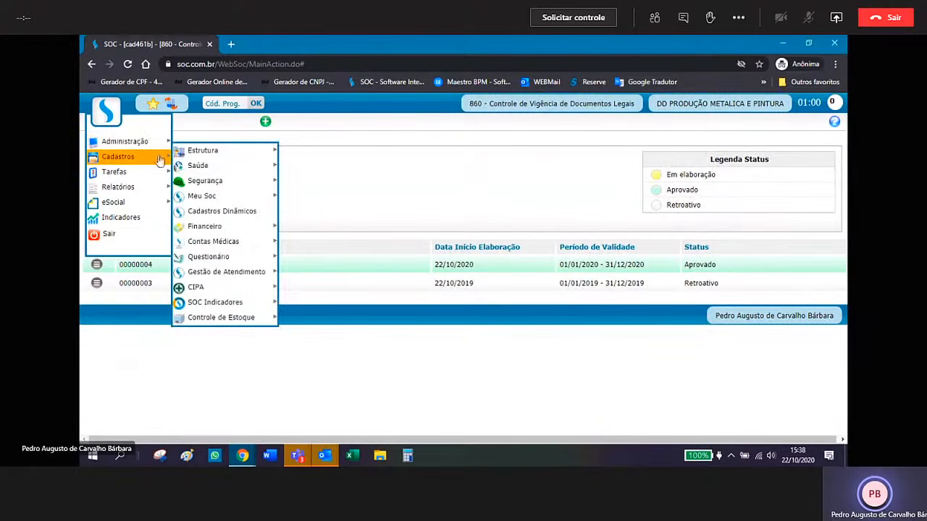
mouse_move(212, 185)
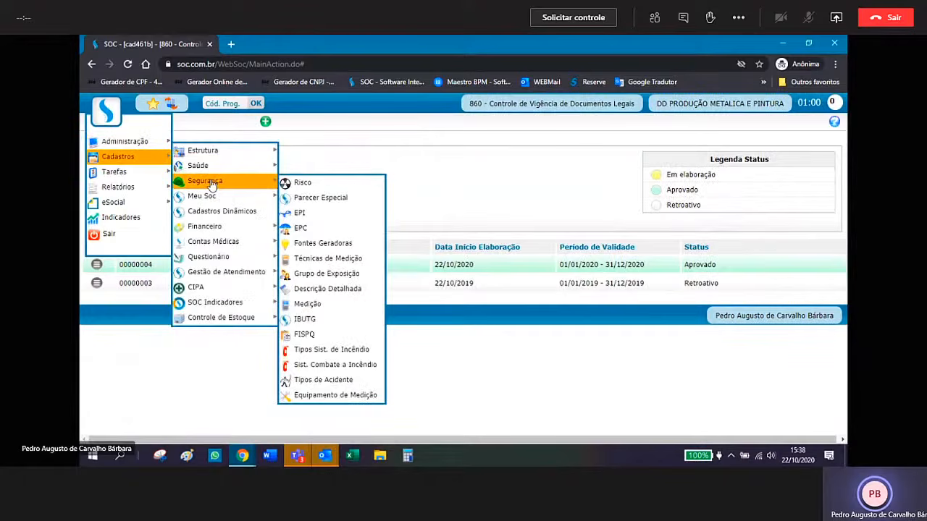
click(344, 281)
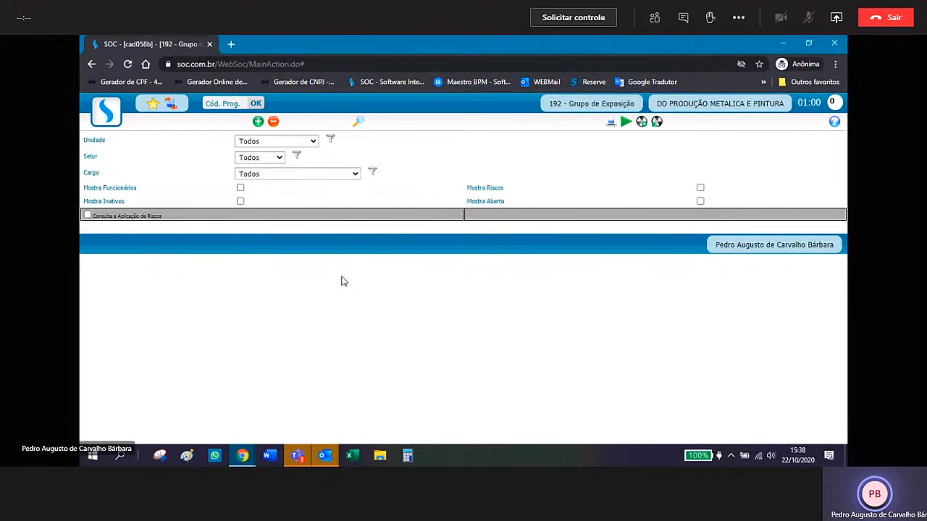
click(313, 141)
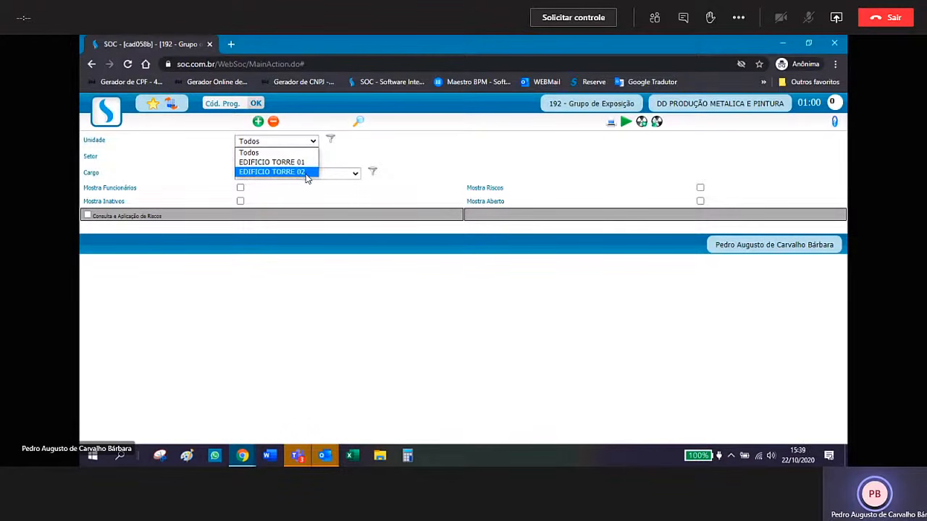
click(307, 174)
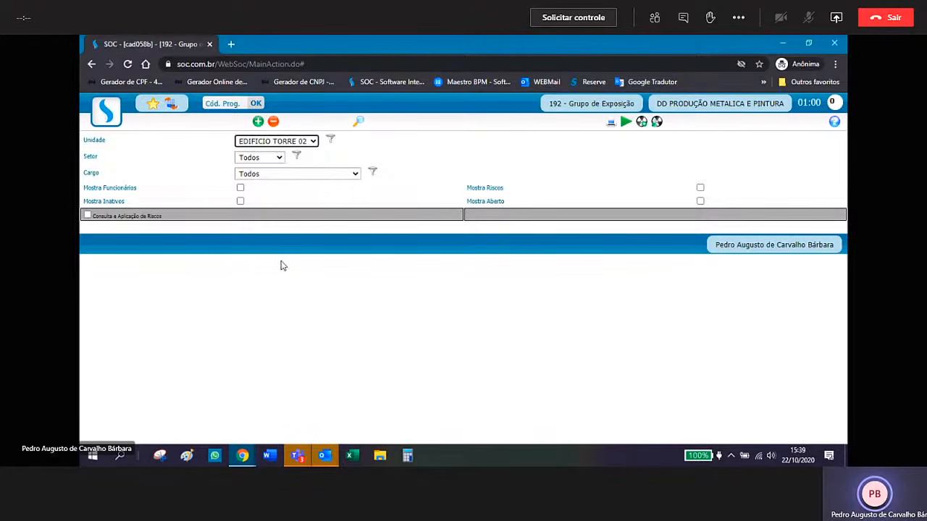
- Enable Consulta e Aplicação de Riscos, select the risk 0001 - RUIDO and try to edit its application
click(87, 216)
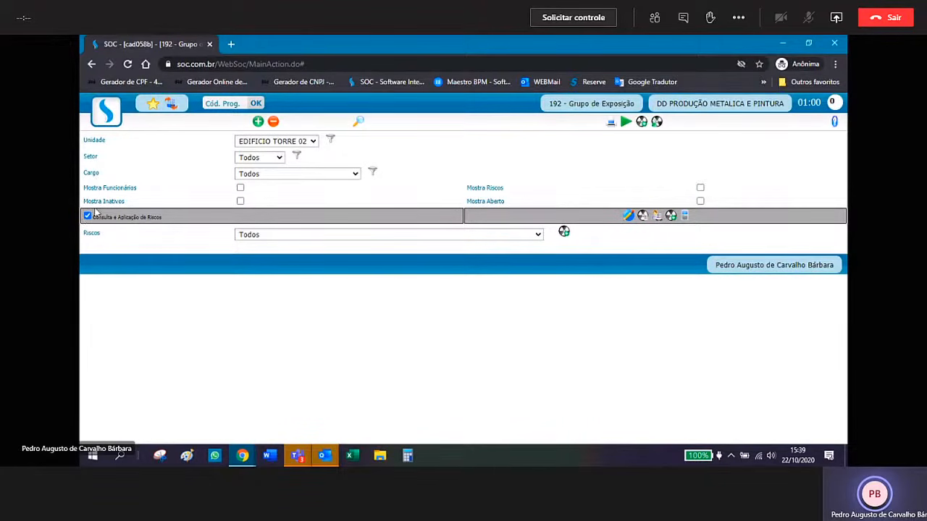
click(539, 236)
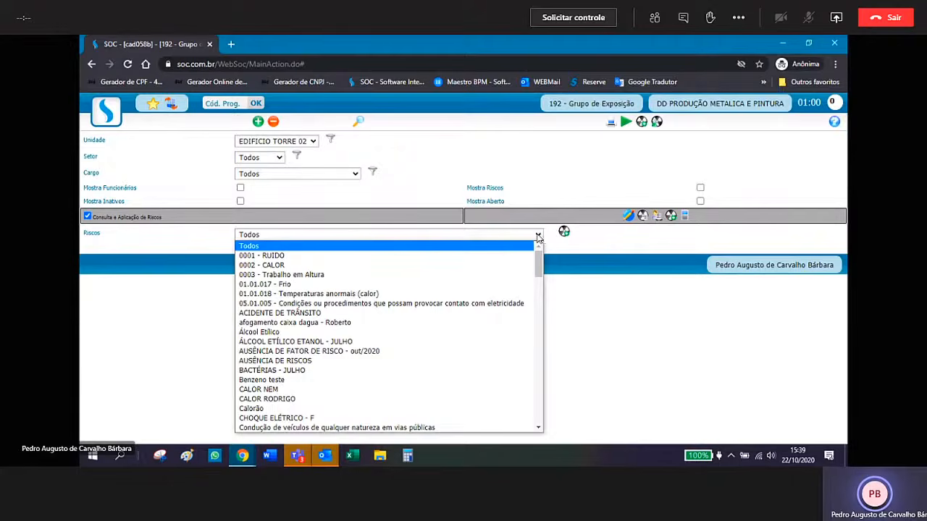
click(281, 258)
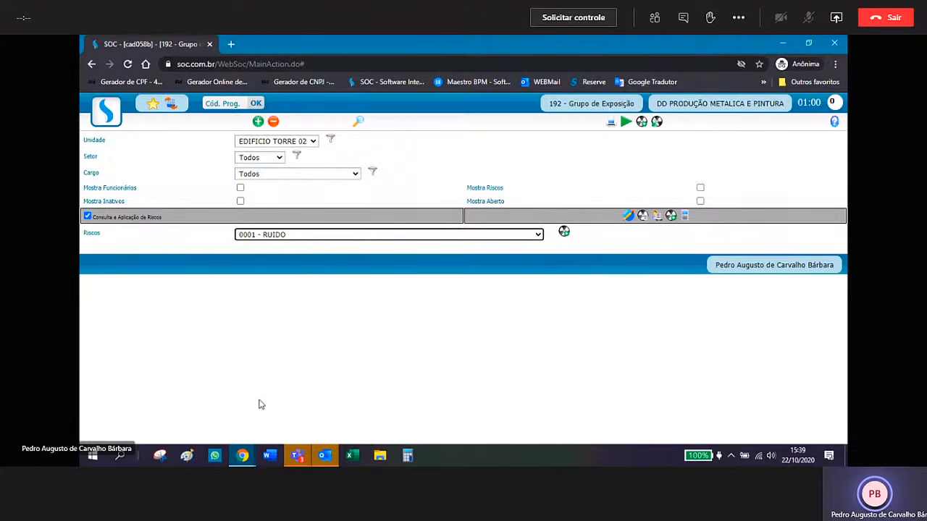
click(628, 218)
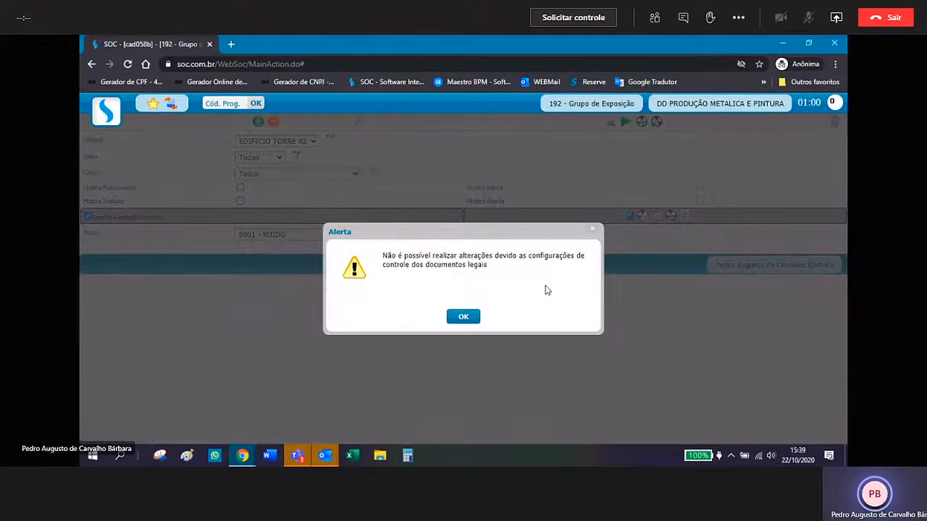
click(464, 320)
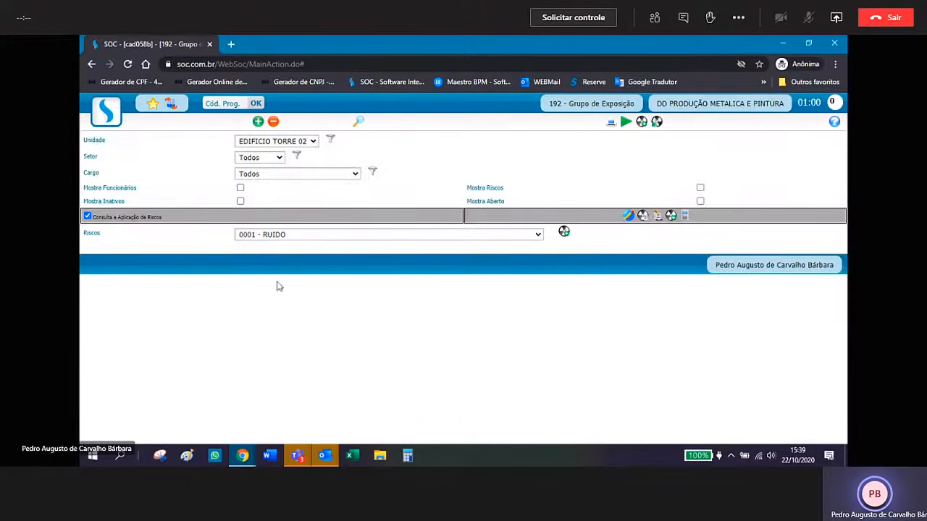
- Try to delete the organizational structure of the selected unit, and go back to the home page
click(273, 123)
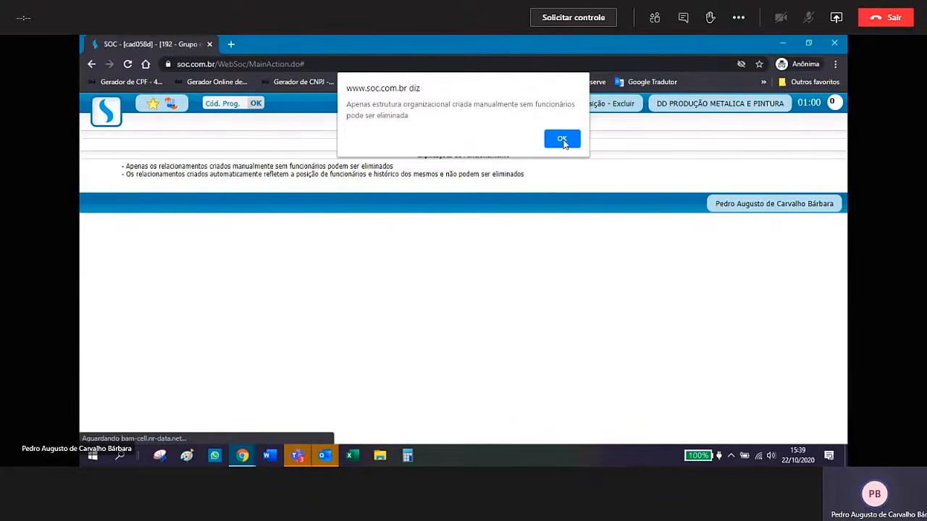
click(562, 139)
click(171, 106)
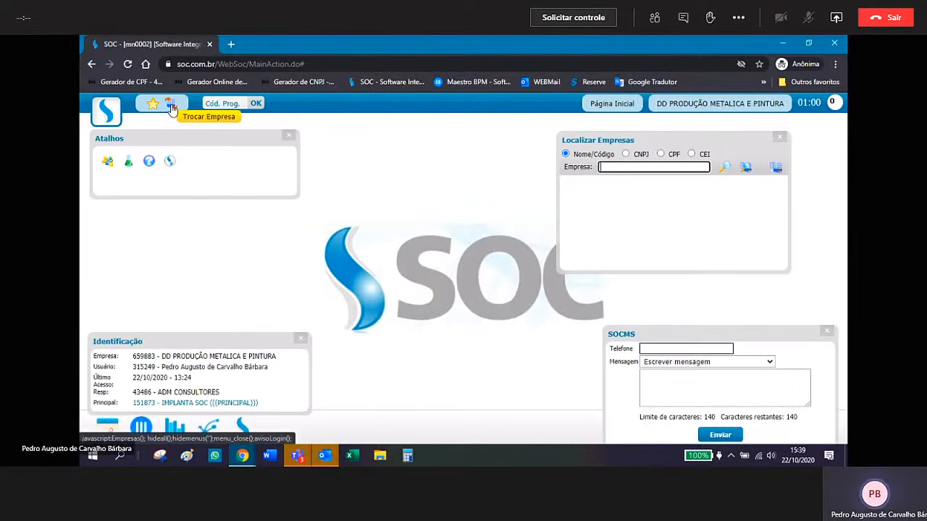
- In Controle de Vigência de Documentos Legais, delete the Aprovado record valid from 01/01/2020 to 31/12/2020
click(110, 120)
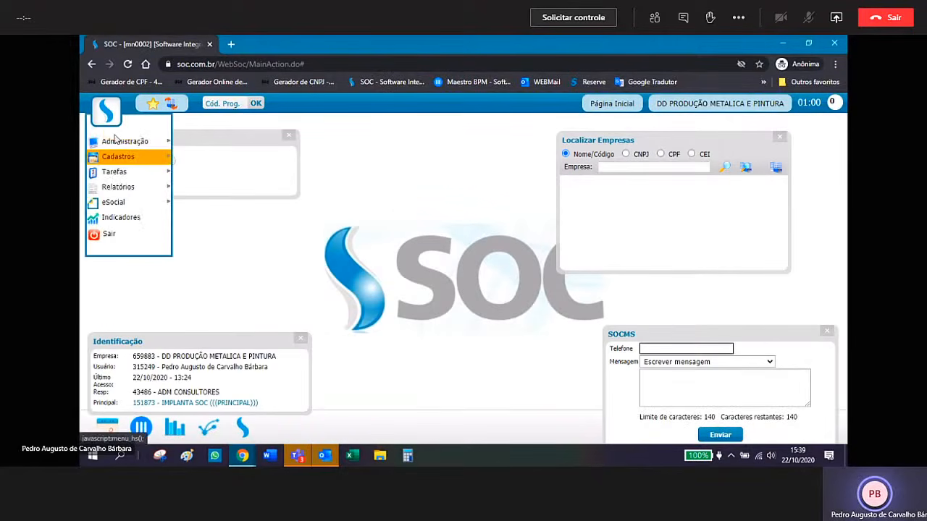
mouse_move(118, 156)
mouse_move(193, 152)
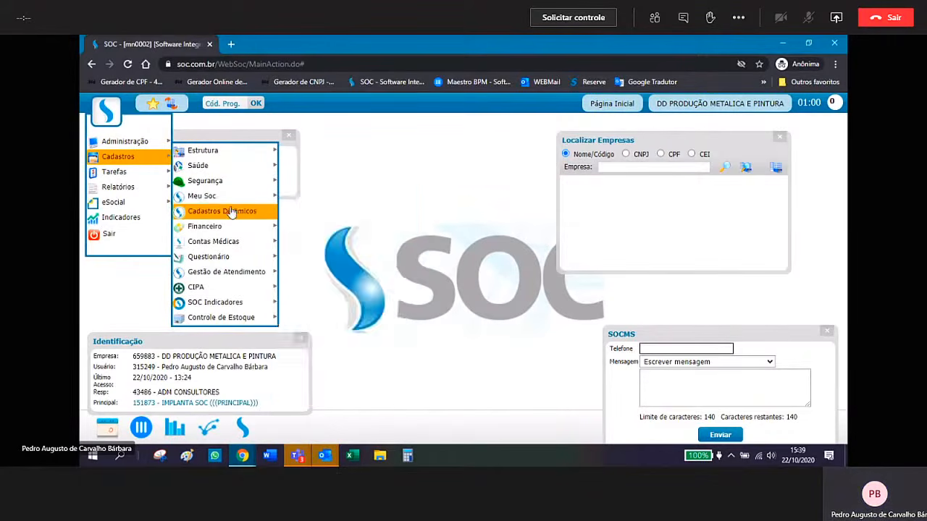
mouse_move(239, 197)
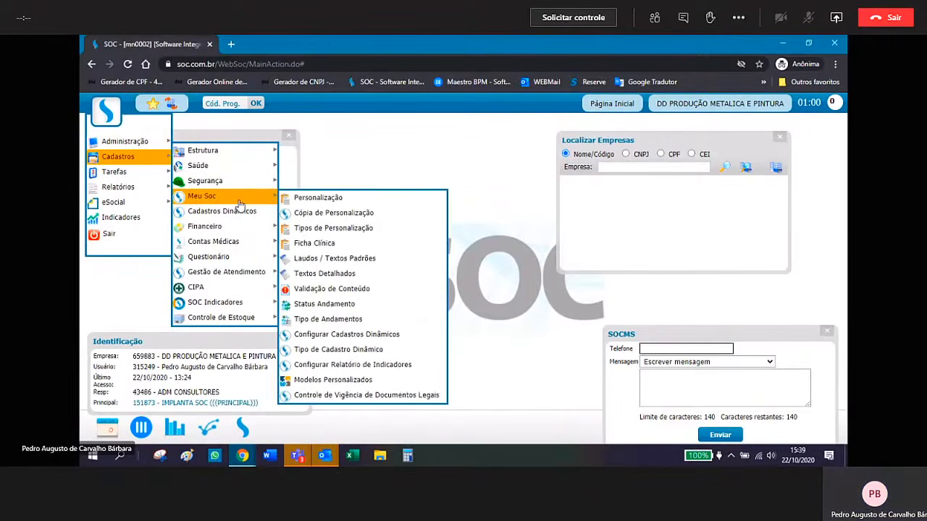
click(375, 400)
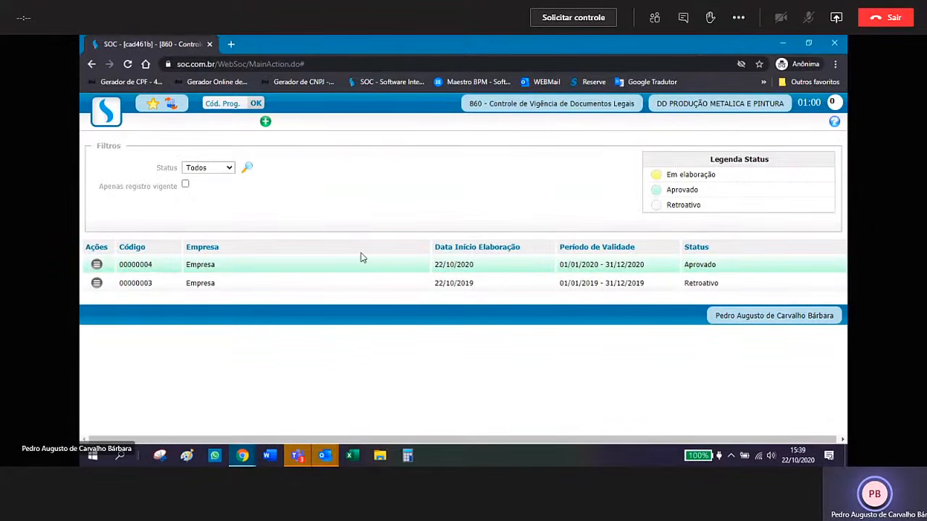
click(249, 269)
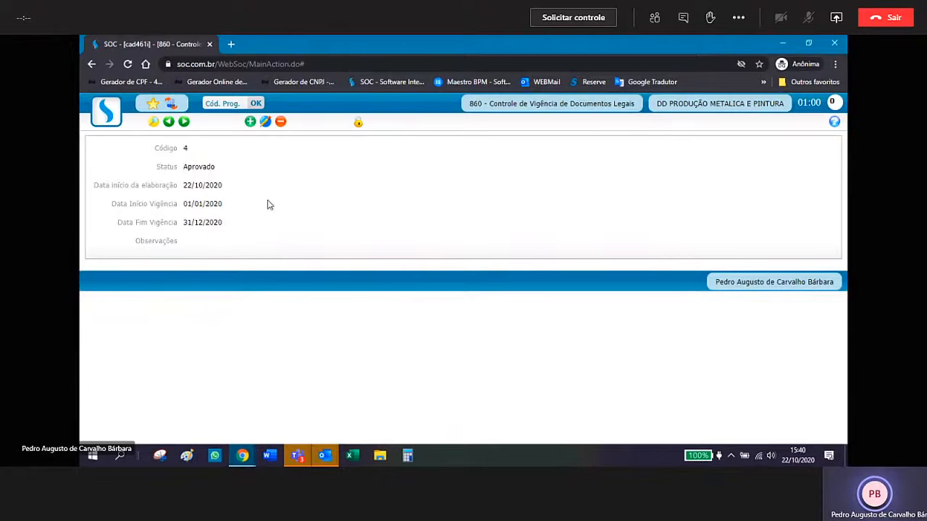
click(281, 128)
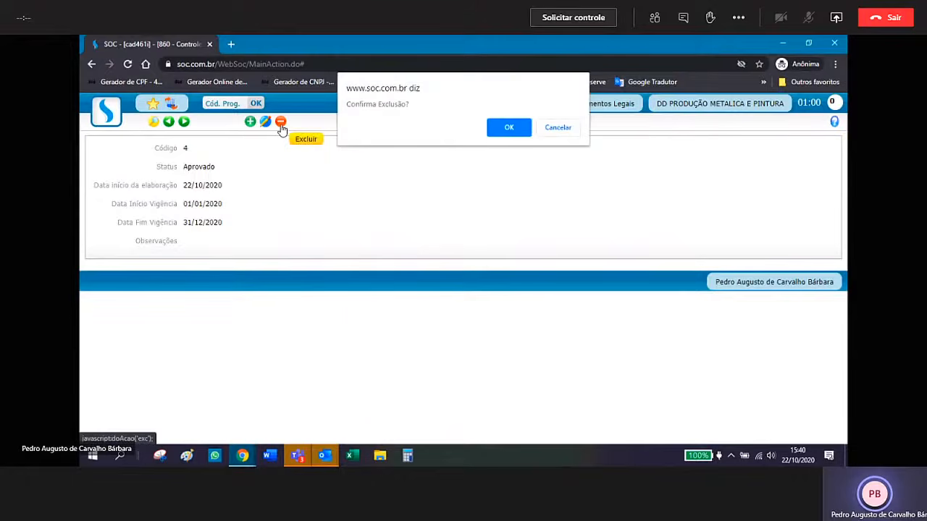
click(503, 132)
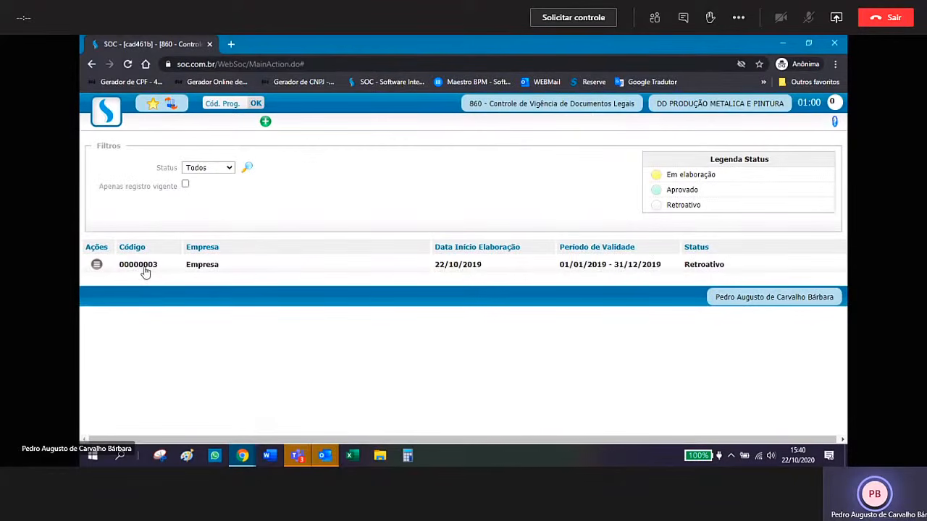
- Go back to Grupo de Exposição, enable Consulta e Aplicação de Riscos and filter by the unit EDIFICIO TORRE 02
click(110, 122)
mouse_move(114, 158)
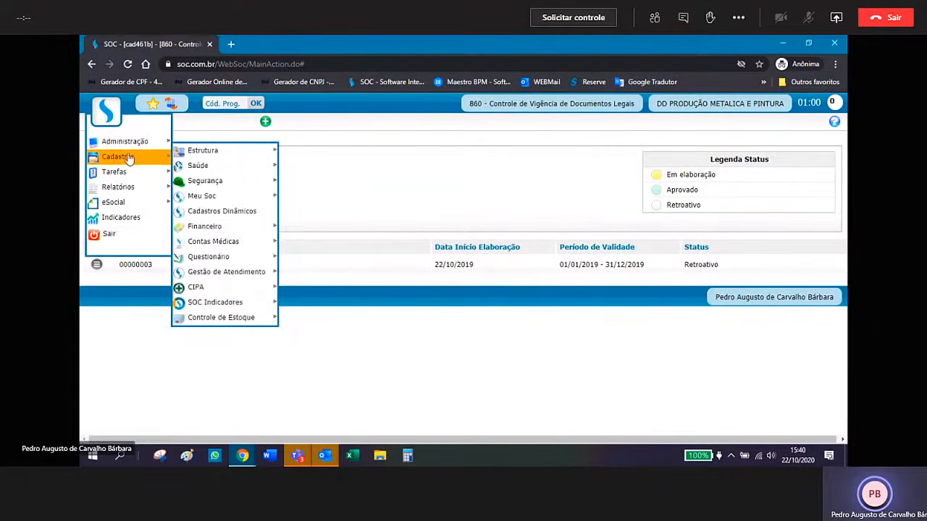
mouse_move(214, 183)
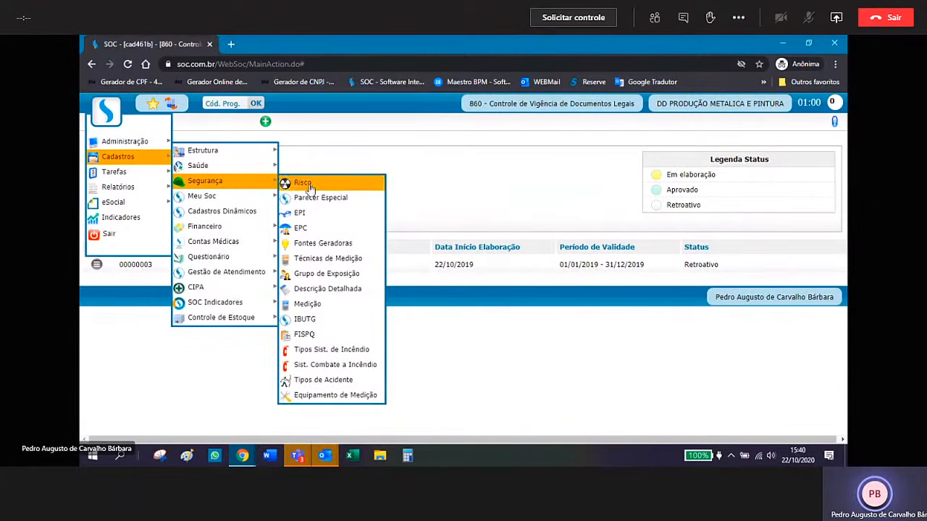
click(357, 281)
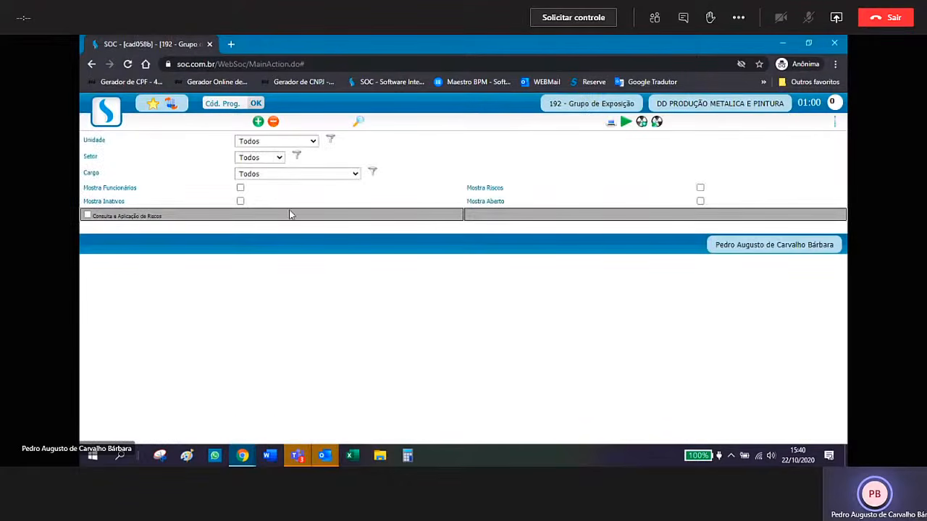
click(87, 217)
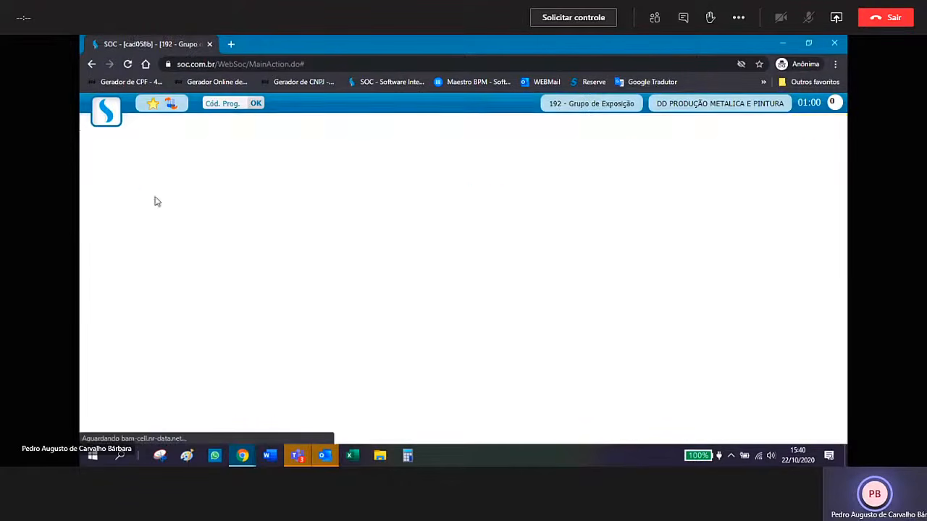
click(315, 142)
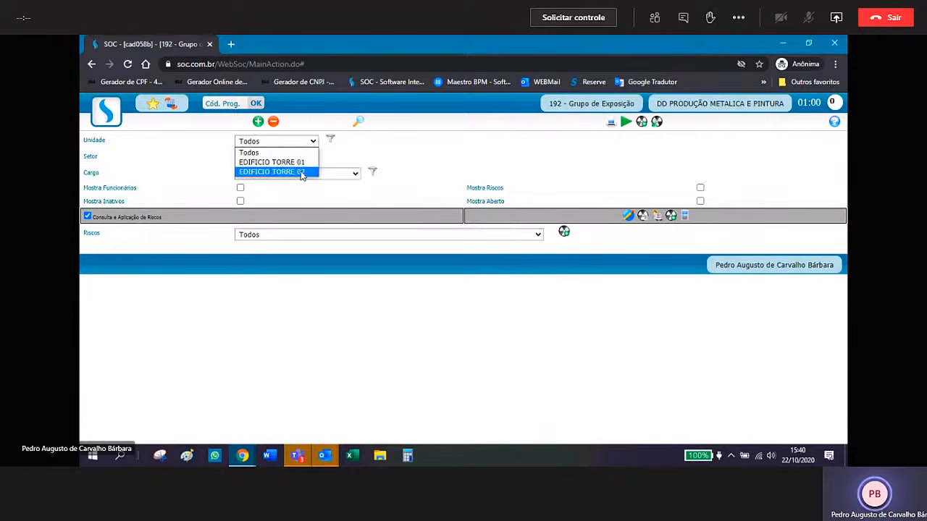
click(299, 173)
- Select the risk 0001 - RUIDO and try again to edit its application in the exposure groups
click(487, 236)
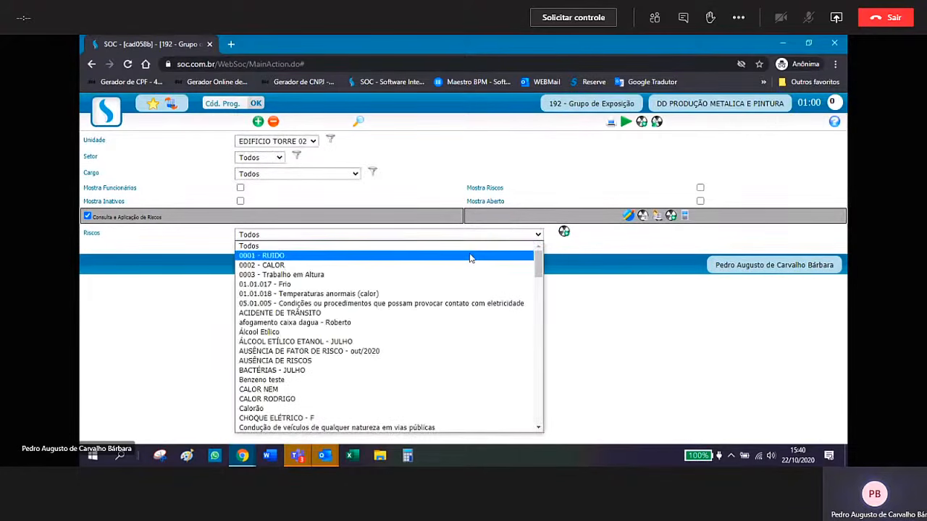
click(469, 256)
click(629, 217)
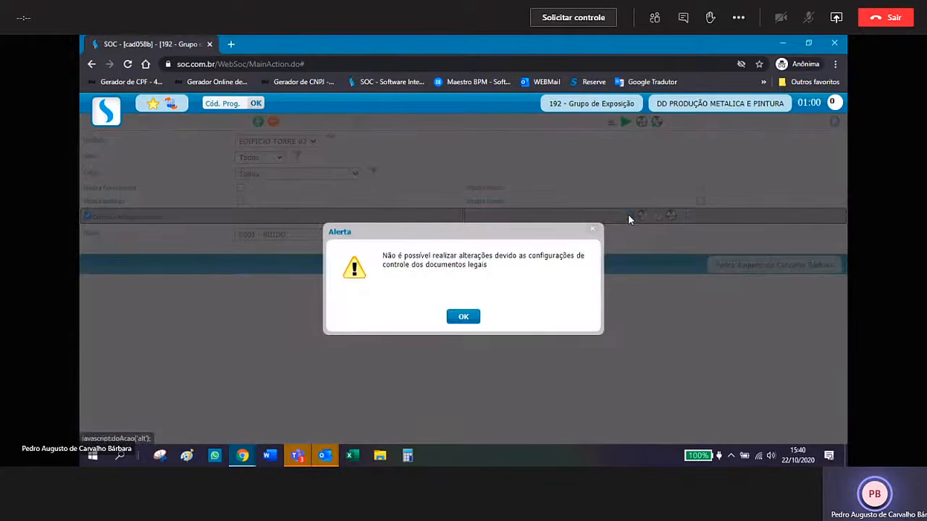
click(464, 317)
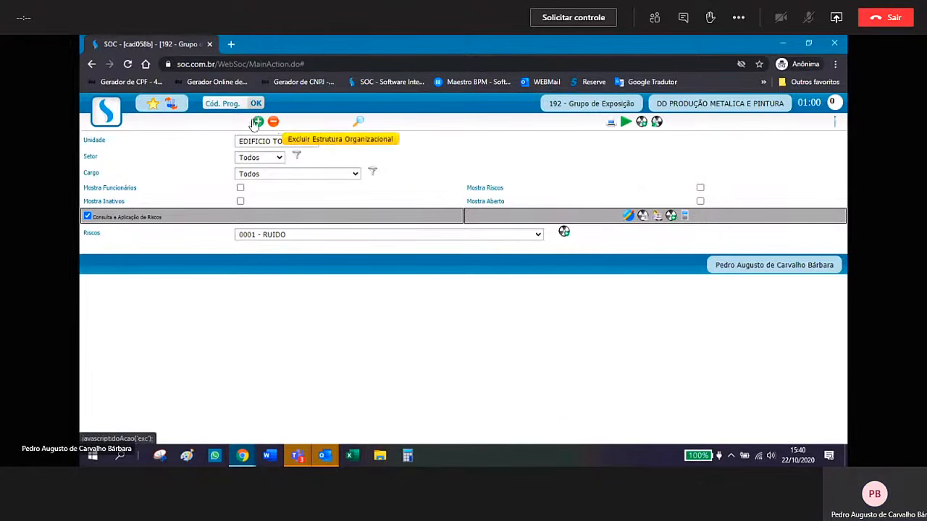
- In Controle de Vigência de Documentos Legais, delete the Retroativo record valid from 01/01/2019 to 31/12/2019
click(106, 114)
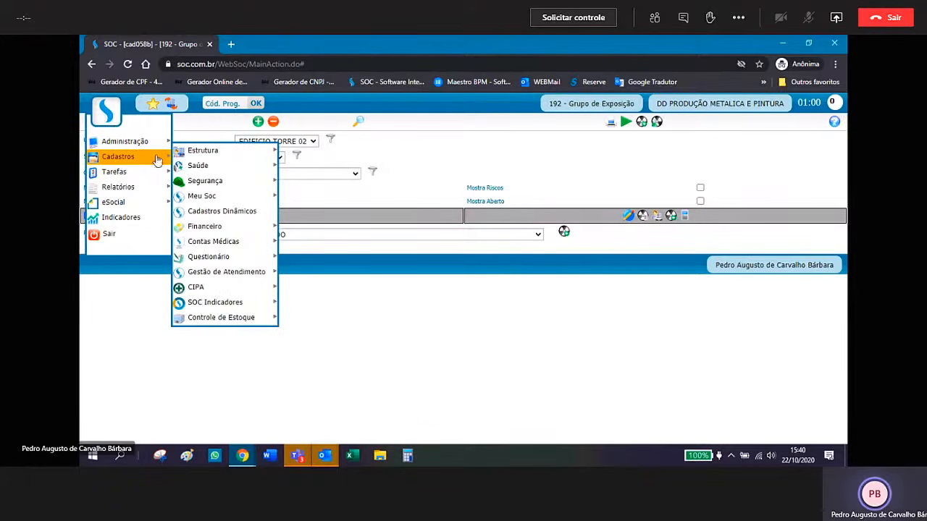
mouse_move(220, 202)
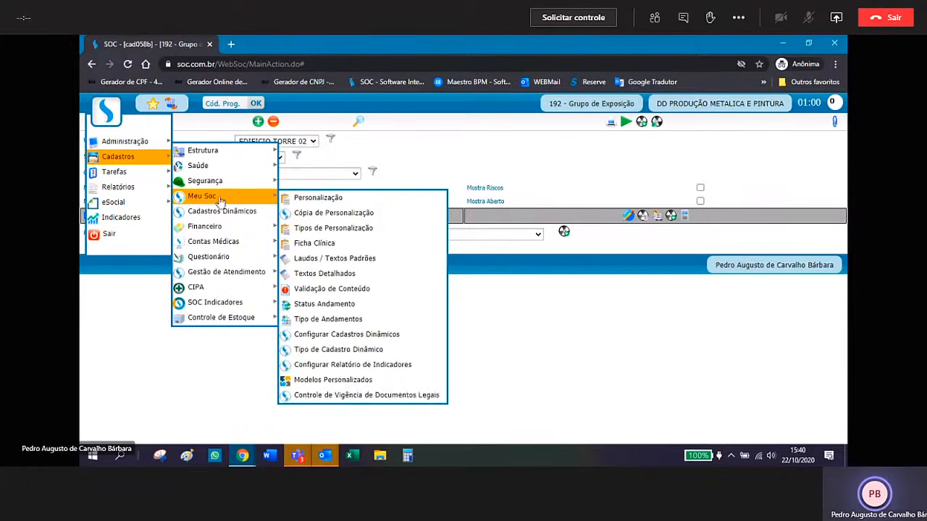
click(362, 396)
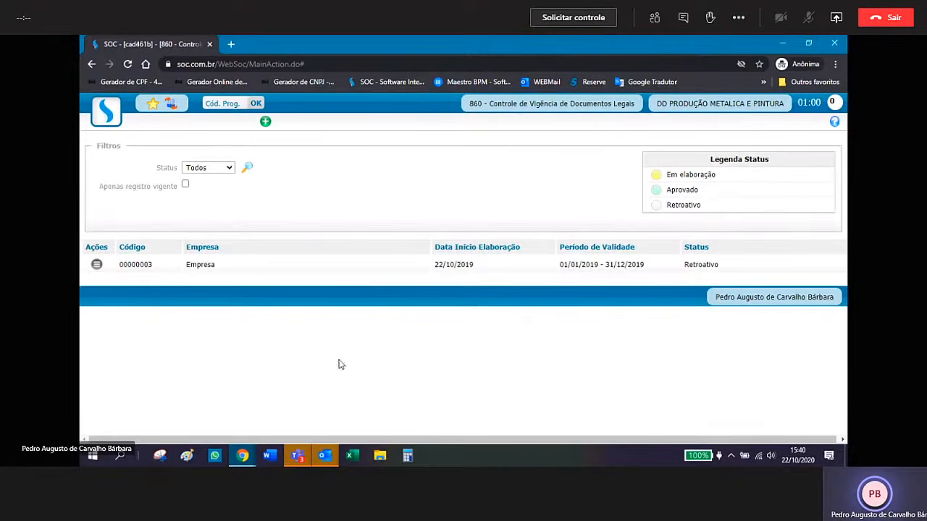
click(97, 264)
click(119, 290)
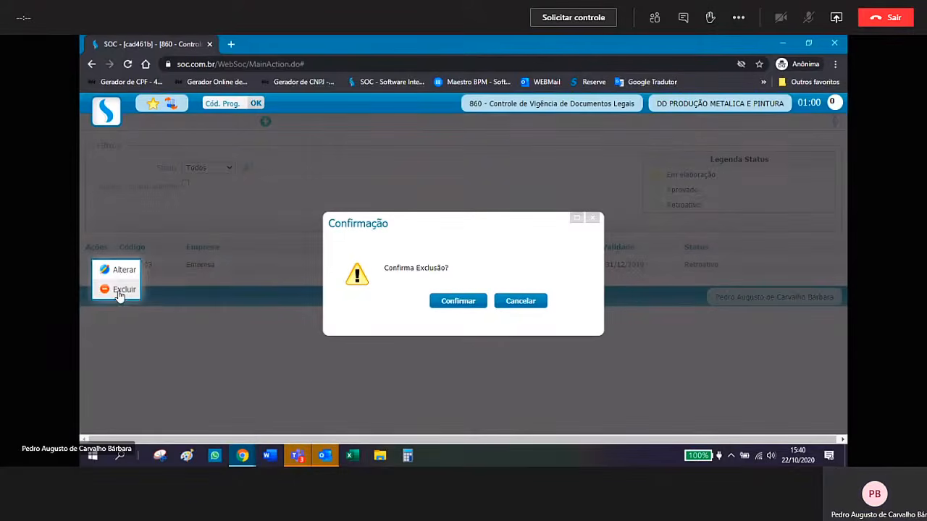
click(457, 304)
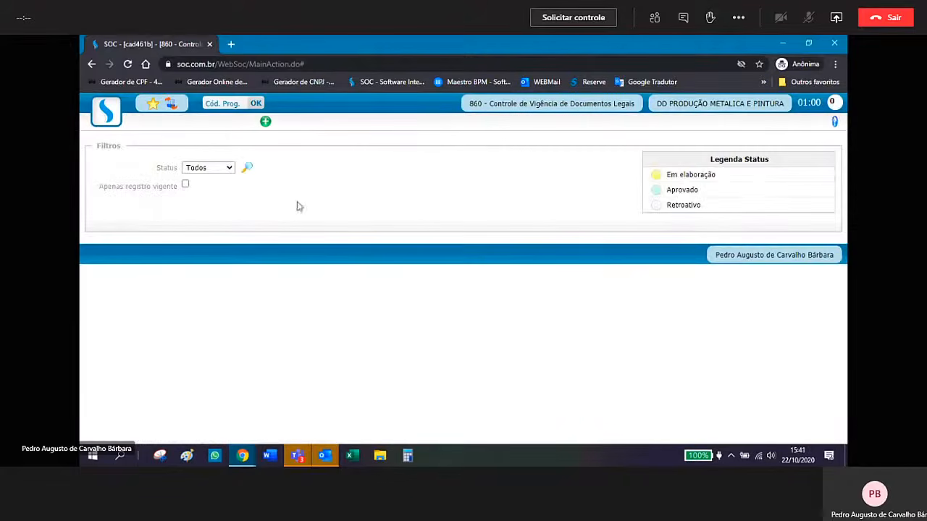
- Go back to Grupo de Exposição and enable Consulta e Aplicação de Riscos
click(112, 123)
mouse_move(121, 160)
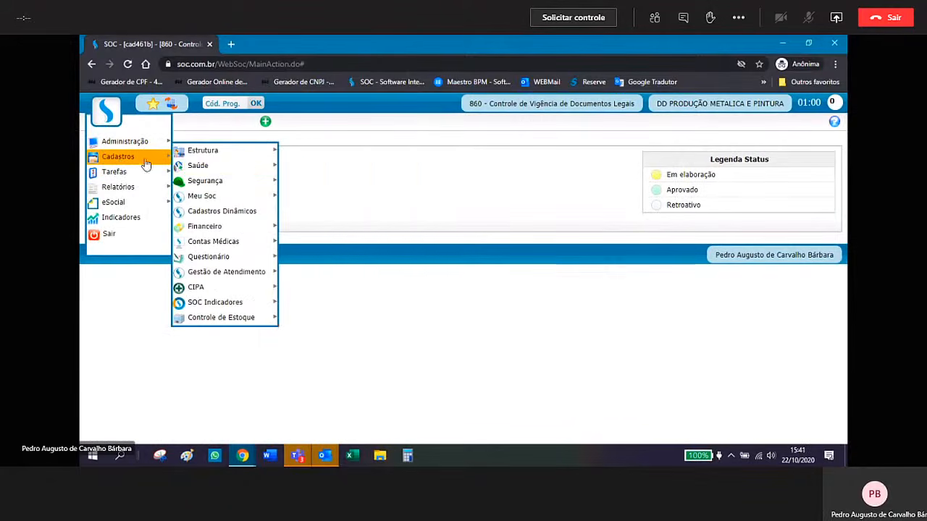
mouse_move(223, 202)
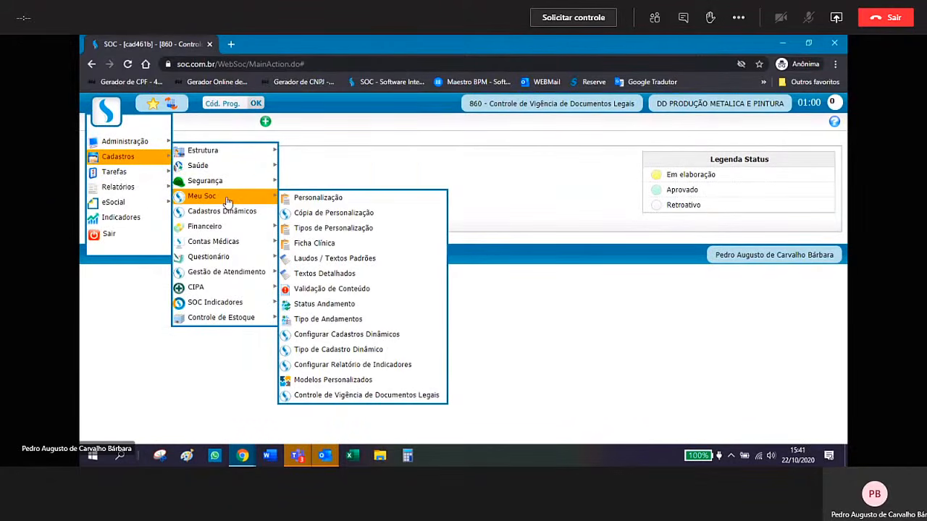
mouse_move(233, 184)
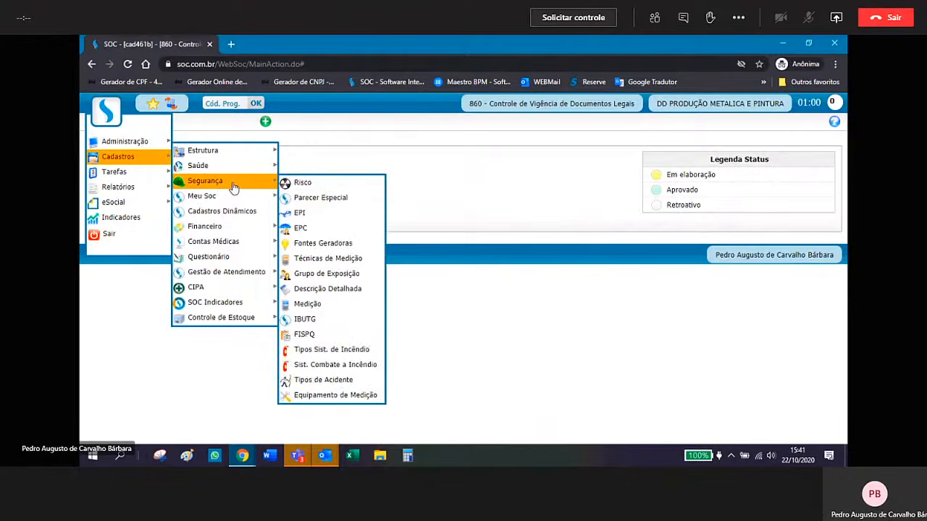
click(364, 281)
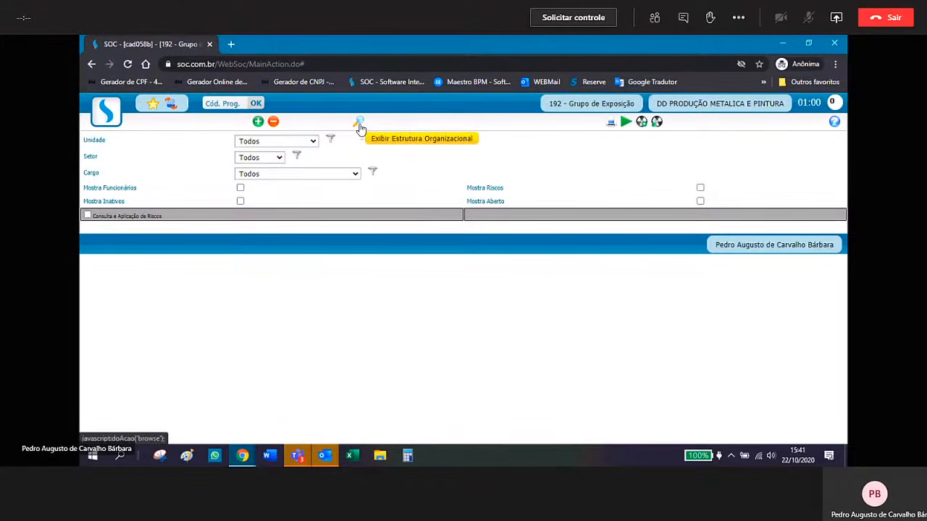
click(87, 215)
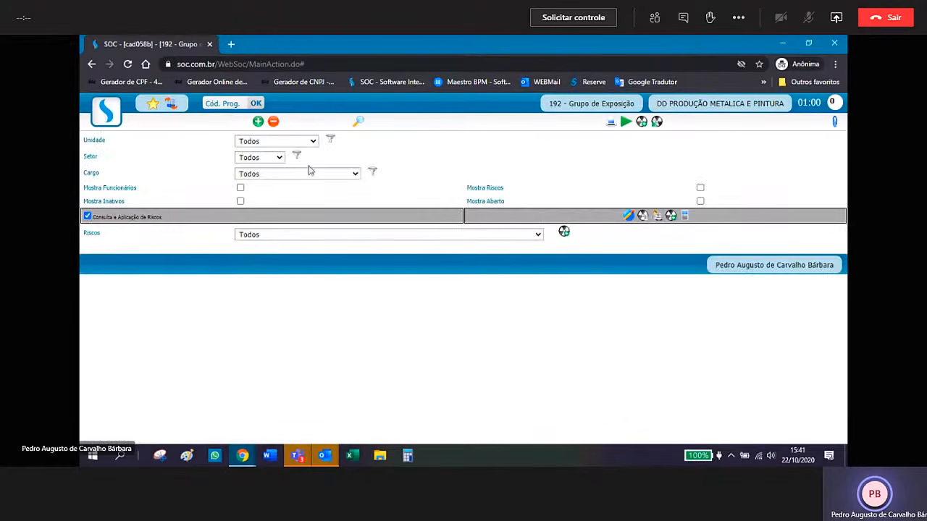
- Select the risk 0001 - RUIDO for consultation, keeping the Cargo filter on Todos
click(356, 174)
click(357, 181)
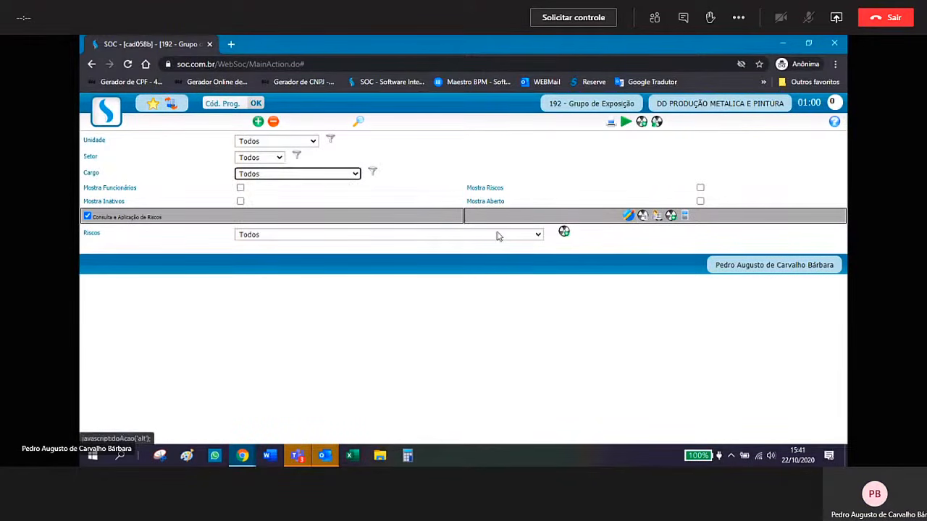
click(520, 234)
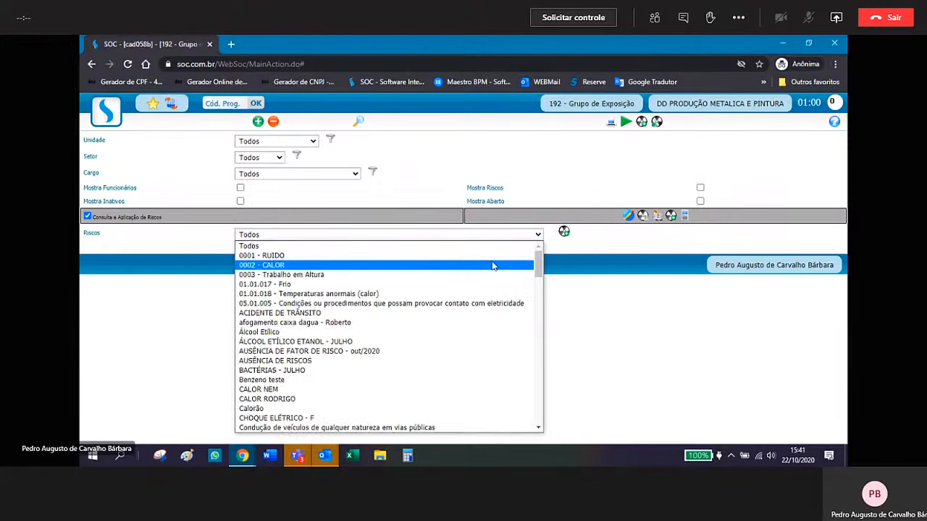
click(495, 256)
- Check that the RUIDO application can be opened for editing, review its unit, sector and position hierarchy, and leave without saving
click(628, 215)
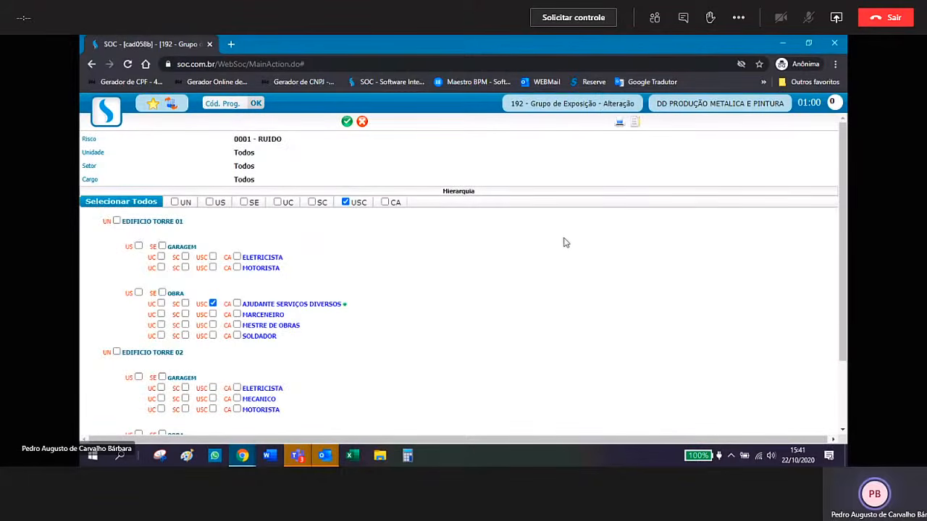
scroll(548, 249, down, 3)
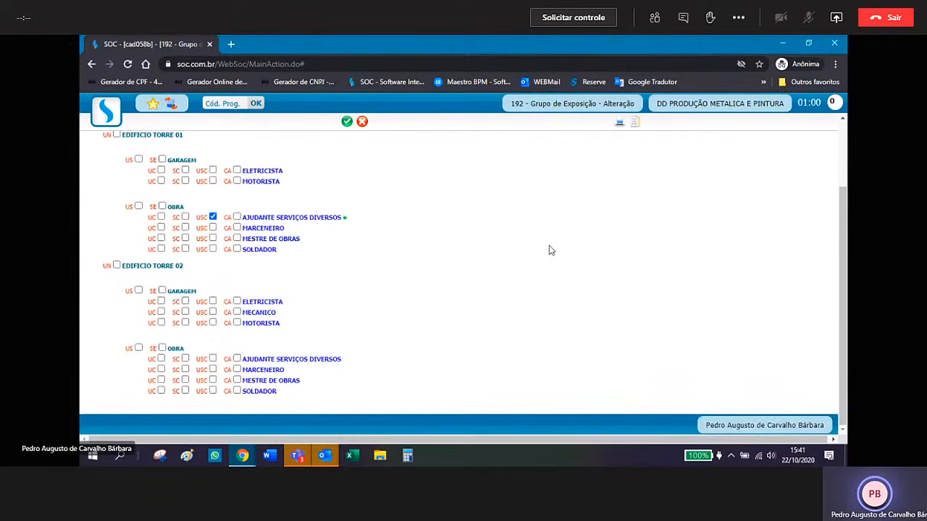
scroll(549, 250, up, 3)
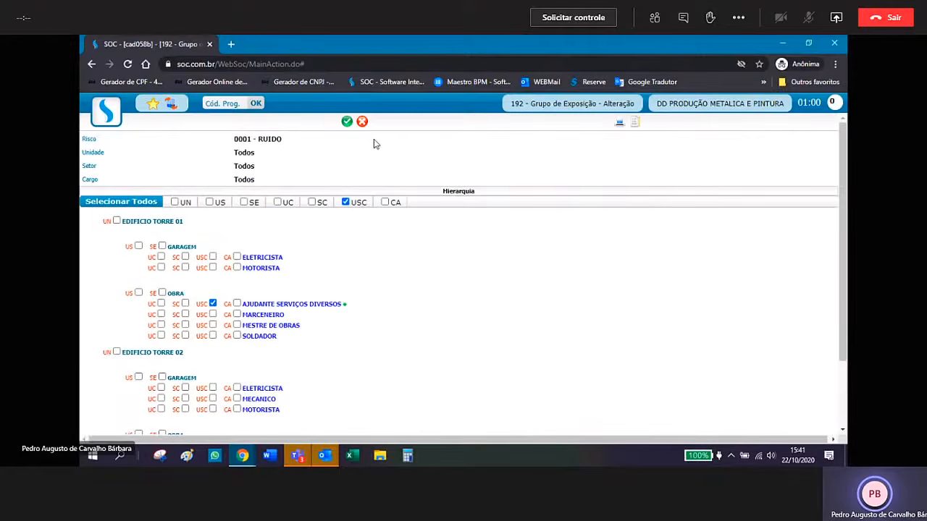
click(362, 121)
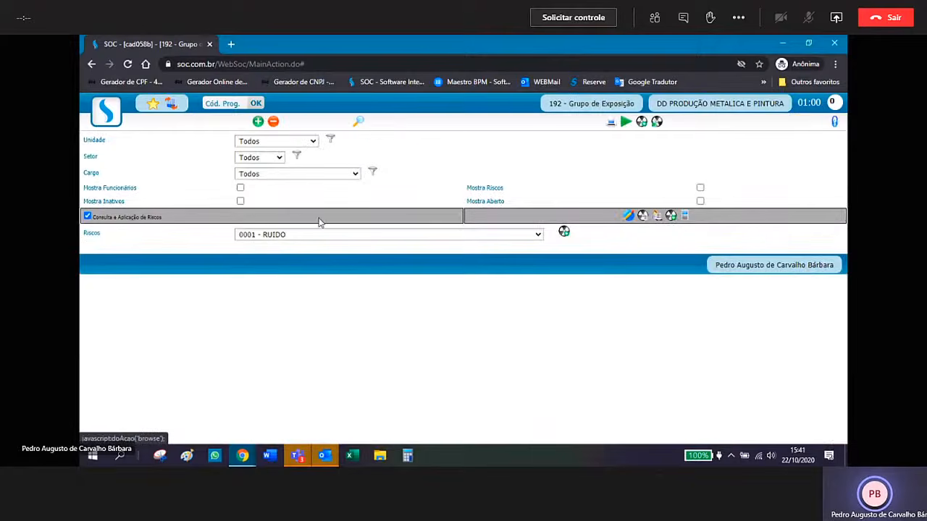
click(629, 216)
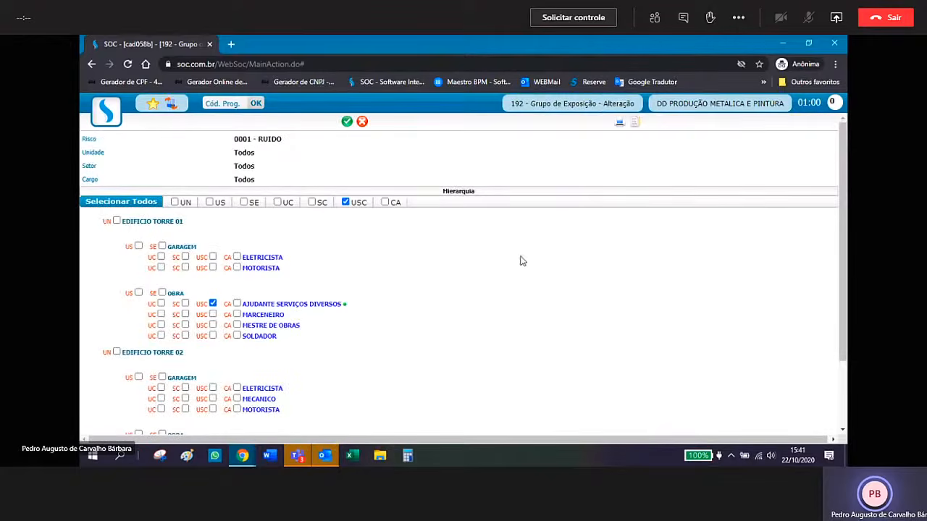
scroll(519, 262, down, 1)
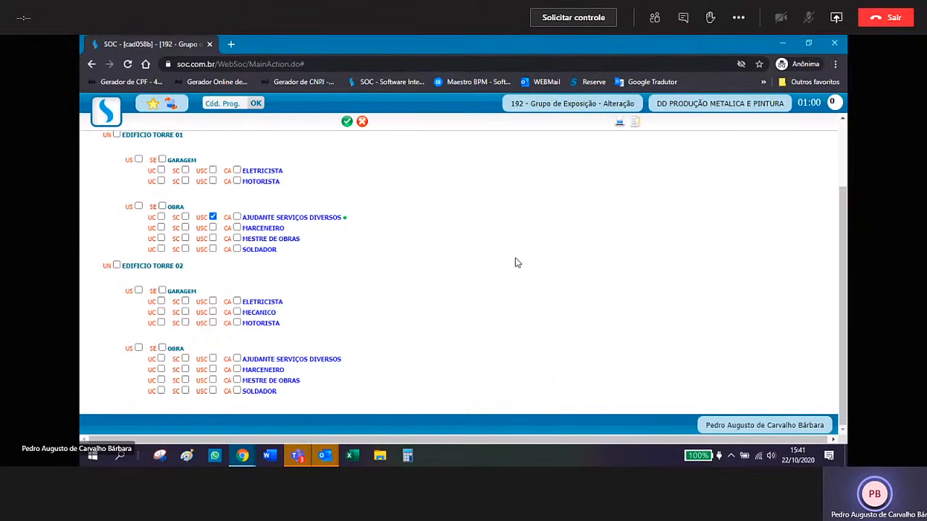
click(362, 122)
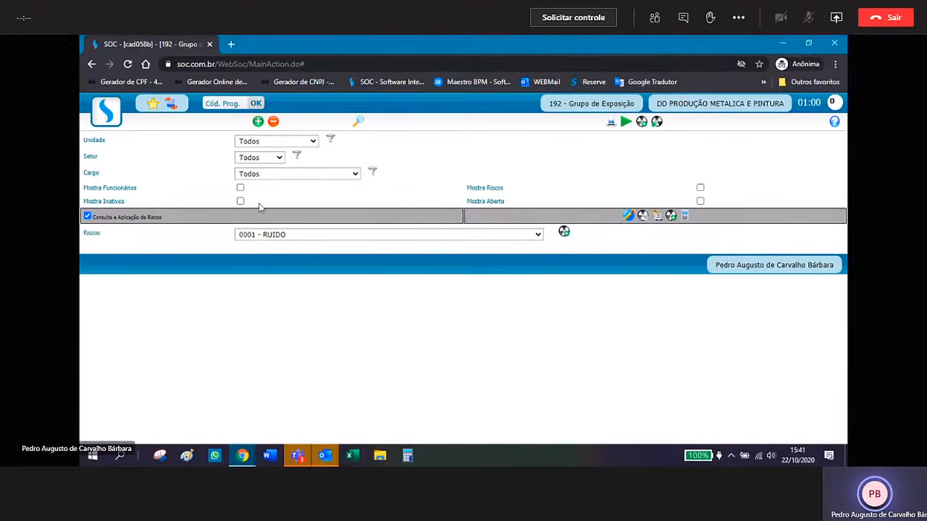
- Enable Mostra Funcionários, Mostra Riscos and Mostra Aberto, and open the RUIDO application for editing
click(241, 188)
click(701, 188)
click(700, 201)
click(628, 215)
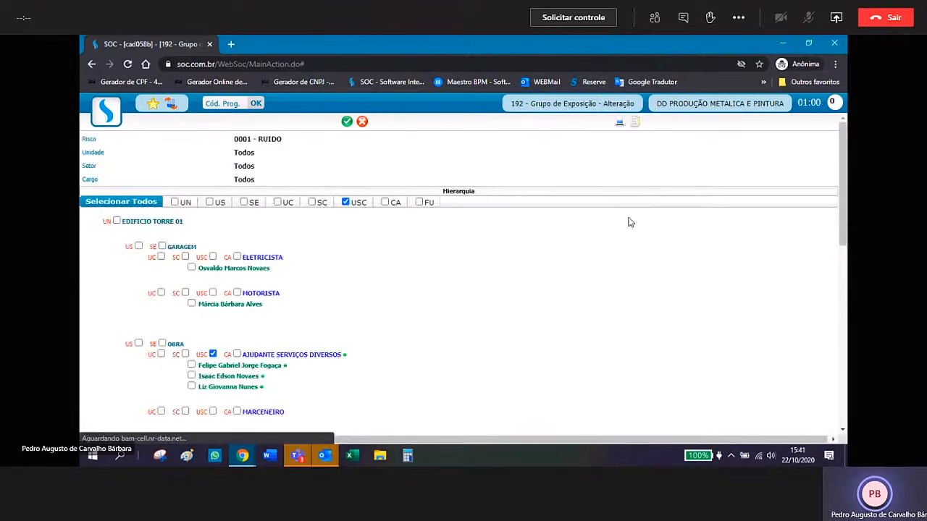
- Apply RUIDO at USC level to the SOLDADOR position in OBRA of EDIFICIO TORRE 02 and save the application
scroll(509, 280, down, 3)
scroll(509, 281, down, 1)
scroll(509, 280, up, 2)
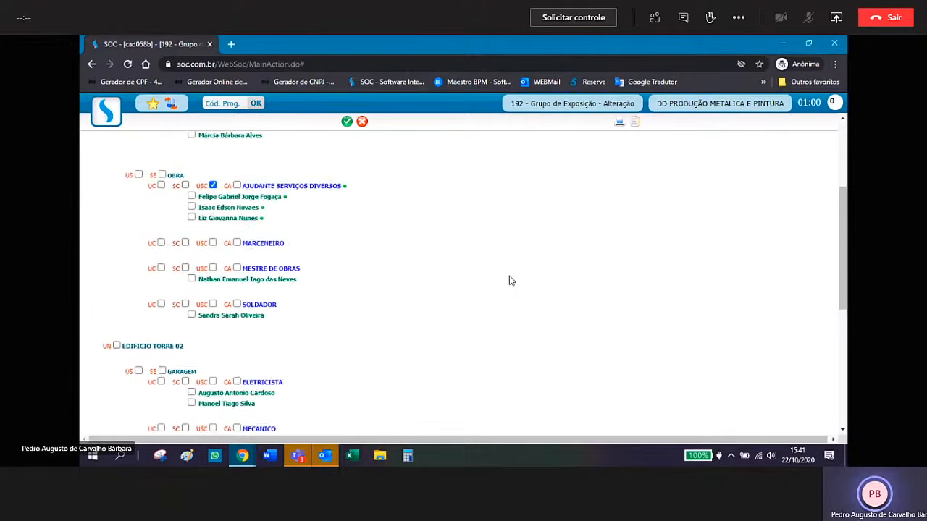
scroll(509, 280, down, 3)
scroll(509, 280, down, 3)
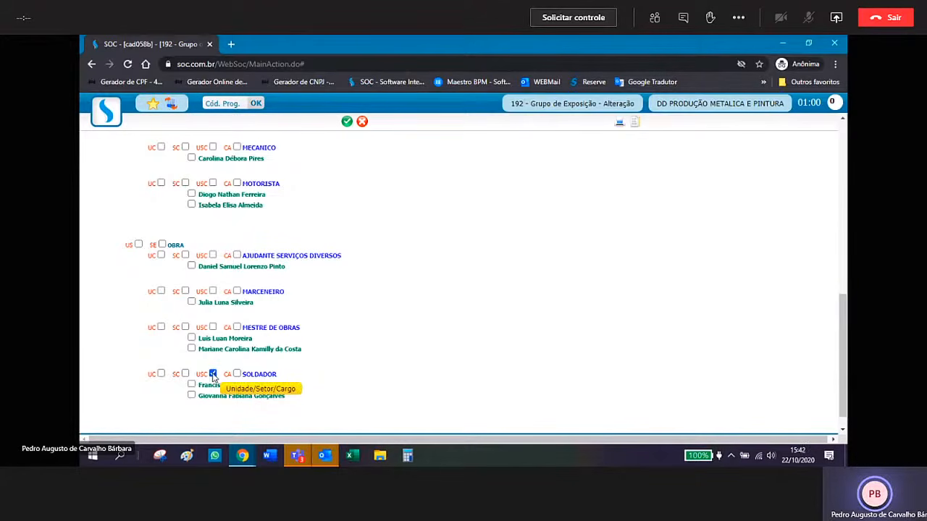
scroll(292, 349, up, 3)
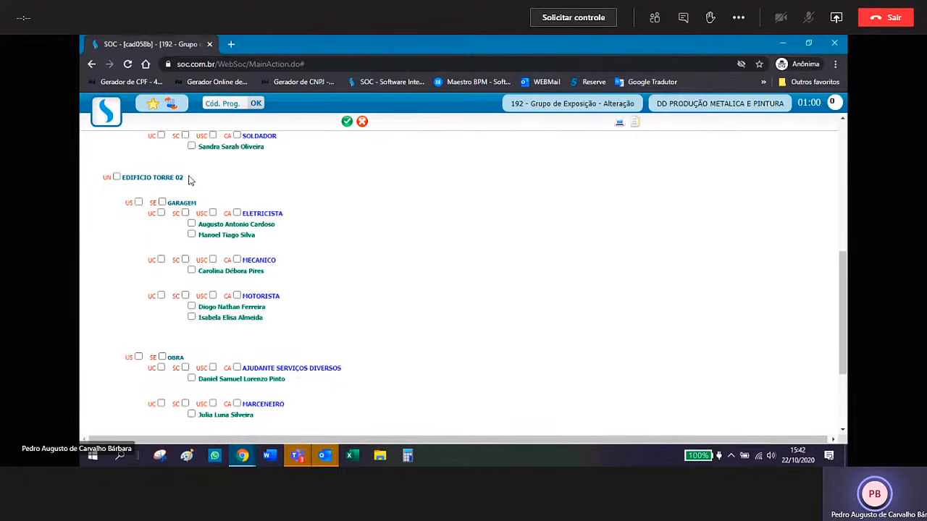
scroll(210, 179, down, 3)
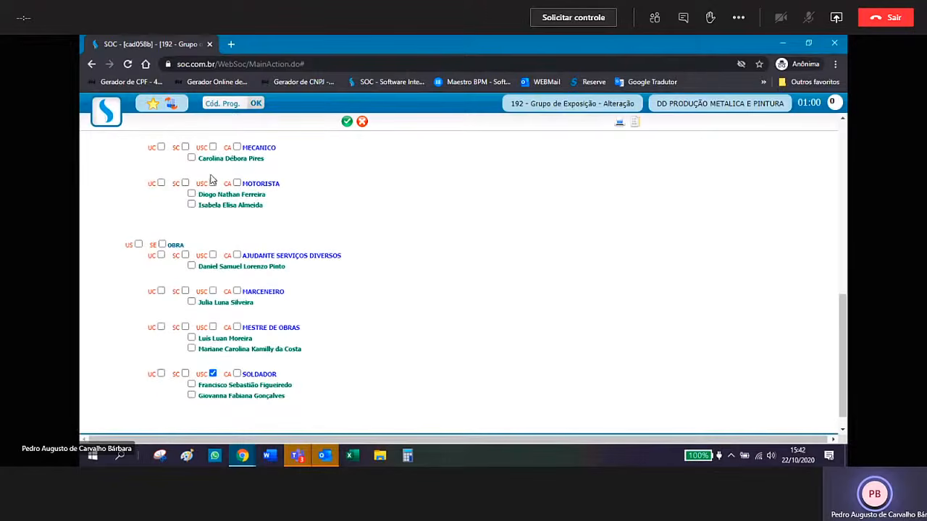
scroll(226, 251, up, 2)
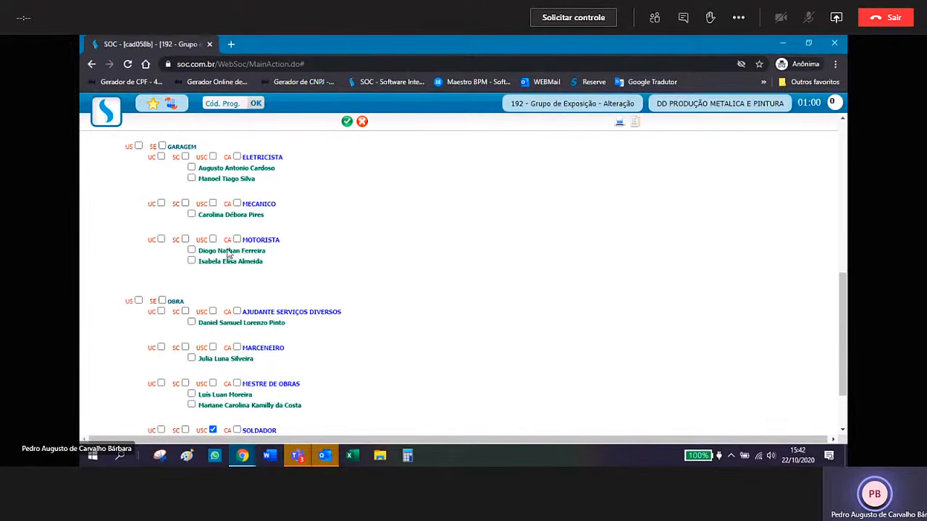
scroll(228, 250, down, 2)
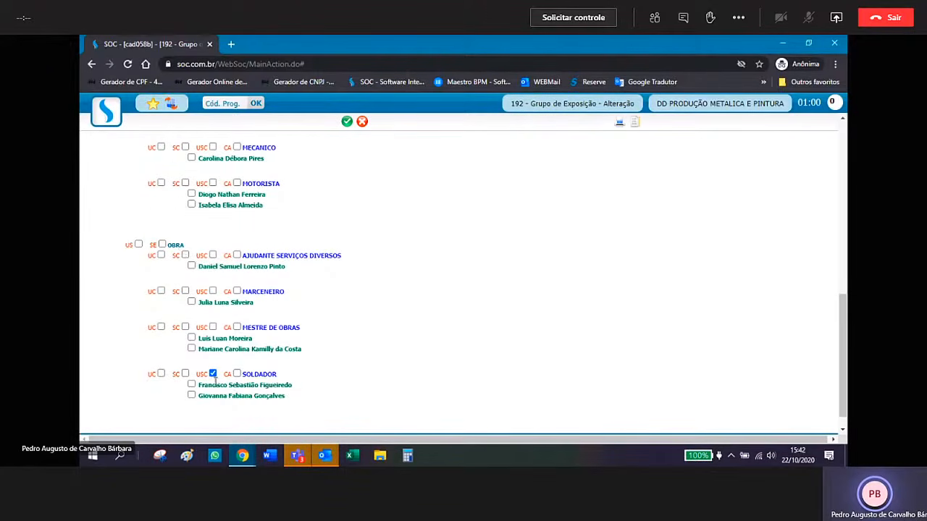
click(347, 122)
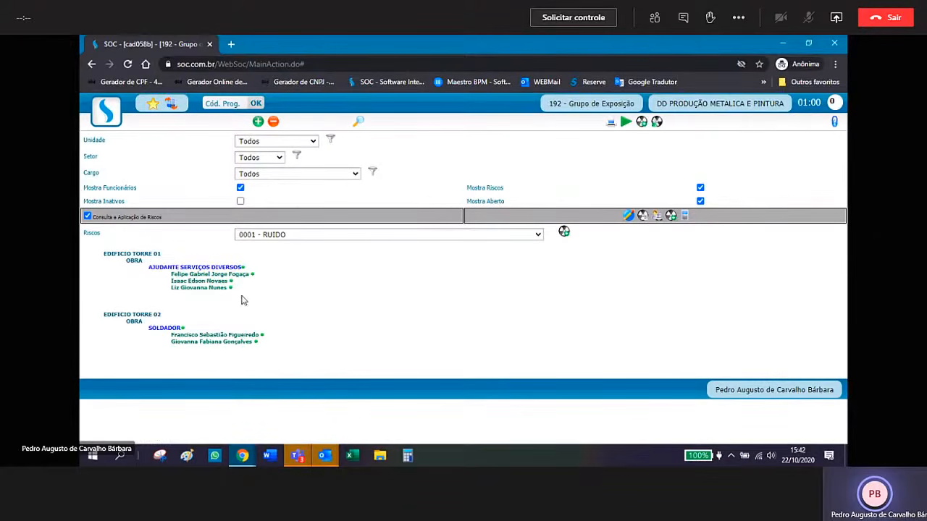
- Open the RUIDO risk characteristics for the SOLDADOR position in OBRA of EDIFICIO TORRE 02
mouse_move(184, 330)
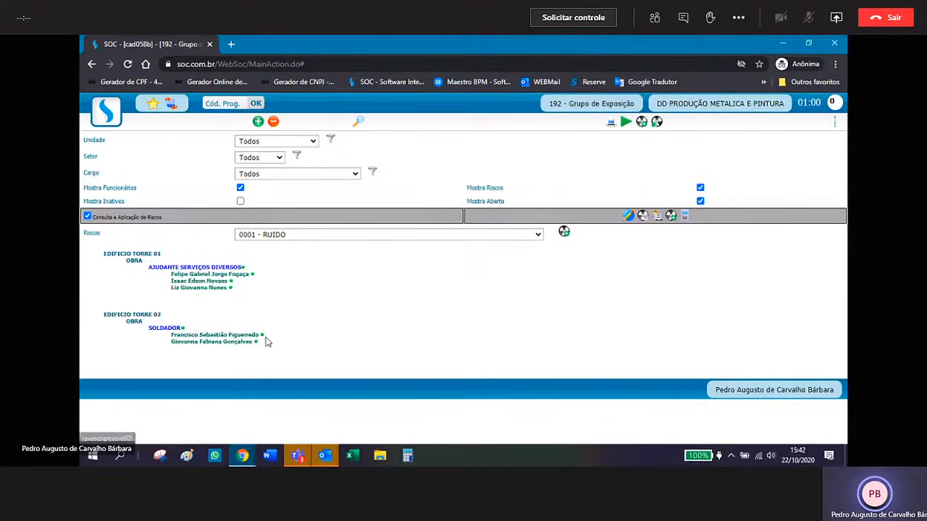
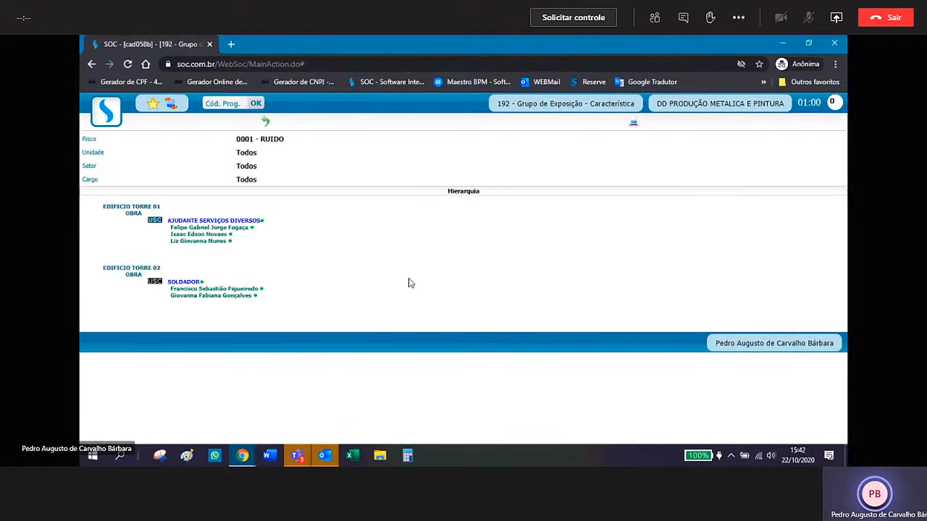
key(ctrl+plus)
key(ctrl+plus)
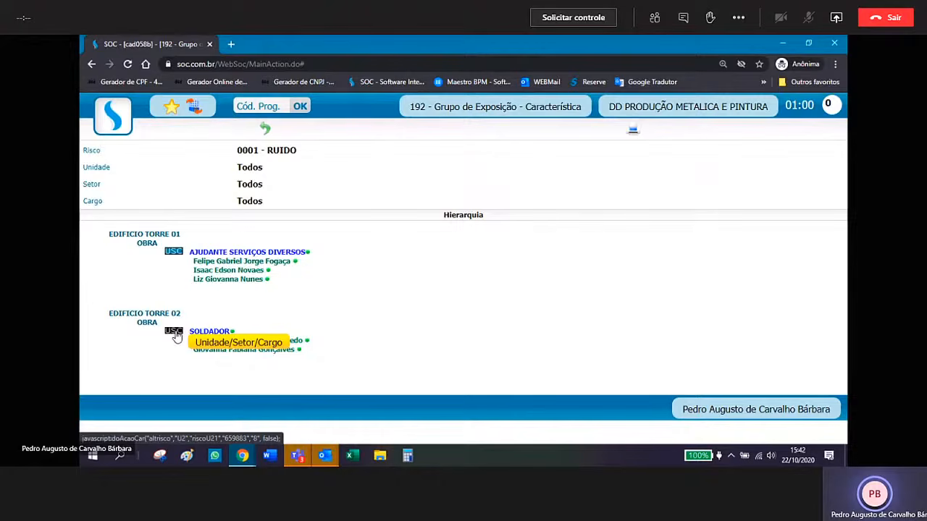
click(174, 334)
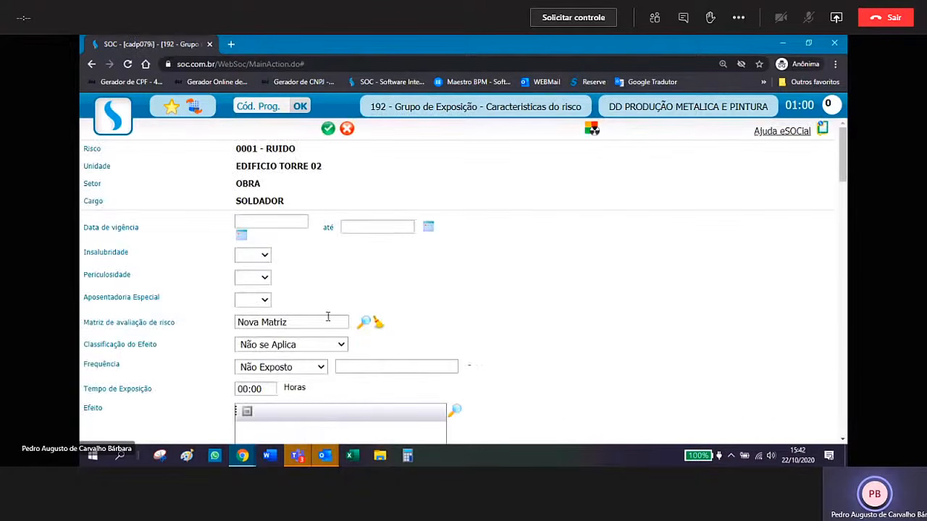
key(ctrl+minus)
key(ctrl+minus)
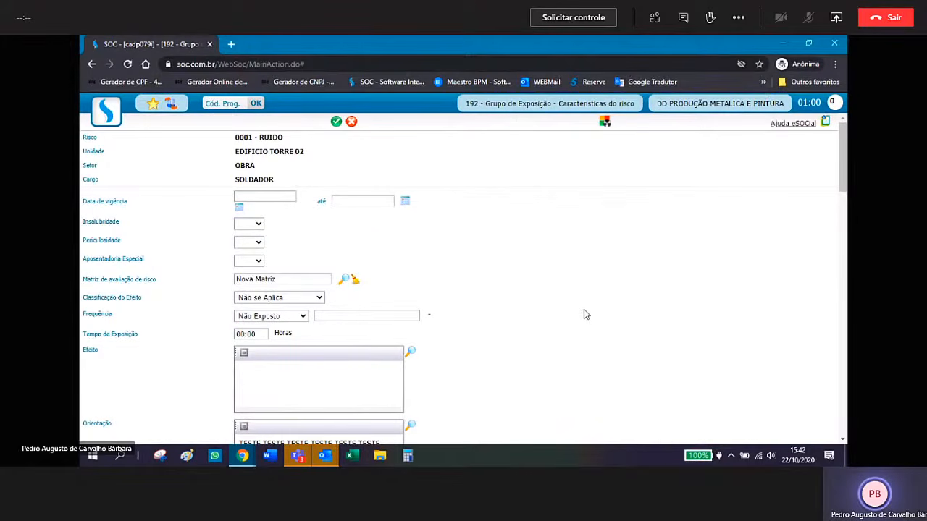
- Set the Data de vigência of the SOLDADOR noise risk from 01/01/2020 to 31/12/2020
click(265, 195)
click(360, 199)
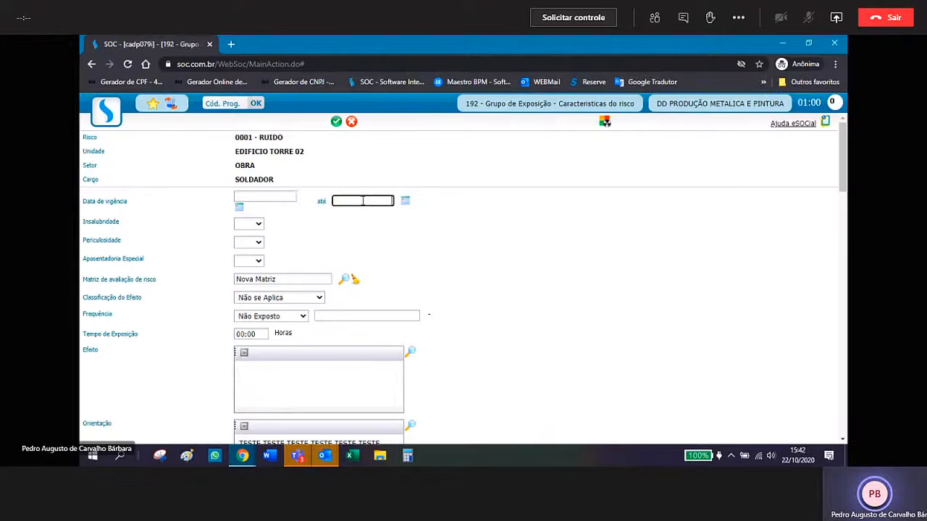
click(287, 200)
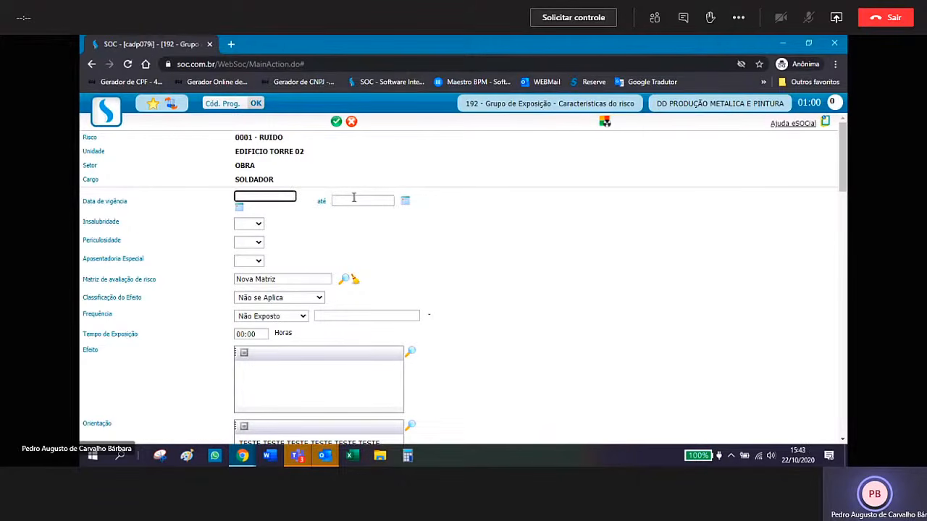
click(354, 200)
click(269, 197)
click(355, 200)
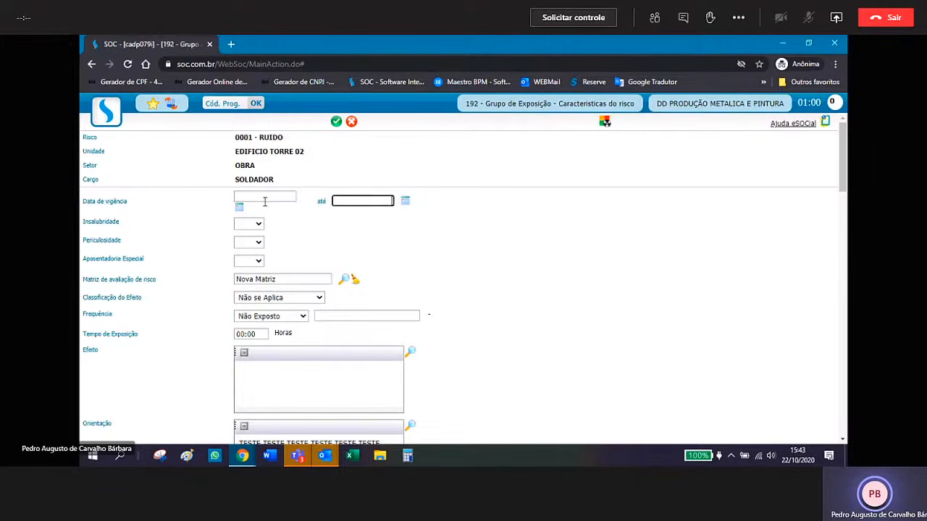
click(263, 198)
click(352, 199)
click(280, 197)
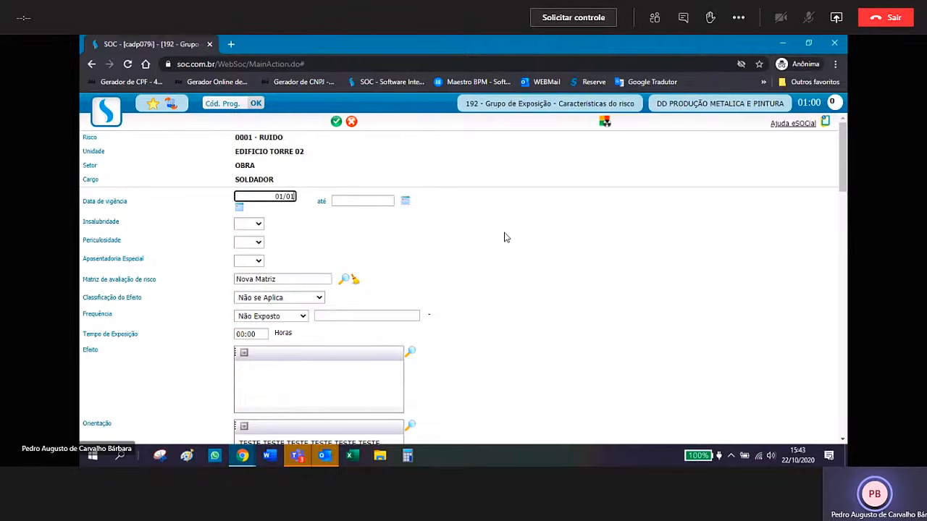
text(/2020)
key(Tab)
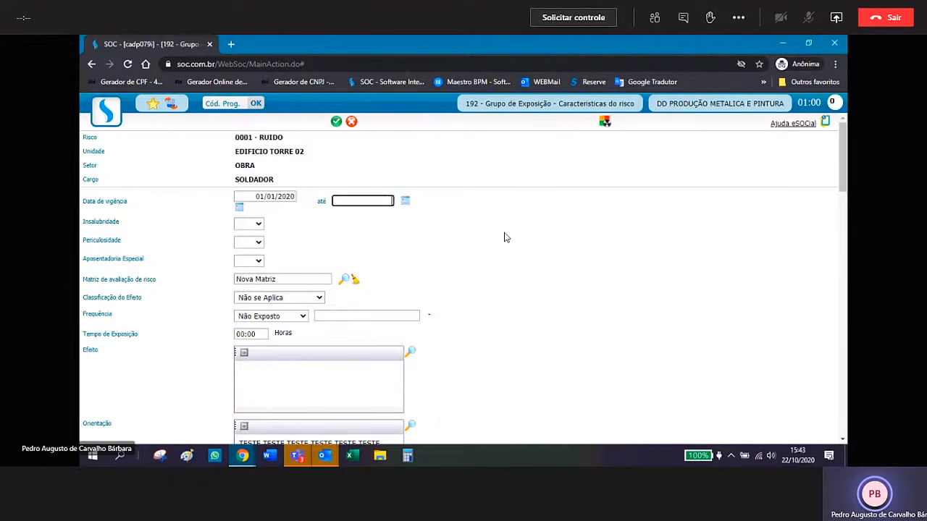
text(31/12/2020)
- Set Insalubridade, Periculosidade and Aposentadoria Especial to Não for the SOLDADOR noise risk
click(258, 224)
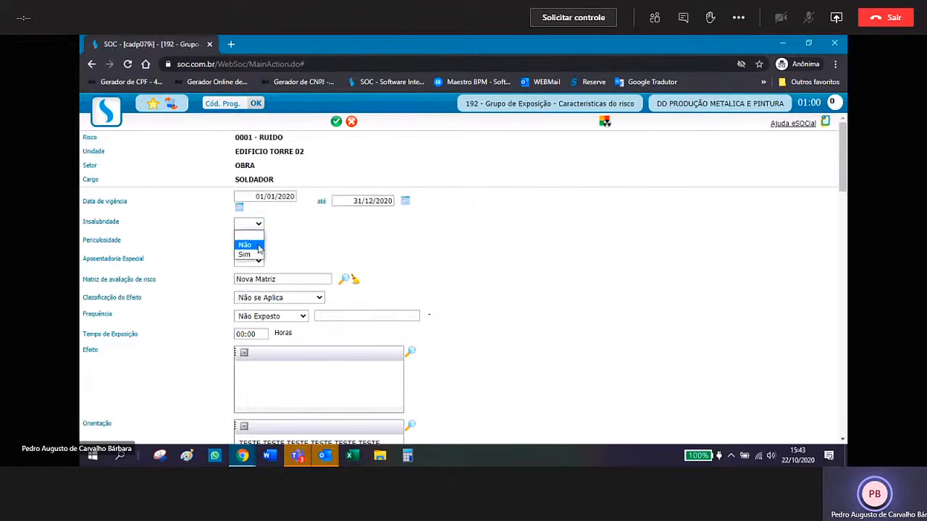
click(259, 249)
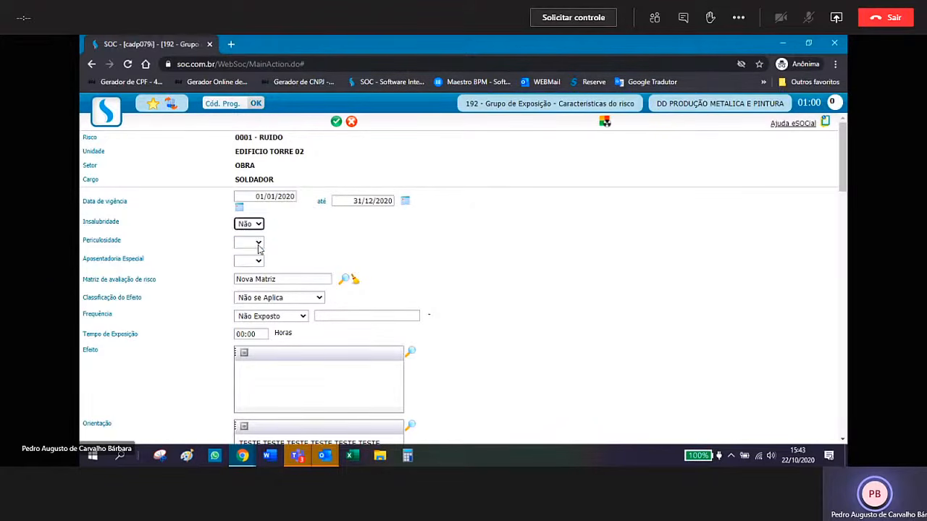
click(257, 243)
click(260, 265)
click(259, 261)
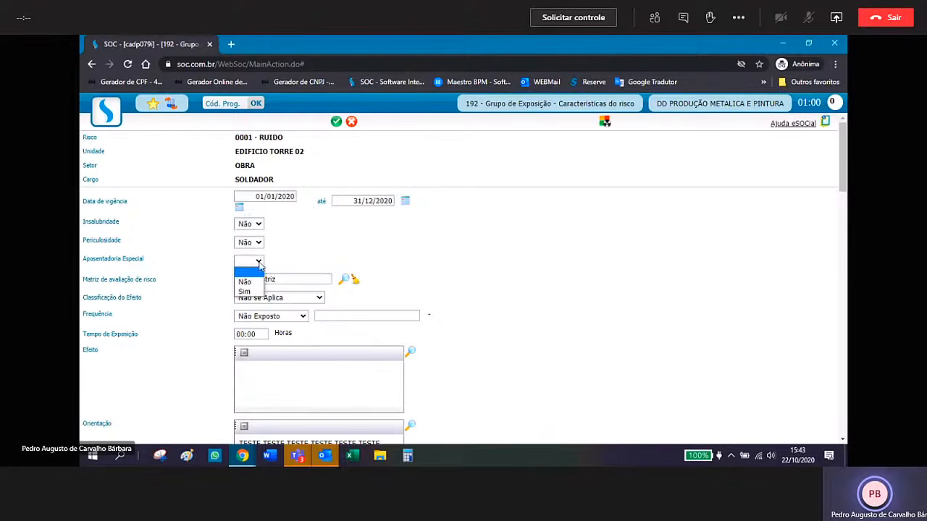
click(260, 282)
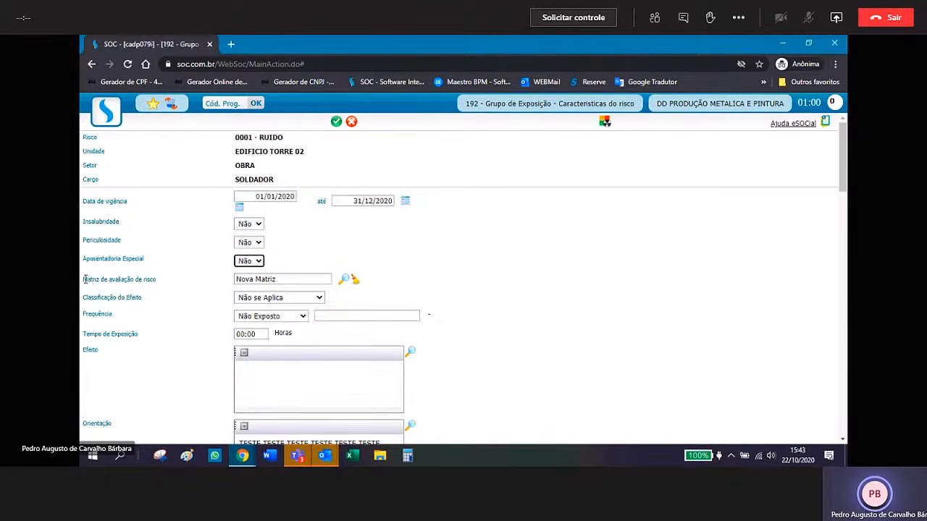
- Choose Nova Matriz as the Matriz de avaliação de risco for the noise risk
drag(84, 279, 156, 283)
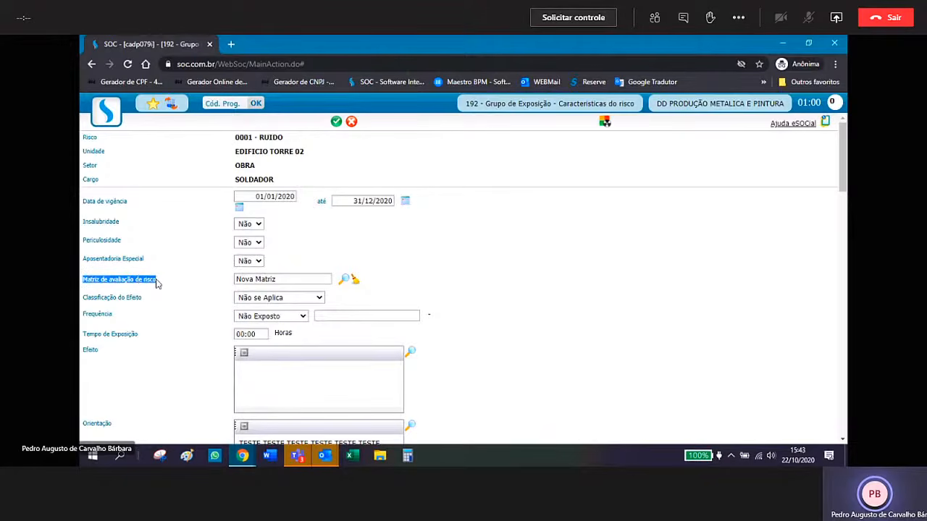
click(189, 278)
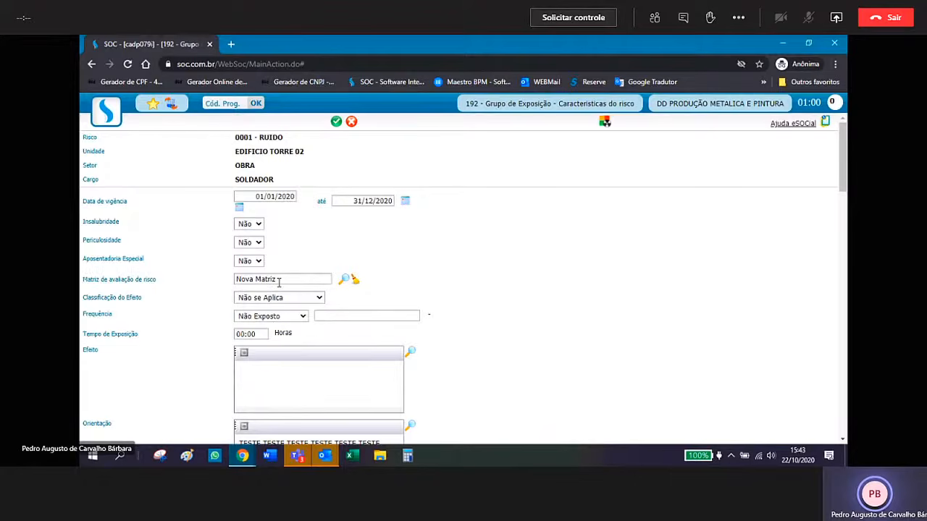
click(343, 282)
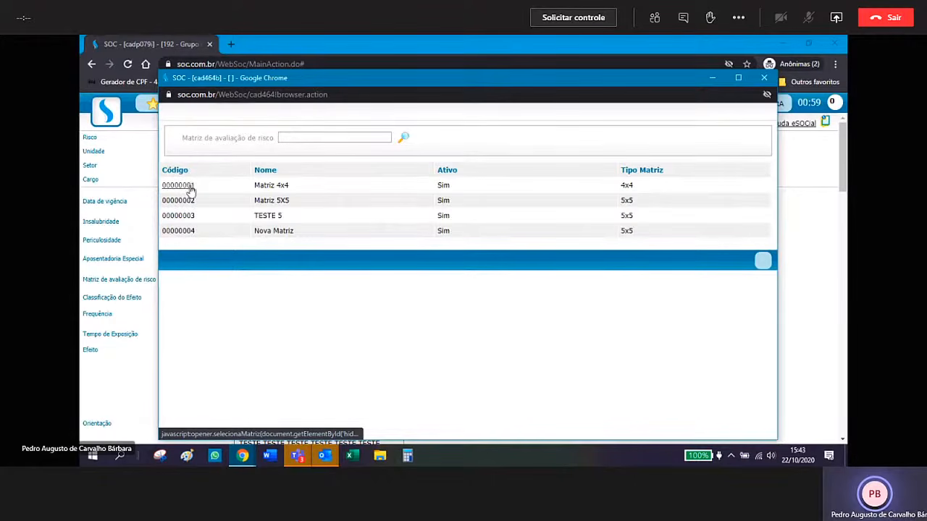
click(179, 231)
click(764, 77)
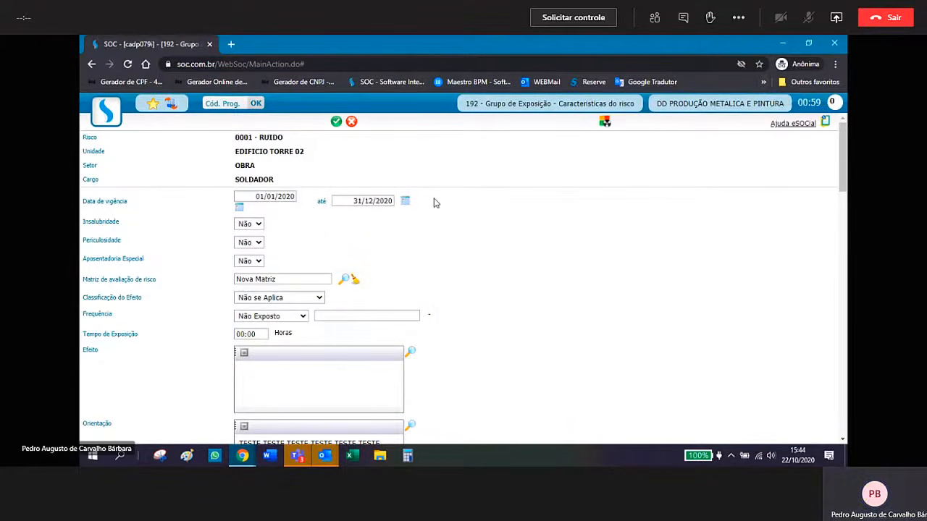
- Examine the risk levels in the evaluation matrix by Frequência and Classificação do Efeito
scroll(435, 204, down, 1)
scroll(435, 204, down, 1)
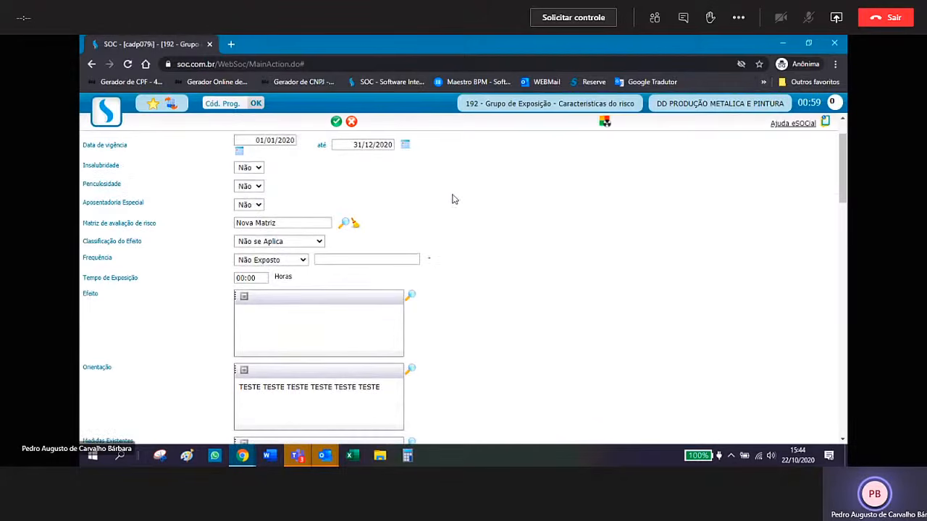
click(605, 122)
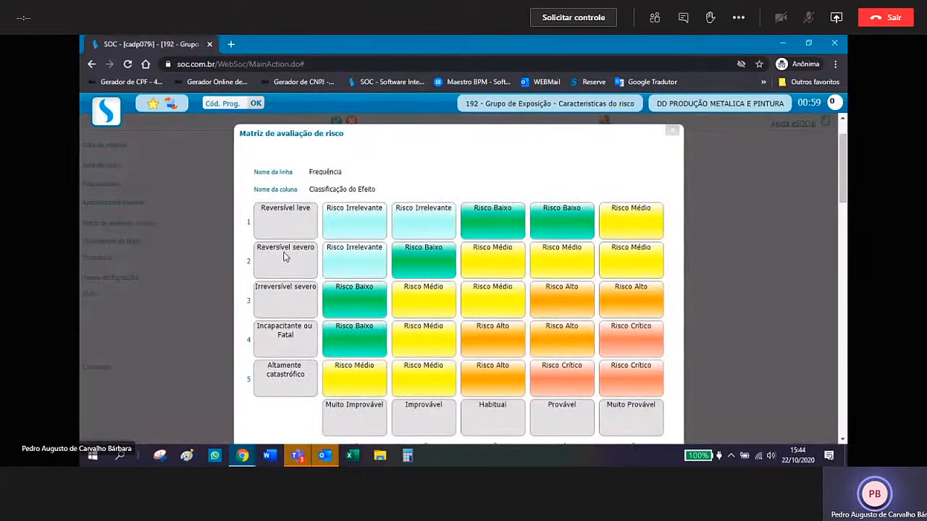
scroll(310, 286, down, 2)
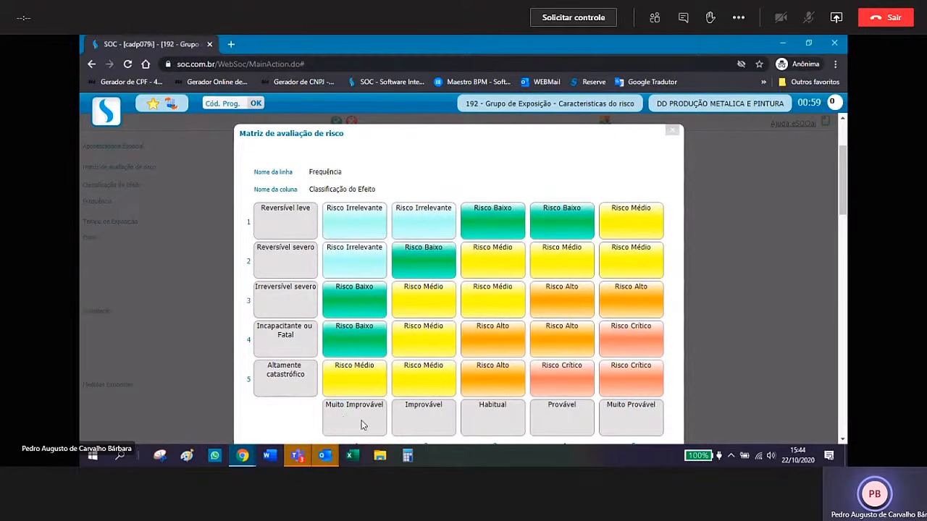
click(672, 131)
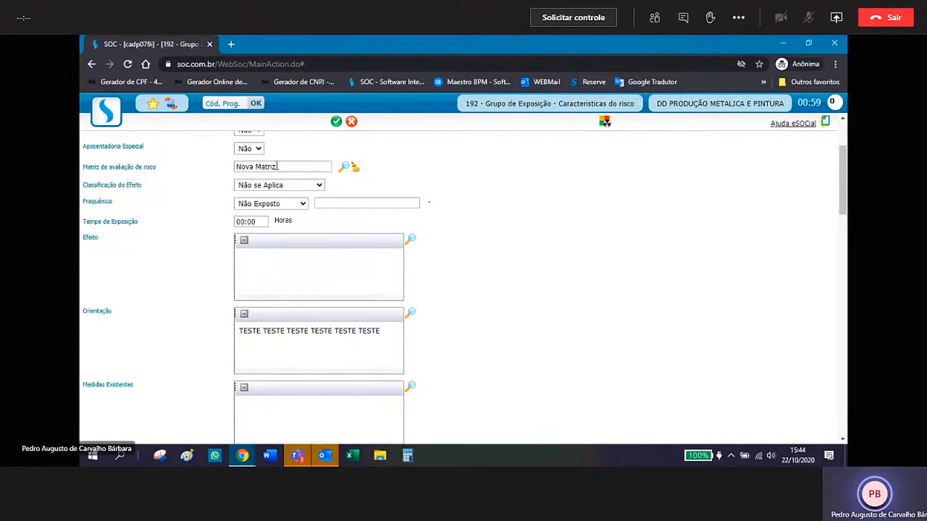
click(605, 122)
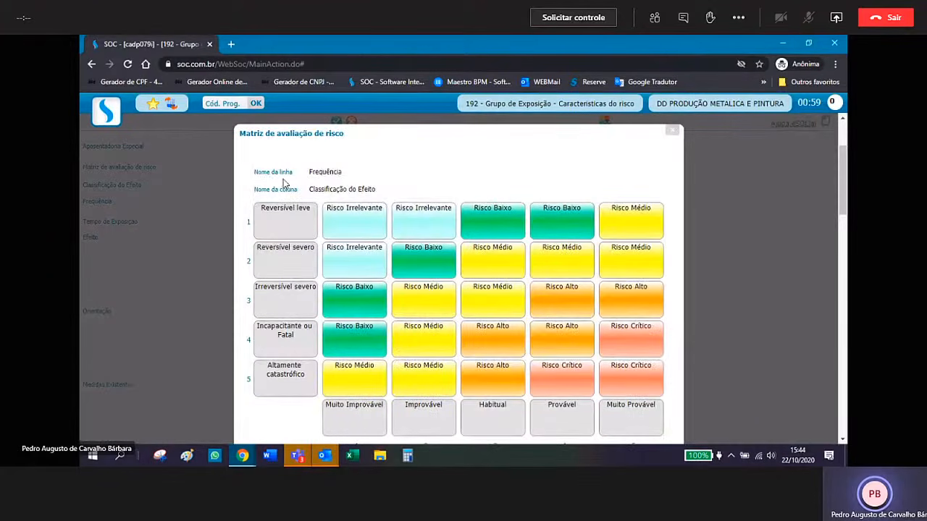
click(672, 131)
- Set the Classificação do Efeito to Reversível leve and the Frequência to Improvável
scroll(594, 250, up, 1)
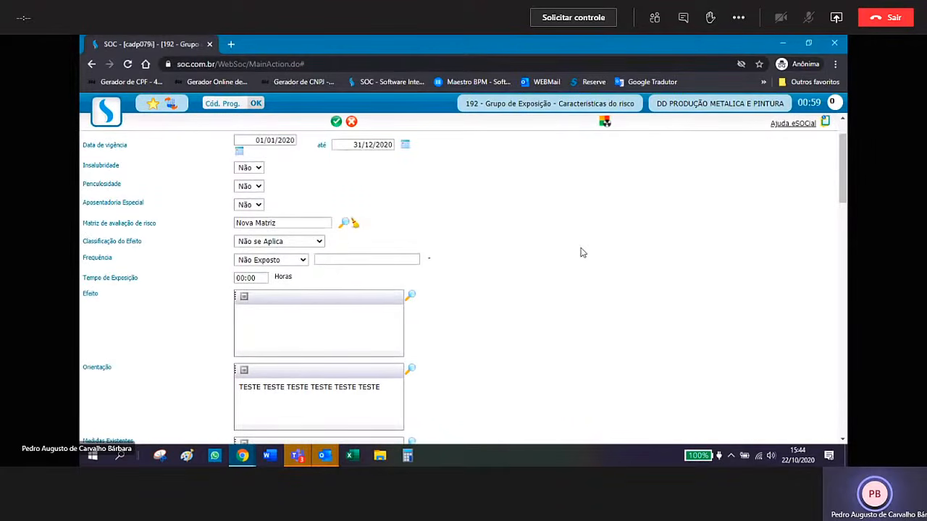
click(320, 242)
click(320, 242)
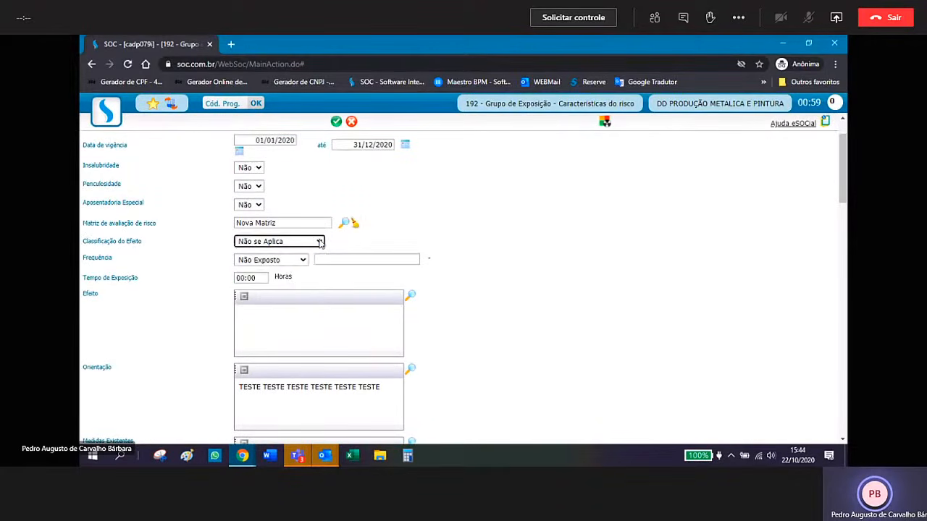
click(320, 242)
click(297, 263)
click(295, 264)
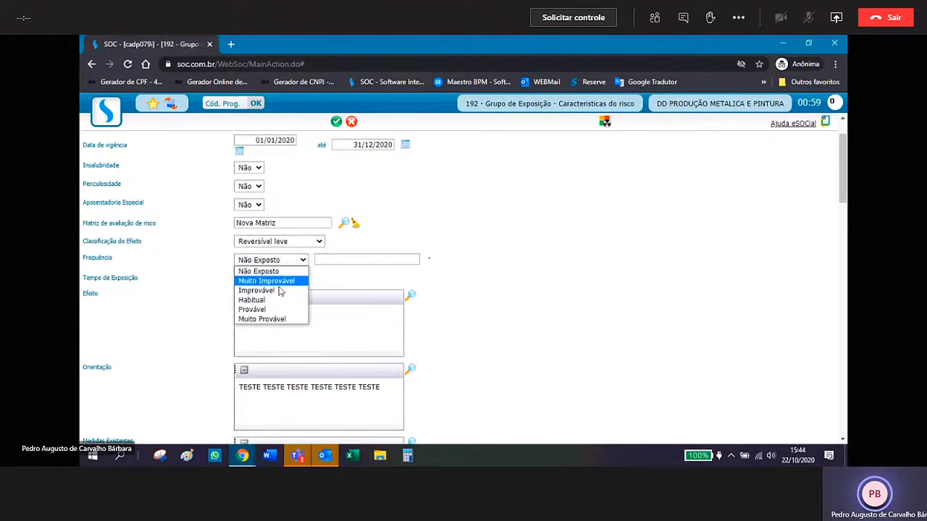
click(279, 292)
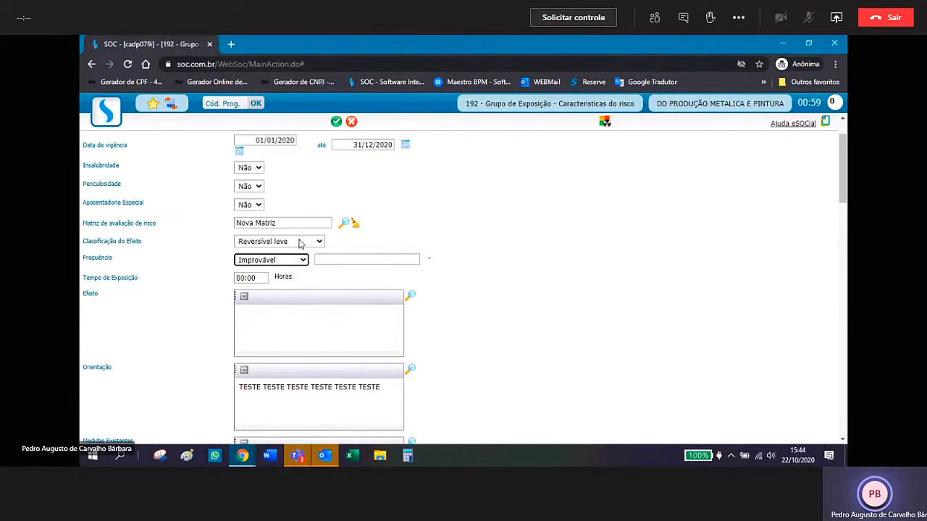
- Set the Tempo de Exposição to 08:00 hours and fill in the Efeito text with "asasasas asasas"
click(260, 281)
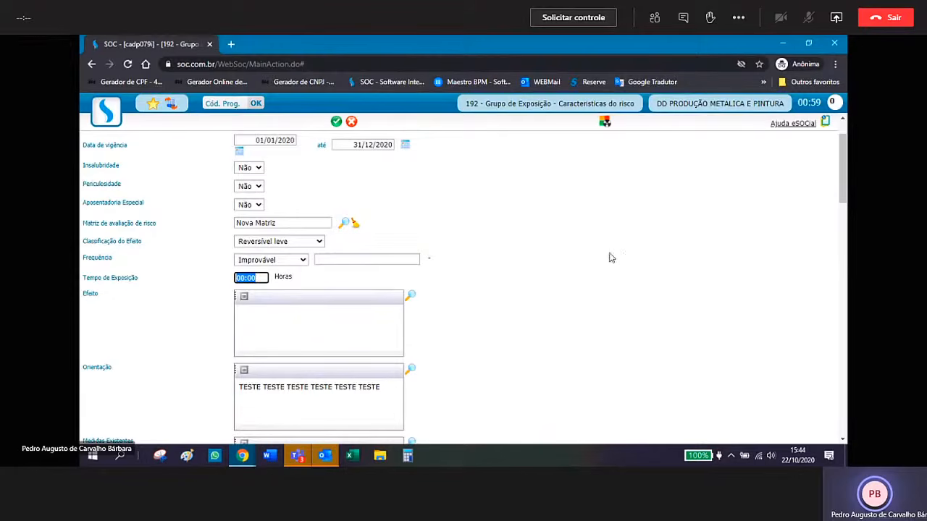
text(080)
scroll(311, 307, down, 1)
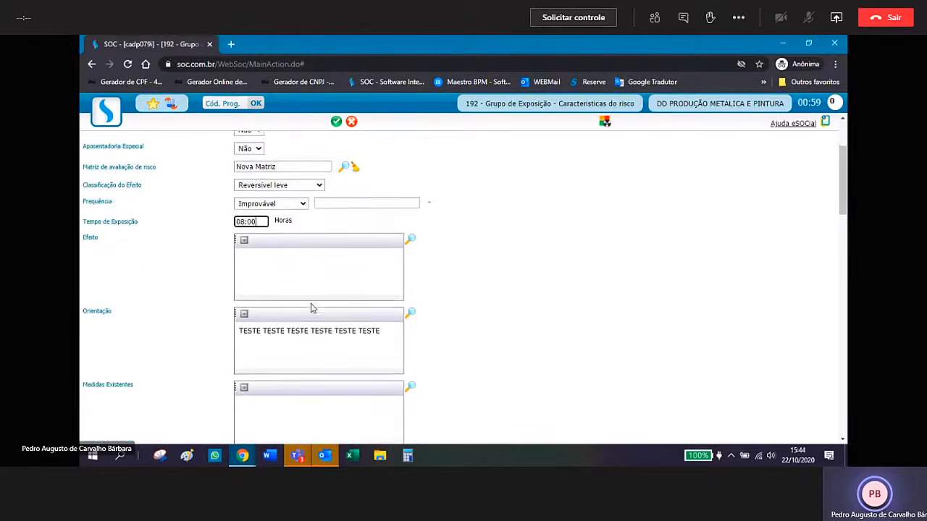
scroll(311, 307, down, 1)
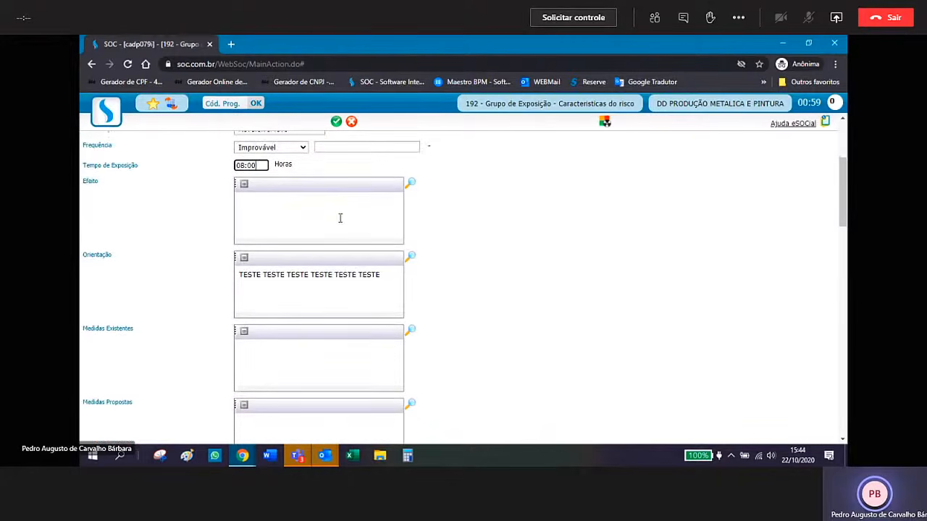
scroll(337, 202, down, 1)
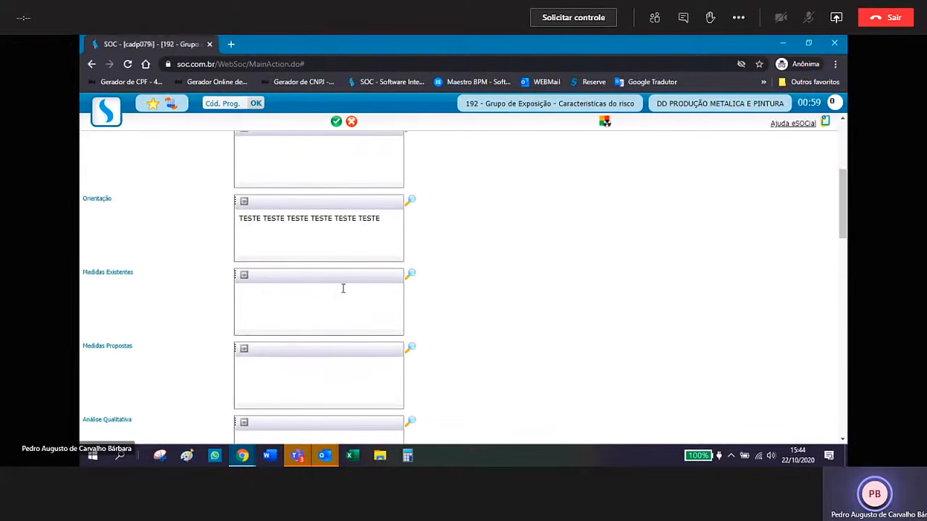
scroll(342, 288, down, 4)
scroll(344, 293, down, 6)
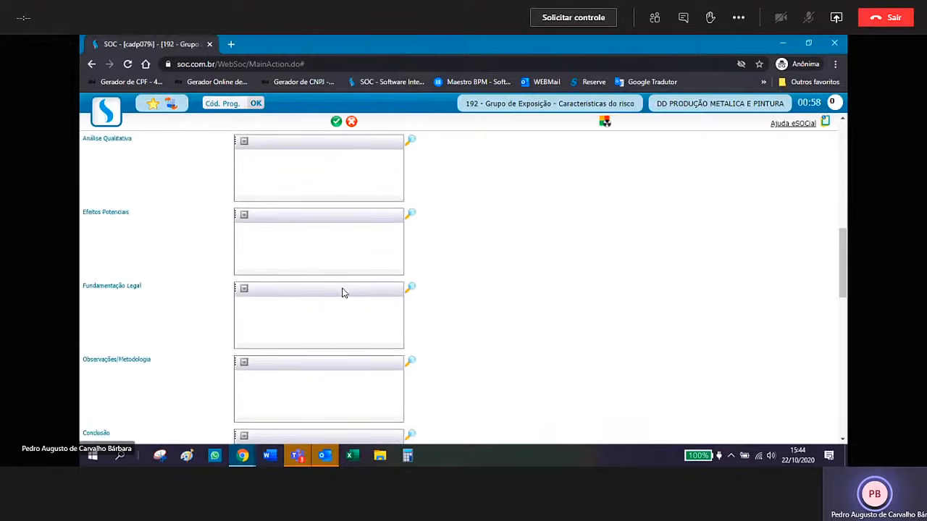
scroll(344, 293, down, 6)
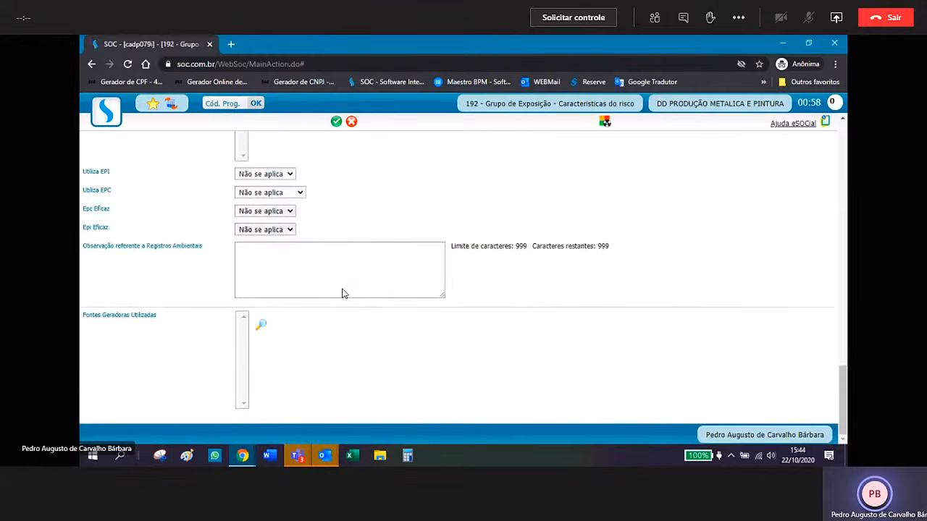
scroll(344, 293, up, 6)
scroll(343, 294, up, 10)
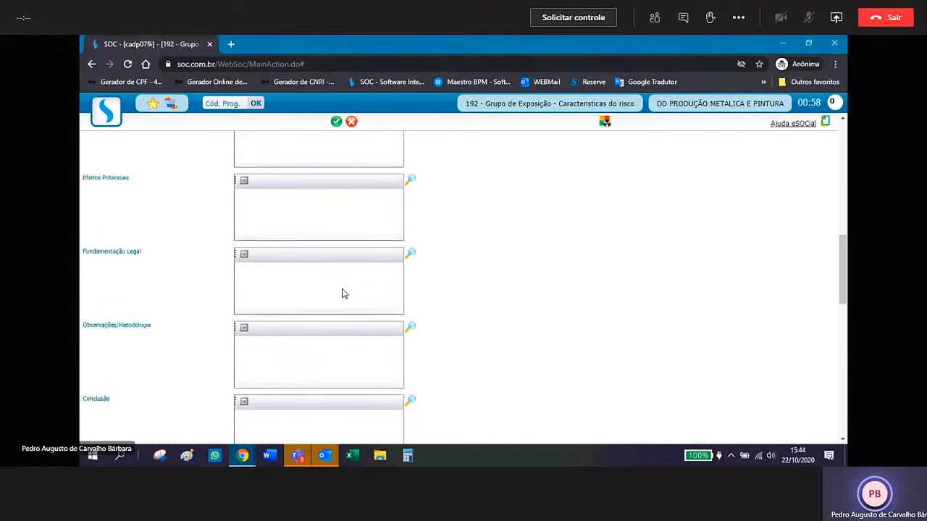
click(272, 333)
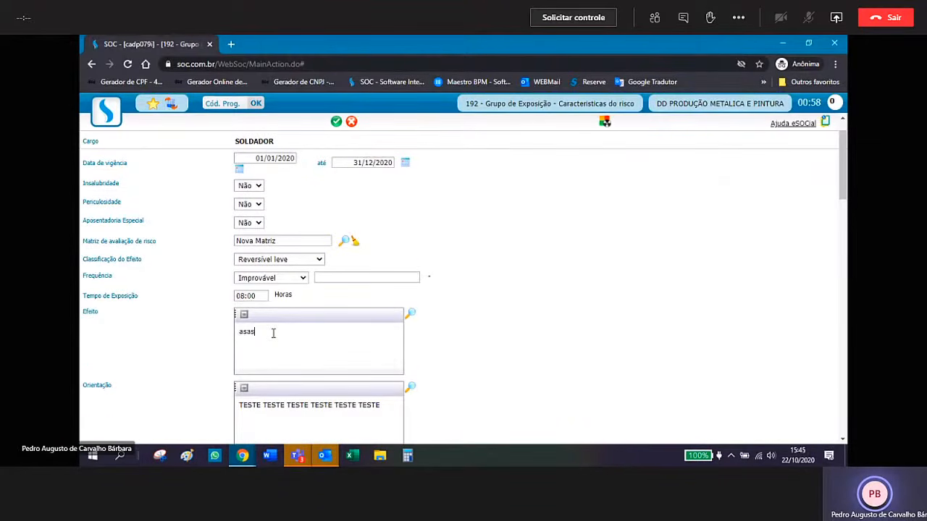
text(asasasas asasas)
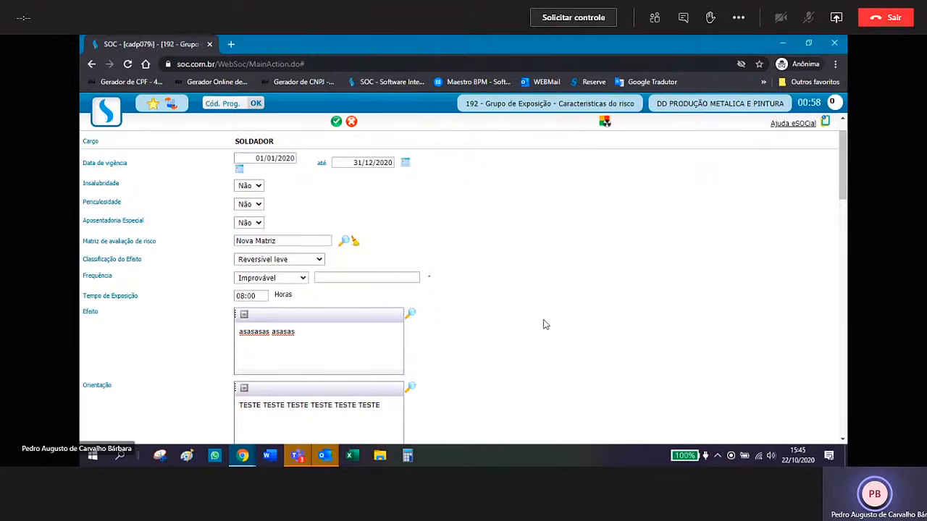
- Try to save the RUIDO risk characteristics for the SOLDADOR position in OBRA of EDIFICIO TORRE 02
scroll(545, 324, up, 1)
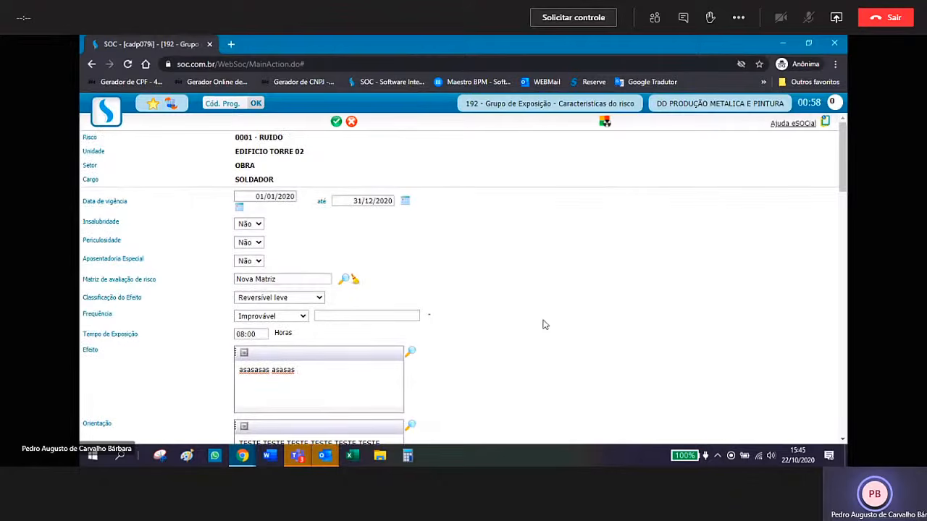
click(336, 123)
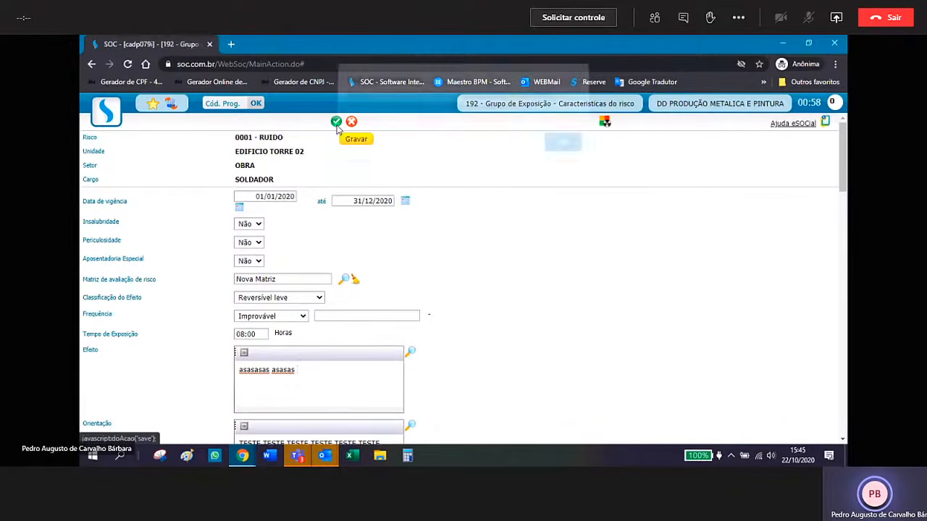
click(565, 150)
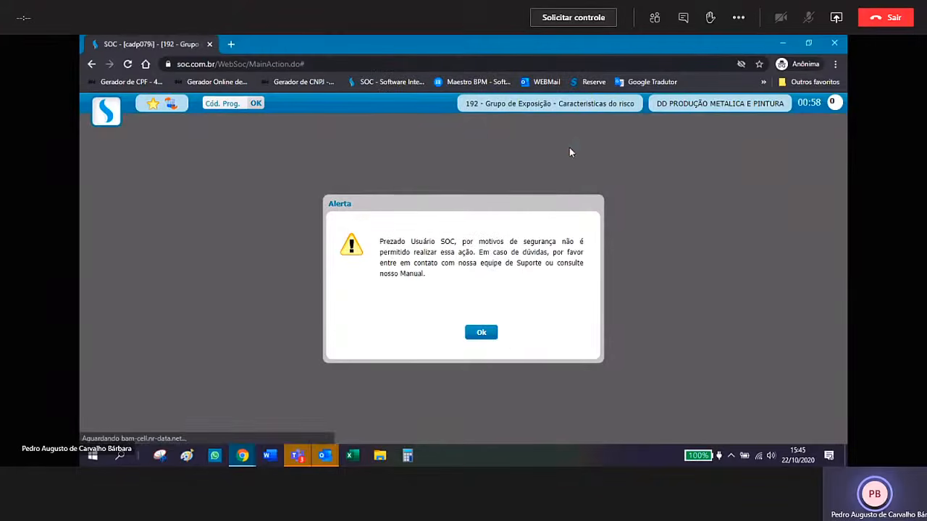
click(481, 334)
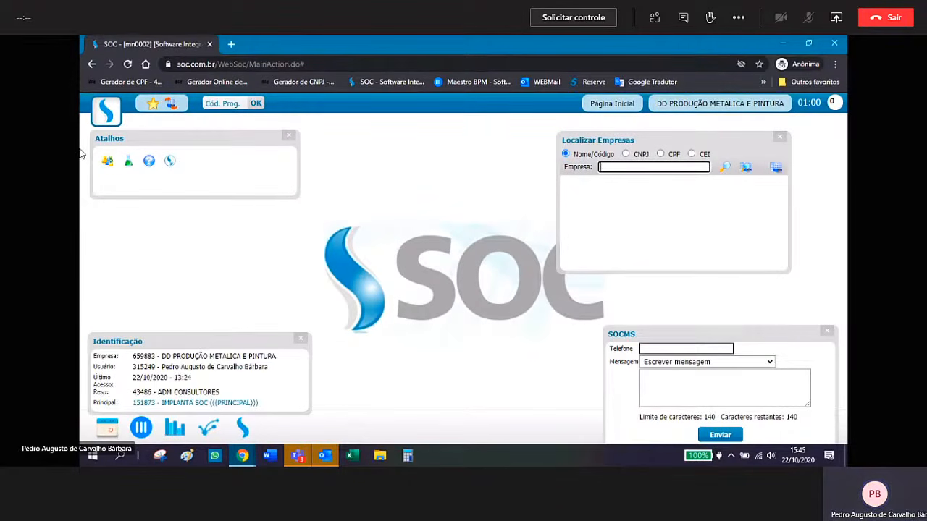
- Open the Grupo de Exposição registration for Segurança and enable Consulta e Aplicação de Riscos
click(107, 113)
mouse_move(101, 156)
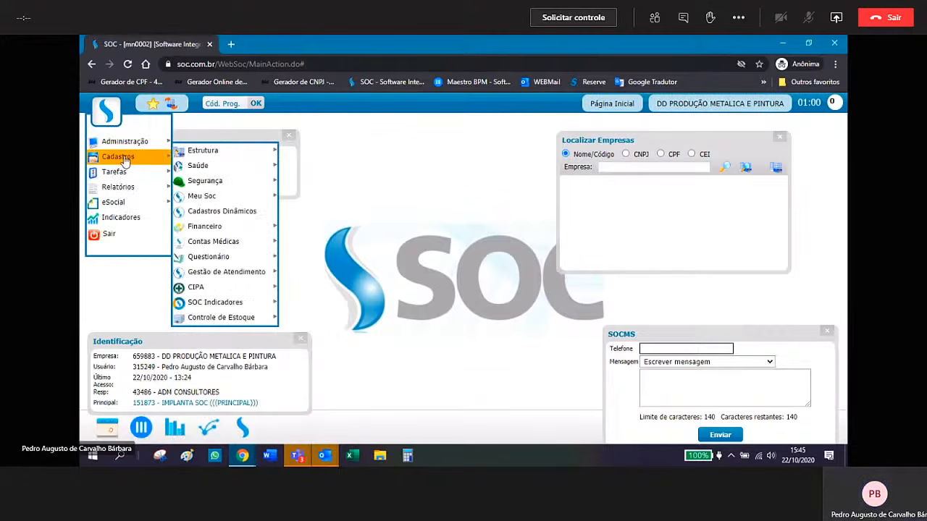
mouse_move(241, 201)
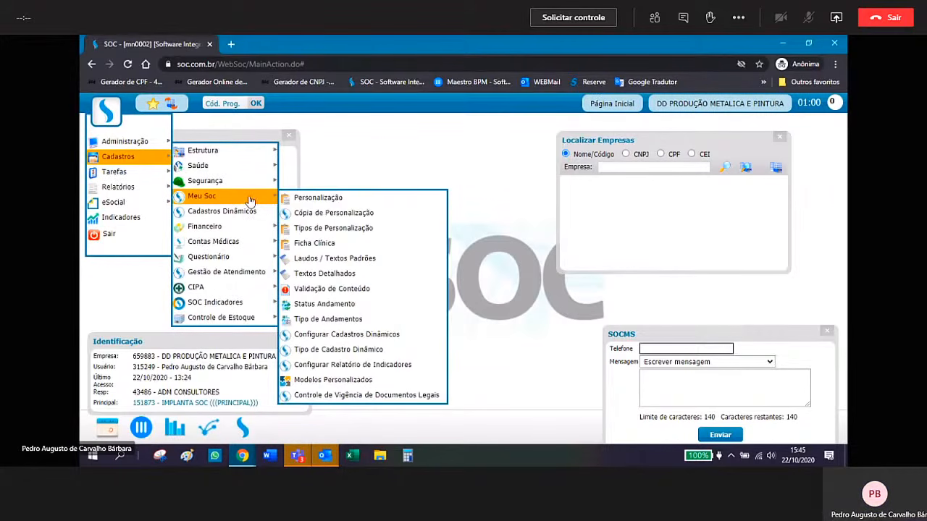
mouse_move(232, 182)
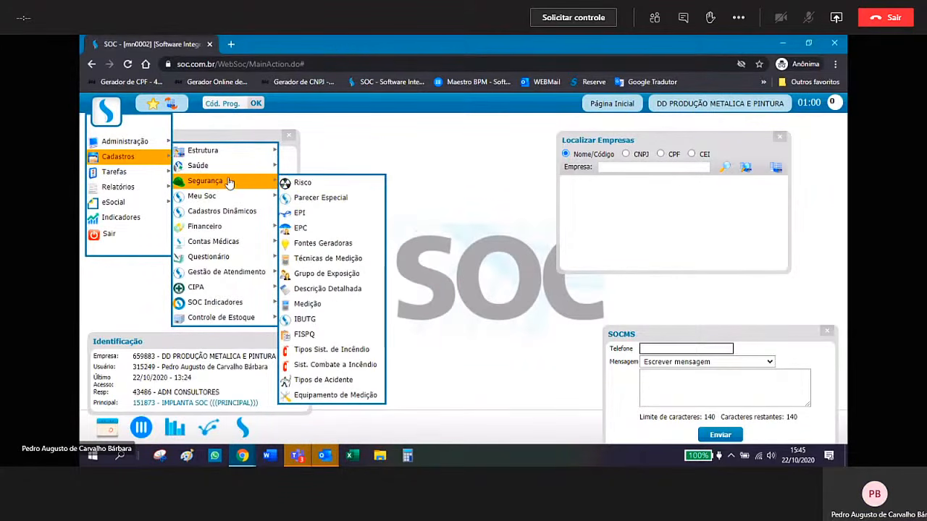
click(350, 275)
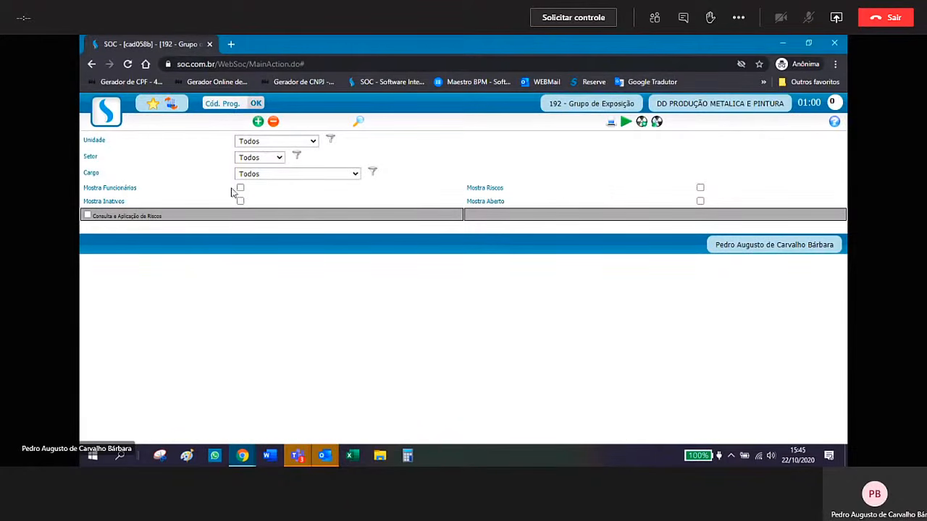
click(87, 216)
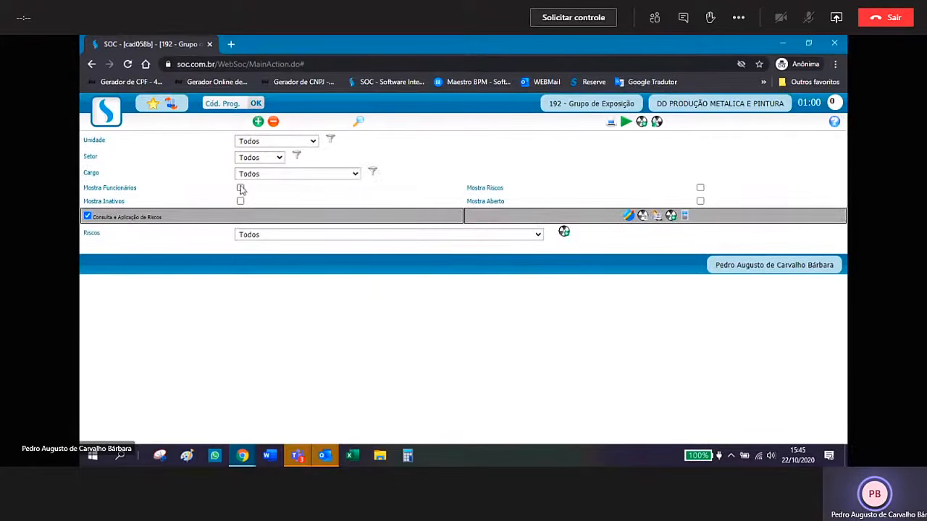
- Choose the risk 0001 - RUIDO and open its characteristics hierarchy for all units, sectors and positions
click(414, 239)
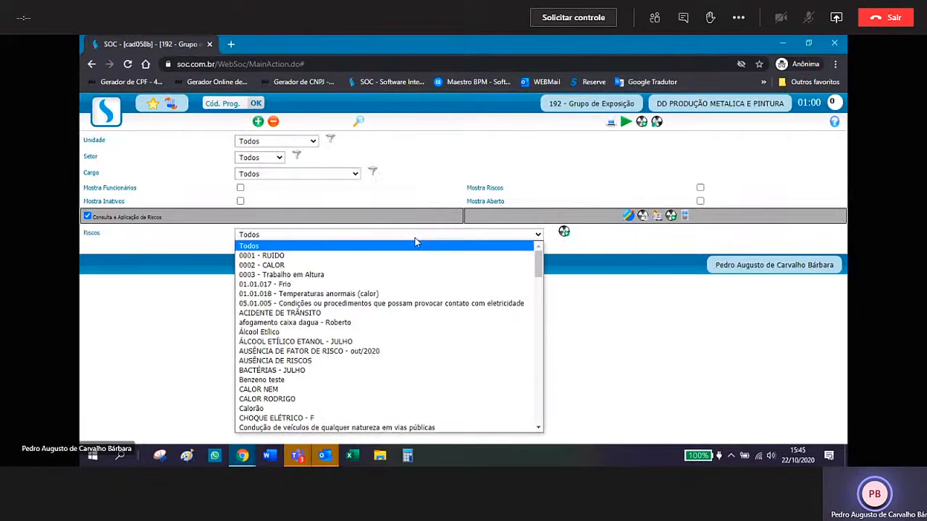
click(364, 260)
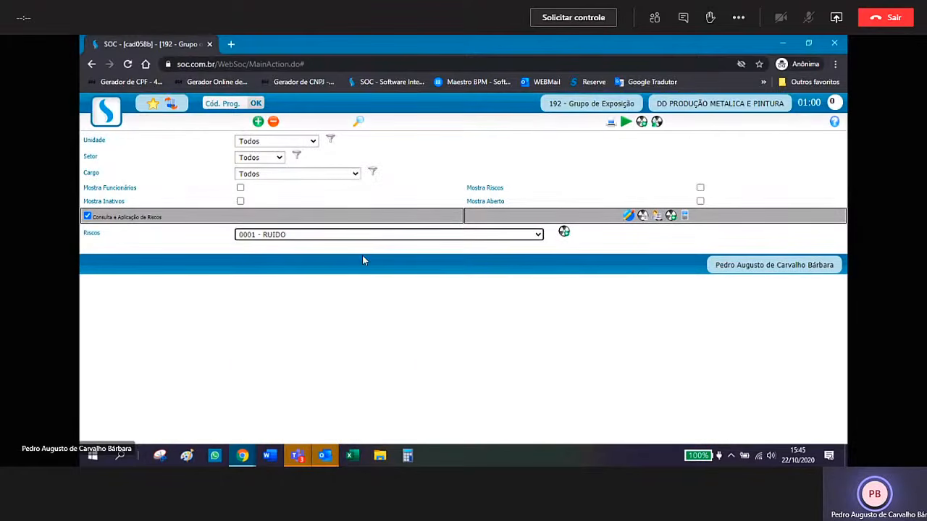
click(643, 216)
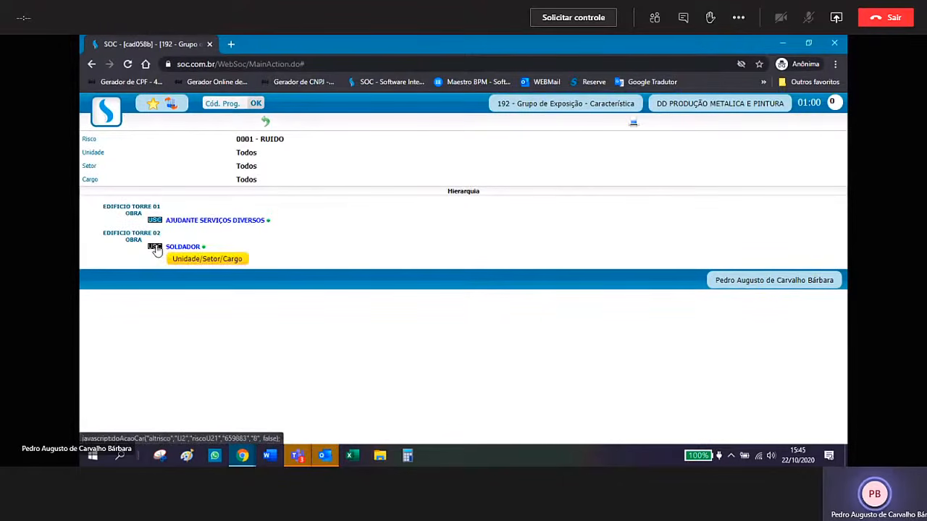
- Try to delete the RUIDO characteristics of AJUDANTE SERVIÇOS DIVERSOS in EDIFICIO TORRE 01, and return to the hierarchy
click(157, 221)
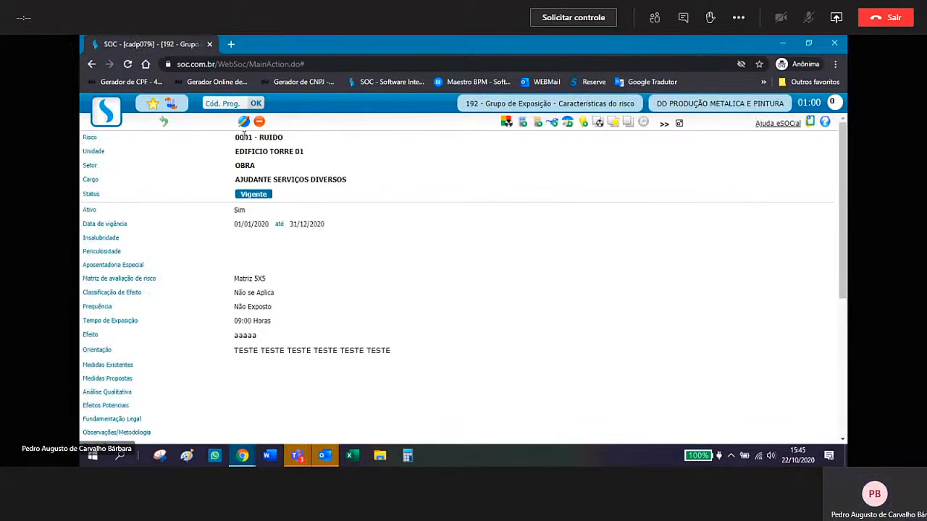
click(260, 122)
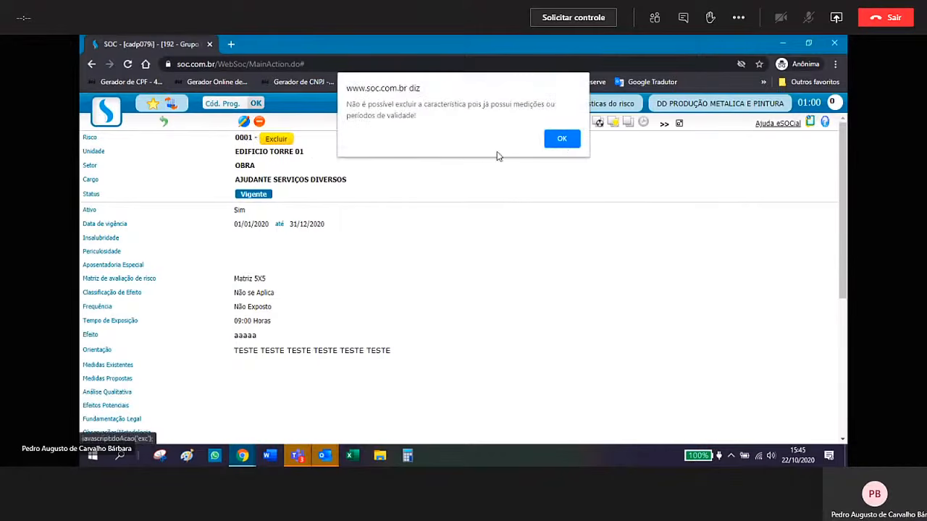
click(562, 139)
click(164, 122)
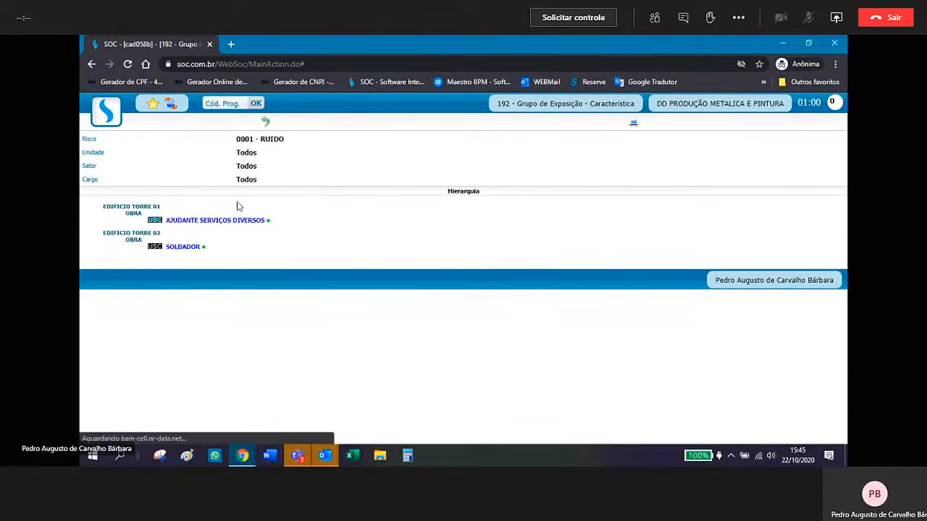
- Open the RUIDO characteristics for SOLDADOR in EDIFICIO TORRE 02 and set the Data de vigência from 01/01/2020 to 31/12/2020
click(155, 247)
click(273, 197)
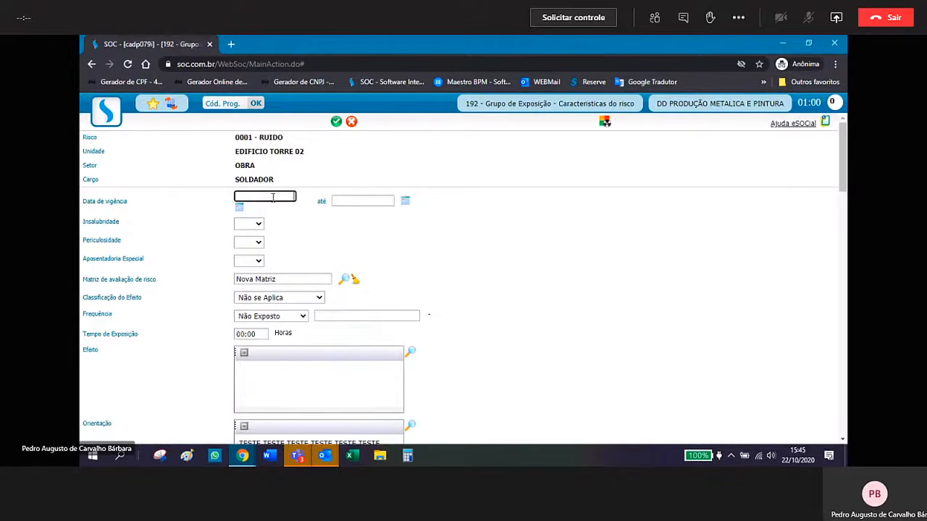
text(01/01/2020)
key(Tab)
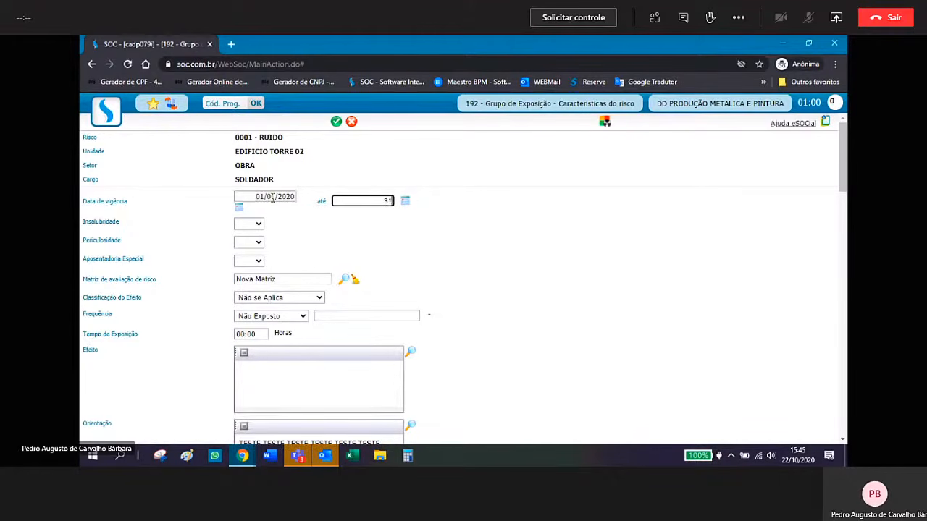
text(31/12/2020)
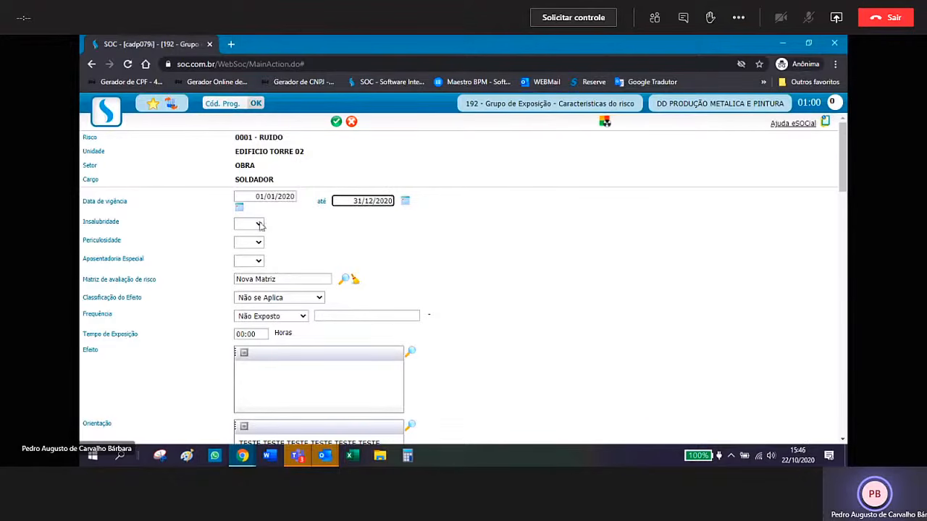
- Set the Tempo de Exposição to 08:00 hours and save the RUIDO characteristics for SOLDADOR
click(265, 333)
text(080)
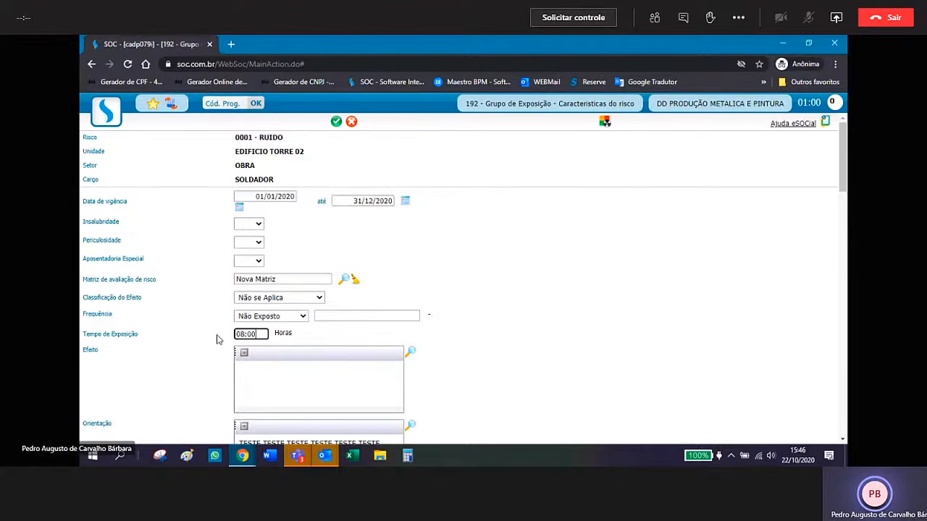
click(337, 122)
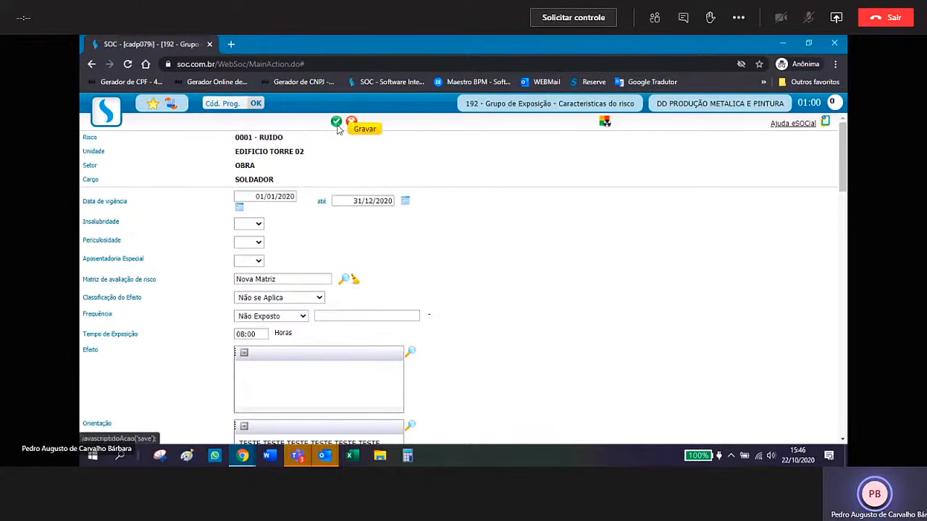
click(555, 150)
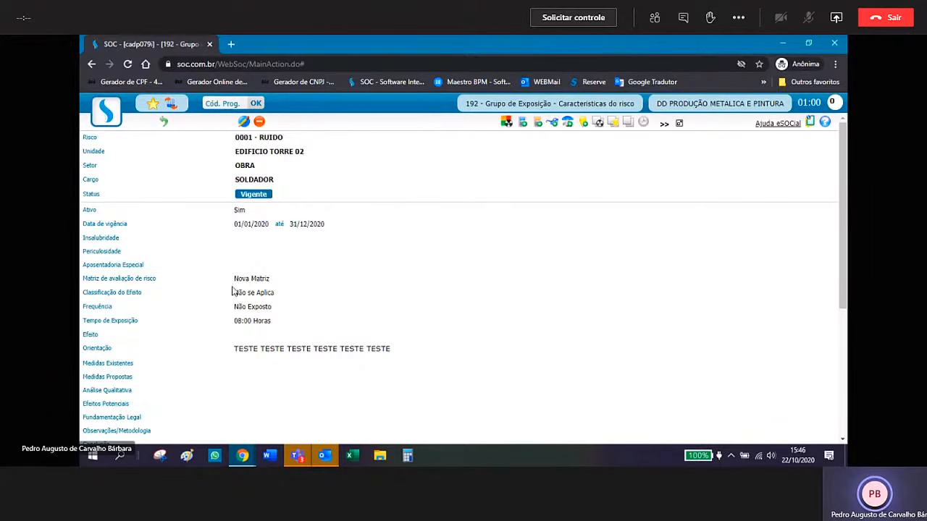
- Review the saved RUIDO characteristics for SOLDADOR, including the validity dates, the eSocial data and the Medições section
scroll(231, 292, down, 3)
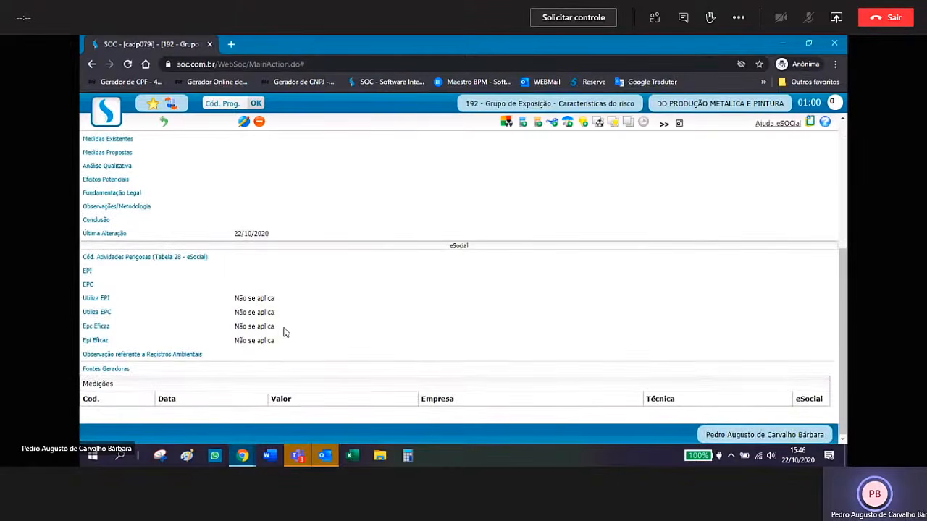
scroll(284, 333, up, 1)
scroll(284, 332, up, 3)
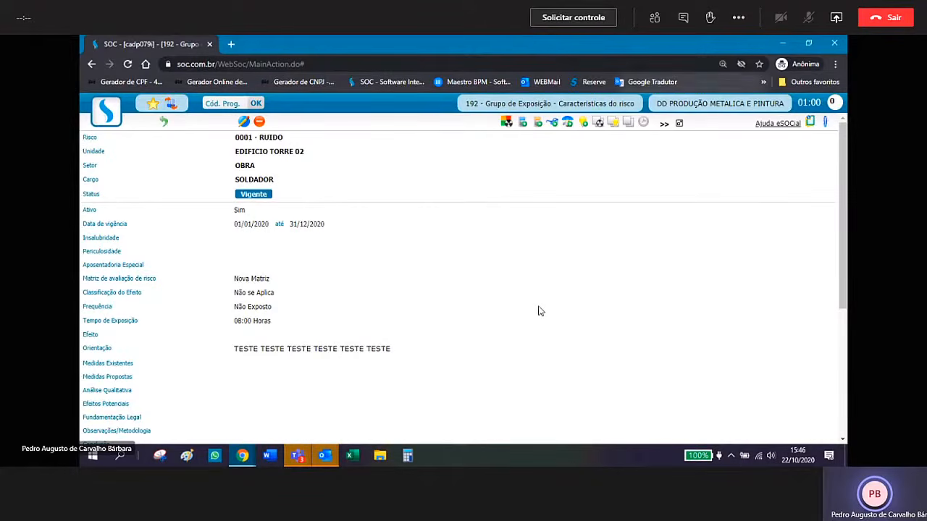
key(ctrl+plus)
key(ctrl+plus)
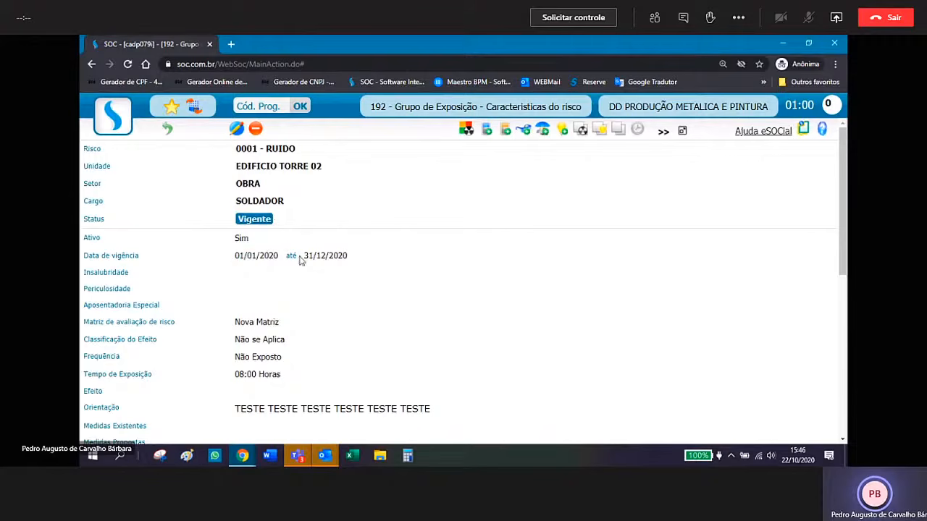
drag(300, 261, 351, 259)
click(368, 261)
scroll(531, 285, down, 10)
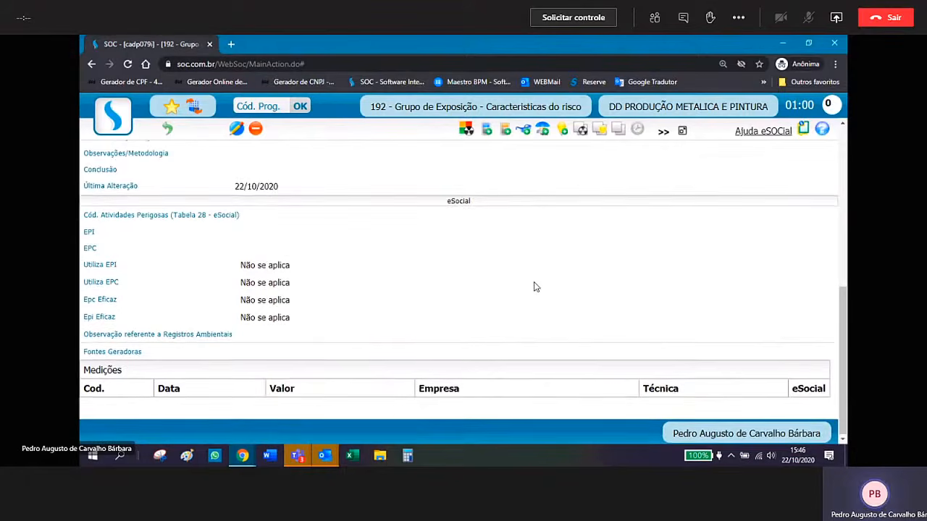
scroll(535, 287, up, 10)
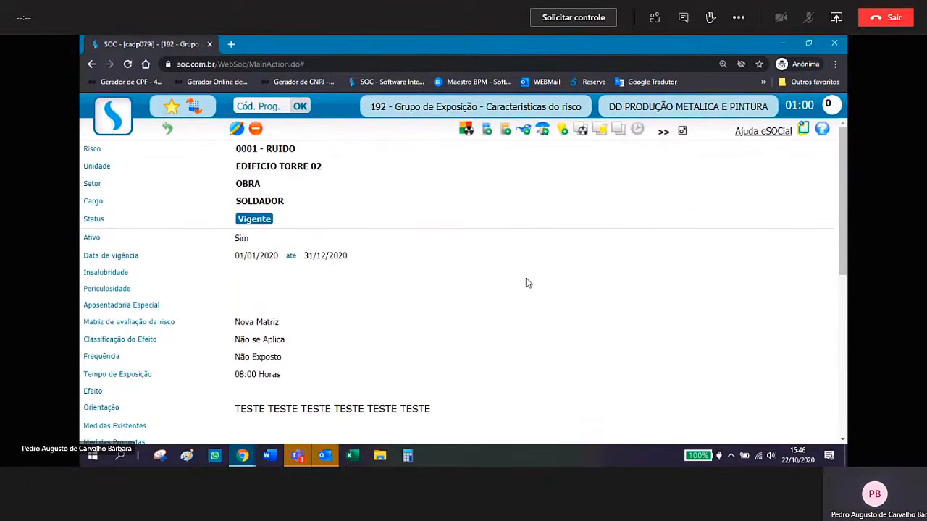
key(ctrl+minus)
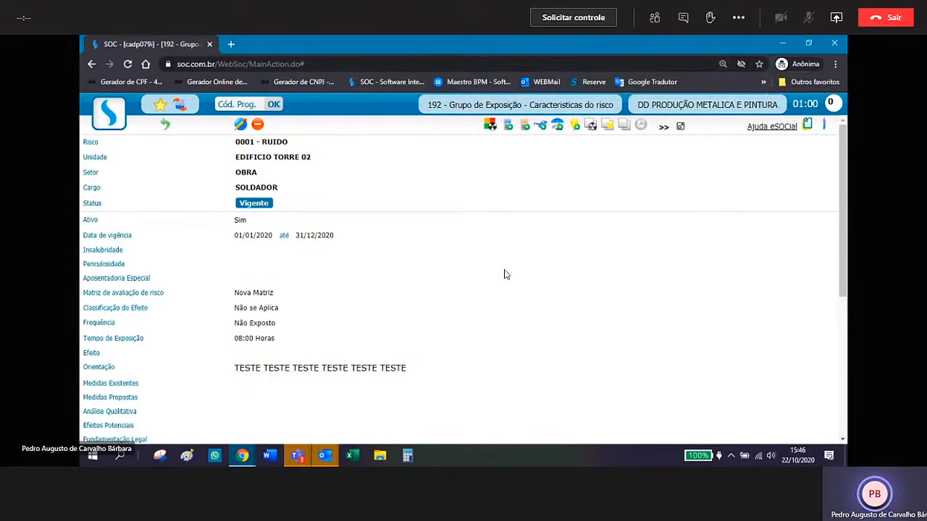
- Add a RUIDO measurement with Data da Medição 01/06/2020, Tempo de Exposição 08:00 hours and Valor encontrado 80 db(A)
click(509, 126)
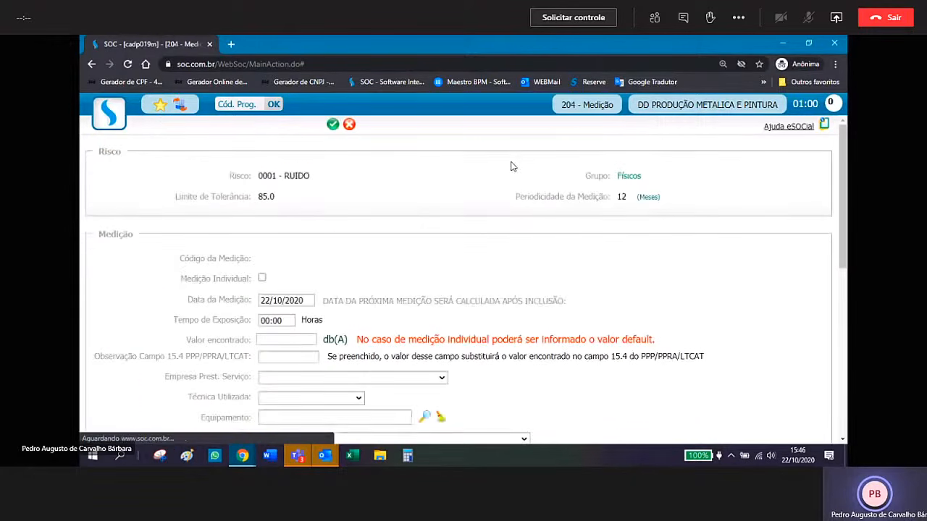
key(ctrl+minus)
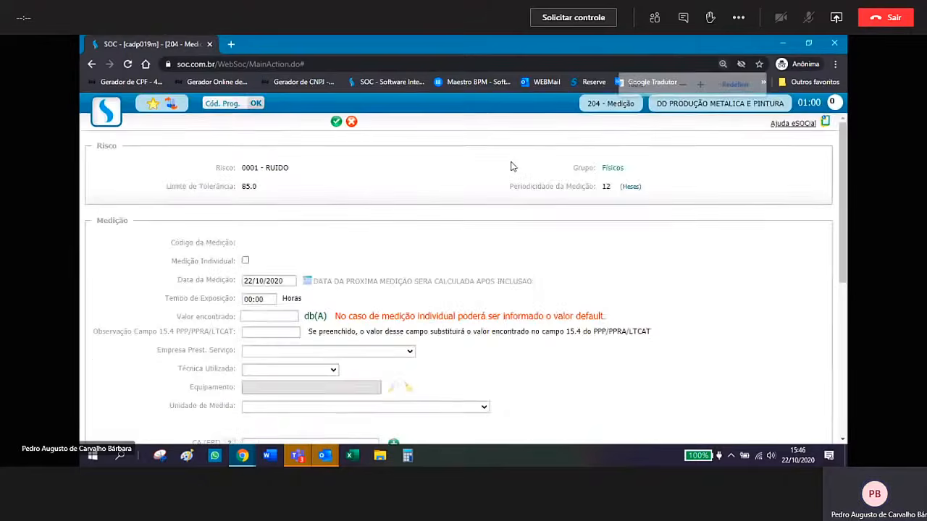
key(ctrl+plus)
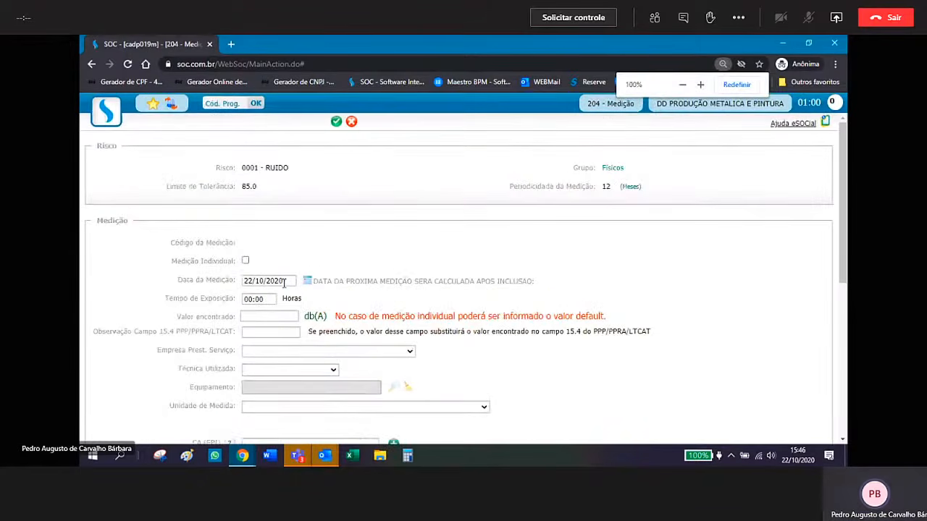
drag(260, 280, 237, 284)
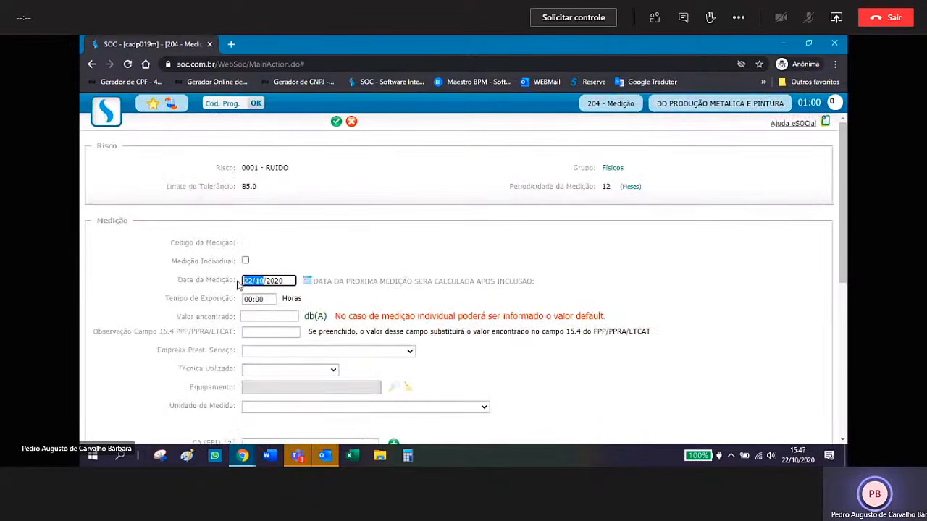
text(01/06)
drag(267, 302, 229, 307)
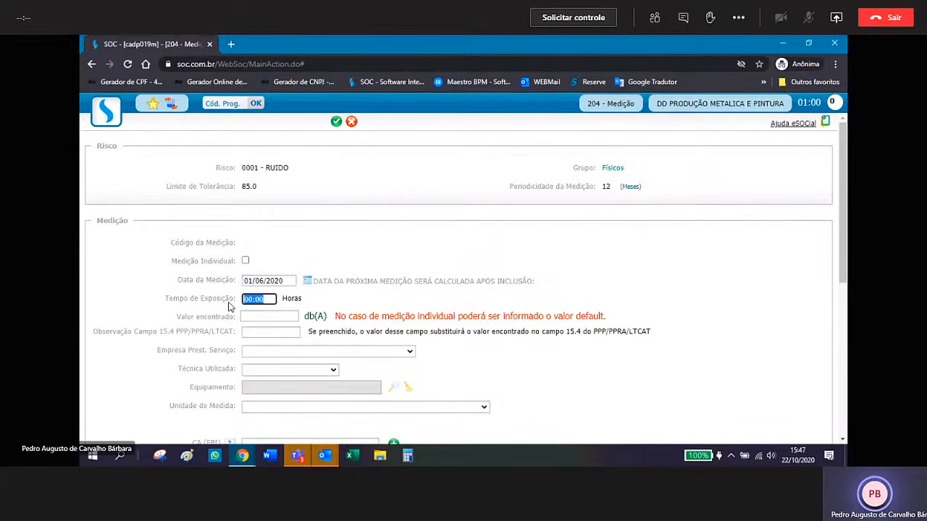
text(08)
click(256, 315)
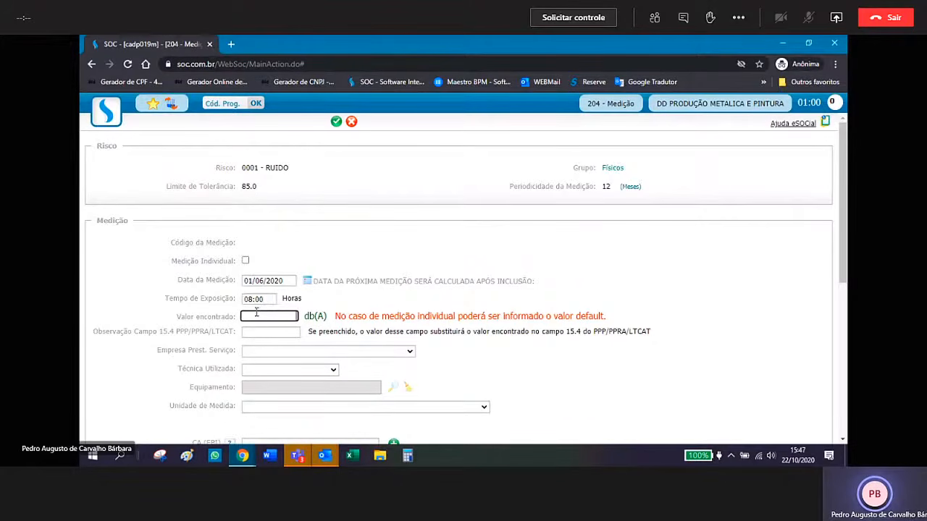
- Set the measurement's Empresa Prest. Serviço to Prestador Genérico and the Técnica Utilizada to DOSIMETRIA DE RUÍDO
scroll(410, 288, down, 3)
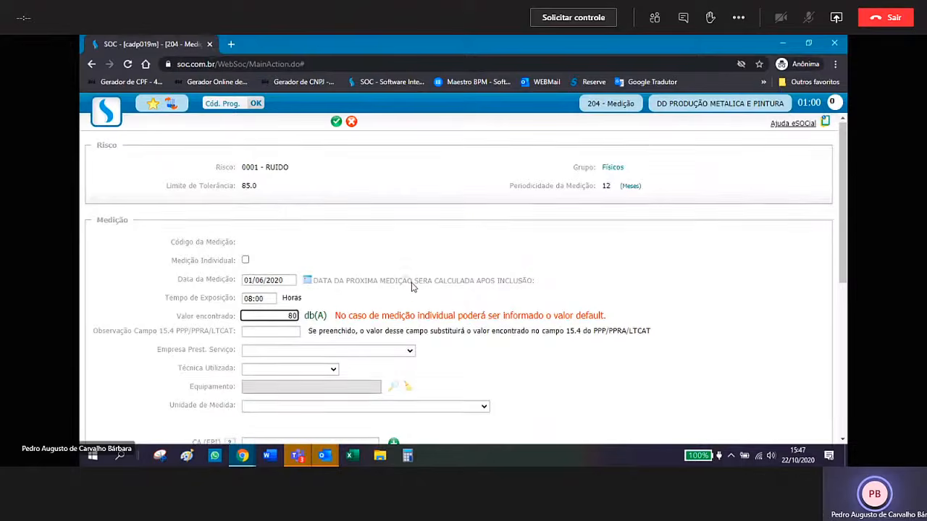
click(407, 241)
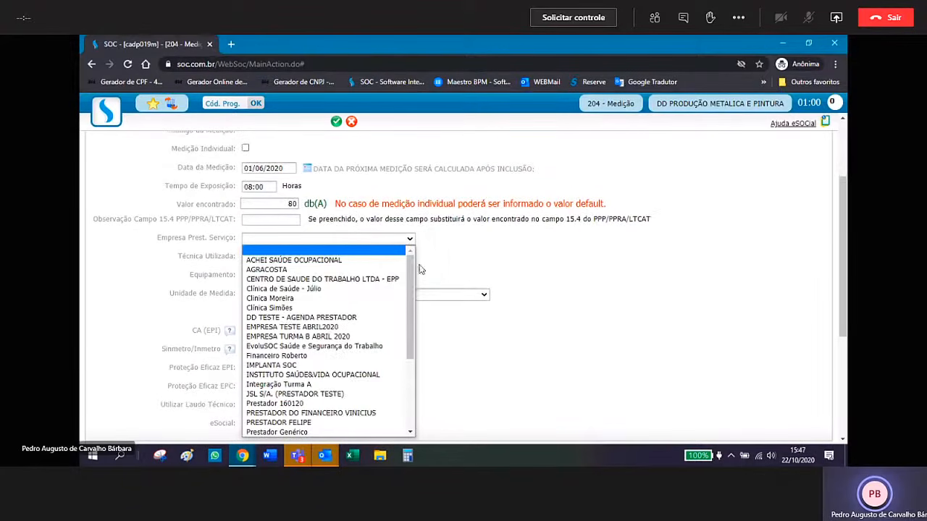
click(398, 432)
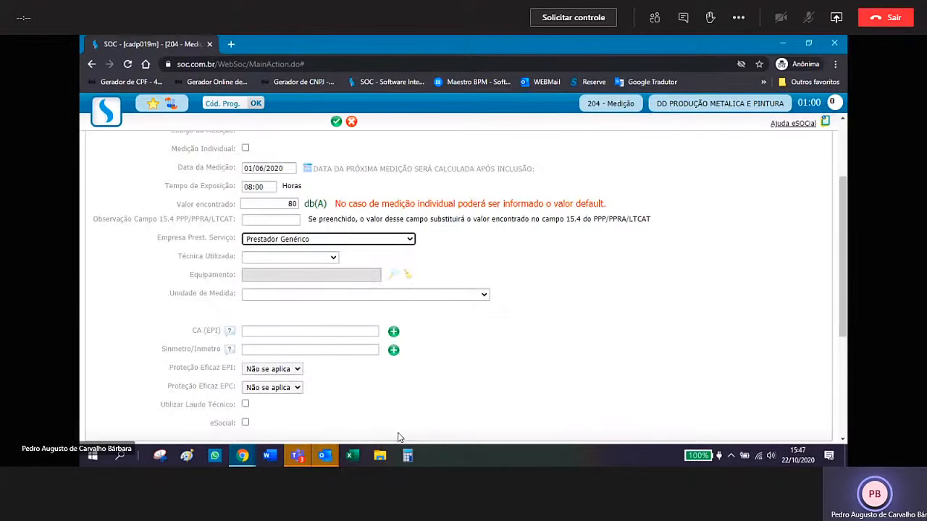
click(324, 260)
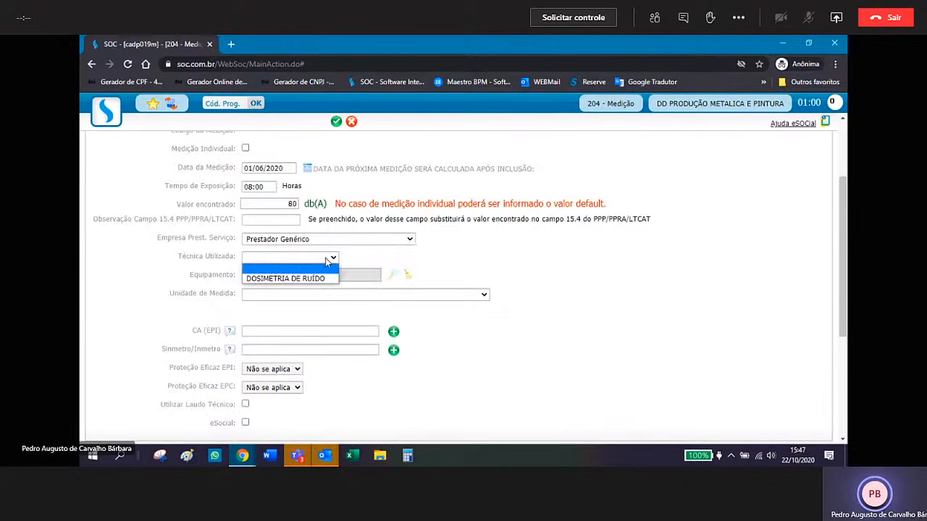
click(330, 279)
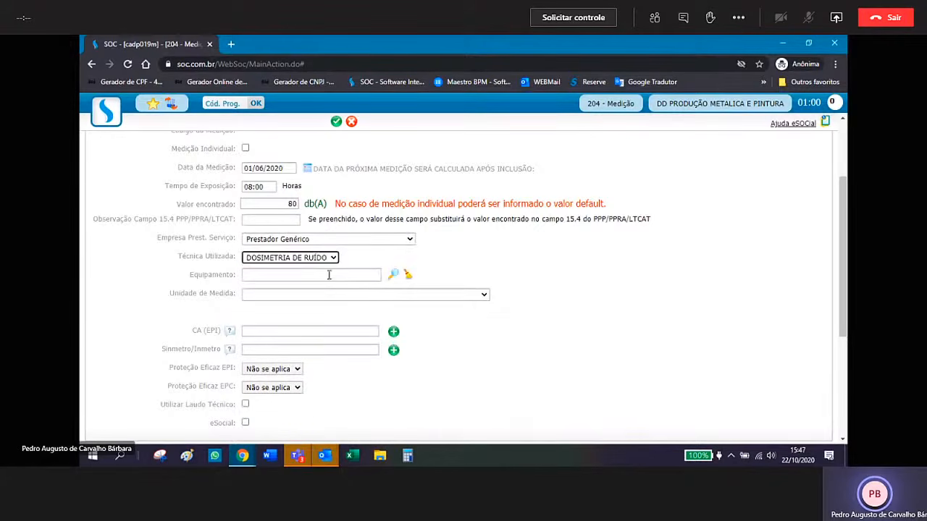
- Look up the equipment linked to the DOSIMETRIA DE RUÍDO technique, reselecting the technique and checking the list again
click(391, 275)
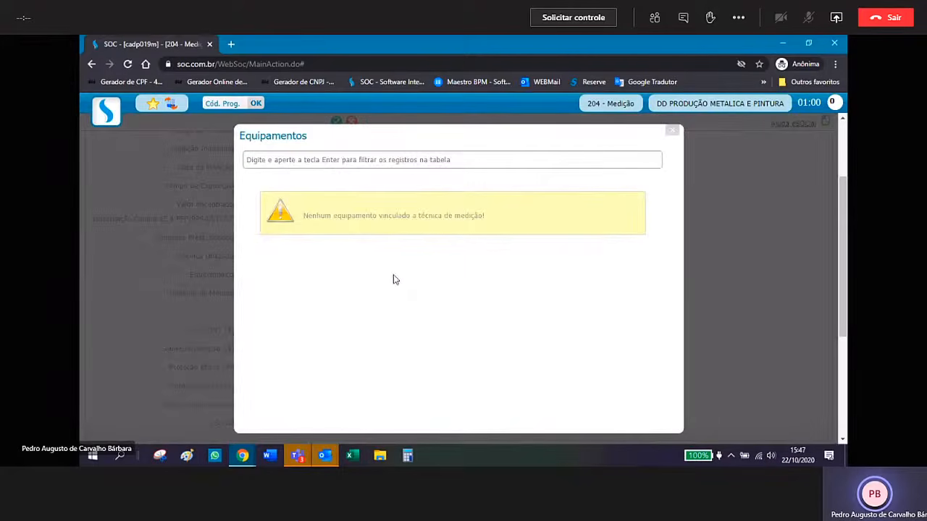
click(672, 129)
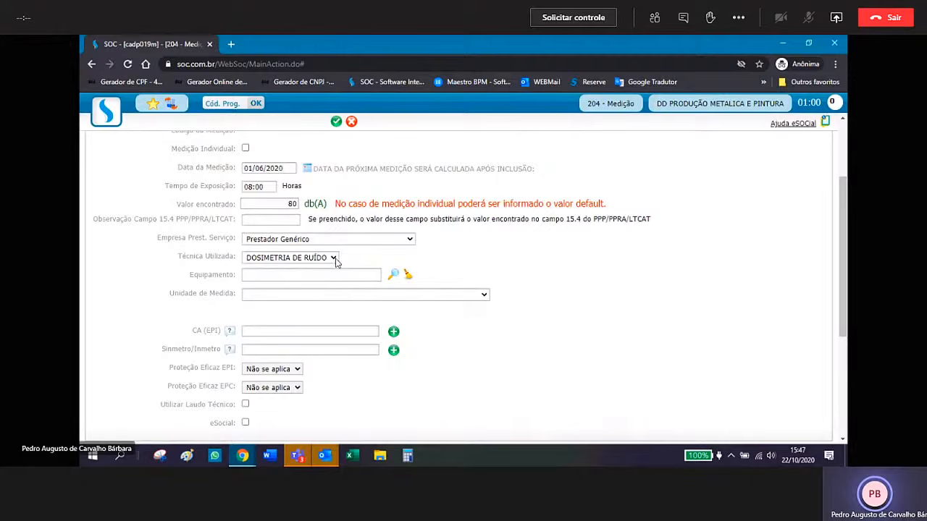
click(394, 275)
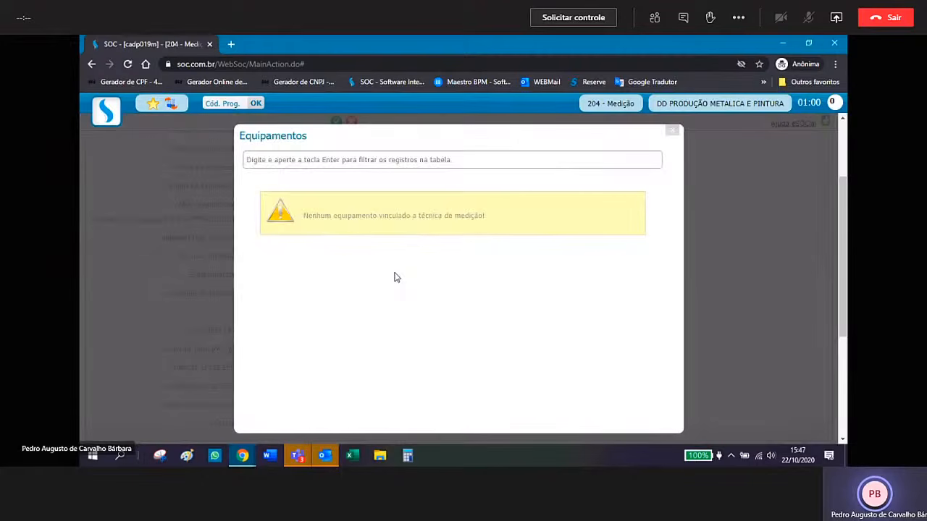
click(673, 133)
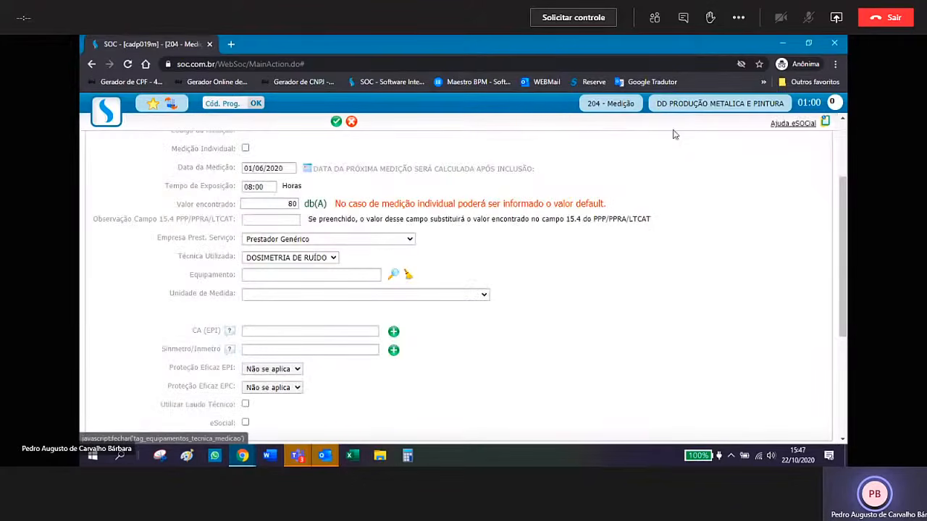
click(333, 260)
click(333, 275)
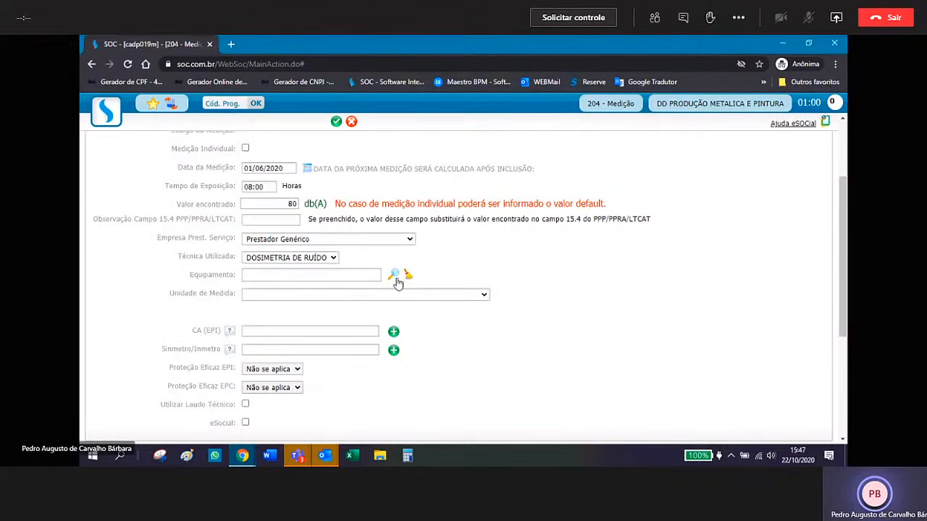
click(394, 276)
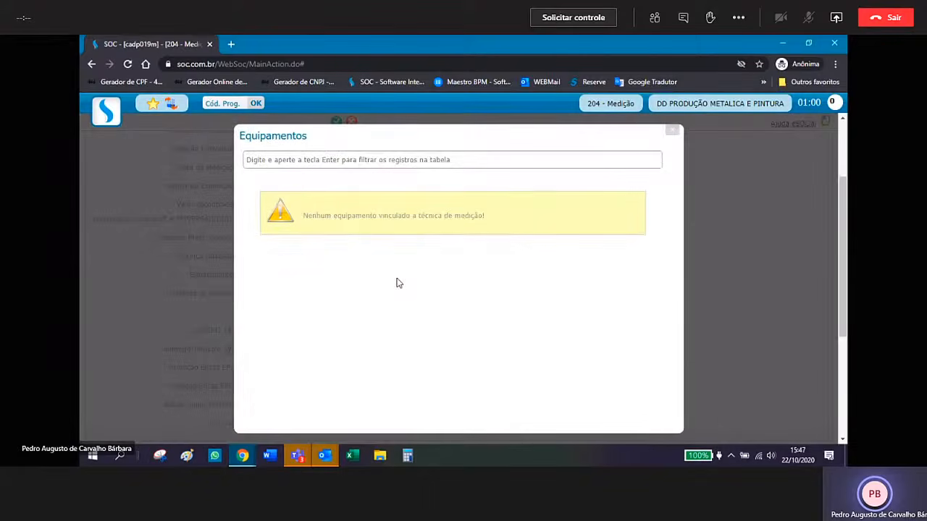
- Close the equipment list and open the Técnicas de Medição register under the Segurança records
click(673, 133)
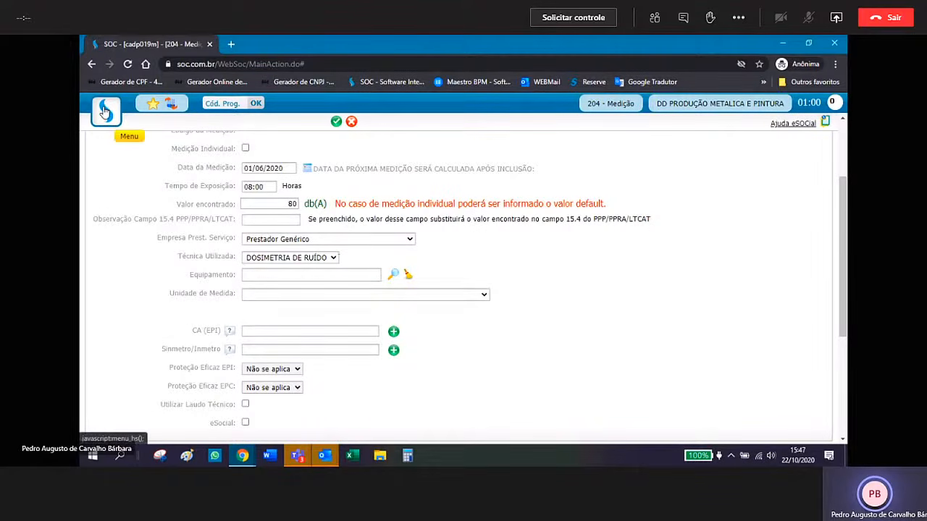
click(105, 111)
mouse_move(123, 156)
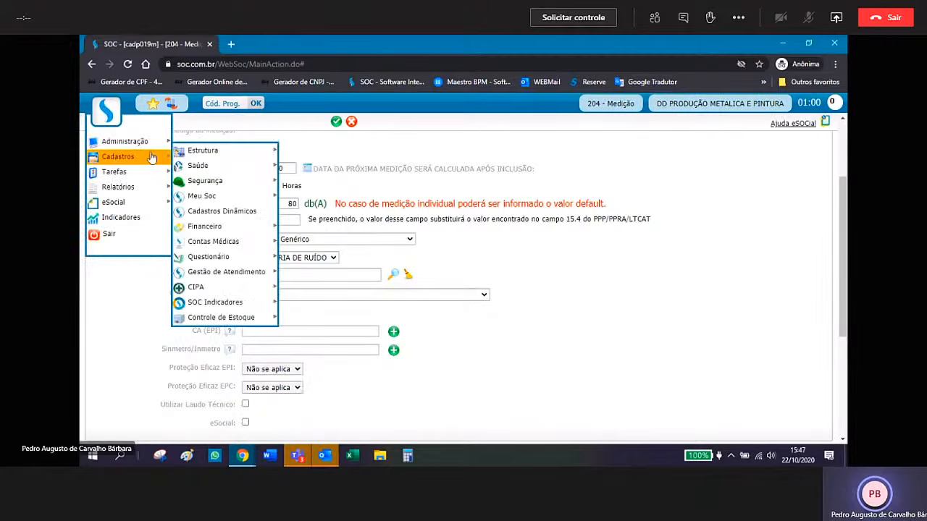
mouse_move(179, 155)
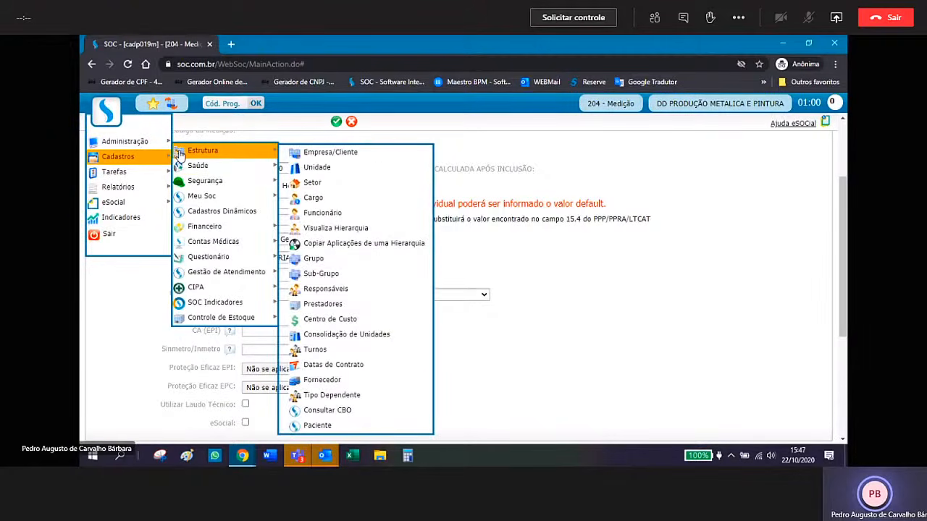
mouse_move(213, 184)
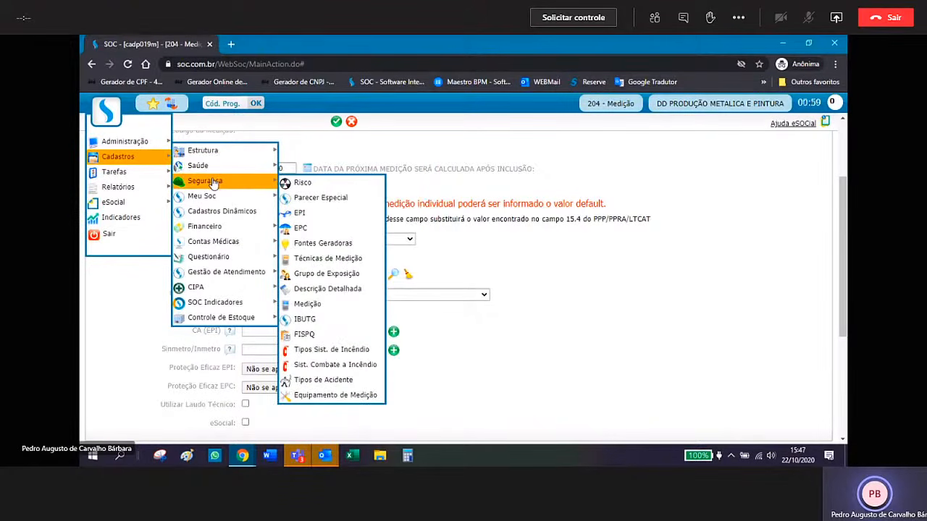
click(355, 262)
- Search the measurement techniques for "dosimetria" and open the DOSIMETRIA DE RUÍDO record
click(308, 150)
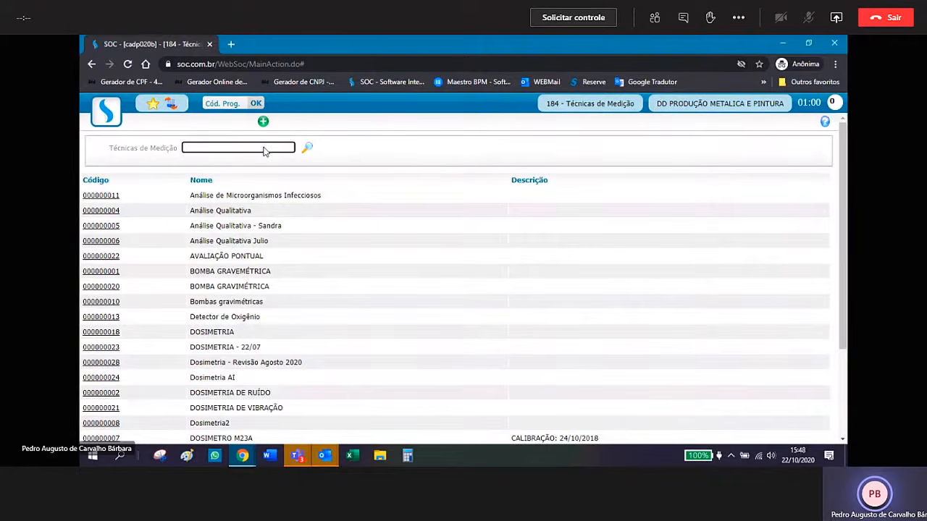
text(dosimetria)
key(Return)
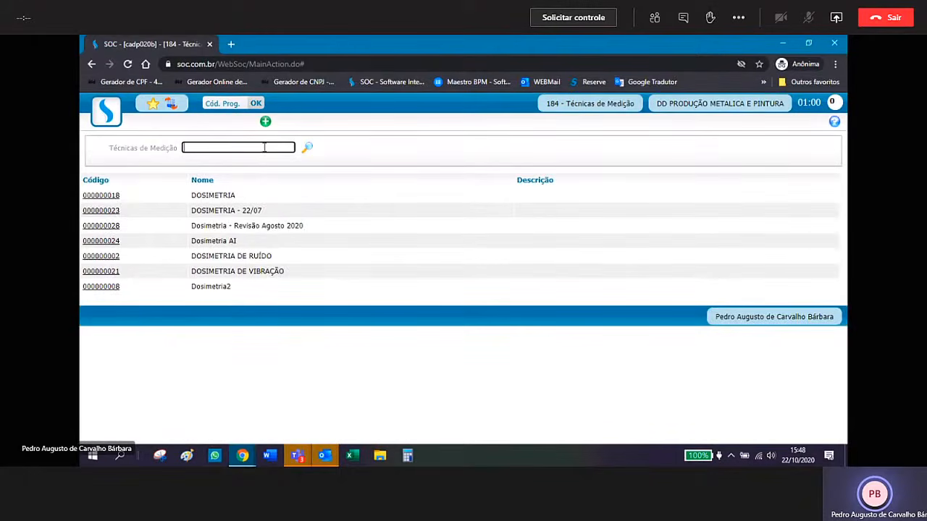
click(110, 258)
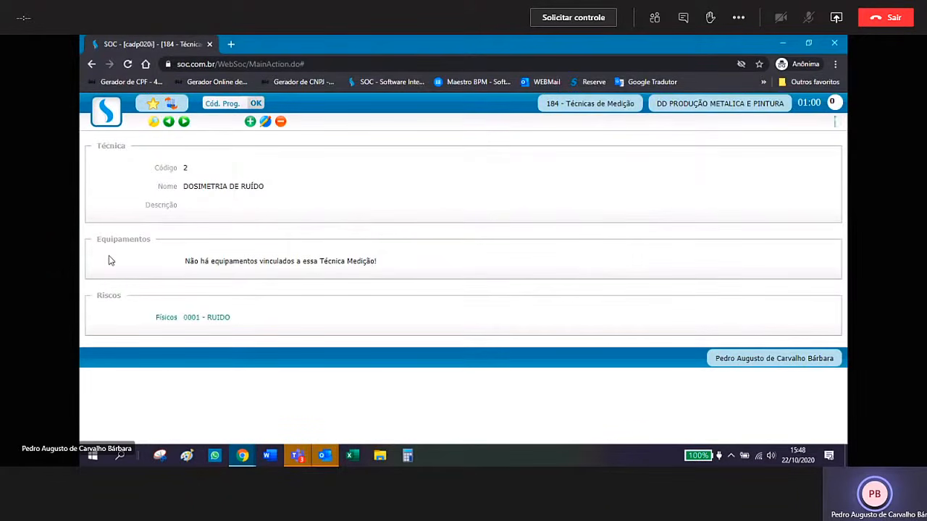
- Unlink the 0001 - RUIDO risk from DOSIMETRIA DE RUÍDO, link the equipment Dosímetro - SOC+, and save the technique
click(265, 122)
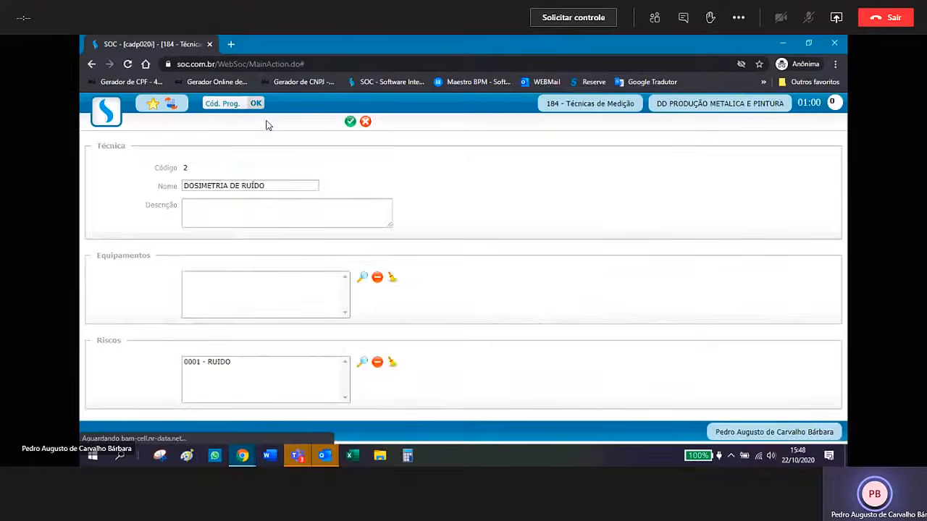
click(240, 362)
click(377, 362)
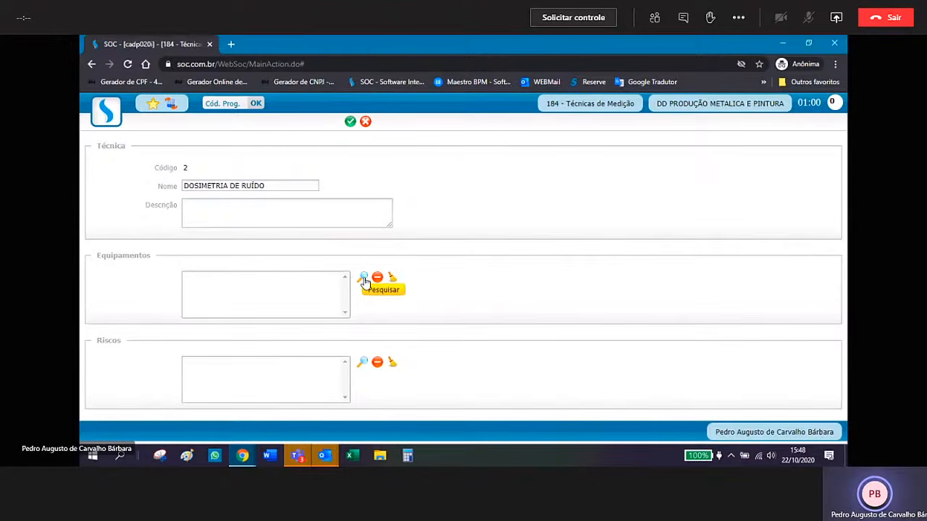
click(363, 279)
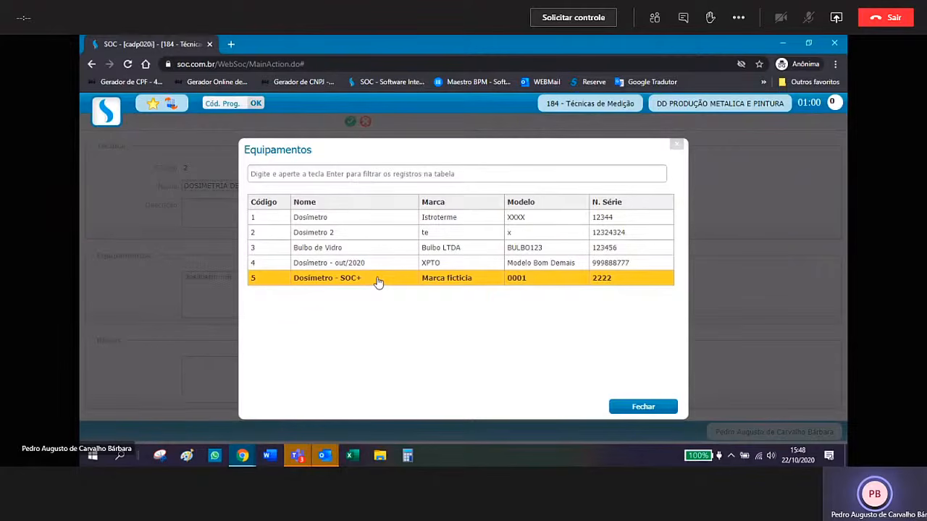
click(634, 409)
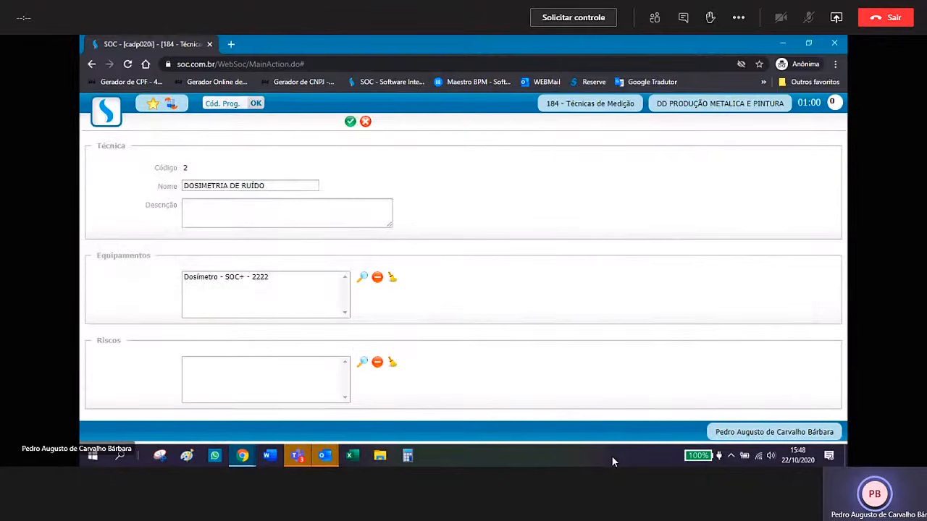
click(351, 123)
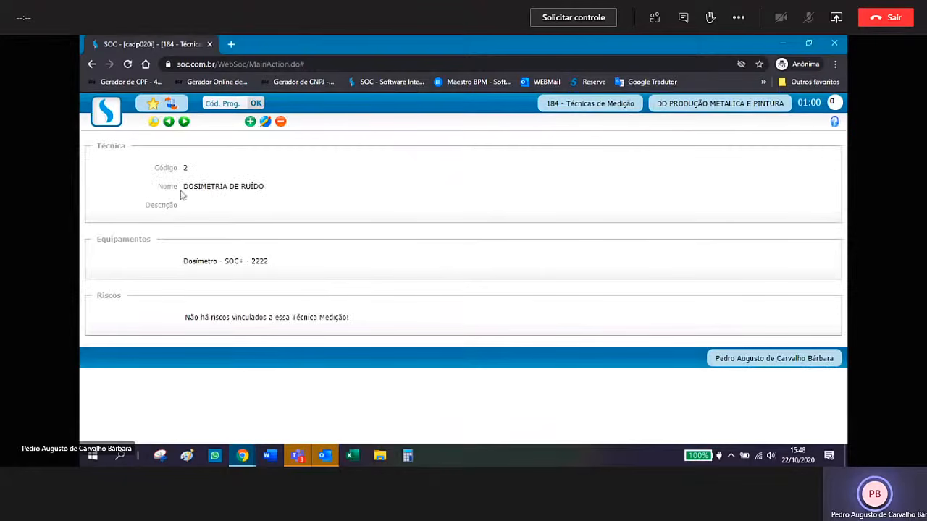
- In Grupo de Exposição, open the 0001 - RUIDO risk characteristics for the SOLDADOR position in EDIFICIO TORRE 02 / OBRA
click(105, 120)
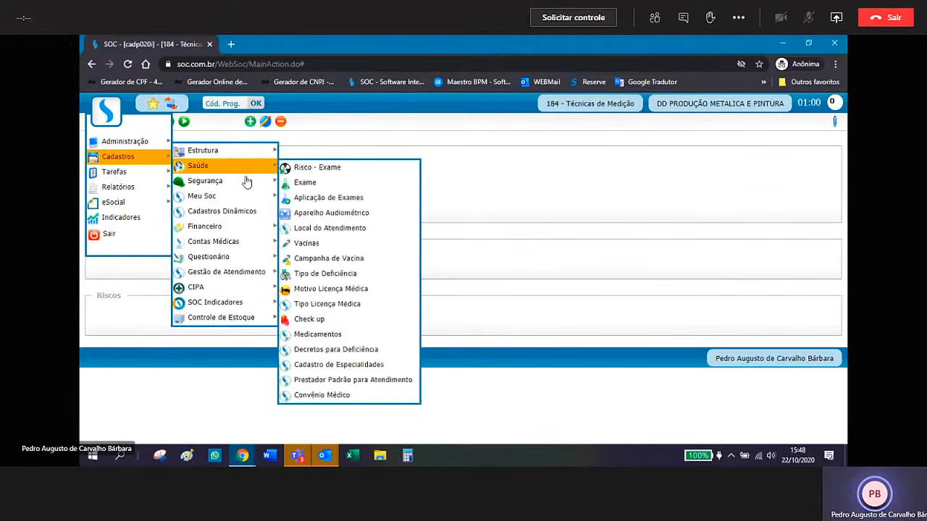
mouse_move(217, 181)
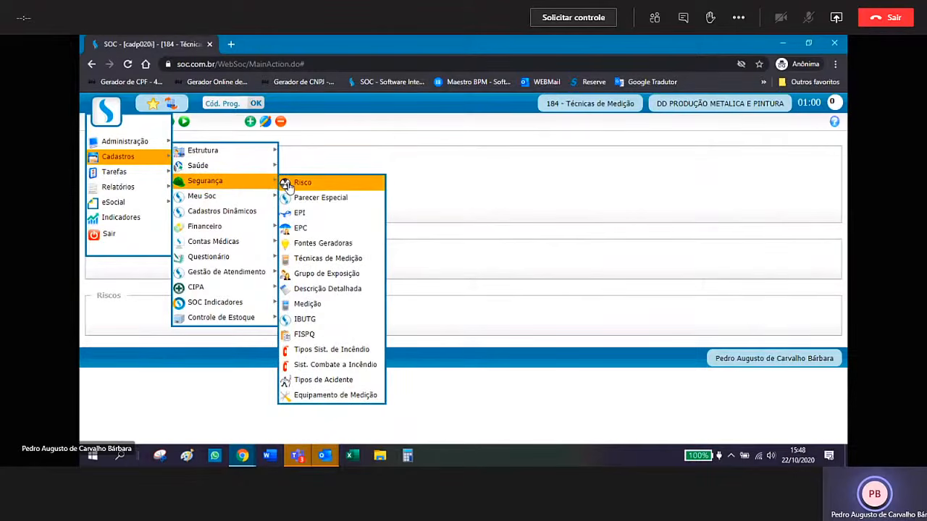
click(374, 275)
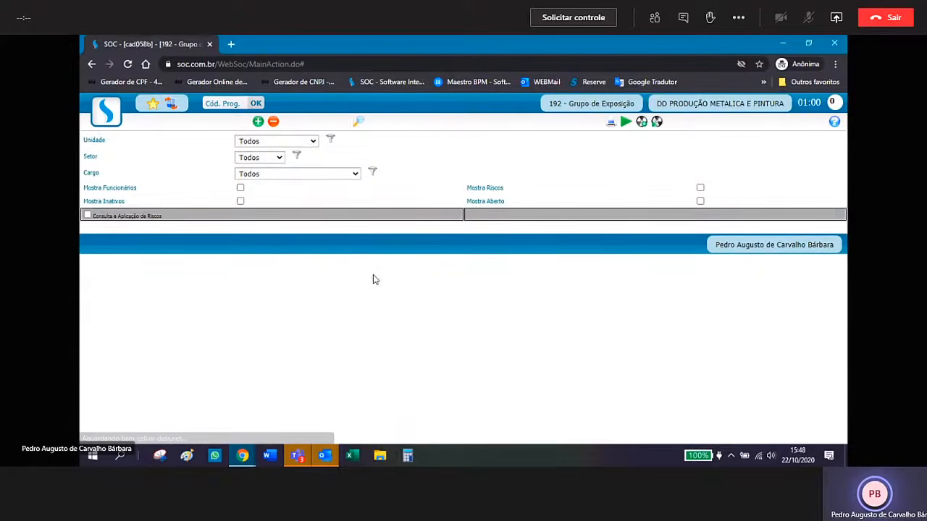
click(88, 216)
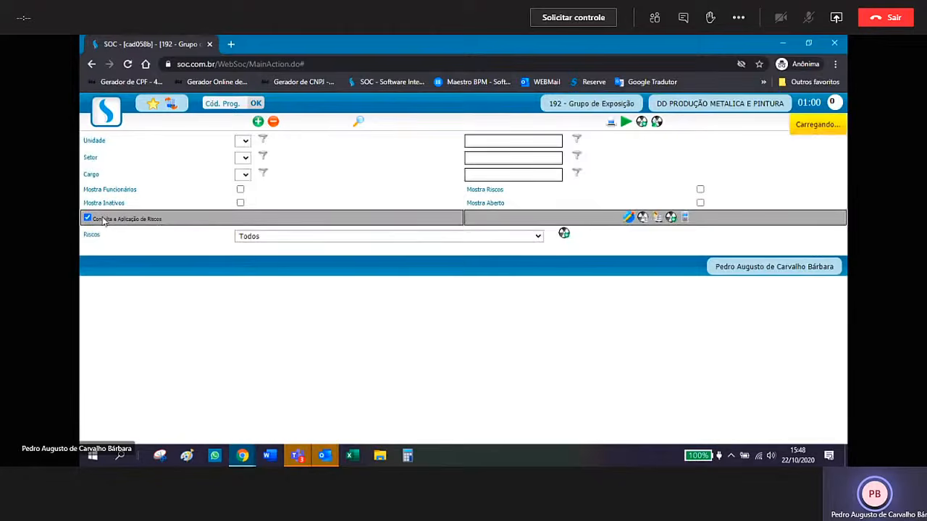
click(384, 237)
click(370, 259)
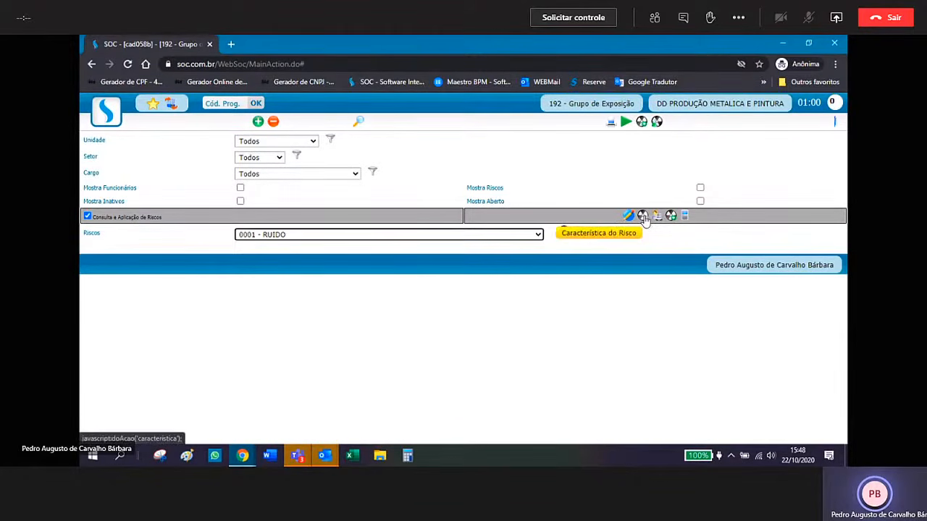
click(643, 217)
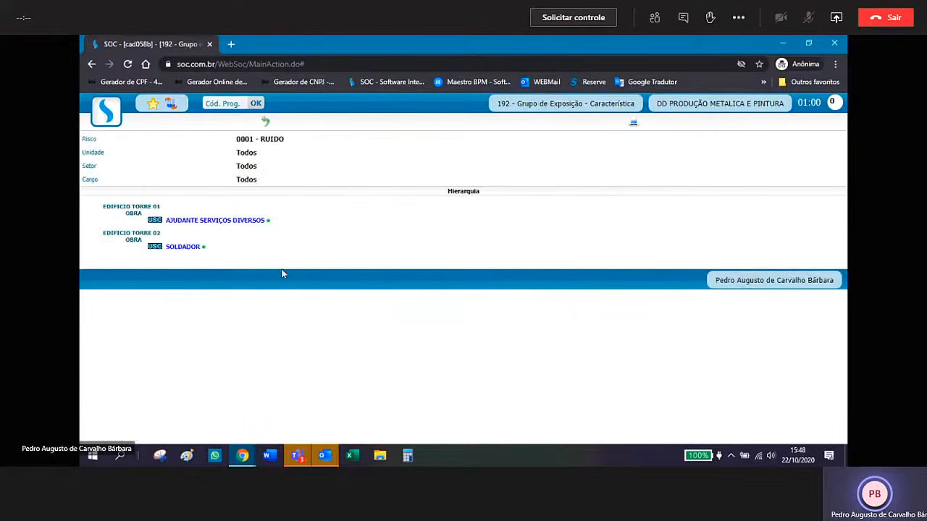
click(155, 247)
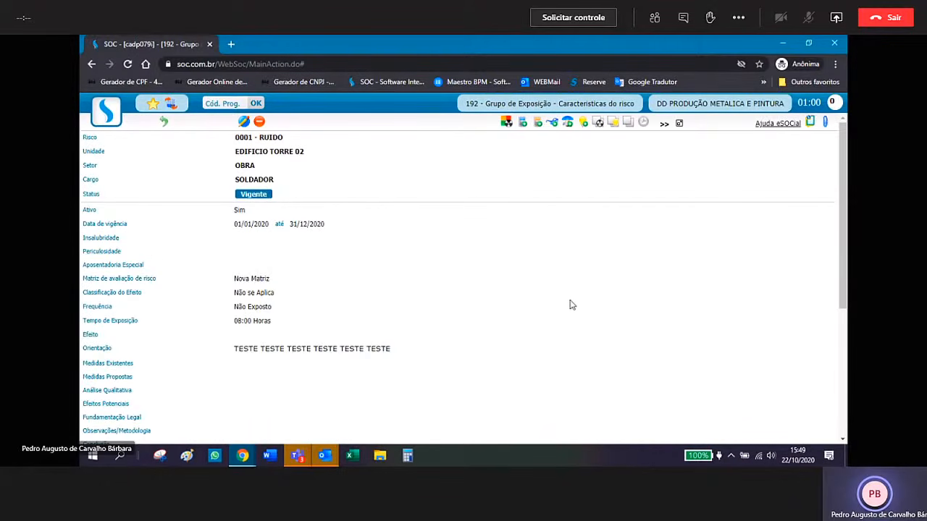
- Add a new RUIDO measurement with Data da Medição 01/06/2020, Tempo de Exposição 08:00 and Valor encontrado 80 db(A)
click(523, 124)
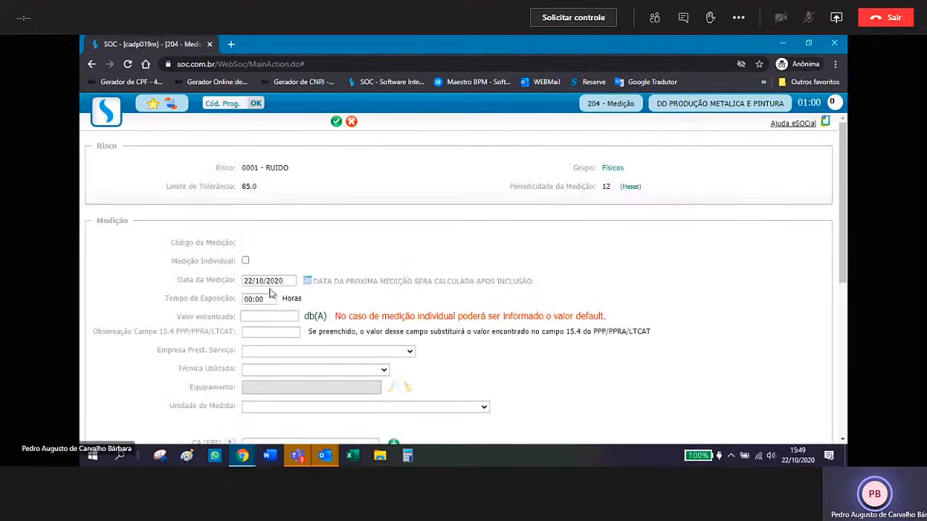
drag(263, 280, 228, 287)
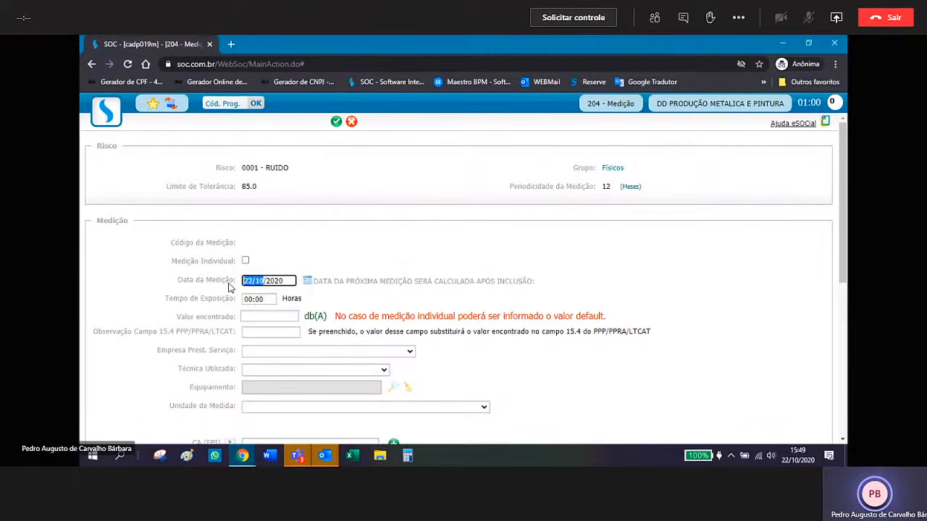
text(01)
key(Tab)
text(800)
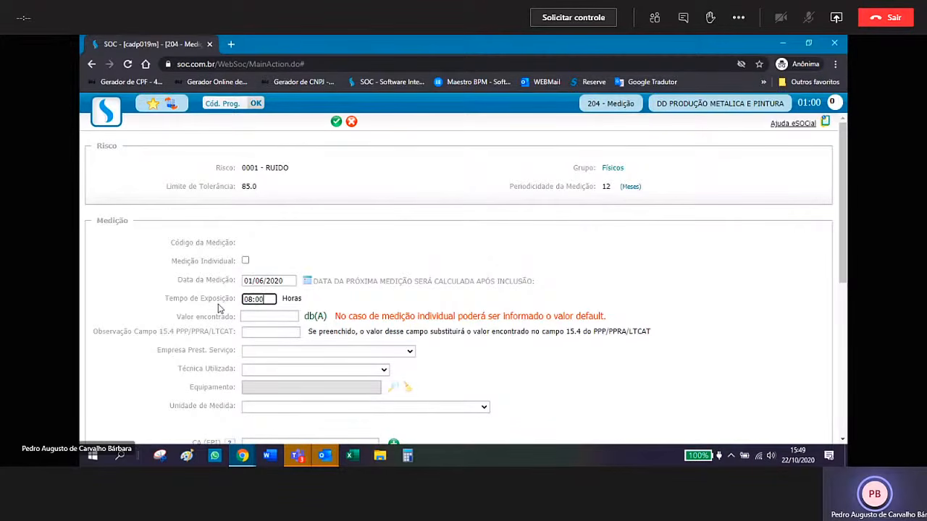
click(257, 317)
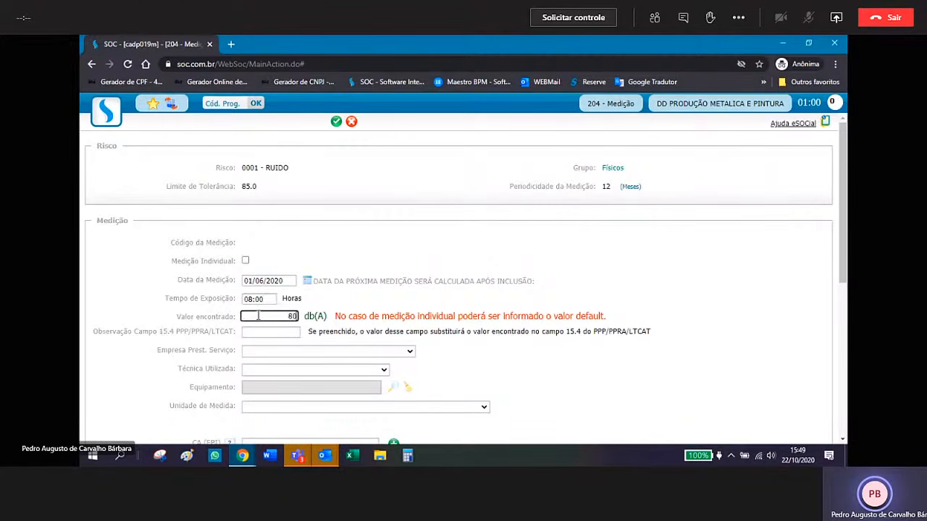
- Set the measurement's service provider to Prestador Genérico and its technique to DOSIMETRIA DE RUÍDO
scroll(258, 316, down, 1)
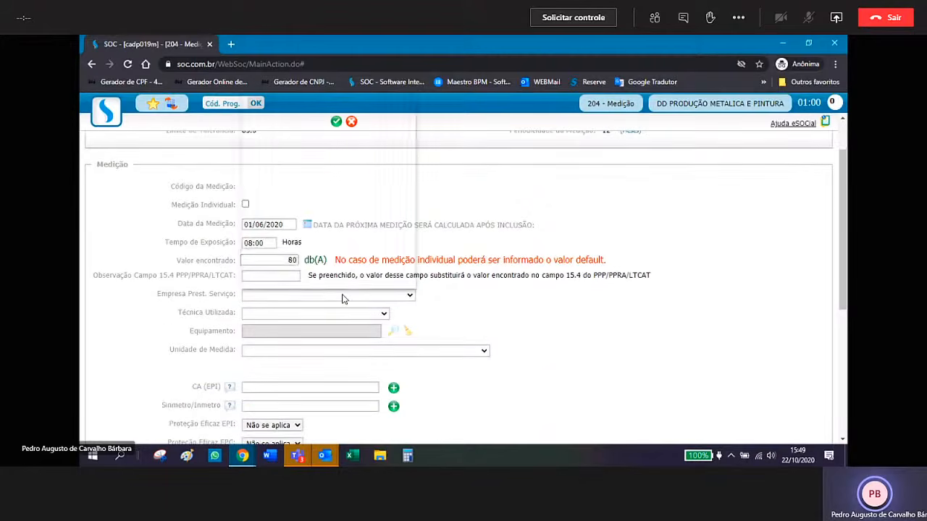
click(340, 294)
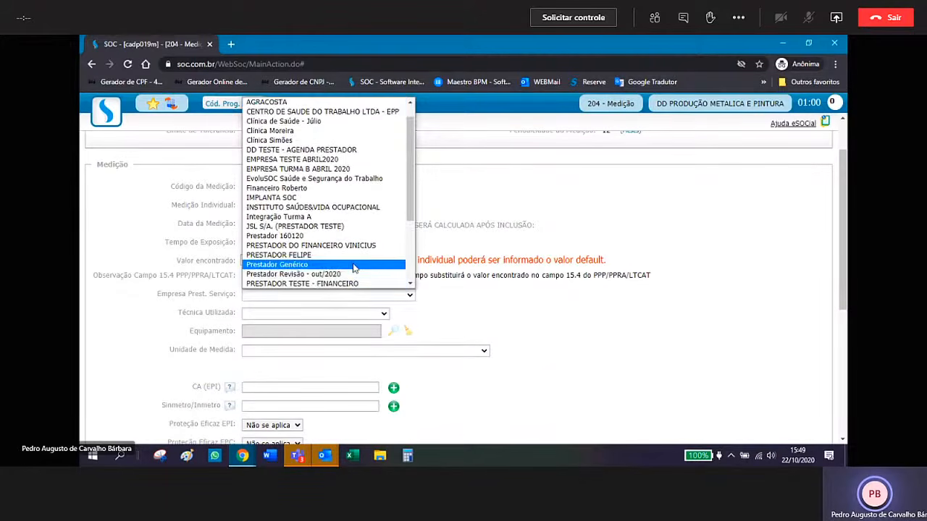
click(350, 265)
click(384, 315)
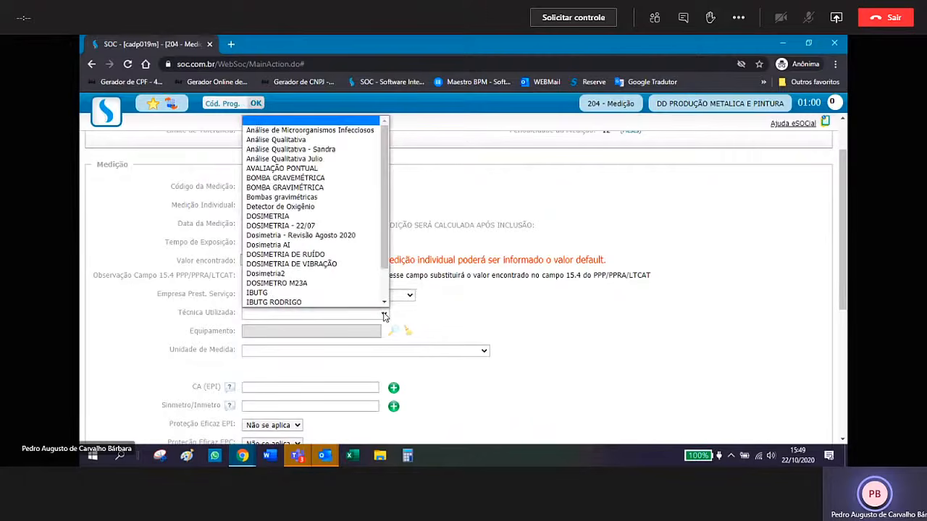
click(366, 255)
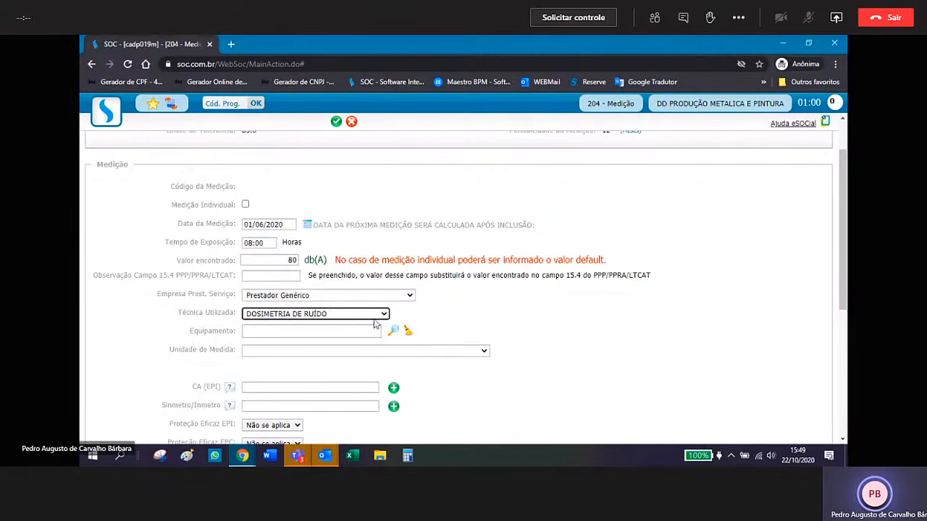
- Select Dosímetro - SOC+ as the measurement's equipment and Decibel (A) (dB(A)) as its Unidade de Medida
click(394, 332)
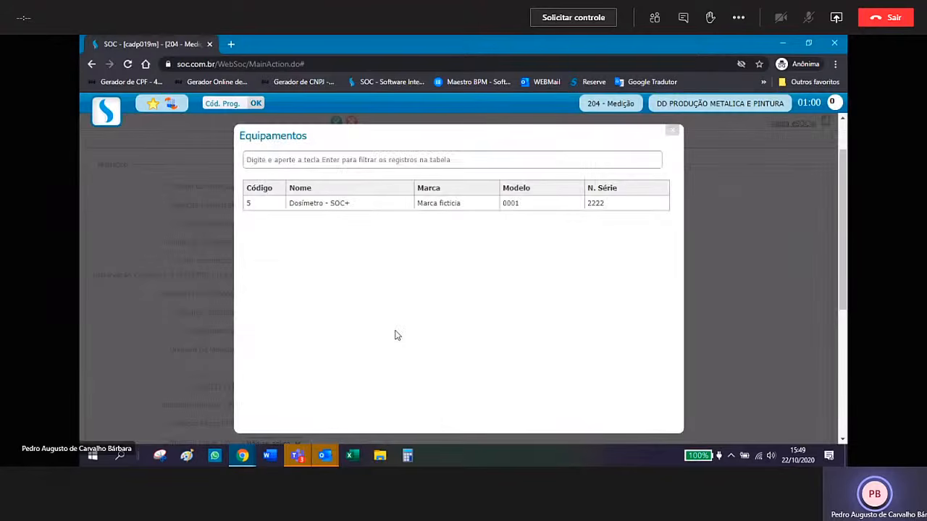
click(371, 208)
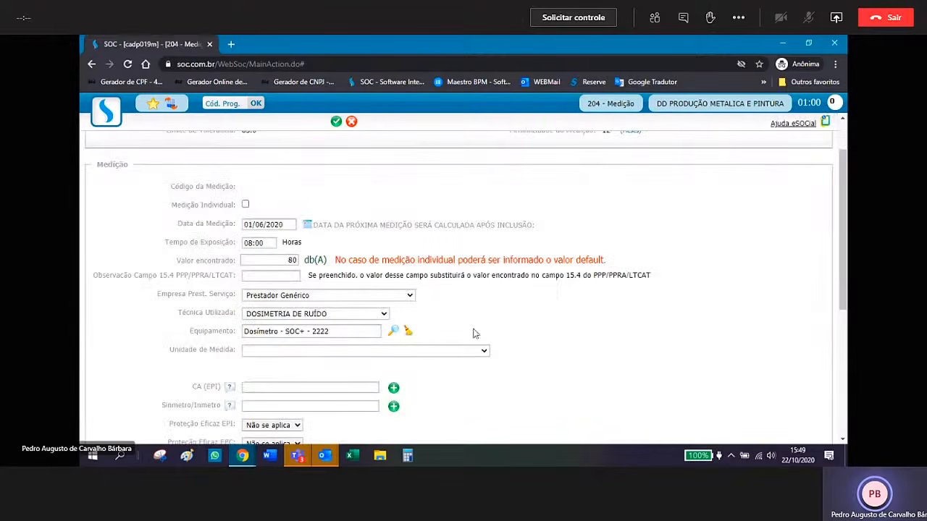
click(485, 352)
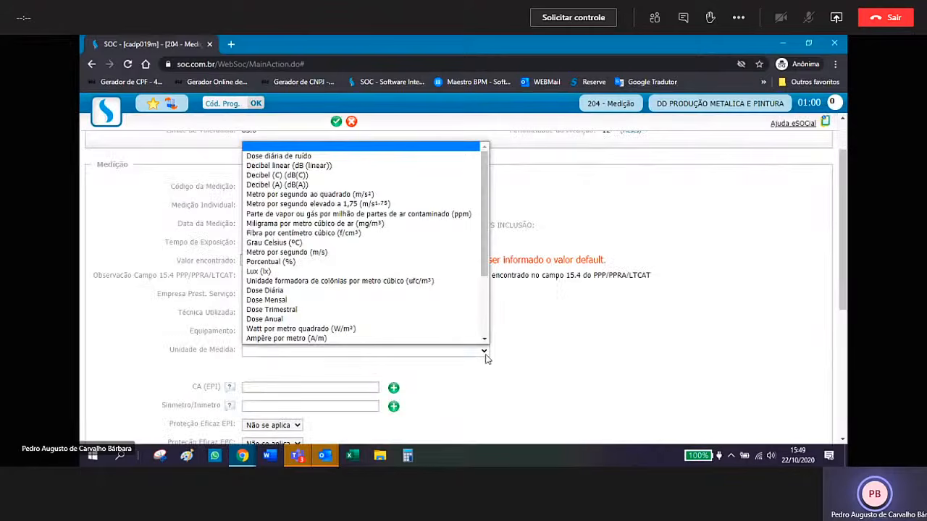
scroll(326, 206, down, 1)
click(330, 179)
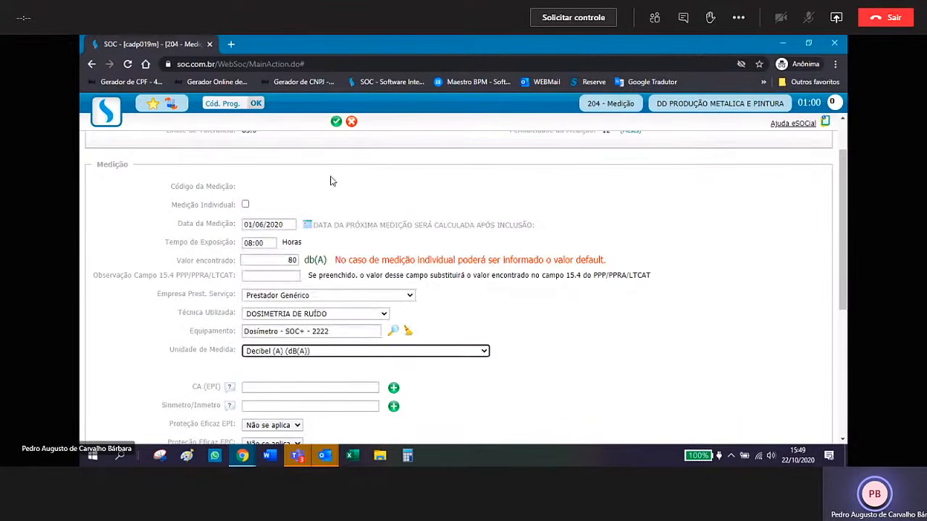
- Link CA 7777, PROTETOR AURICULAR - D, as the noise measurement's CA (EPI), accepting the link despite its absence from the risk characteristics
scroll(624, 218, down, 1)
scroll(625, 217, down, 4)
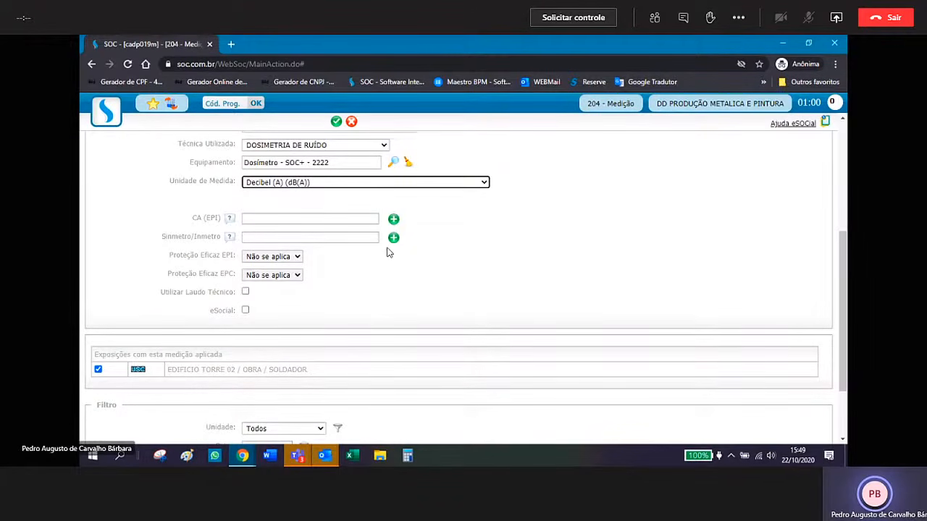
scroll(495, 283, up, 3)
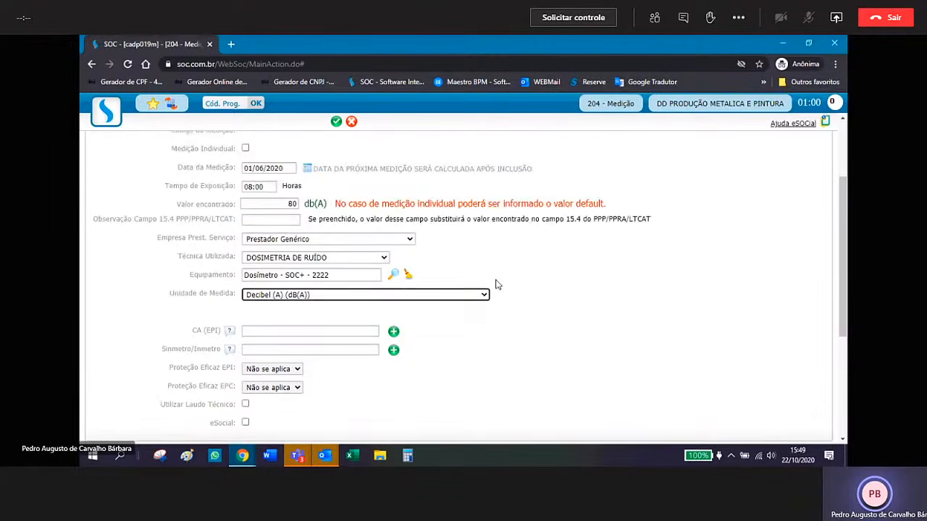
click(393, 332)
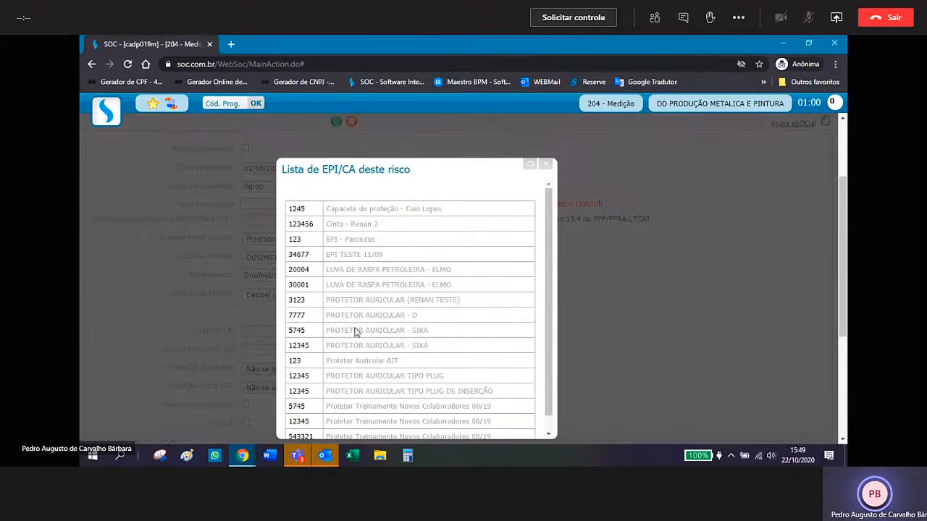
click(297, 319)
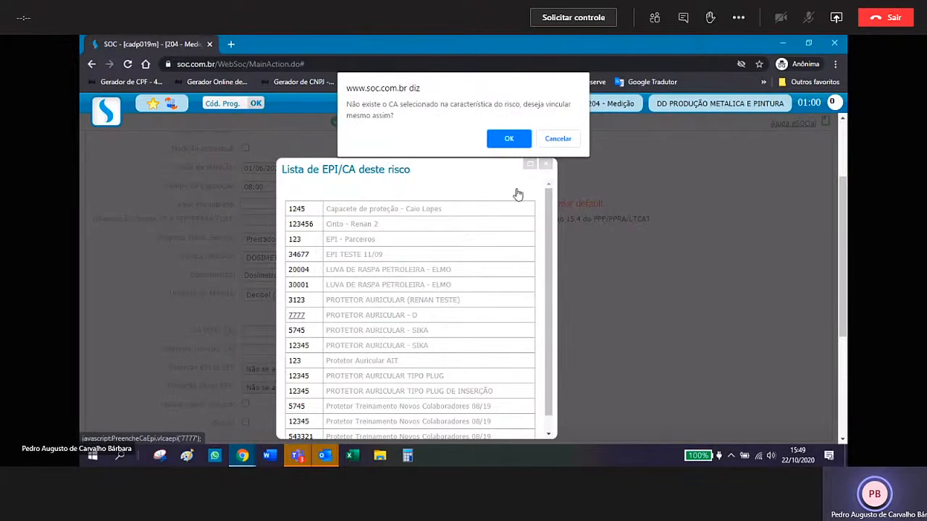
click(509, 139)
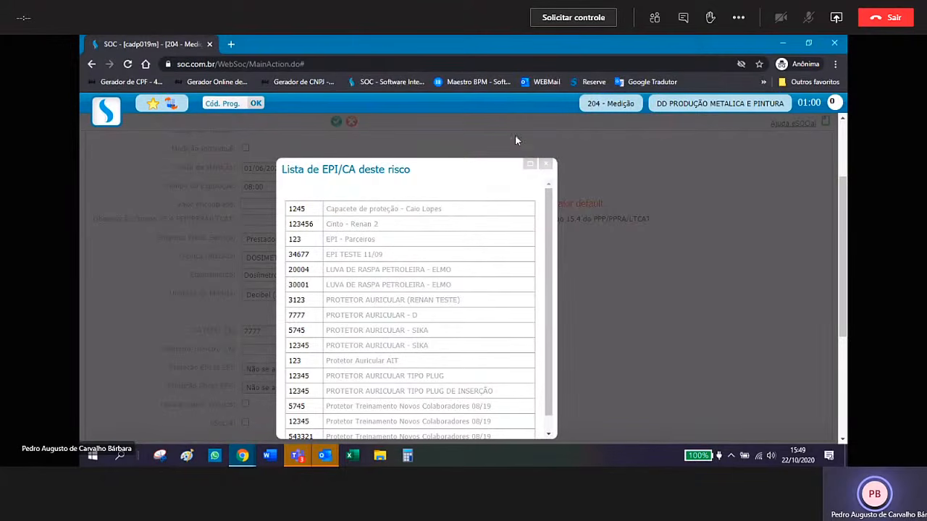
click(548, 164)
scroll(555, 311, down, 1)
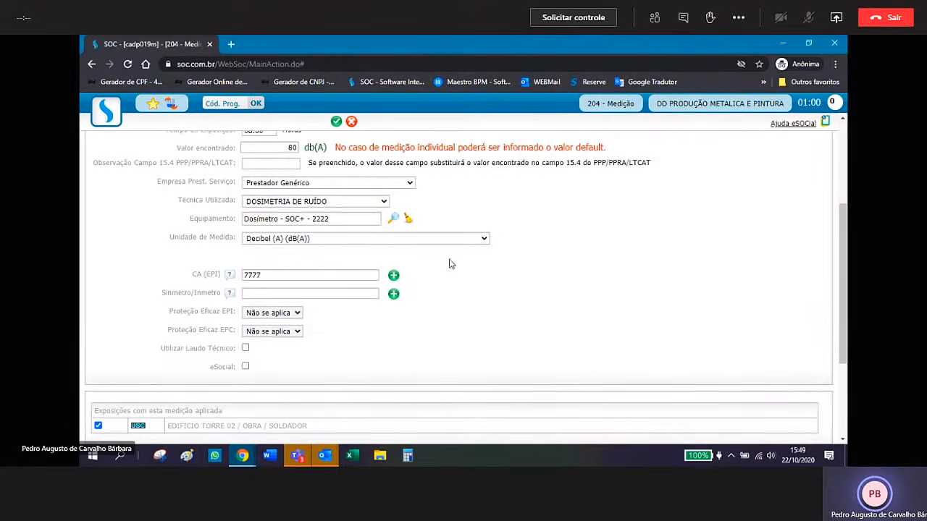
- Save the RUIDO measurement, acknowledge the alert and review the saved record
scroll(442, 257, up, 1)
scroll(441, 257, up, 2)
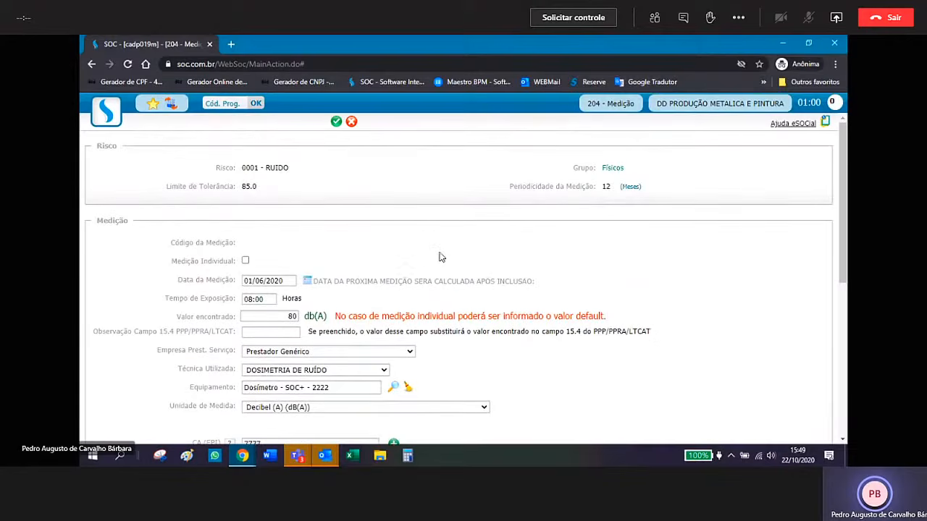
click(336, 122)
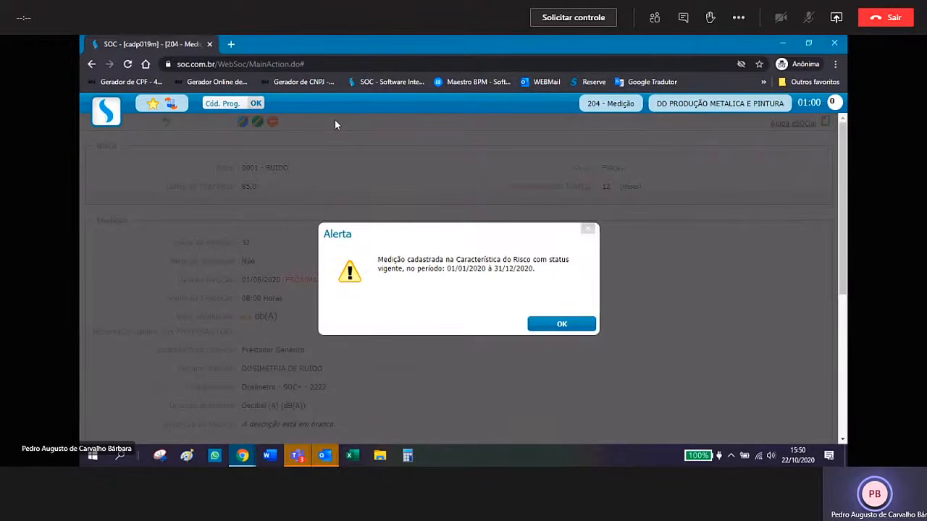
click(556, 328)
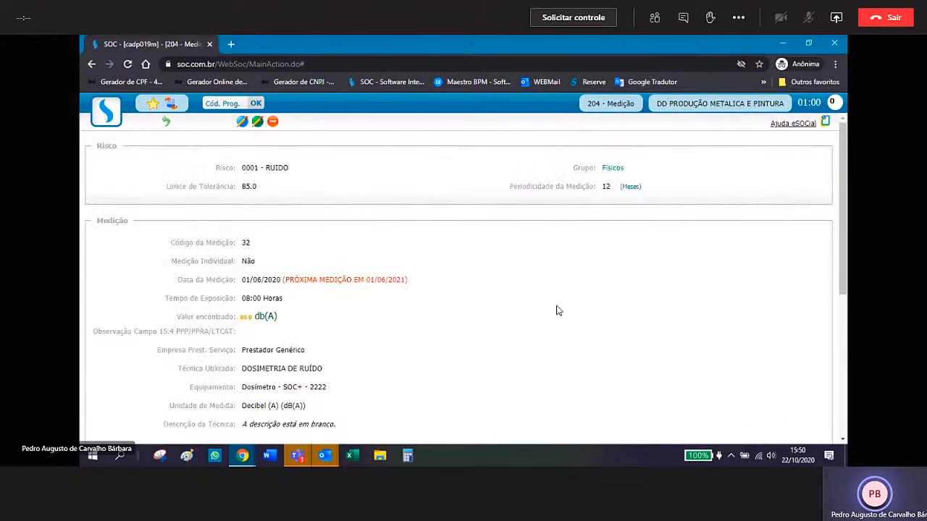
scroll(556, 311, down, 4)
scroll(456, 265, up, 5)
- Return to the RUIDO risk characteristics for SOLDADOR and check the registered measurement under Medições
click(167, 127)
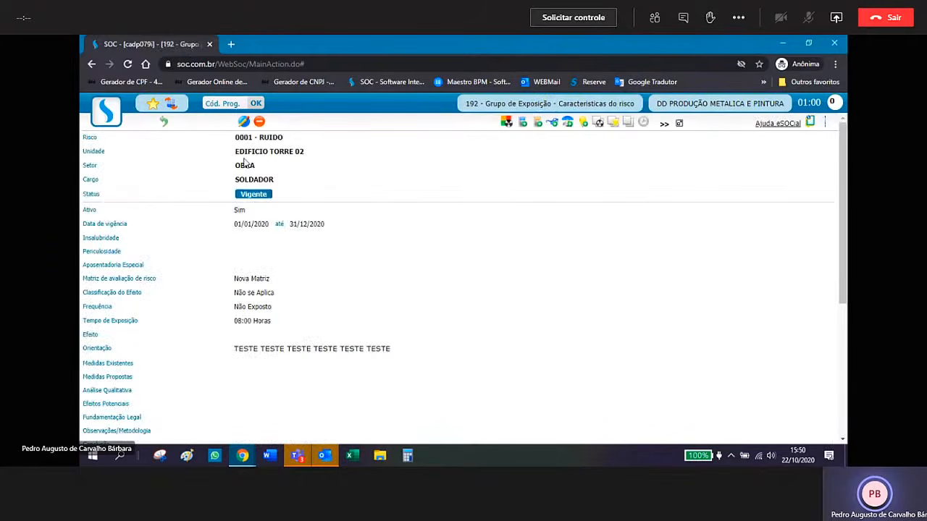
scroll(420, 307, down, 3)
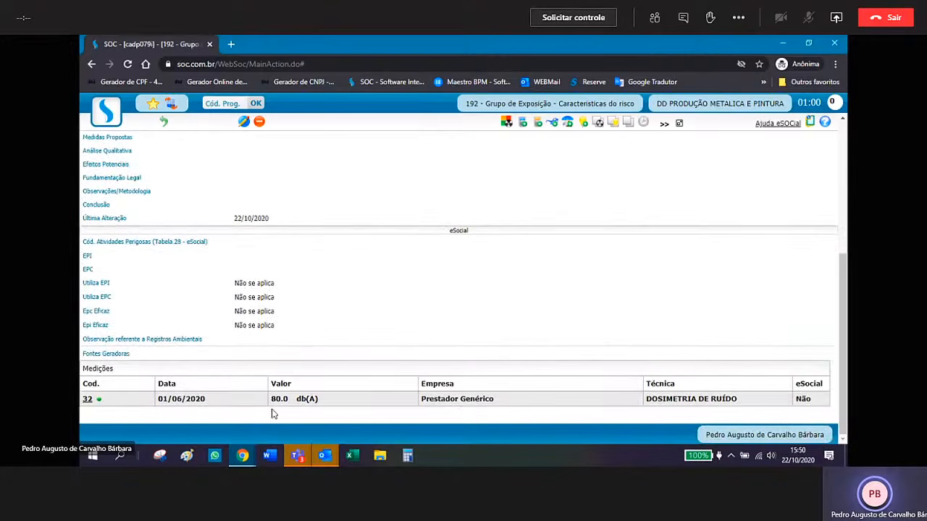
mouse_move(100, 403)
scroll(615, 294, up, 5)
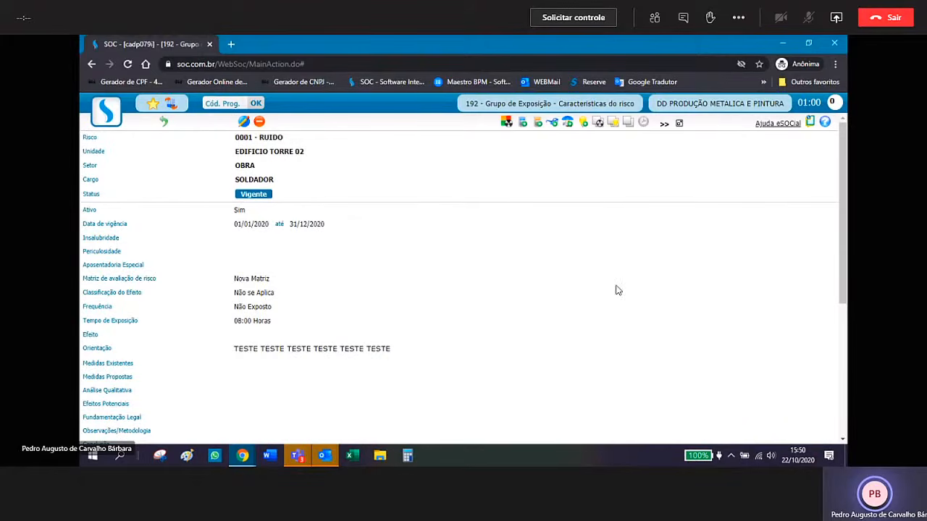
- Back in Grupo de Exposição, apply the 0002 - CALOR risk to SOLDADOR in EDIFICIO TORRE 02 / OBRA at USC level and save
click(166, 127)
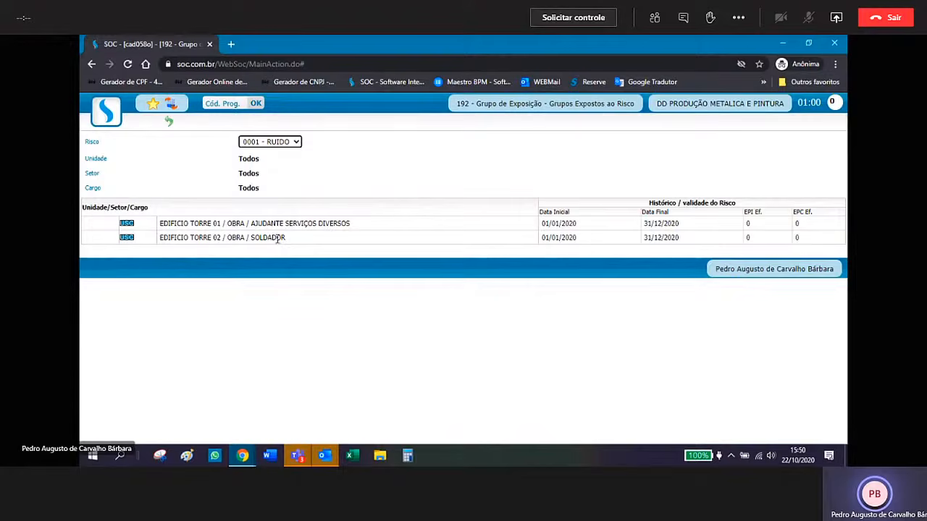
click(168, 127)
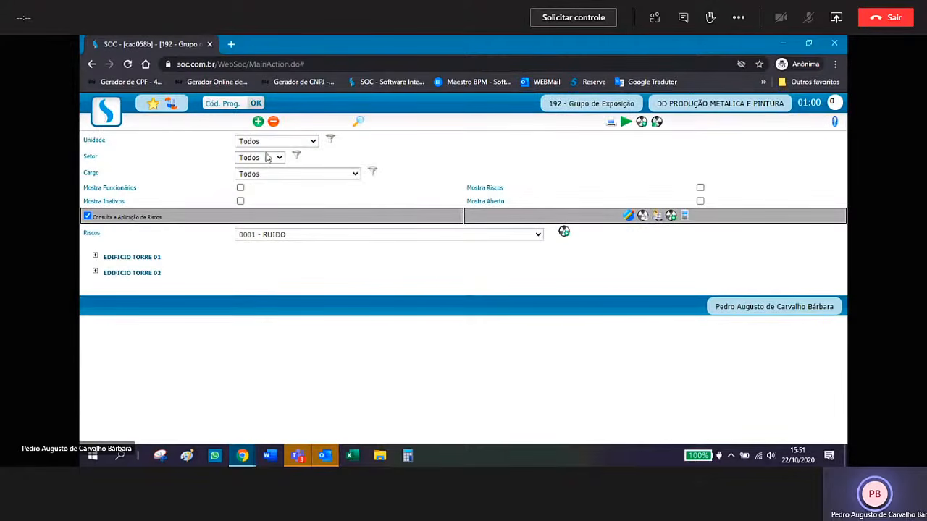
click(538, 235)
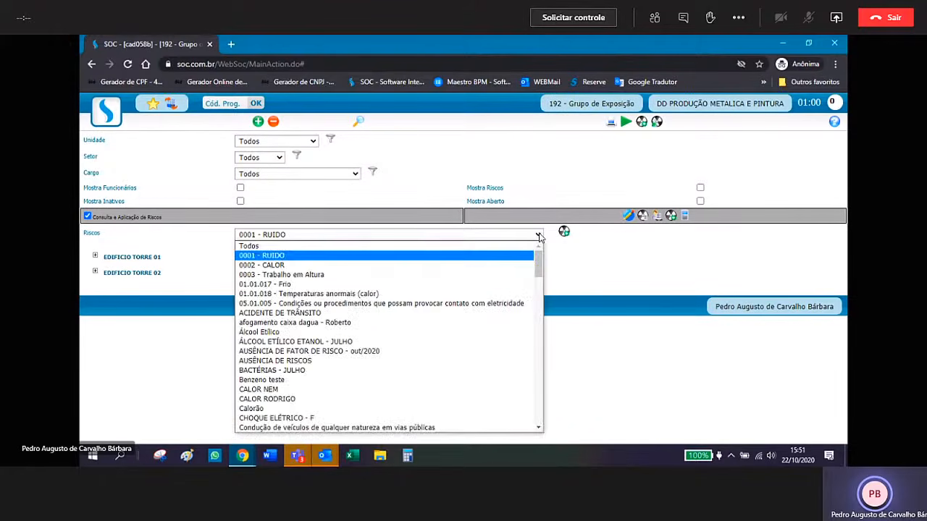
click(509, 265)
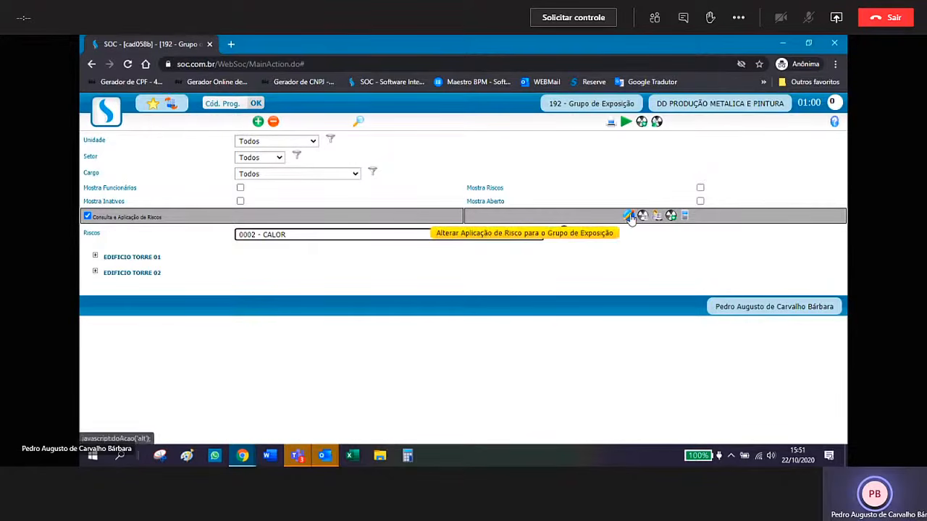
click(629, 217)
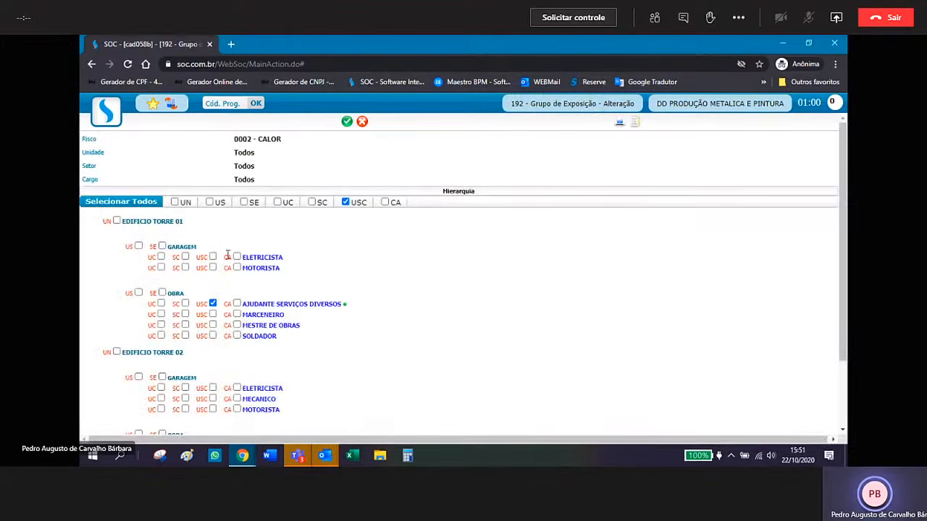
scroll(283, 278, down, 3)
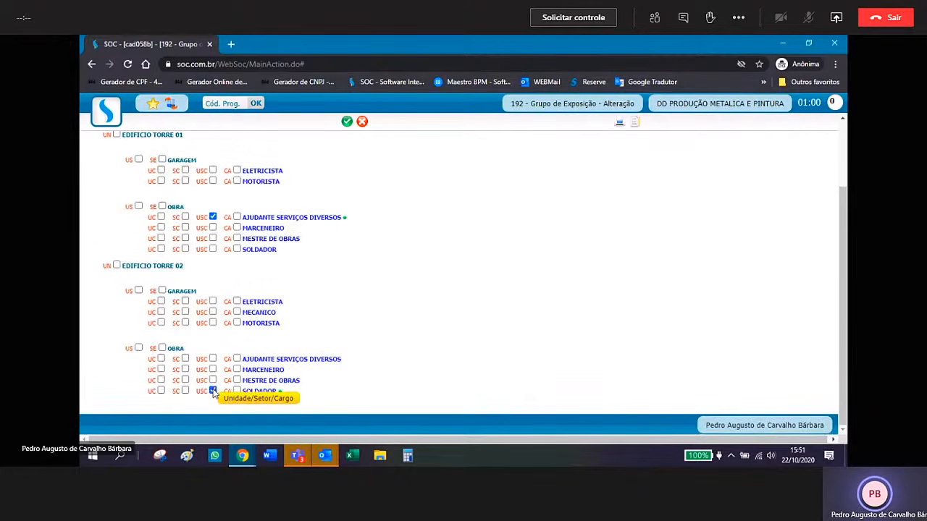
click(346, 122)
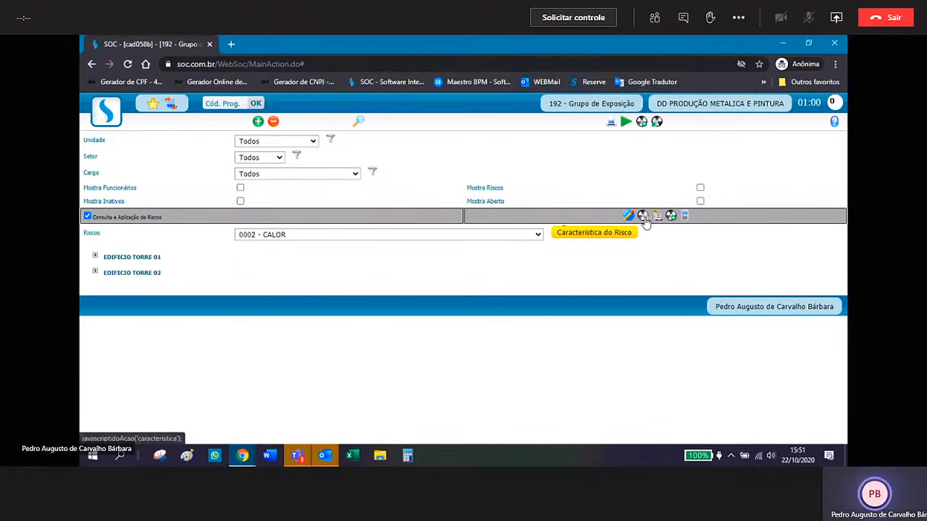
- Save CALOR characteristics for SOLDADOR in EDIFICIO TORRE 02, with Data de vigência 01/01/2019 até 31/12/2019 and Tempo de Exposição 09:00
click(643, 219)
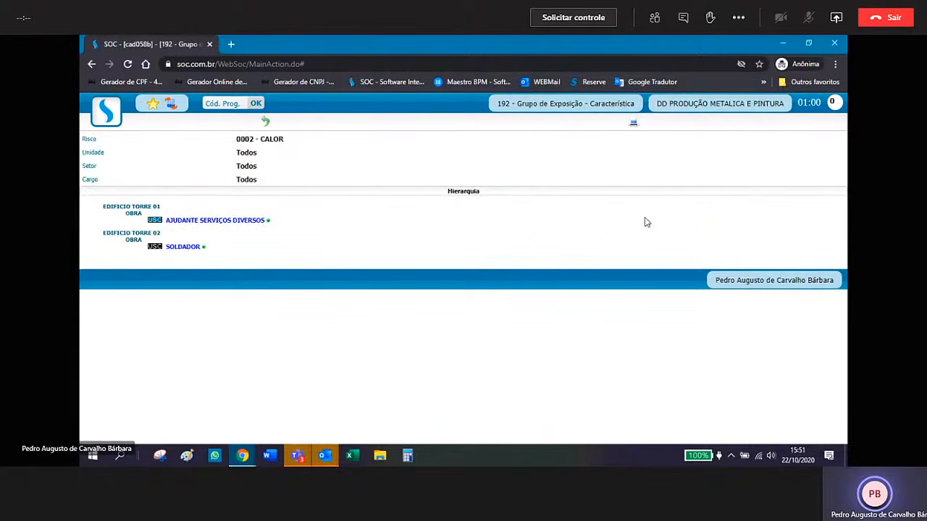
click(156, 247)
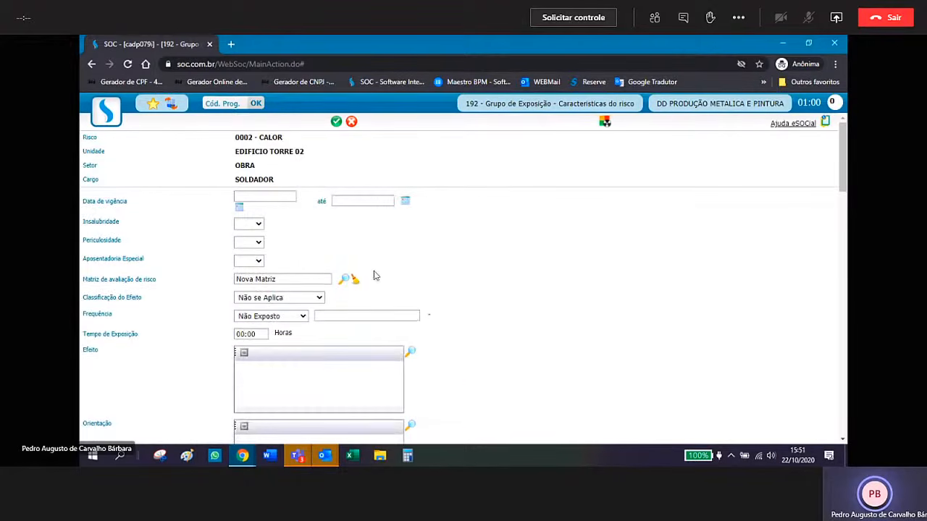
click(282, 196)
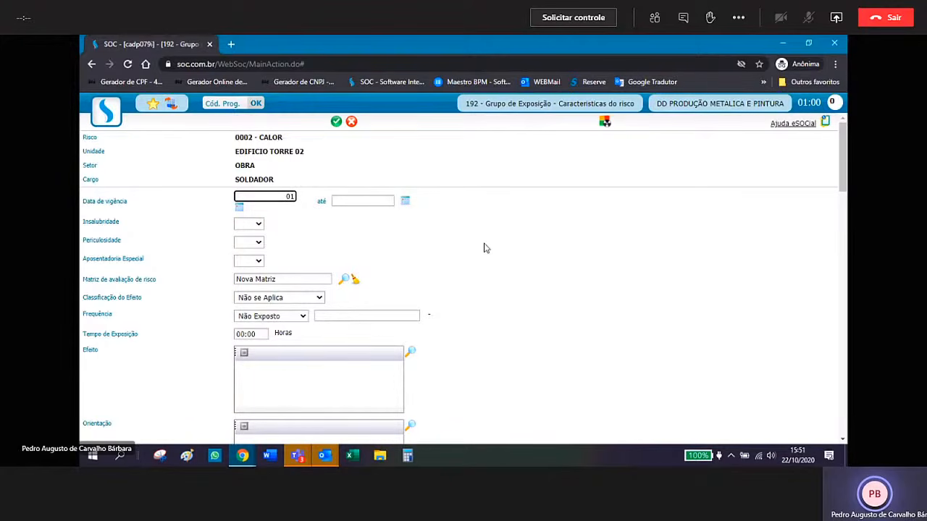
text(/01/2019)
key(Tab)
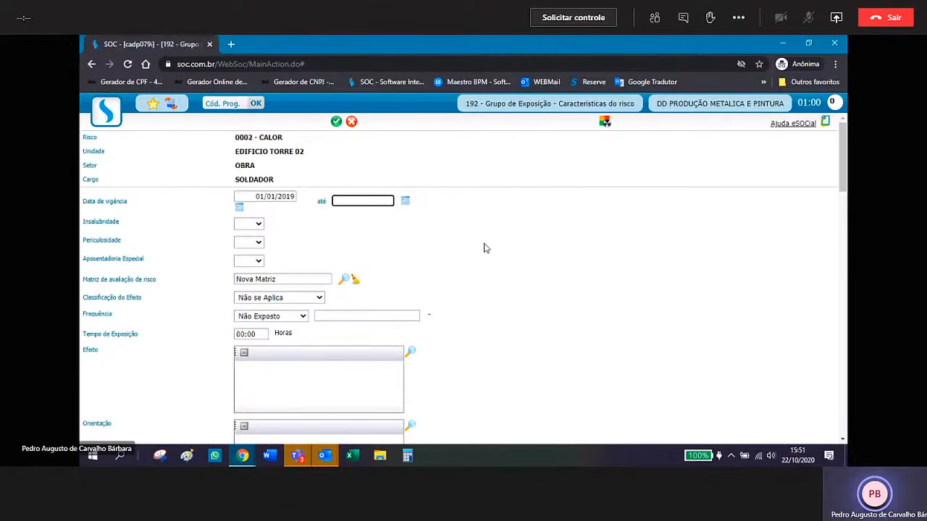
text(31/12/2019)
click(263, 334)
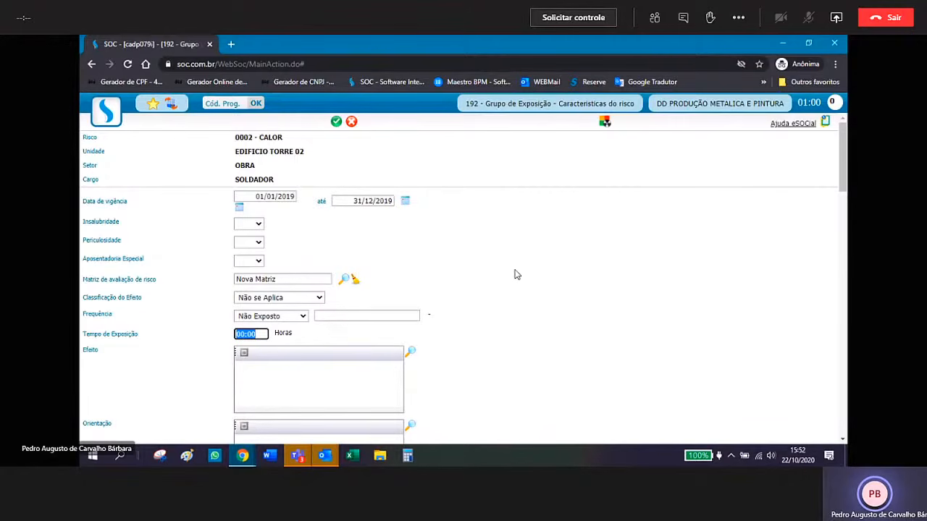
text(0900)
click(336, 124)
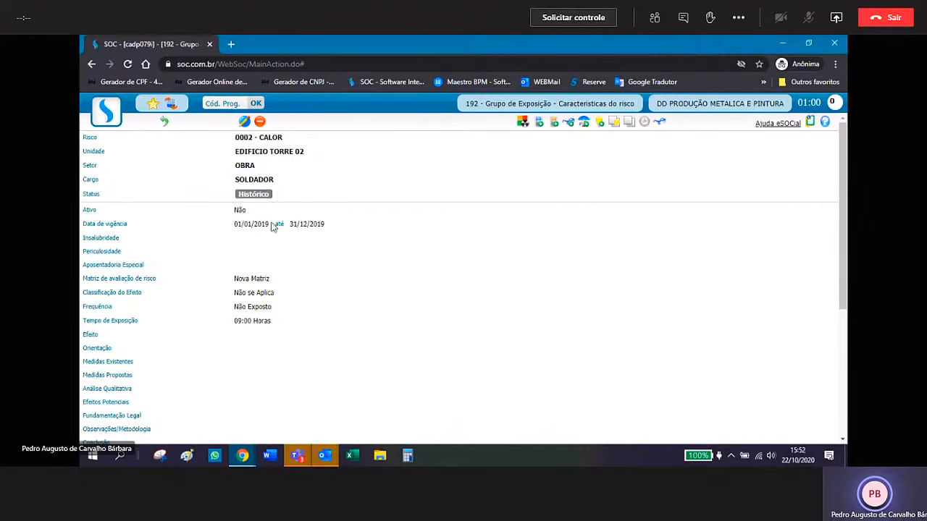
- Check the CALOR validity period and examine the USC marker beside SOLDADOR in the characteristics hierarchy
drag(233, 224, 336, 227)
click(344, 225)
click(165, 123)
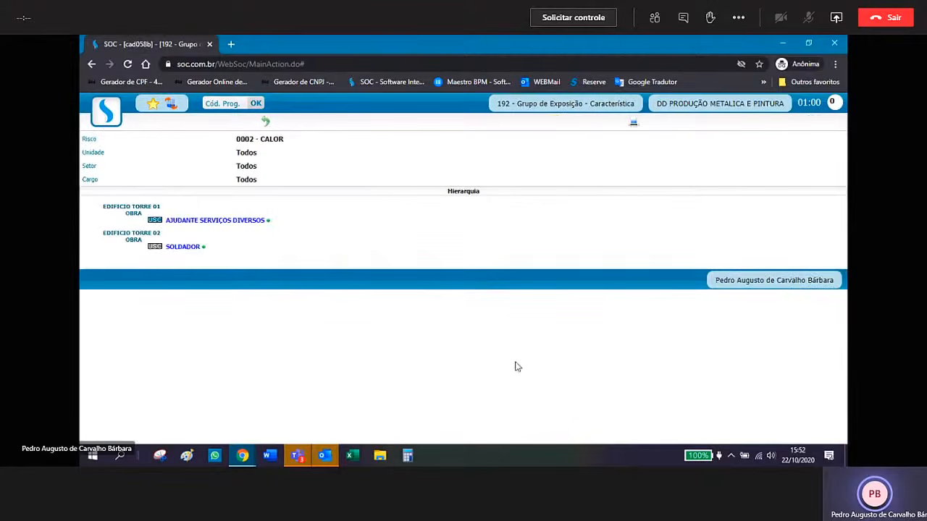
key(ctrl+plus)
key(ctrl+plus)
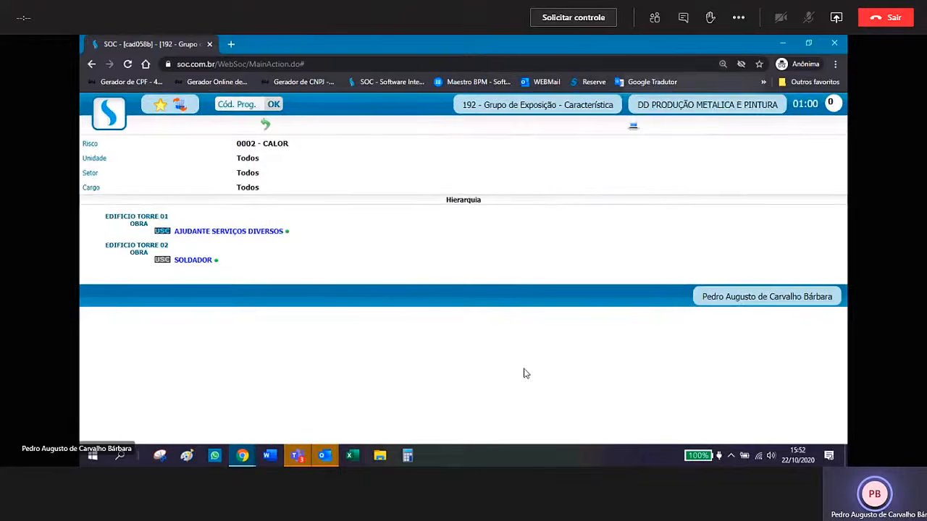
key(ctrl+plus)
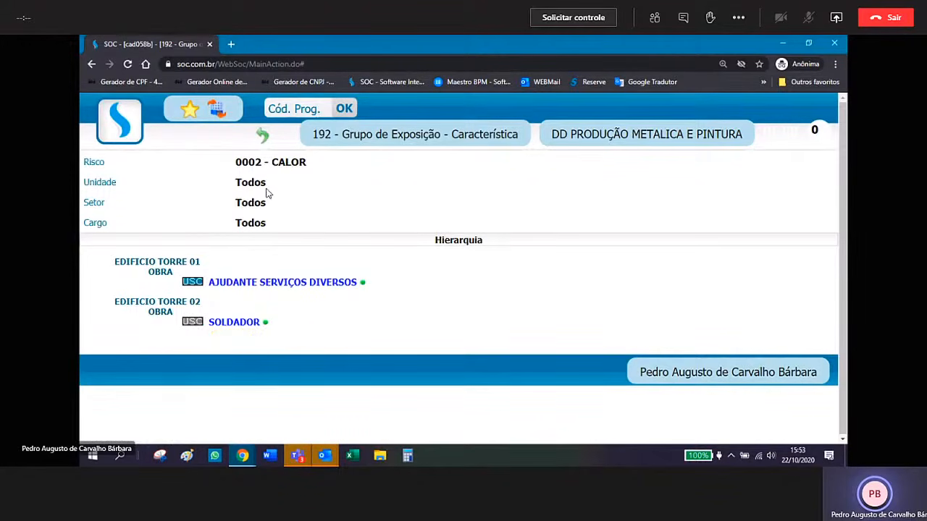
- Open the 0001 - RUIDO characteristics for SOLDADOR in EDIFICIO TORRE 02 and view the current version from Históricos e Projeções
click(265, 138)
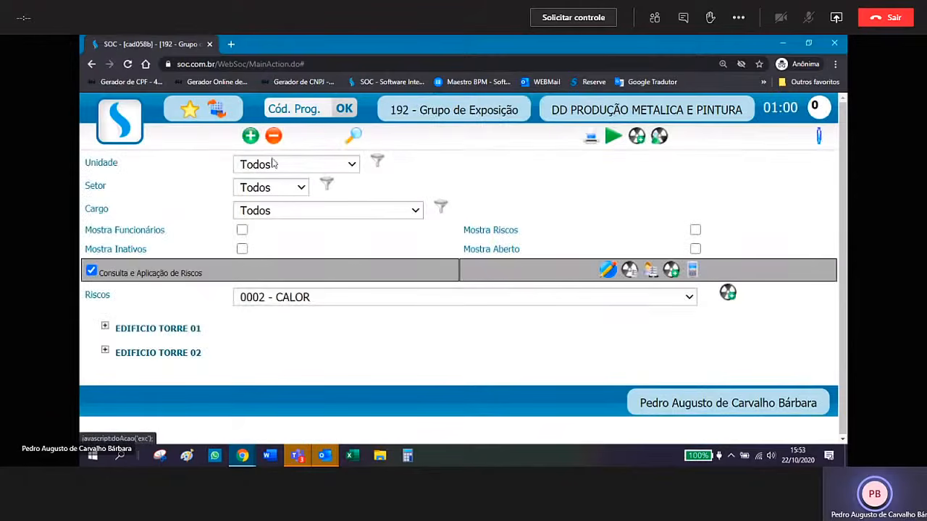
click(626, 298)
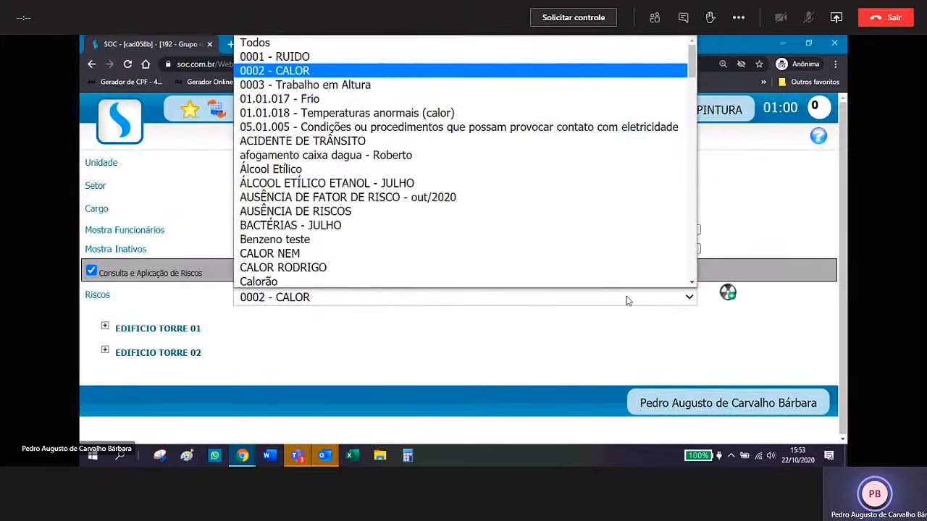
click(347, 58)
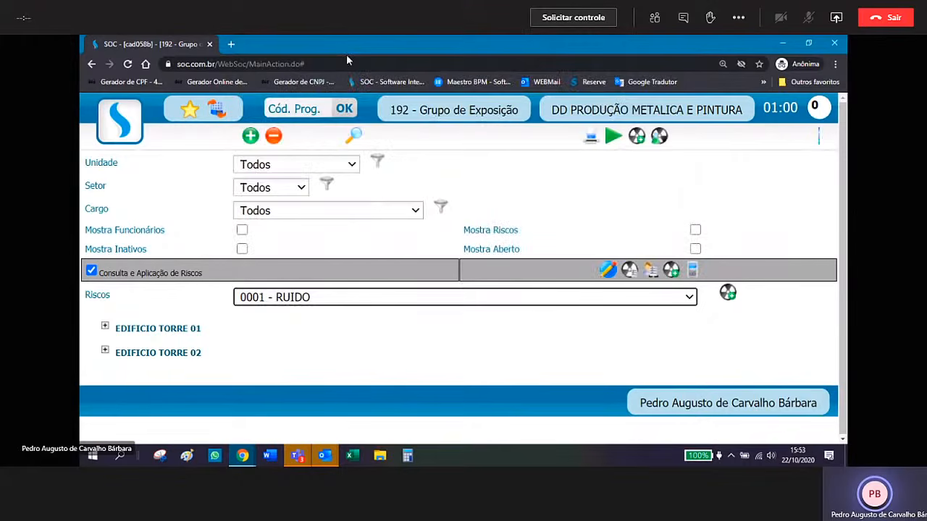
click(631, 271)
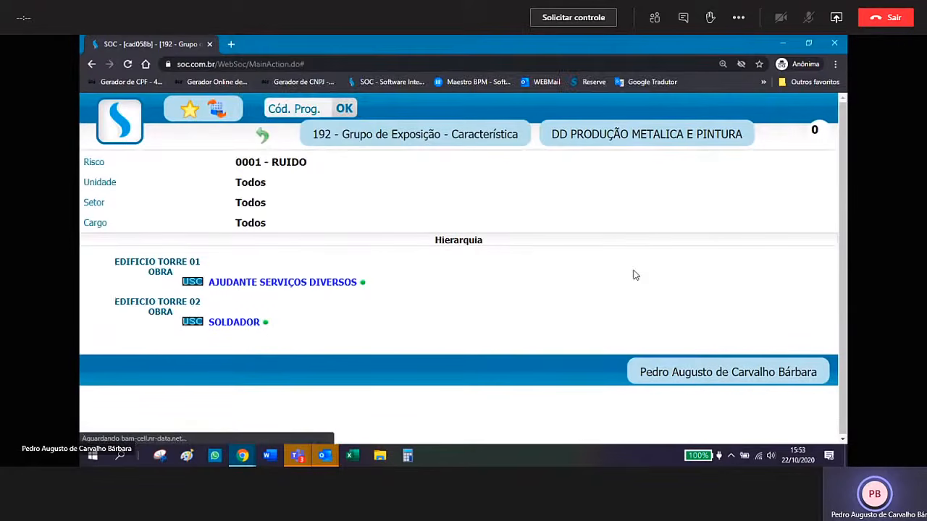
click(193, 324)
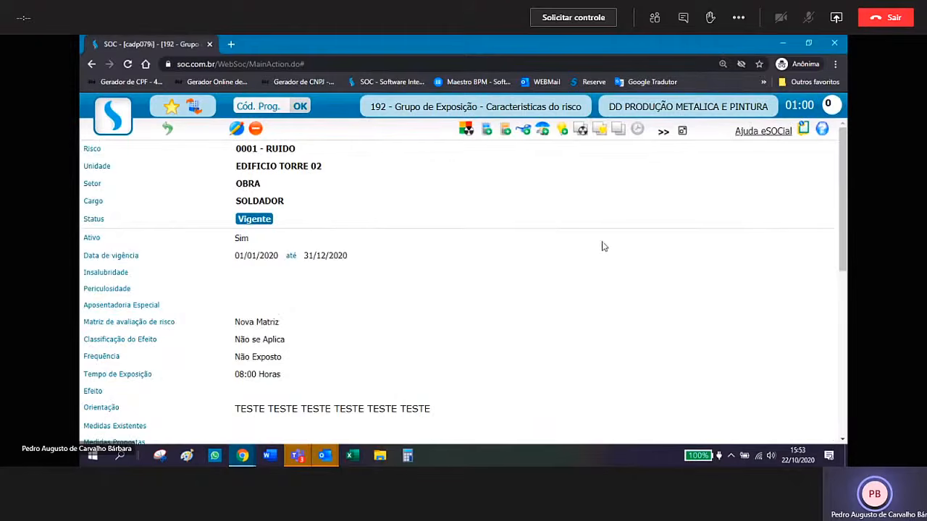
click(637, 131)
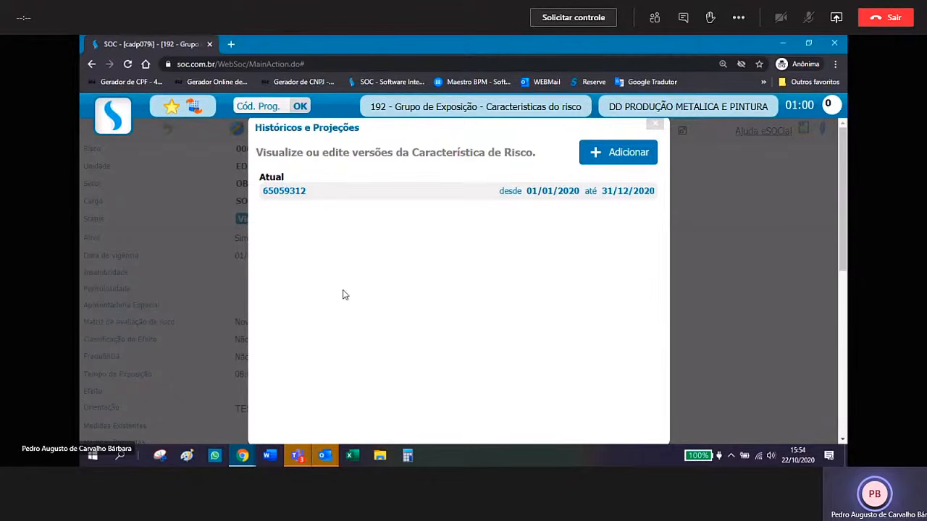
click(323, 197)
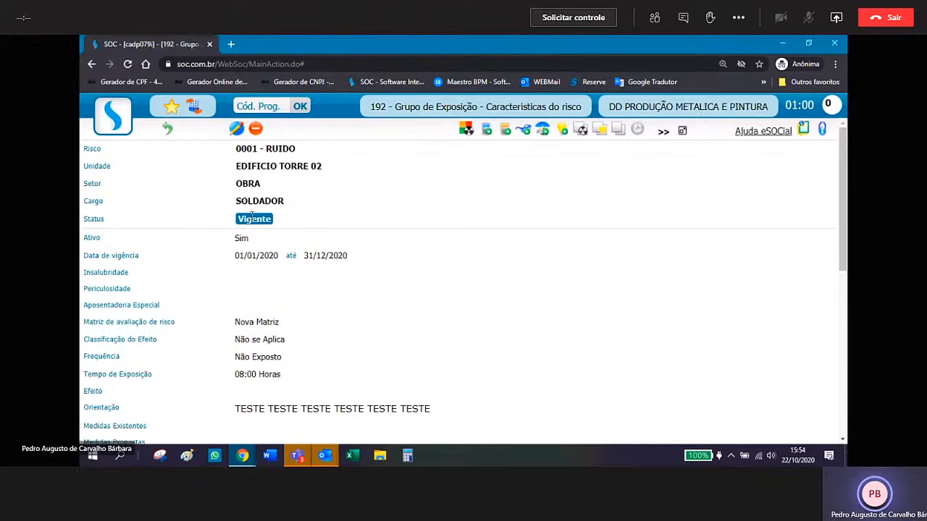
- Add a new version of SOLDADOR's RUIDO characteristics from Históricos e Projeções, with Data de vigência 01/01/2019 até 31/12/2019
click(638, 131)
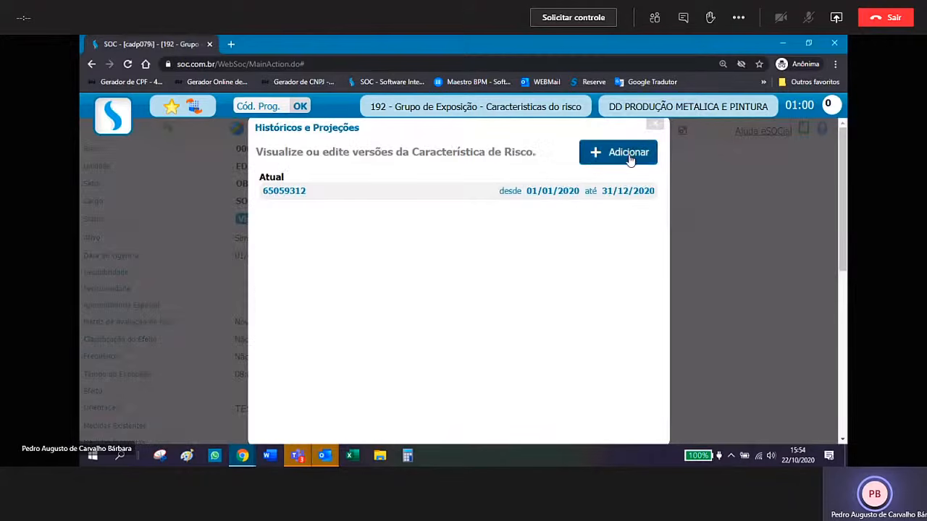
click(629, 153)
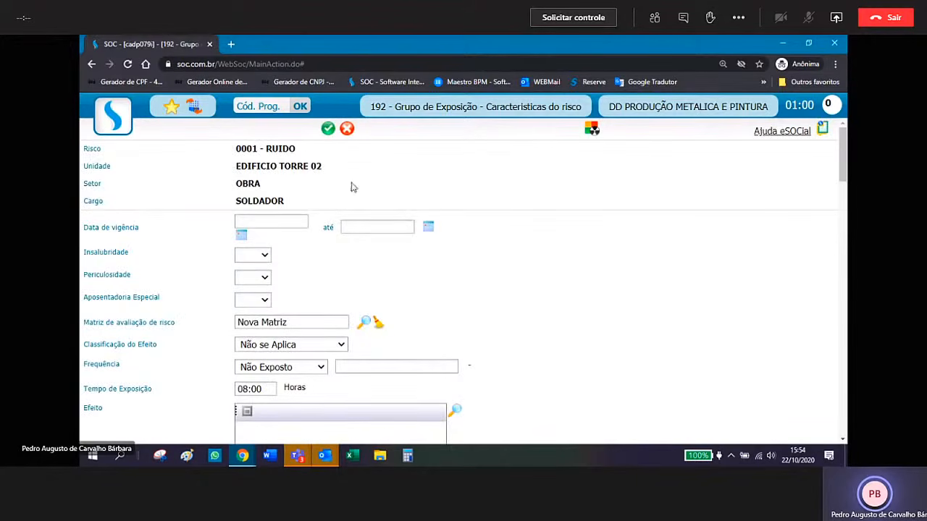
click(282, 218)
text(01/01)
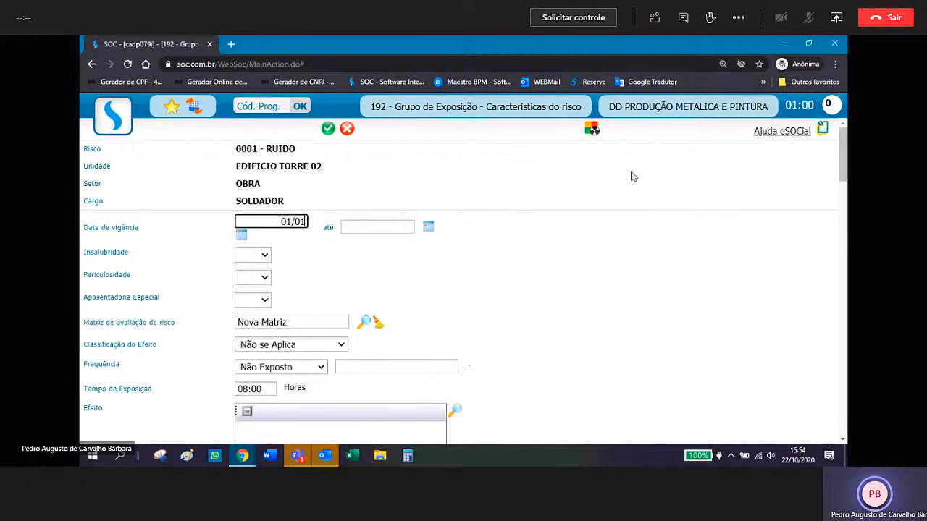
text(/2019)
key(Tab)
text(31/12)
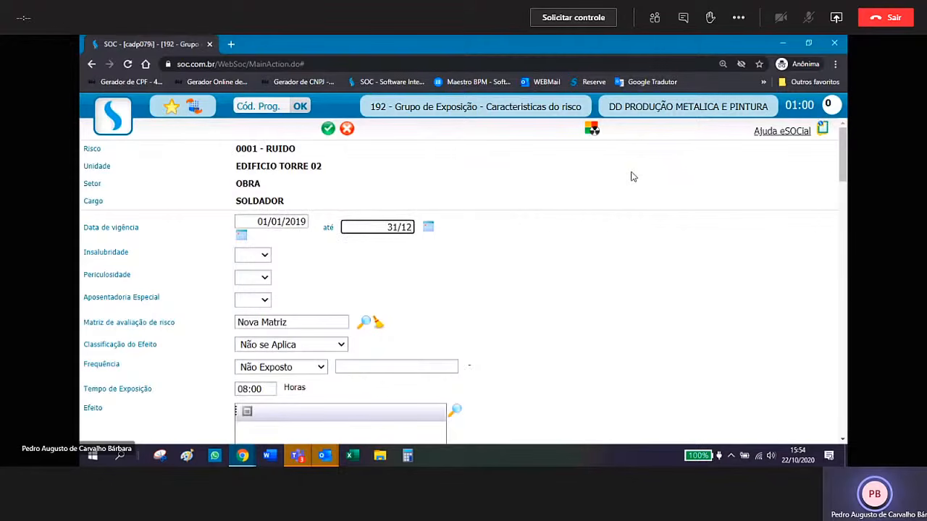
text(/2019)
- Set the new RUIDO version's Tempo de Exposição to 06:00 and enter zxzxzxzxzxzxzxzx as its Efeito
scroll(457, 265, down, 1)
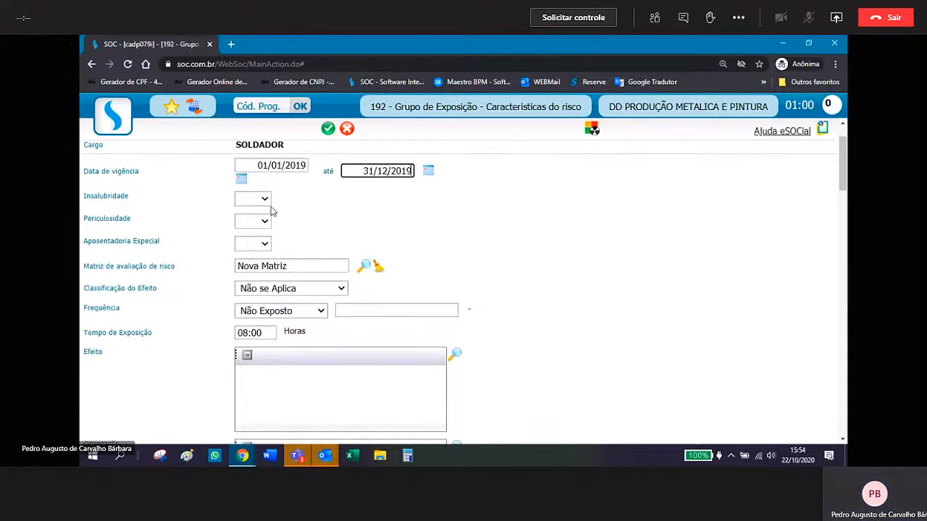
scroll(331, 306, down, 1)
scroll(289, 289, down, 1)
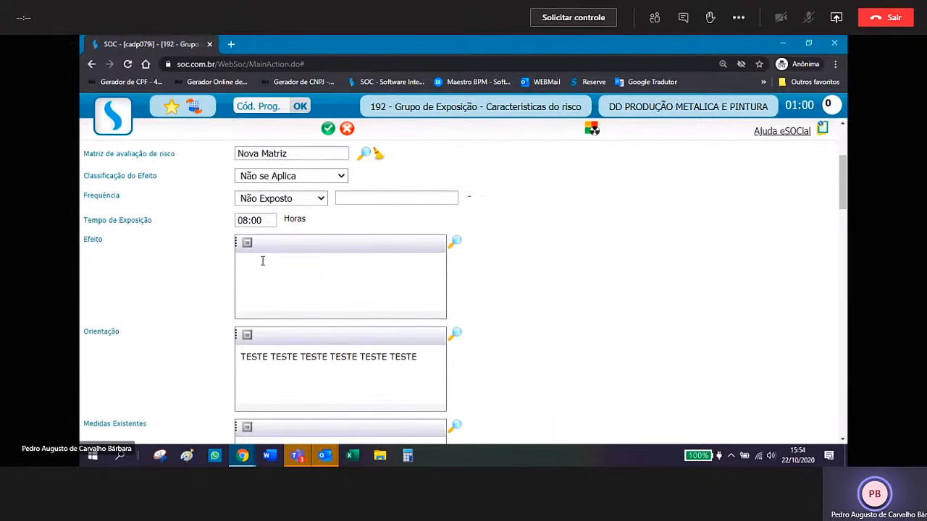
click(266, 220)
drag(266, 220, 228, 223)
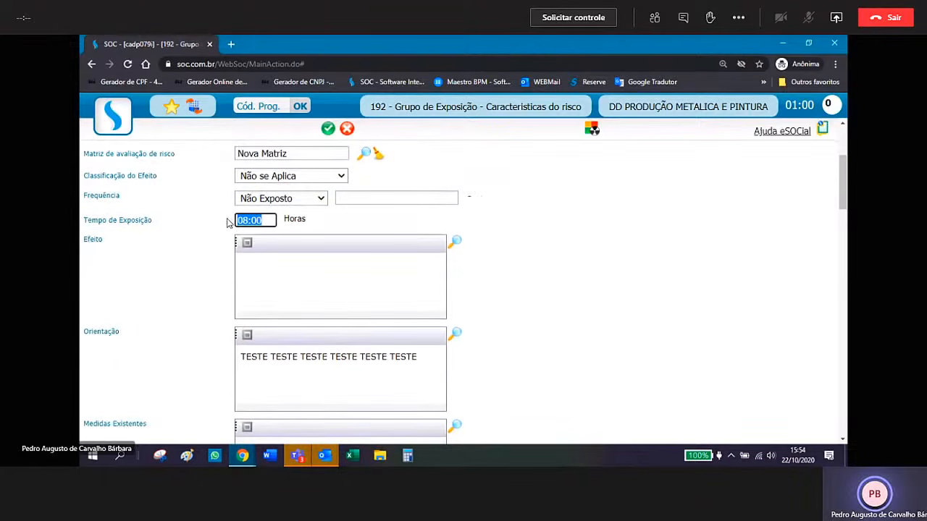
text(06:00)
click(287, 270)
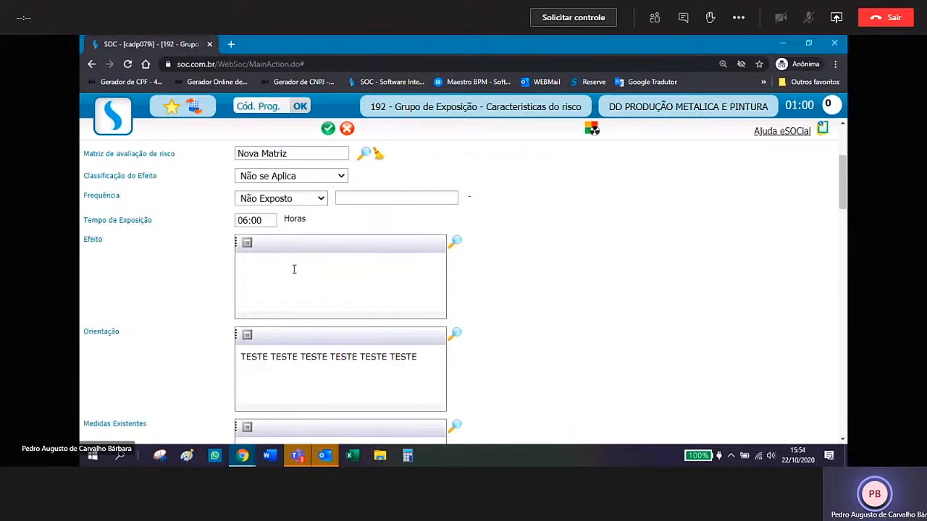
text(zxzxzxzxzxzxzxzx)
scroll(348, 261, down, 5)
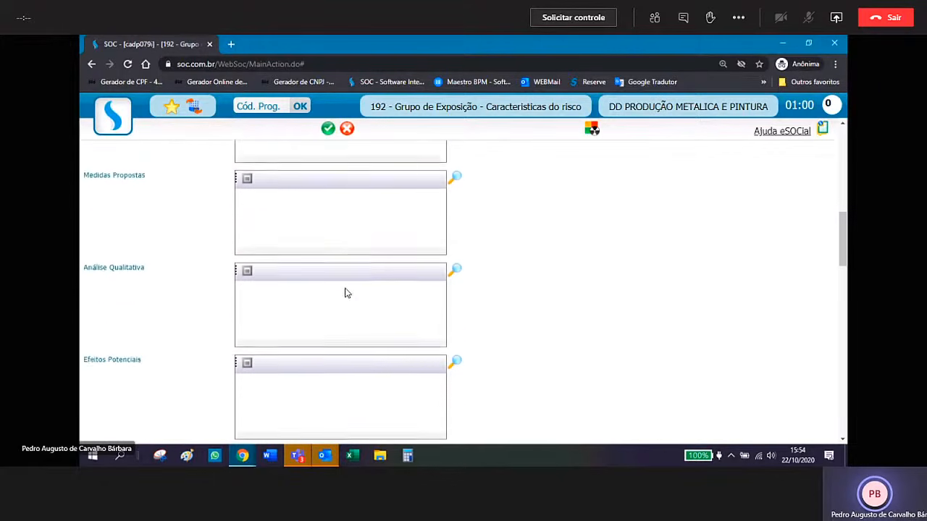
scroll(344, 292, down, 12)
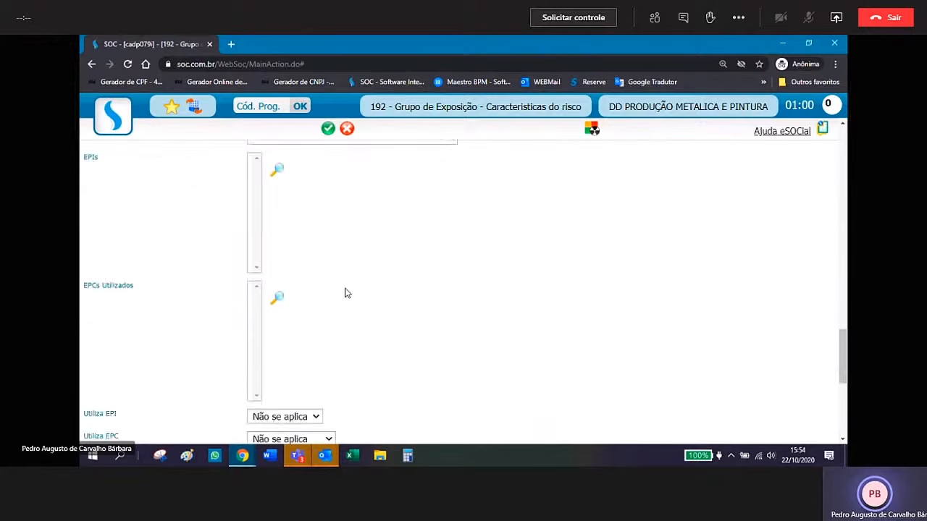
- Save the RUIDO risk characteristics version valid for 2019 and accept the default formatting notice
scroll(345, 292, up, 15)
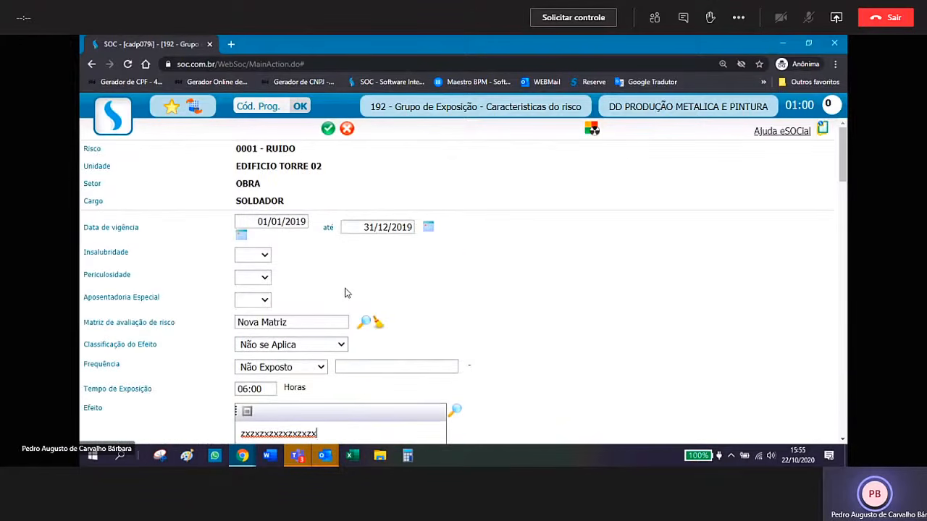
click(328, 129)
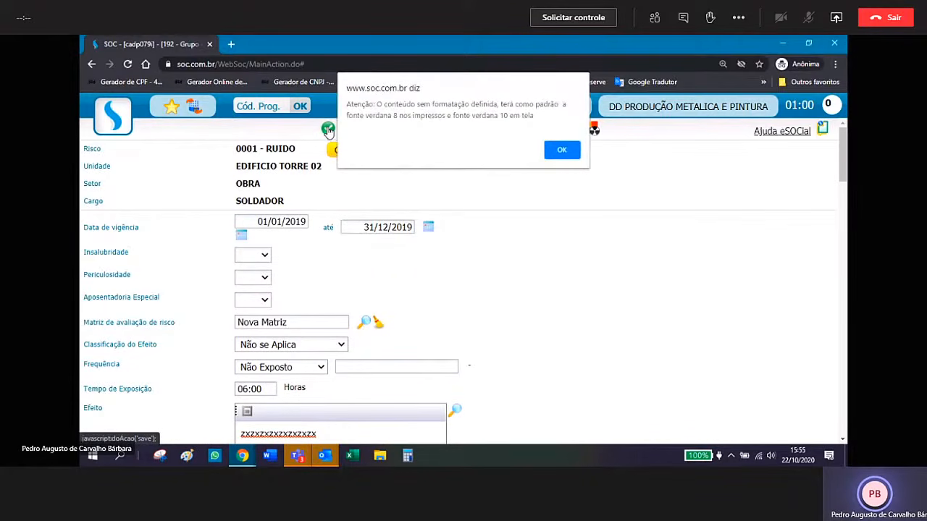
click(556, 151)
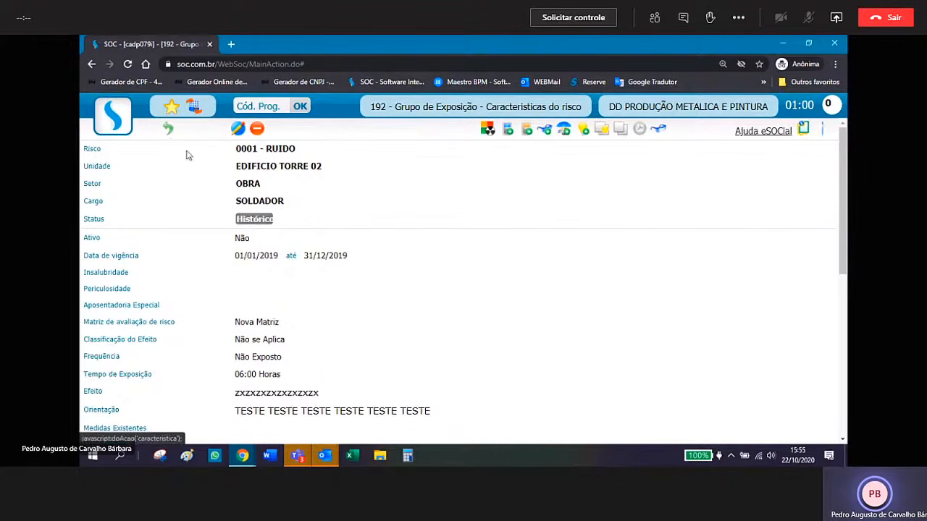
- Return to the risk hierarchy and open the USC characteristics of SOLDADOR
drag(290, 206, 236, 202)
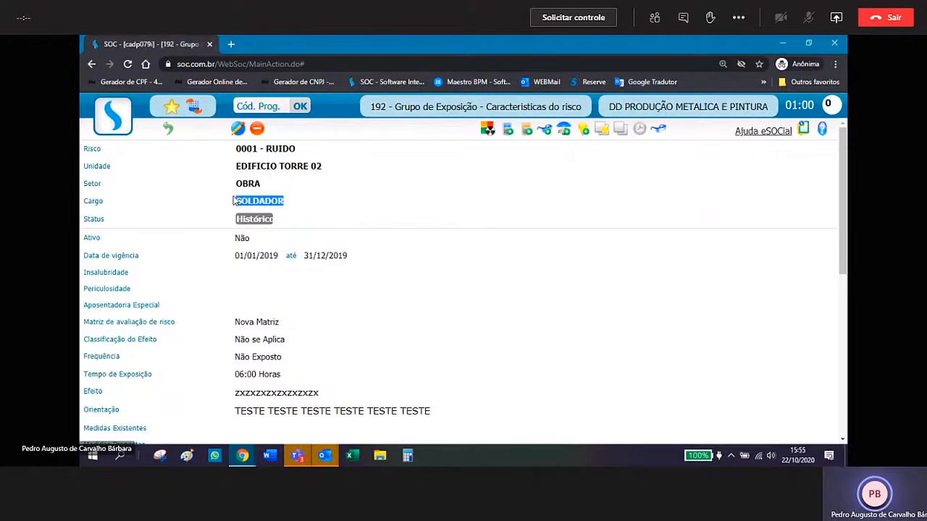
click(171, 129)
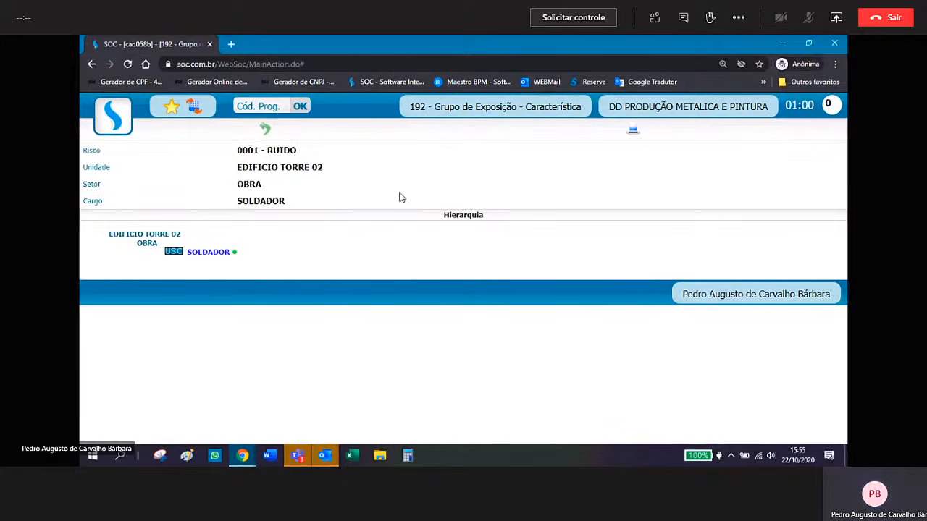
click(175, 253)
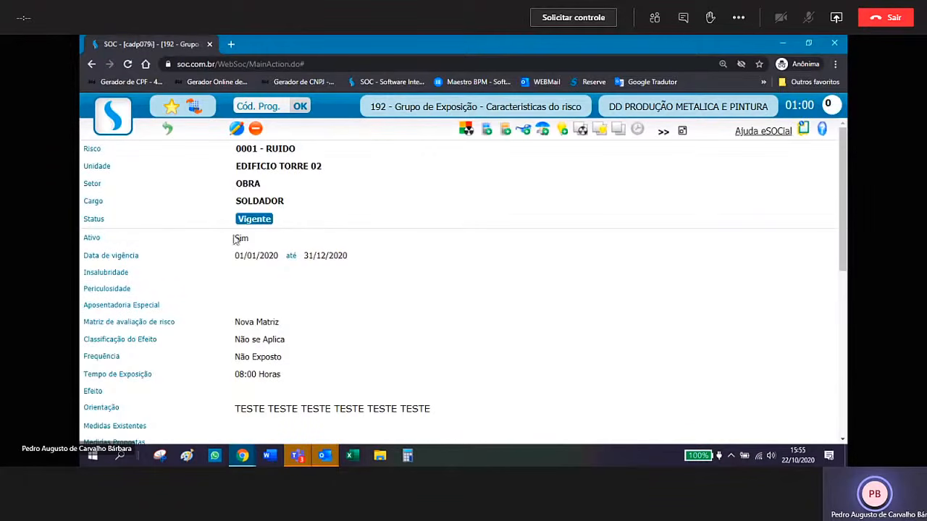
- Check the list of historical and projected versions, close it and review the current record's details
click(638, 131)
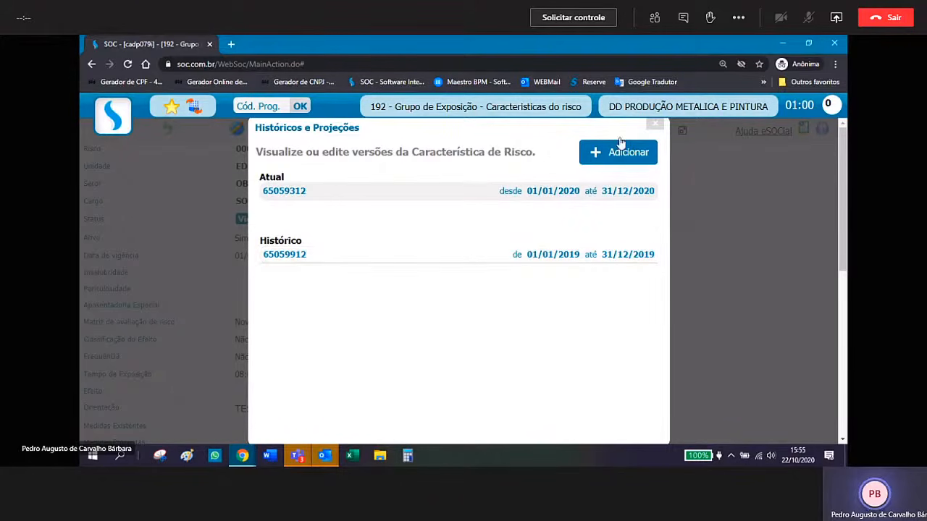
click(654, 124)
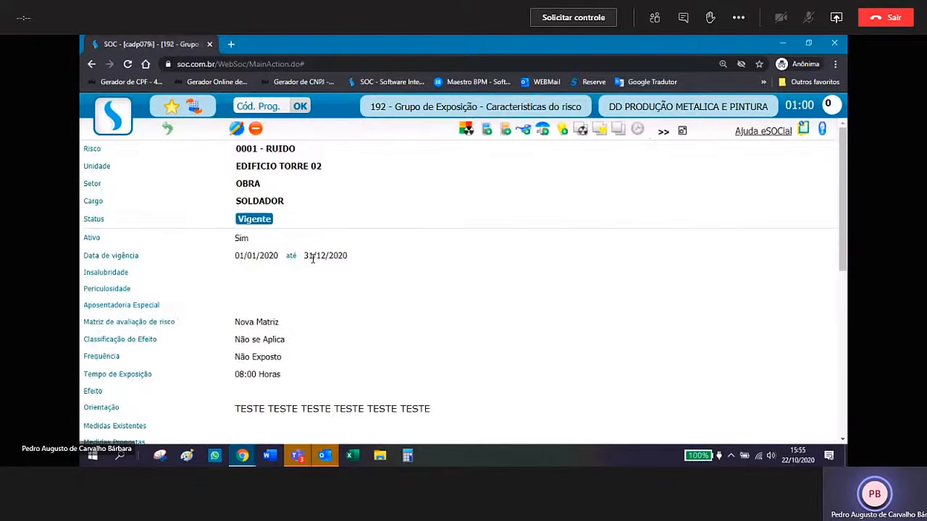
scroll(312, 257, down, 1)
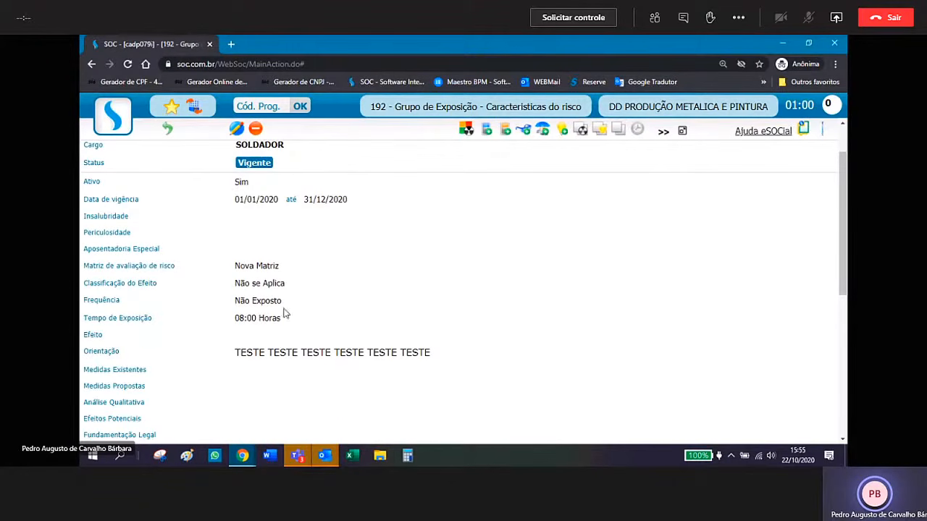
scroll(301, 326, up, 1)
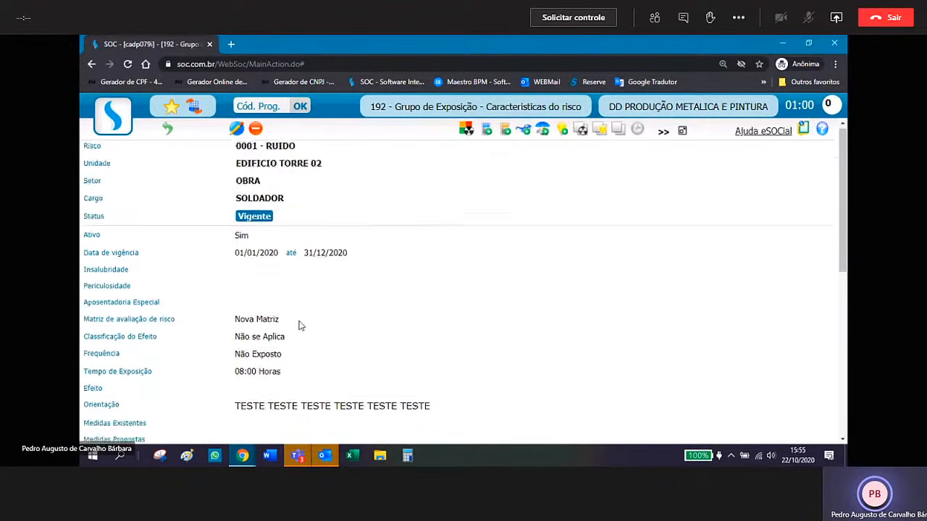
- Open the historical 2019 version from the version list and examine its exposure time and effect
click(639, 129)
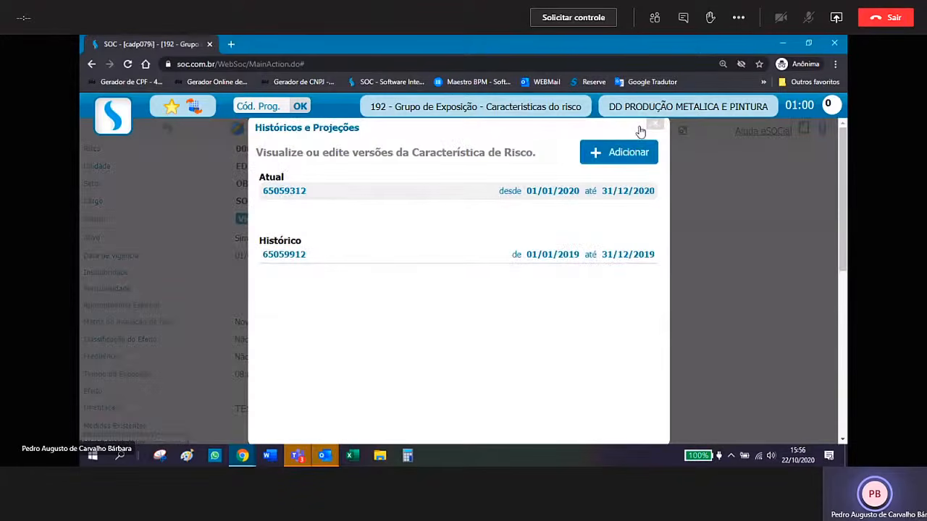
click(323, 257)
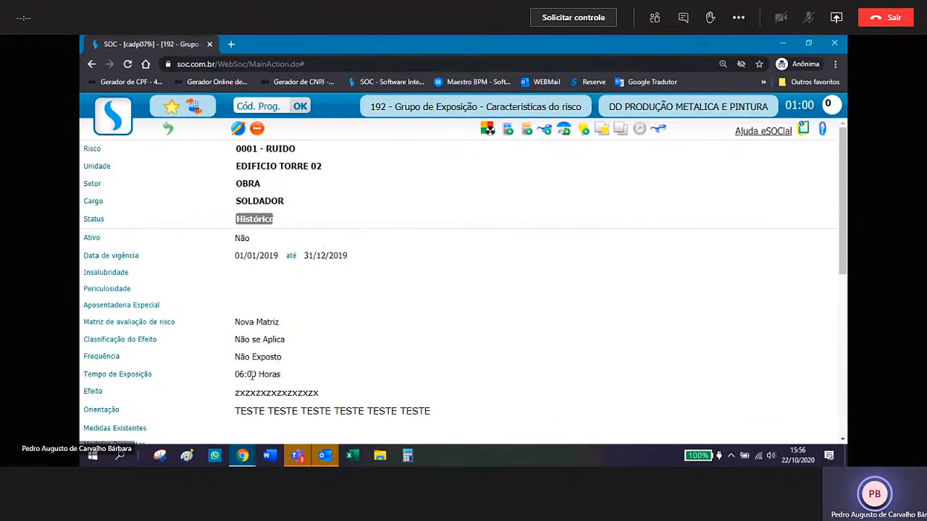
drag(234, 375, 280, 375)
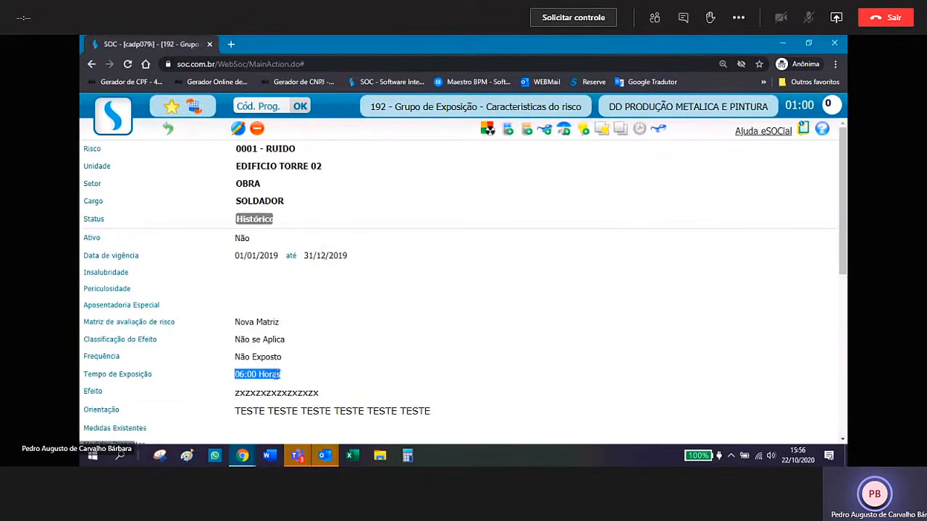
drag(233, 393, 329, 389)
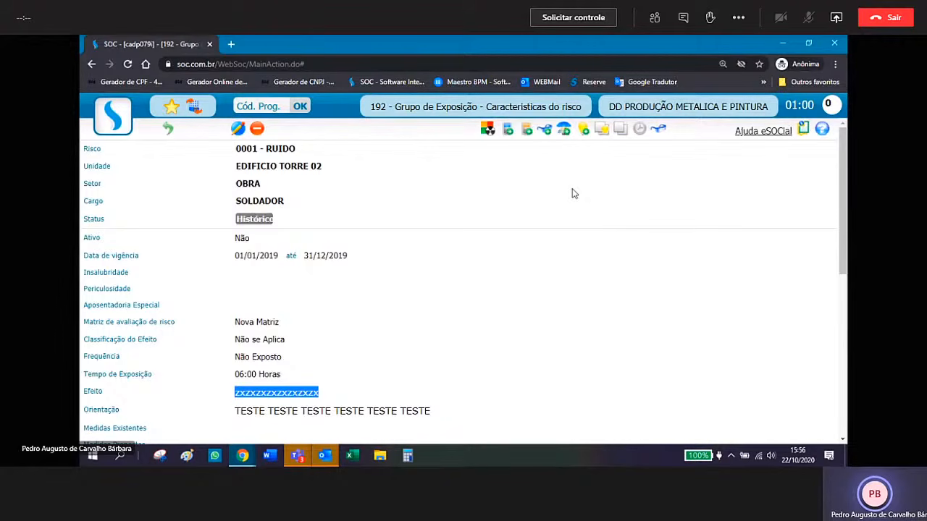
- Add a new version of the risk characteristics with validity from 01/01/2021 to 31/12/2021
click(640, 130)
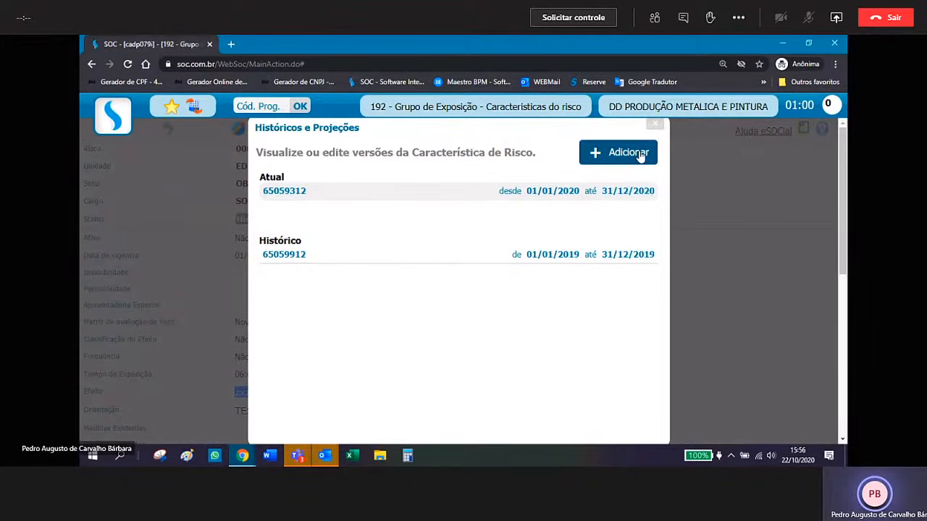
click(640, 154)
click(248, 222)
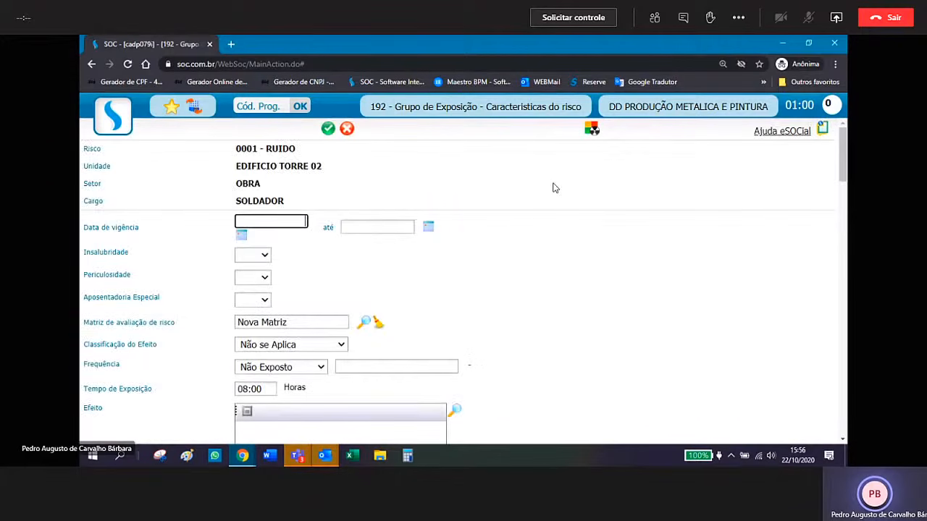
text(01/01/2021)
key(Tab)
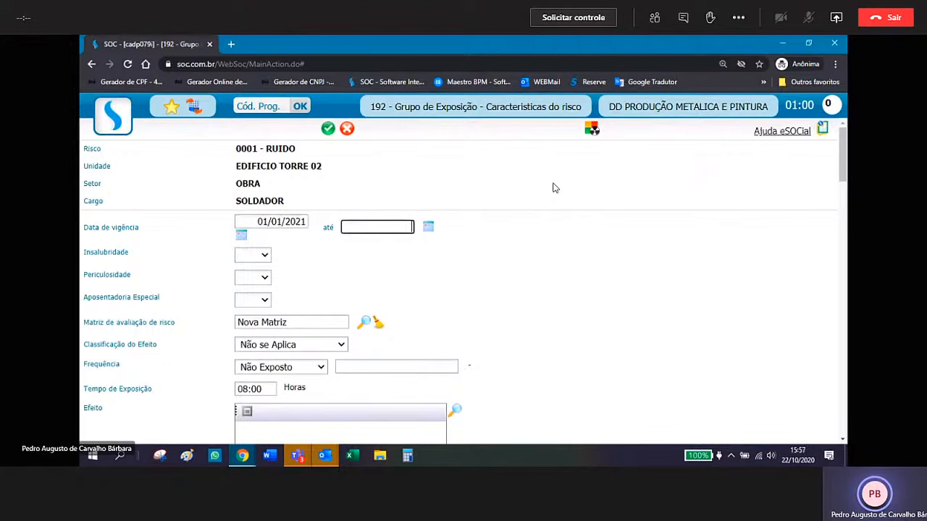
text(31/12)
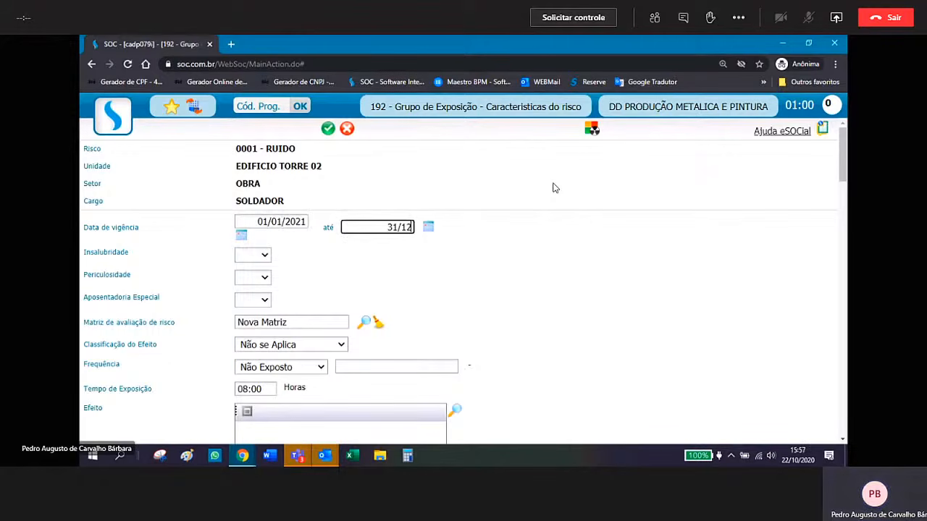
text(/2021)
- Set Insalubridade, Periculosidade and Aposentadoria Especial to Não for the new version
click(265, 258)
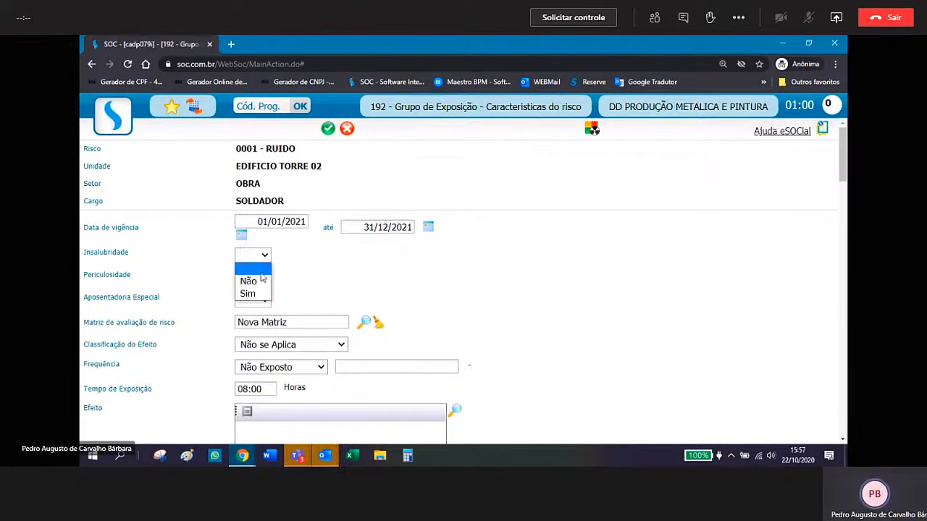
click(260, 280)
click(264, 278)
click(267, 303)
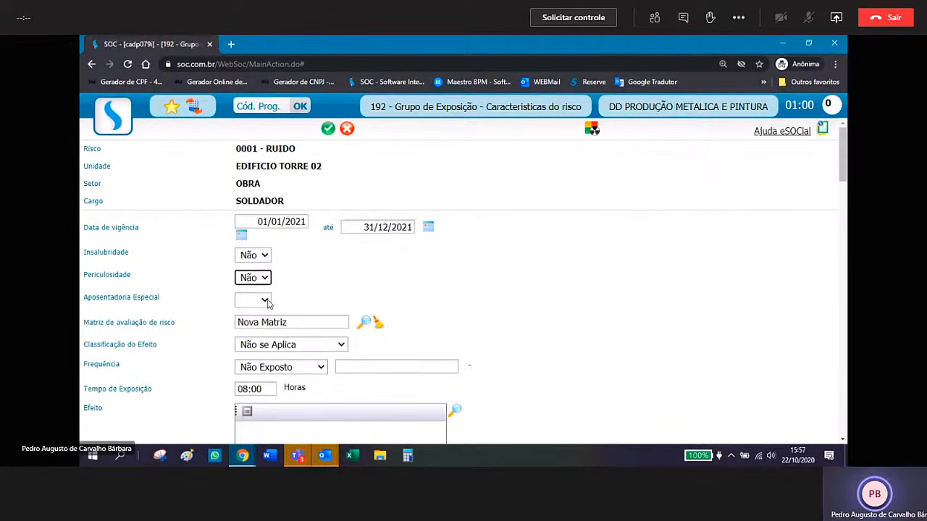
click(267, 303)
click(261, 325)
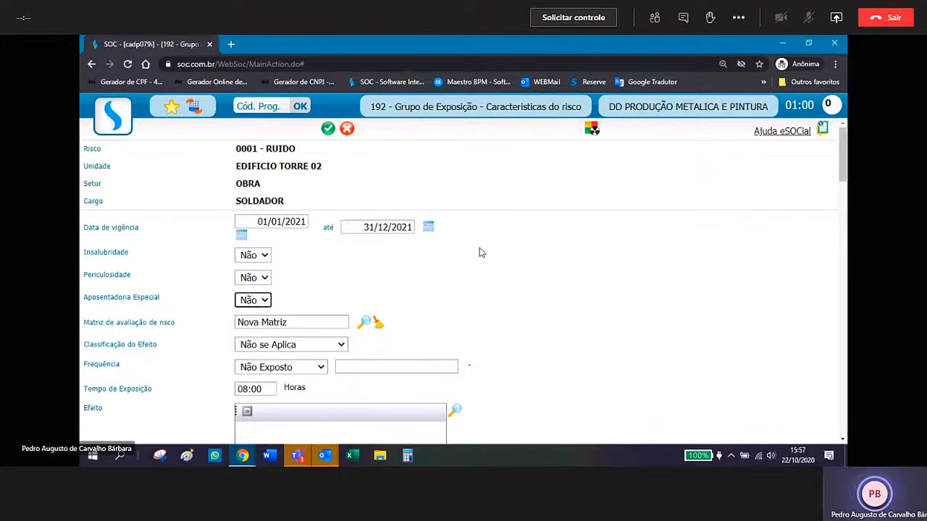
- Set the new version's Tempo de Exposição to 07:30 hours
scroll(484, 252, down, 3)
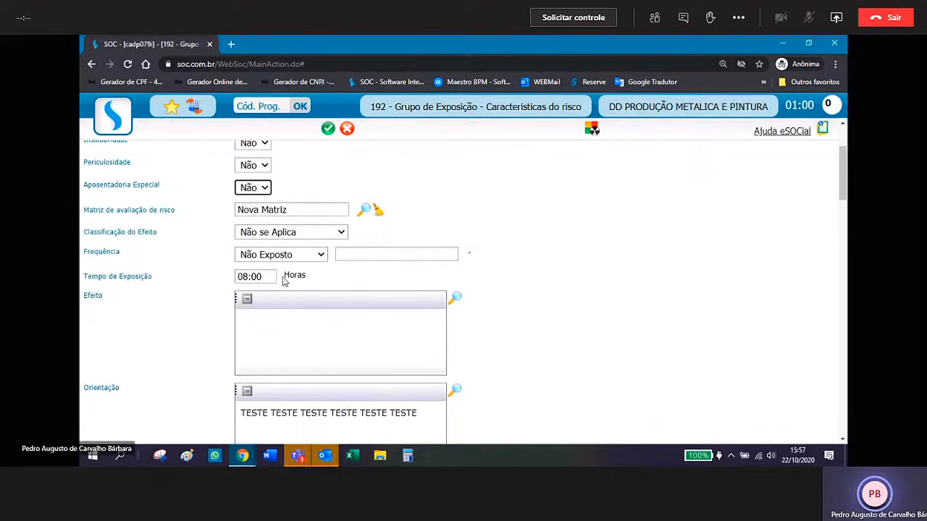
drag(274, 277, 207, 278)
text(7)
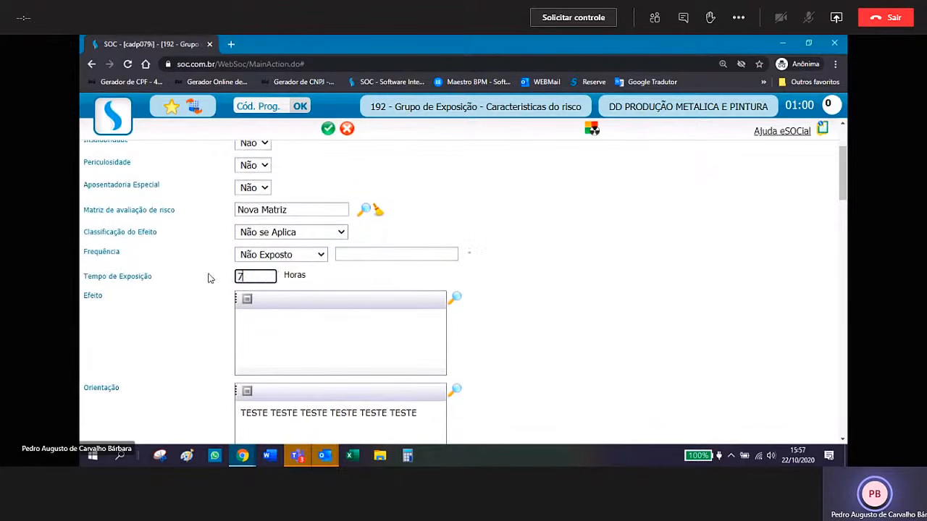
text(07:30)
- Enter "Possível perda auditiva - futuro" as the Efeito of the 2021 version
scroll(540, 325, up, 1)
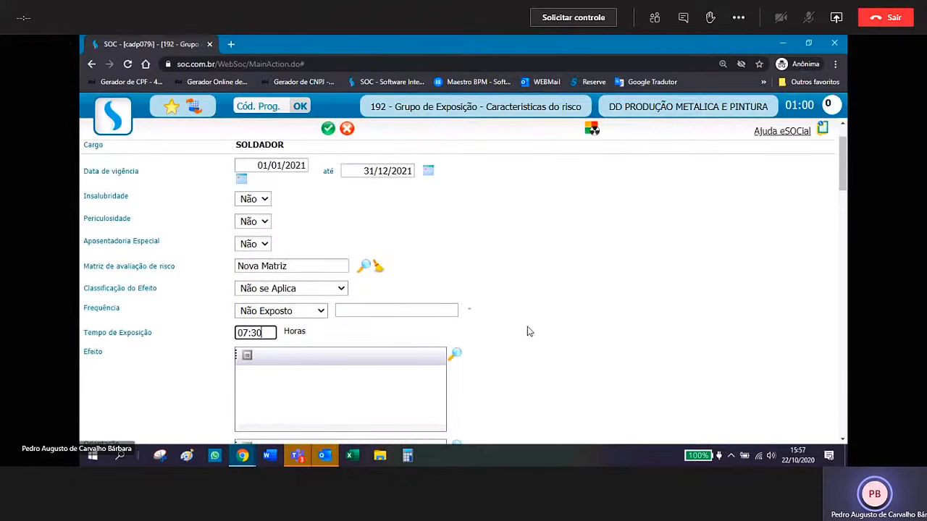
click(284, 388)
text(Possi)
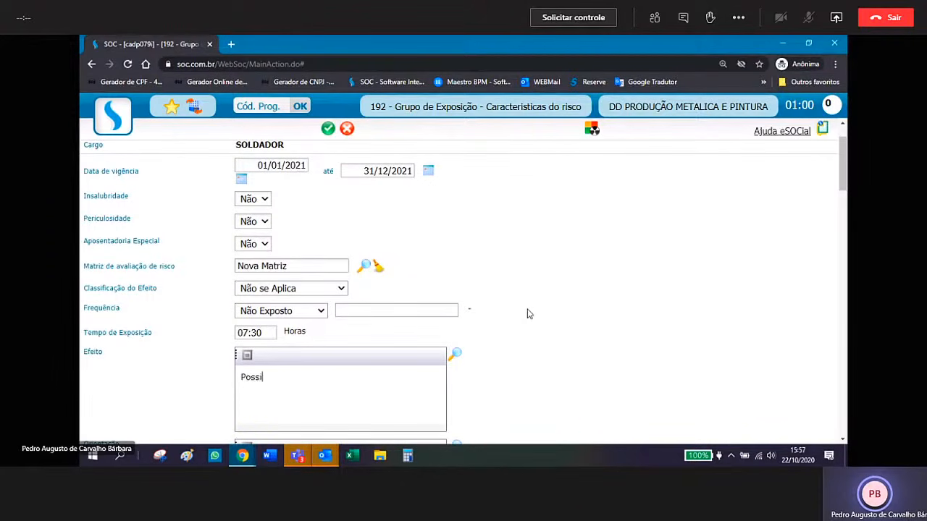
key(BackSpace)
text(ível perda auditiva  - futuro)
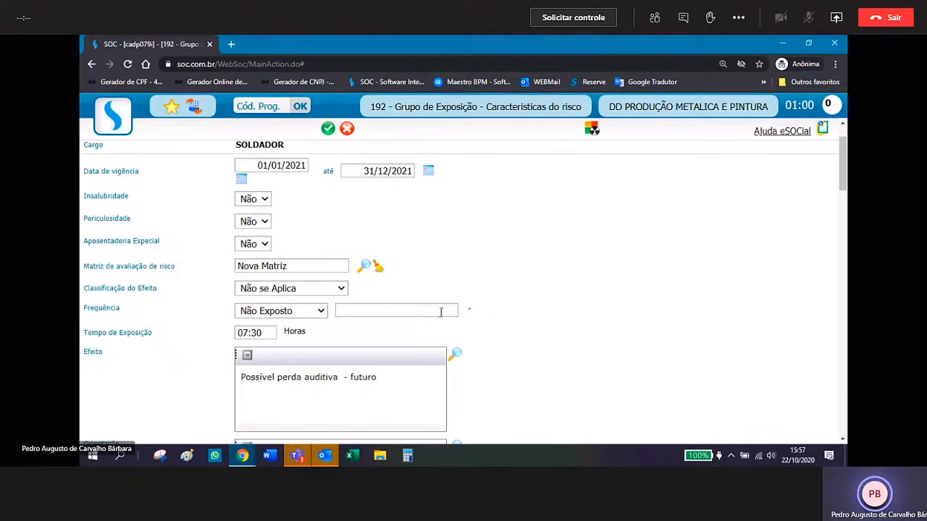
- Save the 2021 version, accept the default formatting notice and review the saved record
scroll(333, 173, up, 1)
click(328, 130)
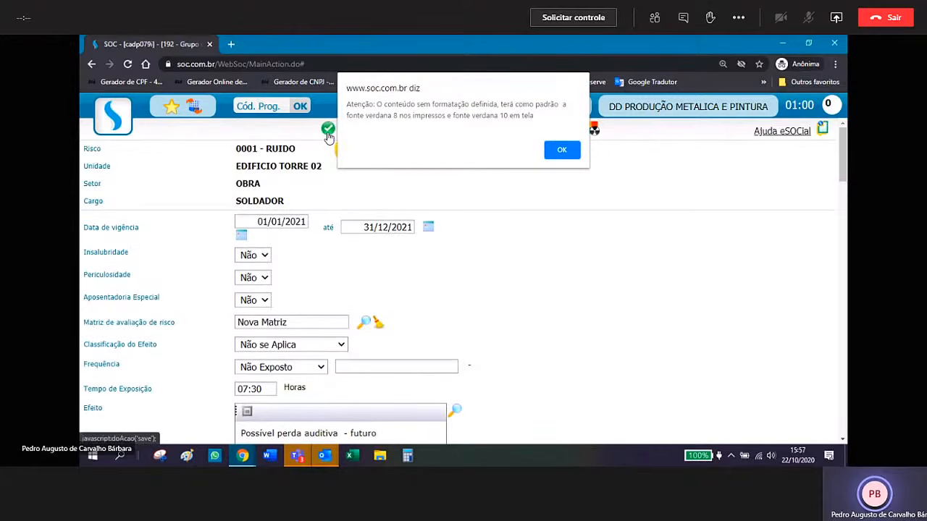
click(563, 149)
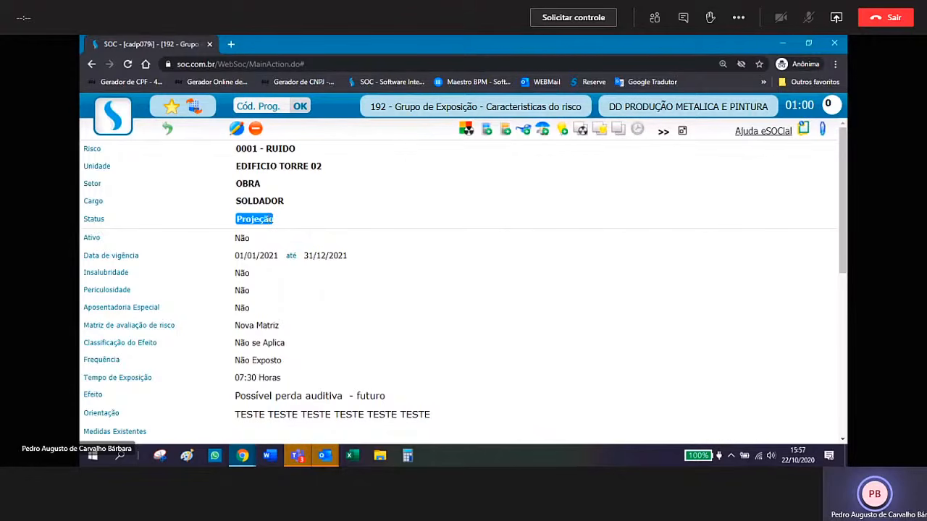
scroll(382, 223, down, 3)
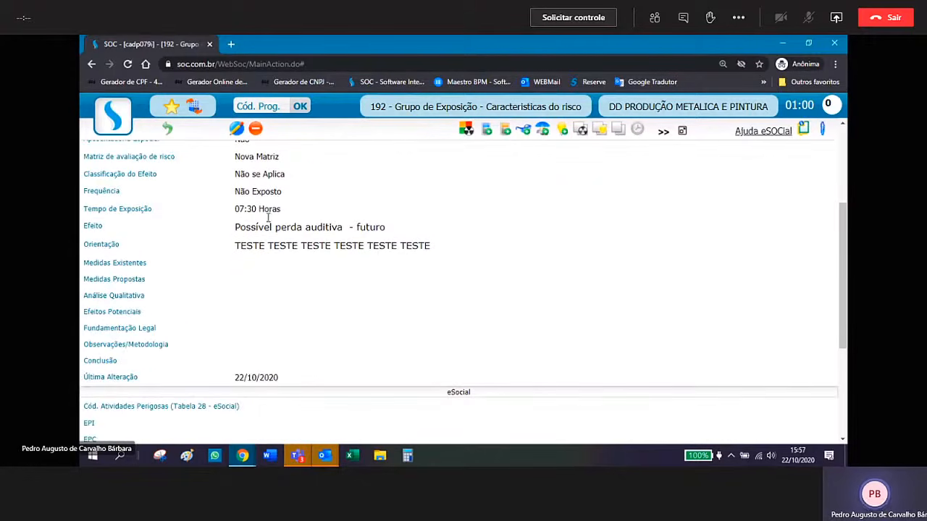
scroll(331, 227, up, 3)
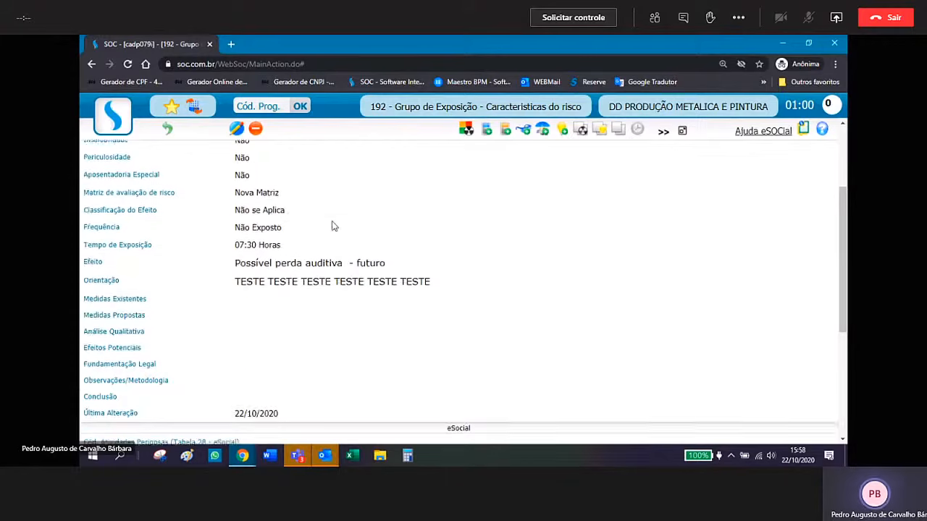
- Add a measurement to the 2021 projected RUIDO characteristics, with 10/04/2021 as the Data da Medição
click(488, 135)
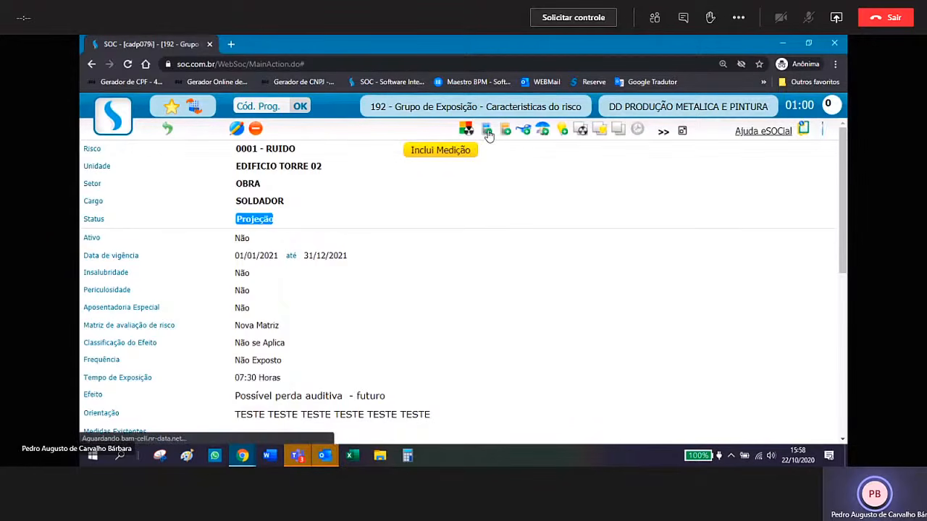
scroll(410, 225, down, 3)
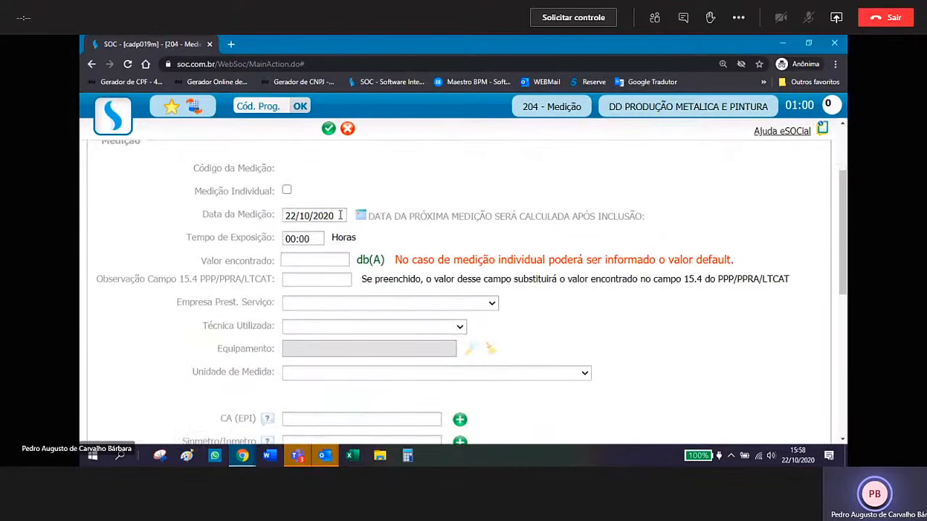
drag(340, 215, 284, 217)
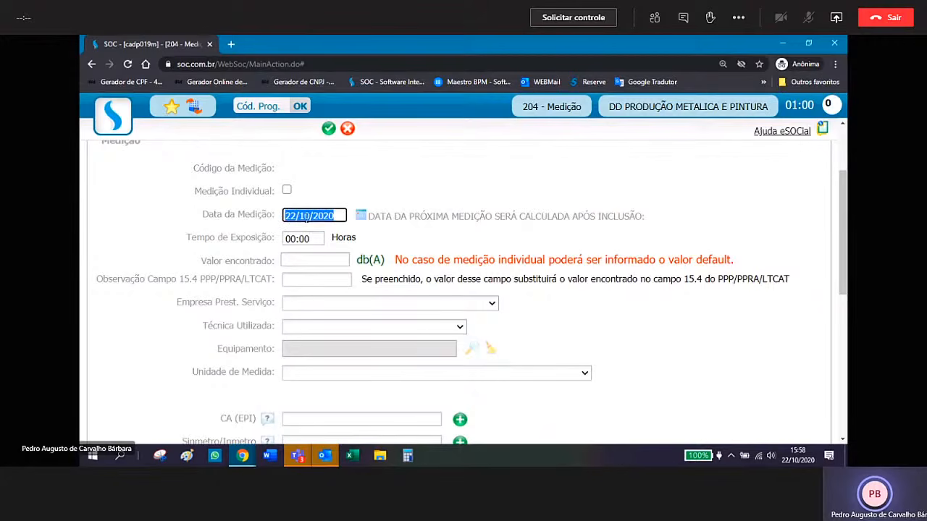
click(340, 216)
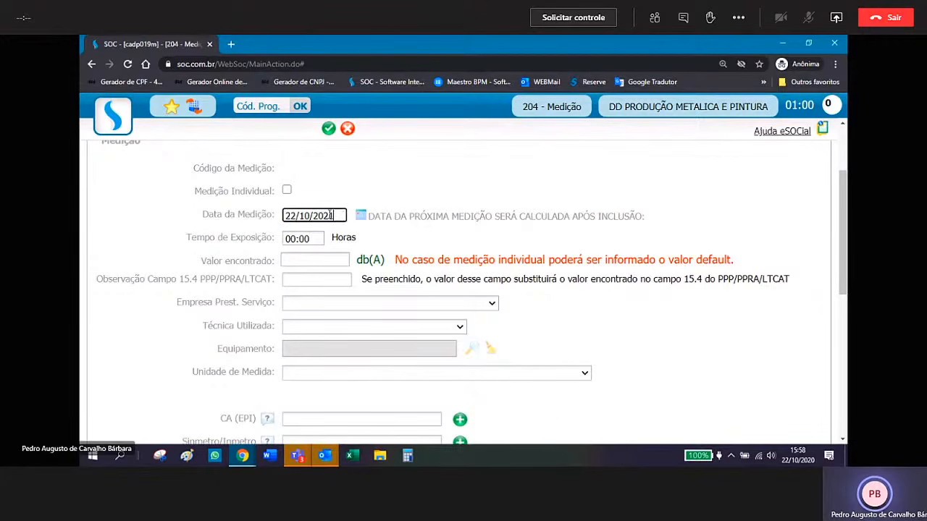
drag(298, 215, 266, 217)
text(10/)
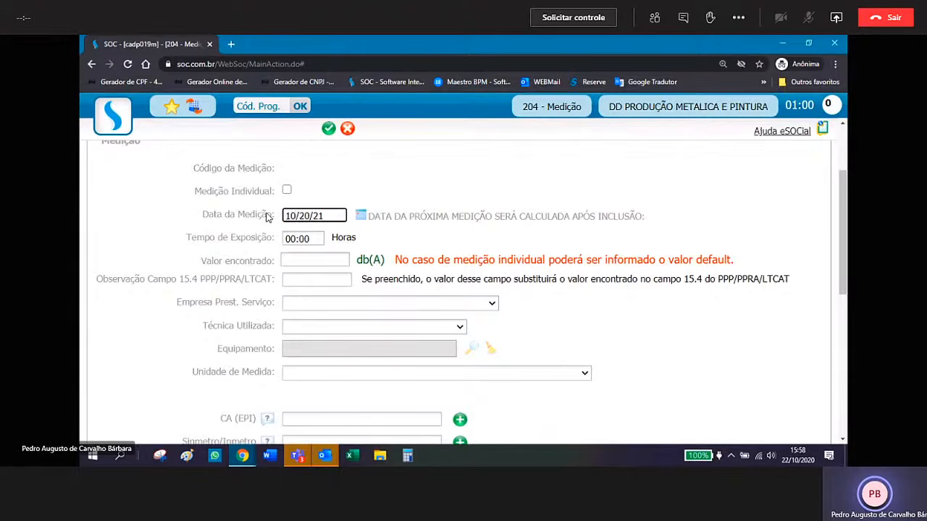
text(04/)
key(Tab)
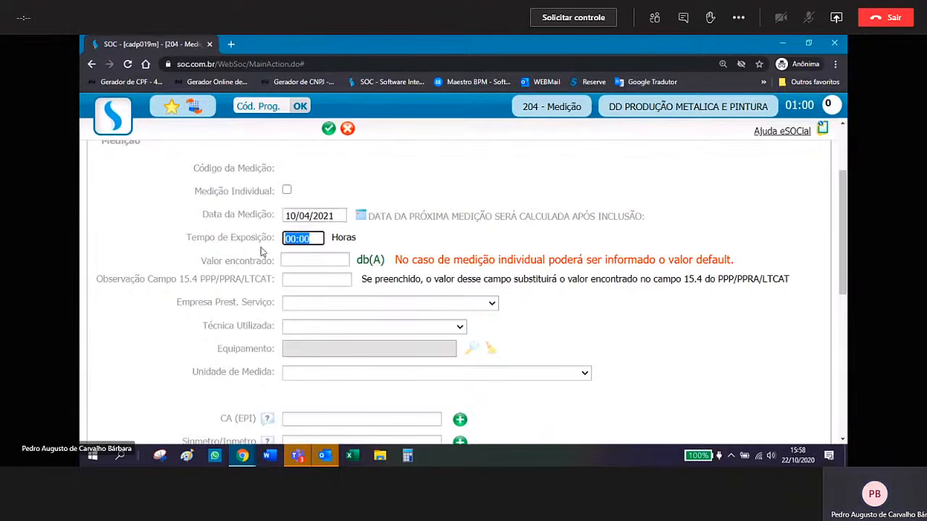
- Set the measurement's Tempo de Exposição to 07:30 hours and its Valor encontrado to 99 db(A)
text(0730)
click(308, 261)
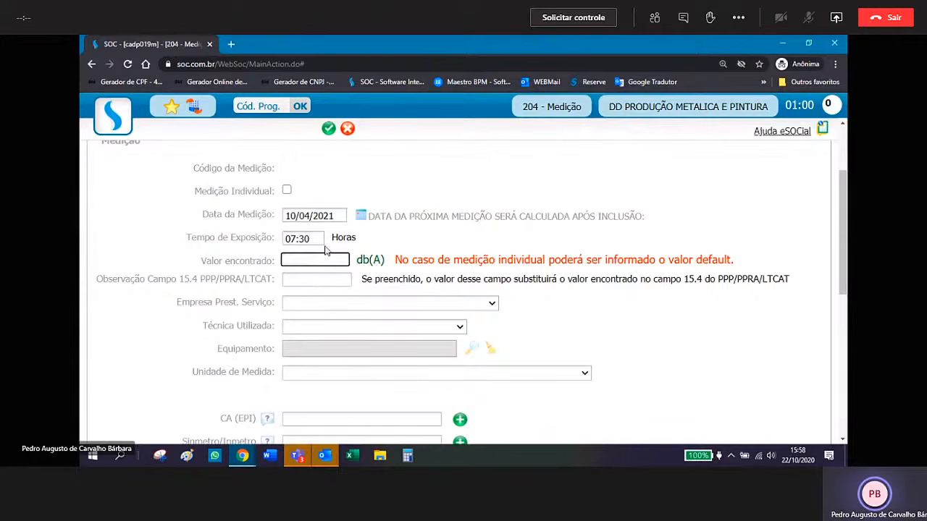
text(99)
- Choose Integração Turma A as the Empresa Prest. Serviço of the measurement
scroll(420, 261, down, 1)
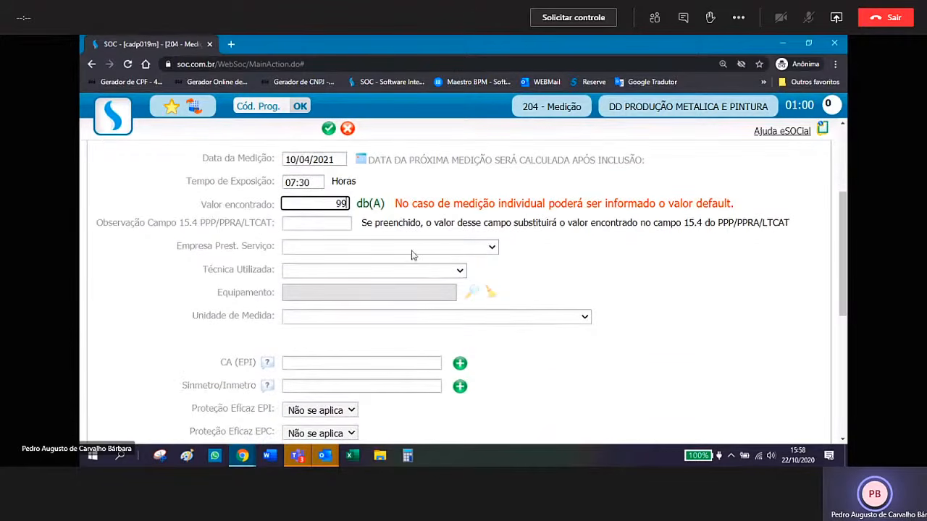
click(446, 252)
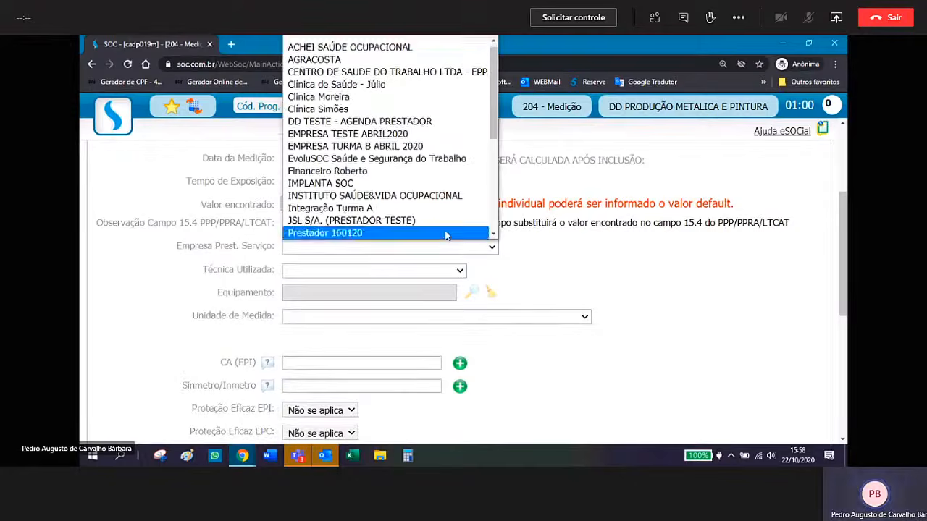
click(447, 233)
click(448, 248)
scroll(447, 231, down, 1)
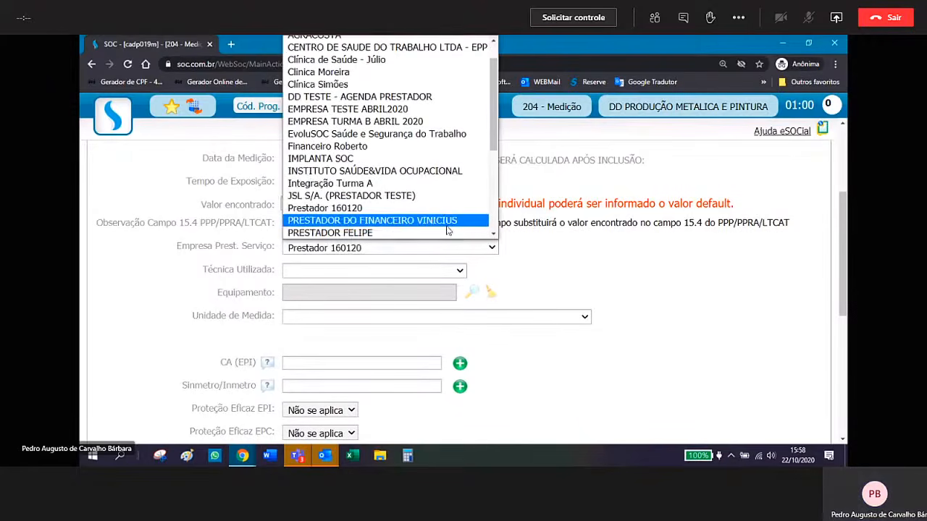
click(452, 184)
- Set the Técnica Utilizada to DOSIMETRIA DE RUÍDO and the Equipamento to Dosímetro - SOC+ - 2222
click(461, 269)
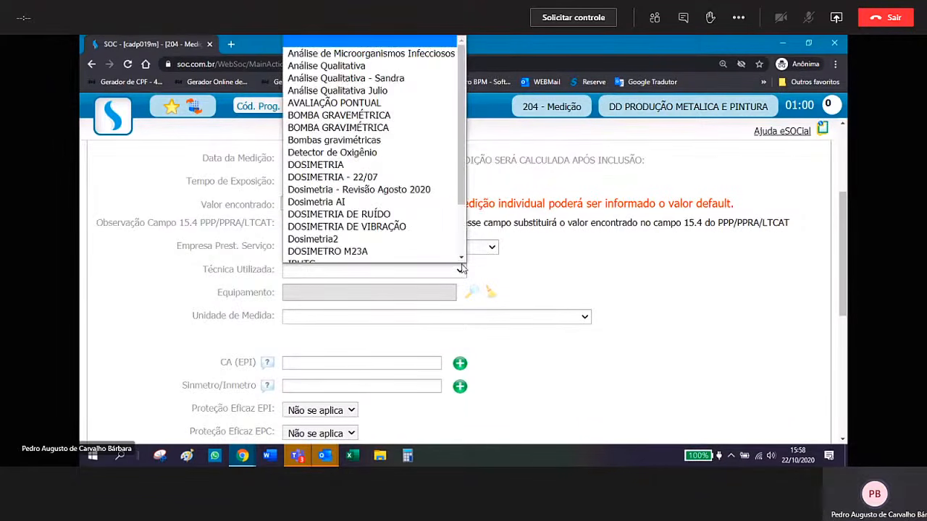
click(434, 214)
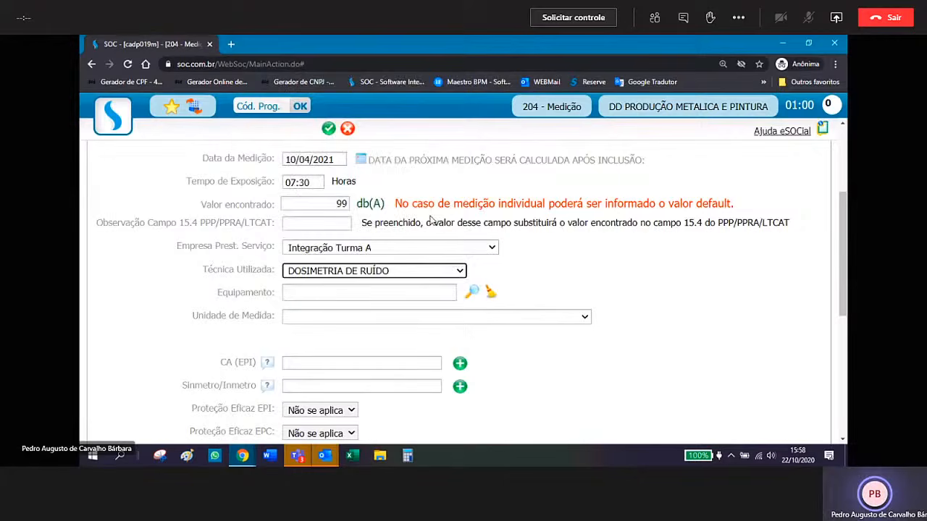
click(471, 292)
click(342, 190)
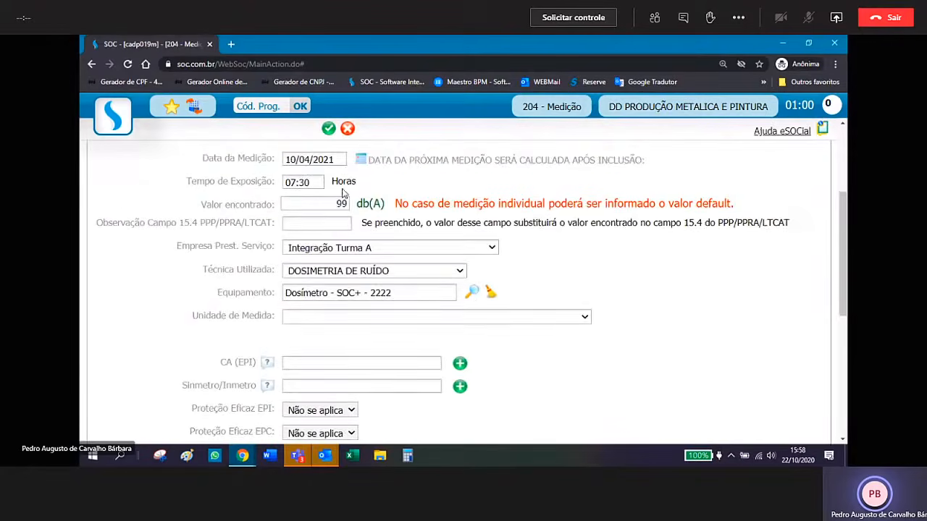
- Set the measurement's Unidade de Medida to Decibel (A) (dB(A))
scroll(467, 285, down, 3)
click(464, 205)
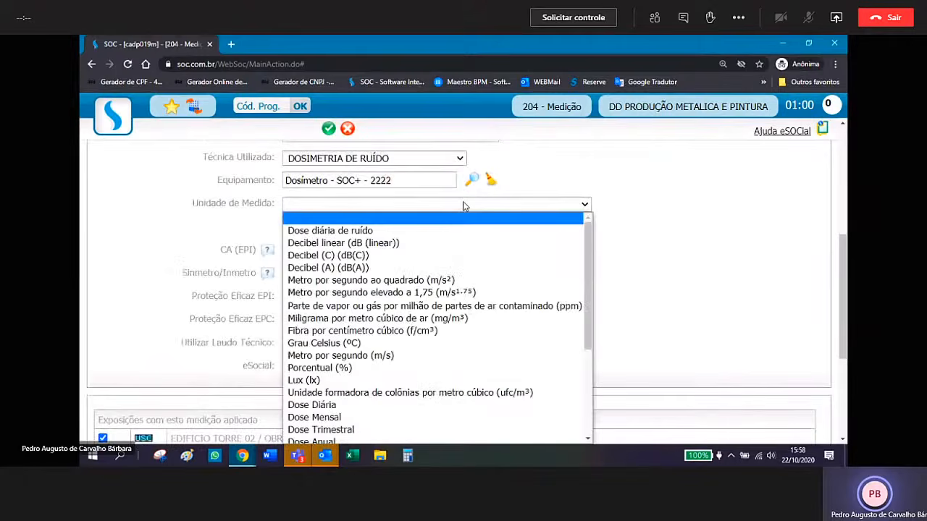
click(443, 267)
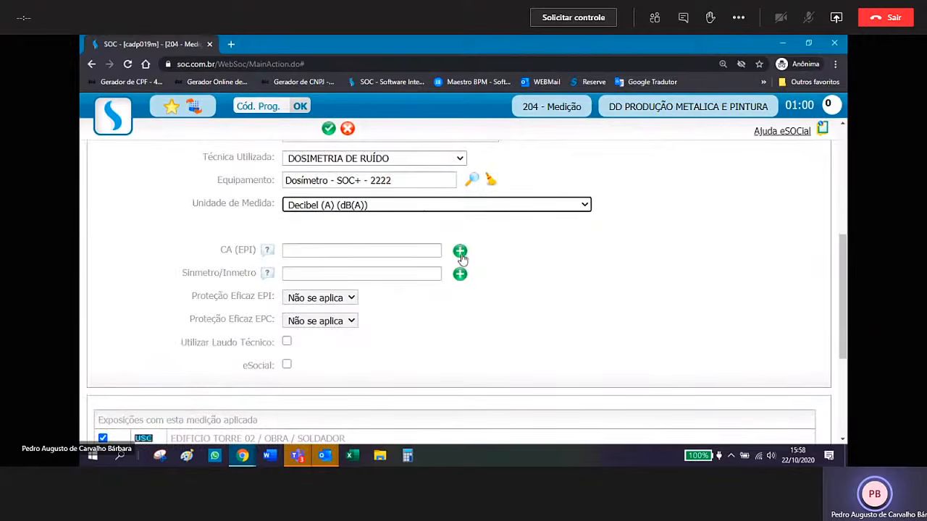
- Link CA 7777, PROTETOR AURICULAR - D, to the measurement as its EPI, accepting the link despite the alert
click(462, 250)
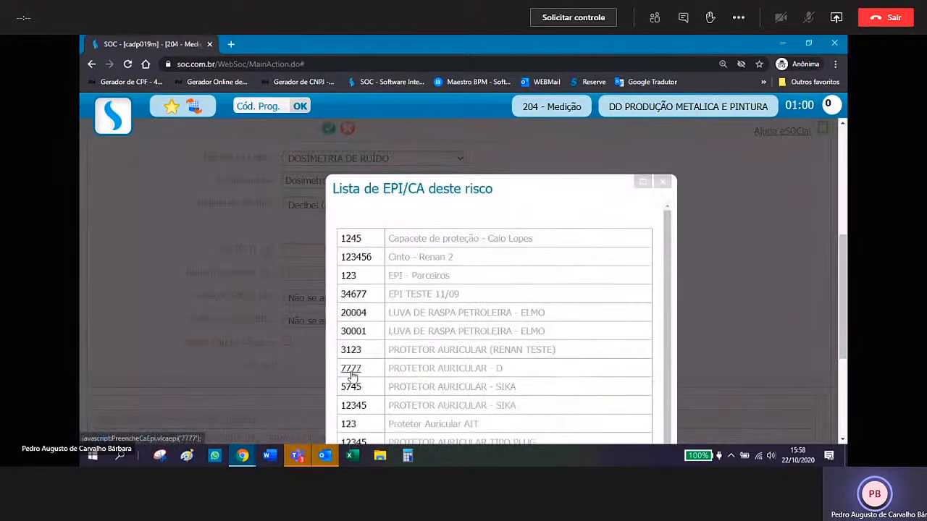
click(350, 369)
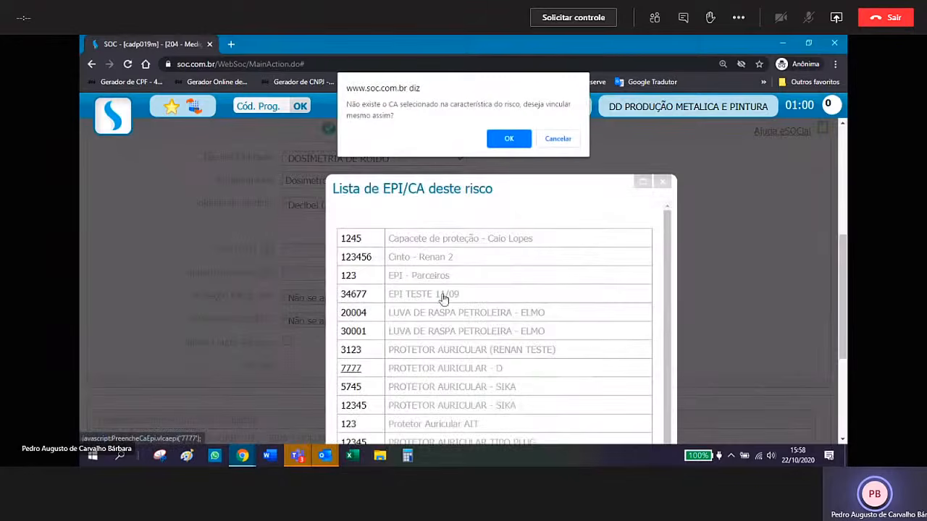
click(510, 139)
click(662, 181)
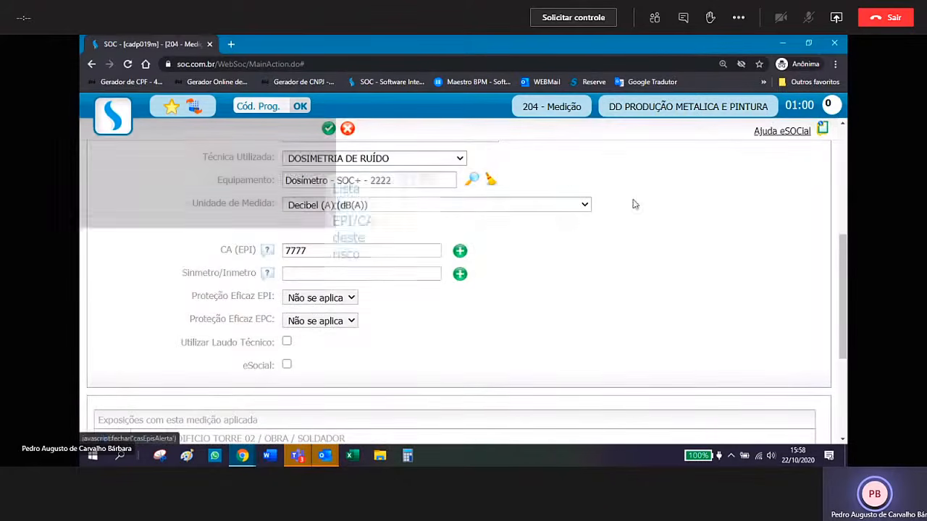
- Check the exposures this measurement applies to, save the measurement and acknowledge the projection alert
scroll(312, 308, down, 3)
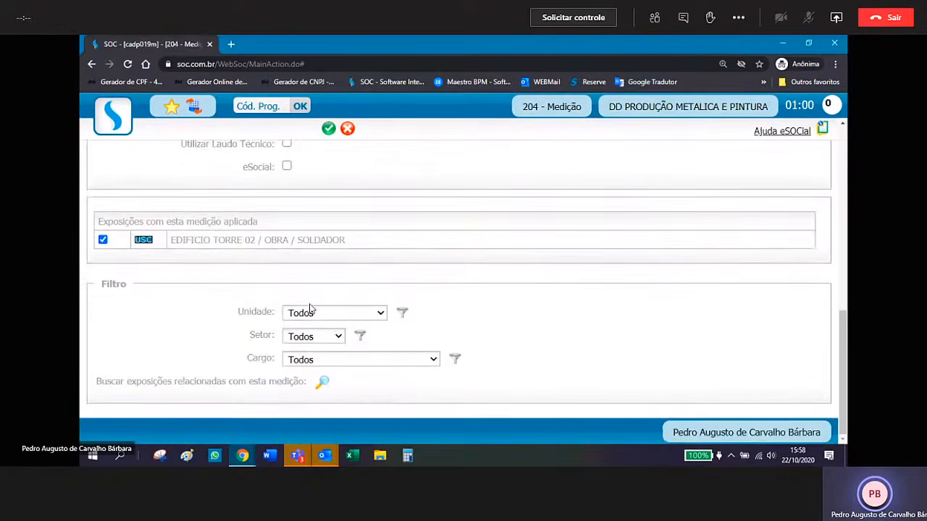
scroll(315, 262, up, 4)
scroll(314, 257, up, 3)
click(328, 128)
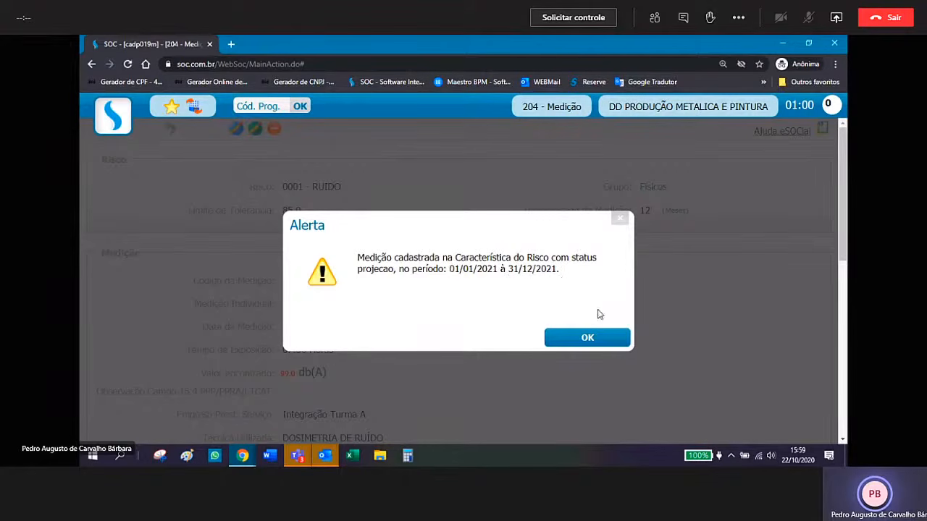
click(586, 338)
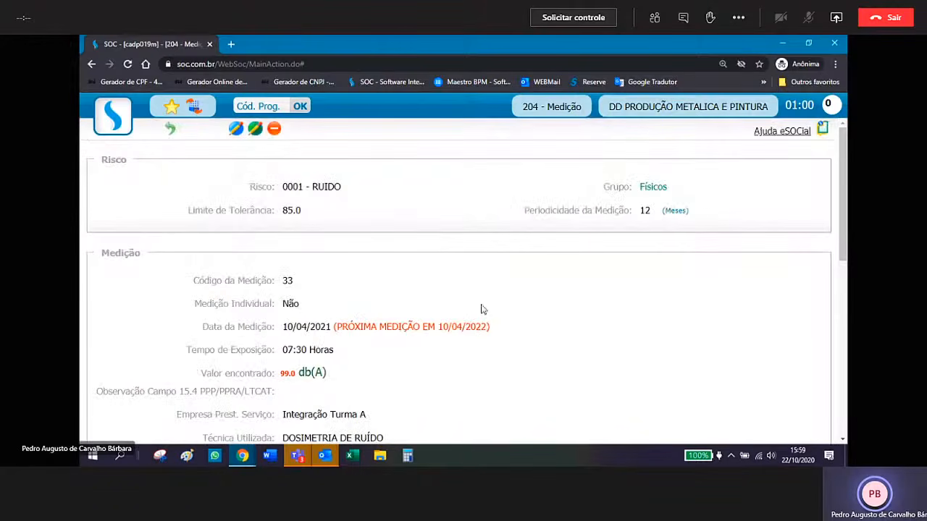
- Return to the 2021 RUIDO characteristics and review the Medições list and the record's details
click(172, 131)
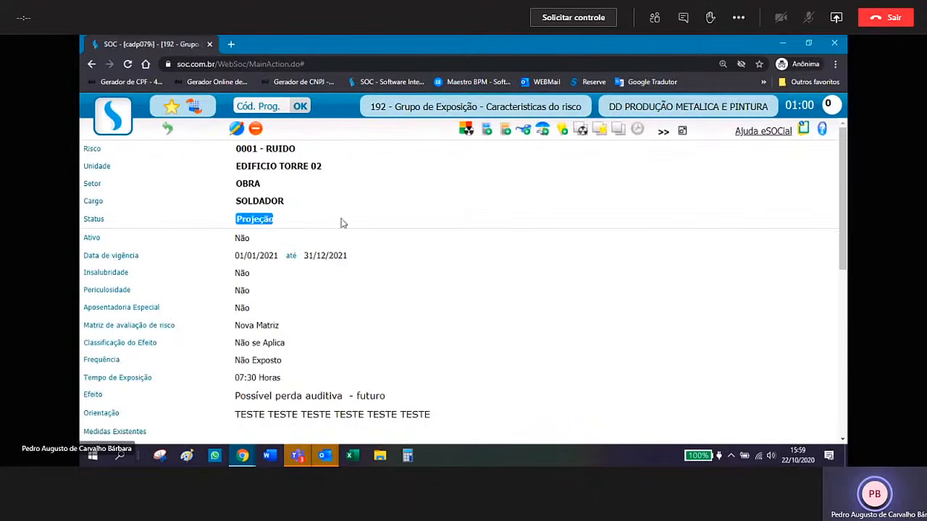
scroll(366, 215, down, 1)
scroll(367, 215, down, 5)
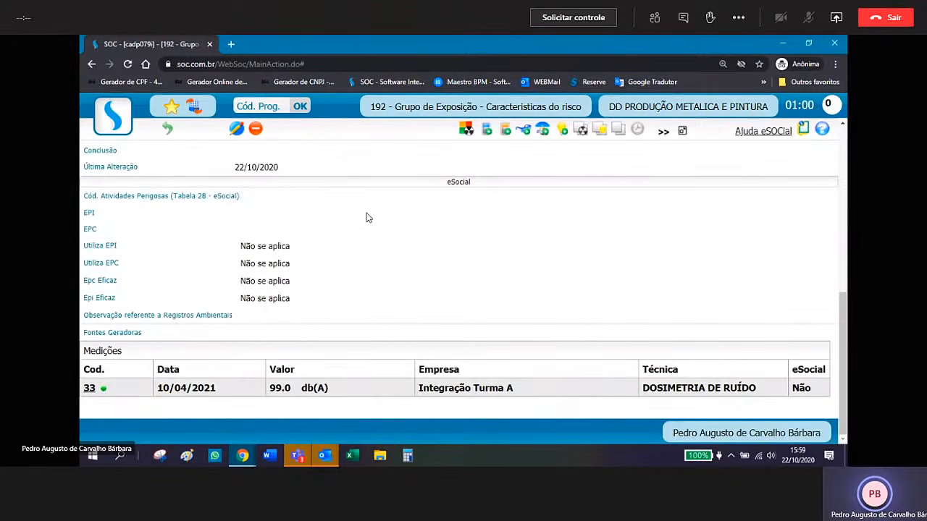
scroll(232, 253, up, 10)
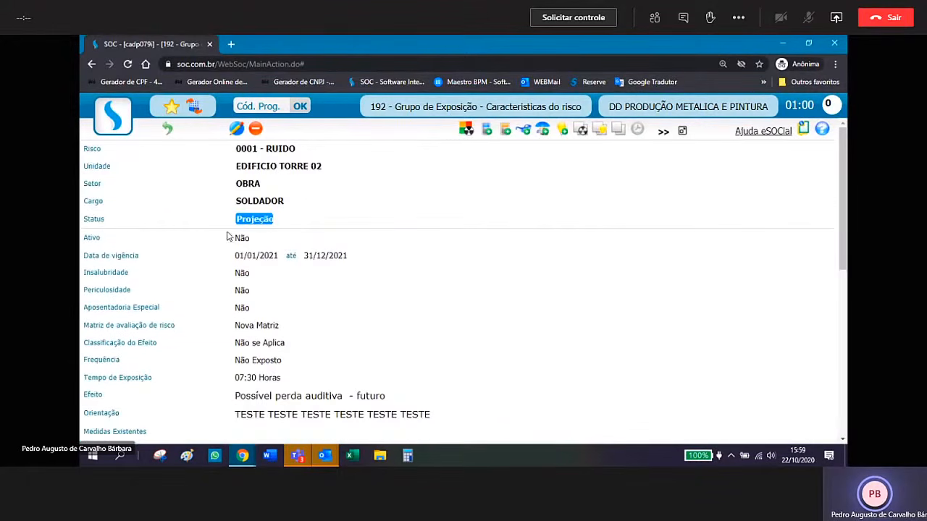
- Leave the exposure group records, open the Controle de Vigência de Documentos Legais program and search for records of all statuses
click(167, 132)
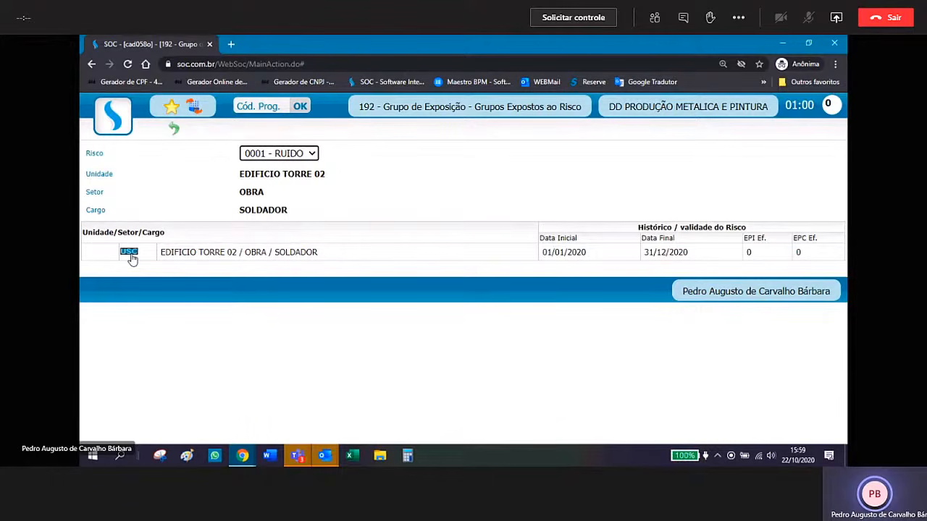
click(174, 129)
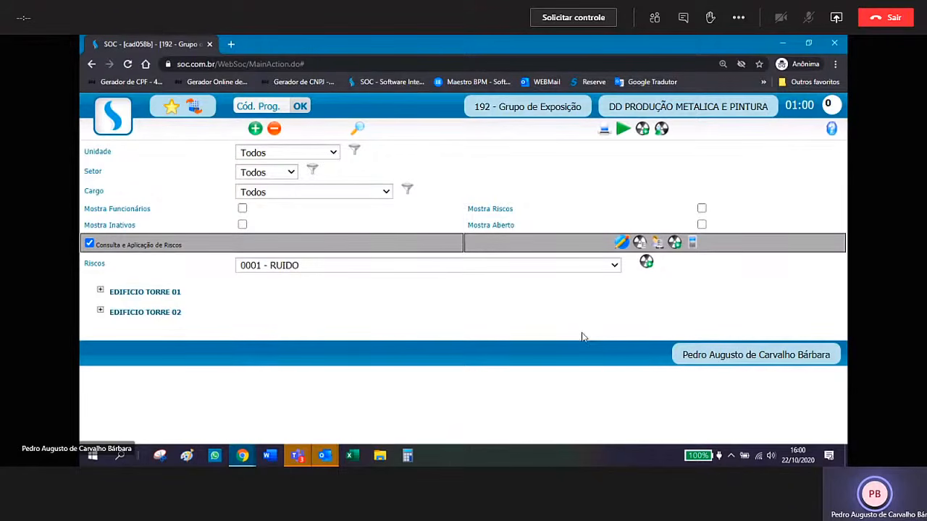
click(110, 127)
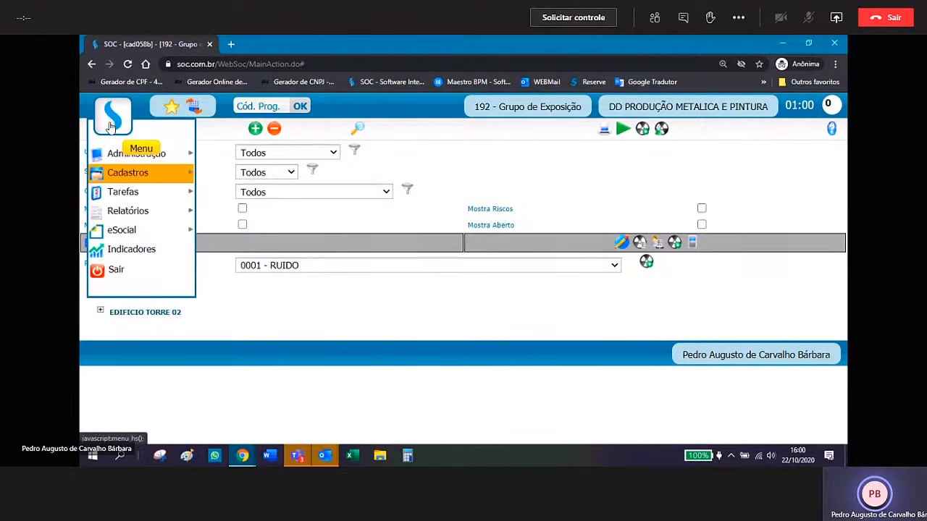
mouse_move(136, 173)
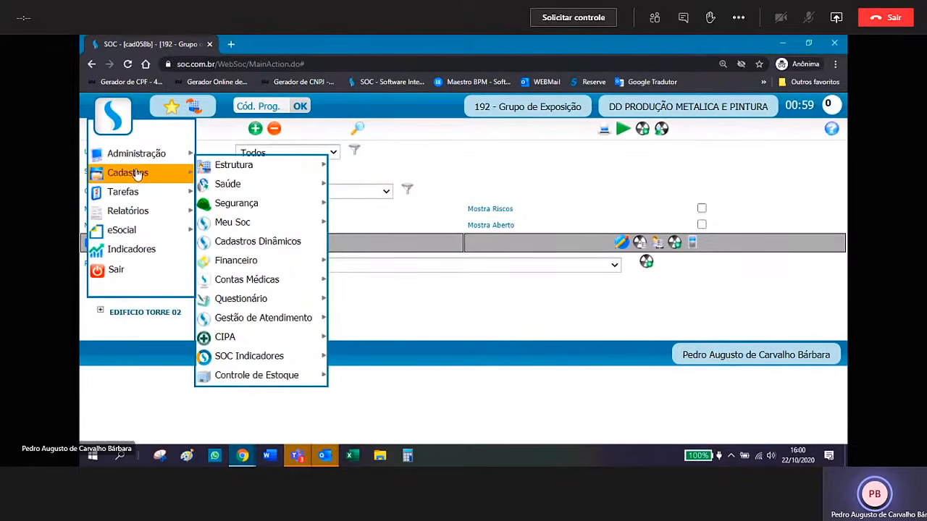
mouse_move(268, 222)
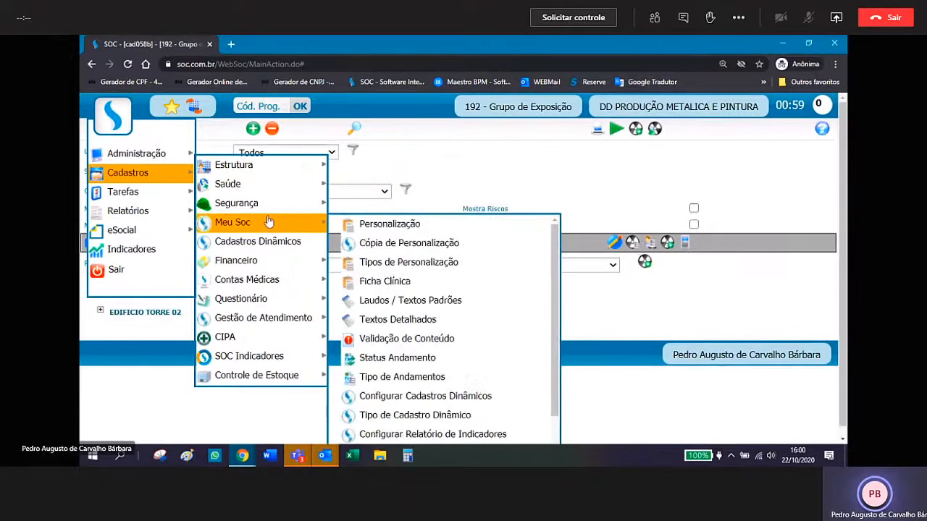
scroll(449, 364, down, 3)
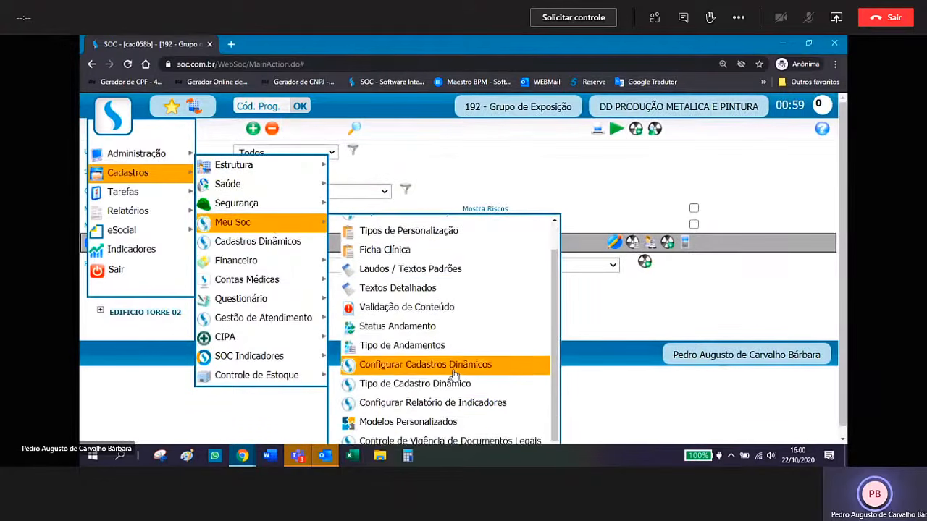
click(506, 435)
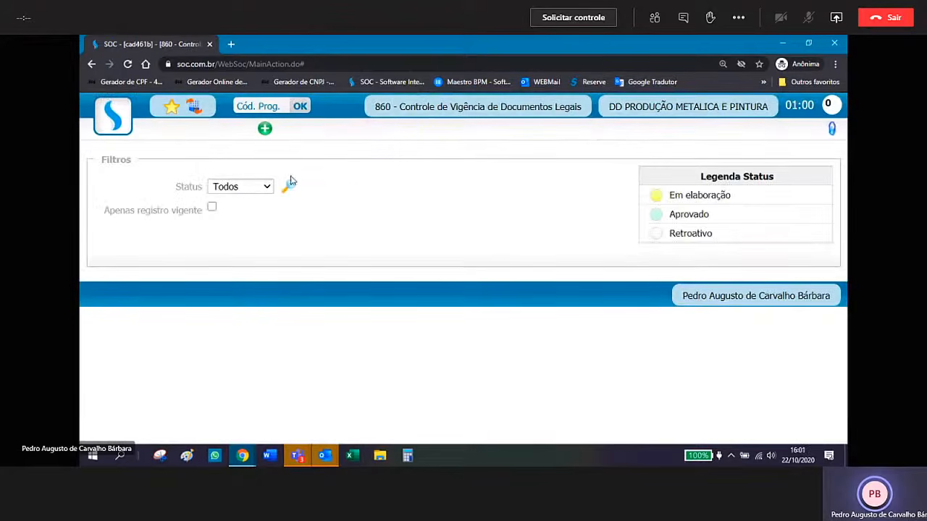
click(290, 187)
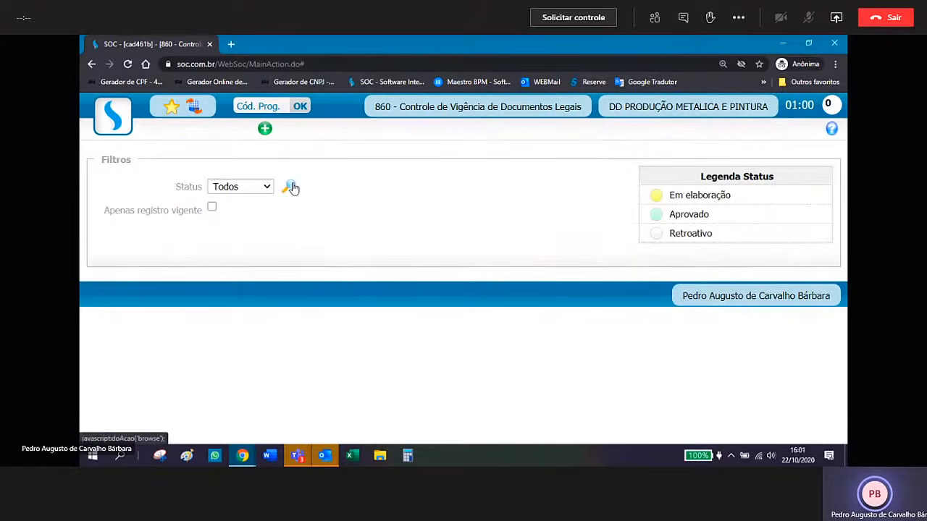
- Start a new document validity record with the status Retroativo
click(265, 129)
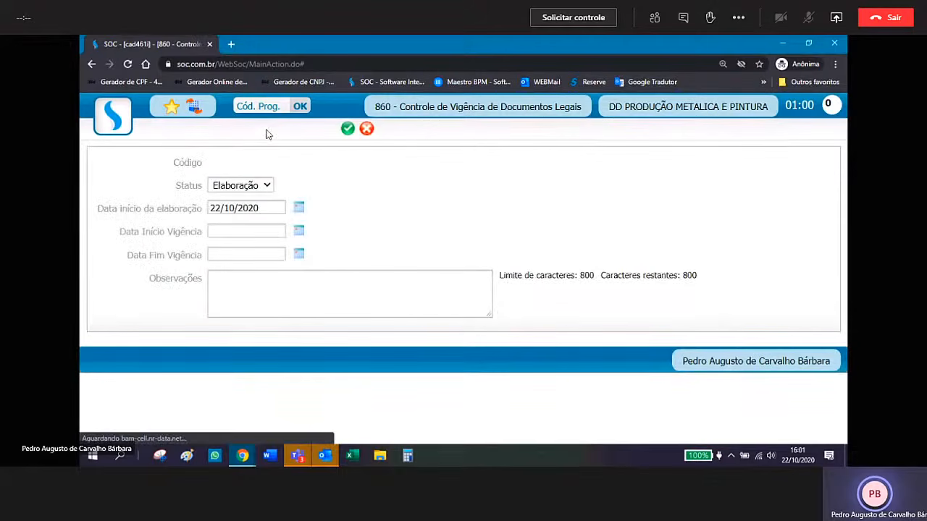
click(266, 185)
click(267, 224)
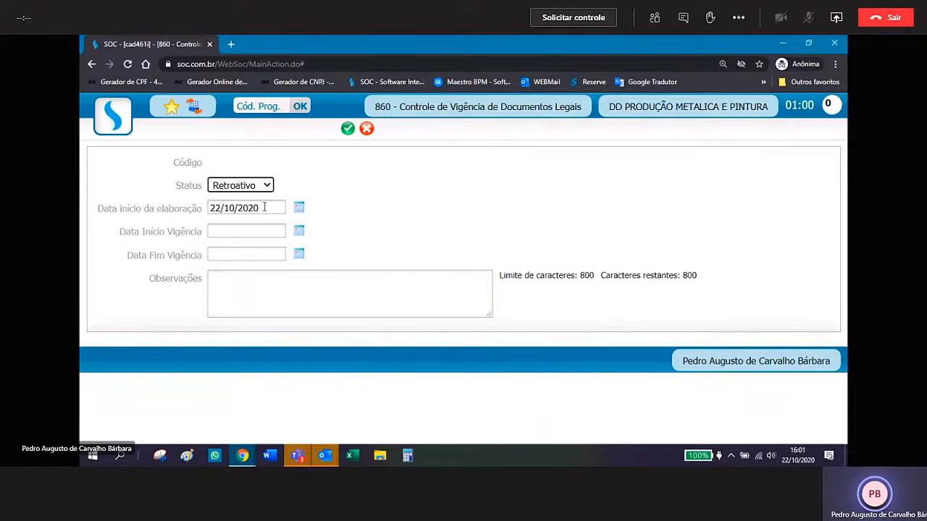
- Set the retroactive record's elaboration start date to 22/10/2019
click(270, 208)
key(BackSpace)
key(BackSpace)
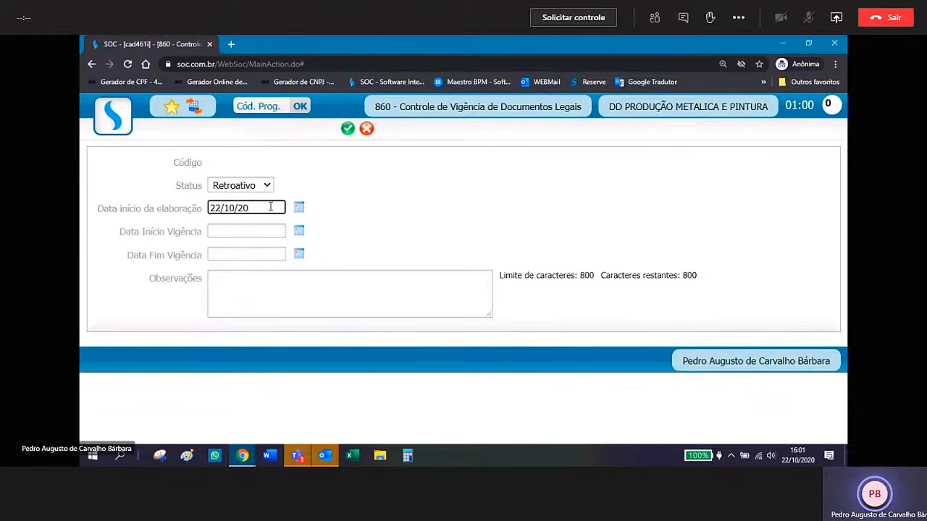
text(19)
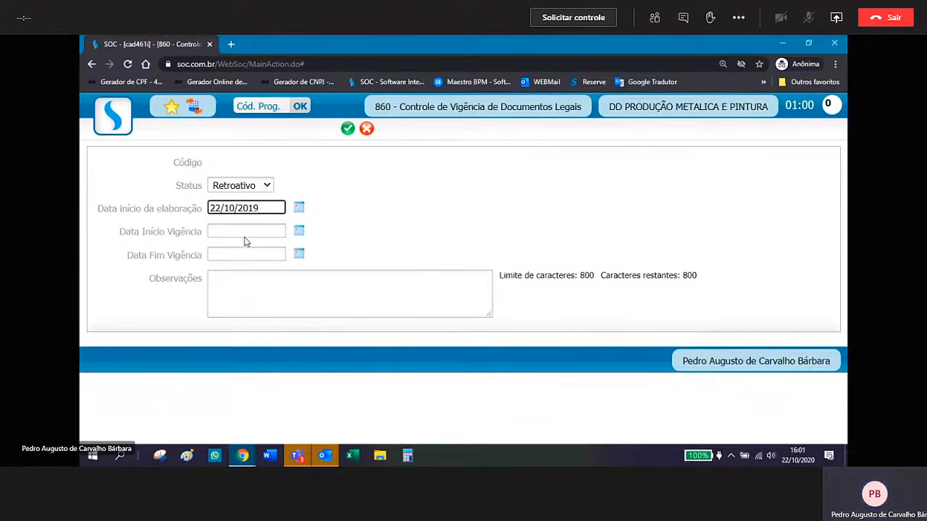
- Set the retroactive record's validity period from 01/01/2019 to 31/12/2019 and save the record
click(247, 231)
text(01)
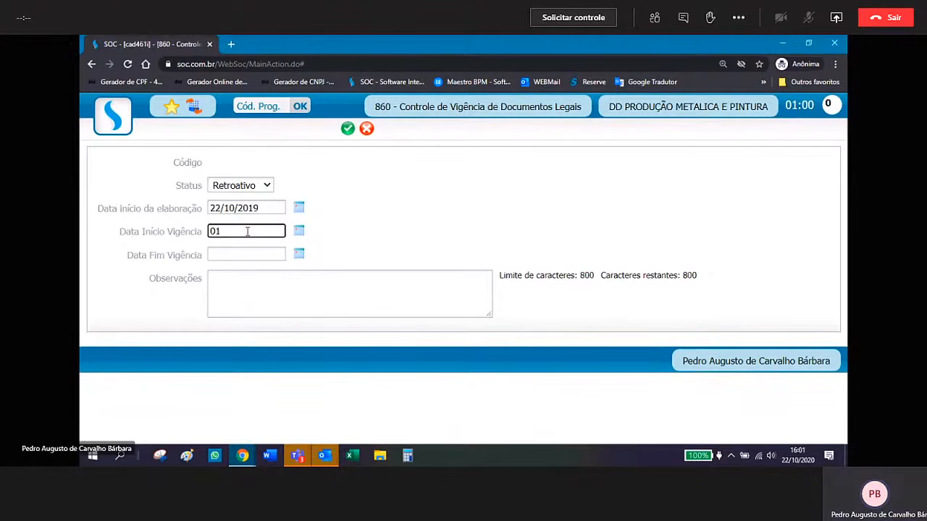
text(/01)
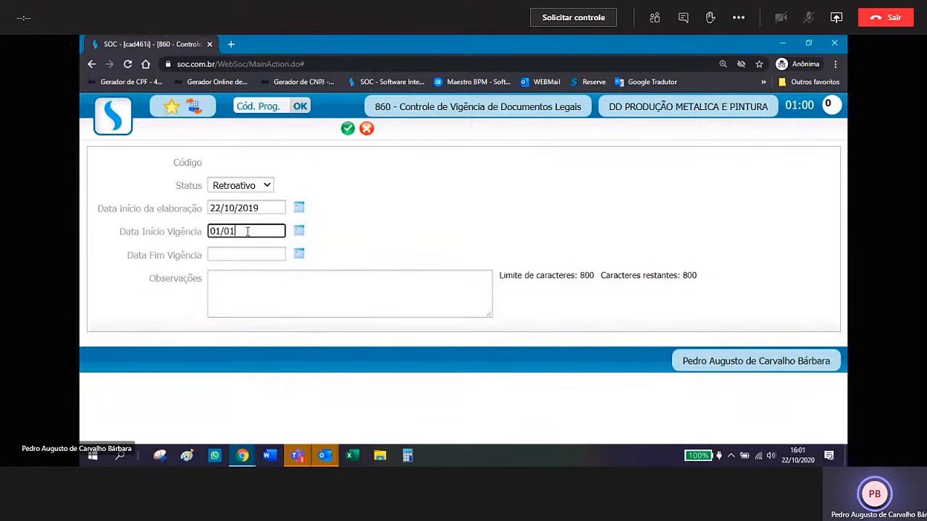
text(/2019)
key(Tab)
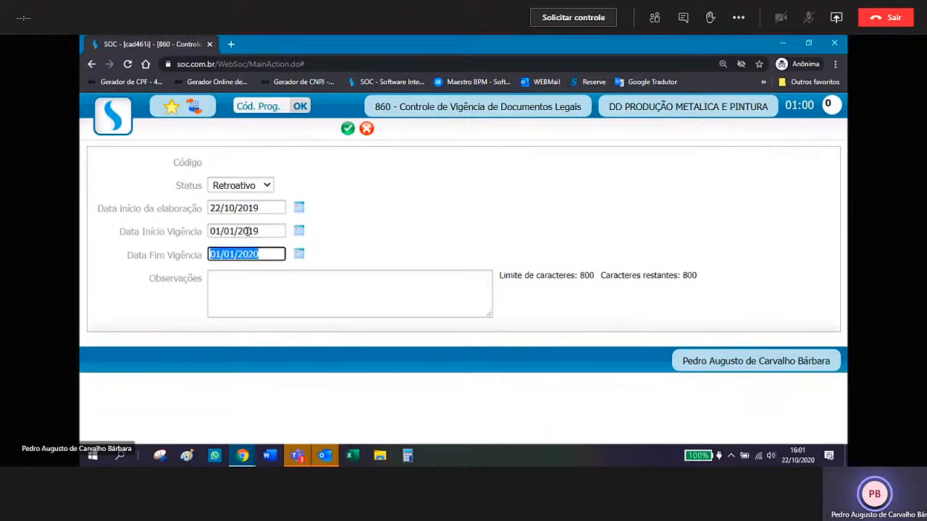
text(31/12)
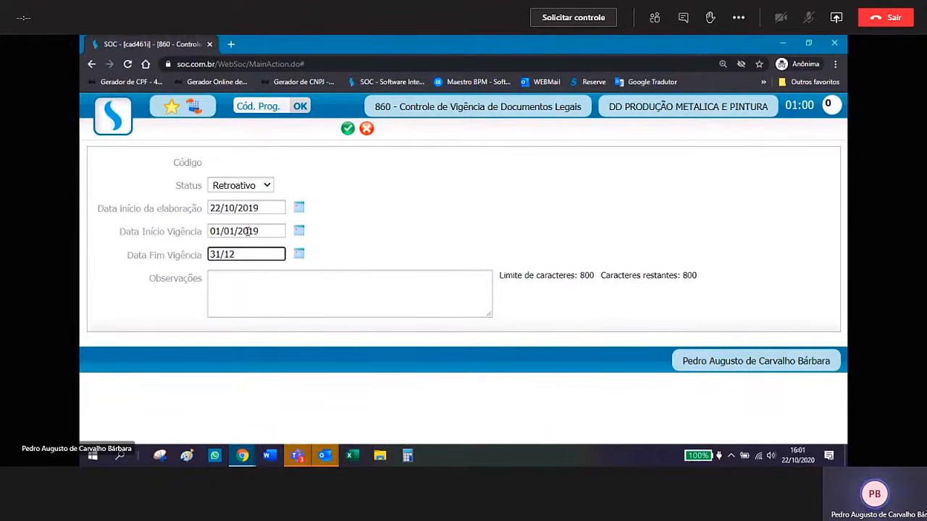
text(/2019)
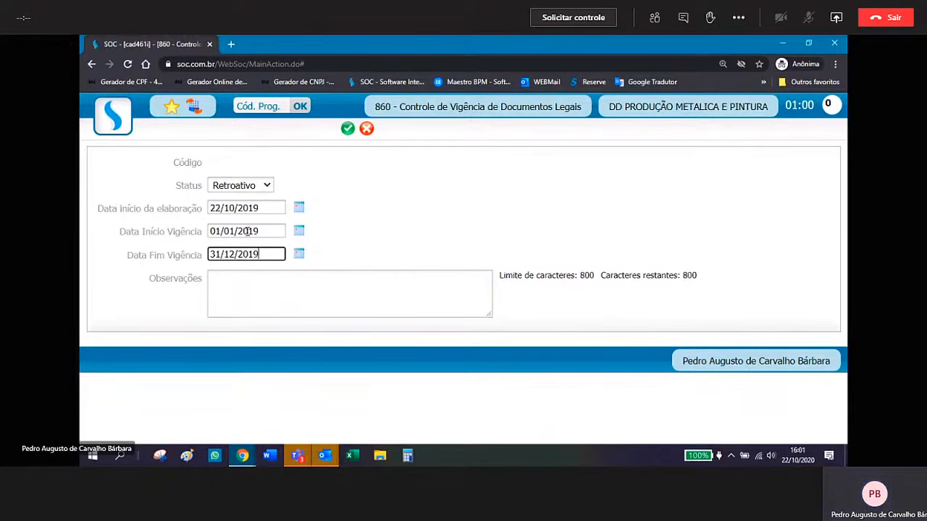
click(348, 129)
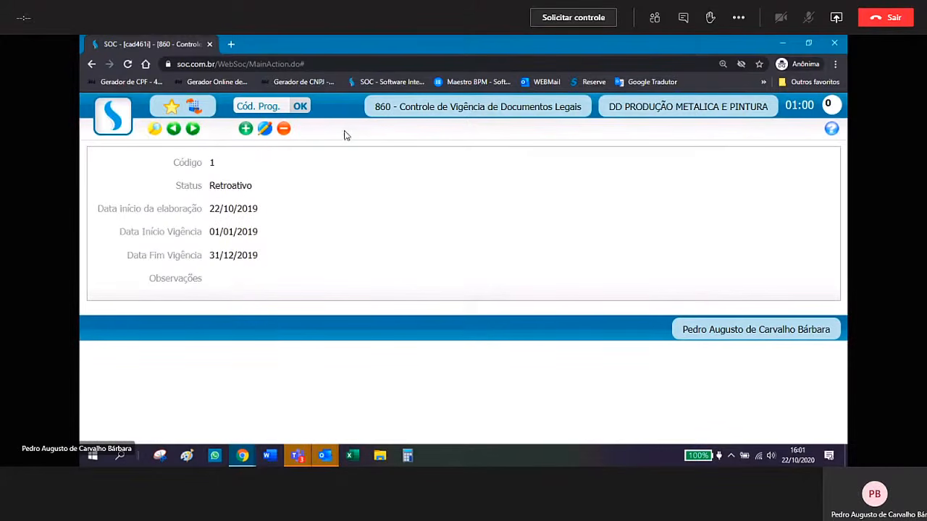
- Create and save another validity record with the status Aprovado, valid from 01/01/2020 to 31/12/2020
click(246, 129)
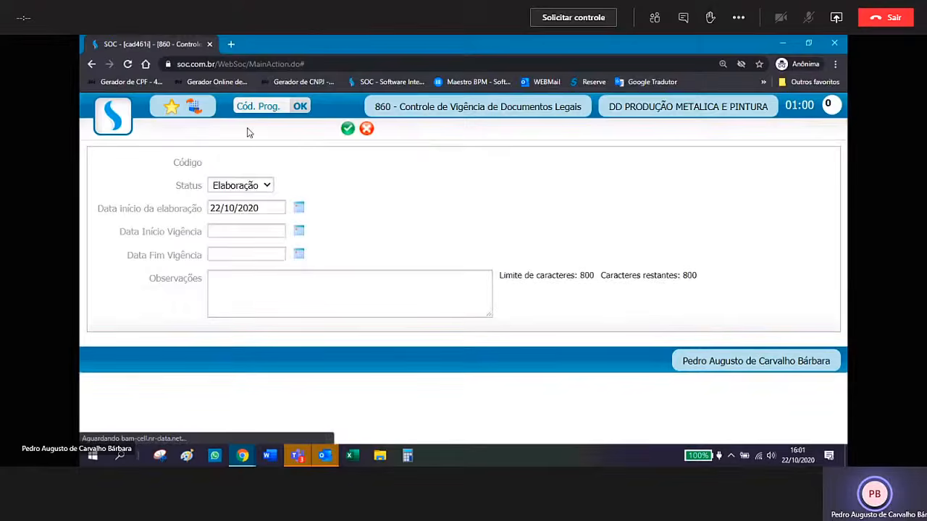
click(266, 185)
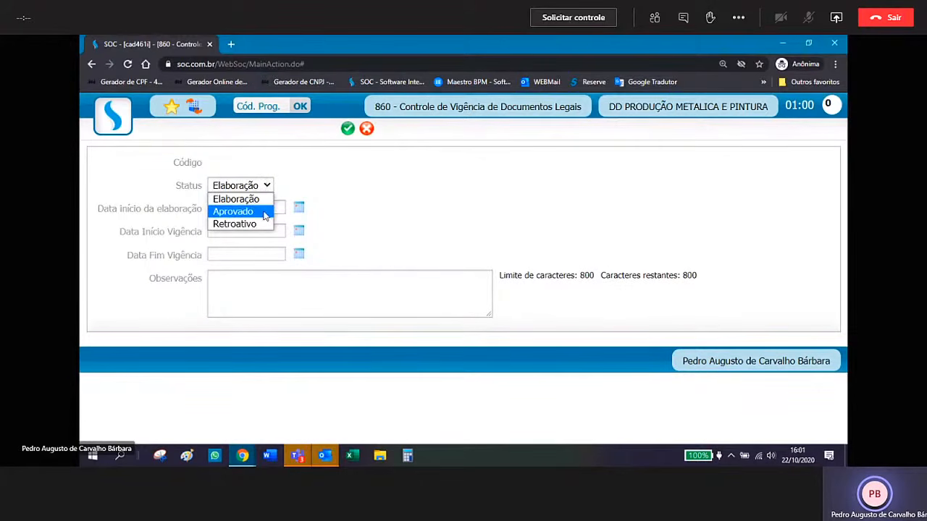
click(265, 212)
click(257, 231)
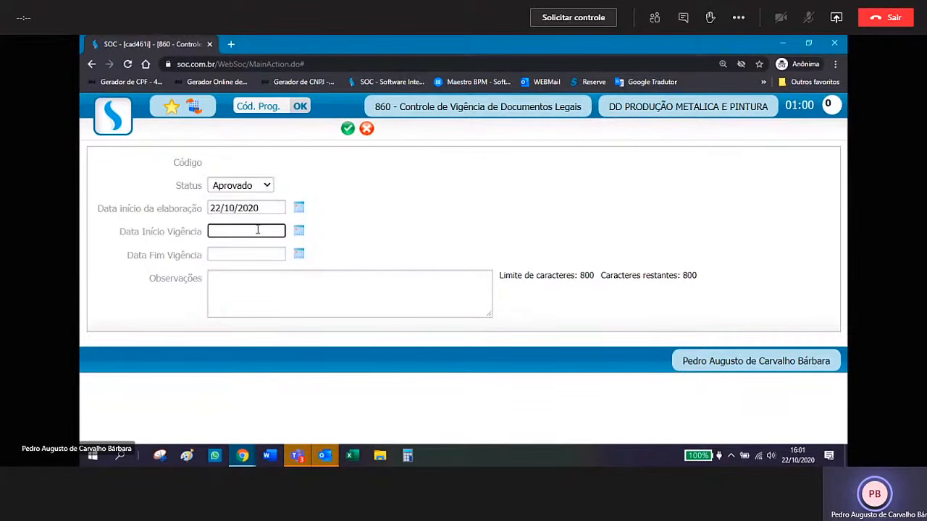
text(01/01/2020)
key(Tab)
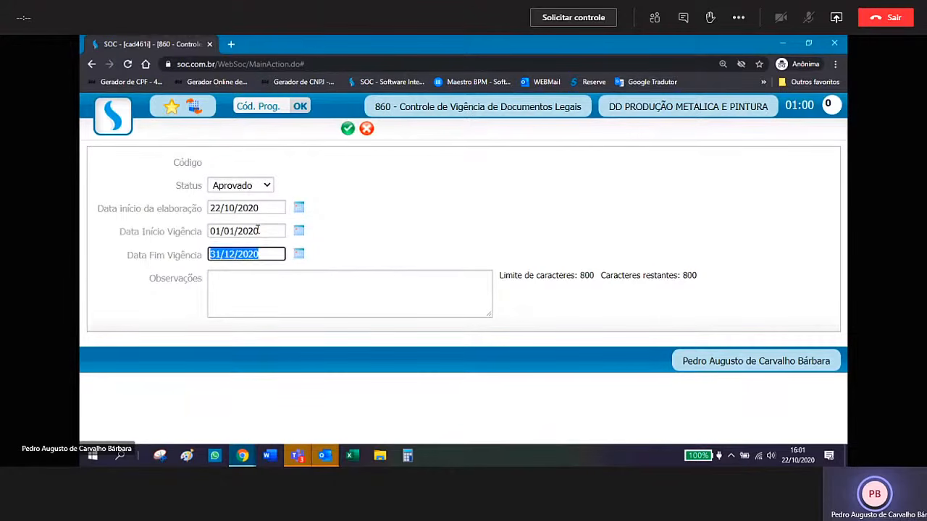
click(347, 132)
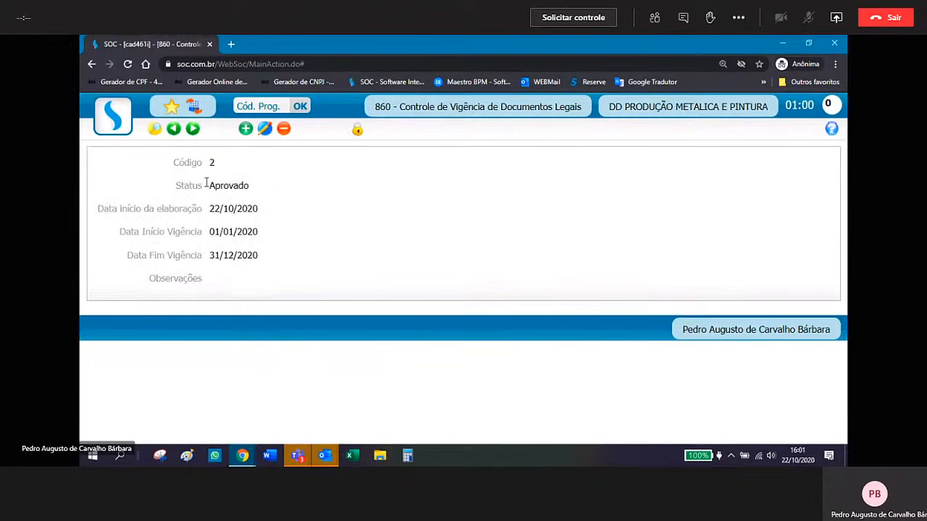
- Start a third validity record with the status Elaboração and the elaboration start date 21/10/2020
click(245, 129)
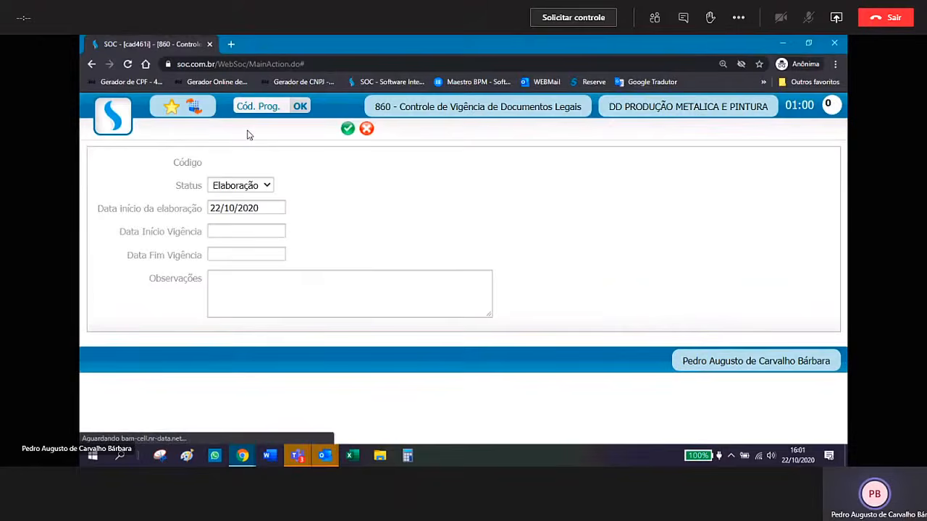
click(267, 186)
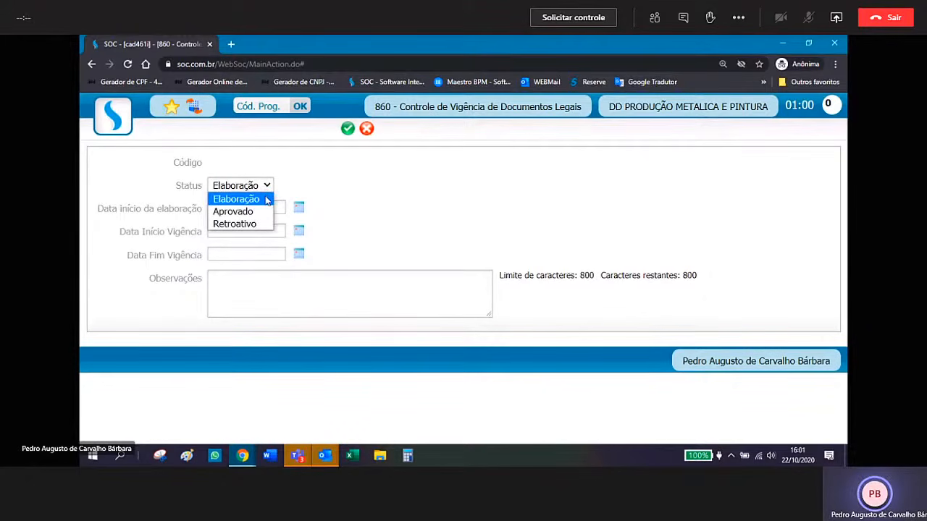
click(267, 201)
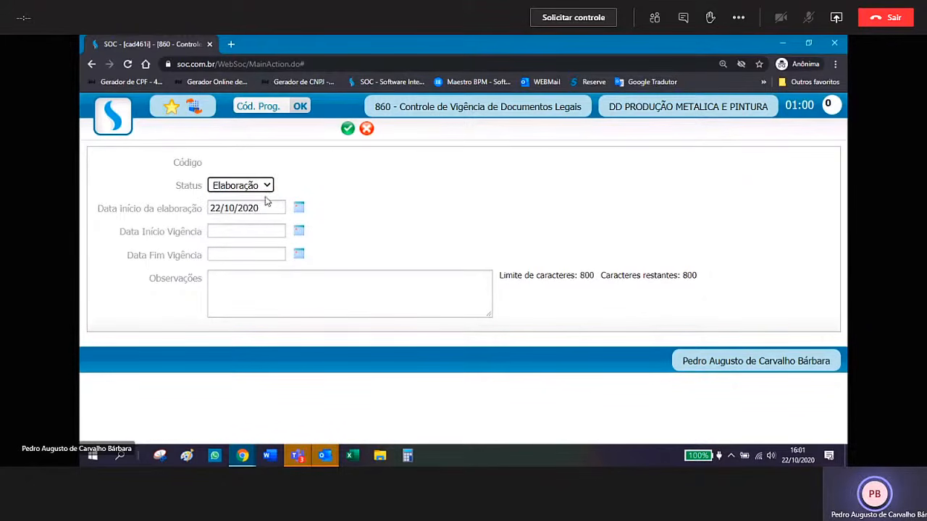
click(232, 229)
text(01)
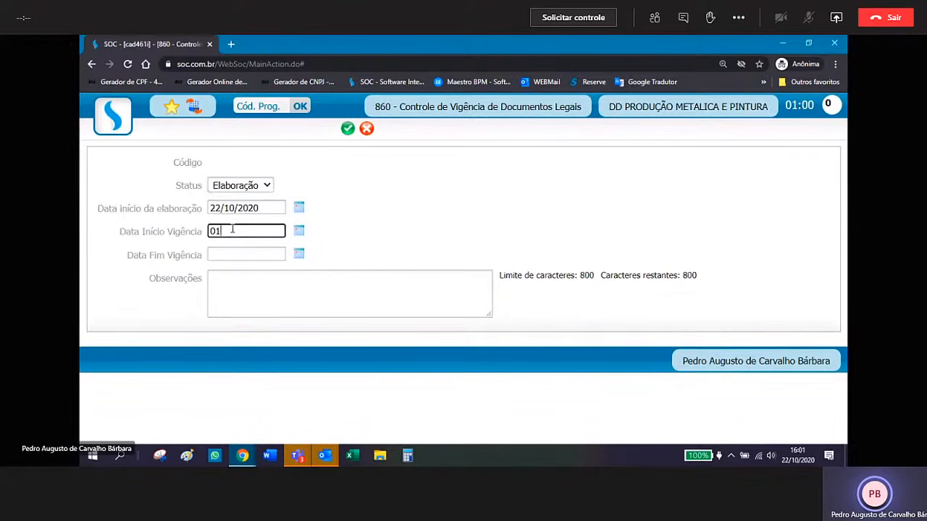
click(215, 207)
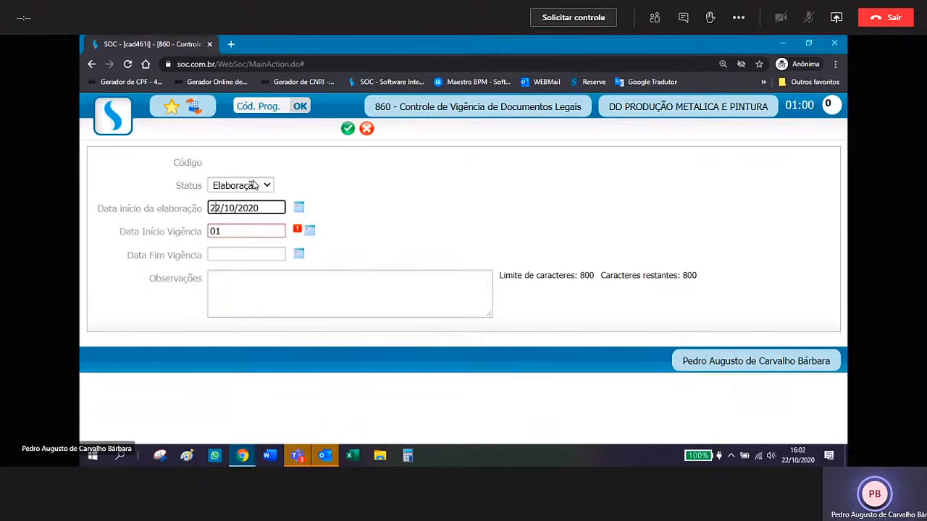
text(1)
- Set the validity period from 01/01/2021 to 31/12/2021, save the record and return to the list of validity records
click(240, 232)
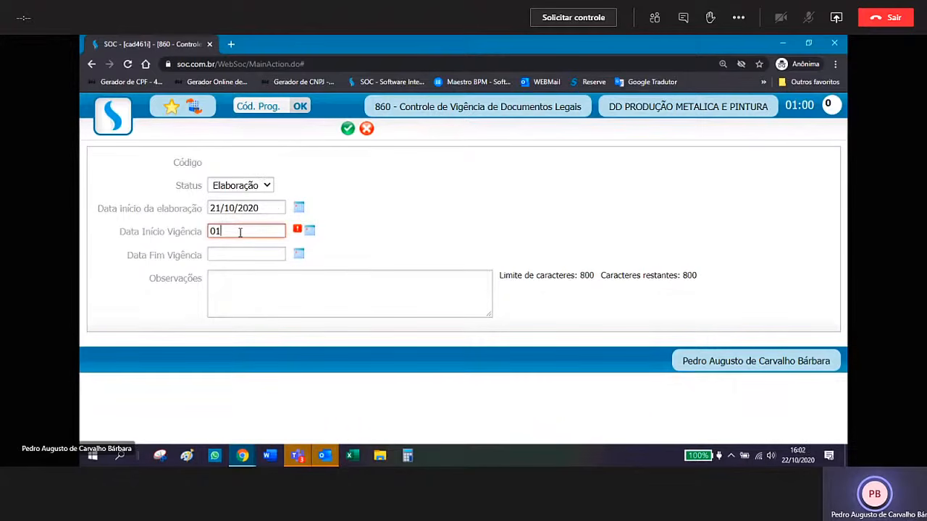
text(01/2021)
key(Tab)
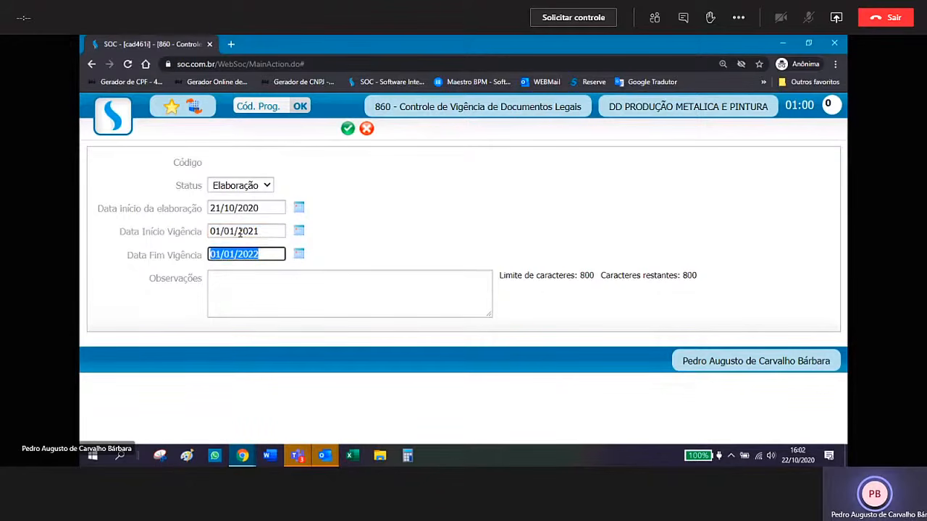
text(31/12/2)
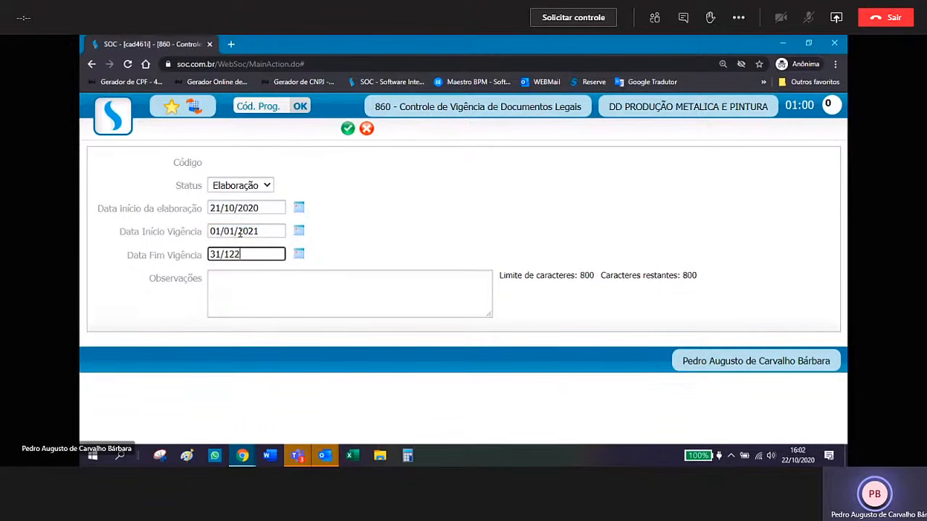
text(021)
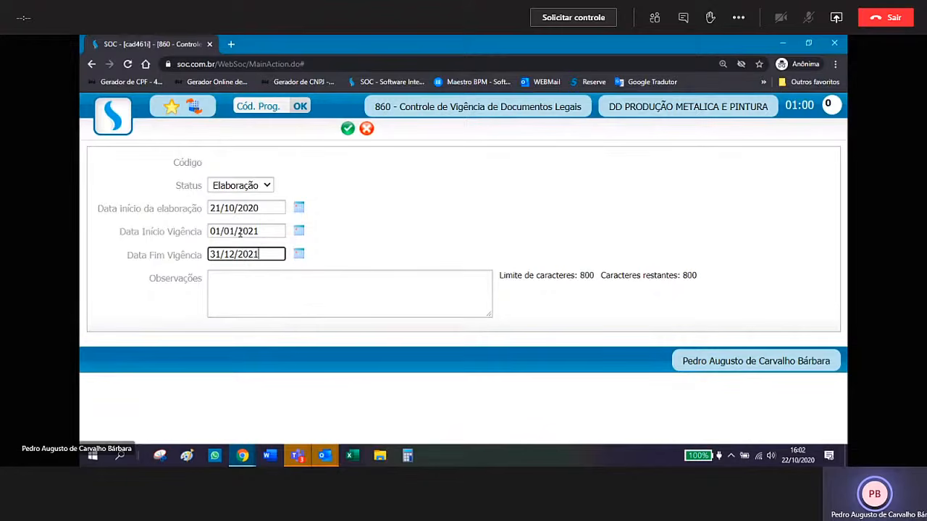
click(348, 133)
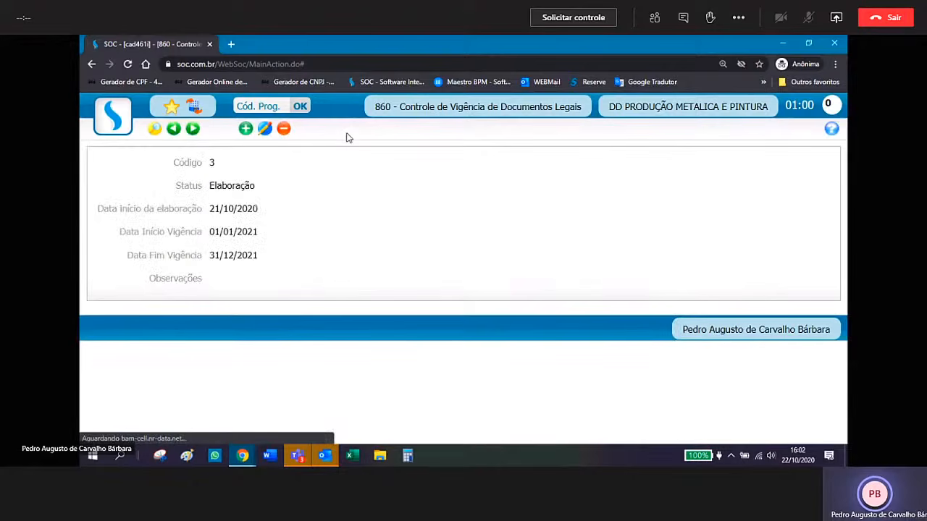
click(155, 131)
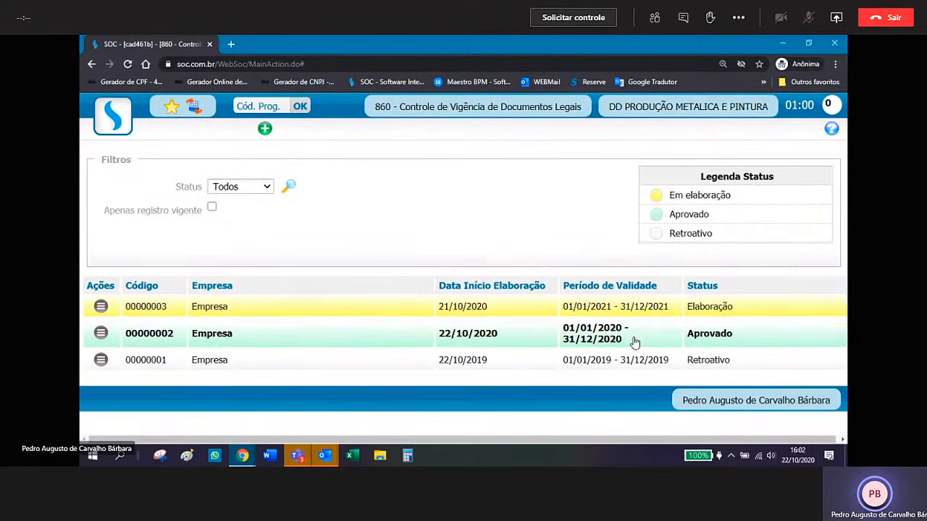
- Open the PPRA / Laudos report from the legal reports
click(113, 120)
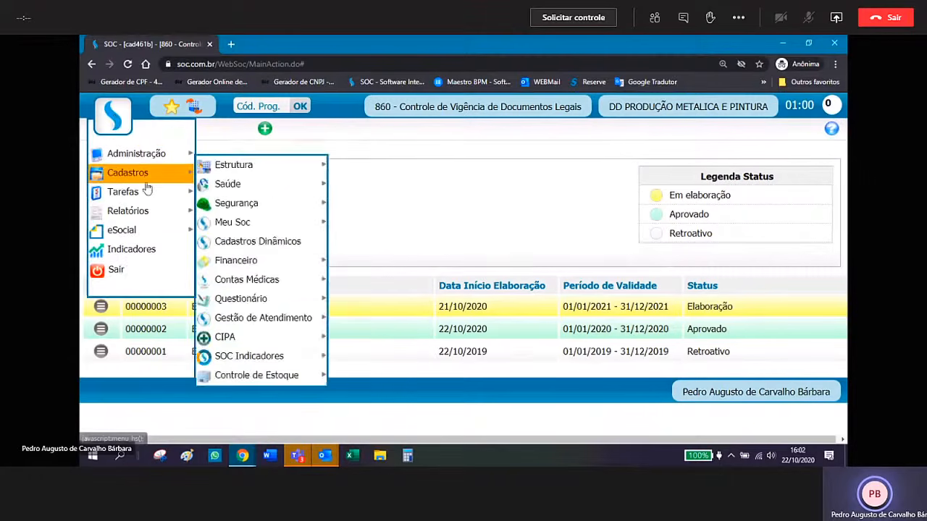
mouse_move(148, 211)
mouse_move(268, 210)
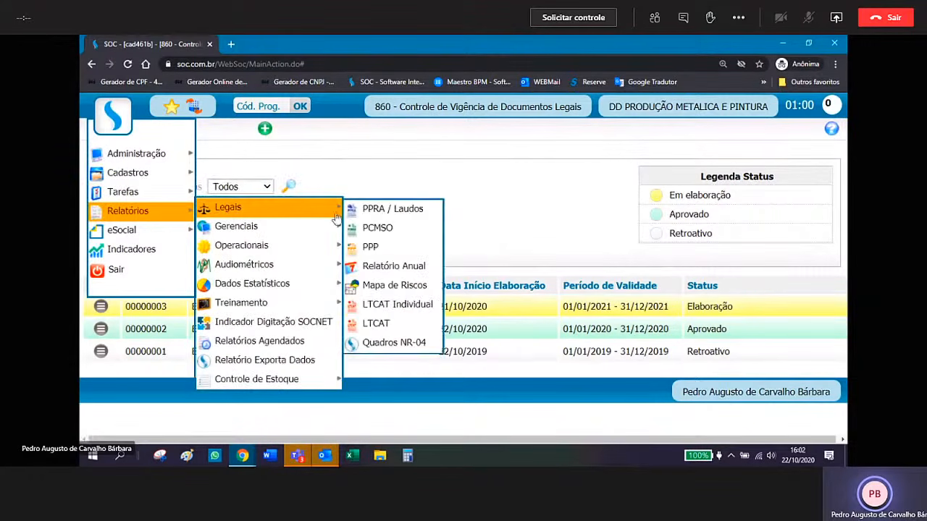
click(433, 210)
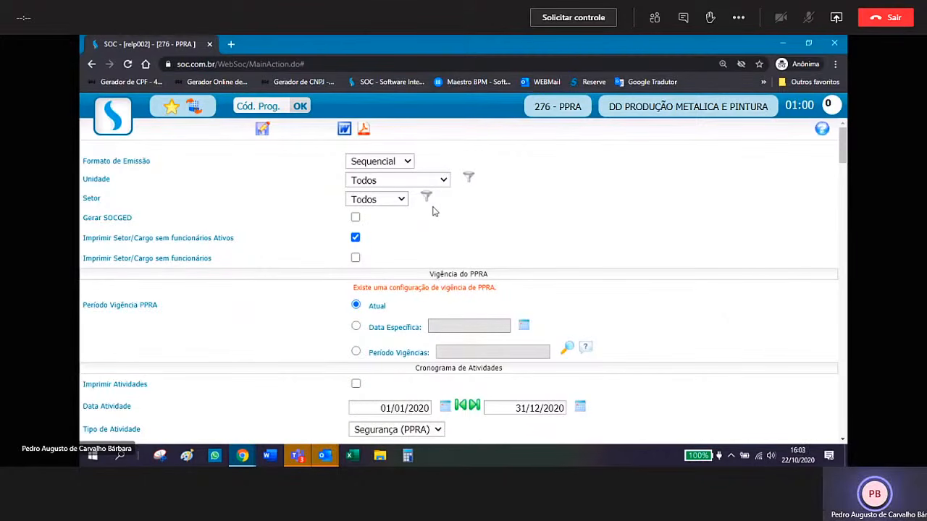
- Set the PPRA report's validity to Período Vigências and choose the Retroativo period 01/01/2019 a 31/12/2019
scroll(433, 211, down, 2)
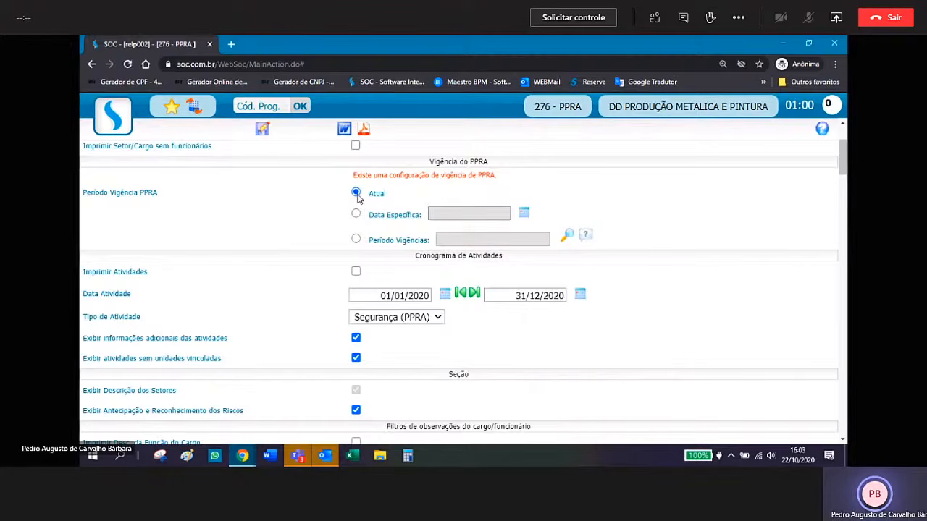
click(356, 239)
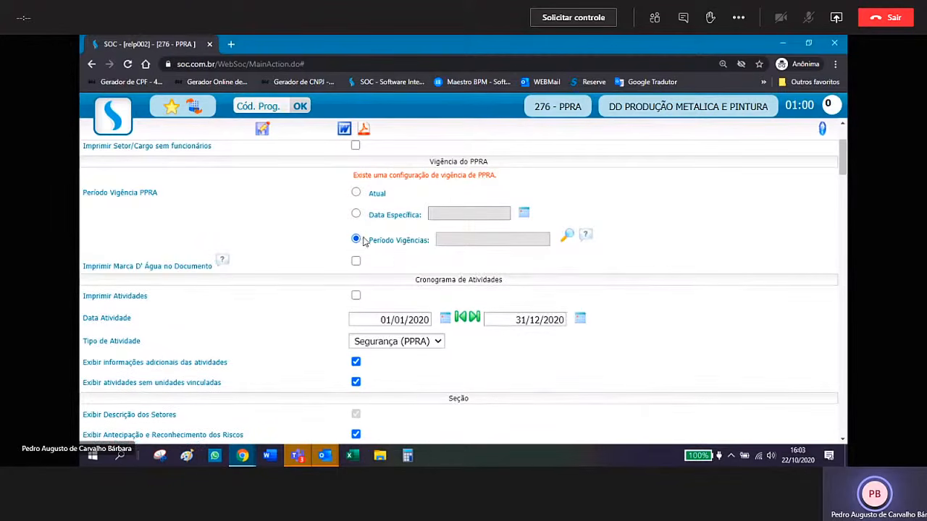
click(567, 238)
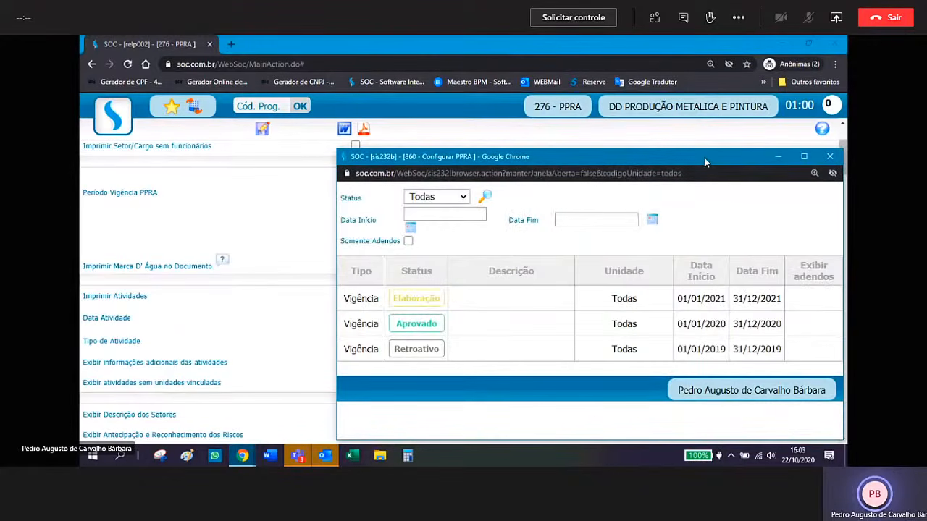
drag(701, 168, 591, 128)
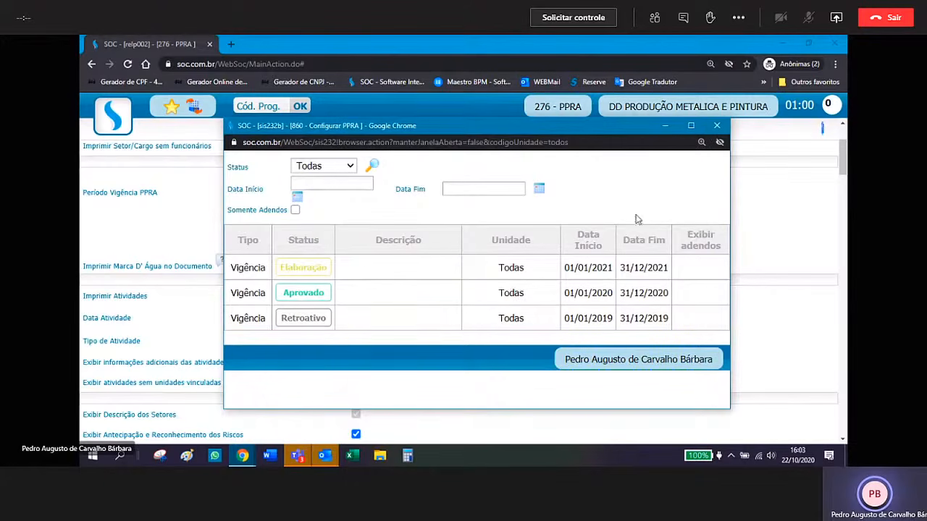
click(304, 322)
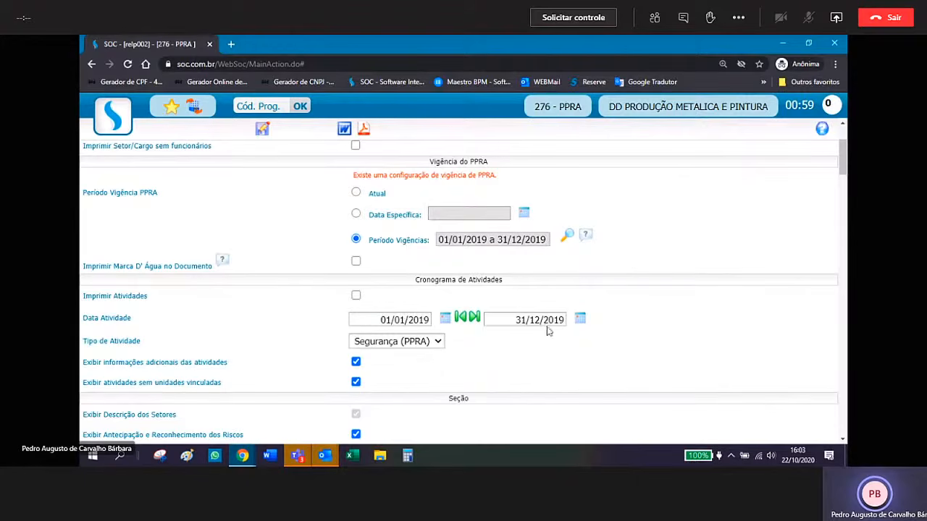
- Turn off the Imprimir matriz de avaliação de risco option for the PPRA report
scroll(436, 306, down, 2)
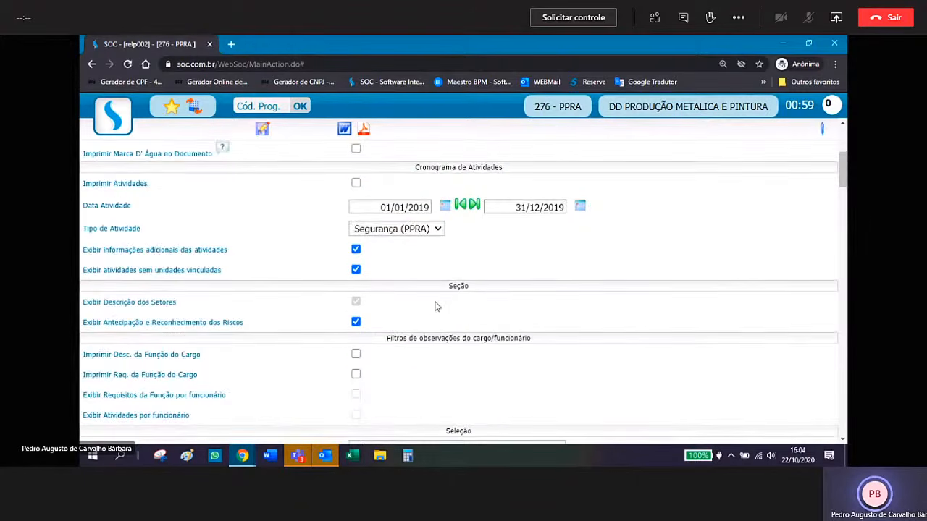
scroll(437, 307, down, 2)
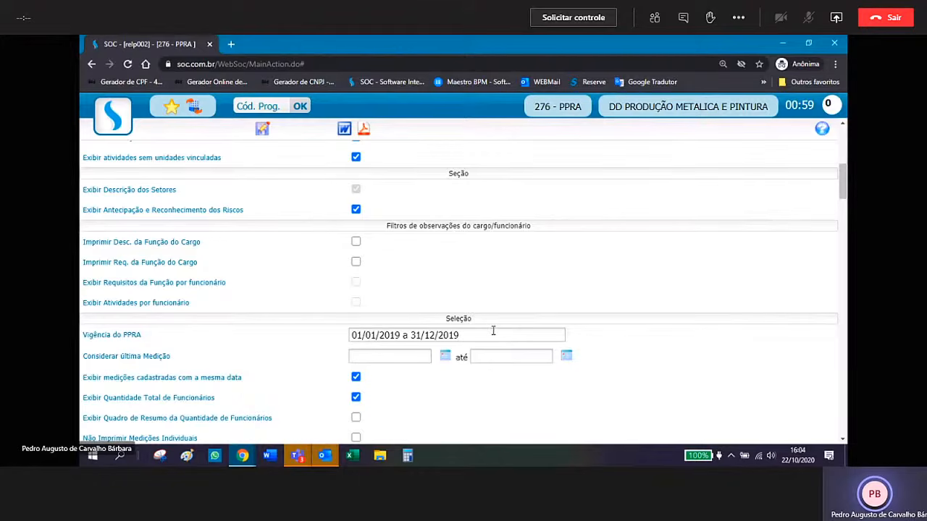
scroll(493, 331, down, 5)
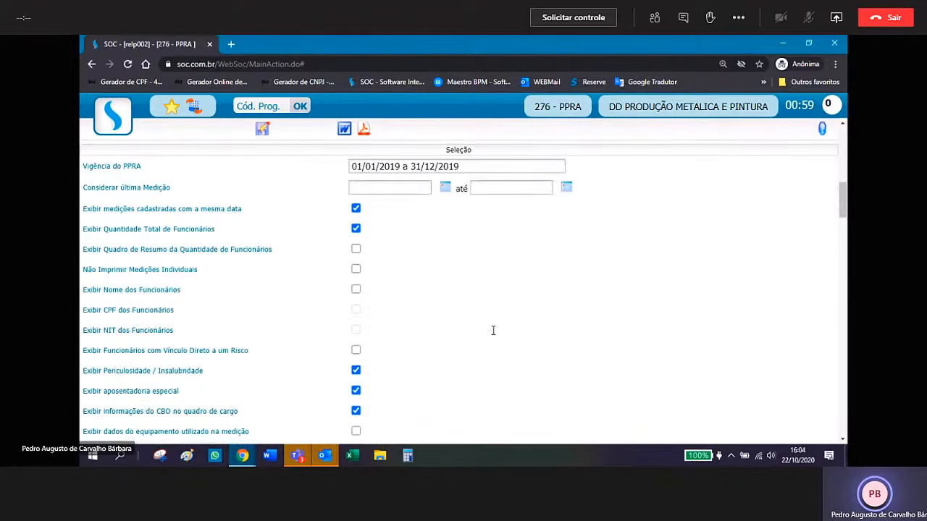
scroll(492, 335, down, 1)
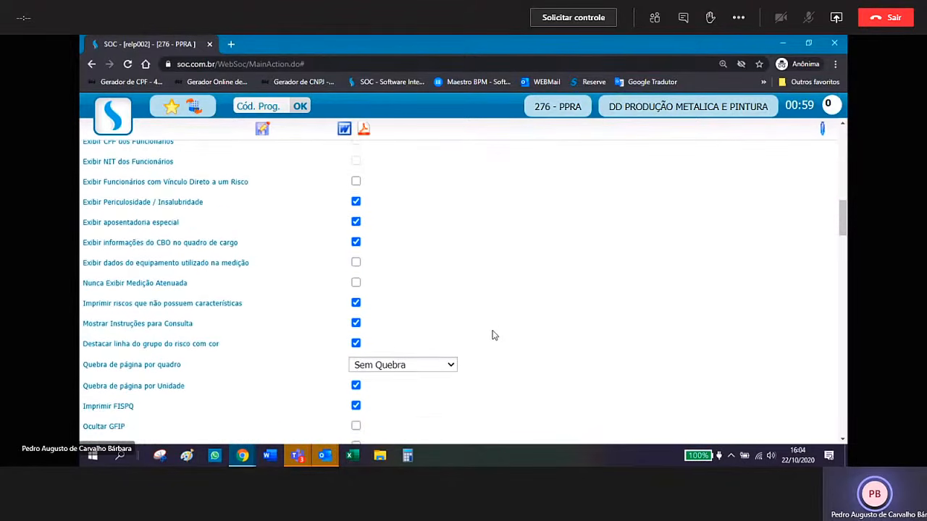
scroll(492, 334, down, 2)
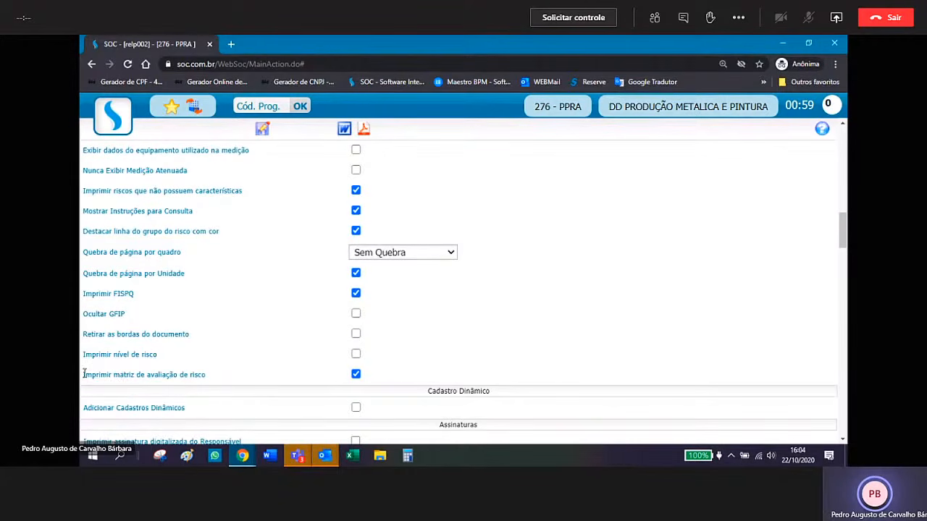
drag(84, 373, 213, 380)
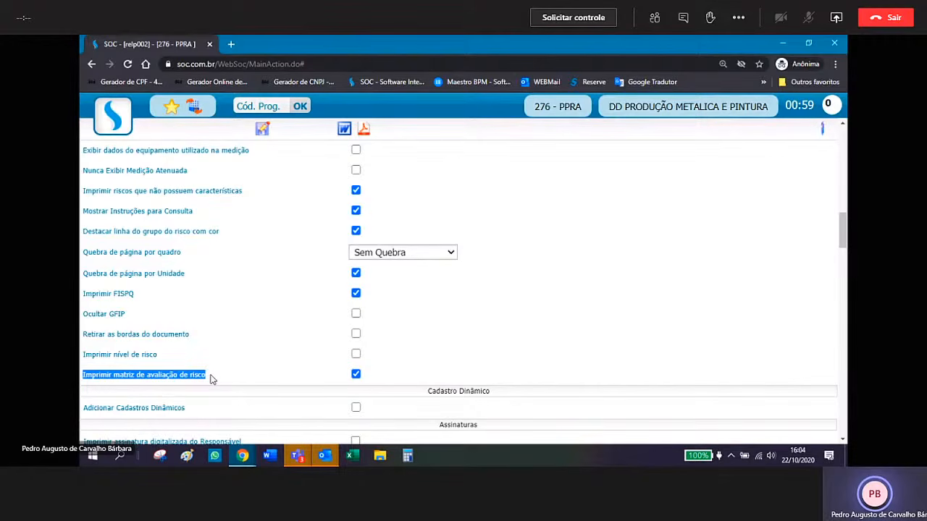
click(356, 375)
- Look over the validity records selectable for Período Vigências and close the list without changing the chosen period
scroll(484, 379, up, 10)
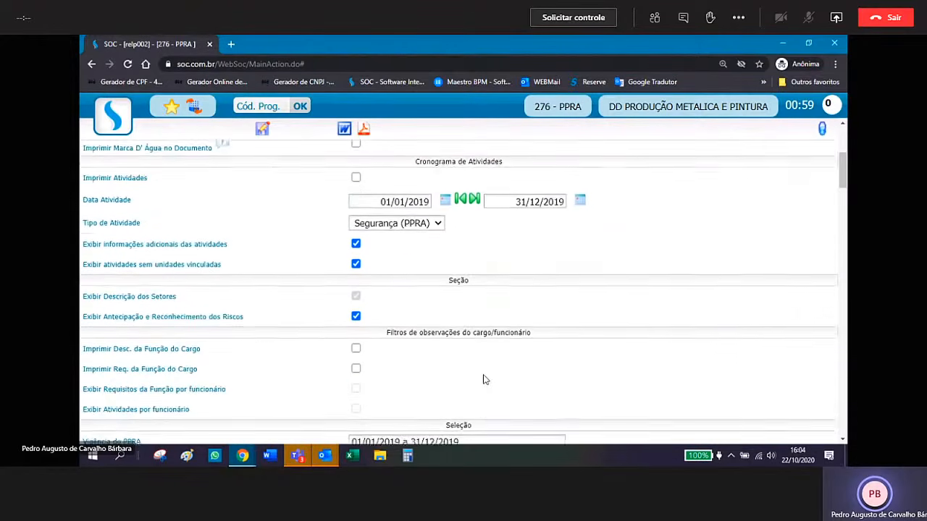
scroll(484, 379, up, 3)
scroll(486, 379, up, 3)
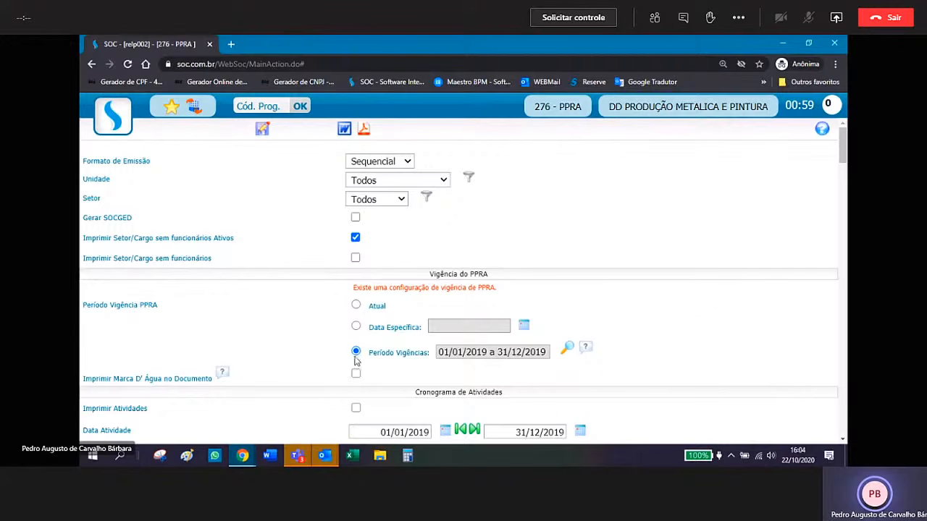
click(567, 349)
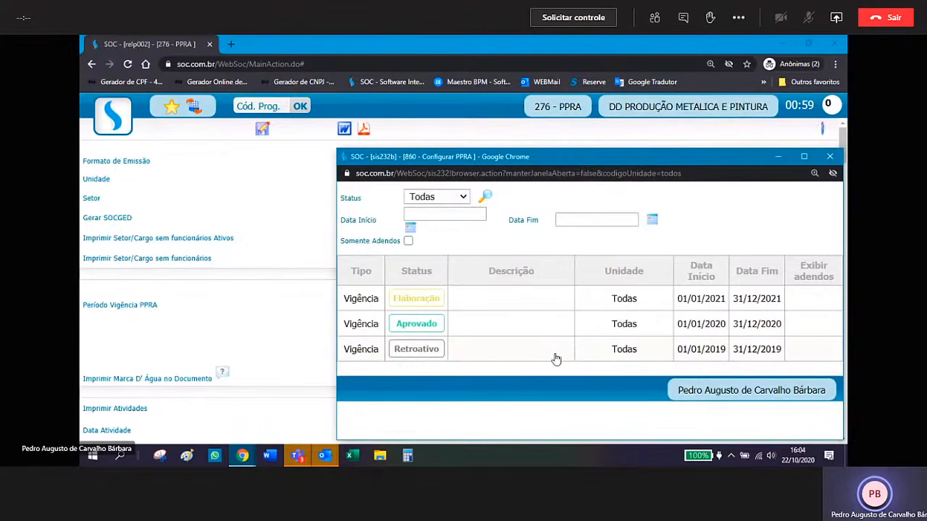
click(829, 157)
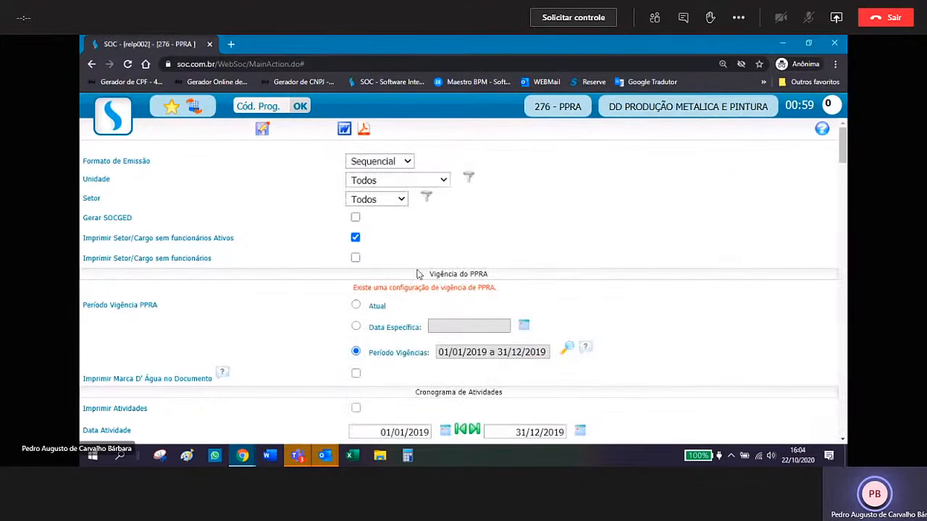
- Issue the PPRA report as a PDF, accept the default font notice and open the processing requests
click(366, 131)
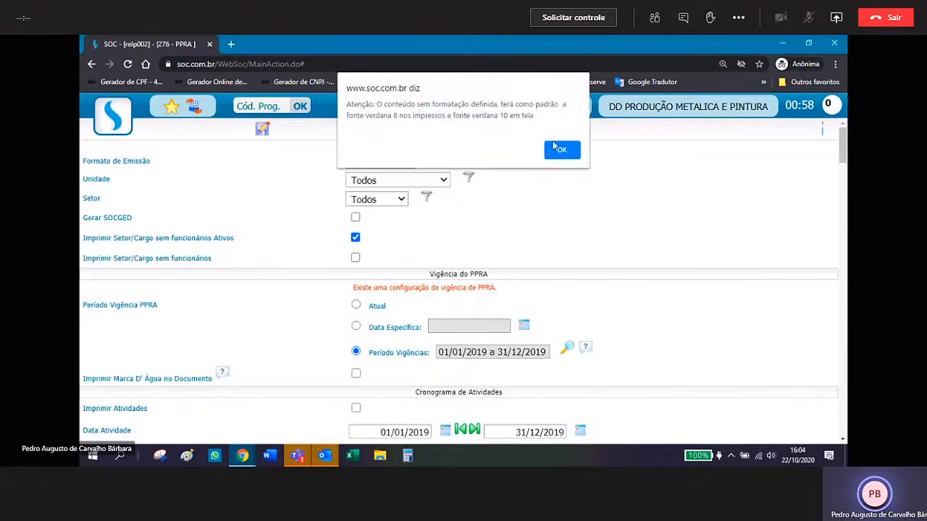
click(568, 157)
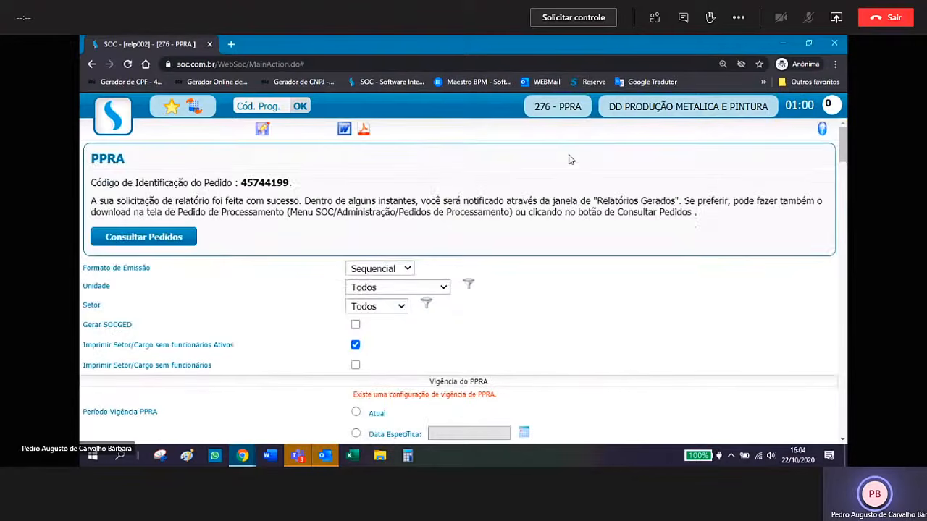
click(182, 239)
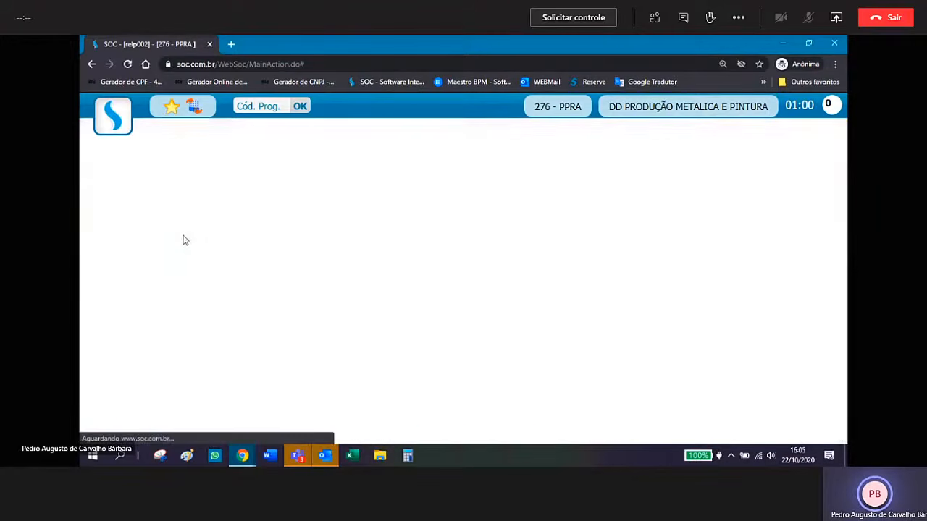
- Download the newly requested PPRA report and open the PDF inside the downloaded zip archive
scroll(578, 319, down, 2)
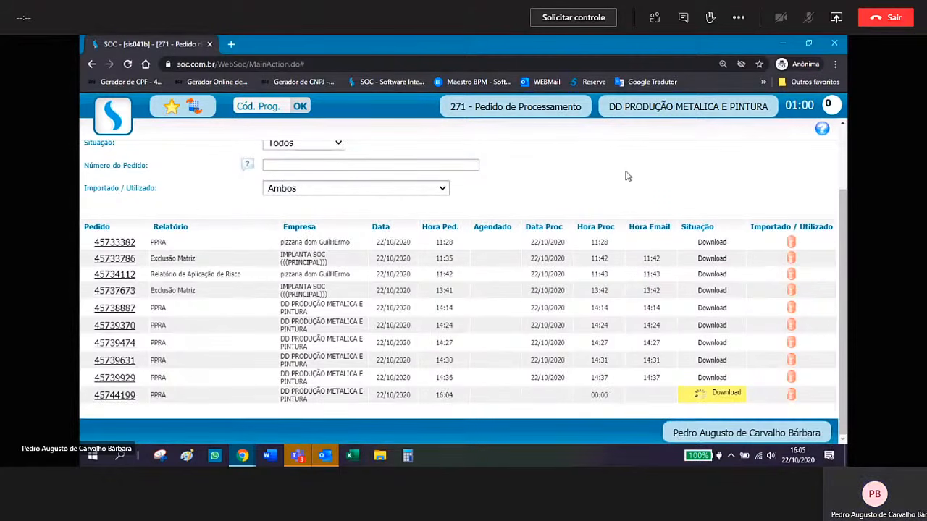
click(728, 393)
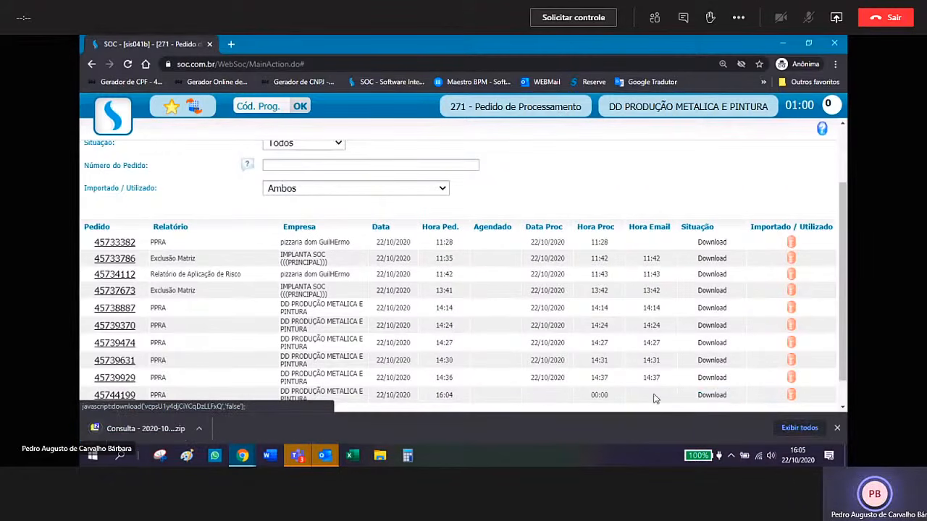
click(132, 430)
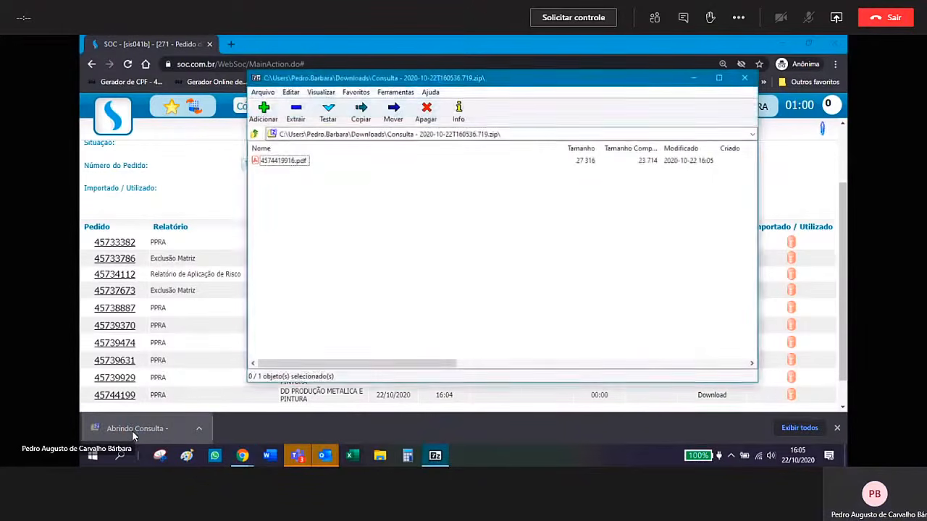
click(301, 166)
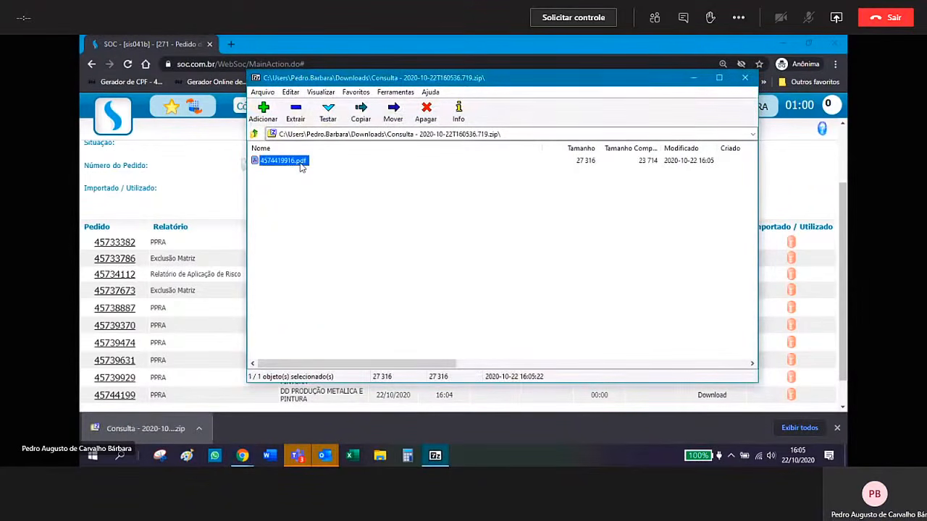
double_click(301, 166)
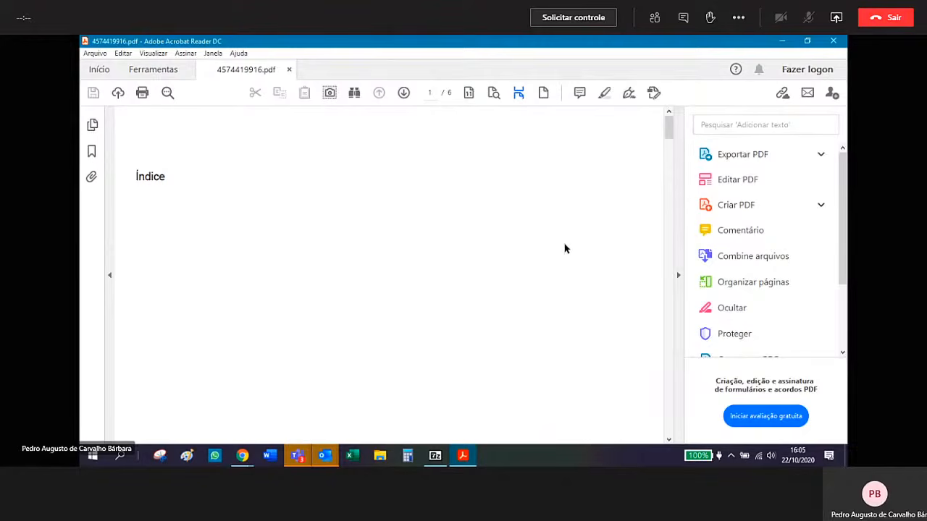
- Check the Vigência do PPRA period on the identification page of the PDF report
scroll(565, 248, down, 3)
scroll(564, 248, down, 5)
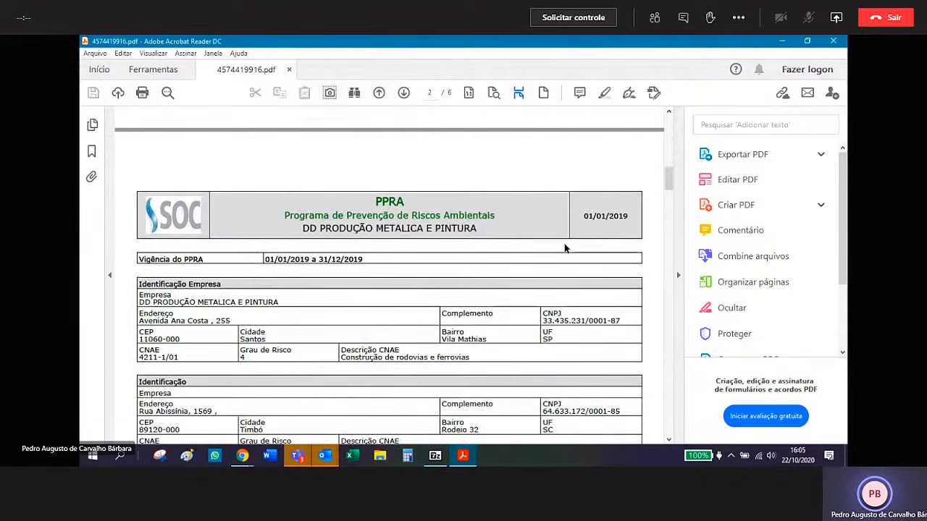
scroll(564, 249, down, 1)
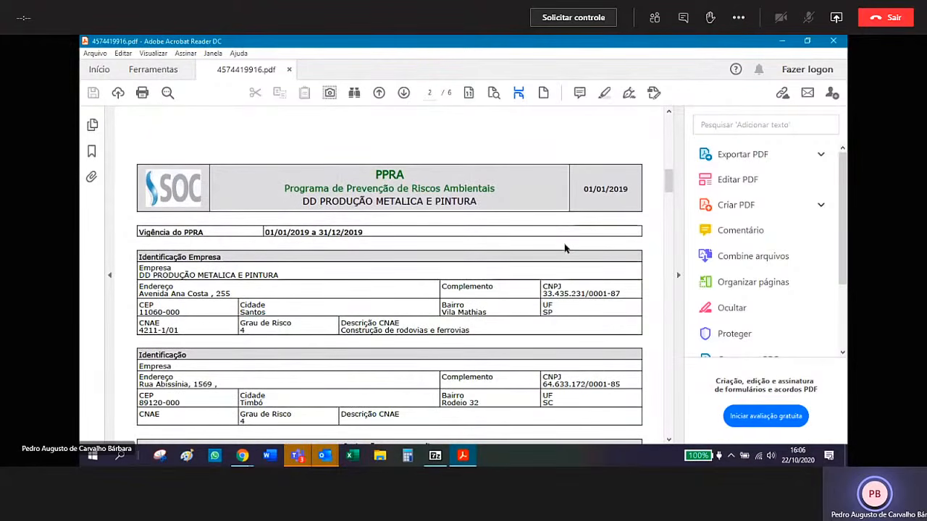
scroll(565, 248, down, 3)
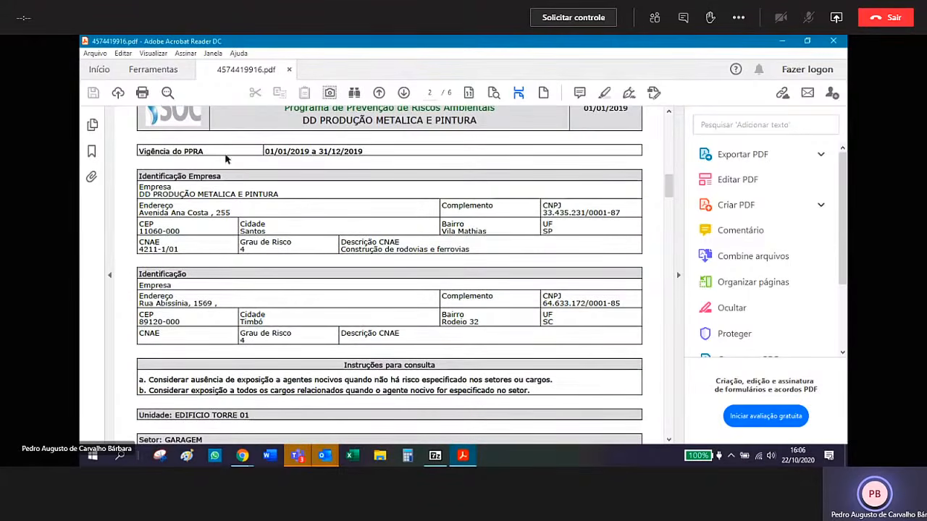
drag(264, 150, 368, 152)
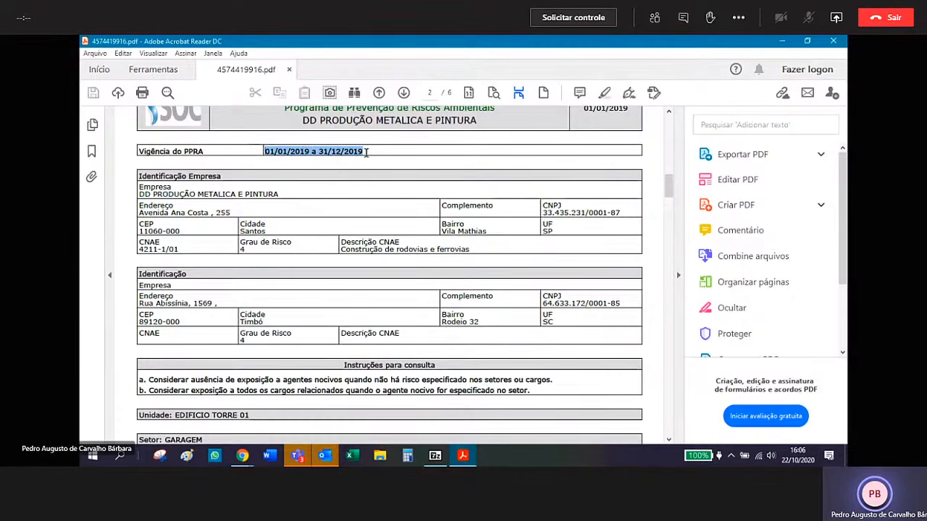
click(370, 152)
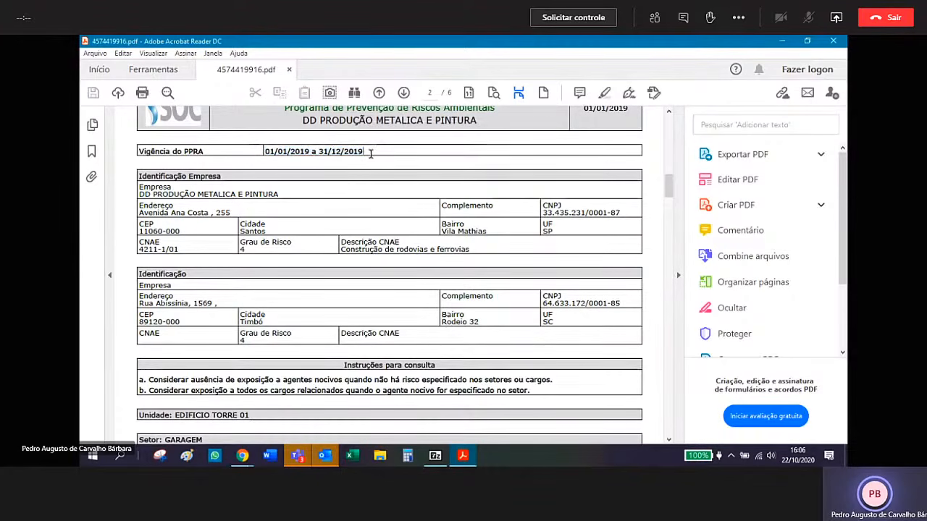
- Examine the risk specifications per sector and job, including SOLDADOR, through to the signature page, and close the PDF and its archive
scroll(373, 180, down, 3)
scroll(374, 179, down, 9)
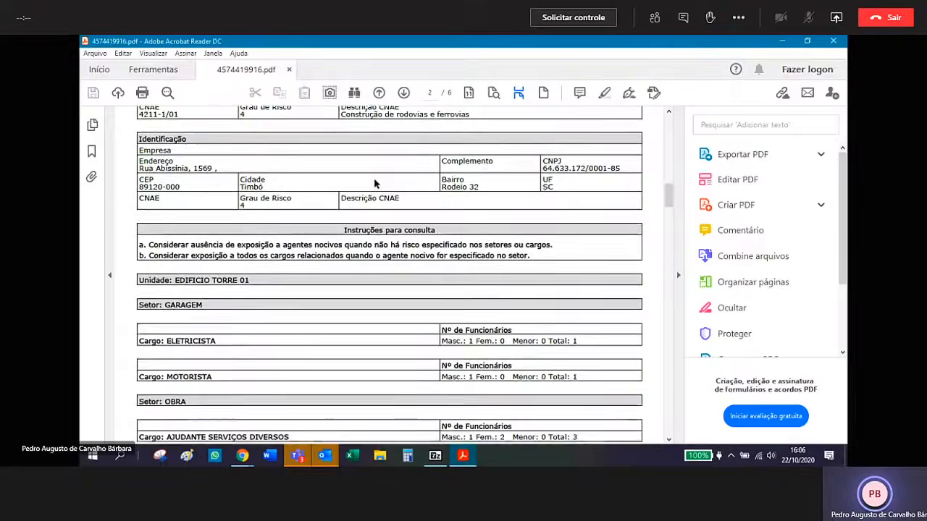
scroll(374, 183, down, 3)
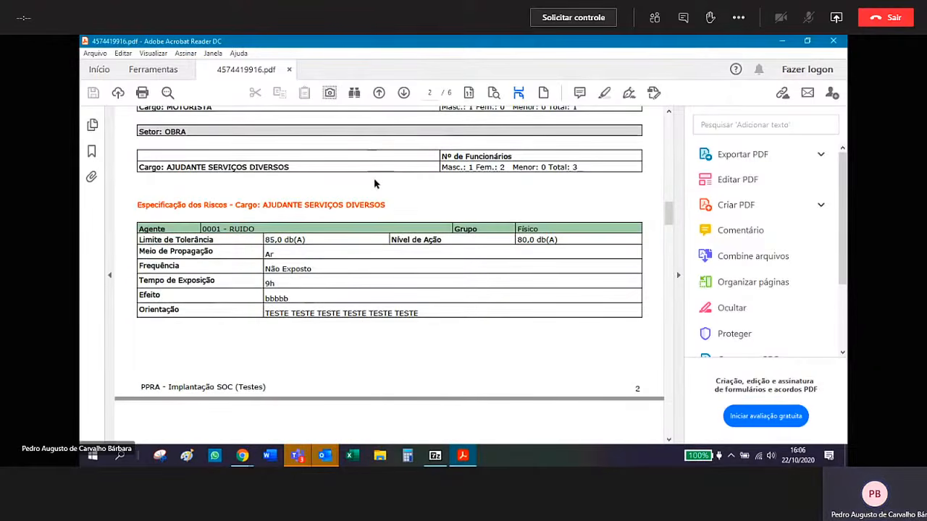
scroll(374, 184, down, 5)
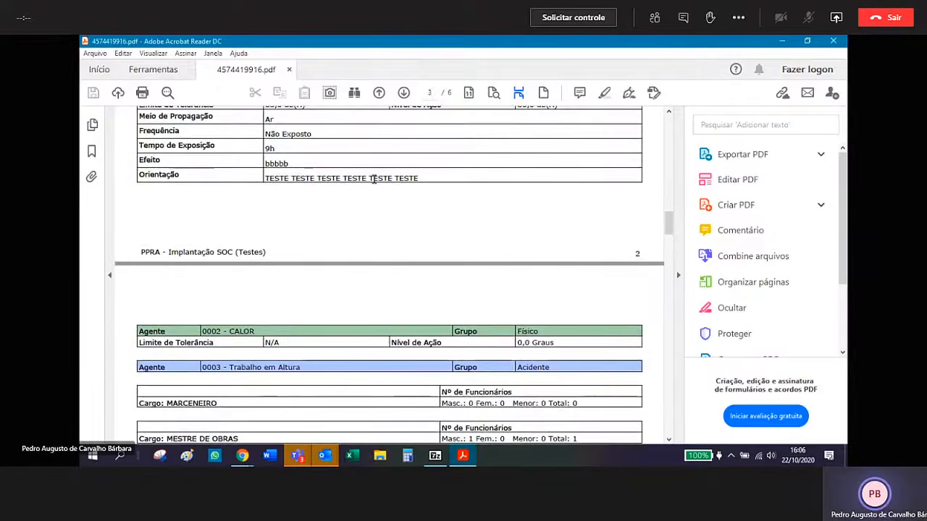
scroll(373, 181, down, 15)
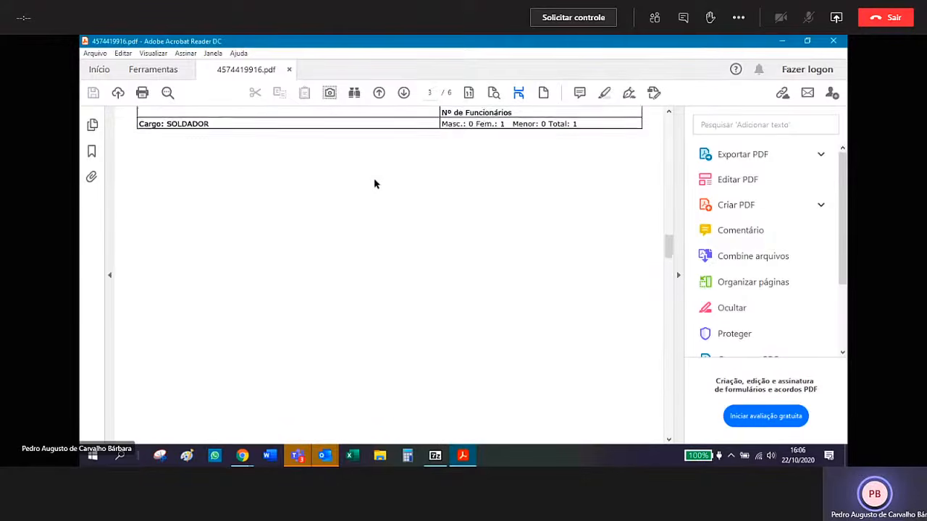
scroll(374, 184, down, 15)
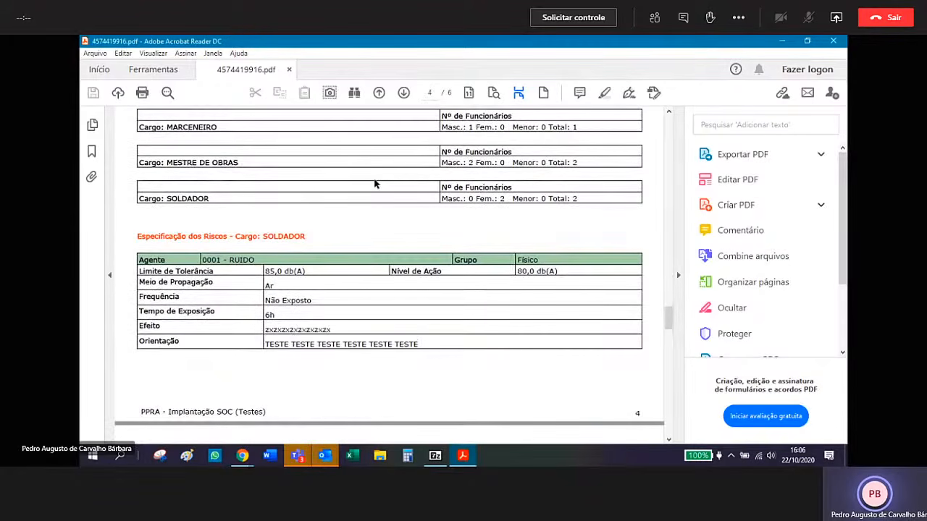
scroll(375, 184, down, 6)
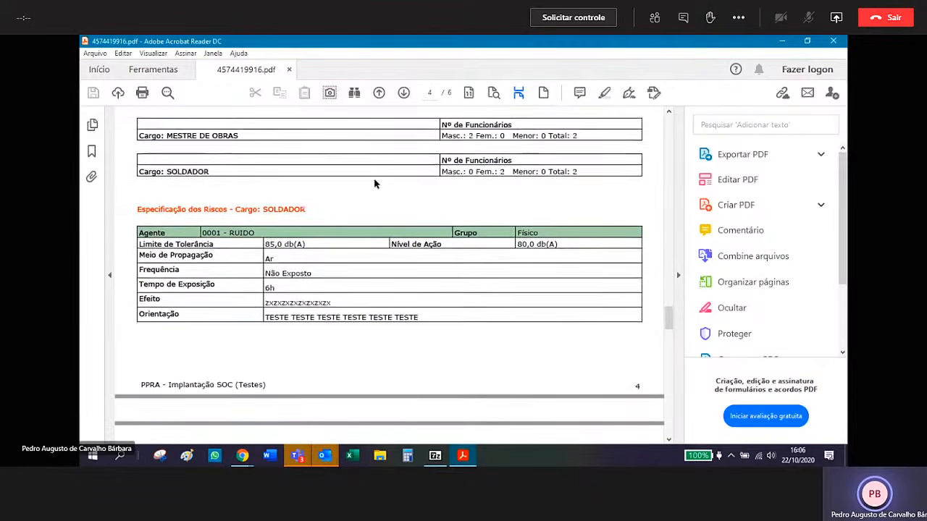
scroll(373, 181, down, 7)
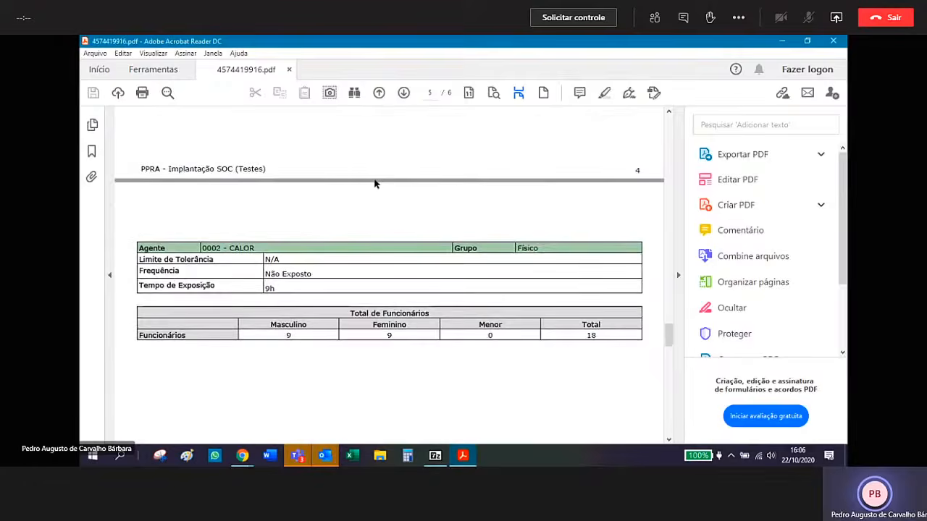
scroll(375, 184, down, 6)
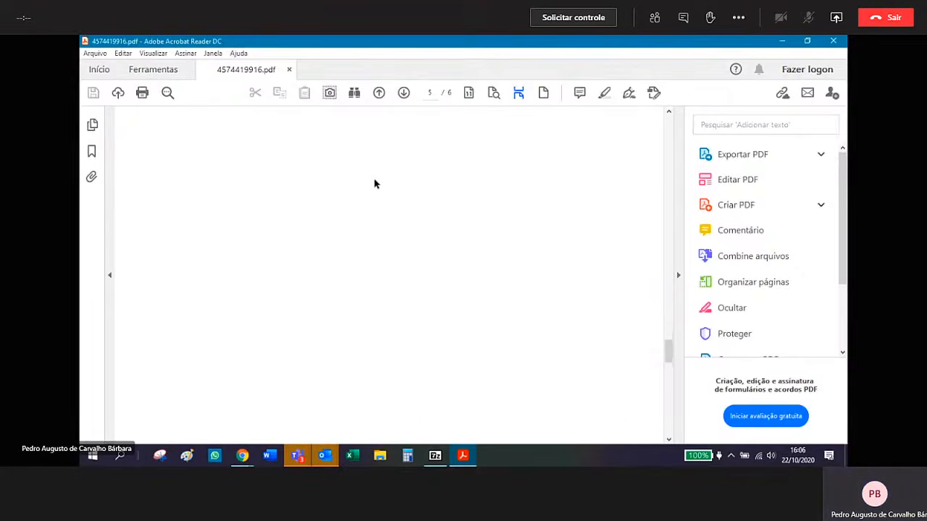
scroll(374, 184, down, 8)
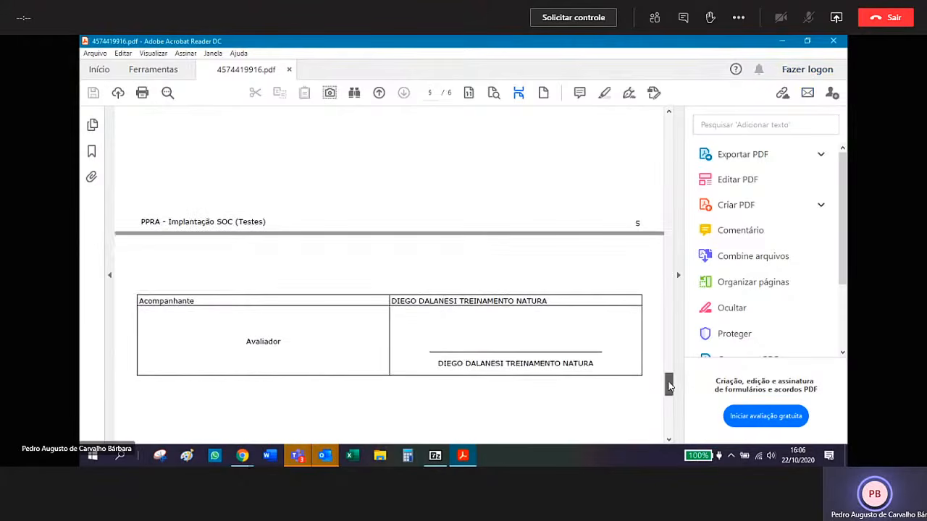
drag(668, 384, 669, 143)
click(833, 40)
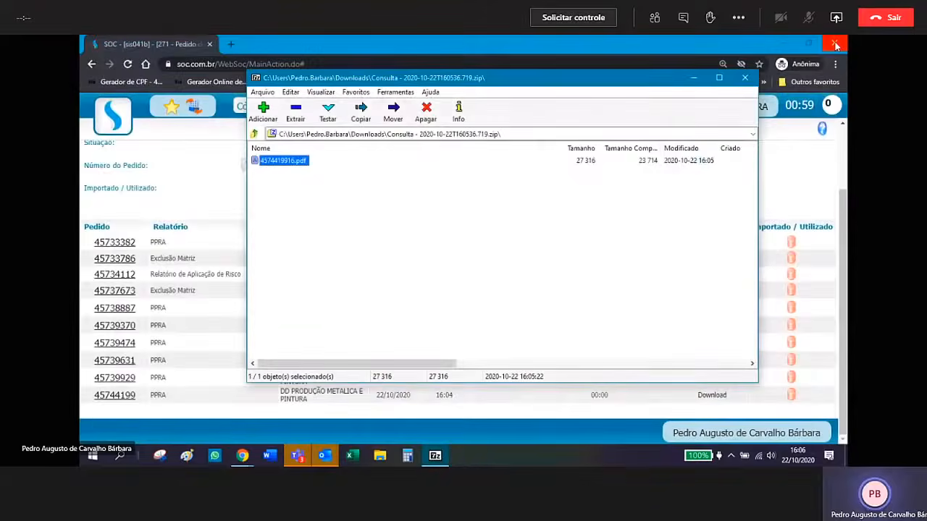
click(747, 77)
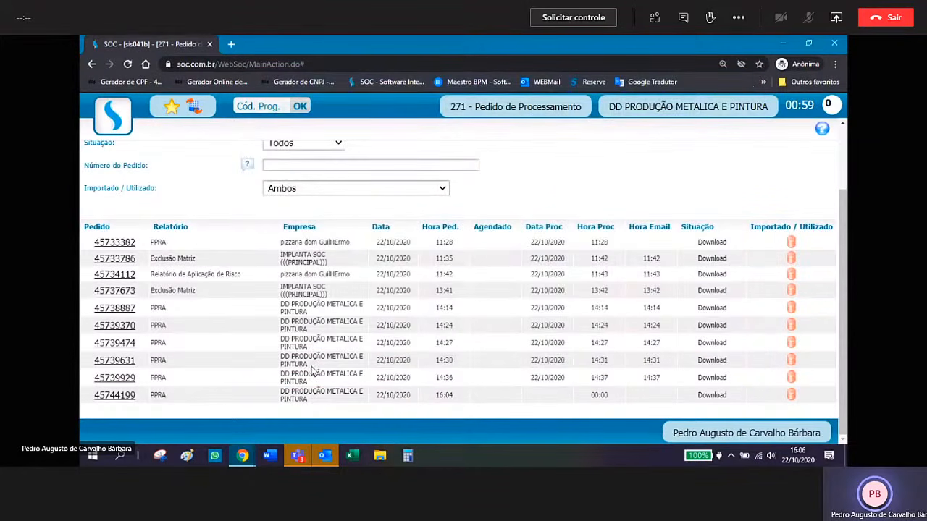
- Open the PPRA report settings and choose the in-elaboration validity period, 01/01/2021 to 31/12/2021, under Período Vigências
click(112, 114)
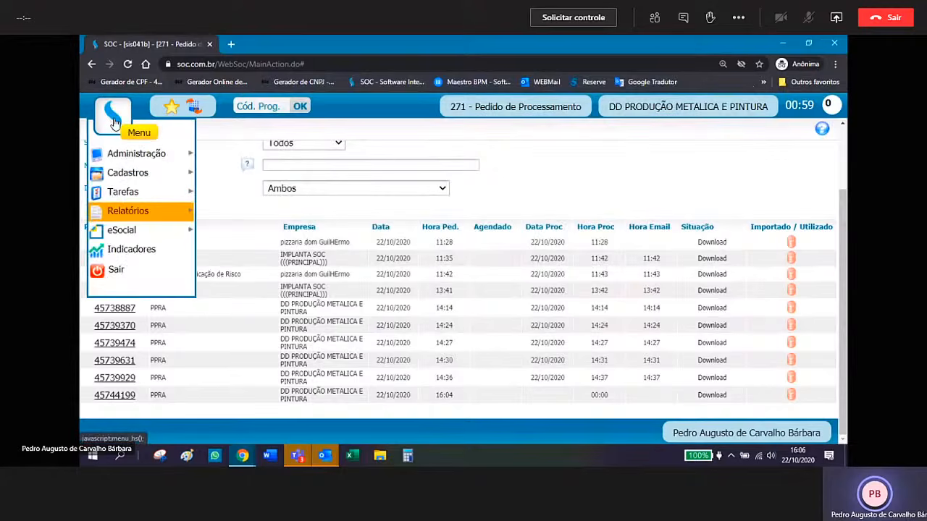
mouse_move(140, 215)
mouse_move(251, 217)
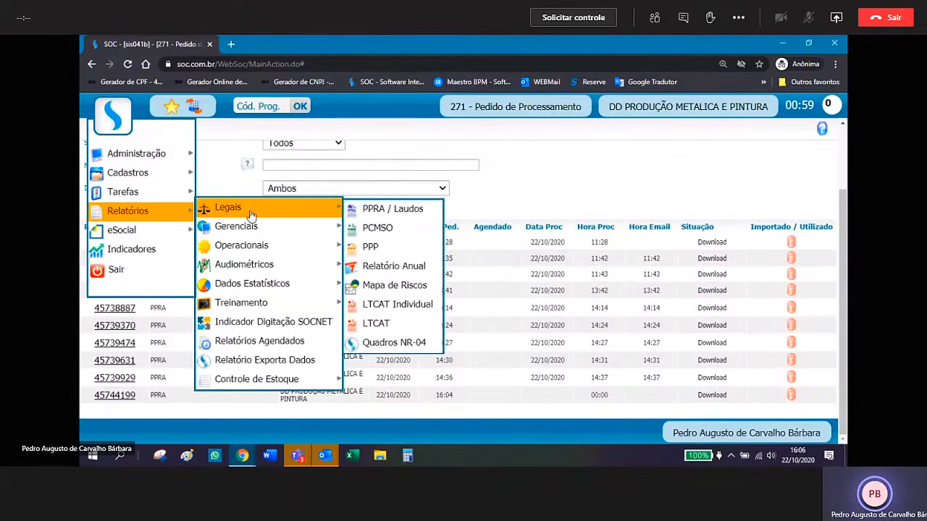
click(393, 209)
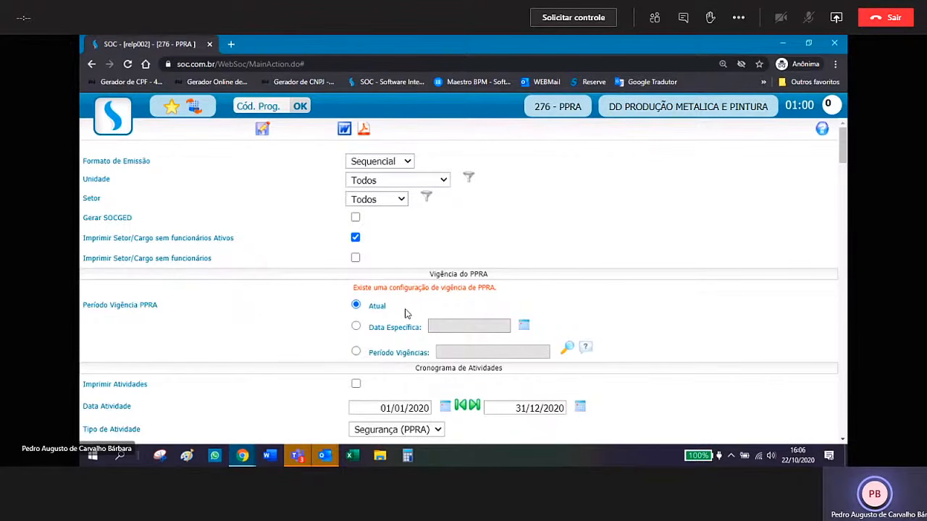
click(356, 352)
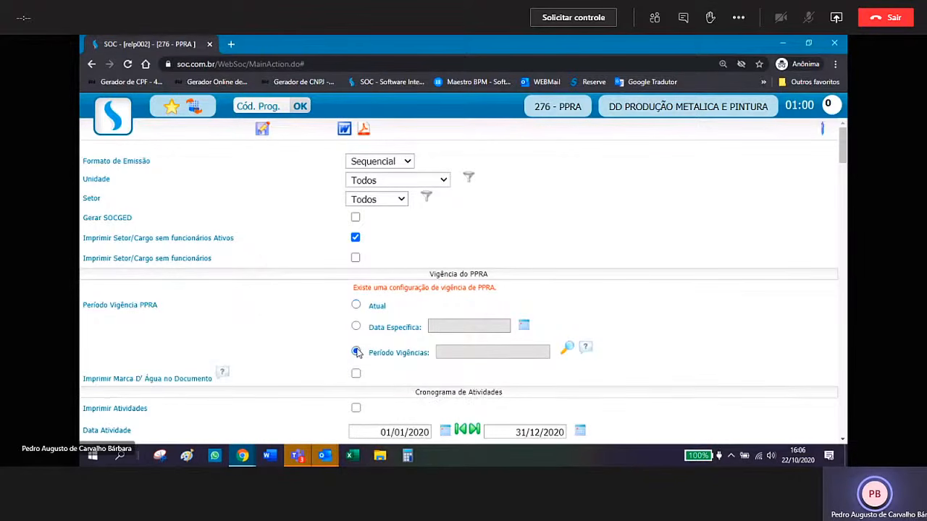
click(567, 348)
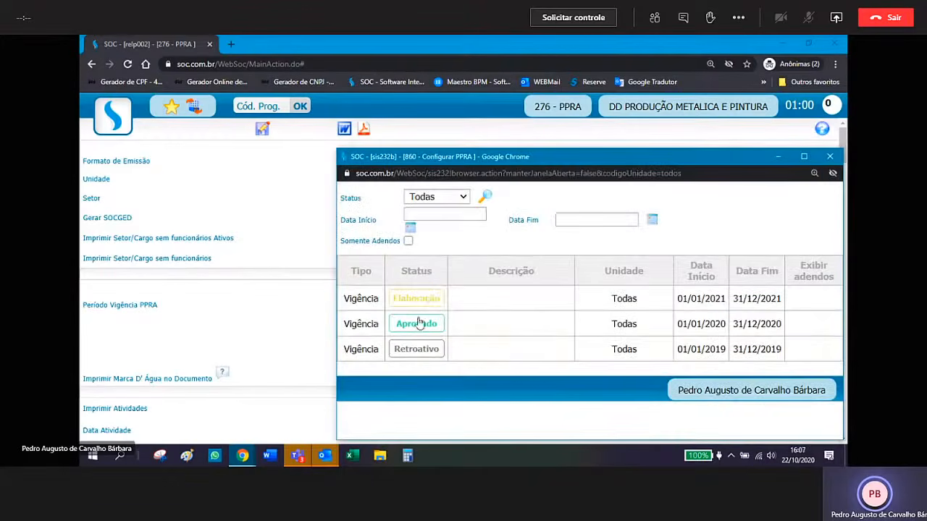
click(417, 301)
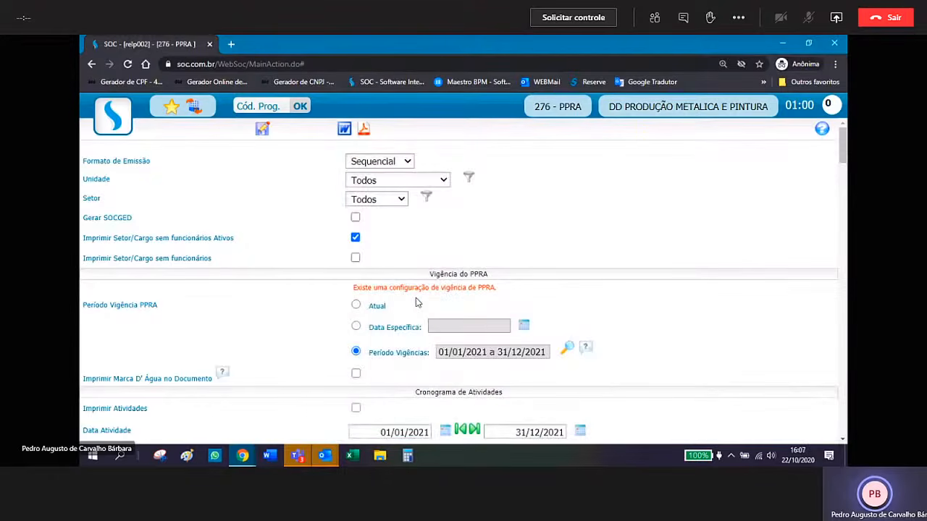
- Set the Considerar última Medição range from 01/01/2021 to 31/12/2021
scroll(417, 302, down, 4)
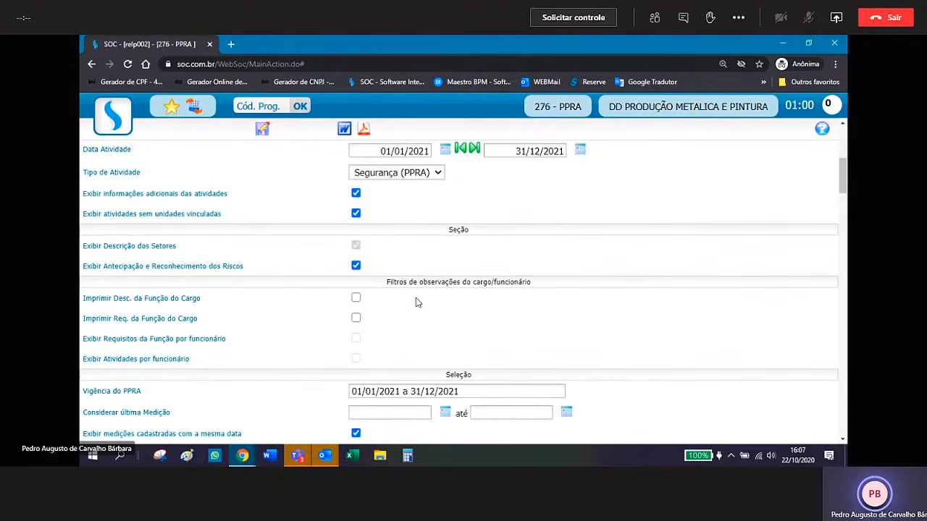
scroll(417, 302, down, 2)
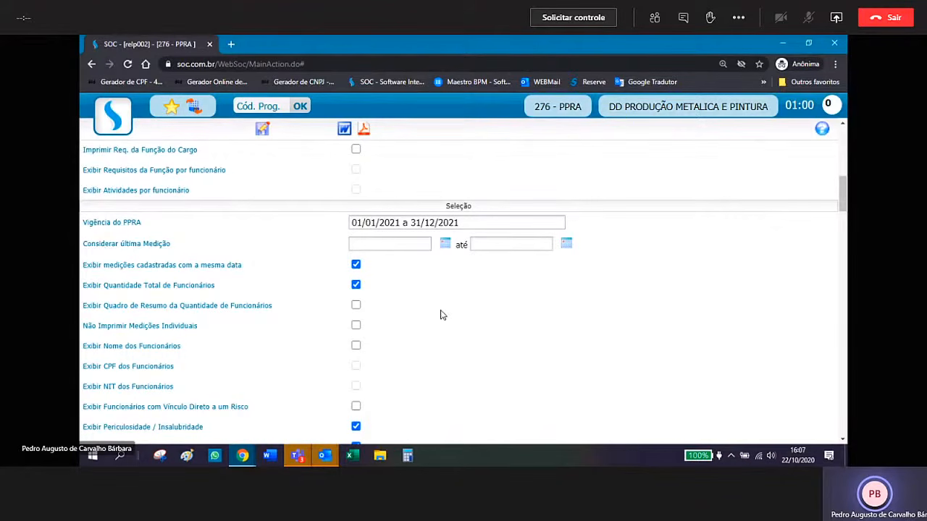
scroll(442, 316, up, 1)
scroll(391, 396, up, 2)
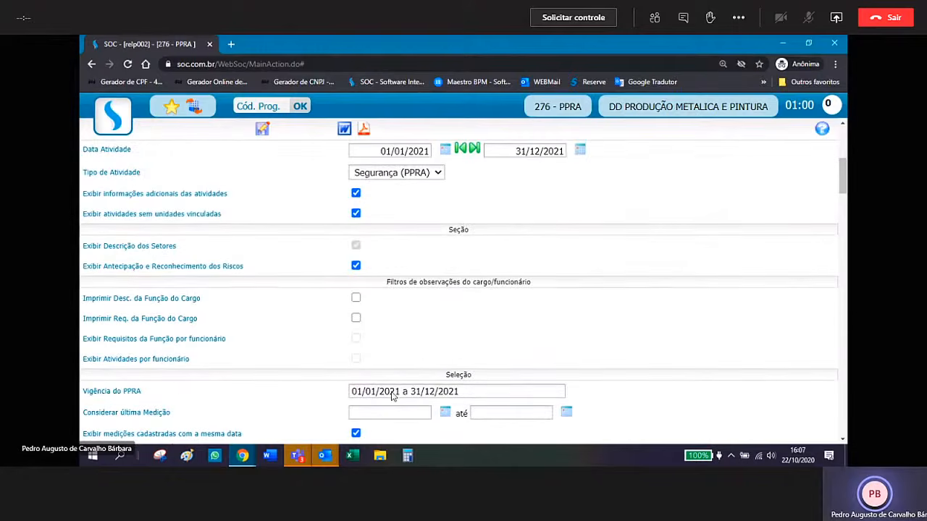
click(366, 413)
text(01/01)
text(/2021)
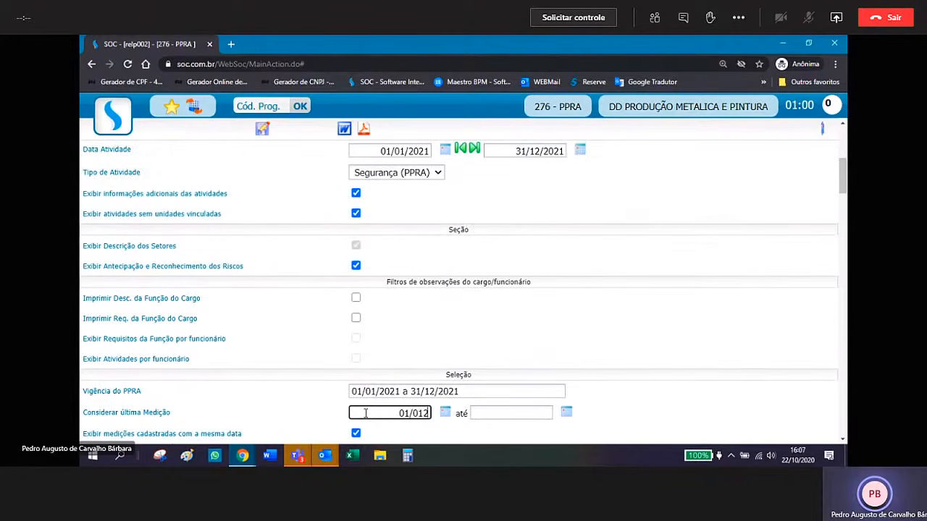
key(Tab)
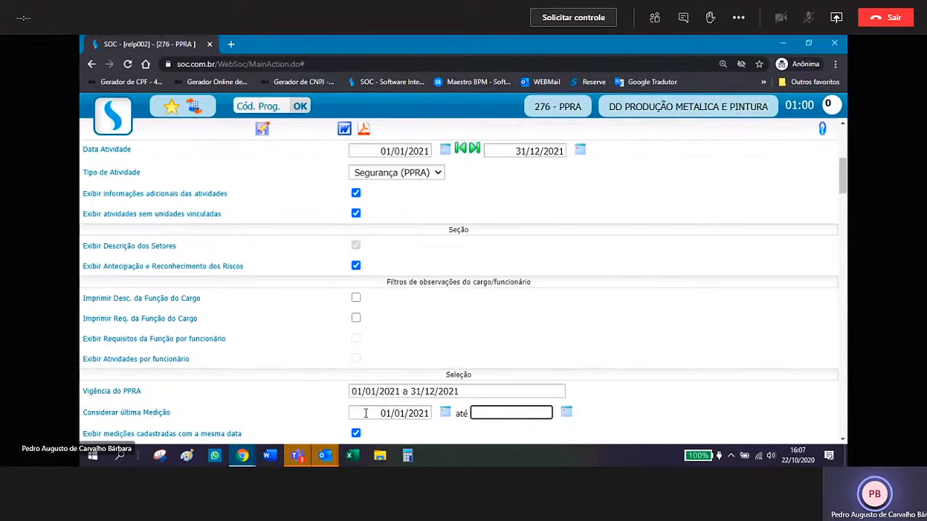
text(31/12/2021)
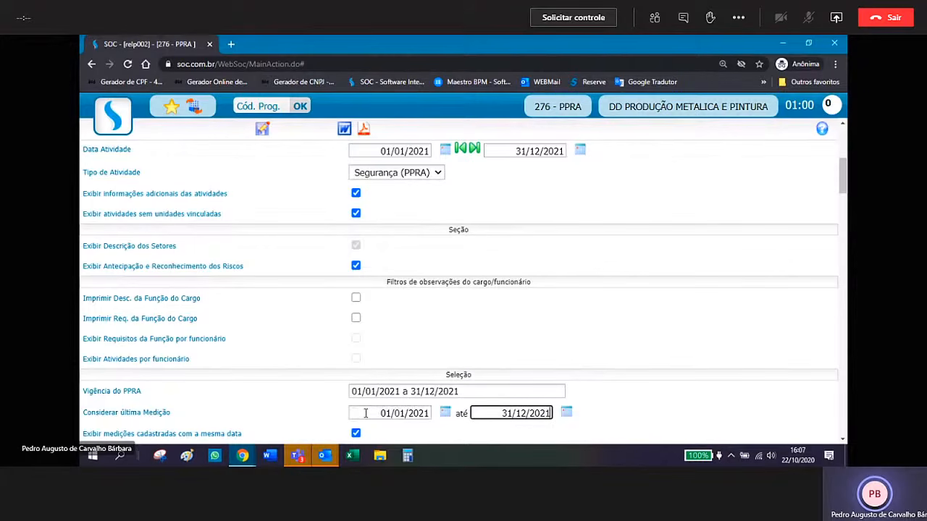
- Review the remaining report options and enable Imprimir Marca D'Água no Documento for the selected validity period
scroll(349, 300, down, 3)
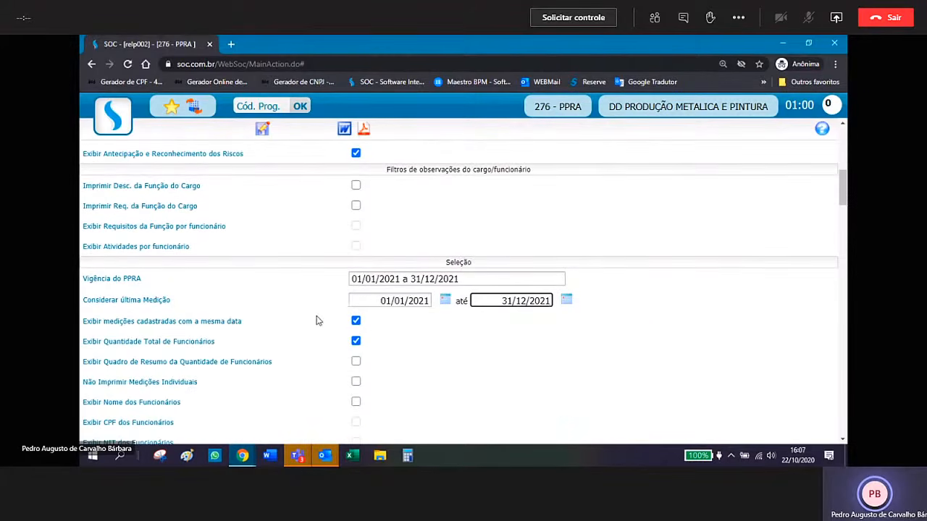
scroll(317, 321, down, 3)
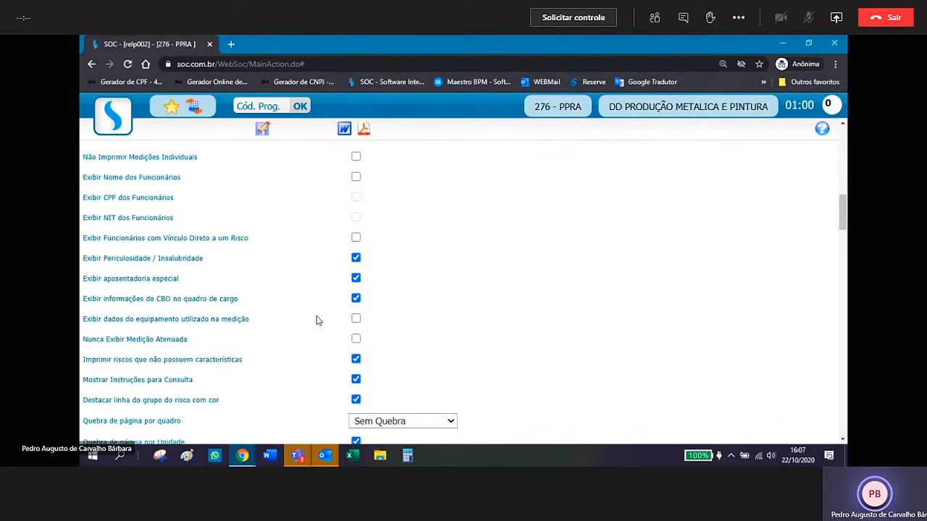
scroll(317, 321, down, 3)
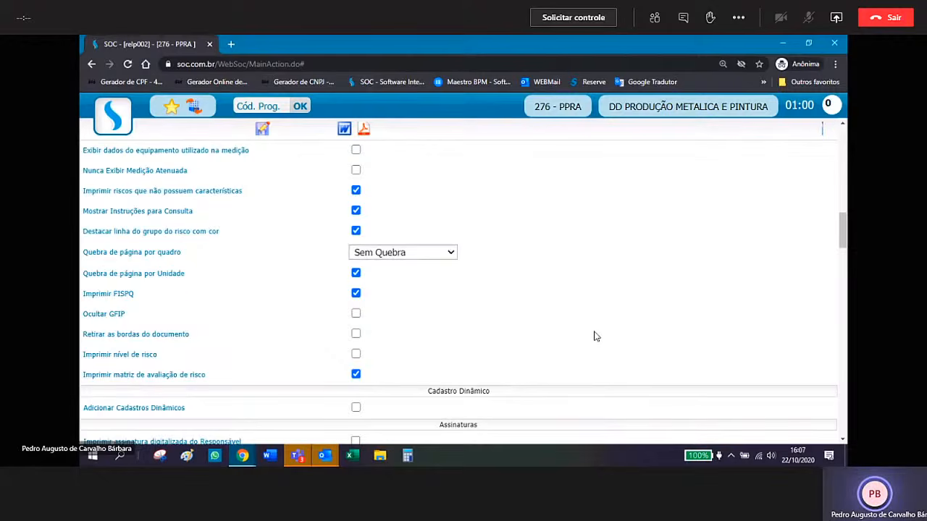
scroll(593, 336, up, 8)
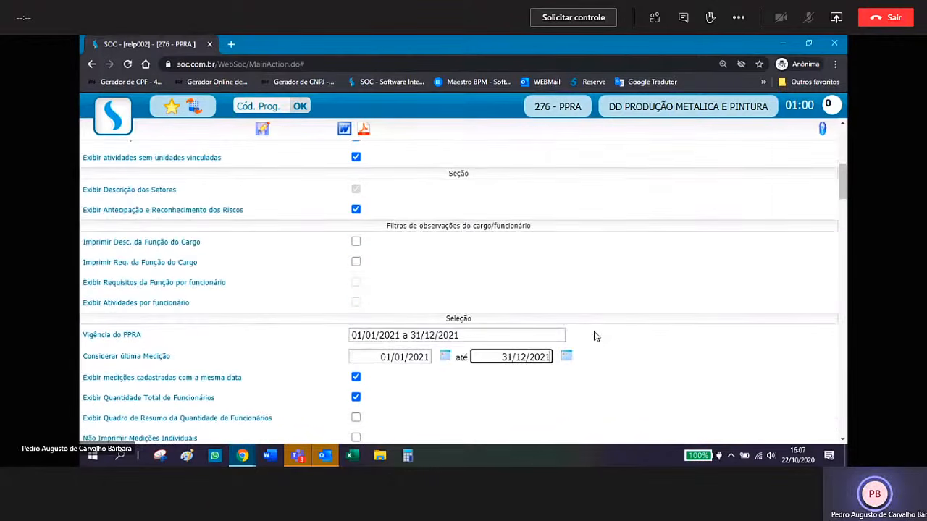
scroll(594, 336, up, 4)
scroll(594, 336, up, 2)
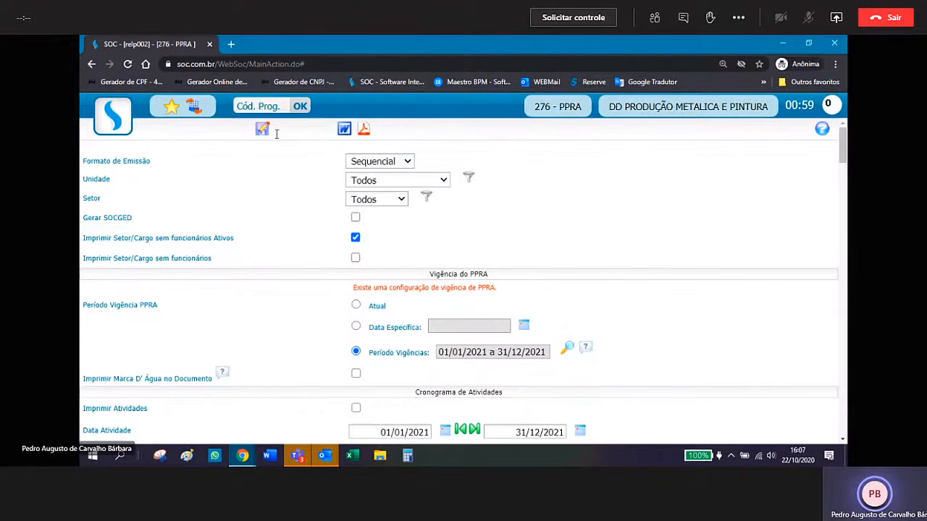
mouse_move(224, 377)
click(355, 374)
- Issue the watermarked PPRA report as a PDF, accept the default font notice and open the processing requests
click(367, 129)
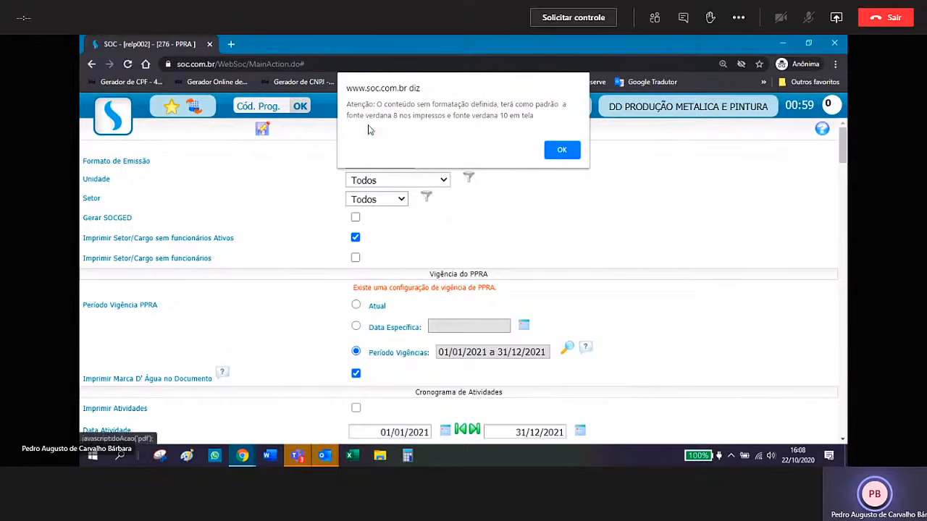
click(568, 151)
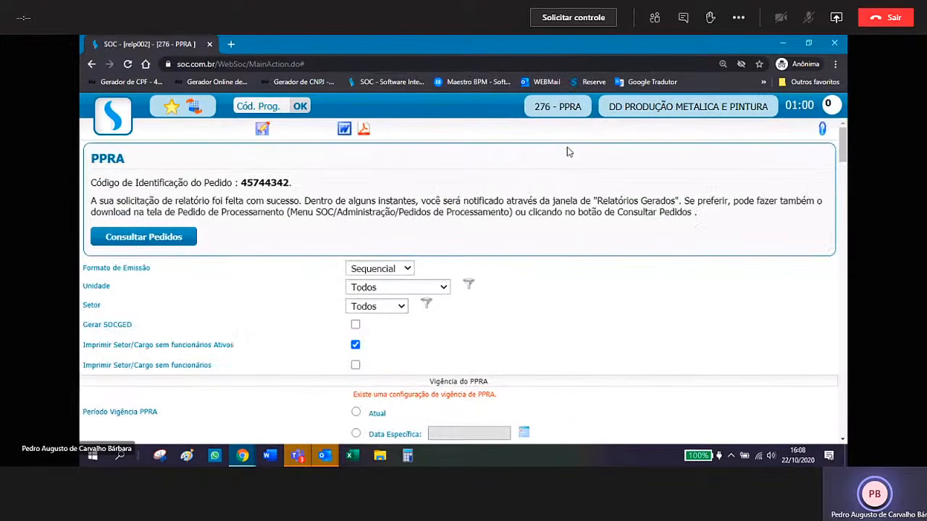
click(185, 238)
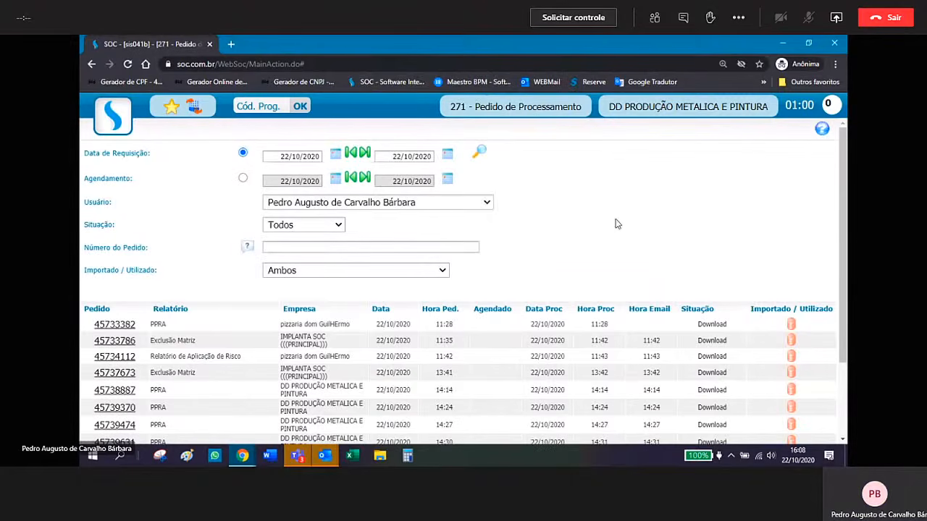
- Download the latest PPRA report from the requests list and open the PDF inside its zip archive
scroll(616, 224, down, 2)
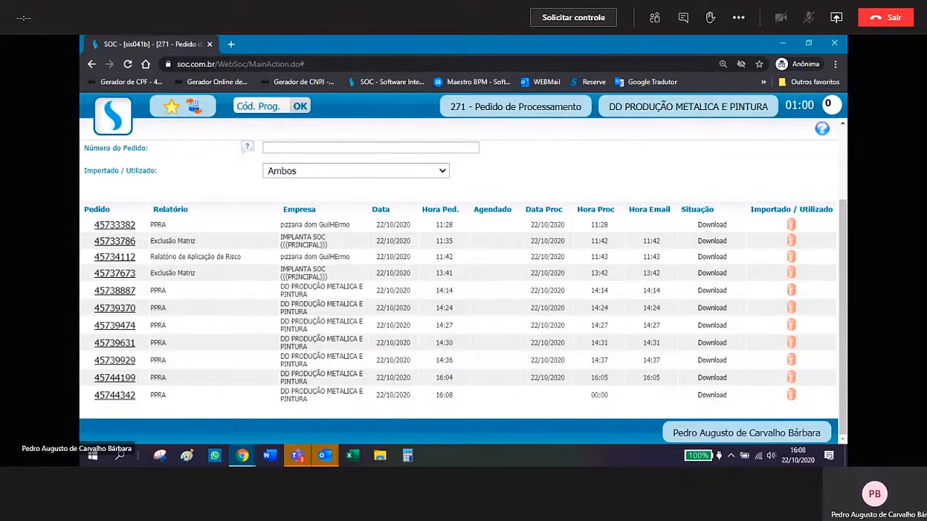
click(712, 398)
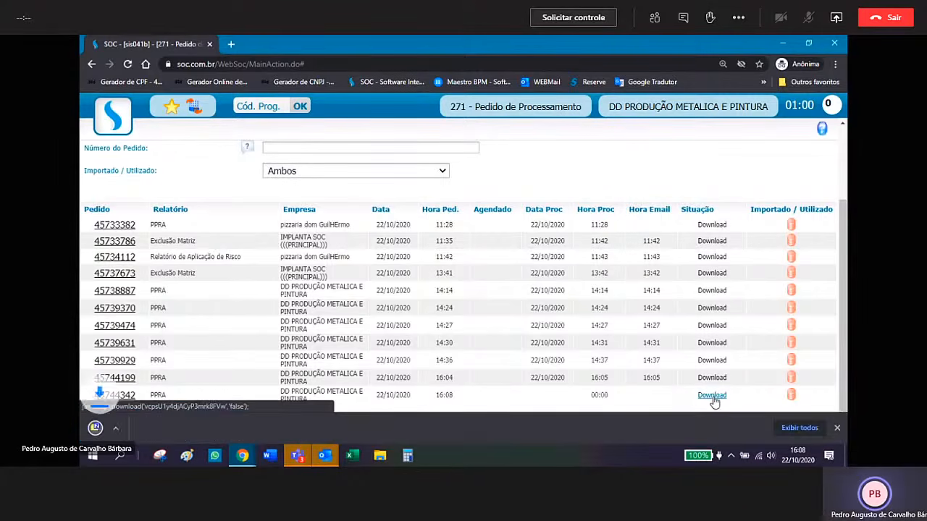
click(132, 431)
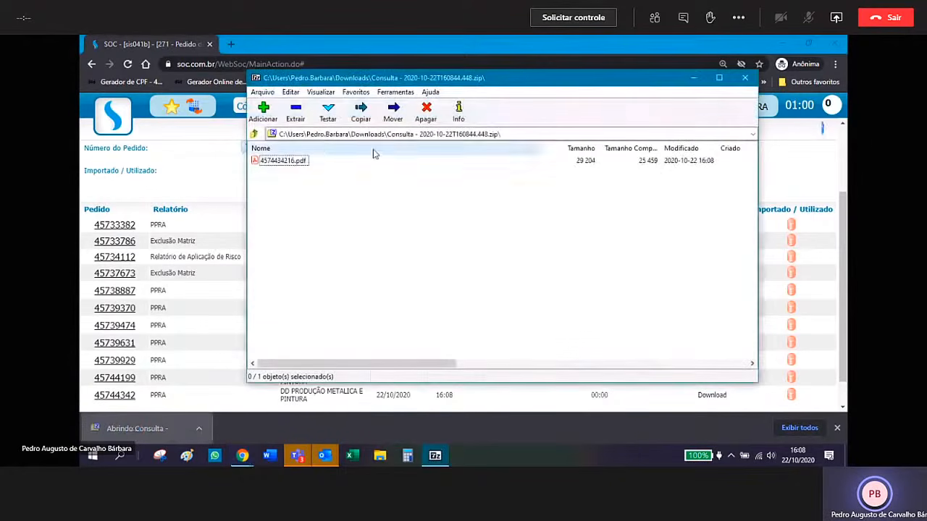
click(293, 160)
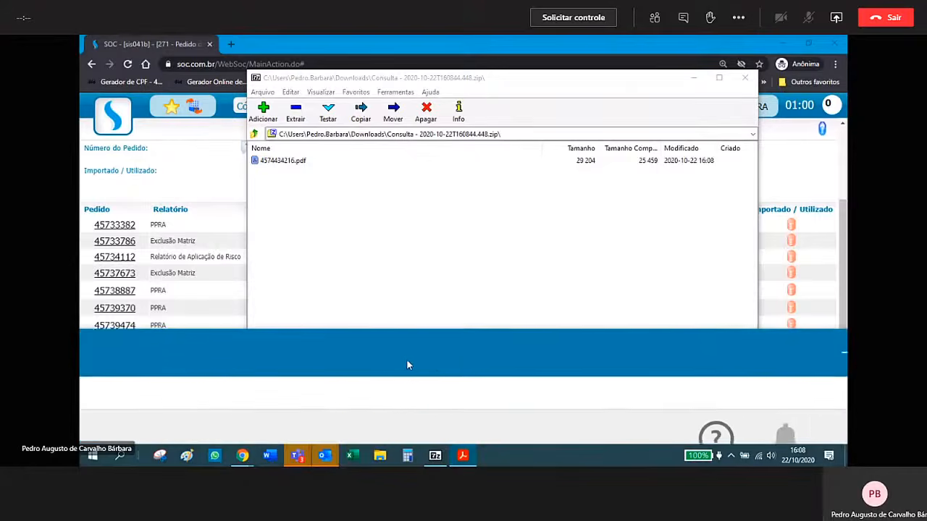
drag(488, 211, 548, 43)
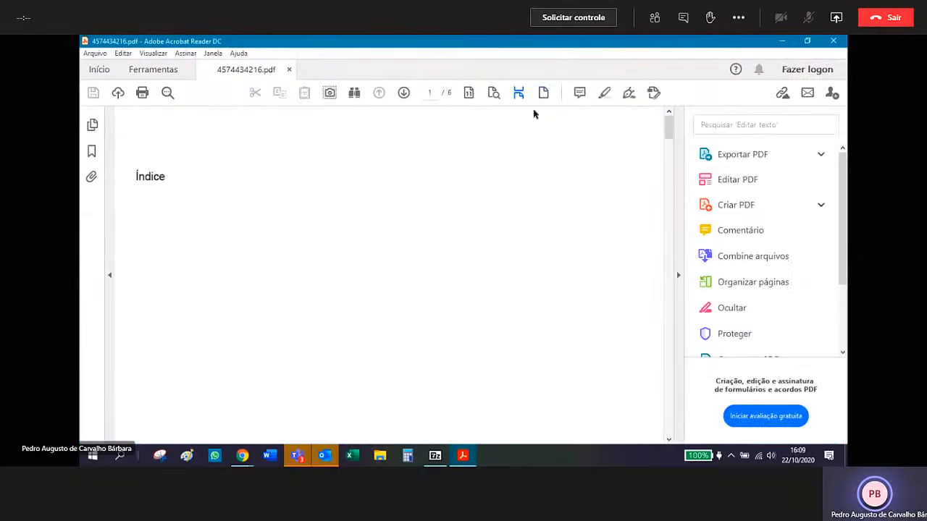
- Check the Vigência do PPRA period and the page watermark on the report's identification page
scroll(455, 276, down, 5)
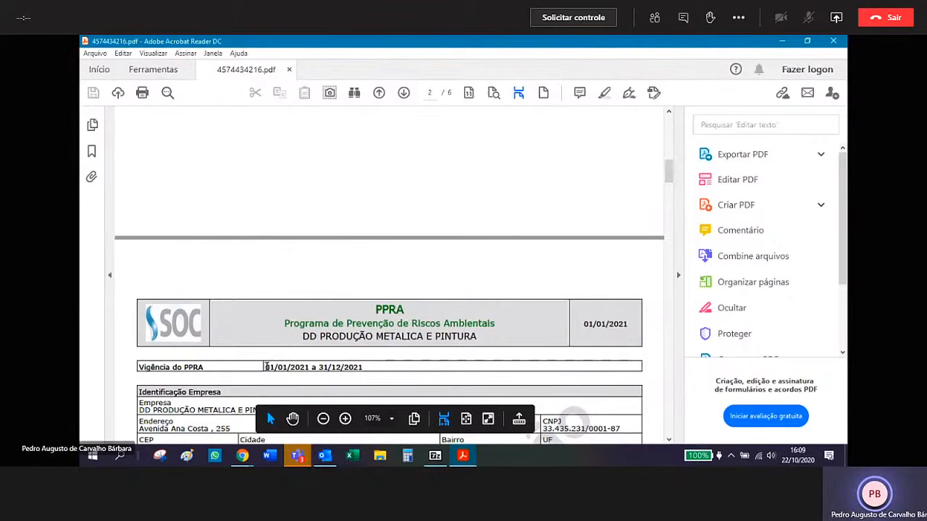
drag(266, 367, 354, 367)
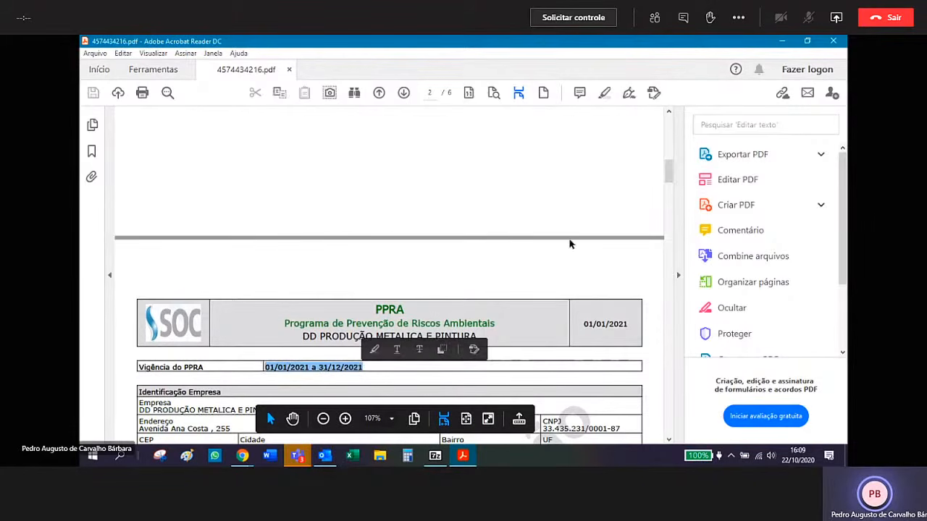
scroll(570, 231, down, 1)
scroll(569, 230, down, 9)
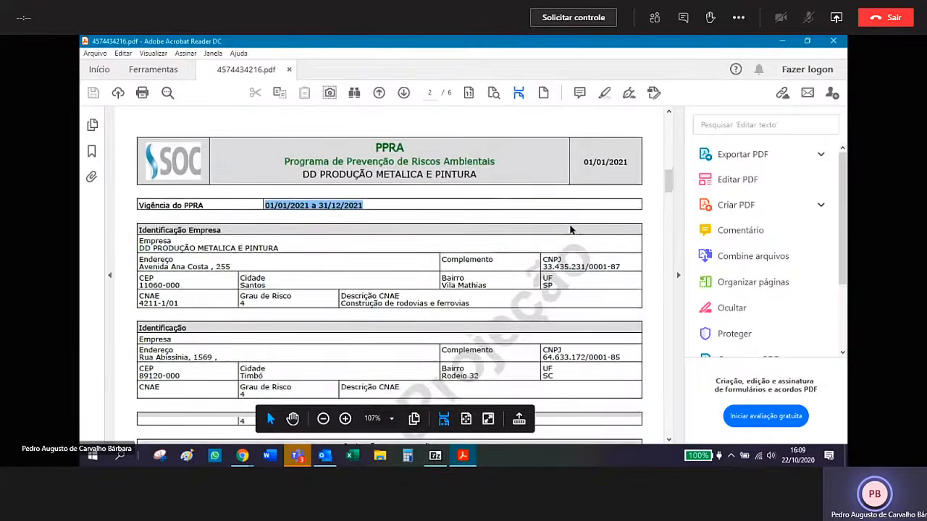
scroll(570, 230, down, 1)
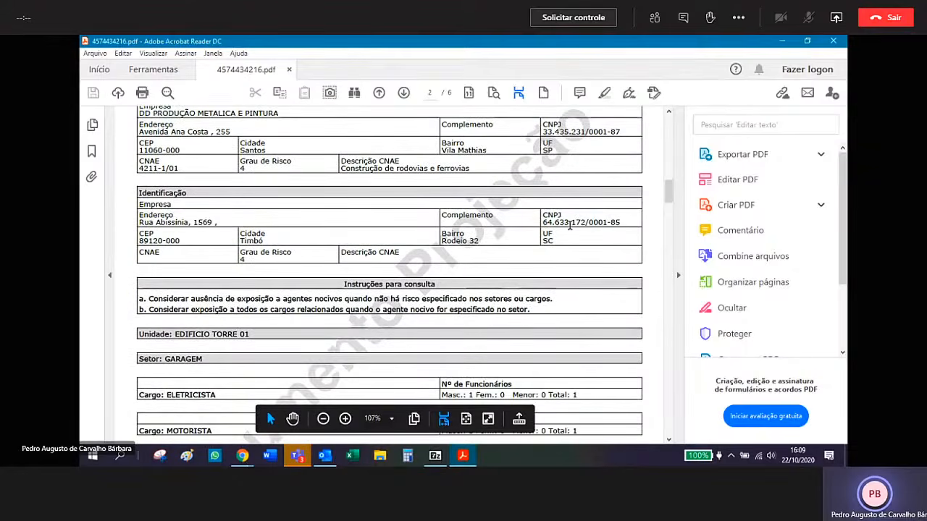
scroll(570, 230, down, 1)
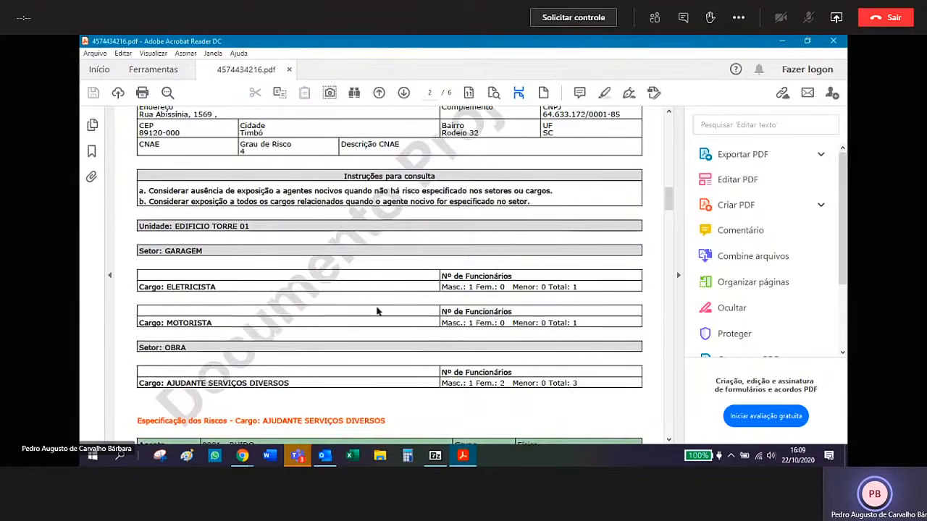
scroll(265, 364, up, 2)
scroll(264, 364, up, 4)
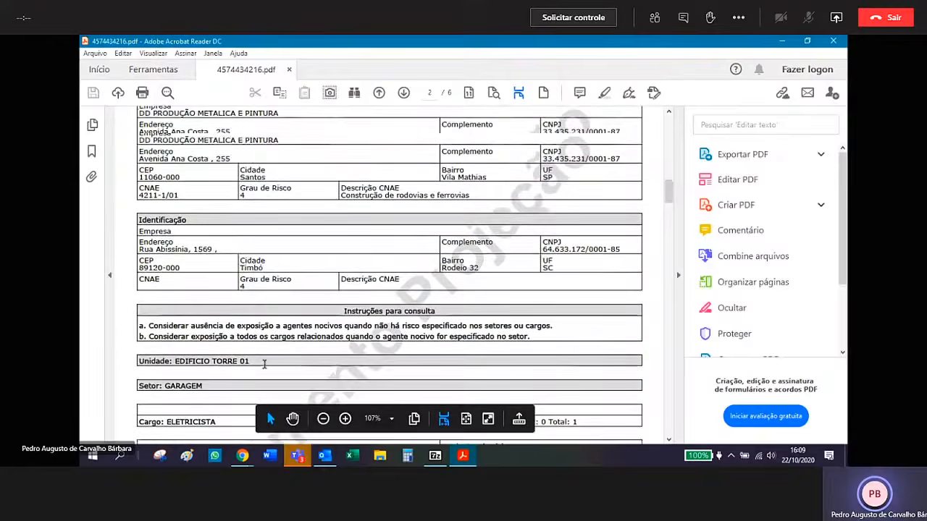
scroll(332, 334, up, 1)
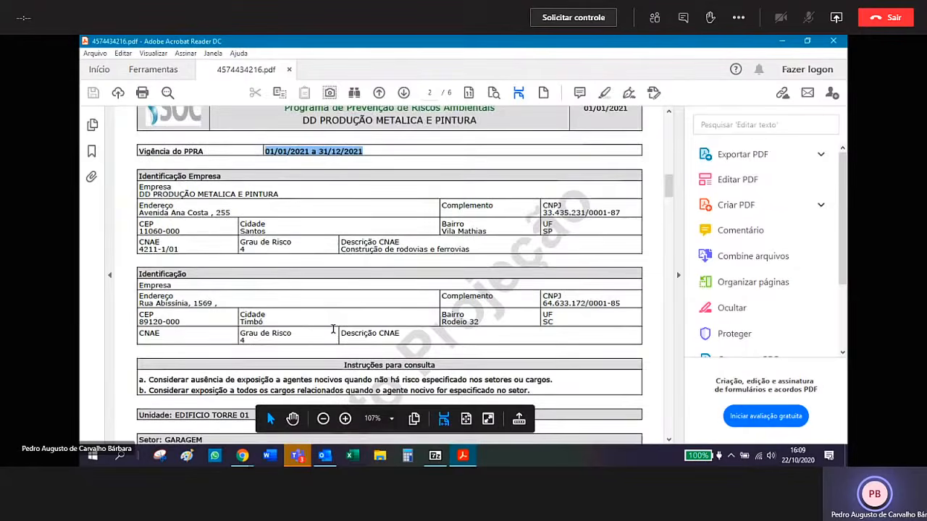
scroll(333, 329, up, 2)
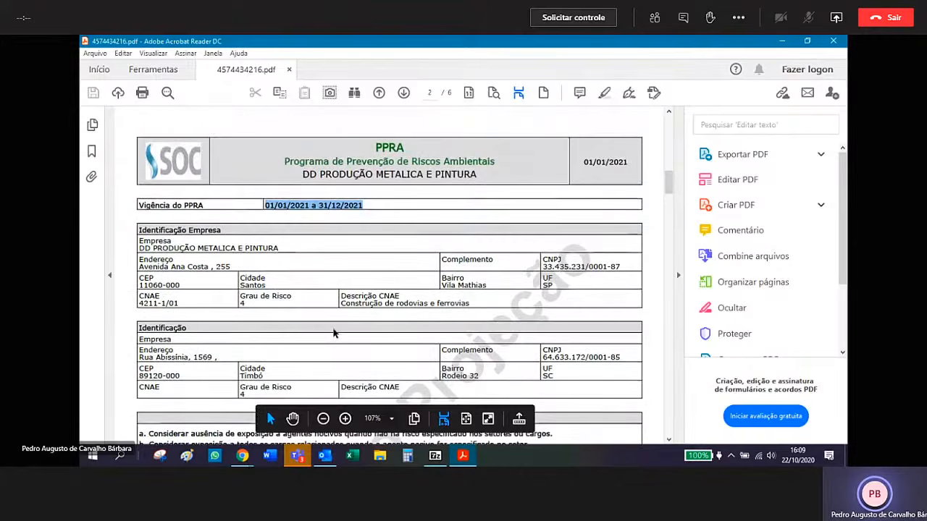
- Check the RUIDO measurement date in the risk specification for the AJUDANTE SERVIÇOS DIVERSOS role under Setor OBRA
scroll(333, 332, down, 9)
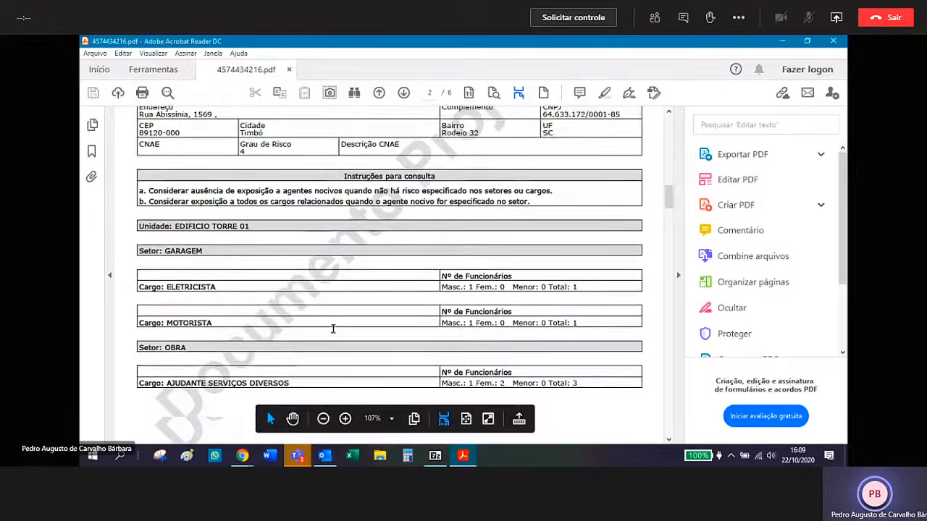
scroll(333, 330, down, 6)
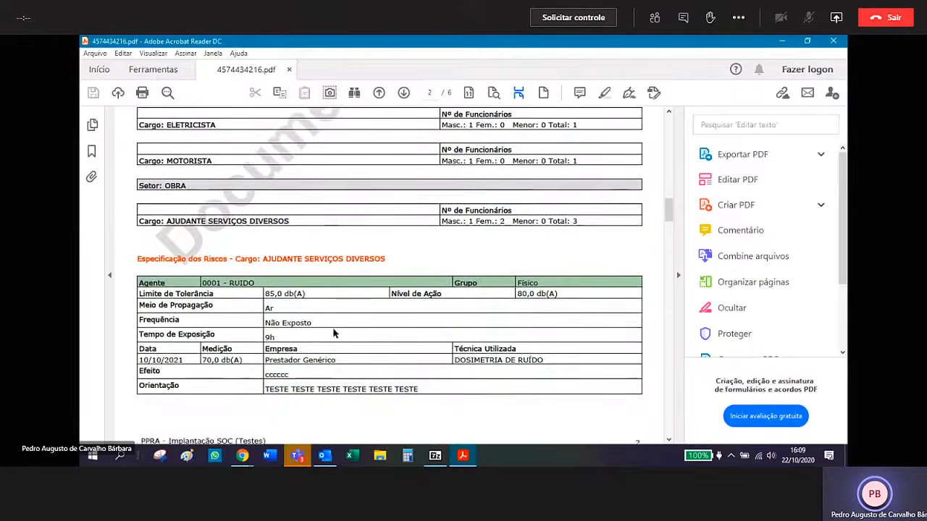
scroll(333, 333, down, 5)
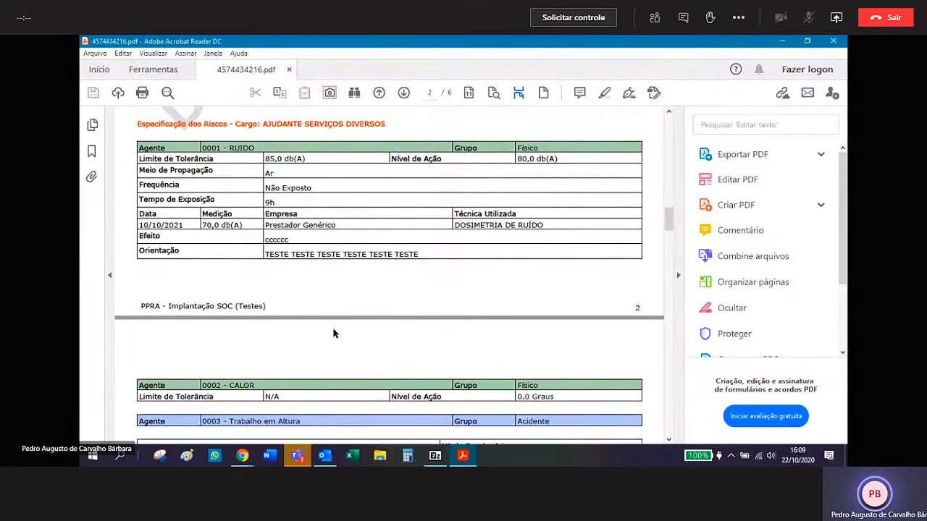
scroll(332, 332, up, 1)
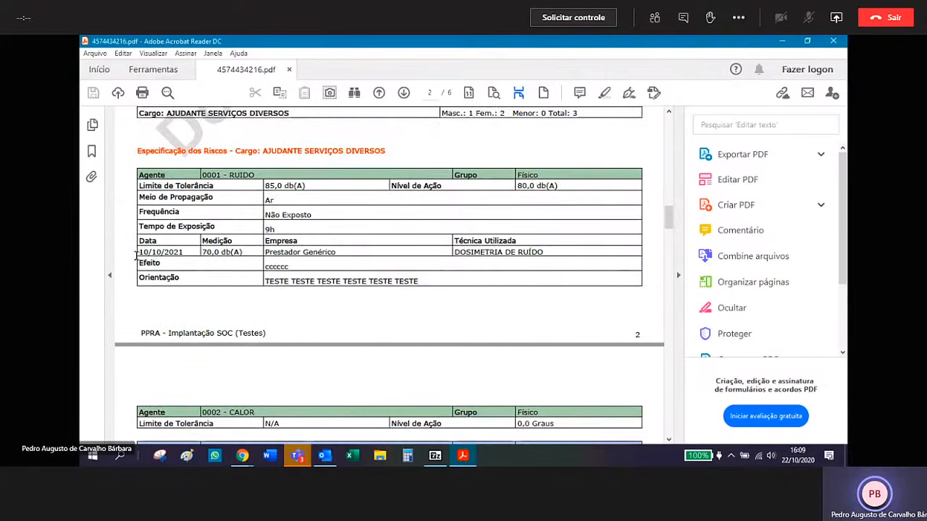
drag(138, 252, 192, 252)
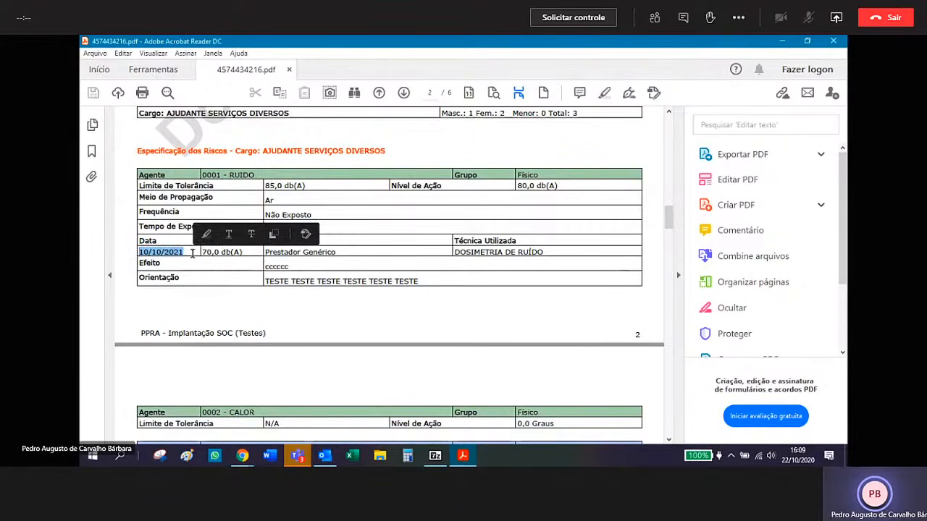
- Find the SOLDADOR risk specification in the report and check its RUIDO measurement date and details
scroll(309, 314, down, 2)
scroll(309, 314, down, 10)
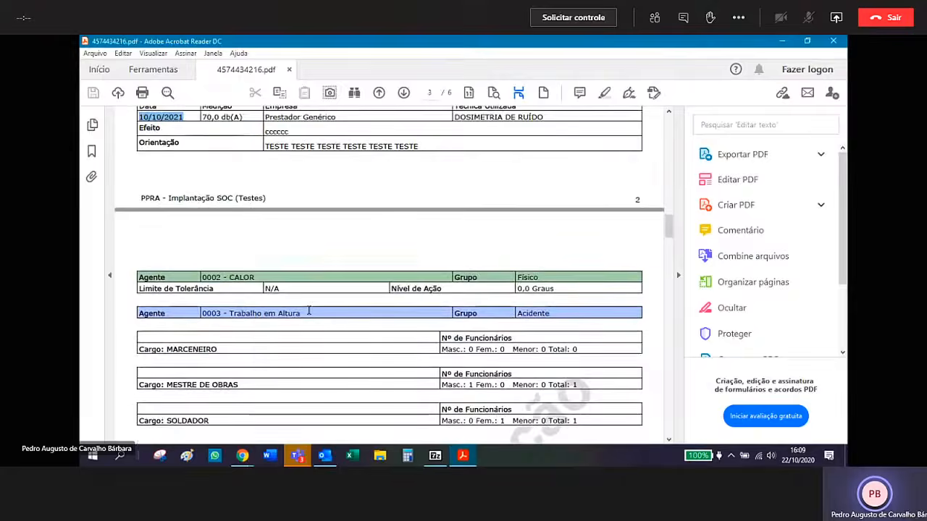
scroll(310, 314, down, 5)
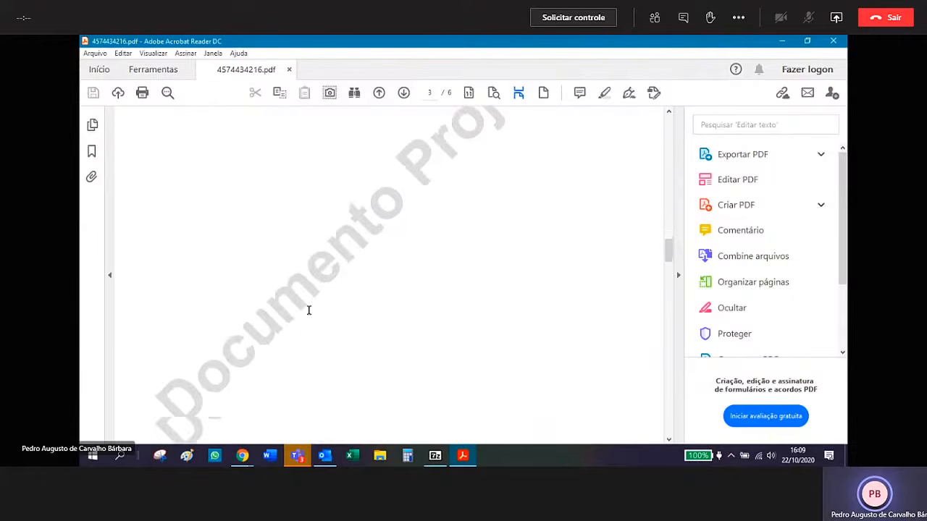
scroll(309, 310, down, 10)
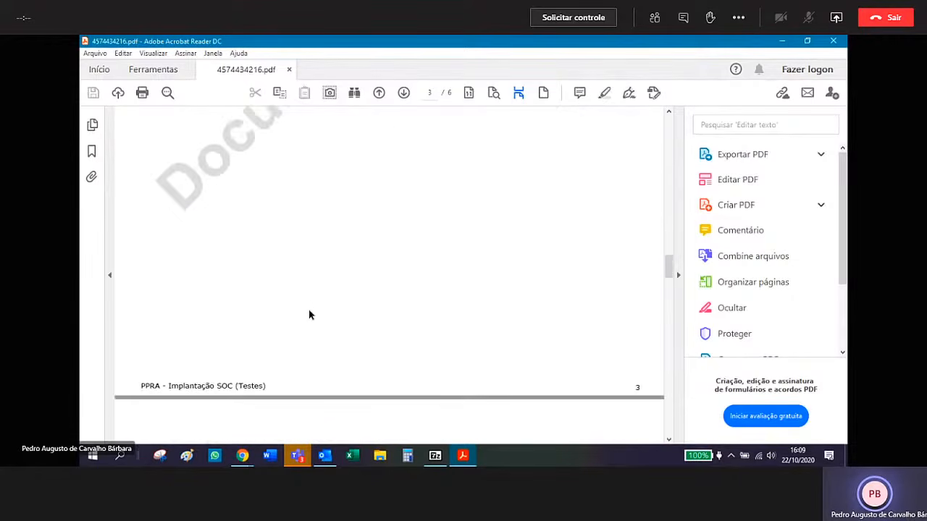
scroll(308, 310, down, 10)
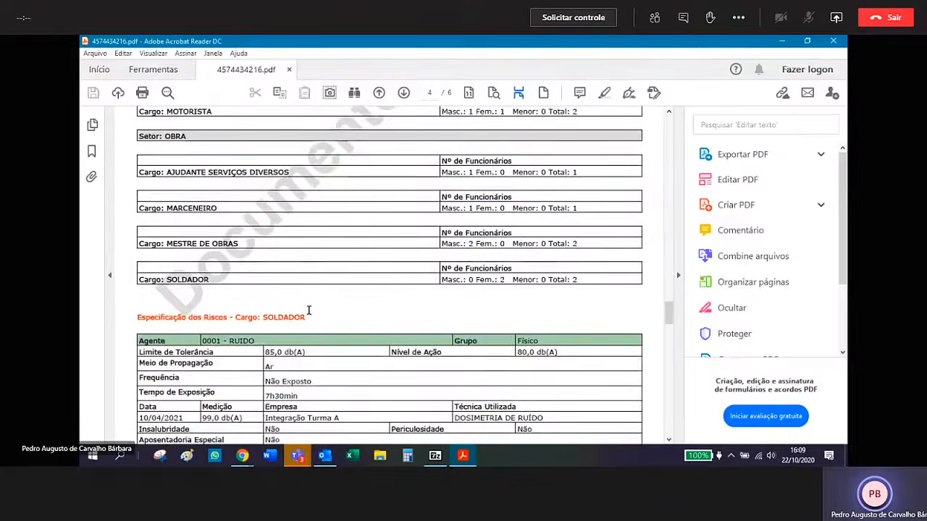
scroll(310, 314, down, 1)
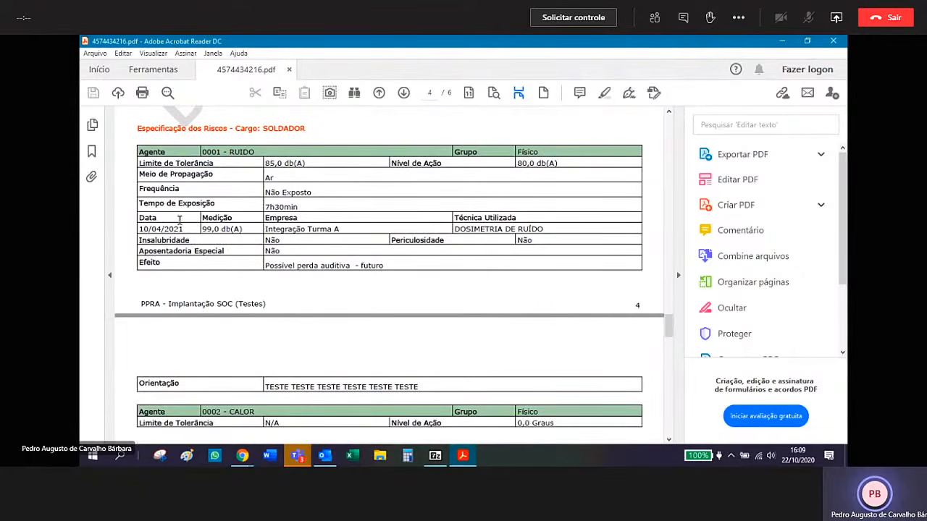
scroll(179, 221, up, 1)
- Examine the Nova Matriz and Matriz 5X5 risk matrices that follow SOLDADOR's risk data in the report
scroll(193, 289, down, 5)
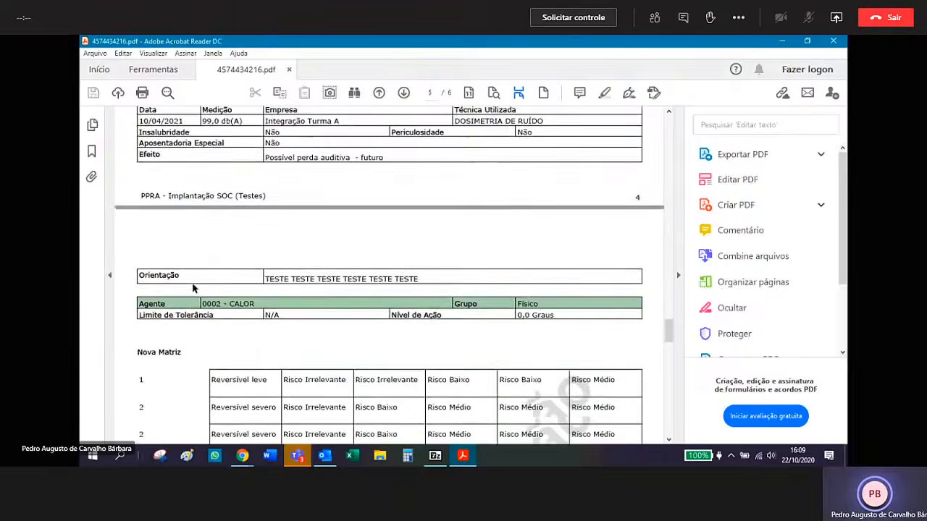
scroll(192, 288, down, 5)
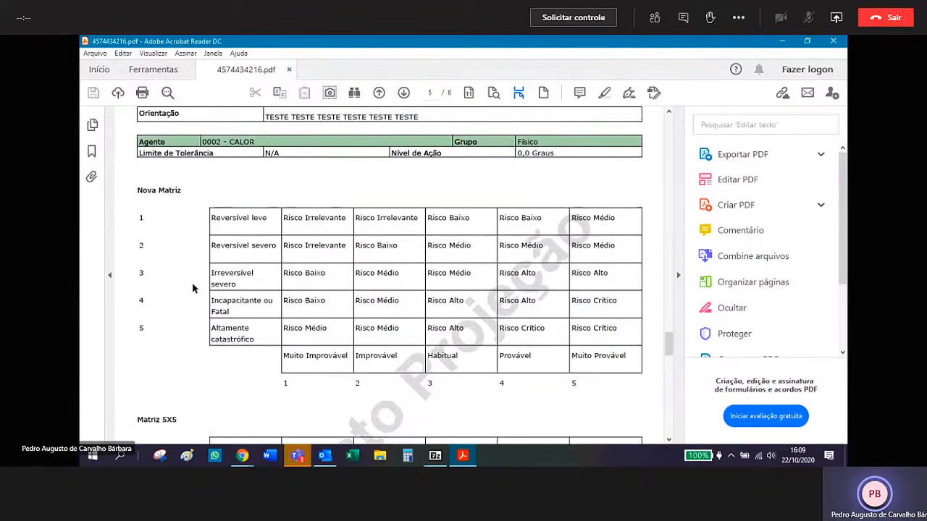
scroll(193, 288, down, 1)
scroll(193, 288, down, 5)
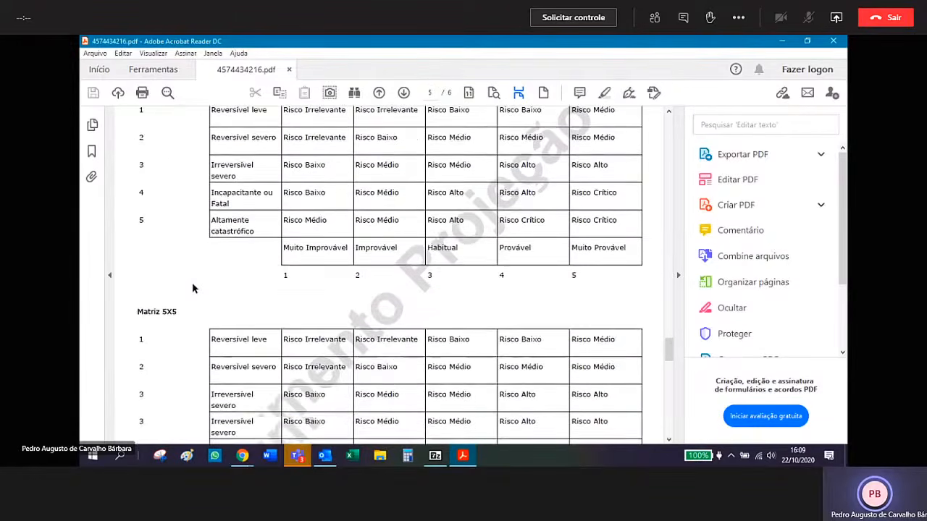
scroll(193, 288, down, 2)
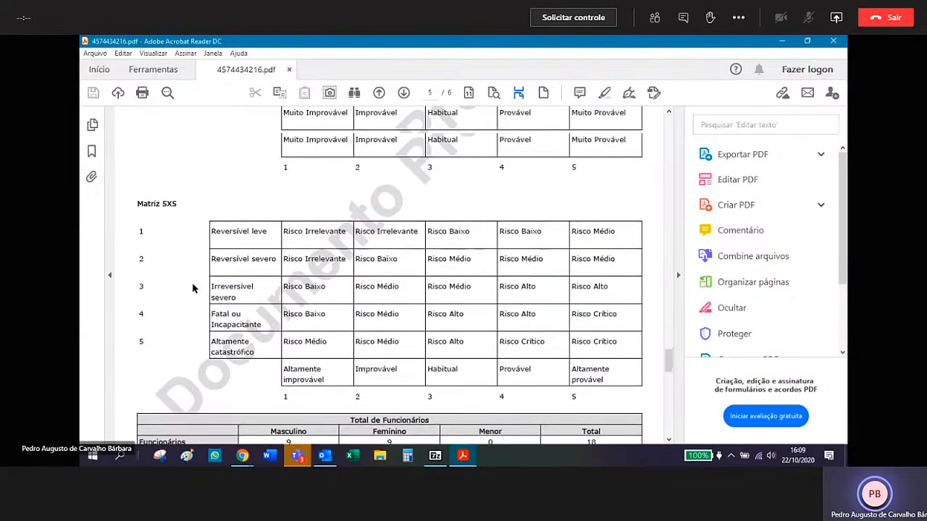
scroll(193, 288, up, 3)
scroll(193, 288, up, 3)
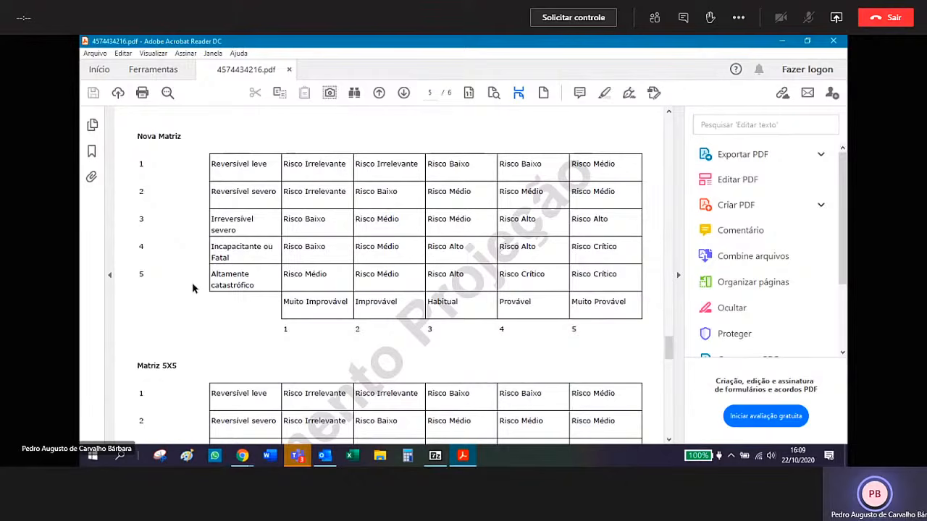
scroll(193, 288, down, 4)
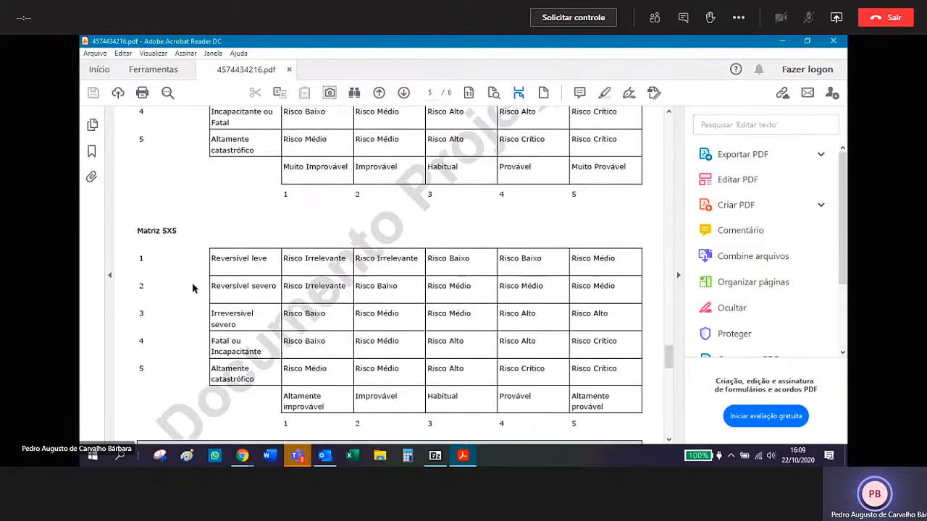
scroll(193, 288, up, 4)
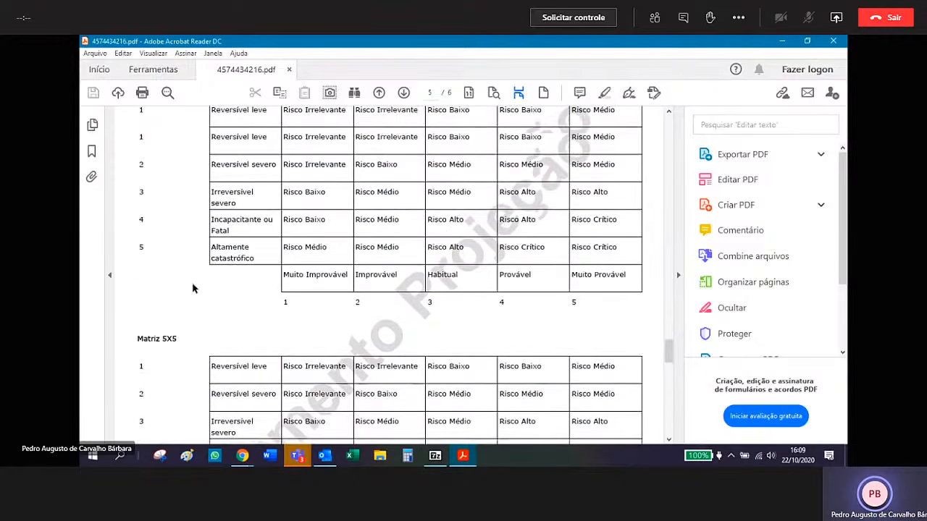
scroll(192, 288, down, 2)
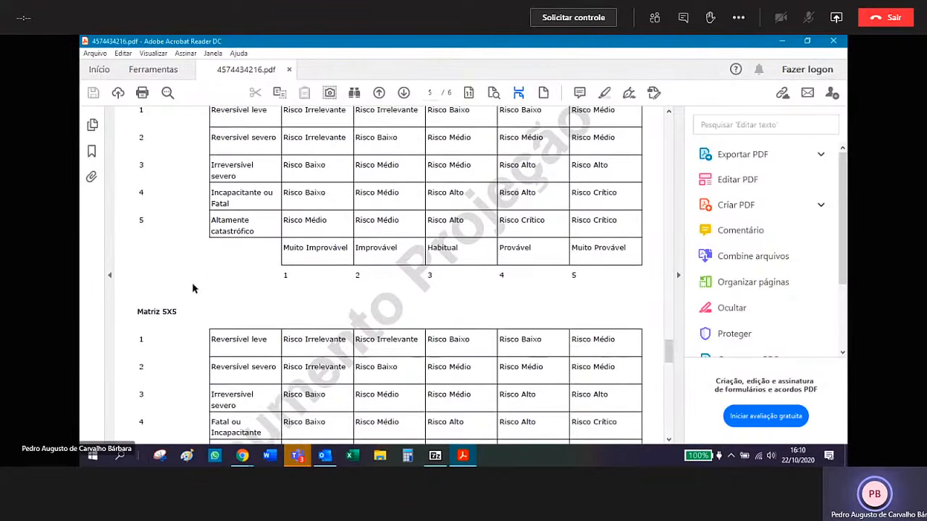
scroll(192, 288, down, 1)
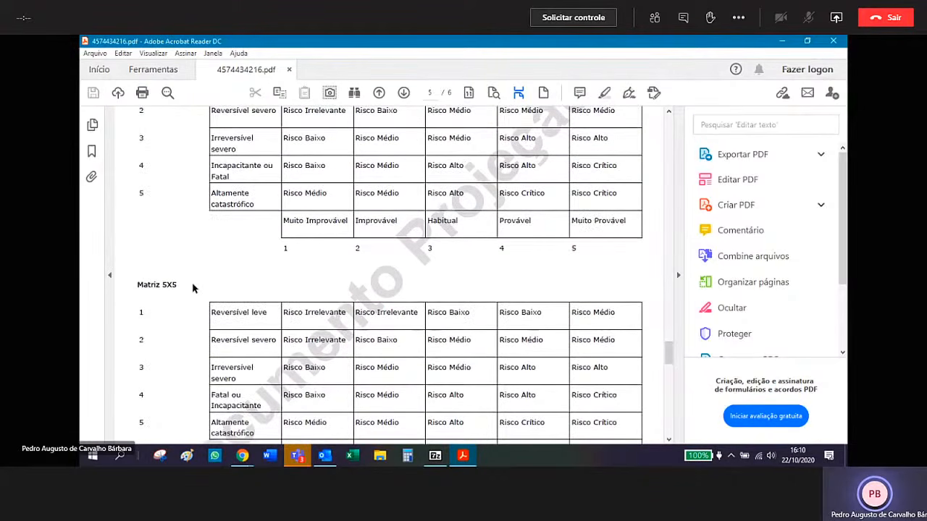
scroll(192, 288, down, 2)
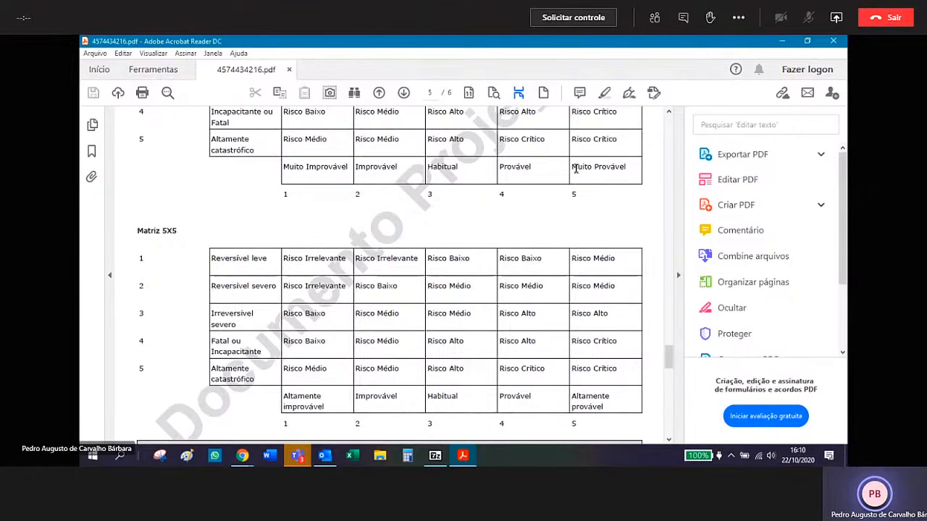
- Compare the level 5 probability labels, Muito Provável and Altamente provável, in the two risk matrices
drag(573, 166, 626, 167)
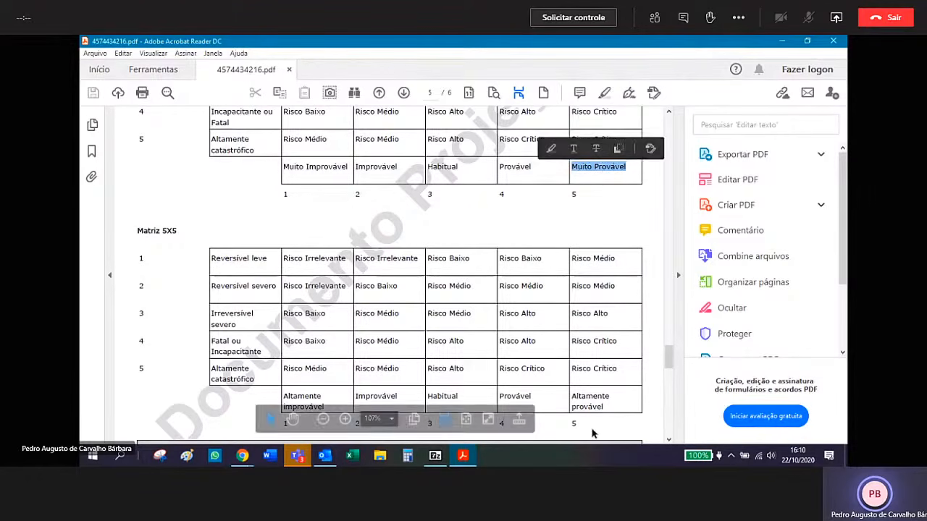
drag(573, 396, 620, 406)
click(641, 408)
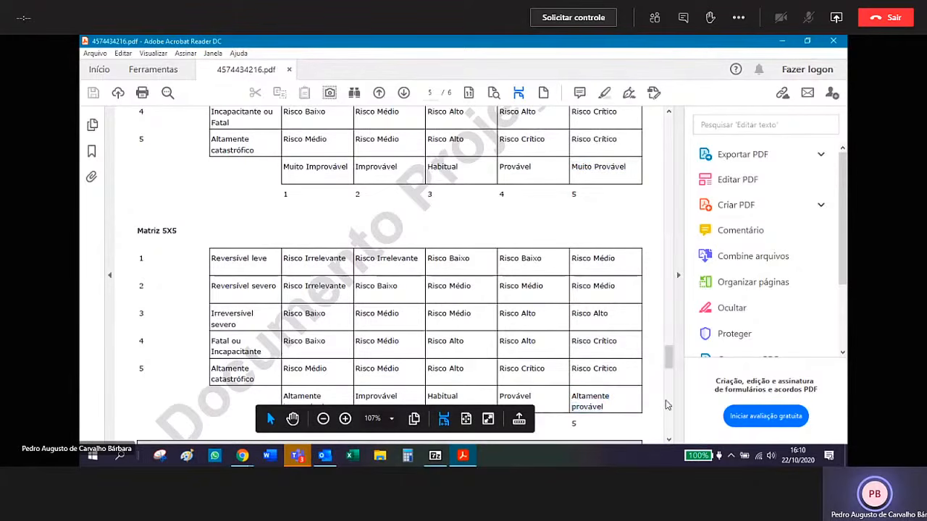
- Return the PDF to its first page, minimise it and close the zip archive window
drag(672, 361, 669, 120)
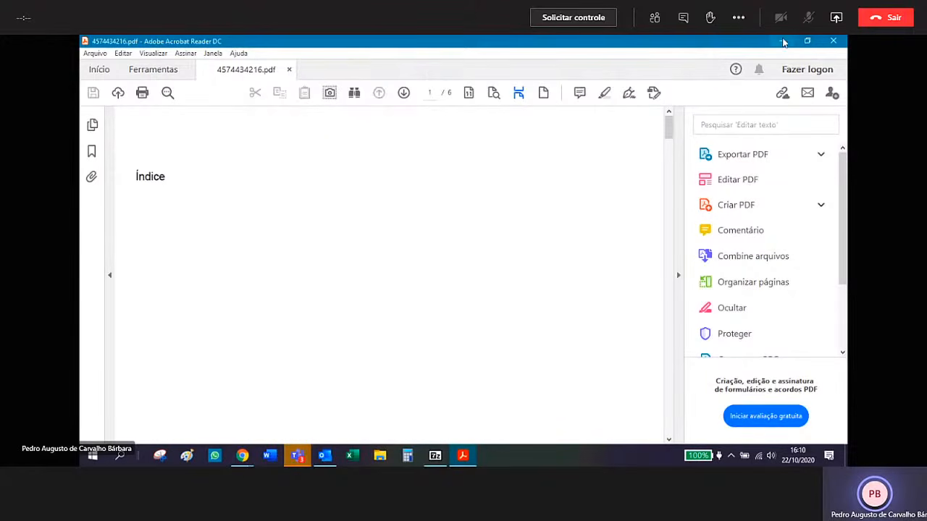
click(782, 41)
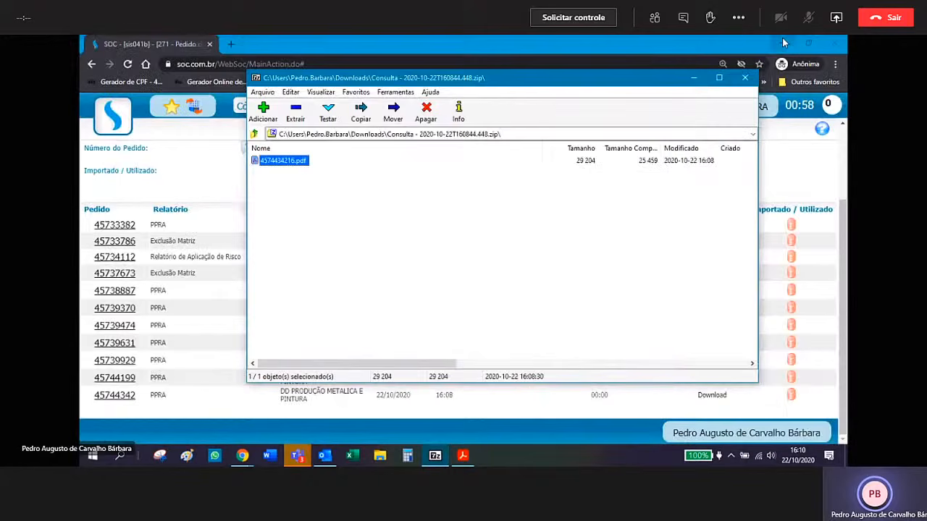
click(745, 79)
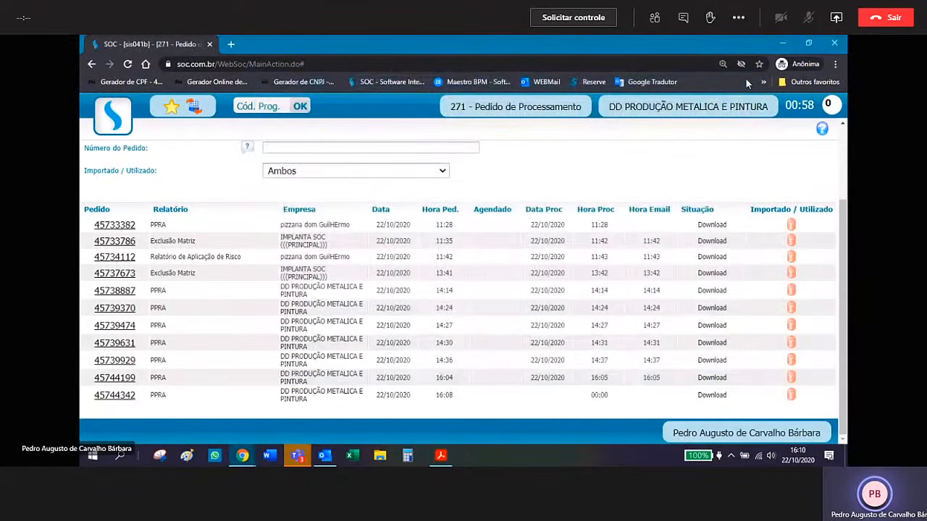
- Open the PPRA / Laudos legal report form for DD PRODUÇÃO METALICA E PINTURA
click(118, 125)
mouse_move(138, 196)
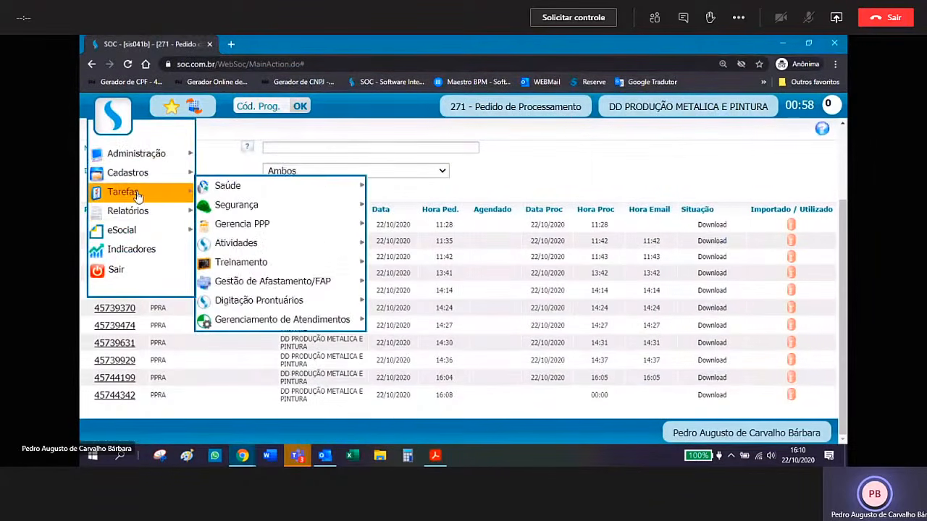
mouse_move(133, 217)
mouse_move(220, 210)
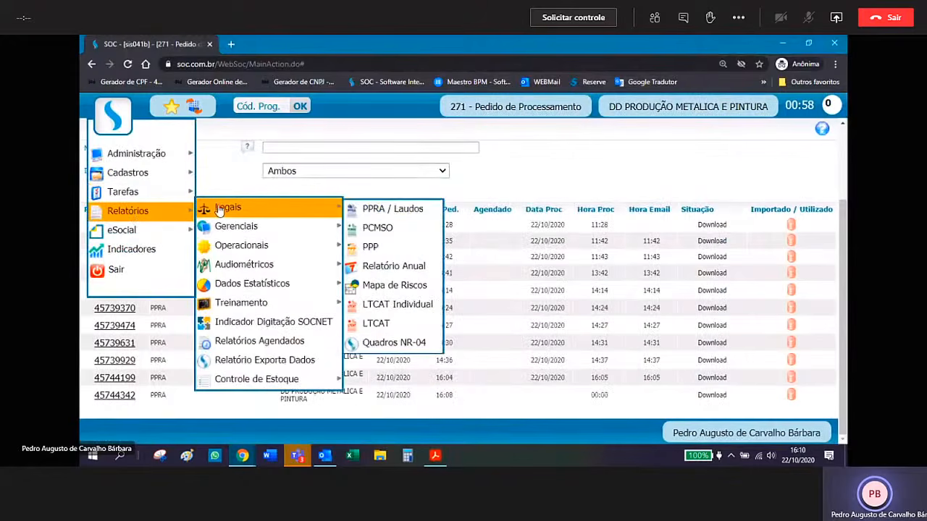
click(432, 211)
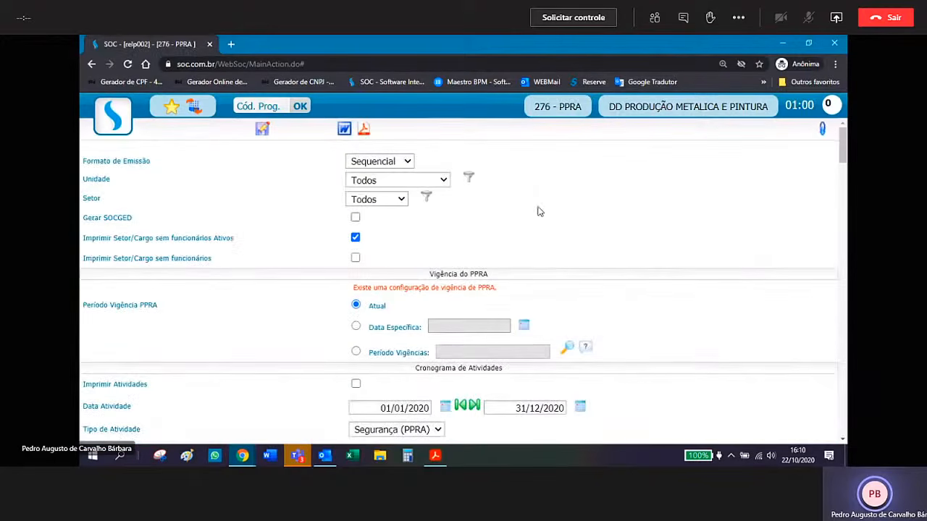
- Set Período Vigências to the Retroativo validity 01/01/2019 a 31/12/2019, with Imprimir Marca D'Água no Documento enabled
scroll(535, 212, down, 3)
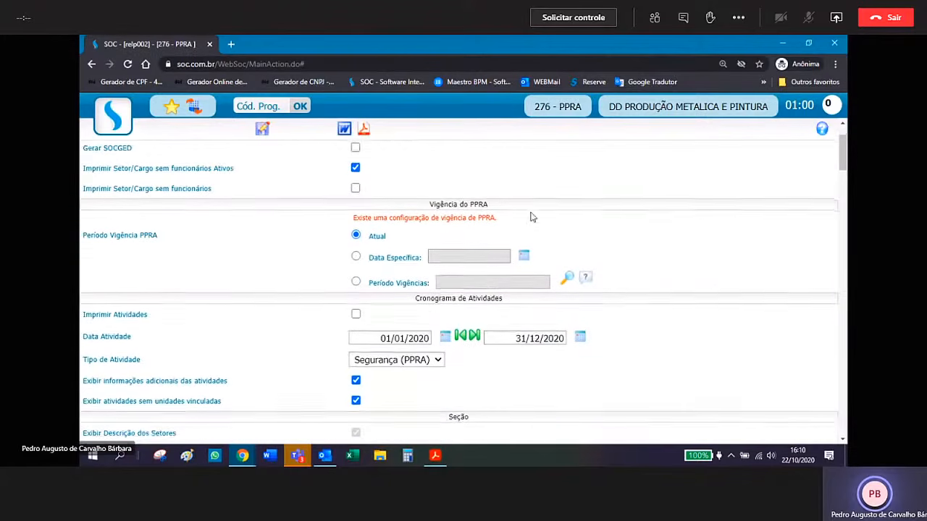
click(357, 240)
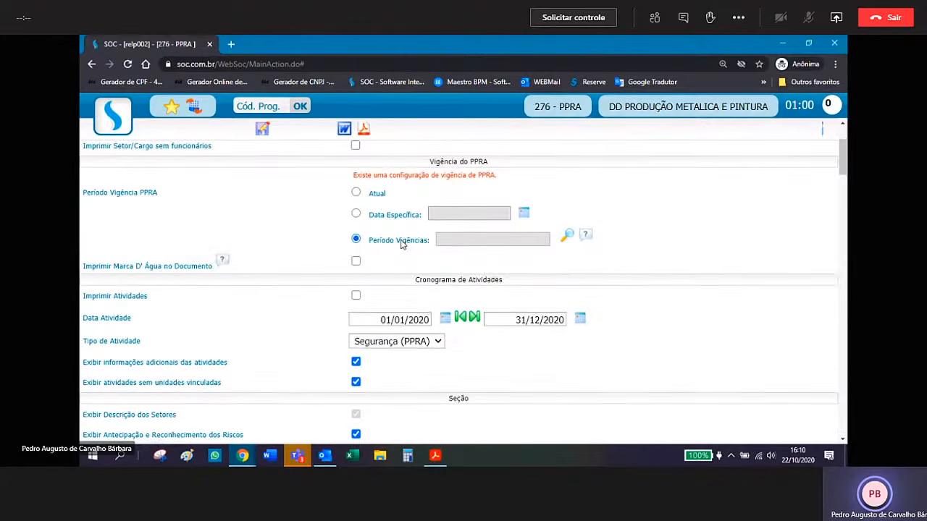
click(567, 236)
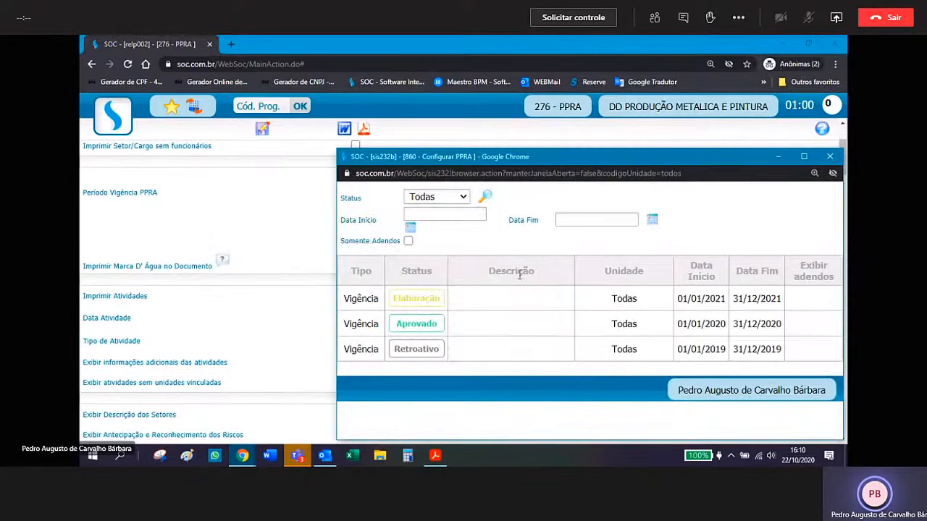
click(417, 349)
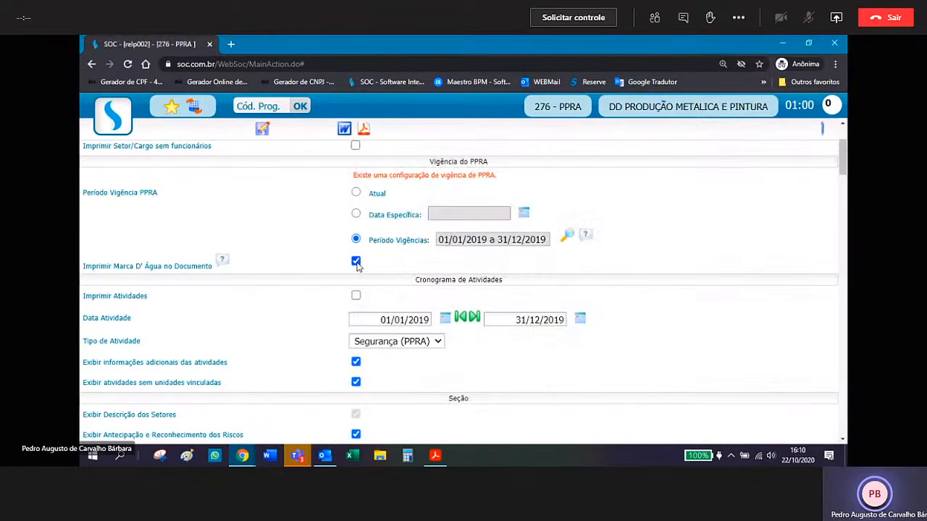
- Set the Considerar última Medição period in the PPRA form from 01/01/2019 to 31/12/2019
scroll(395, 260, down, 5)
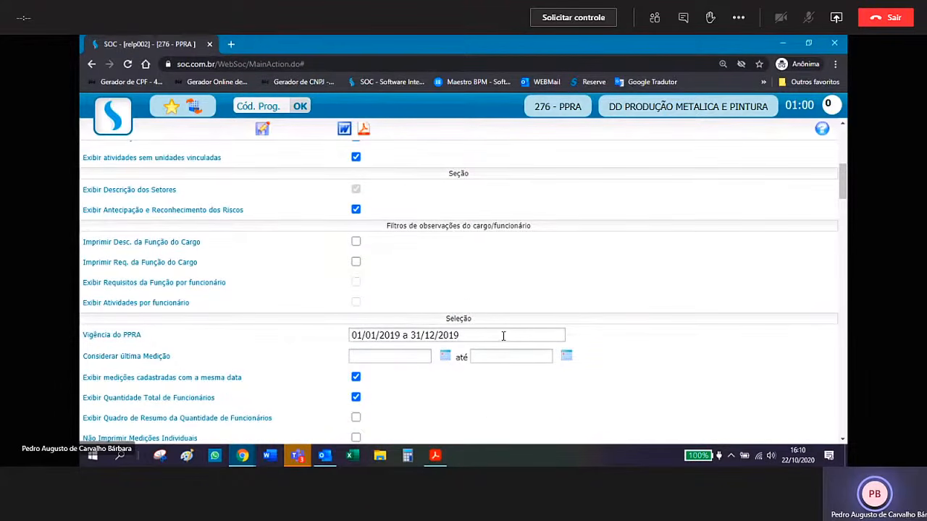
scroll(504, 336, down, 4)
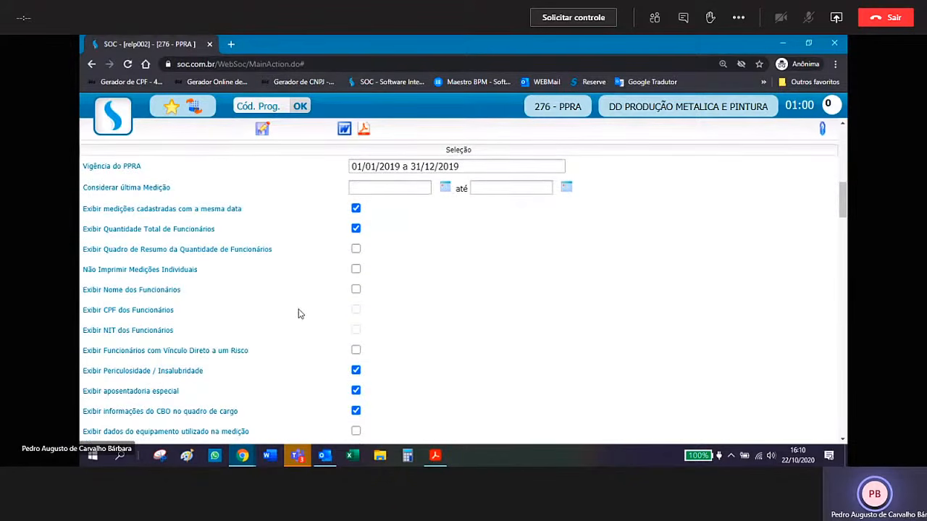
scroll(301, 313, down, 4)
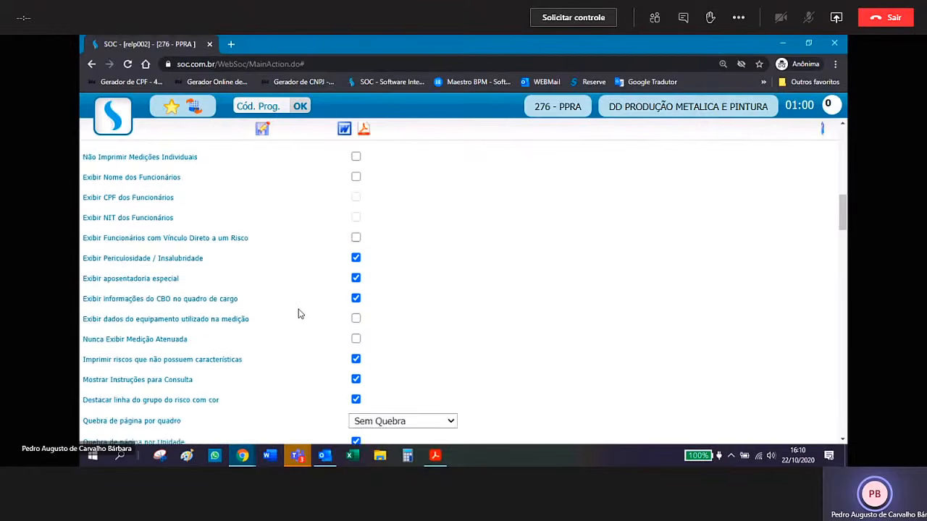
scroll(300, 314, down, 3)
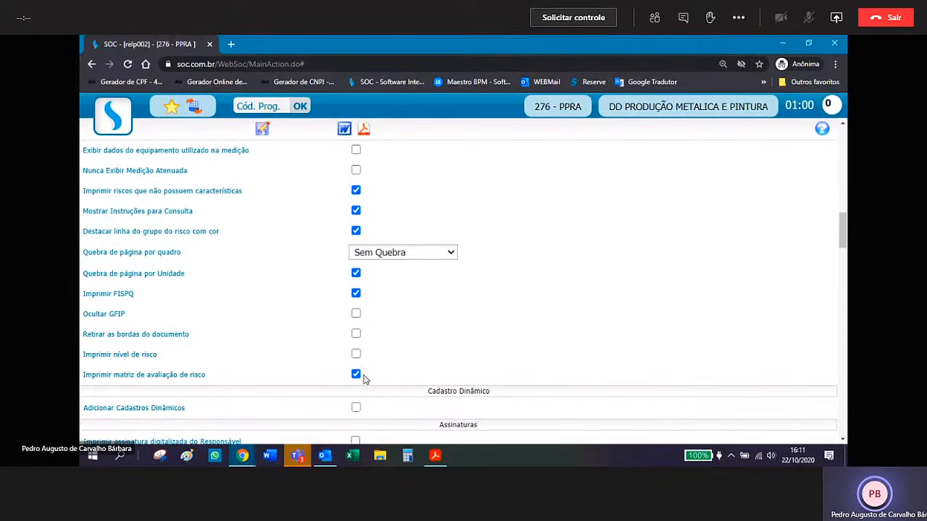
scroll(364, 379, up, 1)
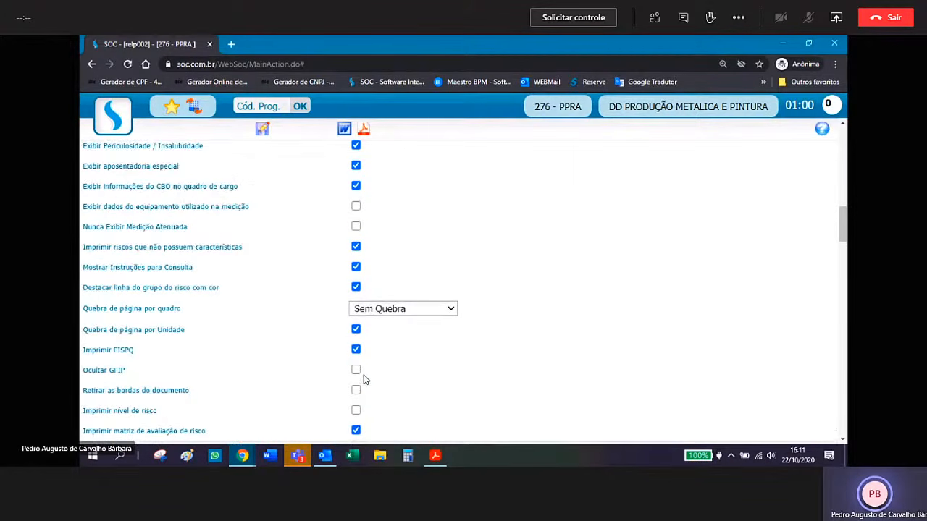
scroll(364, 379, up, 4)
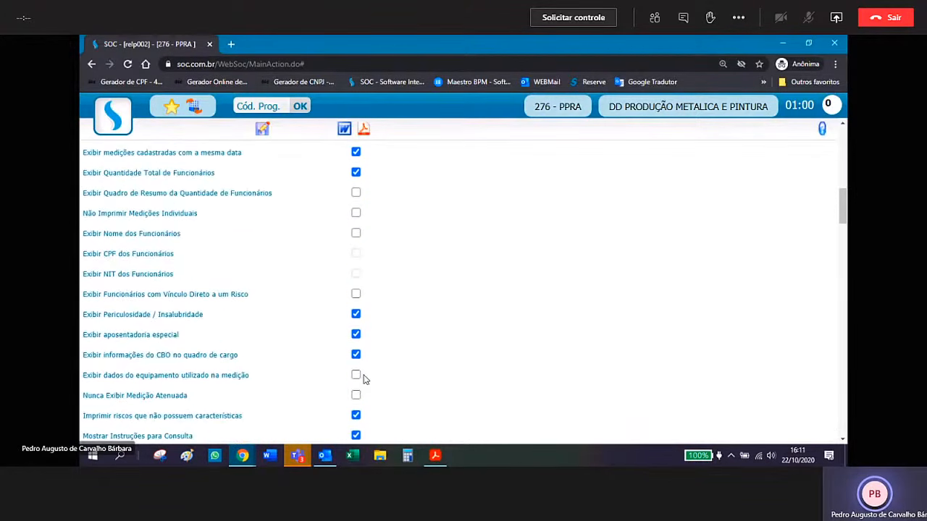
scroll(365, 378, up, 1)
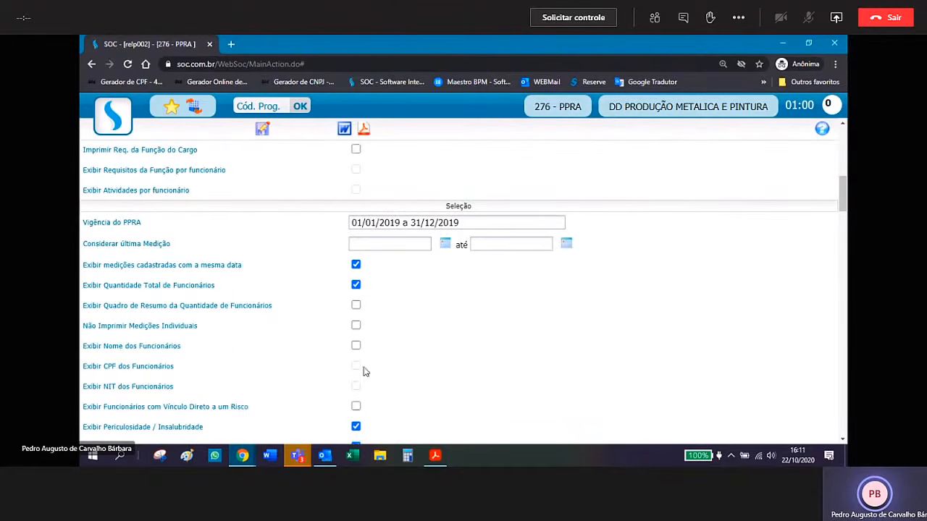
click(379, 243)
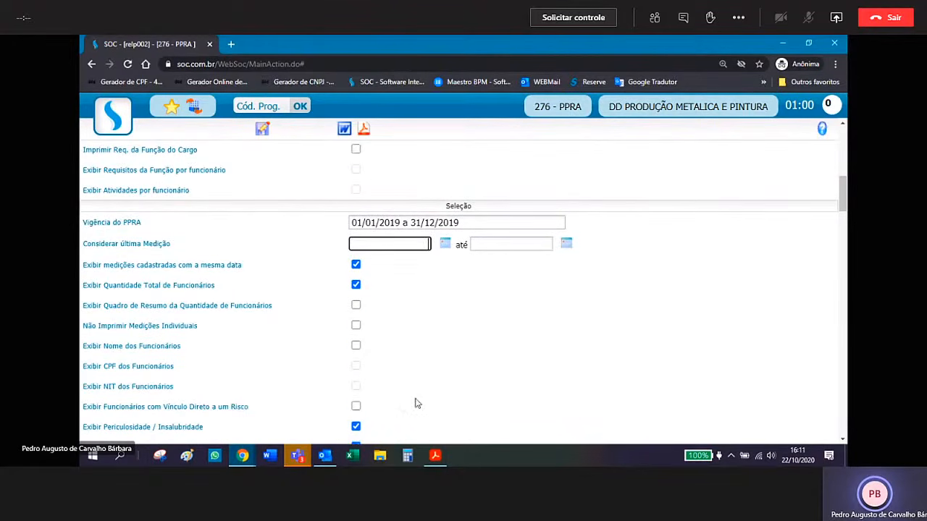
text(01/01/2019)
key(Tab)
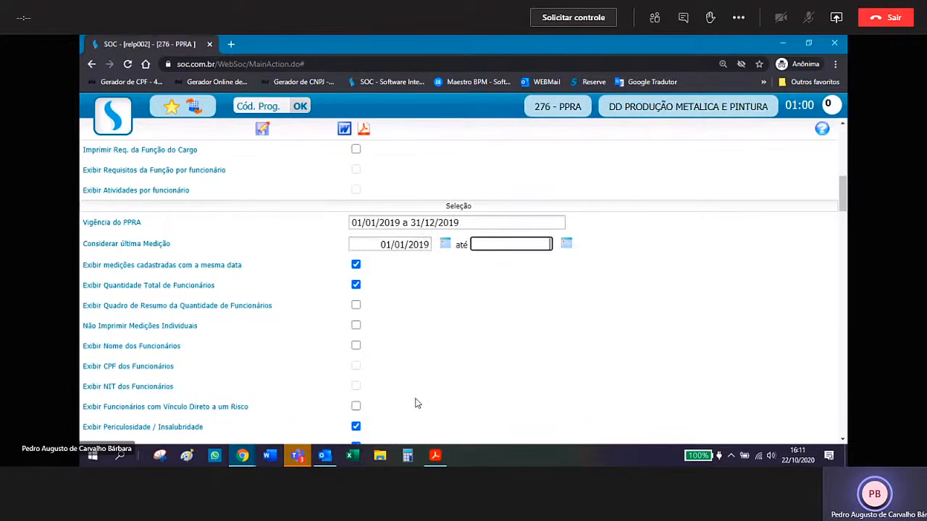
text(31/12/2019)
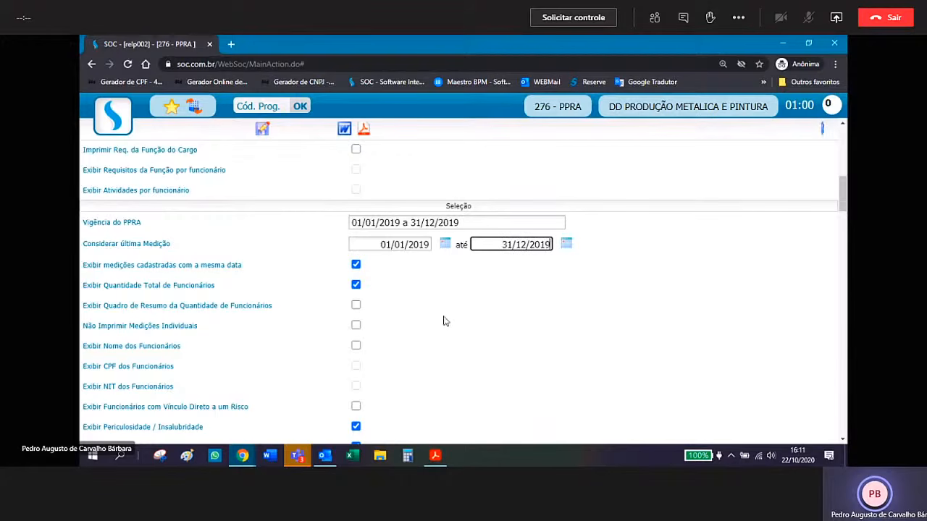
- Issue the retroactive PPRA report as a PDF, accept the default formatting notice and open the processing requests list
click(366, 130)
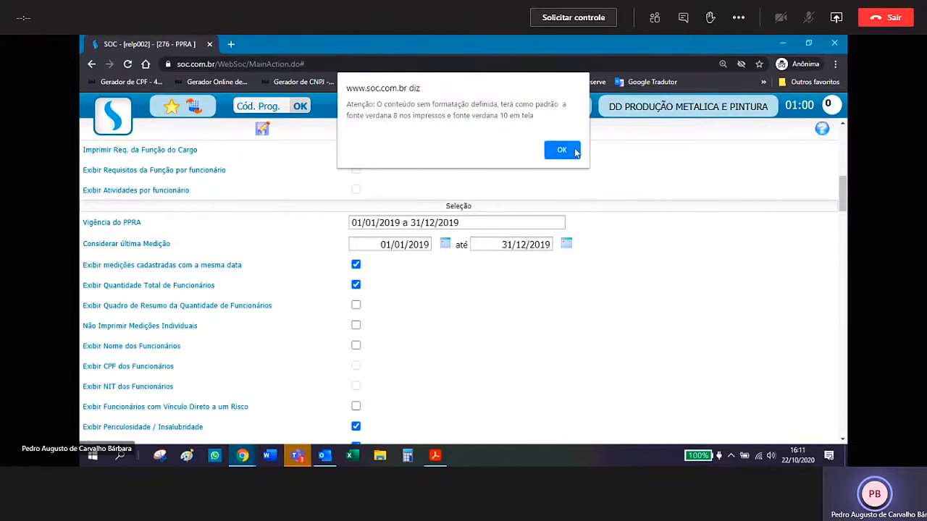
click(562, 150)
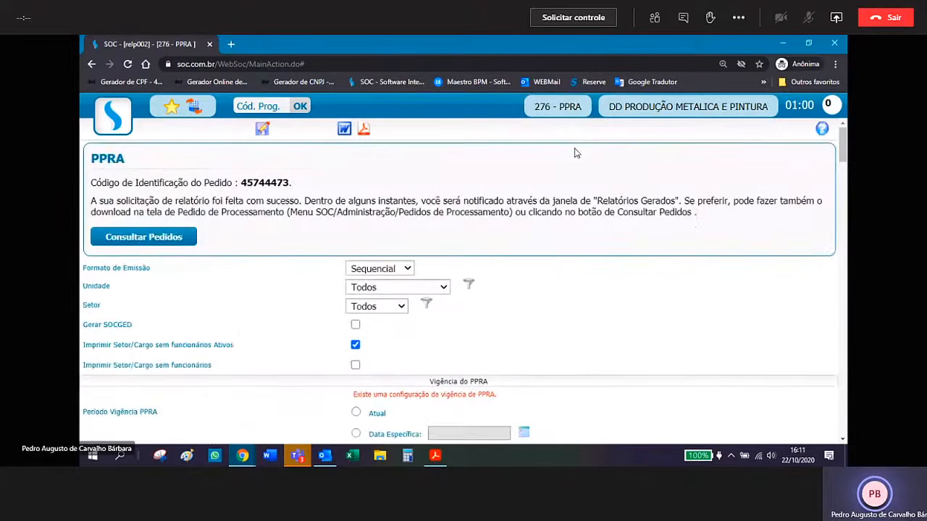
click(176, 235)
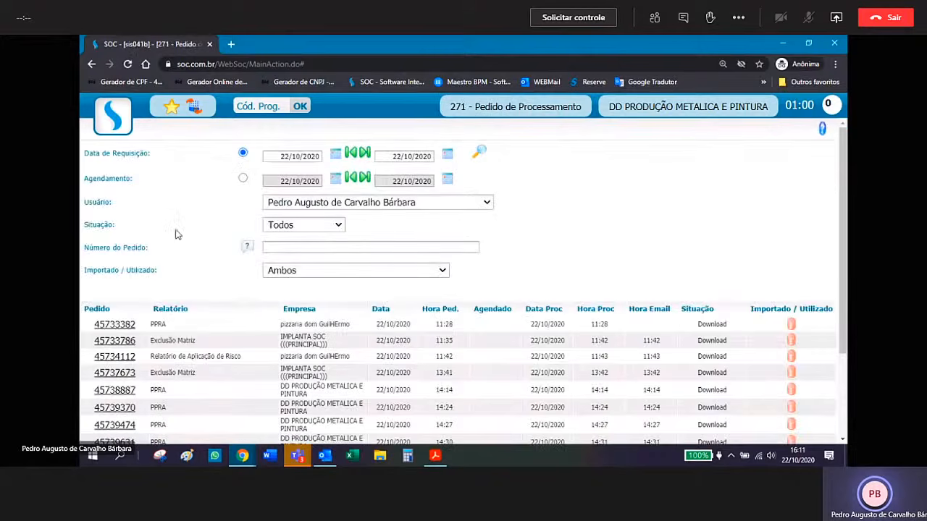
- Download the zip of the newest PPRA request and open the PDF it contains
scroll(176, 235, down, 3)
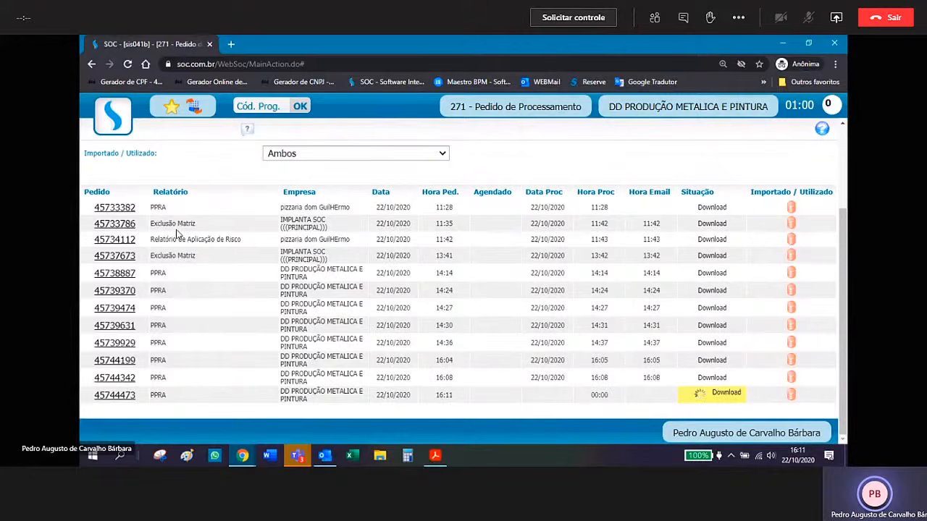
click(726, 392)
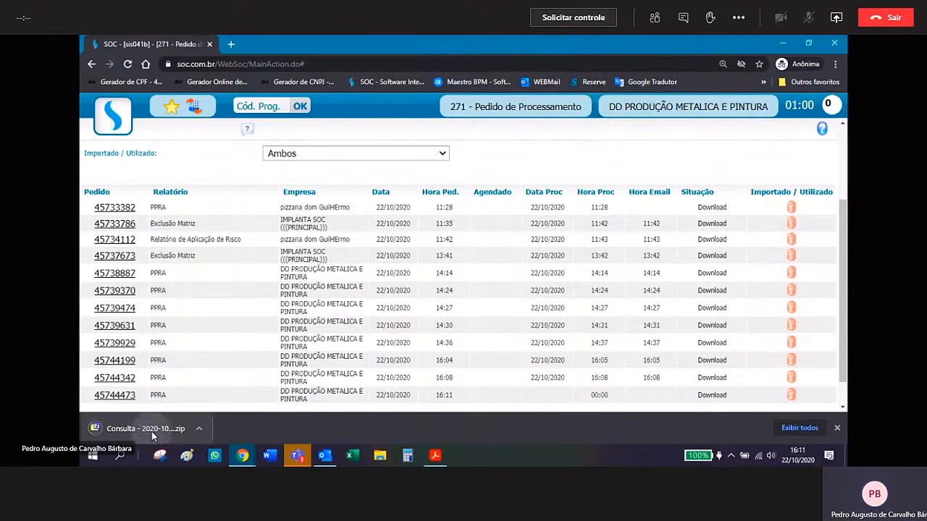
click(151, 431)
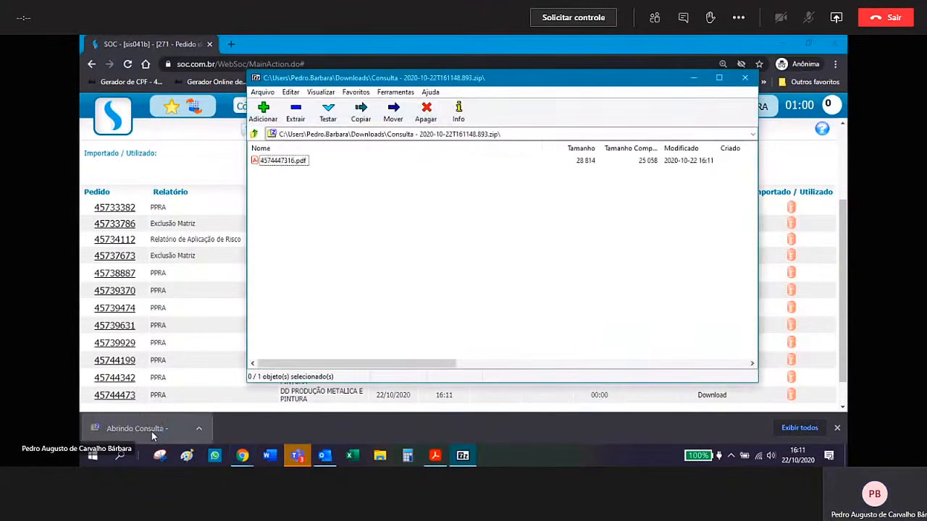
double_click(273, 161)
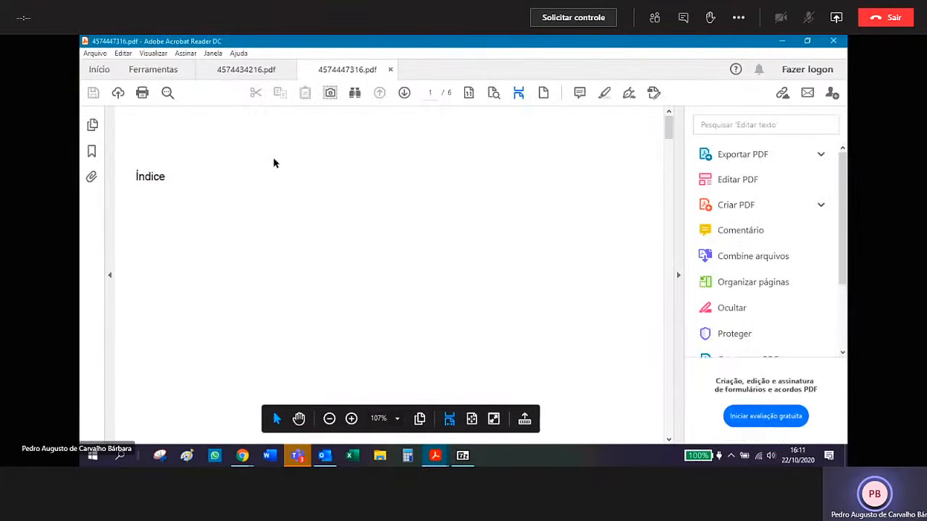
- Check the Vigência do PPRA period on page 2 of the retroactive report
scroll(393, 181, down, 2)
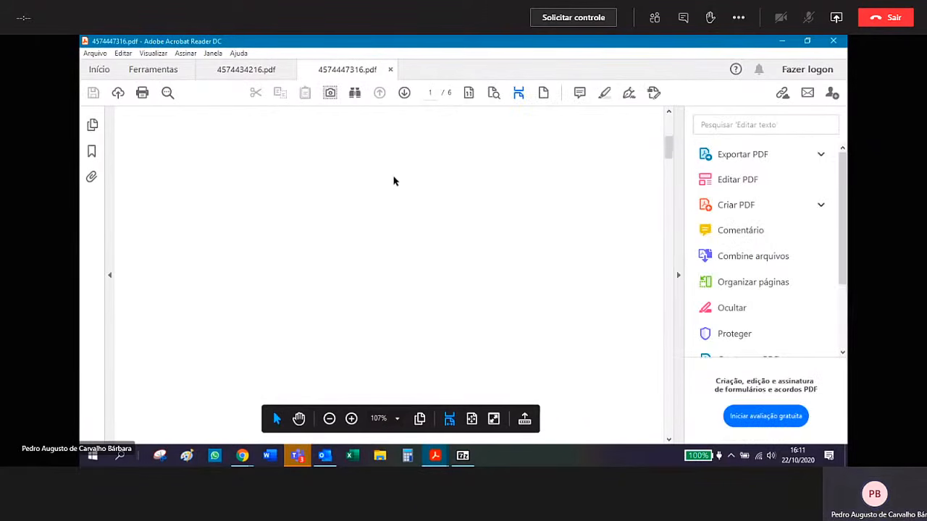
scroll(393, 181, down, 5)
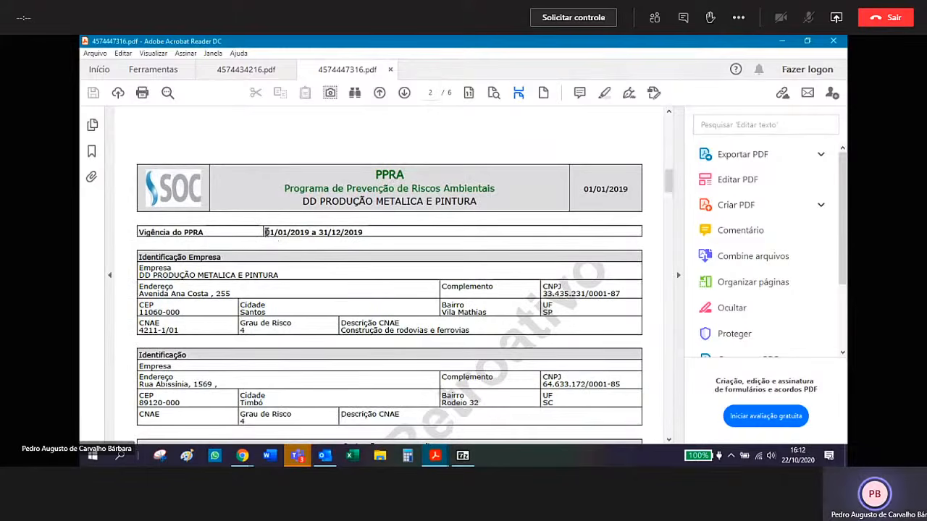
drag(265, 232, 364, 233)
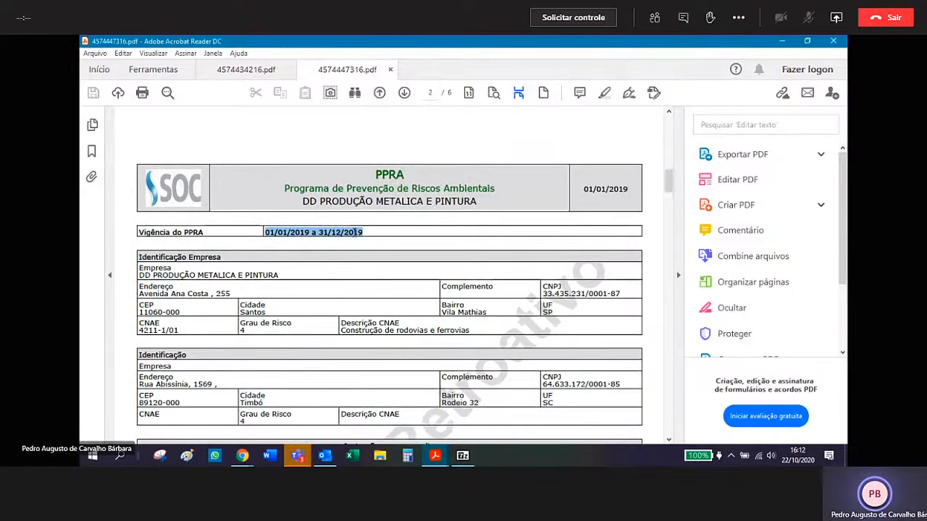
click(568, 234)
- Collapse the tools pane and examine the watermark, cargos, risk specifications, risk matrices and employee totals from page 2 to the signature page
scroll(487, 232, down, 5)
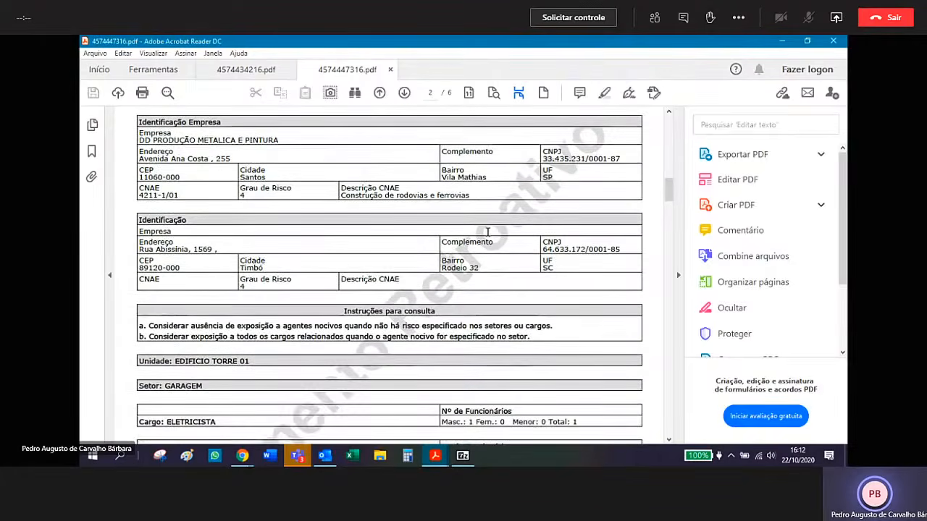
scroll(488, 232, down, 4)
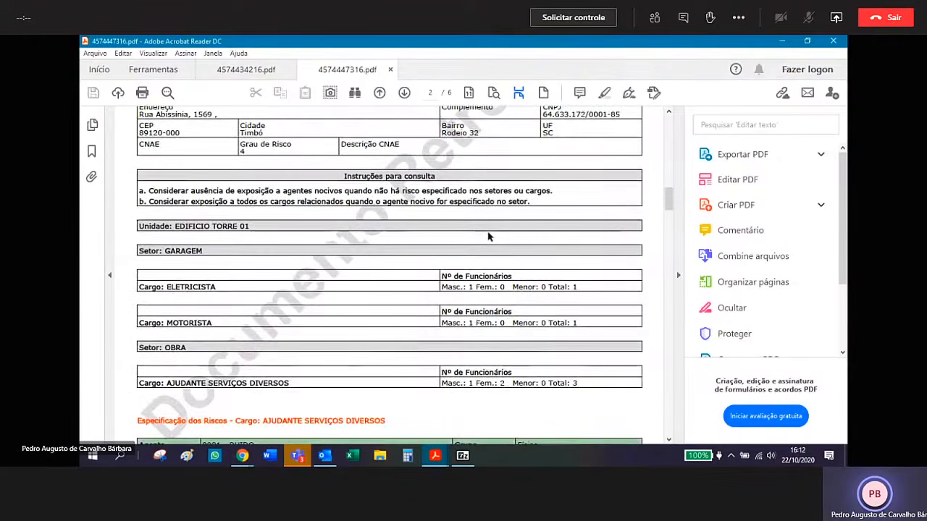
click(678, 275)
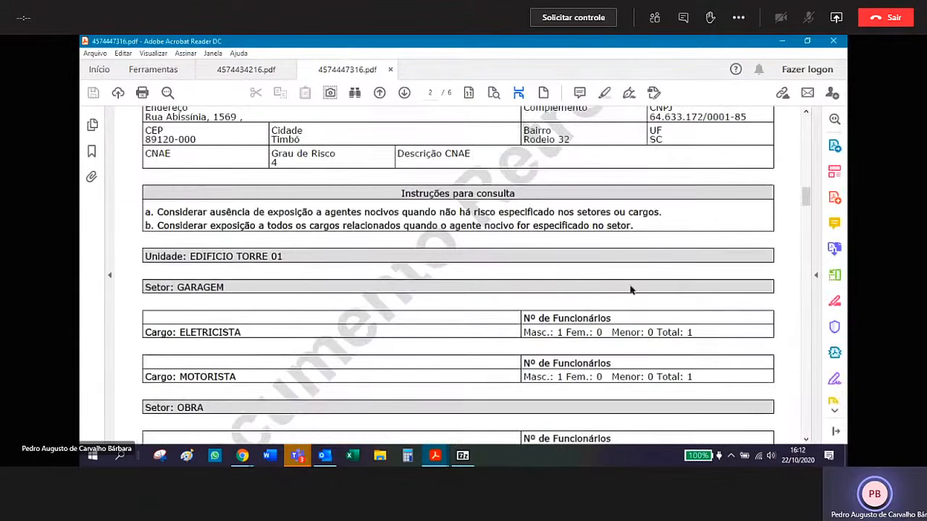
scroll(476, 312, down, 1)
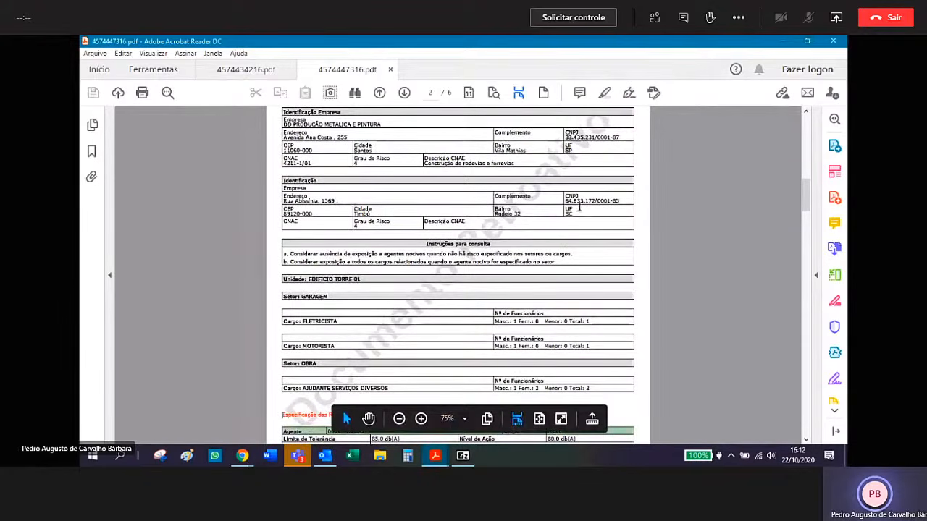
scroll(629, 178, down, 5)
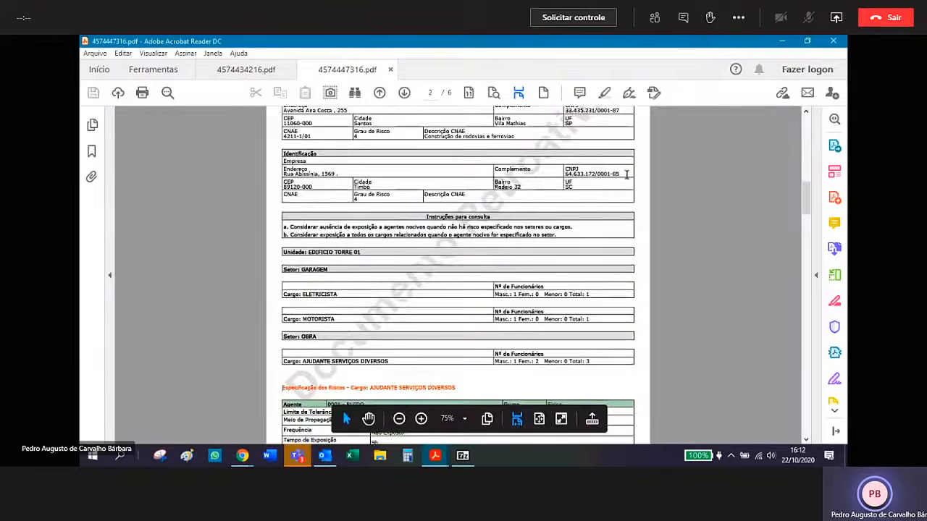
scroll(627, 179, down, 9)
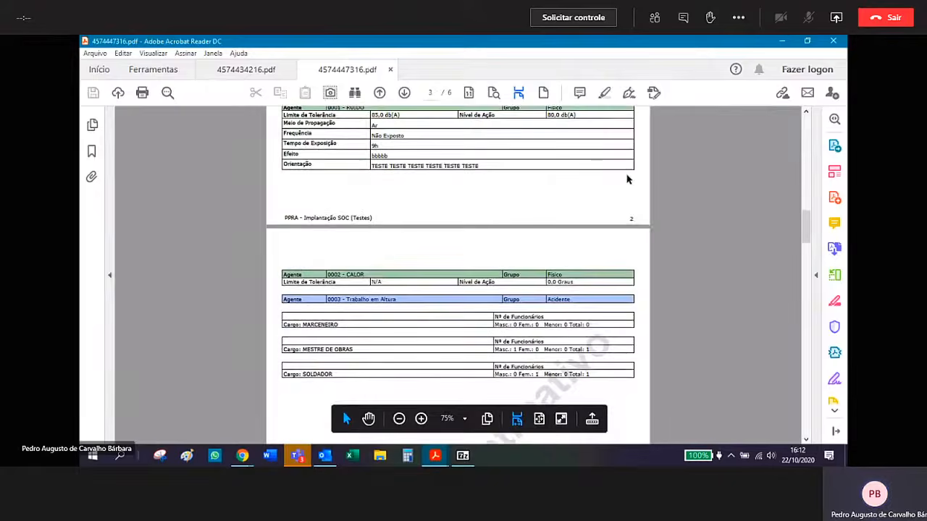
scroll(627, 179, down, 10)
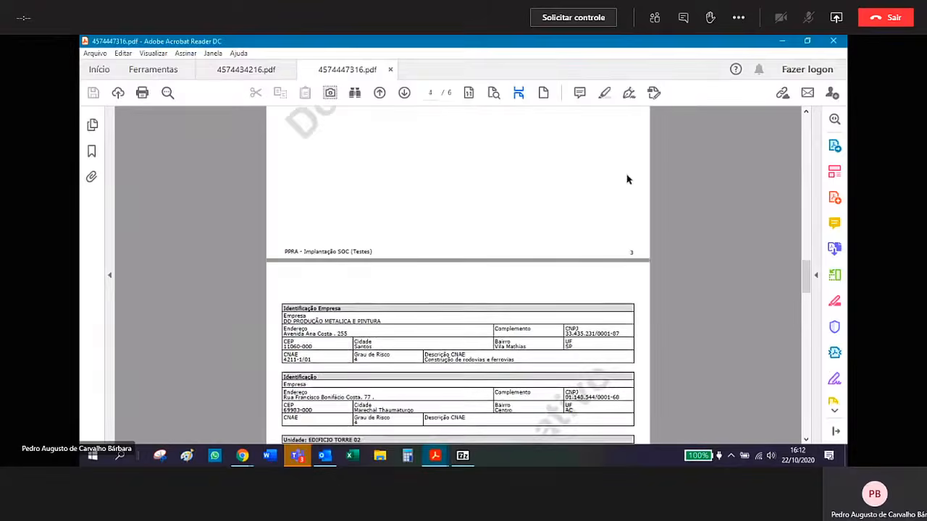
scroll(627, 179, down, 3)
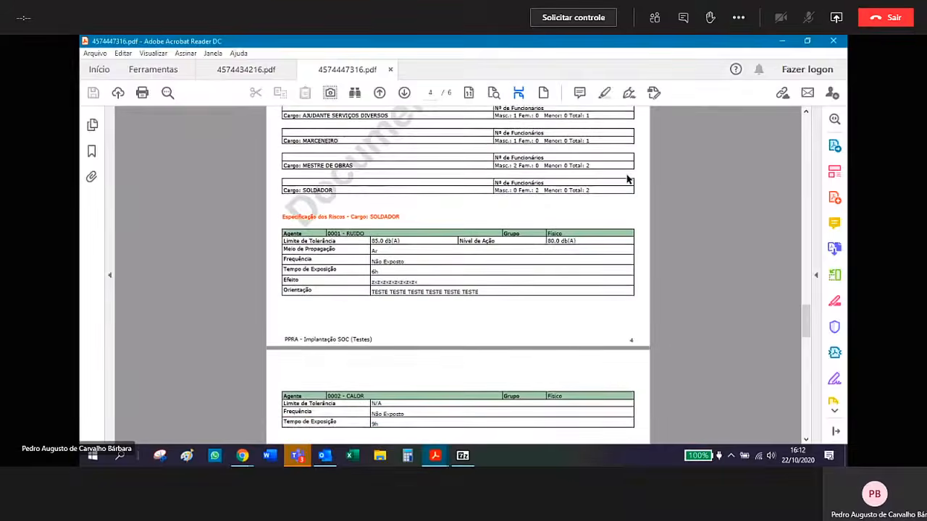
scroll(627, 179, down, 2)
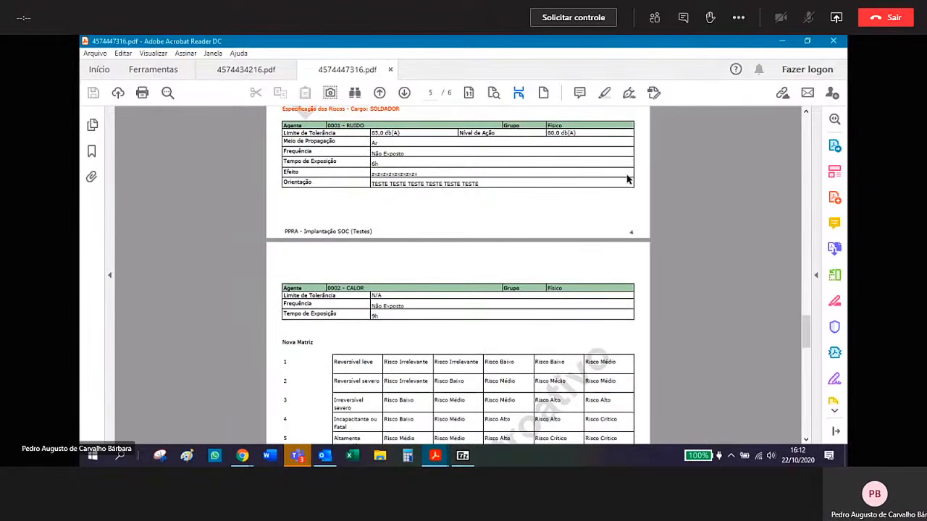
scroll(627, 178, down, 7)
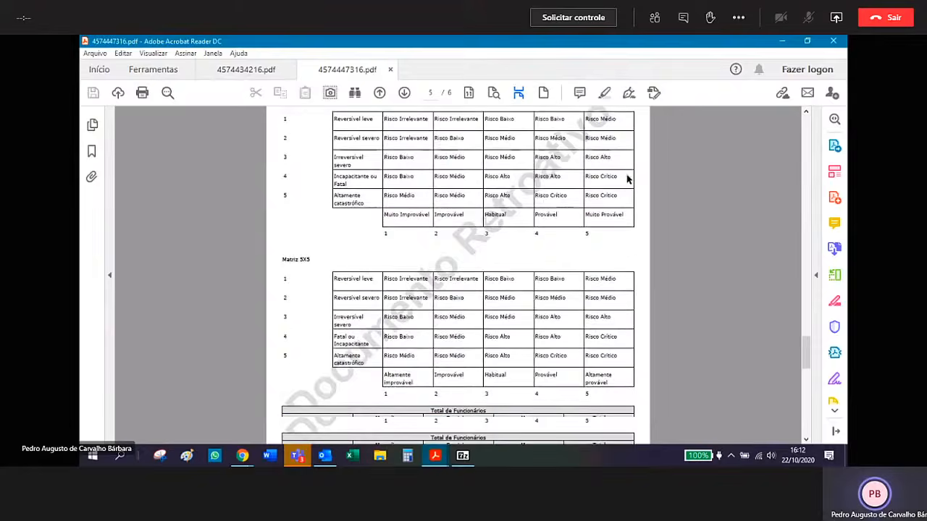
scroll(627, 179, down, 6)
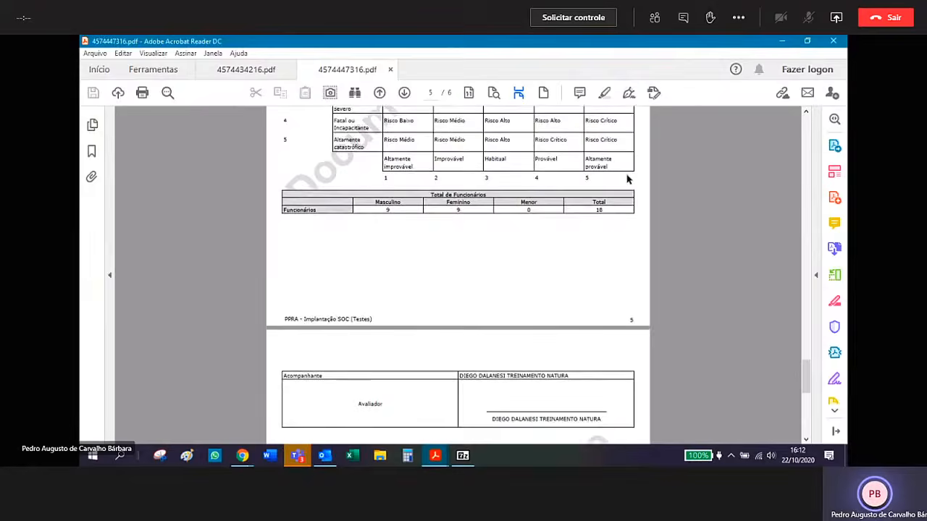
- Review the risk matrices and SOLDADOR's risk specifications again, going back to the EDIFICIO TORRE 02 identification on page 4
scroll(627, 179, up, 6)
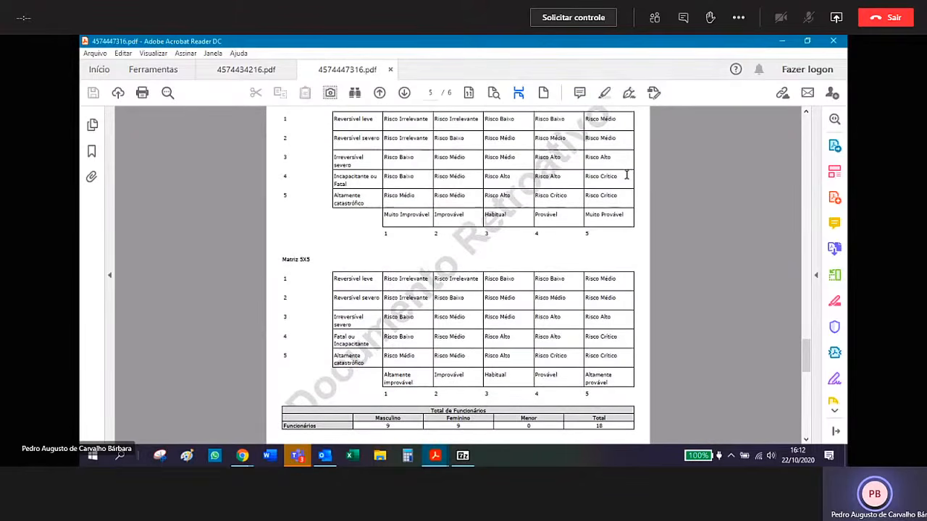
scroll(627, 177, up, 1)
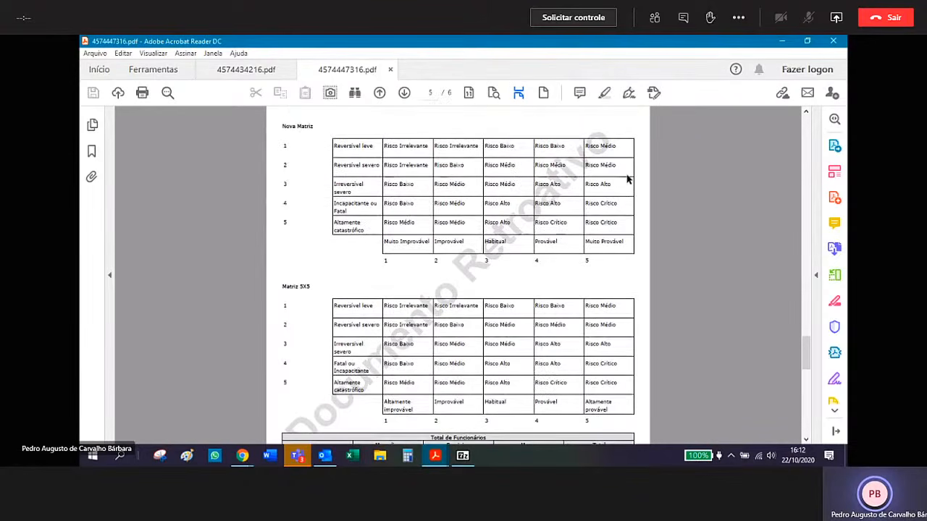
scroll(627, 179, up, 4)
scroll(627, 179, up, 10)
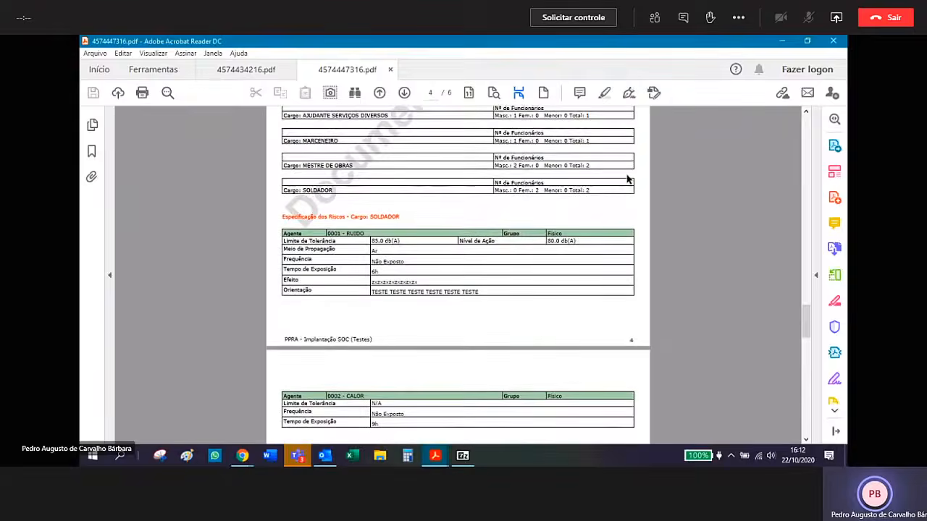
scroll(627, 174, up, 1)
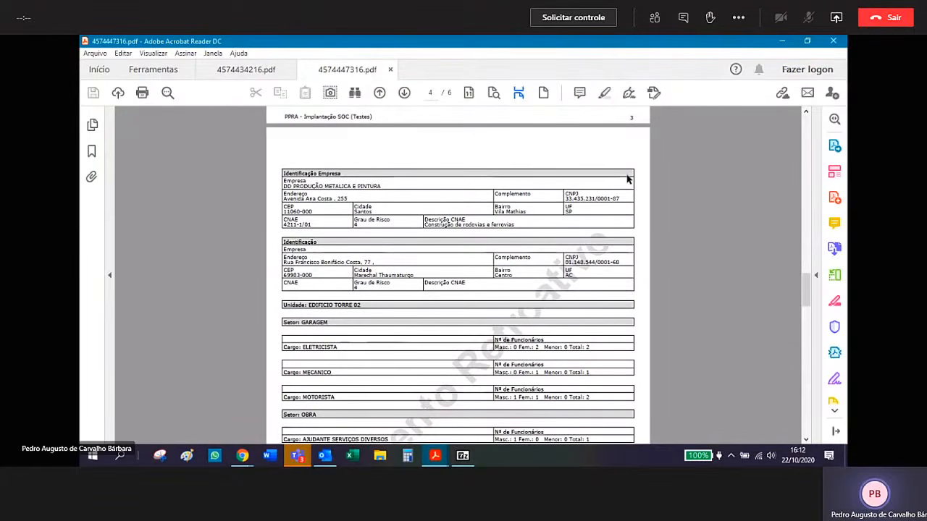
- Recheck the Vigência do PPRA period on page 2 of the retroactive report, then close the PDF reader and the zip archive
scroll(627, 179, up, 15)
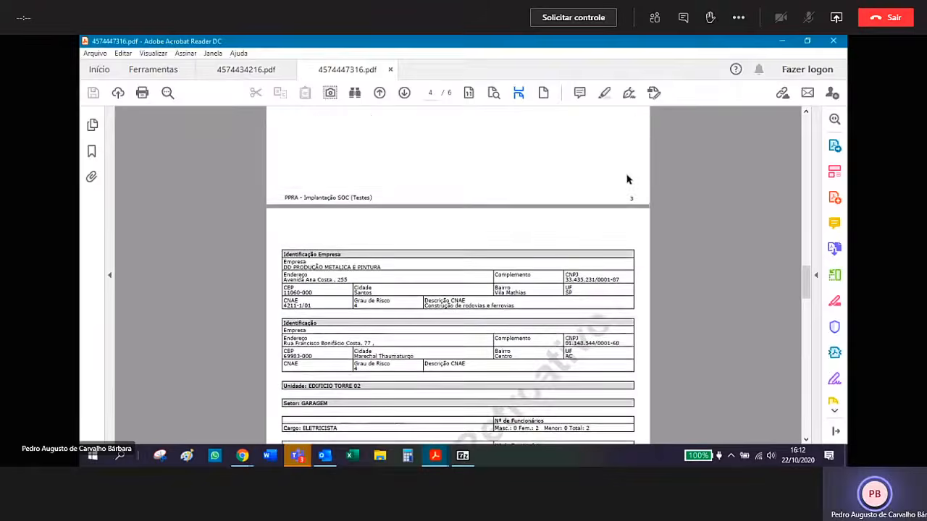
scroll(628, 179, up, 15)
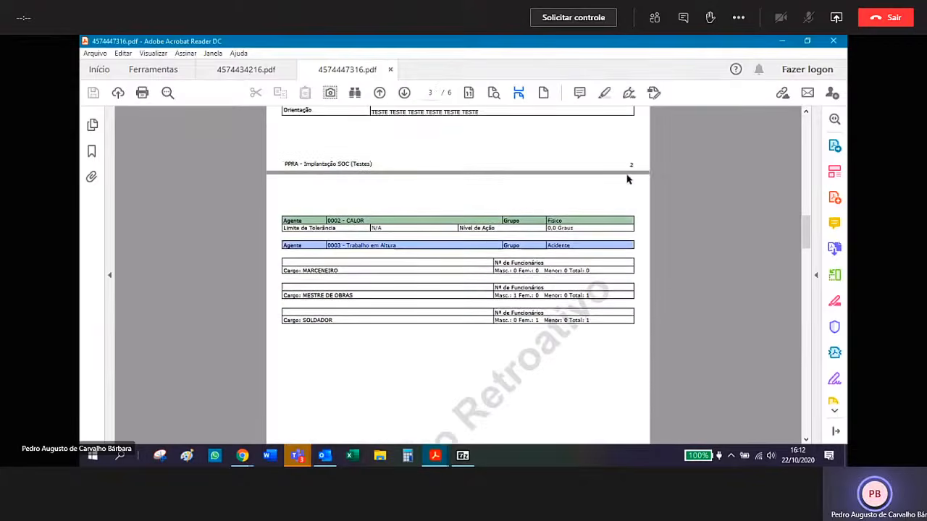
scroll(628, 179, up, 2)
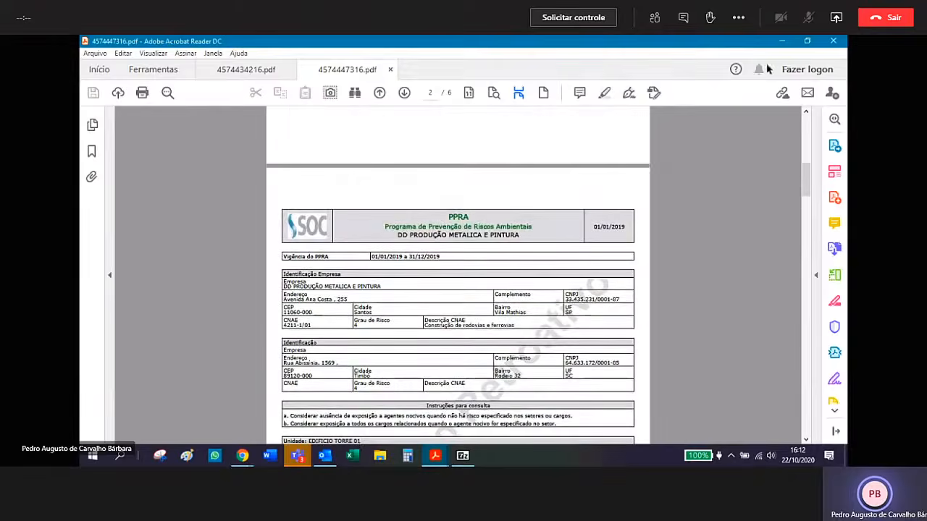
click(834, 41)
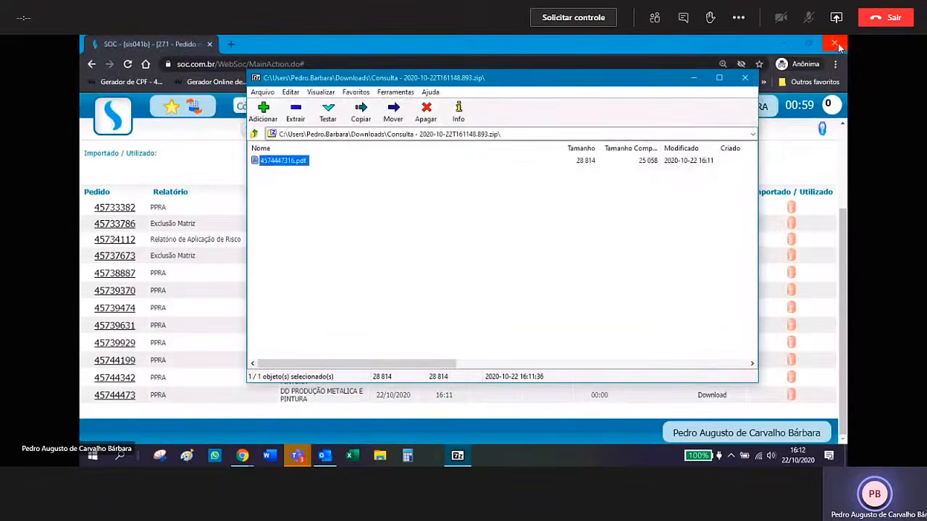
click(787, 88)
- Open the PPRA report form and review its settings from Vigência do PPRA down to the risk level and risk matrix printing options
click(122, 128)
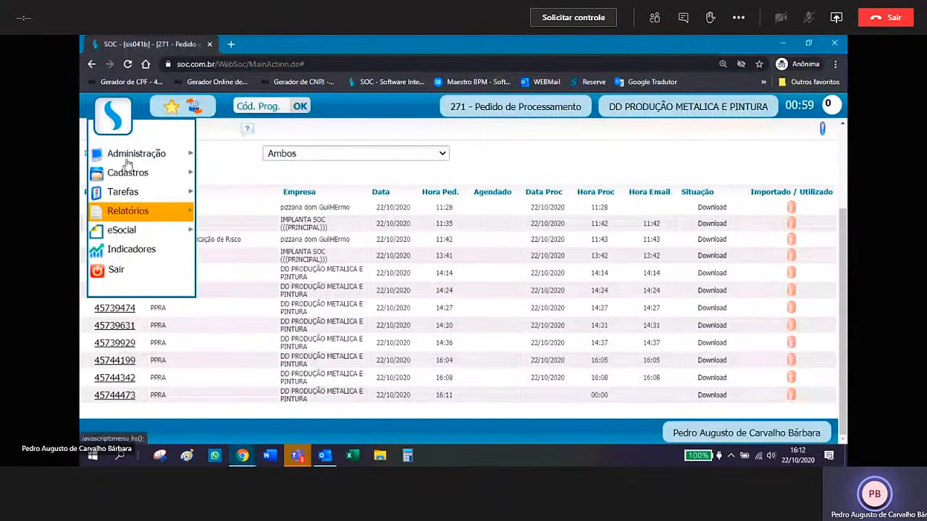
mouse_move(128, 211)
mouse_move(309, 212)
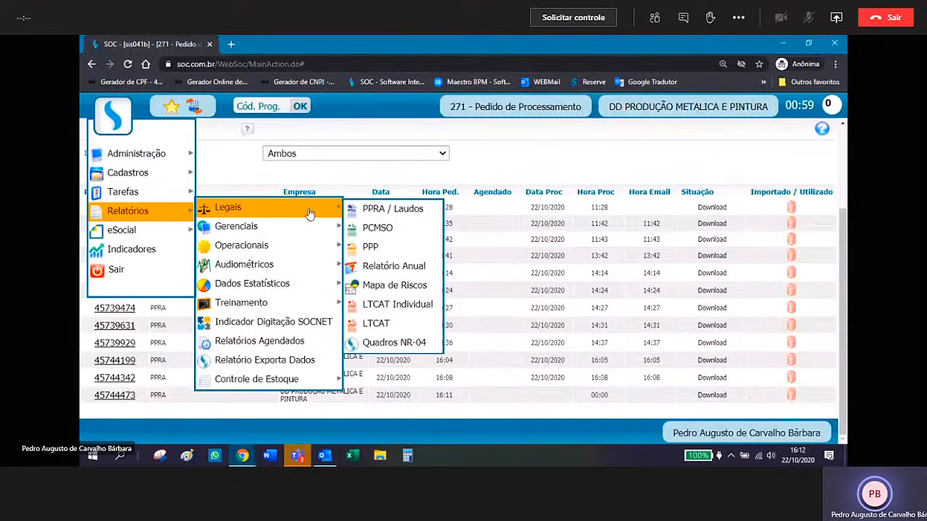
click(397, 212)
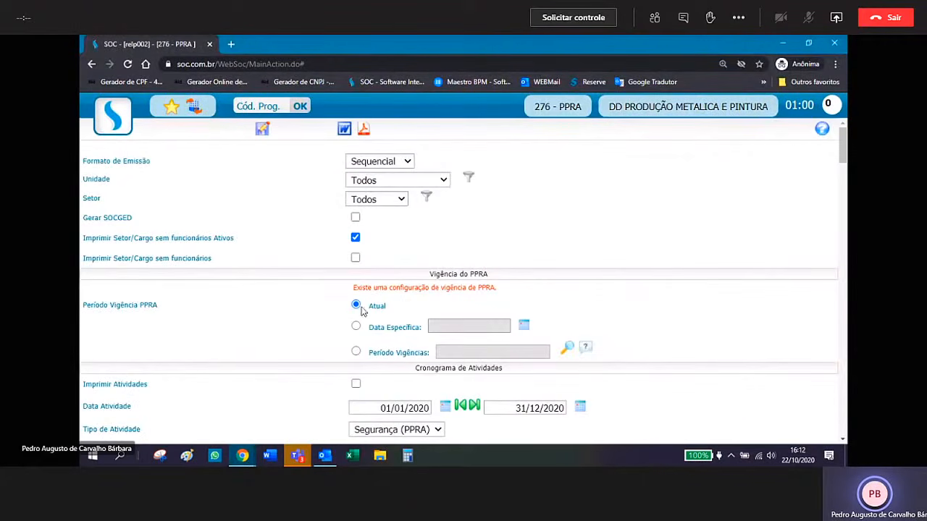
scroll(374, 309, down, 3)
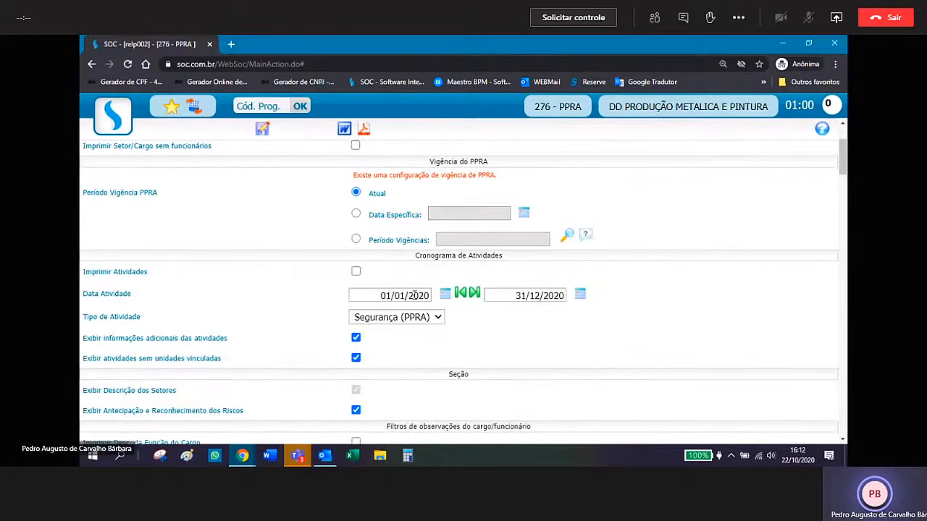
scroll(406, 302, down, 7)
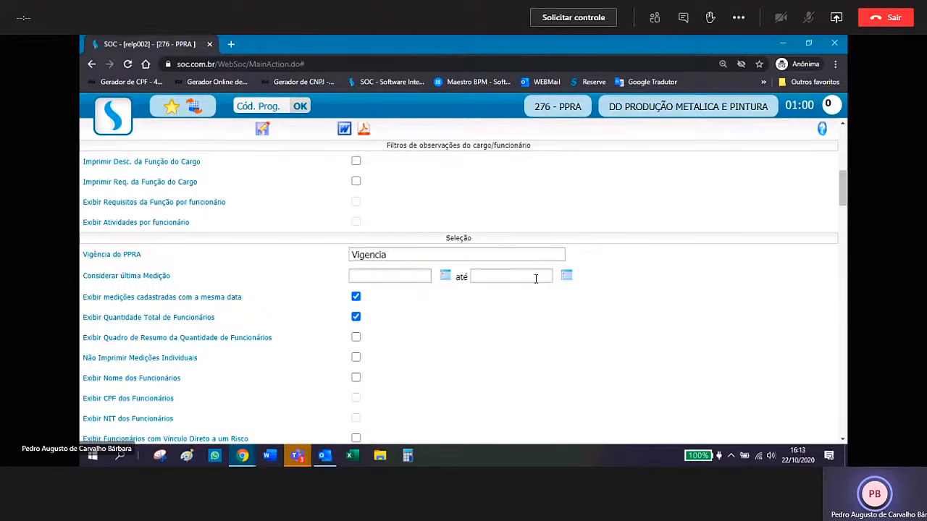
scroll(540, 312, down, 3)
scroll(539, 336, down, 7)
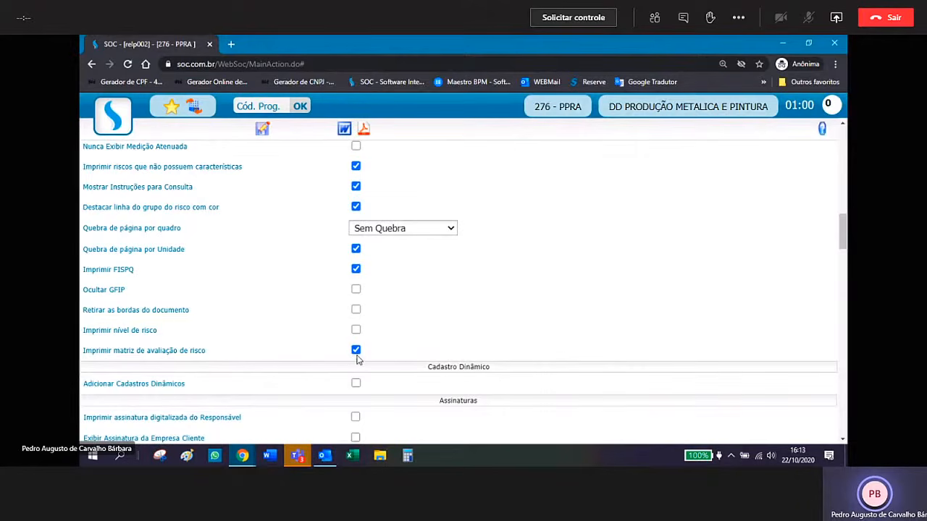
click(357, 330)
scroll(472, 333, up, 10)
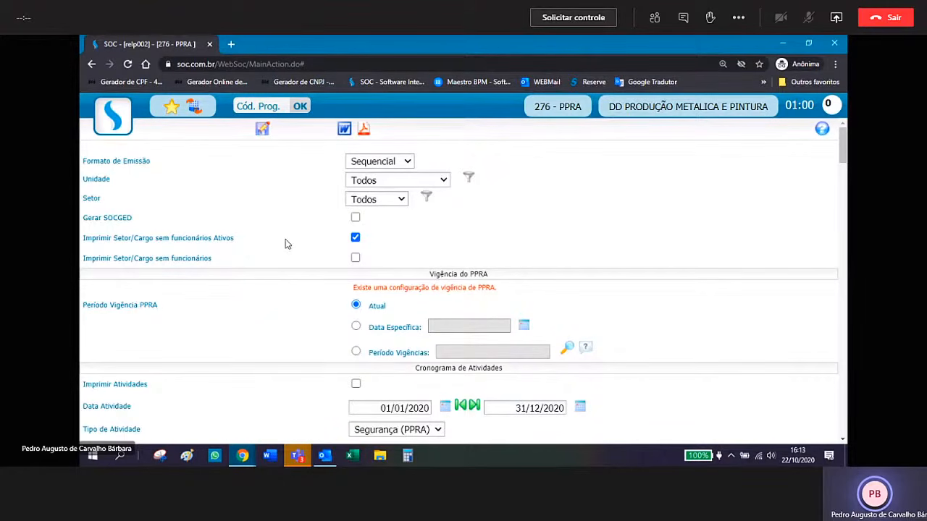
- Return to the home page, reset the page zoom to 100%, and open Controle de Vigência de Documentos Legais
click(196, 110)
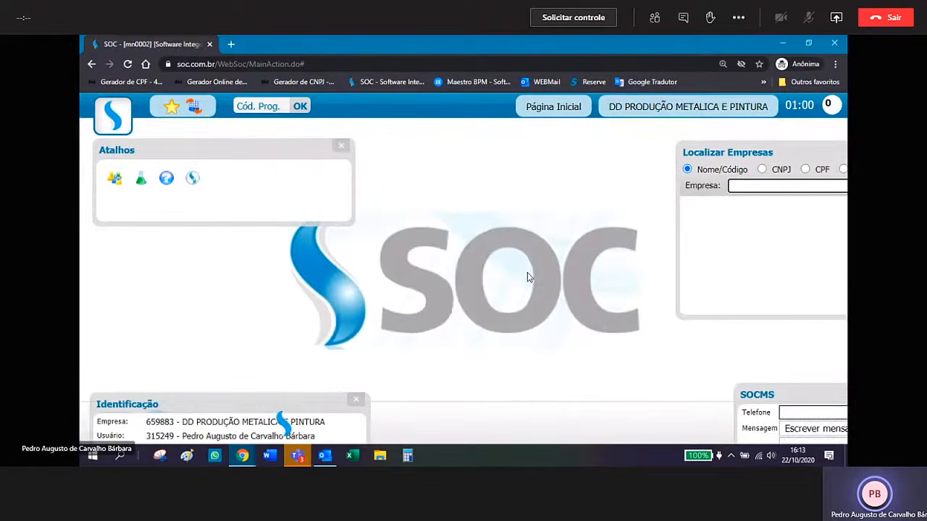
key(ctrl+0)
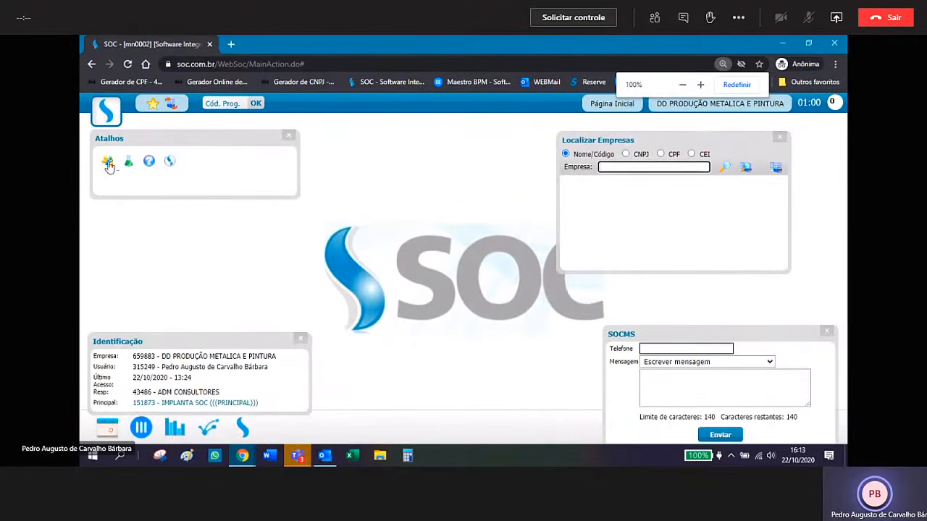
click(106, 115)
mouse_move(113, 161)
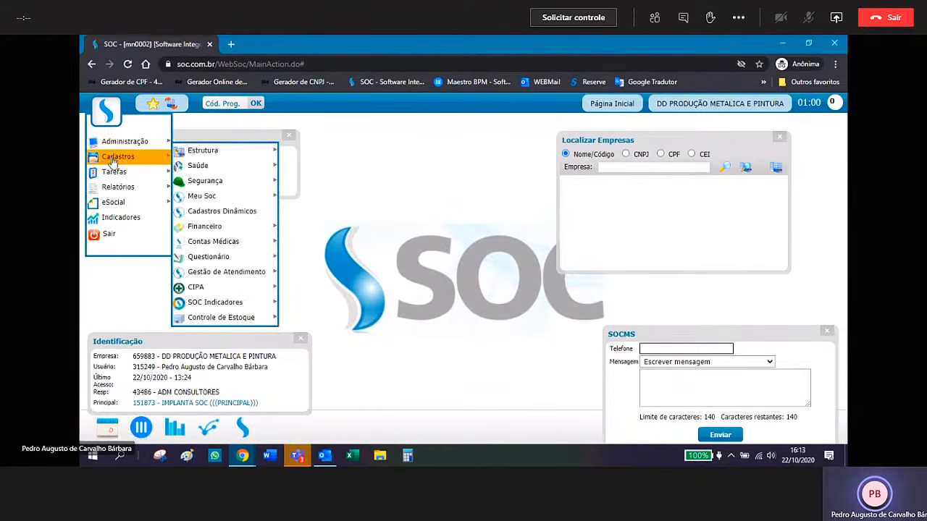
mouse_move(175, 156)
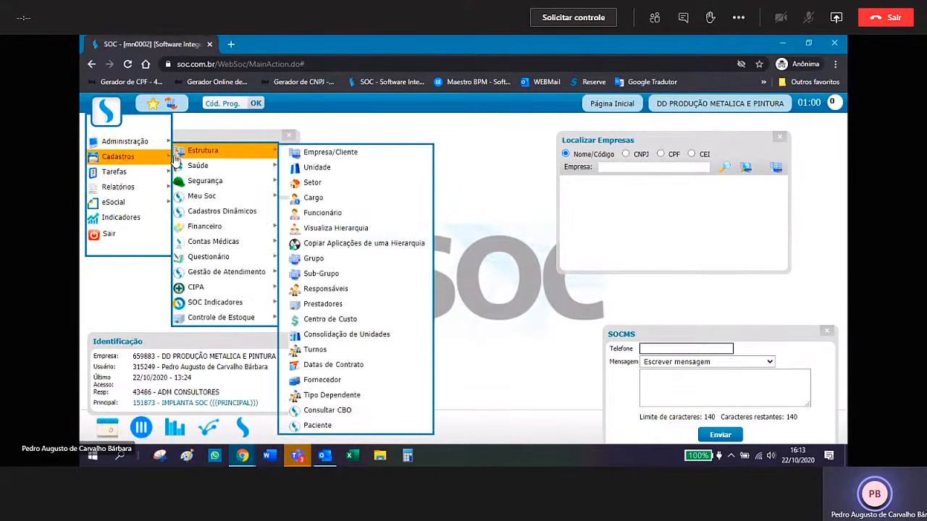
mouse_move(230, 199)
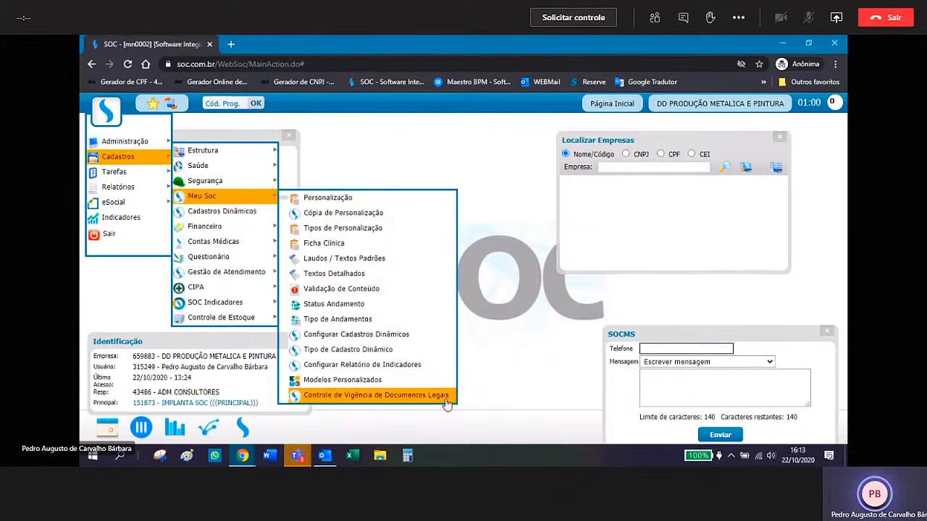
click(376, 395)
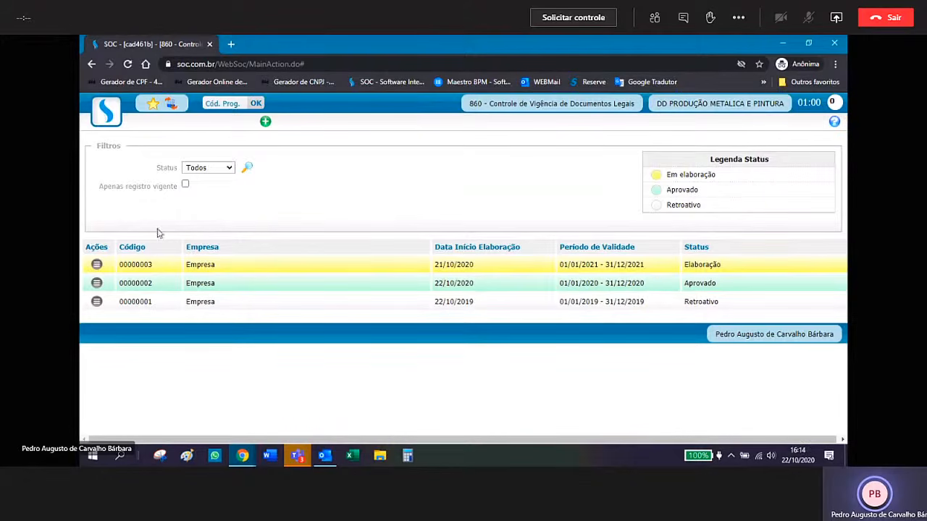
- In Grupo de Exposição, enable Consulta e Aplicação de Riscos and list the hierarchy for the characteristics of risk 0001 - RUIDO
click(110, 120)
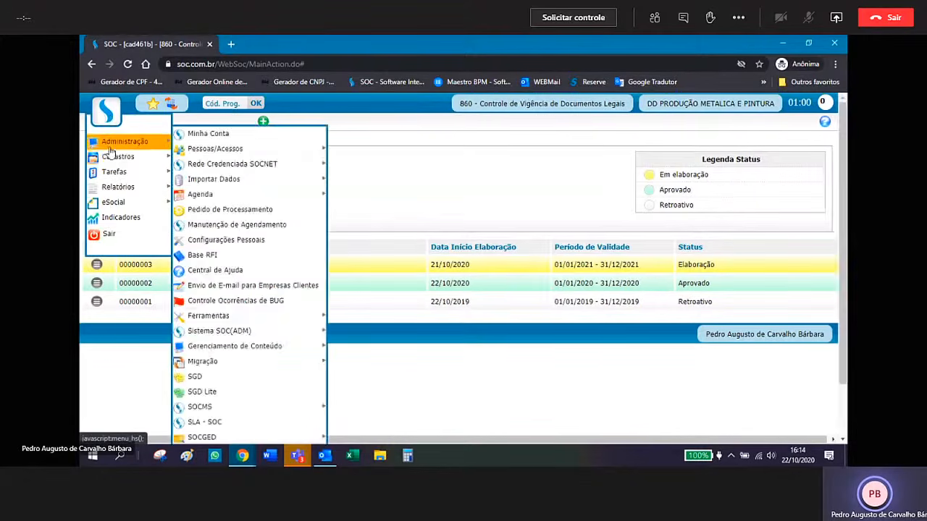
mouse_move(233, 189)
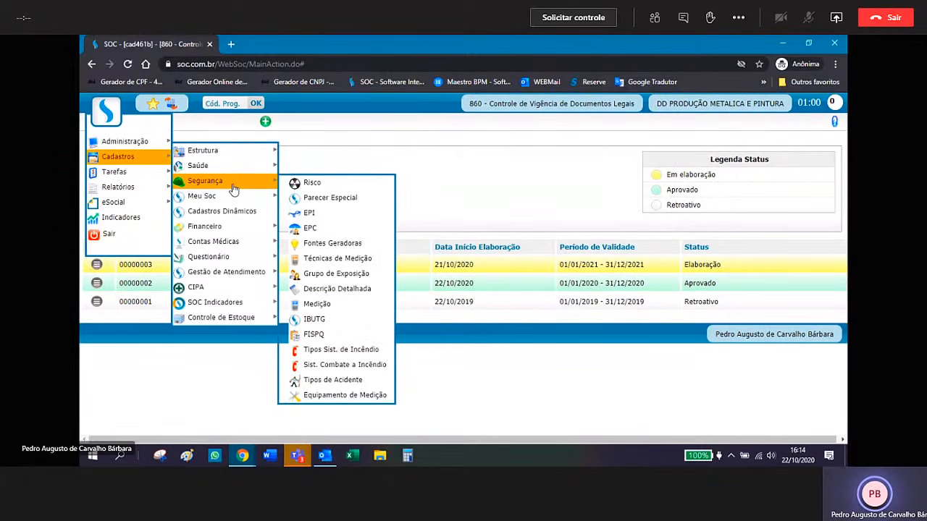
click(373, 279)
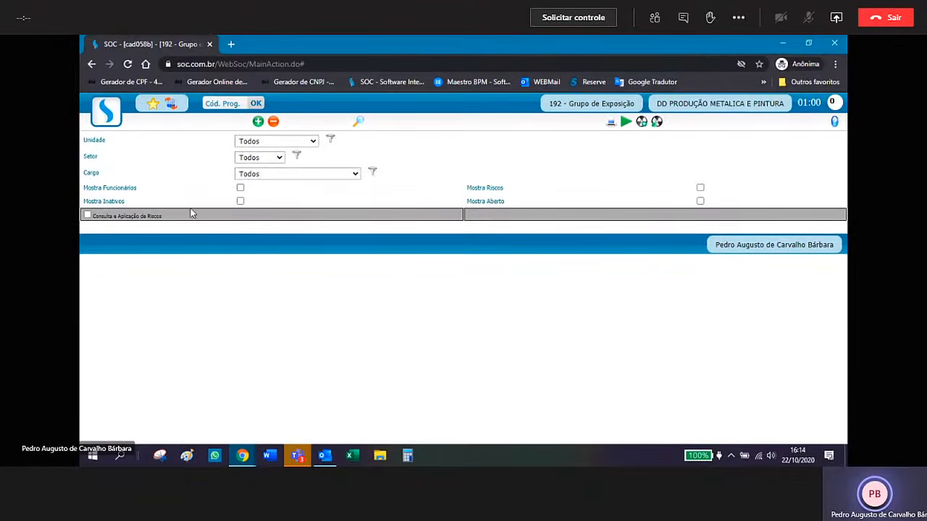
click(88, 216)
click(382, 234)
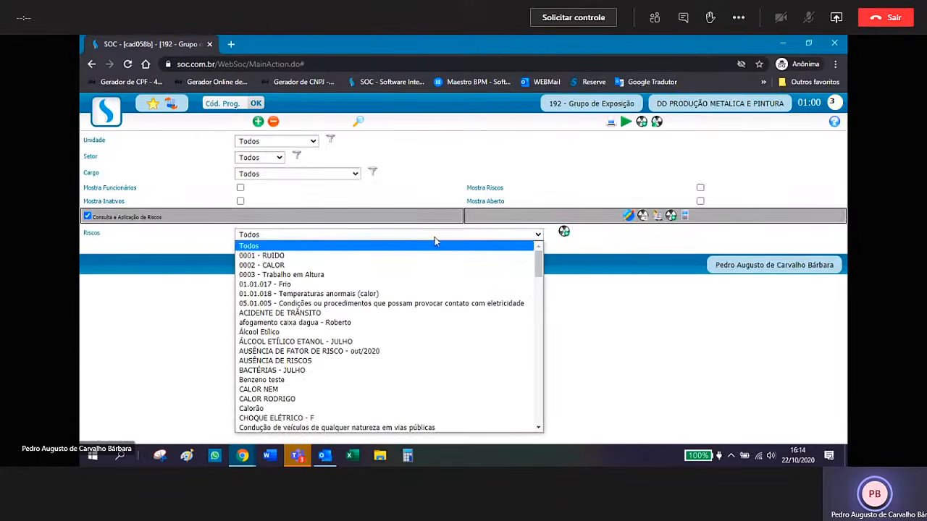
click(424, 258)
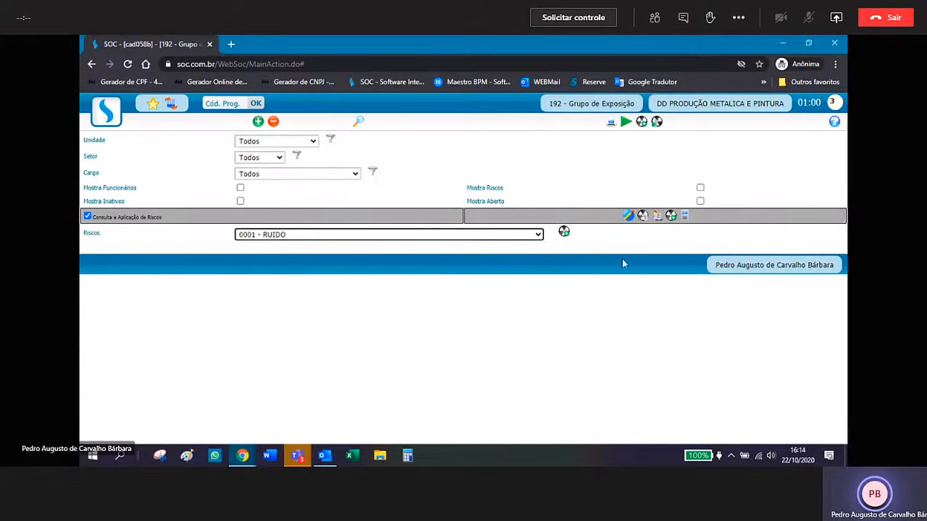
click(640, 220)
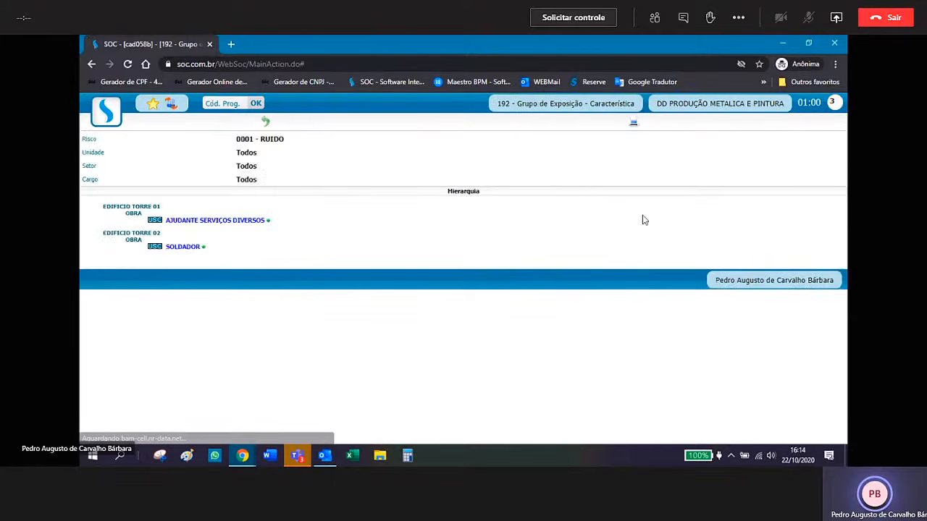
- Open SOLDADOR's RUIDO characteristics in EDIFICIO TORRE 02 and try to edit the record in force
click(154, 247)
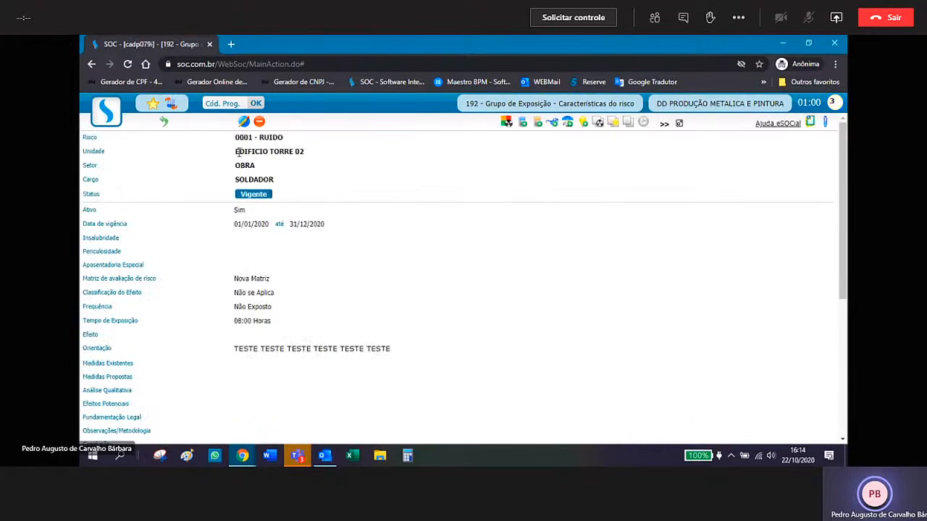
click(243, 123)
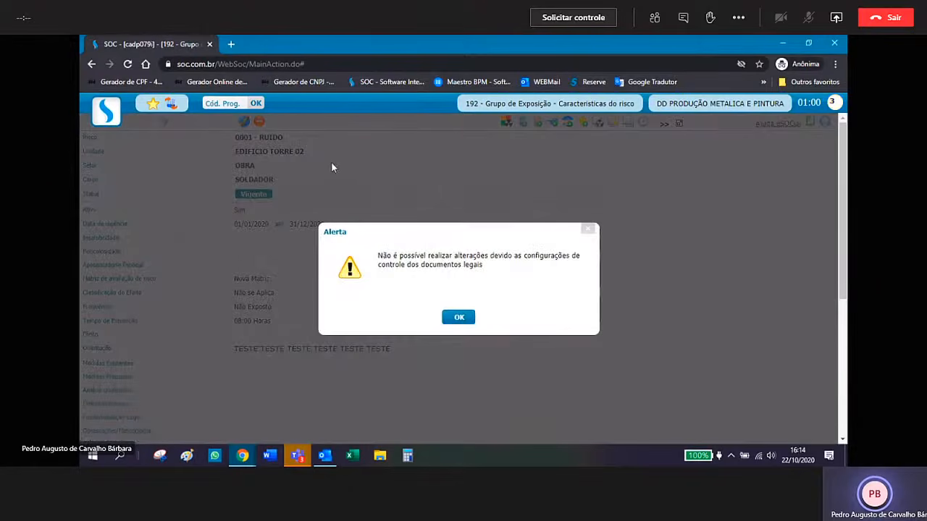
click(461, 320)
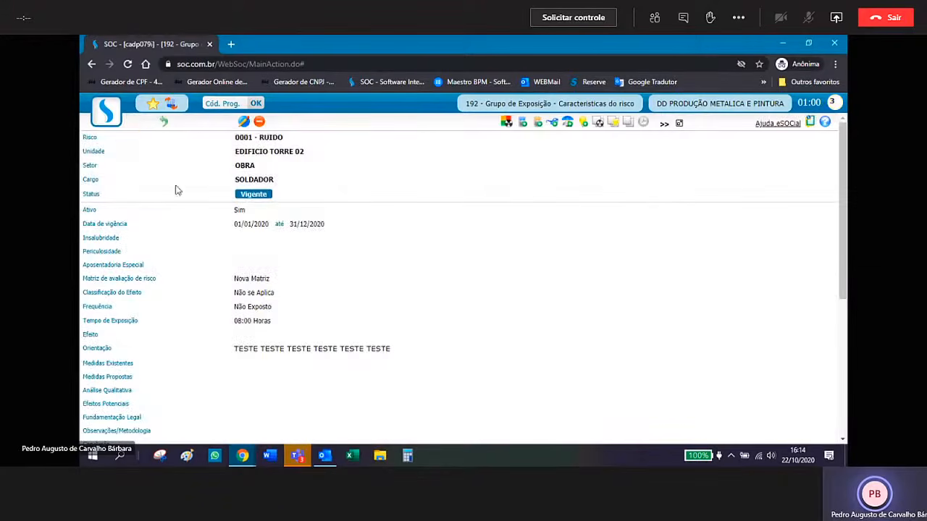
- Open the approved 2020 validity record in Controle de Vigência de Documentos Legais
click(102, 119)
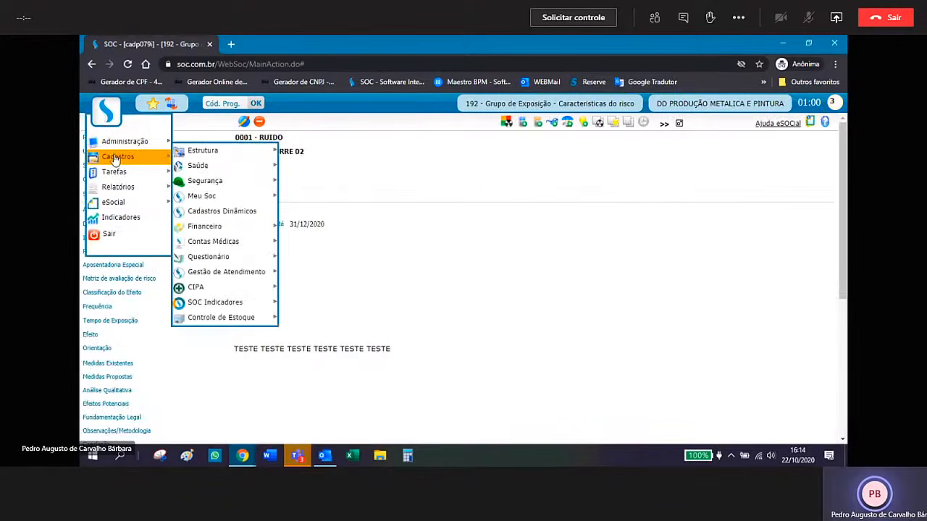
mouse_move(207, 174)
mouse_move(218, 197)
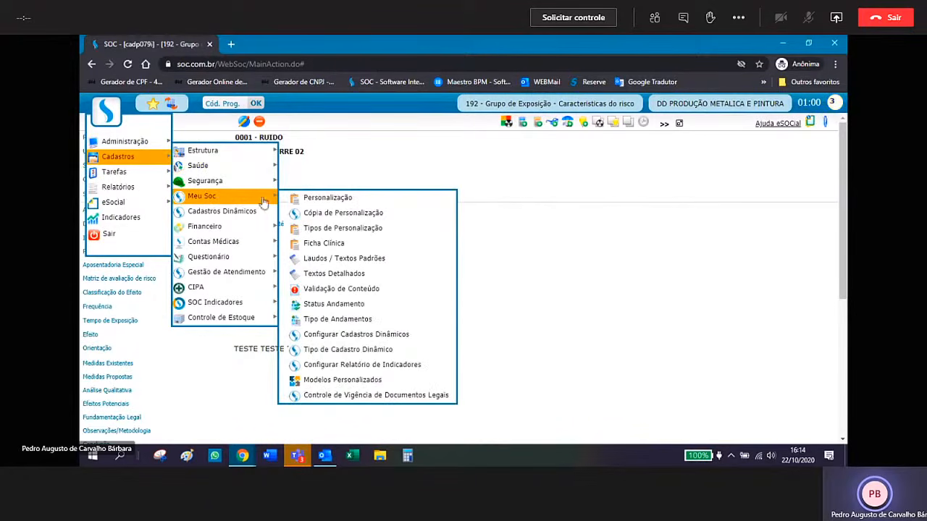
click(448, 397)
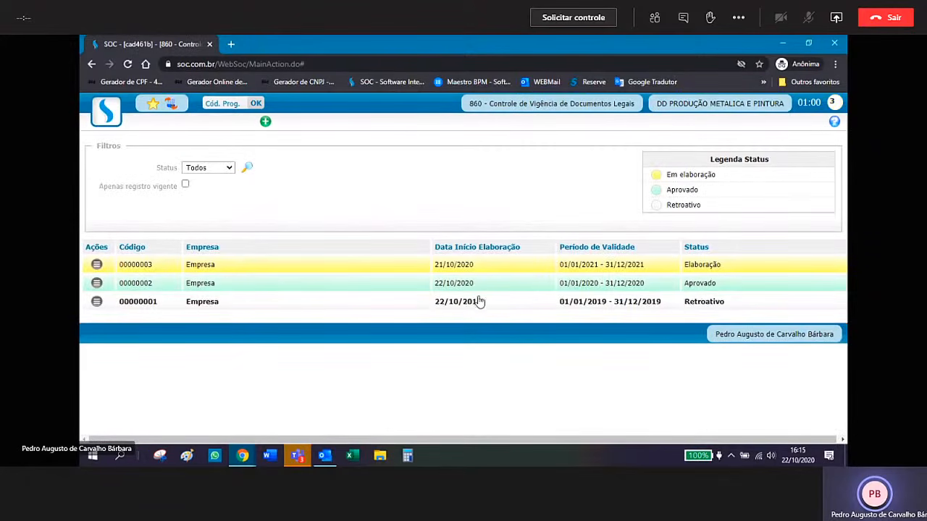
click(608, 288)
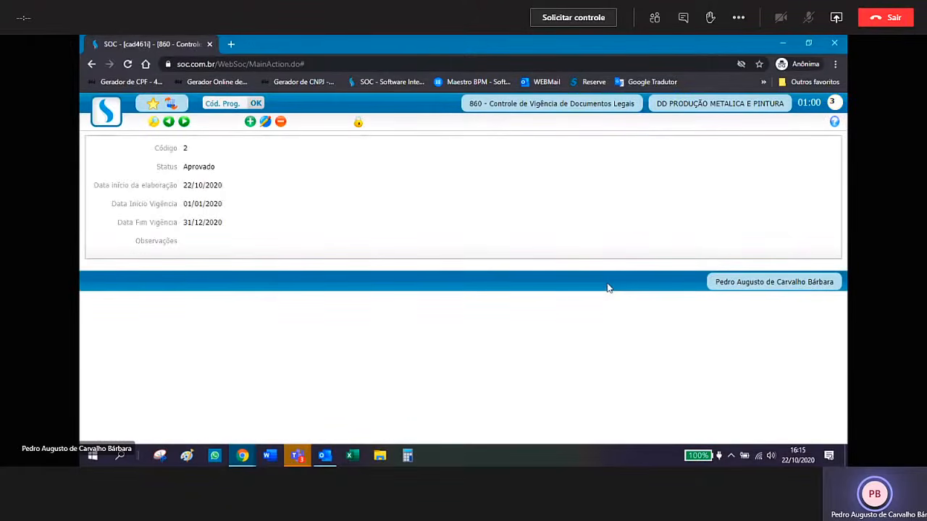
- Create an adendo for the approved record with the observation "Adendo 22/10/2020 - SOC+"
click(358, 124)
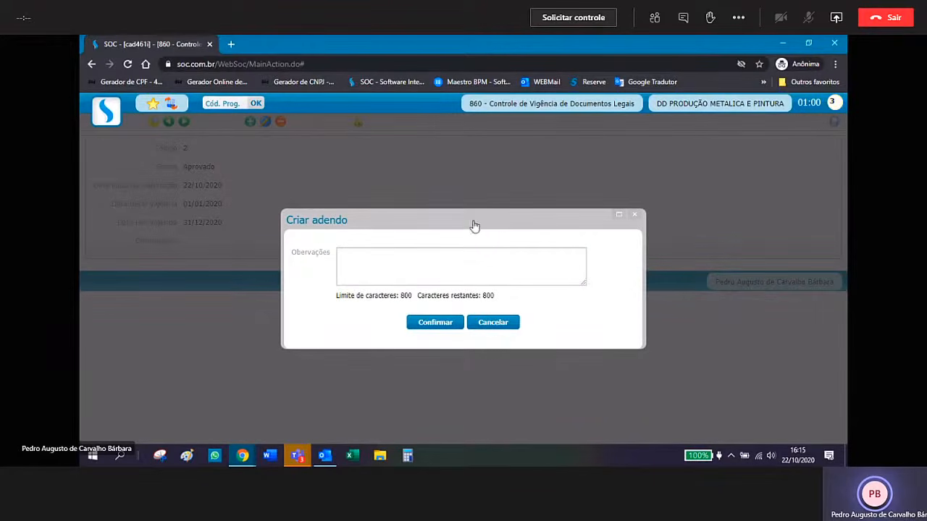
drag(473, 223, 487, 245)
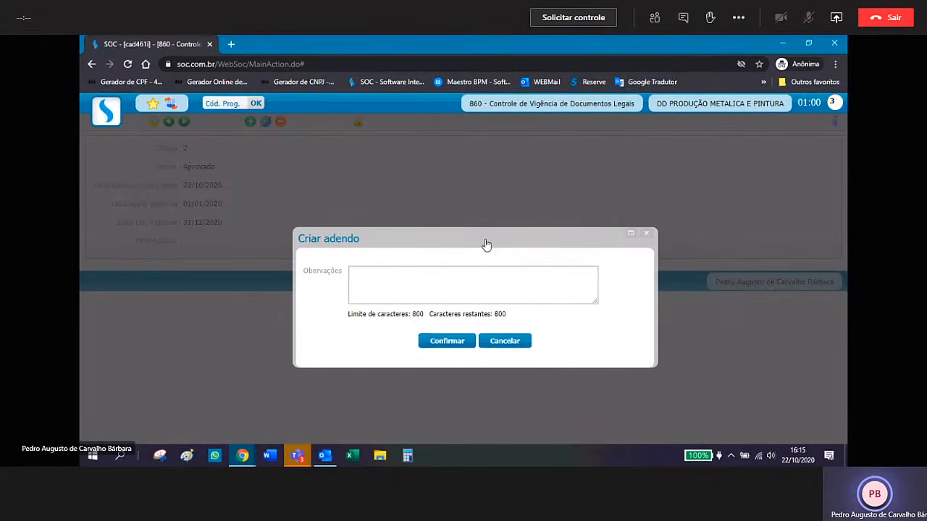
click(408, 277)
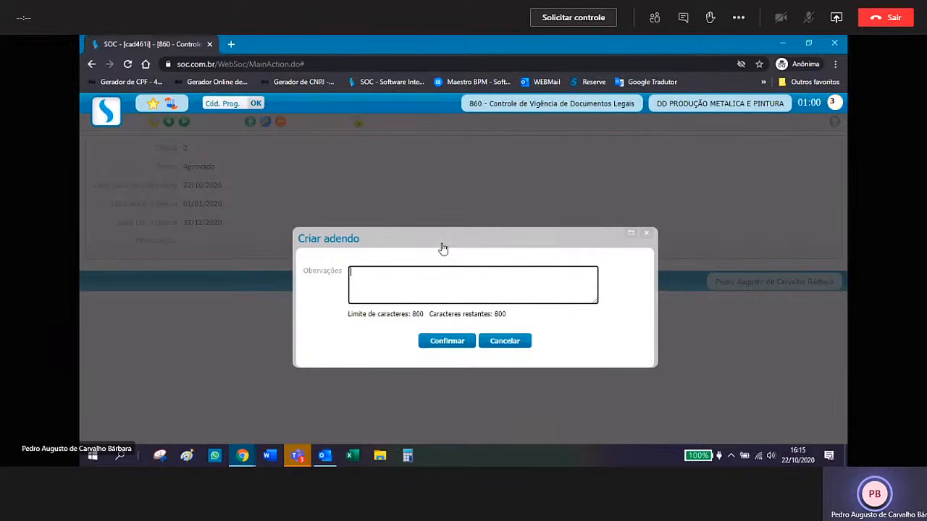
text(Adendo 22/10/2020 - SOC+)
click(459, 345)
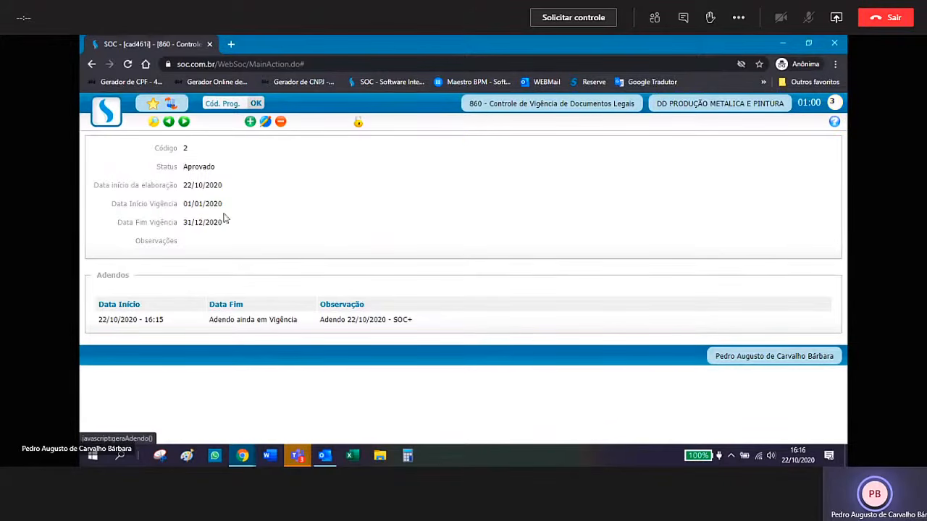
- In Grupo de Exposição, enable Consulta e Aplicação de Riscos and list the hierarchy for the characteristics of risk 0001 - RUIDO
click(112, 117)
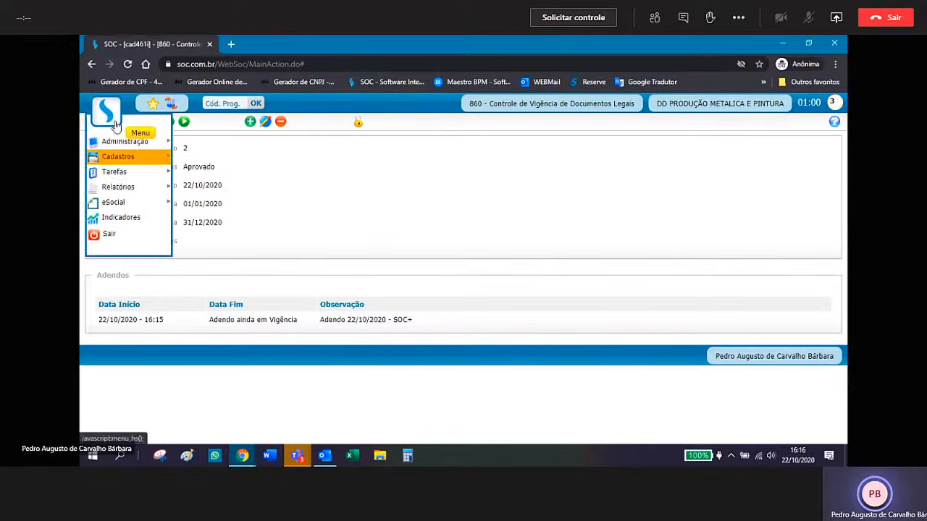
mouse_move(115, 157)
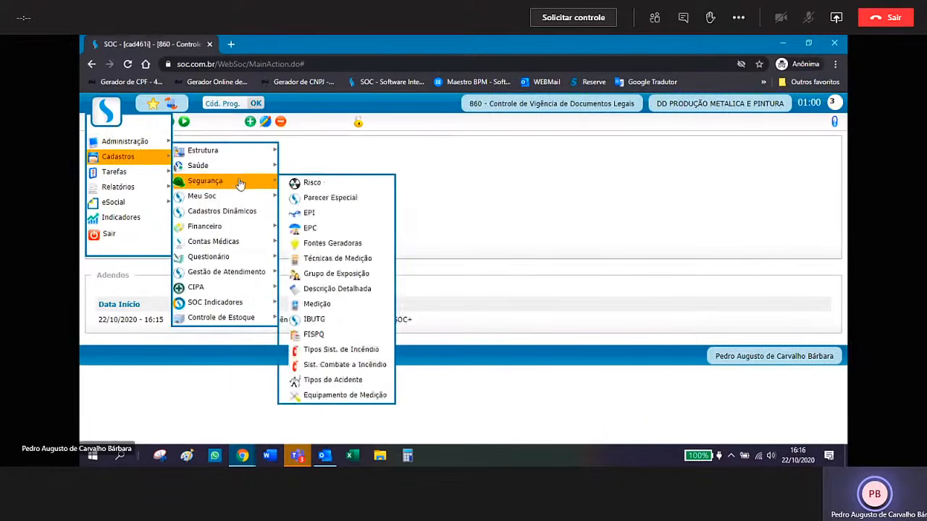
mouse_move(243, 205)
mouse_move(232, 181)
click(361, 279)
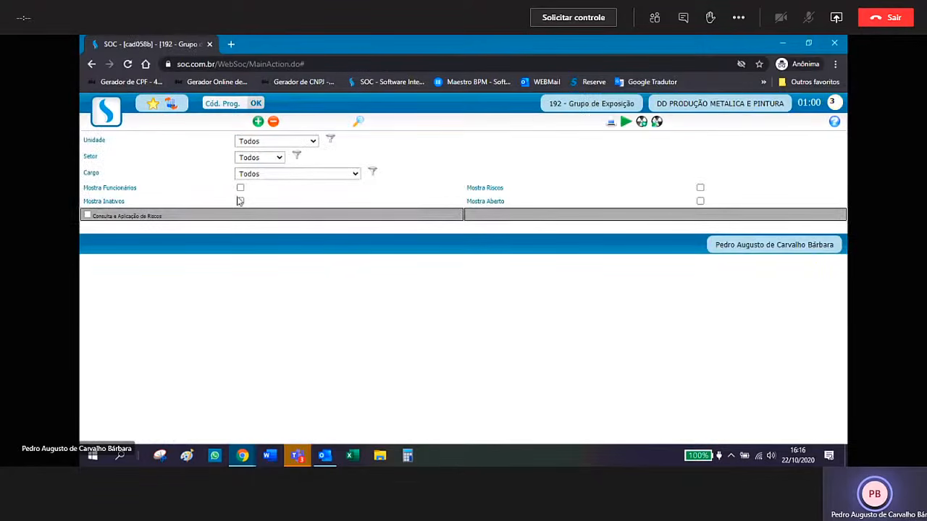
click(86, 217)
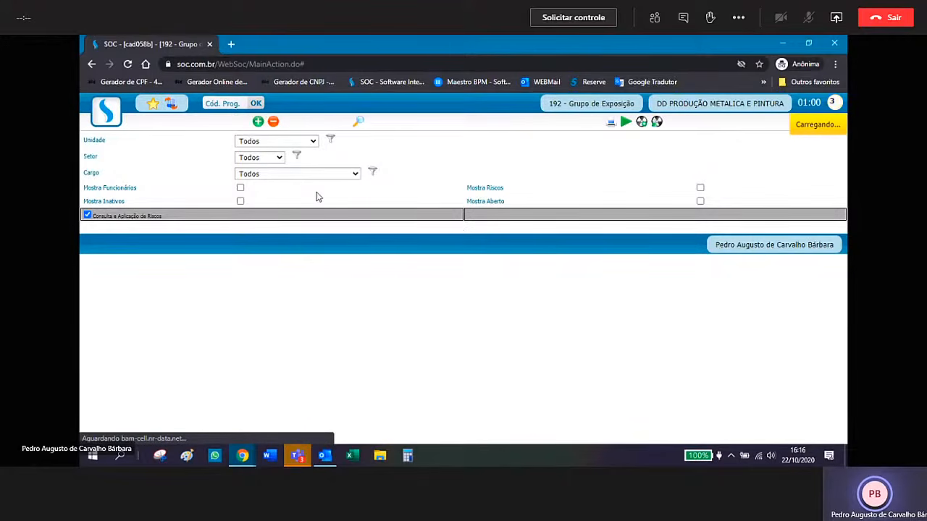
click(488, 234)
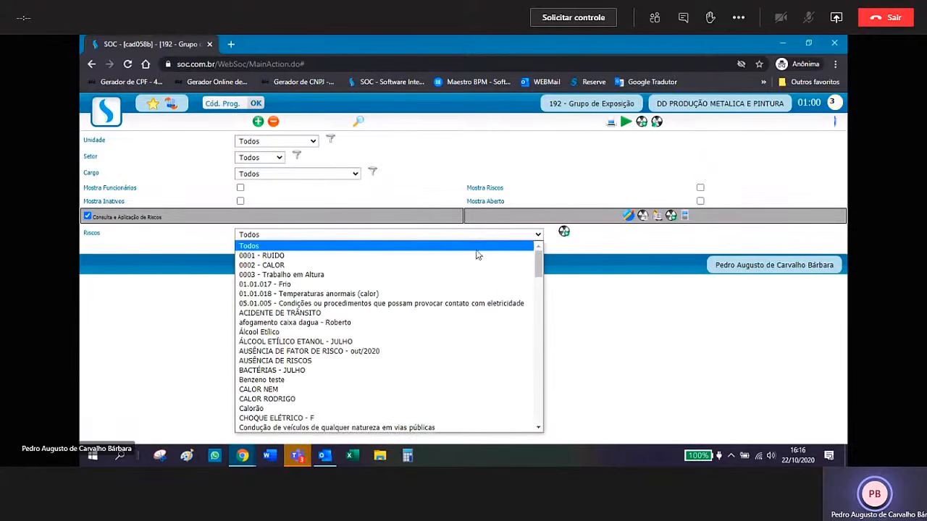
click(478, 255)
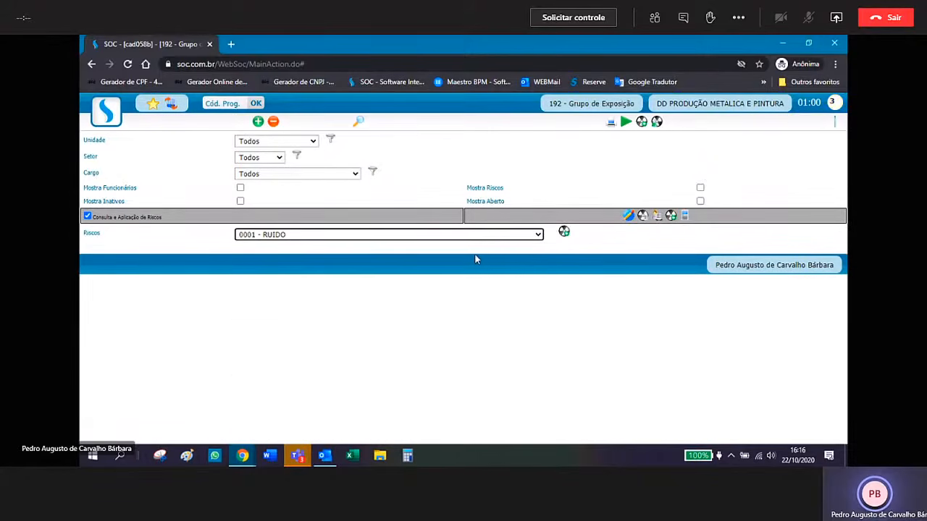
click(642, 216)
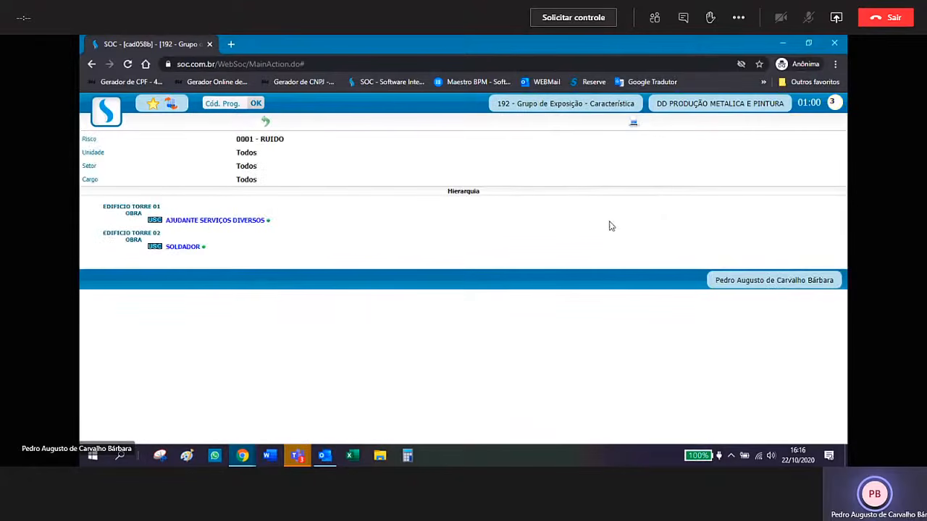
- Open SOLDADOR's RUIDO characteristics for editing, look over the fields, cancel without changes and return to the Grupo de Exposição screen
click(174, 246)
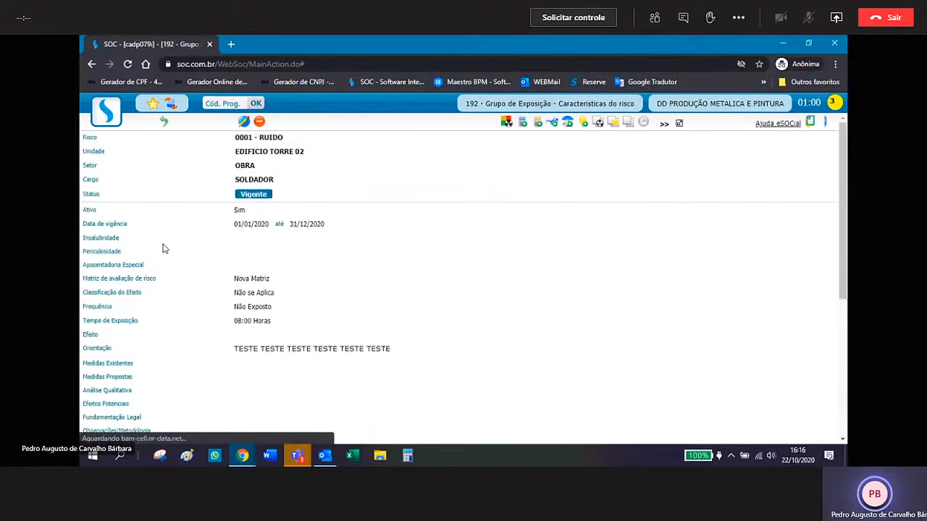
click(244, 122)
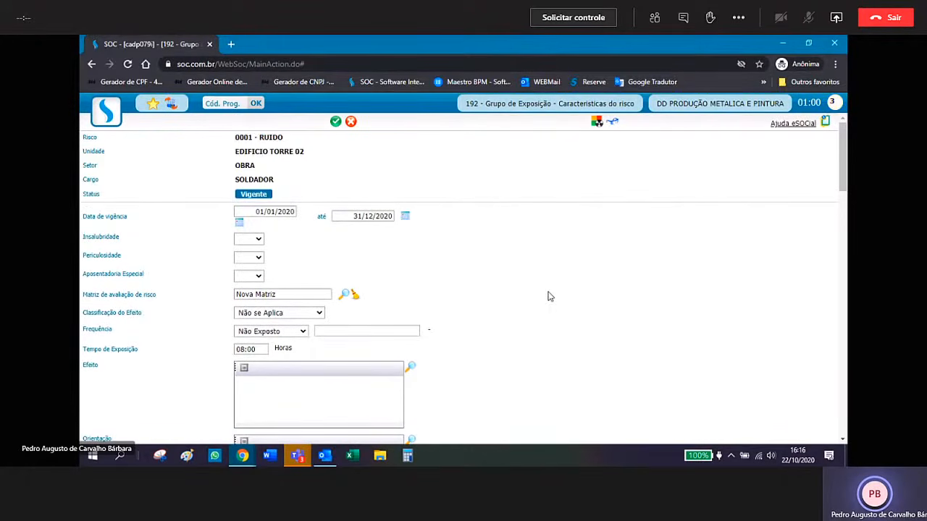
scroll(549, 296, down, 6)
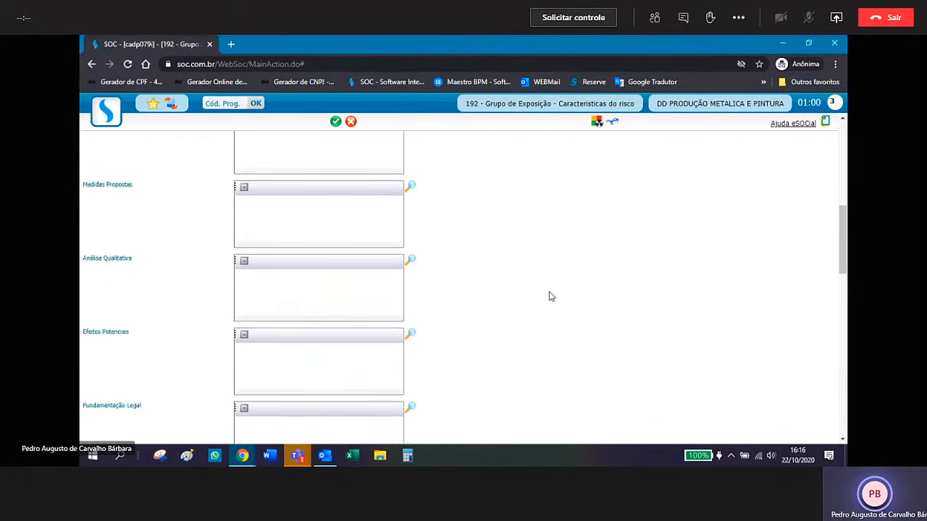
scroll(548, 296, up, 5)
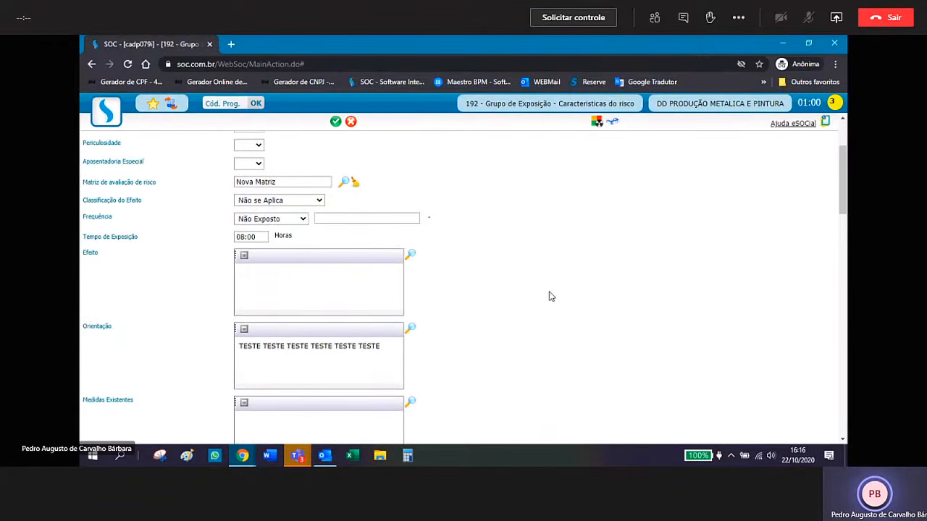
click(269, 292)
scroll(480, 255, up, 3)
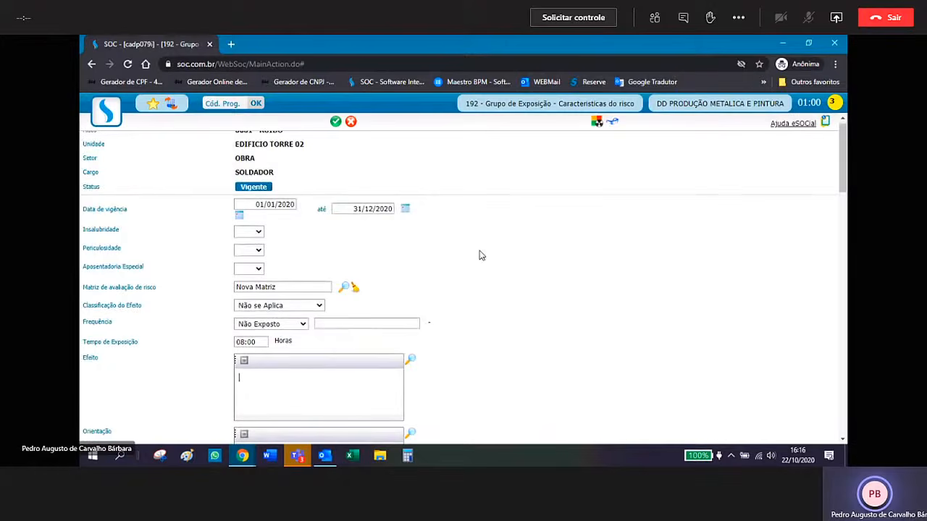
click(351, 123)
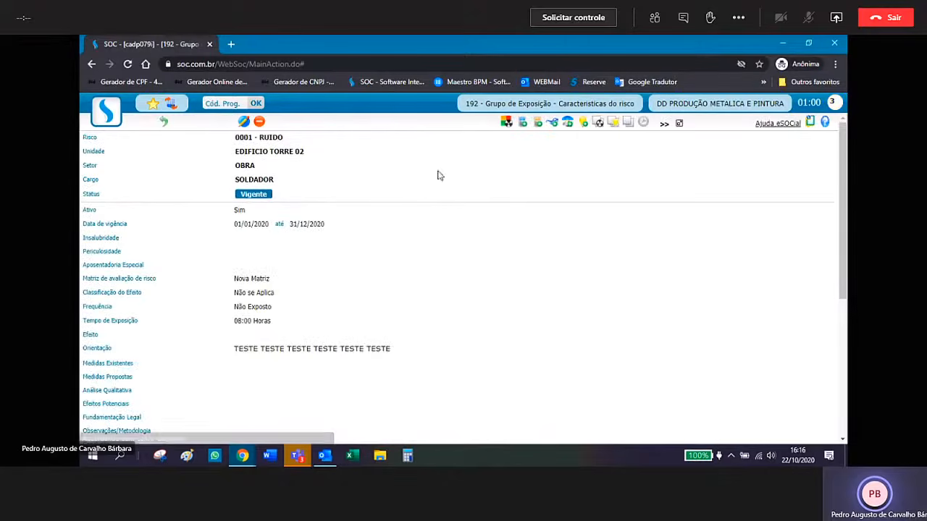
click(166, 124)
click(265, 122)
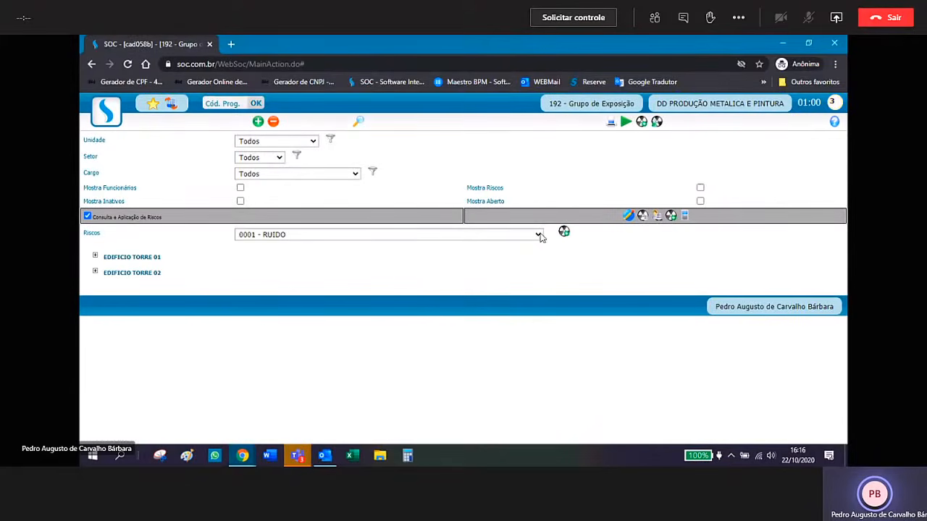
- Apply risk 0003 - Trabalho em Altura to SOLDADOR under OBRA in EDIFICIO TORRE 02 at USC level and save
click(538, 234)
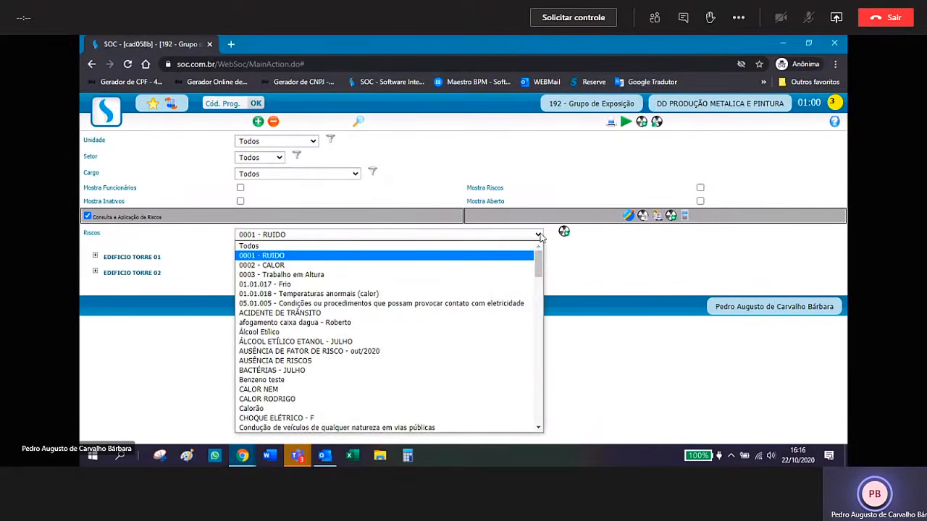
click(385, 275)
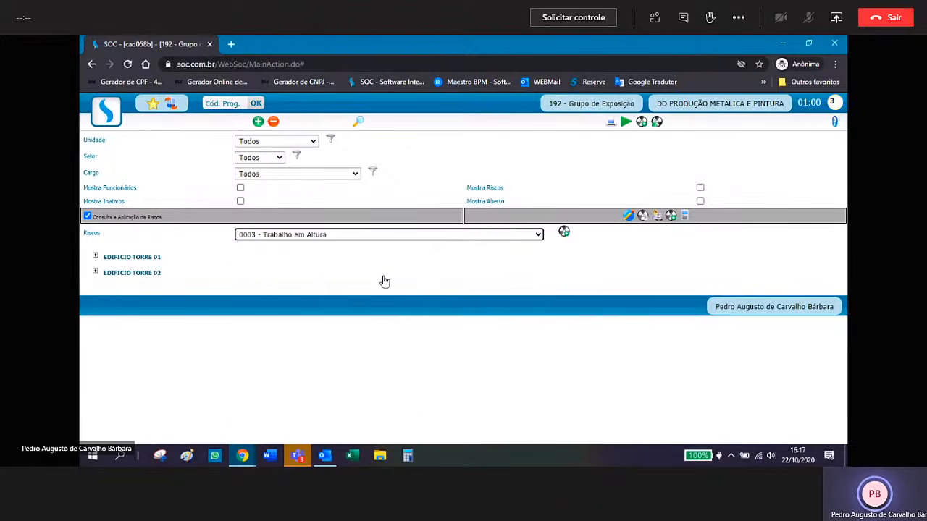
click(628, 216)
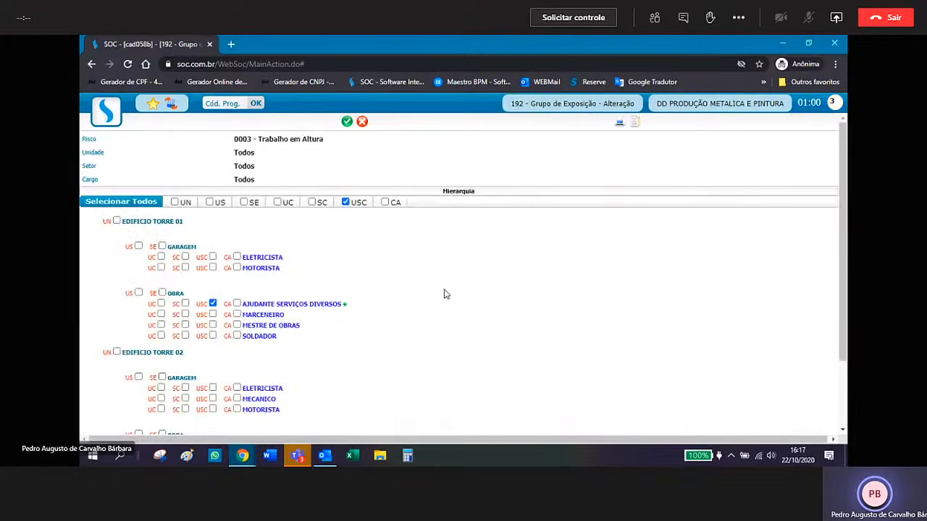
scroll(355, 308, down, 2)
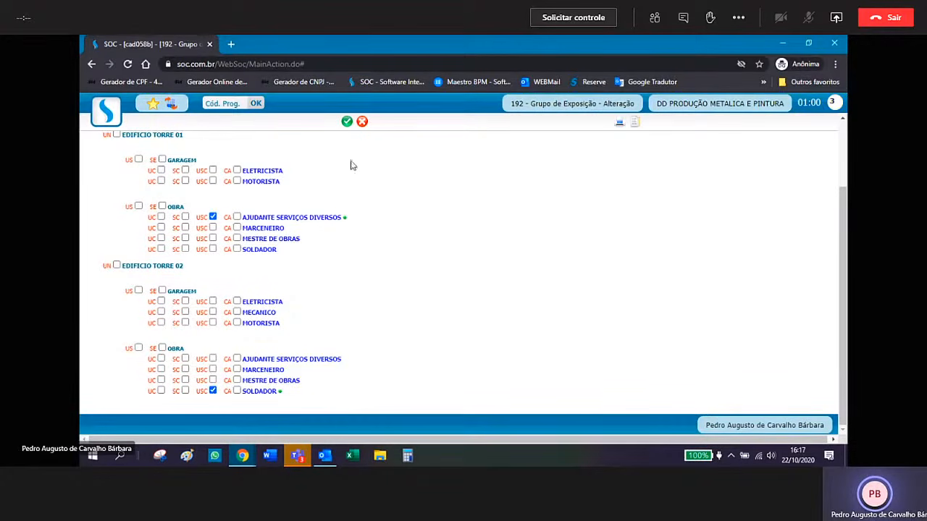
click(346, 123)
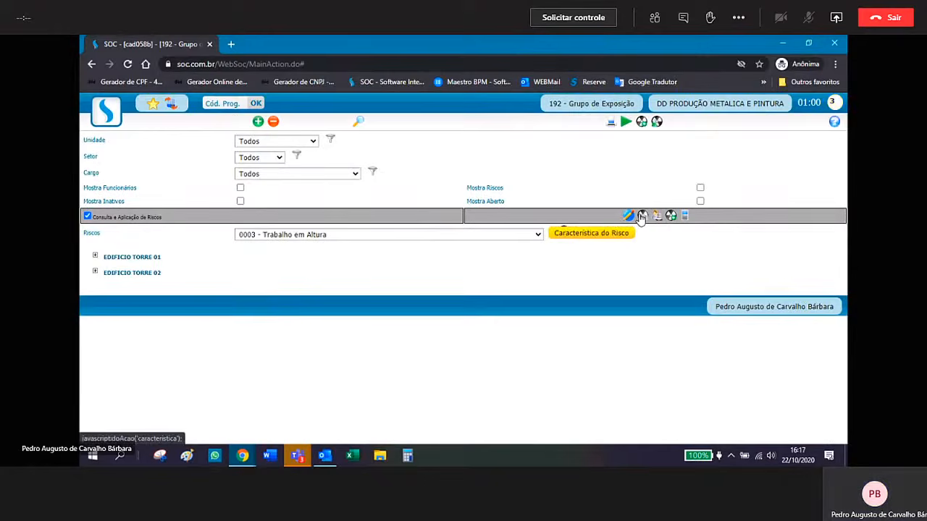
- In SOLDADOR's Trabalho em Altura characteristics, set the validity from 01/01/2020 to 31/12/2020 and the exposure time to 09:00 hours
click(642, 217)
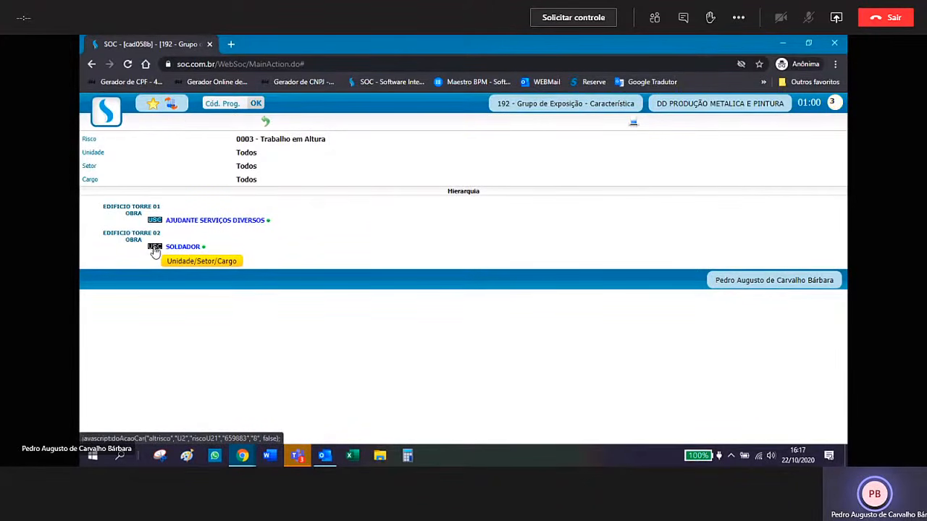
click(154, 248)
click(287, 195)
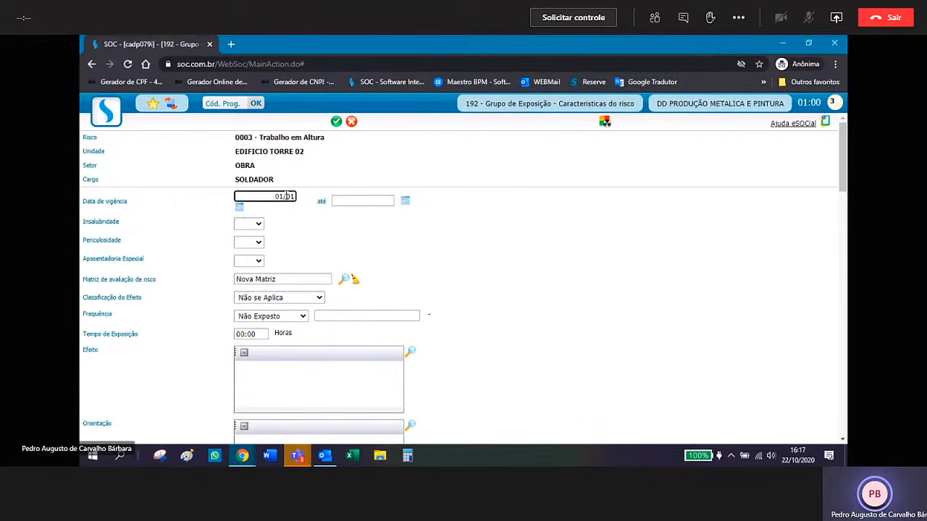
text(01/01/2020)
key(Tab)
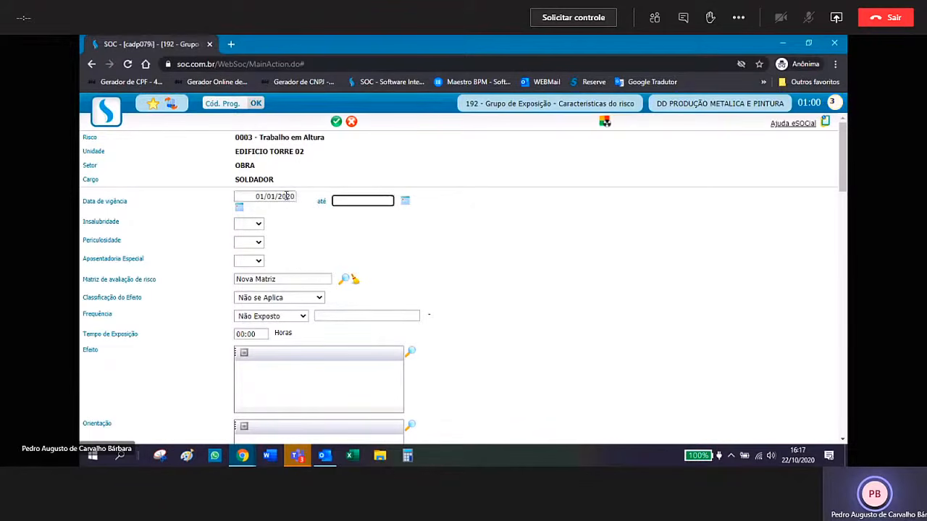
text(31/12/2020)
click(239, 335)
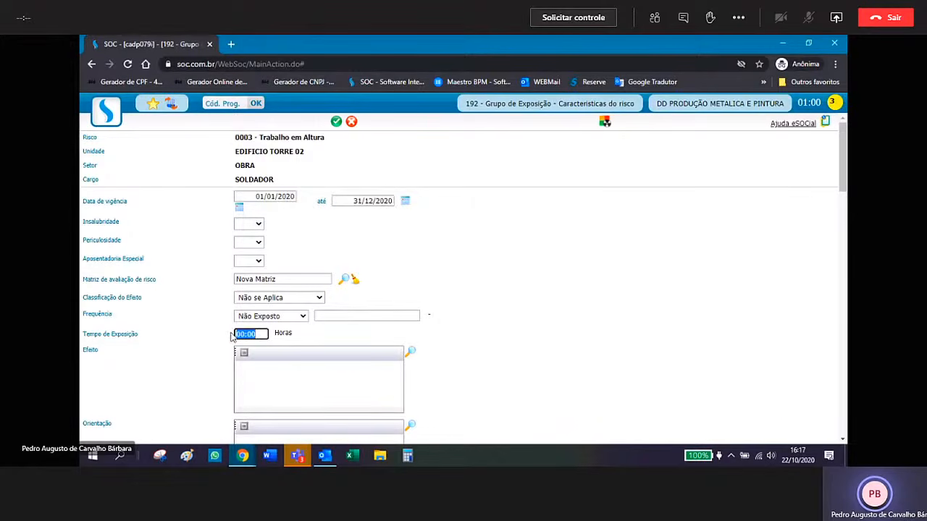
text(09)
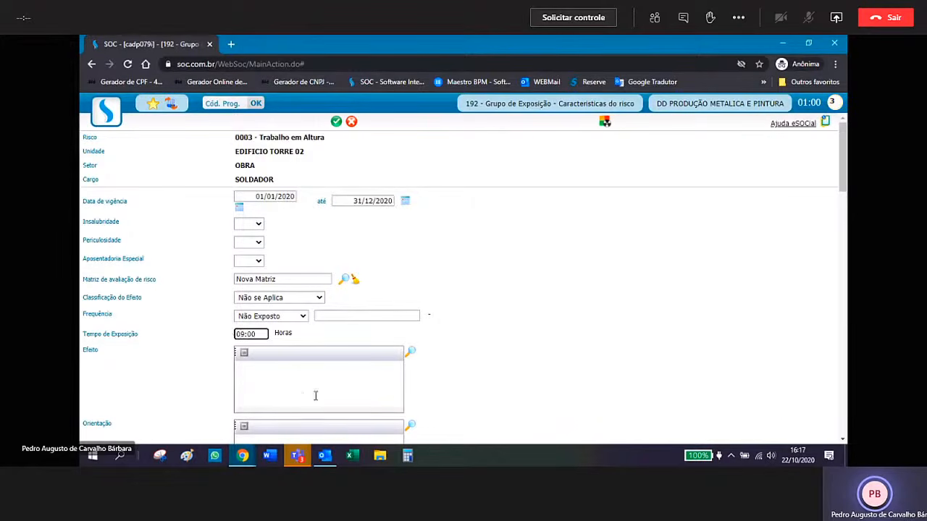
- Enter "Novo Risco Encontrado" in Observações/Metodologia, save the characteristics and check SOLDADOR's applied risks in the hierarchy
scroll(315, 396, down, 5)
scroll(315, 396, down, 5)
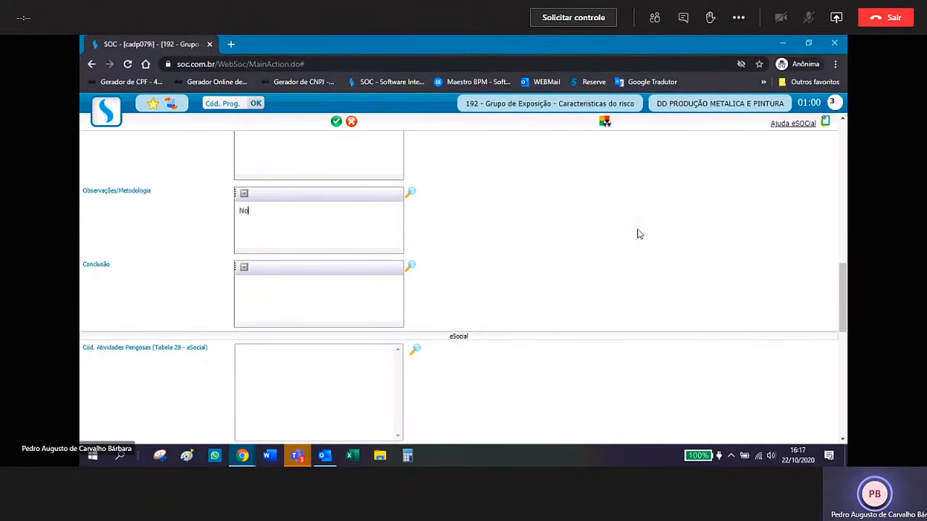
text(vo Risco Encontrado)
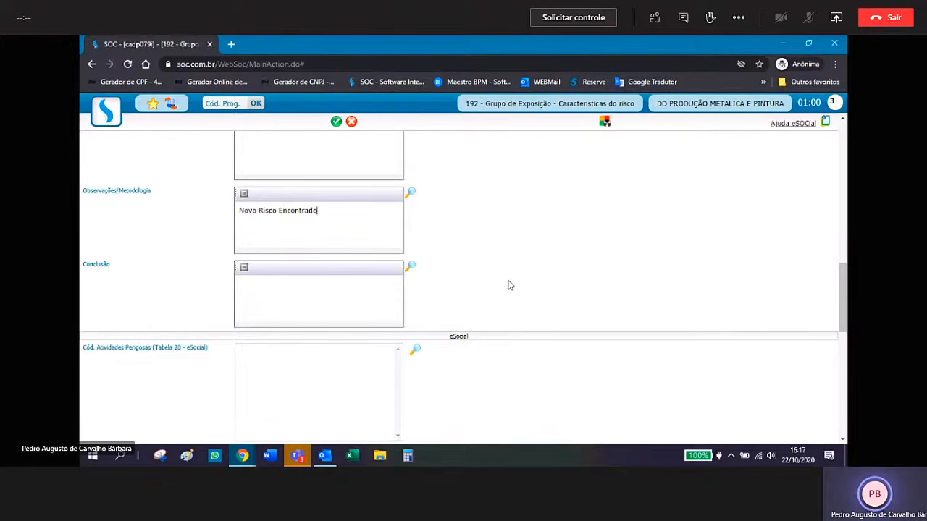
scroll(508, 284, up, 15)
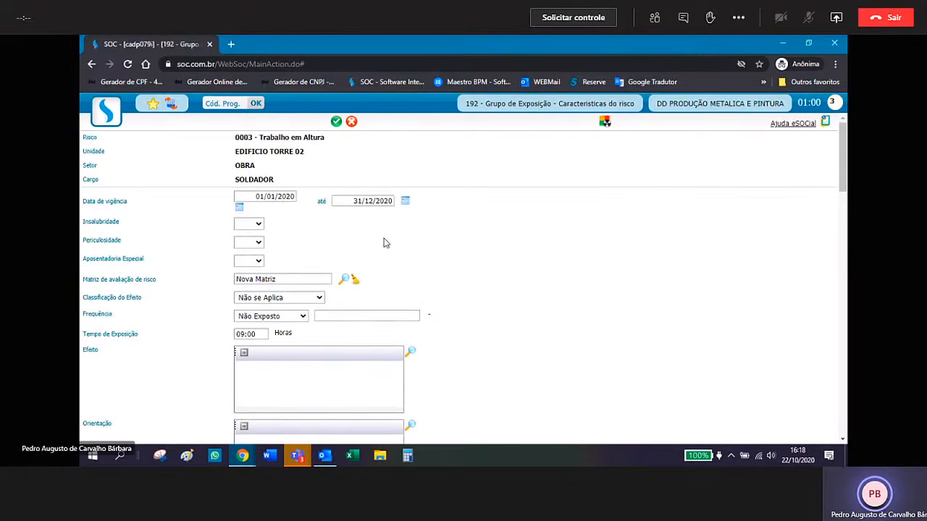
click(336, 123)
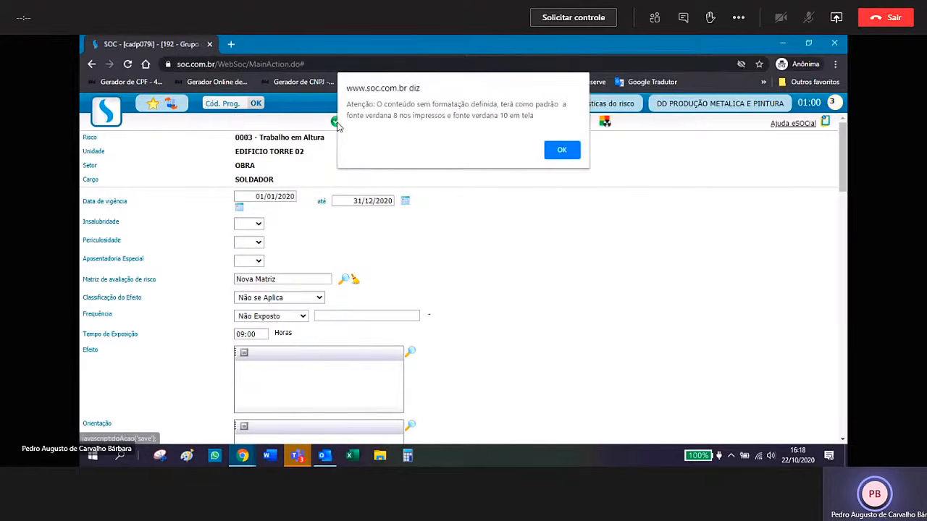
click(559, 154)
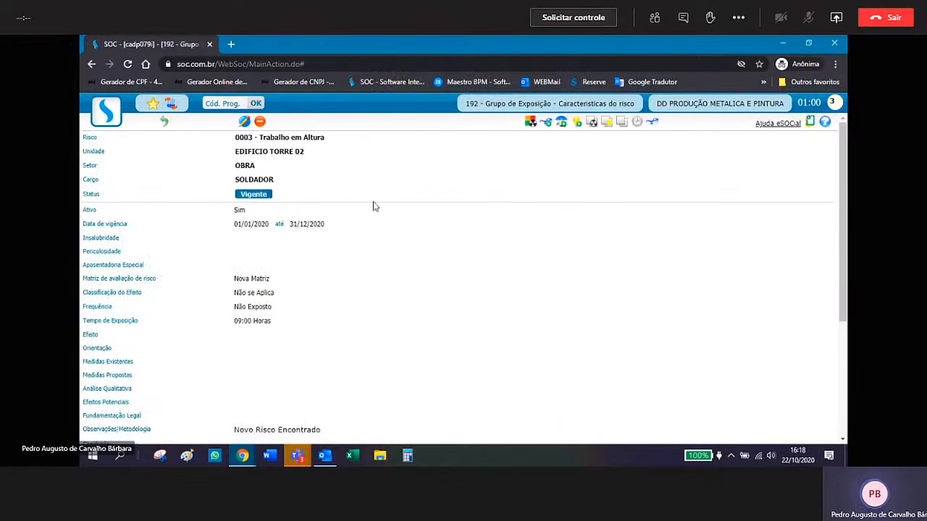
click(165, 124)
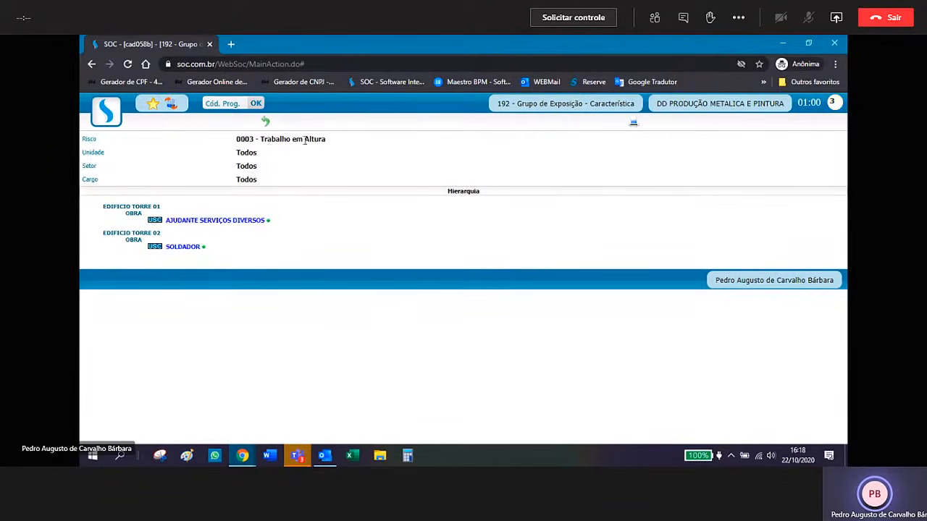
mouse_move(203, 251)
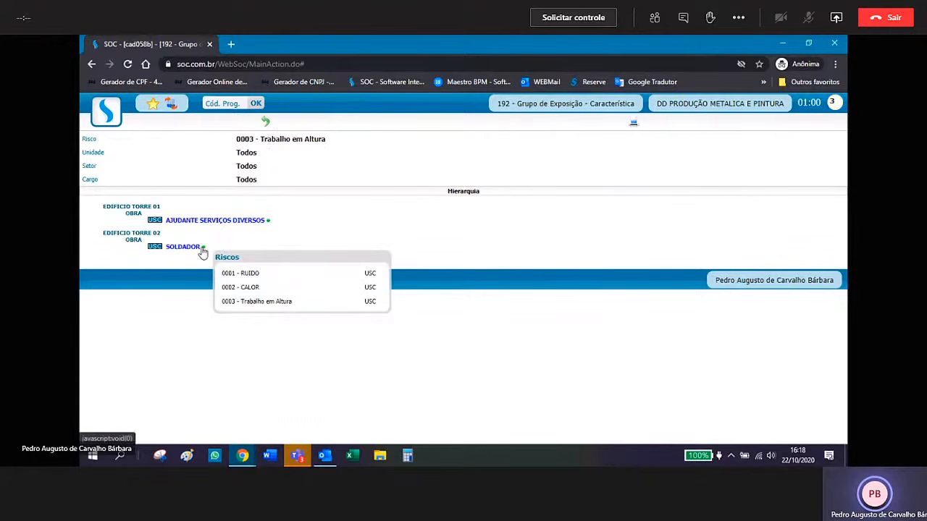
- In Controle de Vigência de Documentos Legais, open the approved 01/01/2020 - 31/12/2020 record and close its open adendo to further changes
click(104, 118)
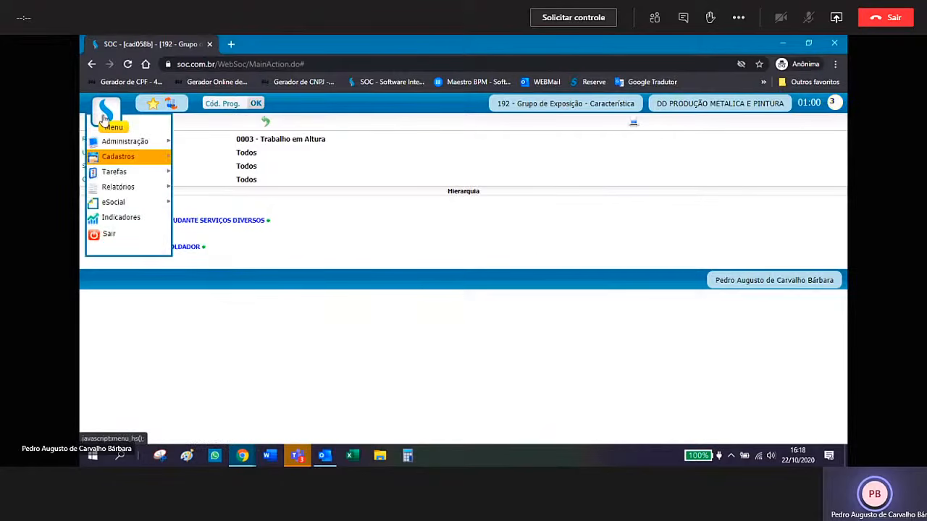
mouse_move(115, 159)
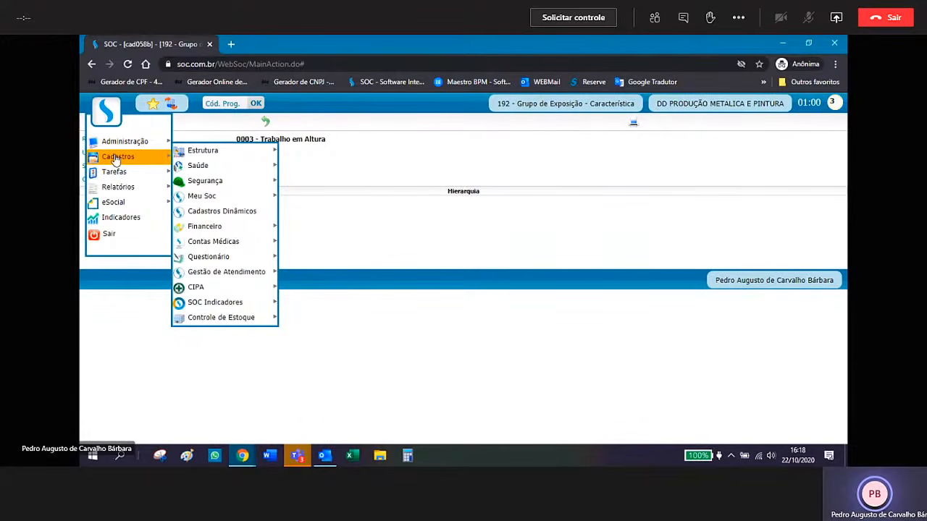
mouse_move(223, 175)
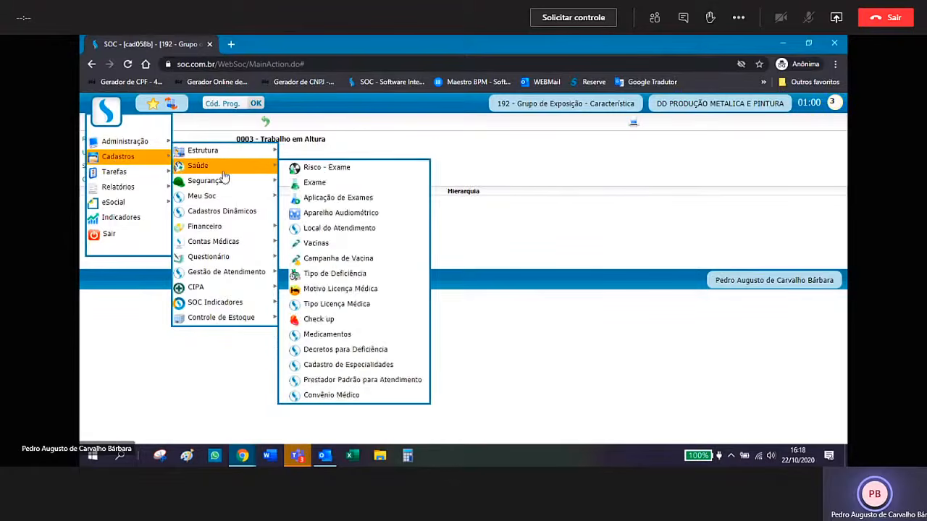
mouse_move(250, 202)
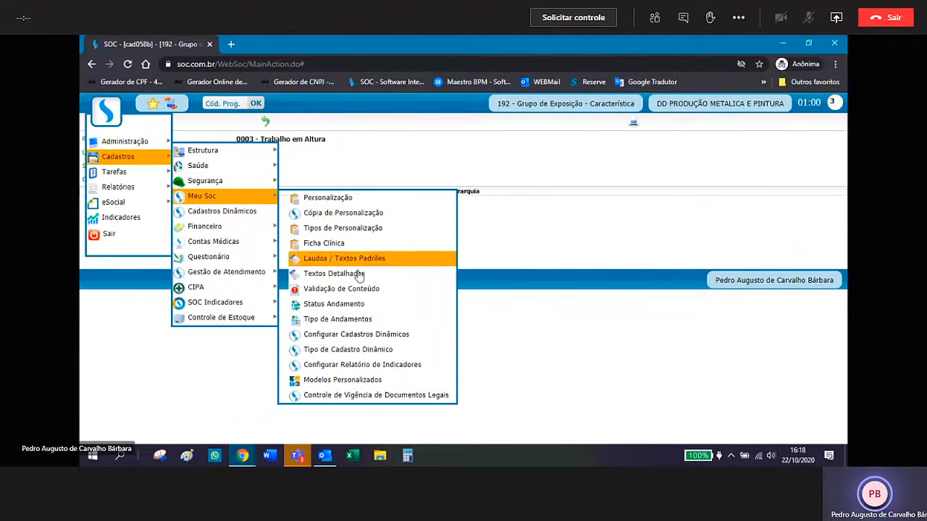
click(401, 395)
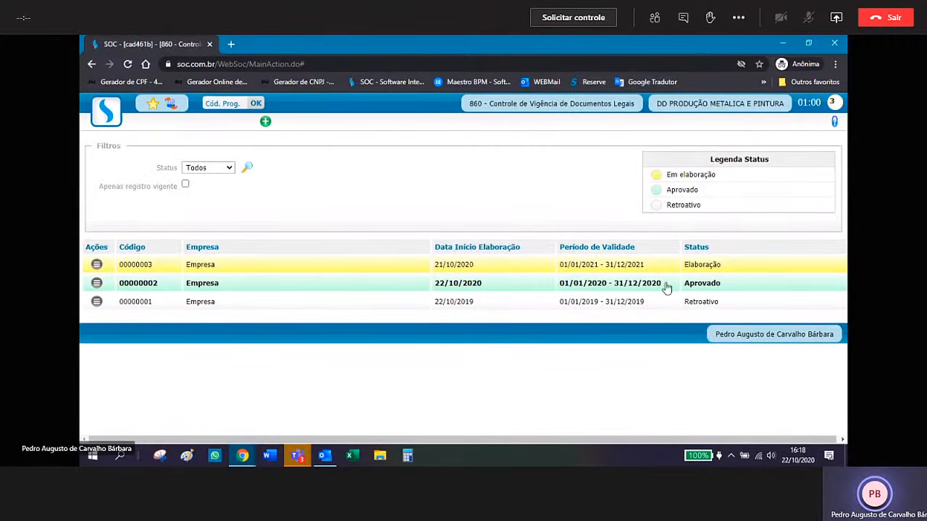
click(330, 289)
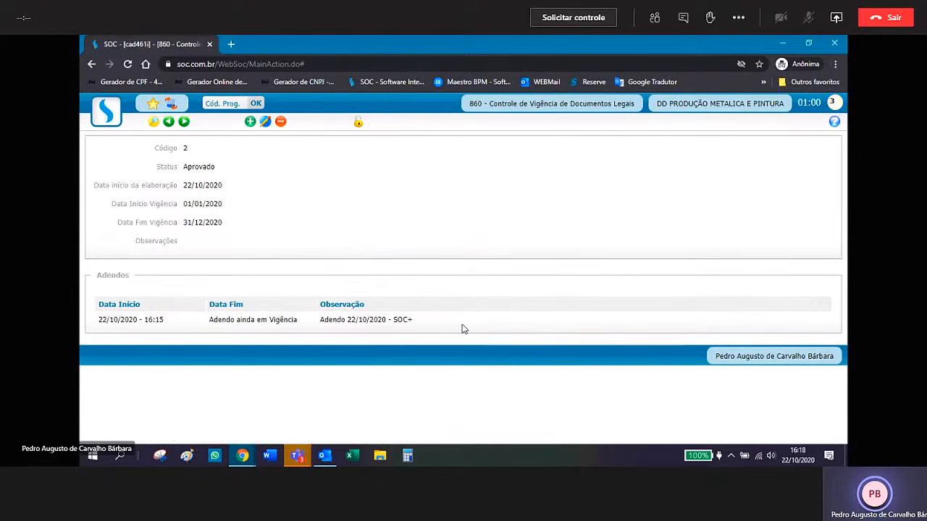
click(360, 124)
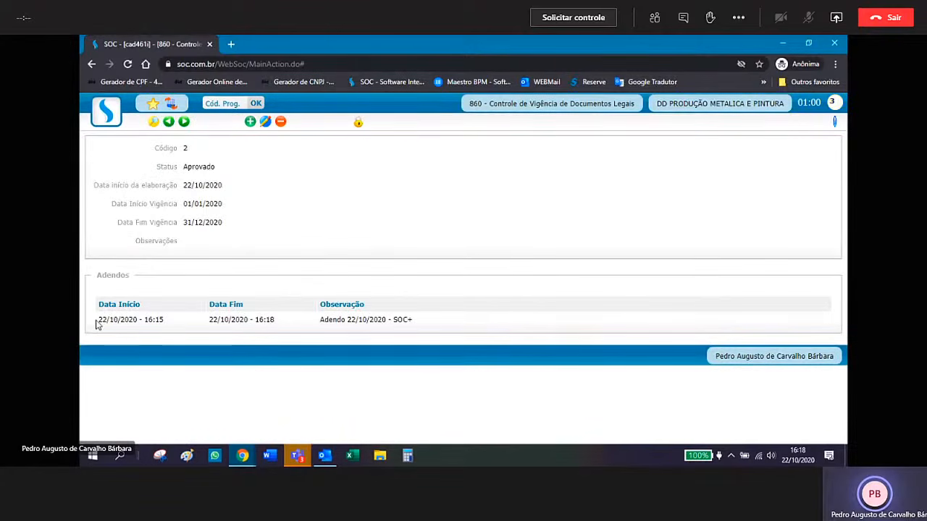
- Check the start and end date and time of the adendo "Adendo 22/10/2020 - SOC+"
drag(100, 321, 167, 325)
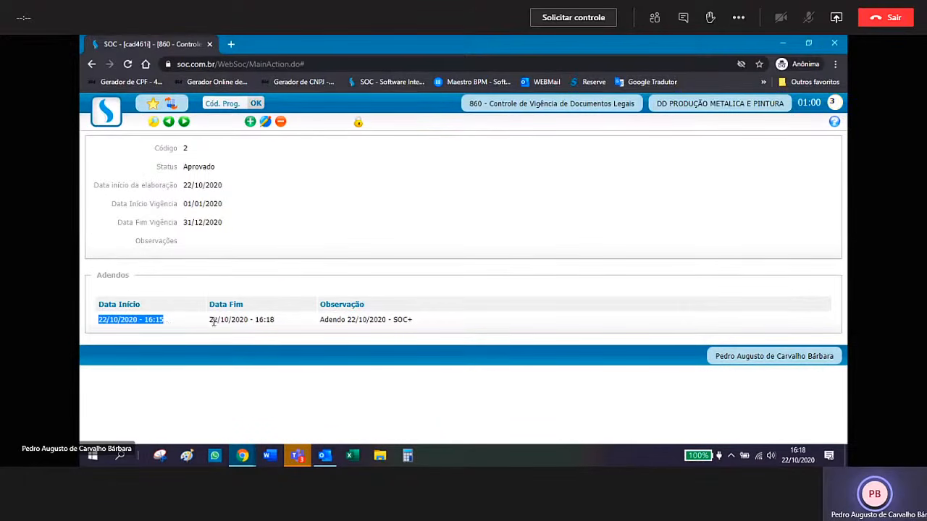
drag(213, 321, 278, 326)
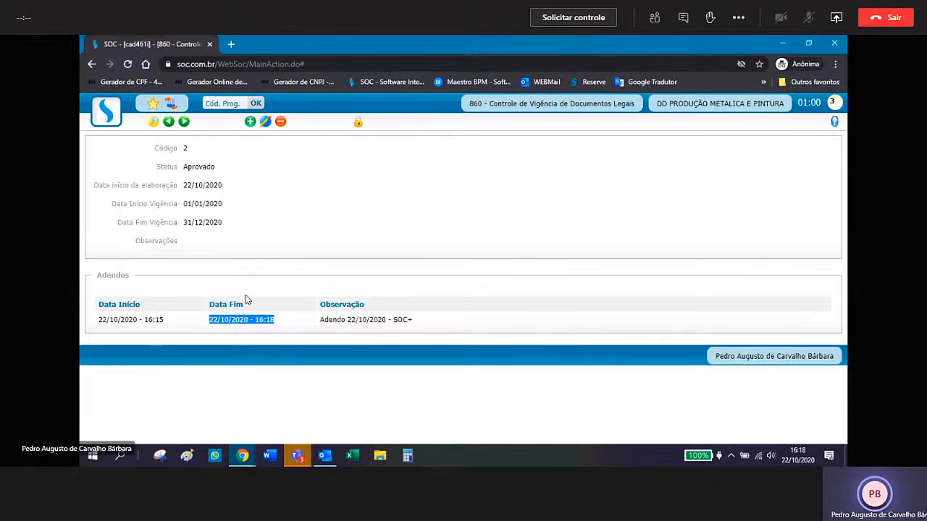
click(108, 323)
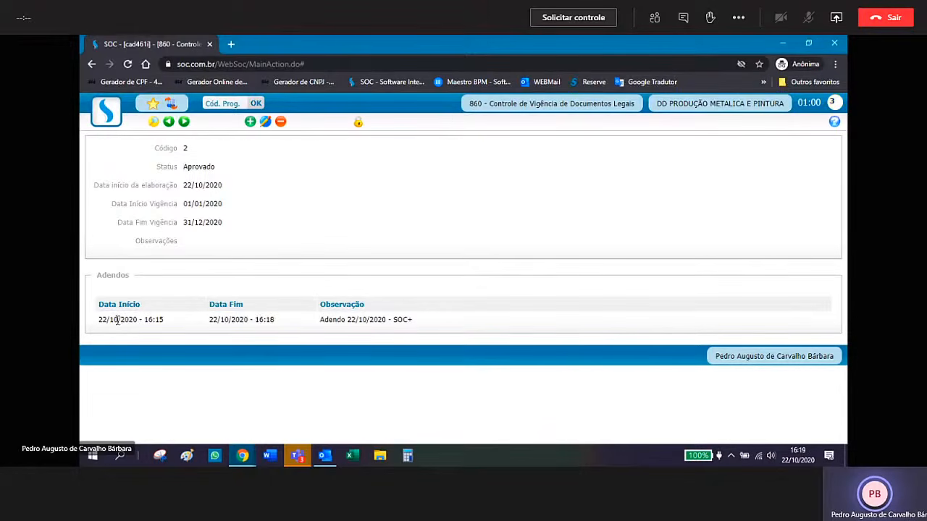
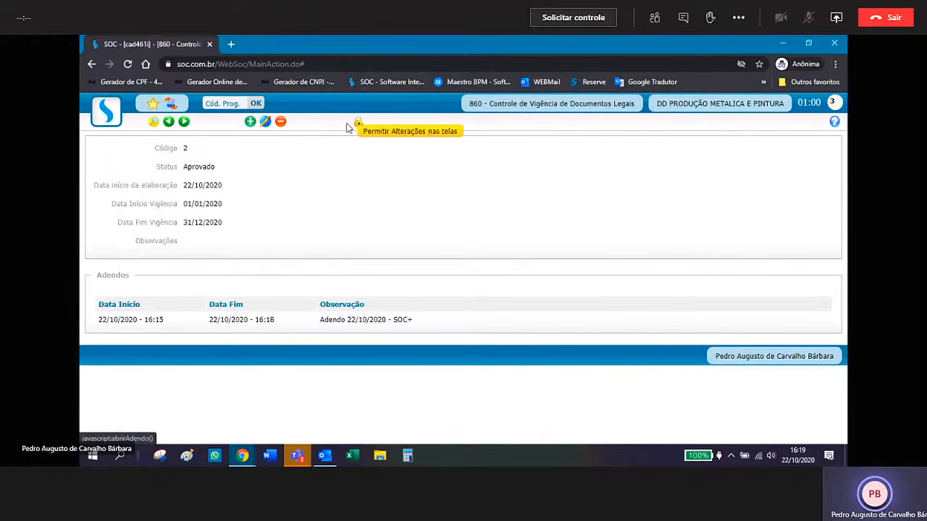
- Go to the Grupo de Exposição screen and expand its Consulta e Aplicação de Riscos section
click(107, 121)
mouse_move(128, 164)
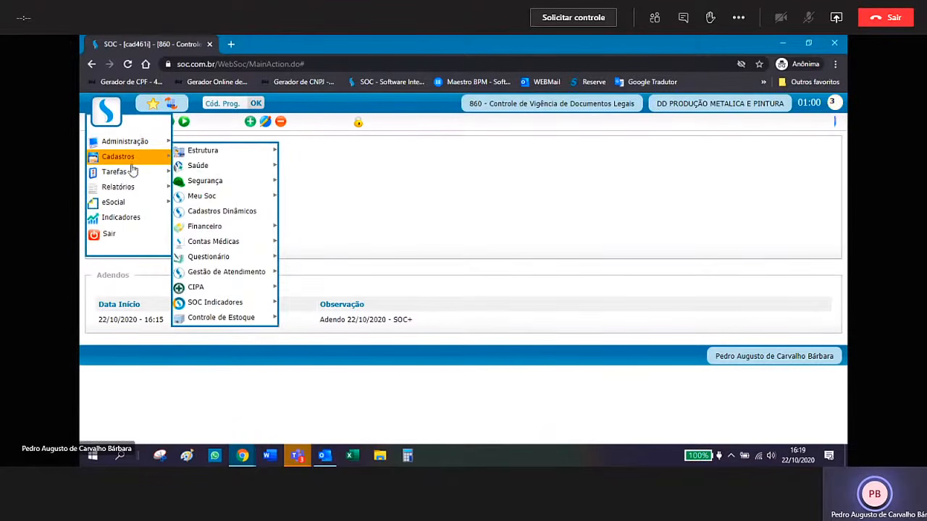
mouse_move(211, 153)
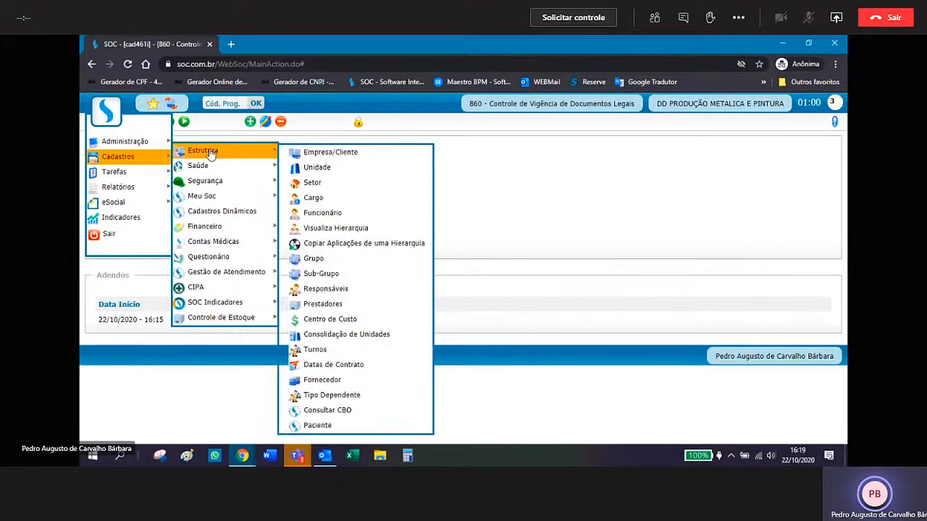
mouse_move(223, 182)
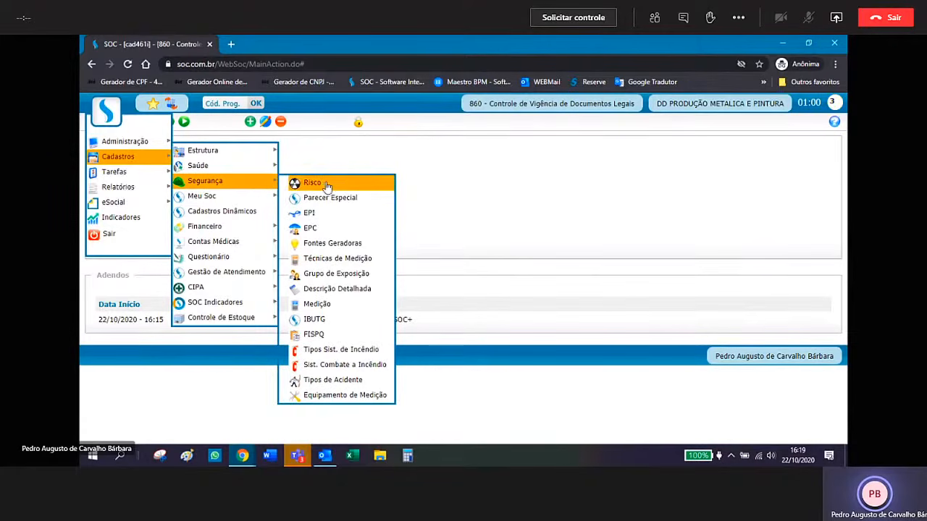
click(366, 274)
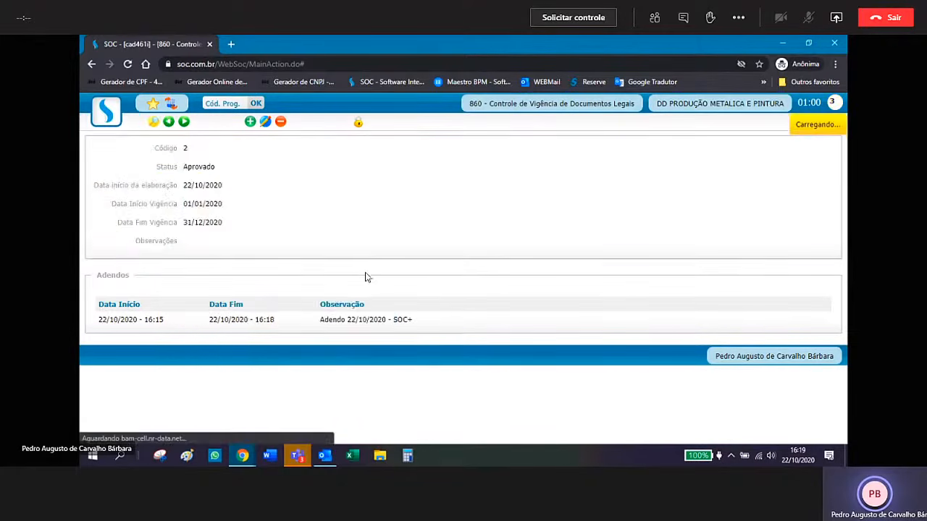
click(87, 216)
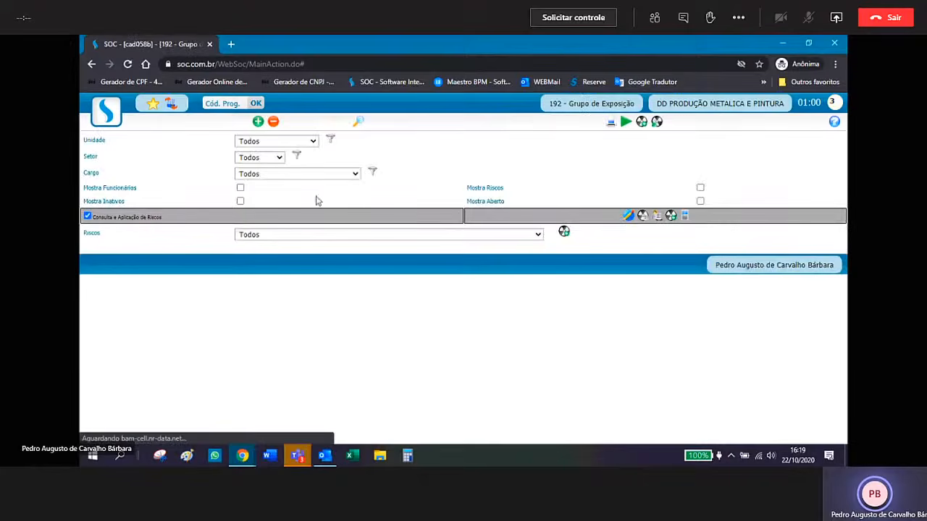
- Open SOLDADOR's characteristics for risk 0003 - Trabalho em Altura at USC level in EDIFICIO TORRE 02 and try to edit them
click(517, 234)
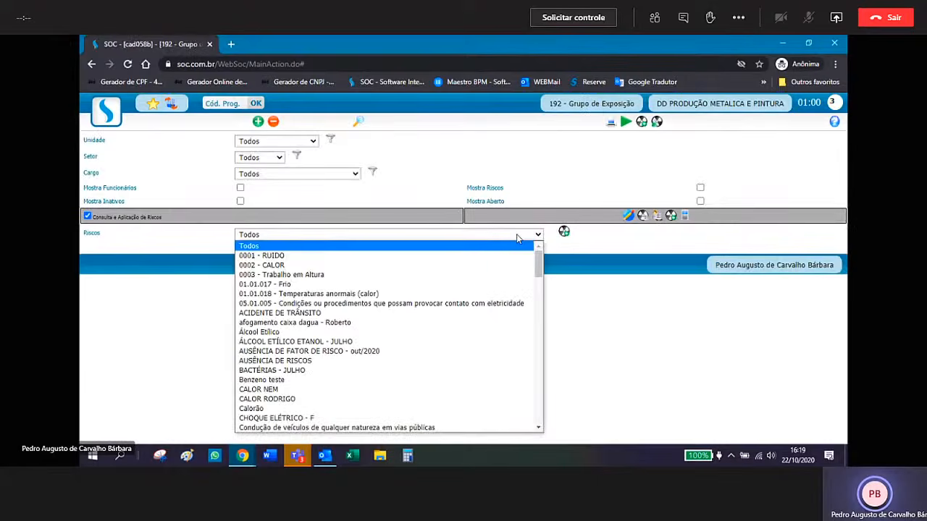
click(467, 271)
click(642, 216)
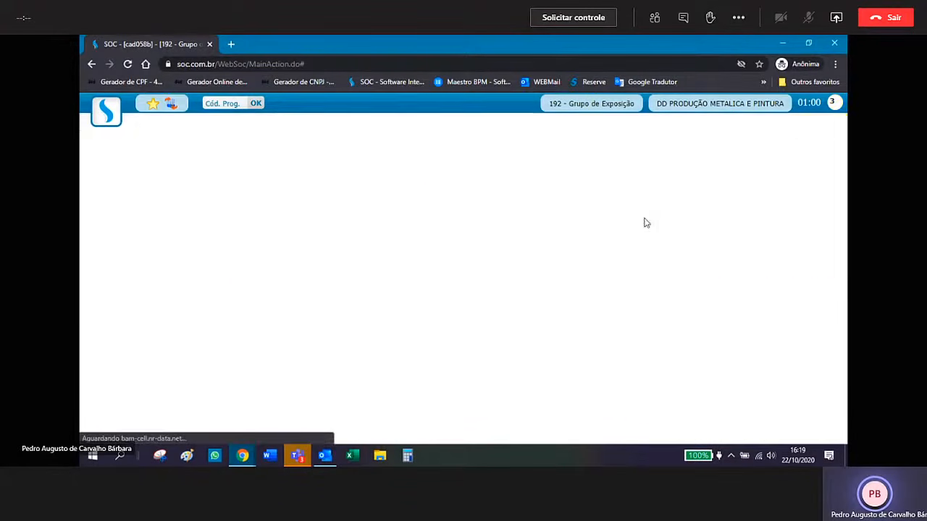
click(157, 246)
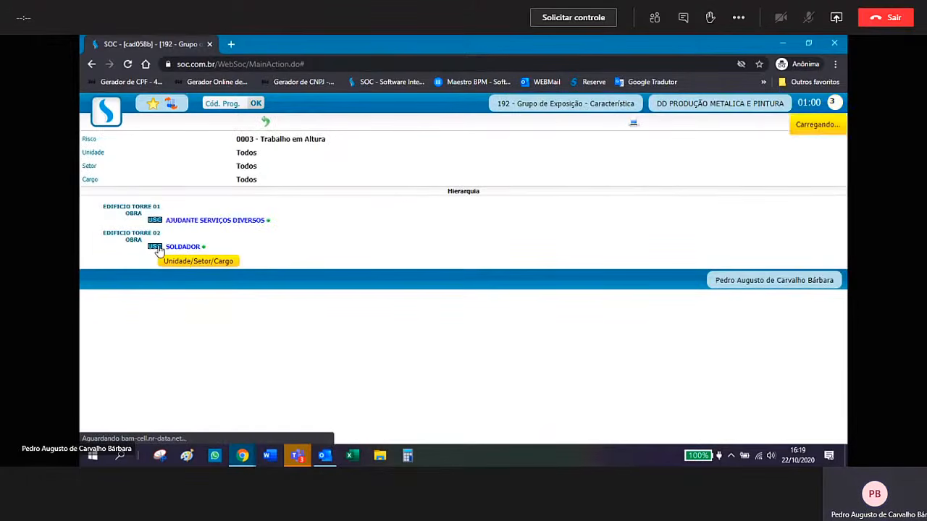
click(241, 122)
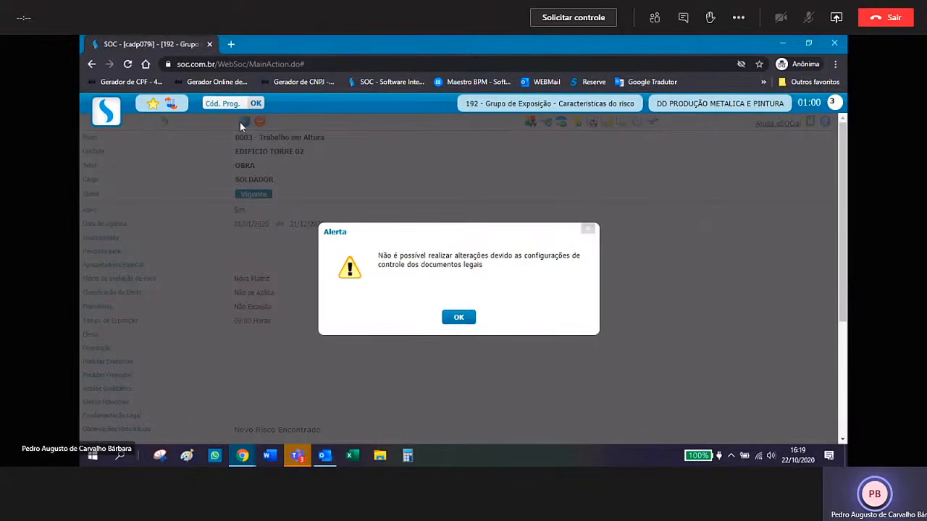
click(459, 318)
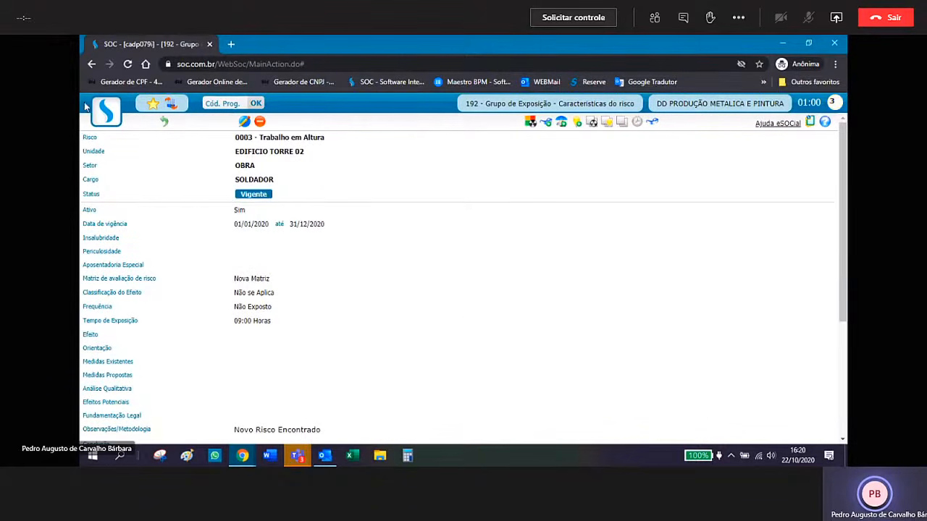
- In the PPRA / Laudos legal report, set Período Vigências to "Adendo 22/10/2020 - SOC+" from the approved 2020 validity
click(106, 112)
mouse_move(139, 188)
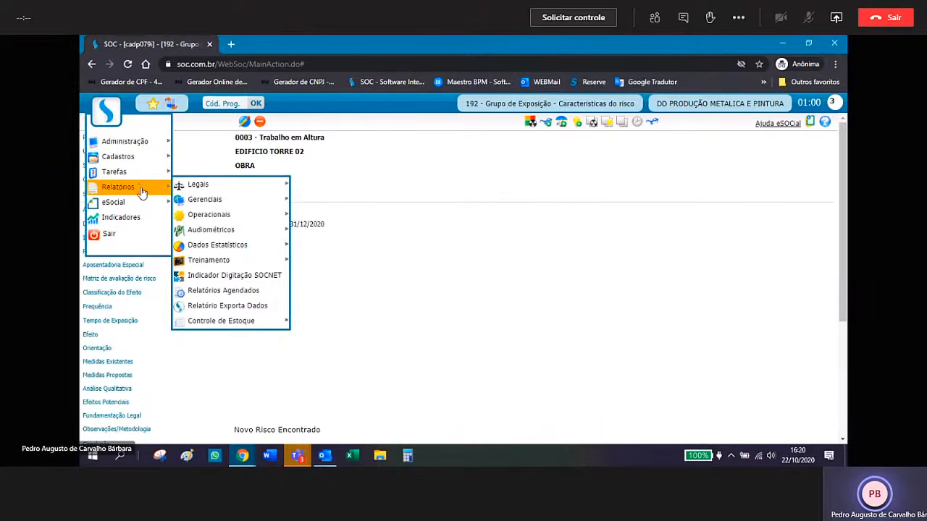
mouse_move(225, 187)
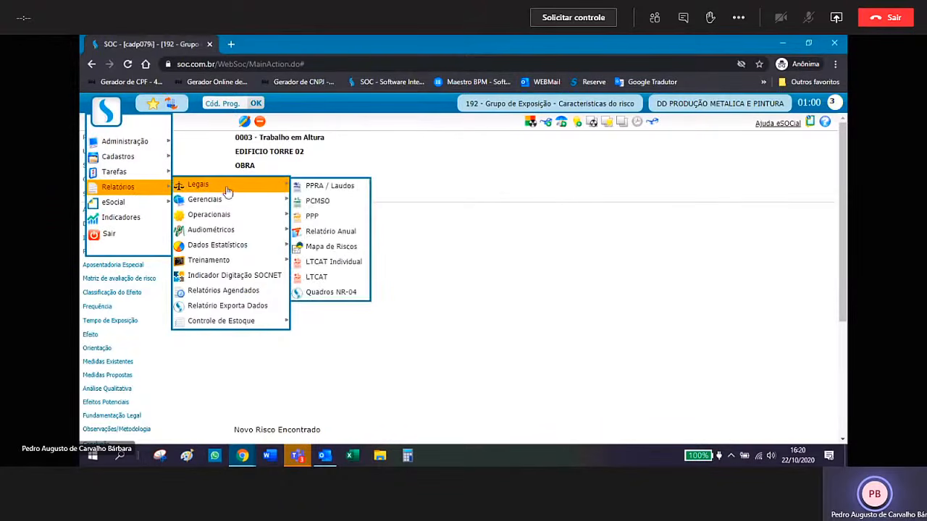
click(364, 189)
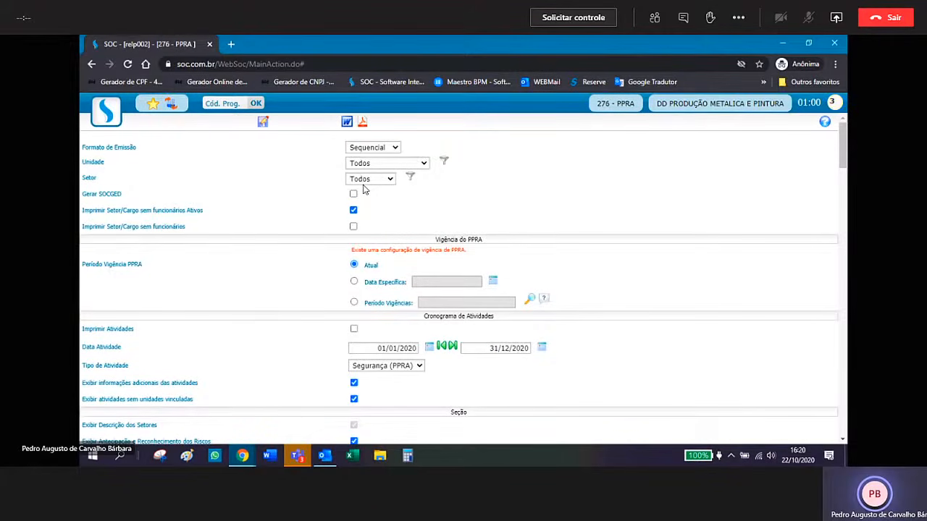
click(354, 304)
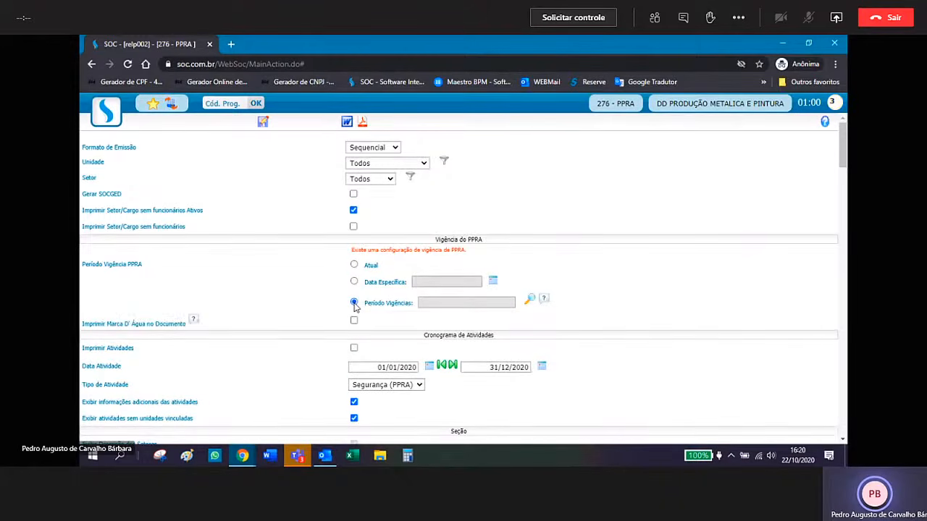
click(531, 301)
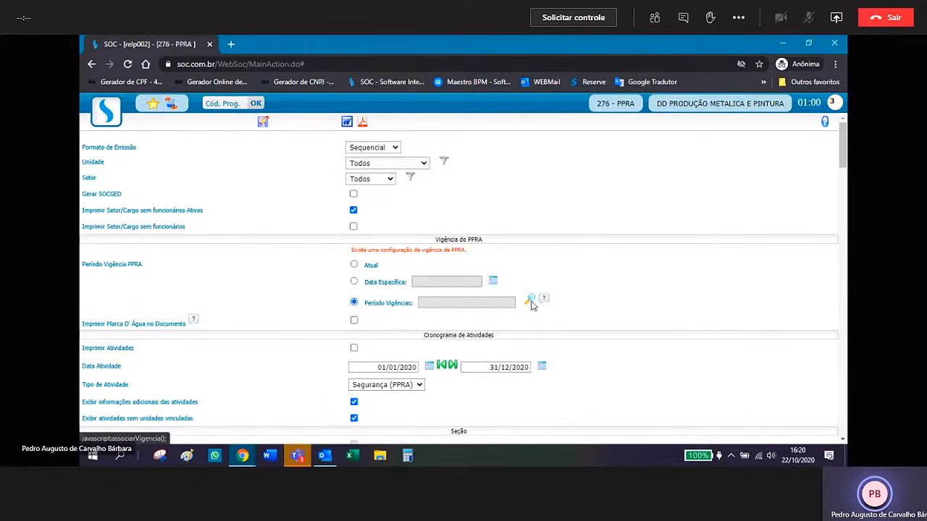
drag(731, 155, 641, 134)
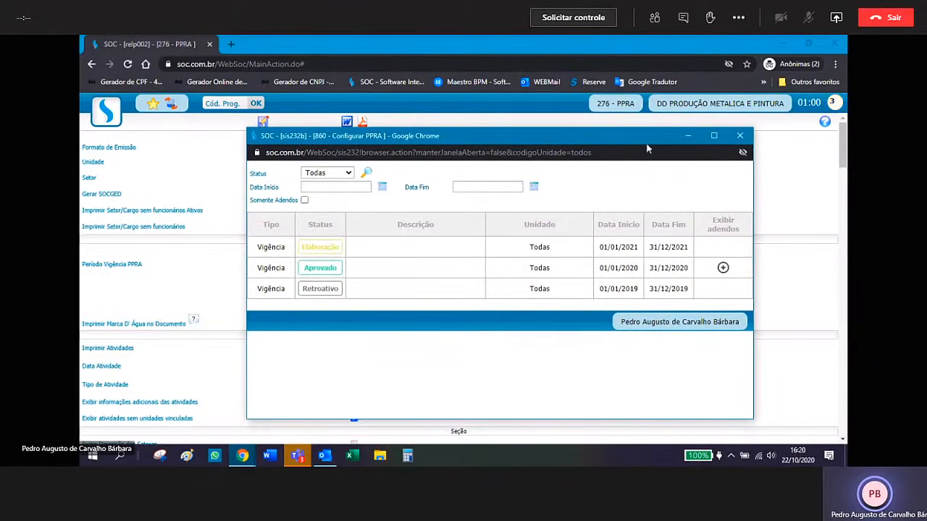
click(723, 269)
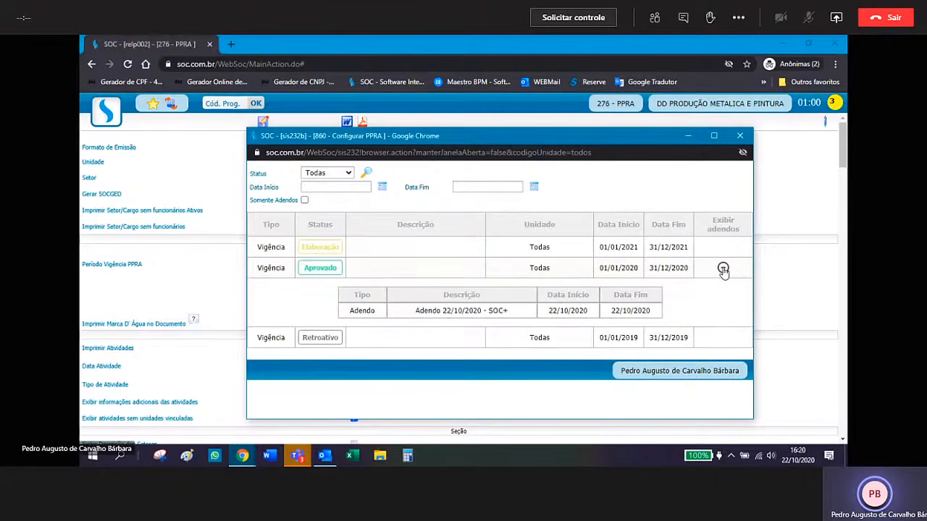
click(451, 316)
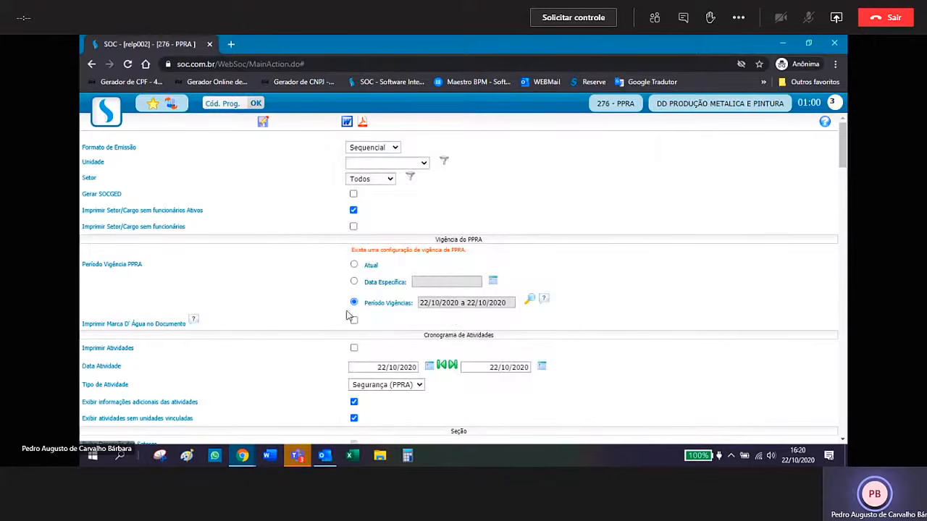
- Set the report's Considerar última Medição range from 01/01/2020 to 31/12/2020
scroll(328, 315, down, 1)
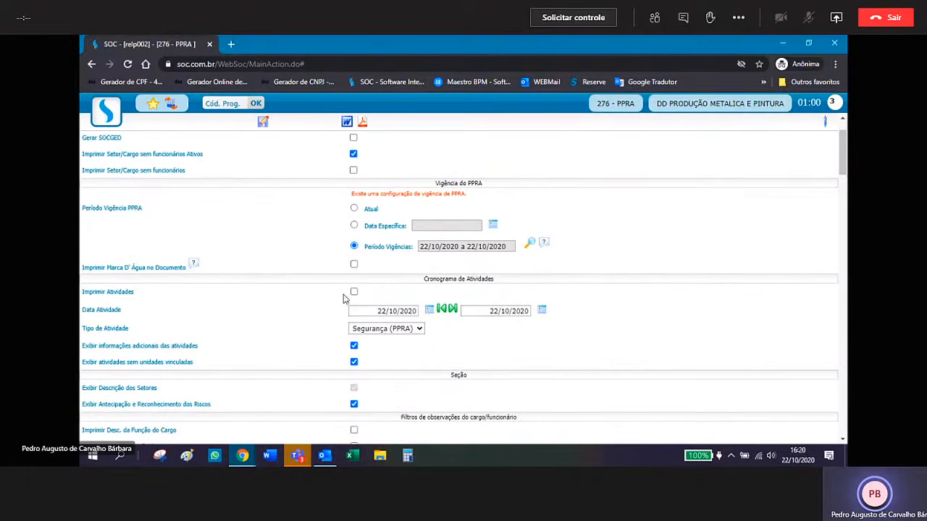
scroll(345, 297, down, 4)
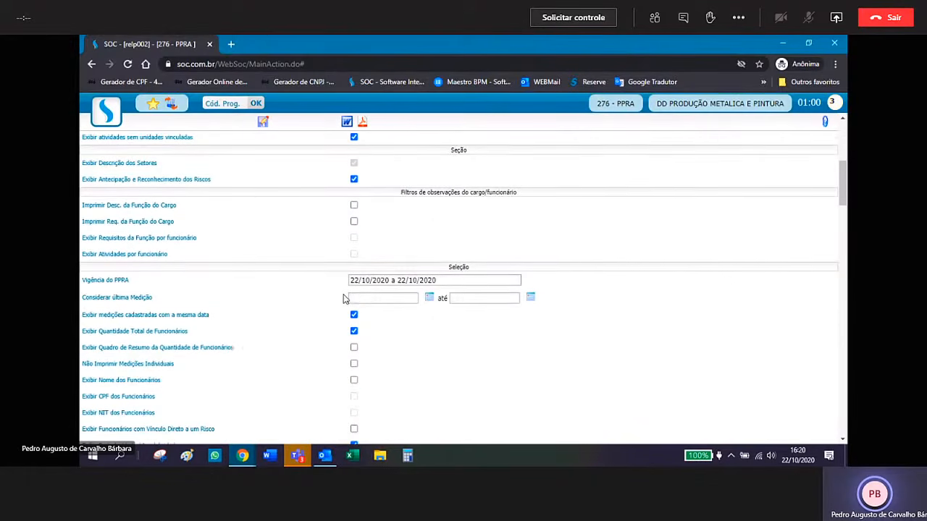
click(364, 299)
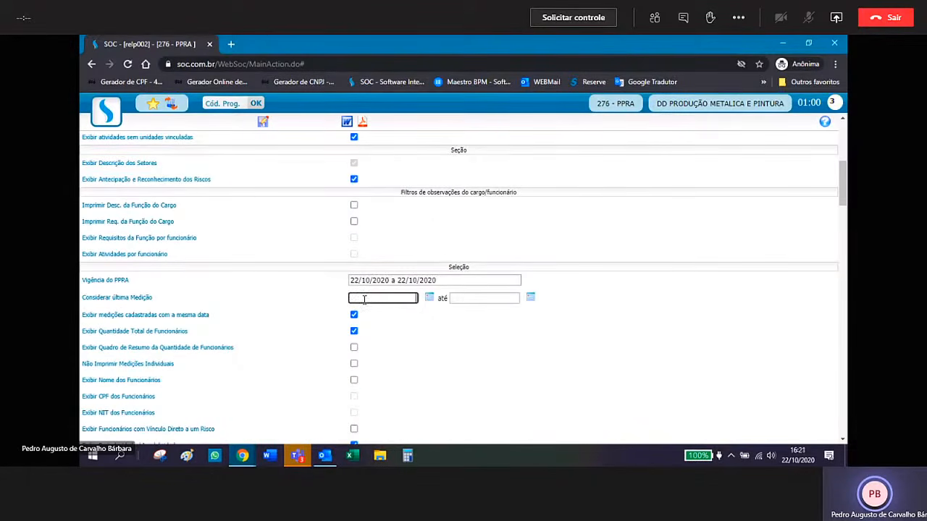
text(01/01/2020)
key(Tab)
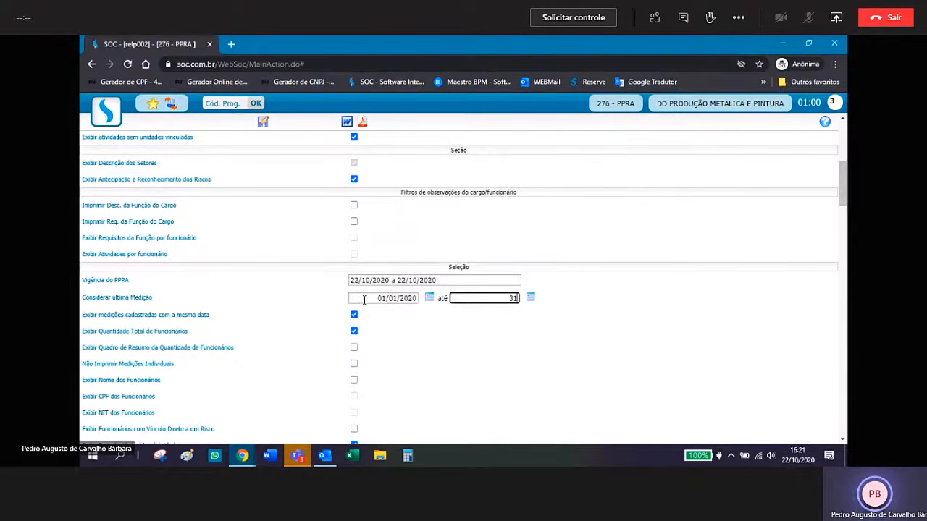
text(31/12/2020)
- Request the PPRA report for the adendo as a PDF
scroll(364, 299, up, 5)
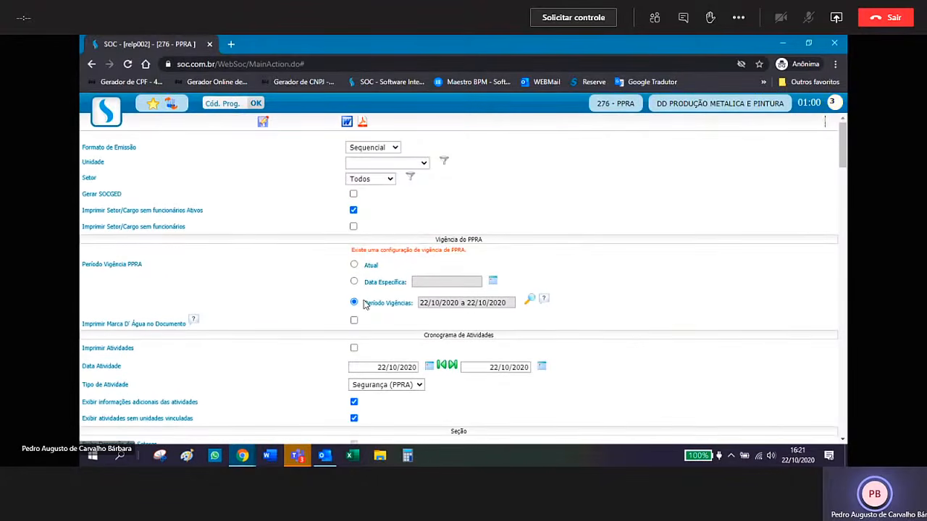
click(364, 125)
click(568, 156)
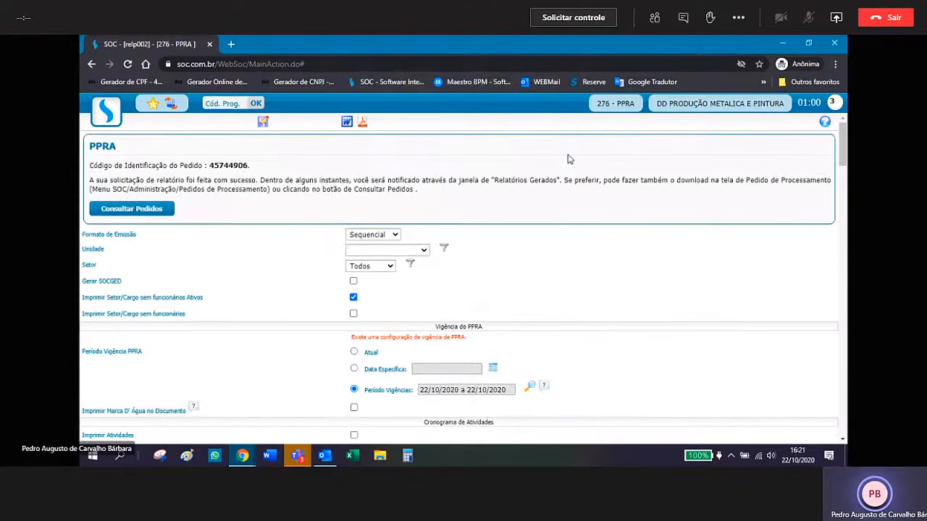
- Download the newly requested PPRA report from Pedido de Processamento and open the PDF inside its zip file
click(170, 215)
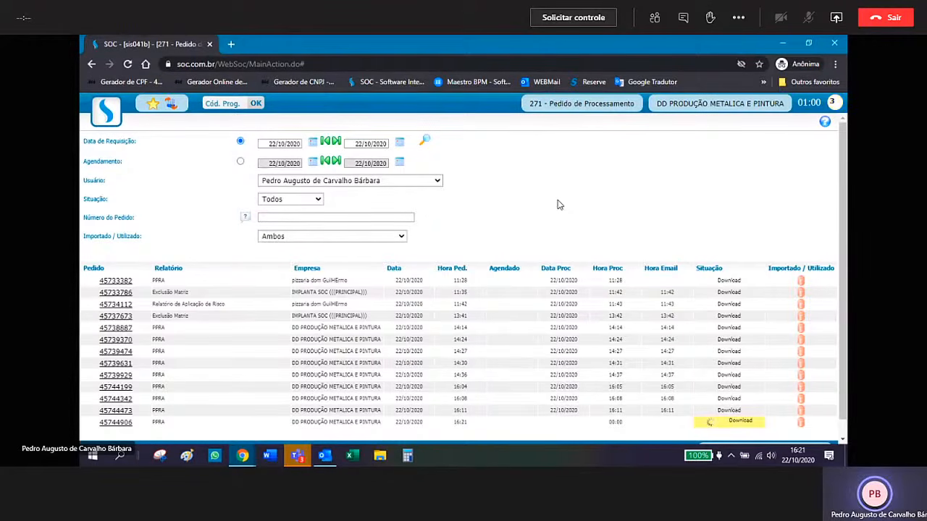
click(740, 421)
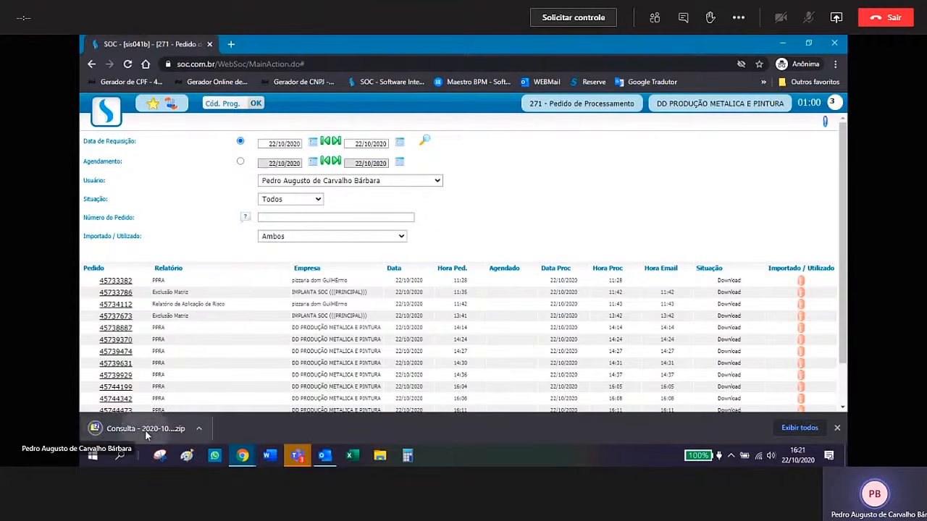
click(145, 431)
click(293, 161)
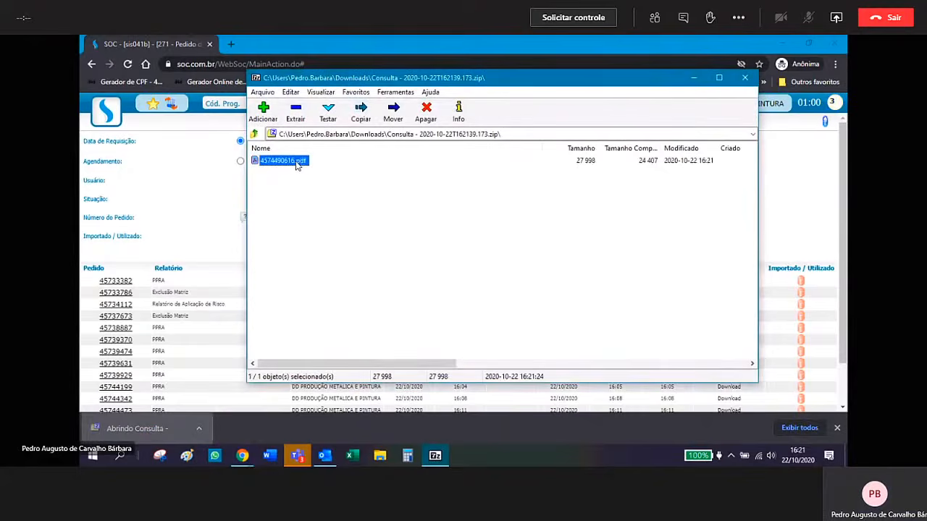
double_click(297, 165)
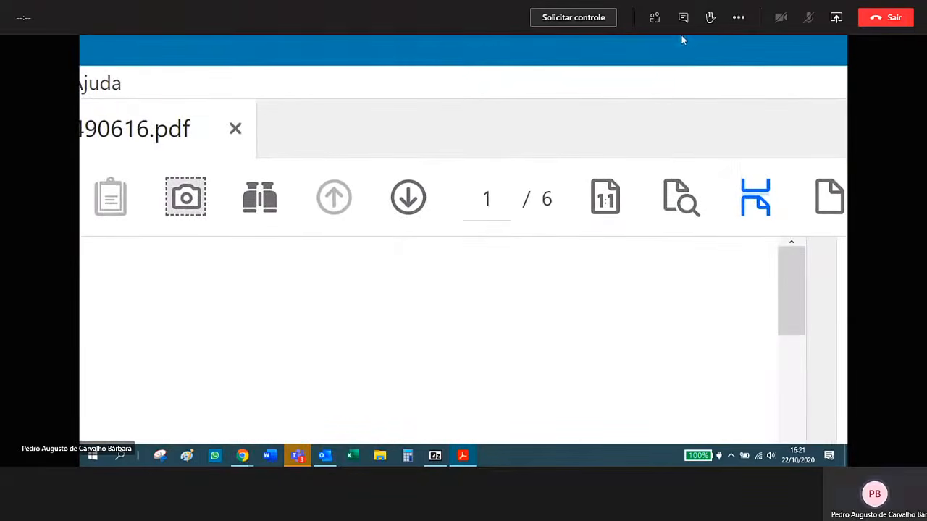
- Examine the PPRA report for 0003 - Trabalho em Altura among the cargos of EDIFICIO TORRE 01 and 02, and close the PDF and archive
scroll(528, 227, down, 5)
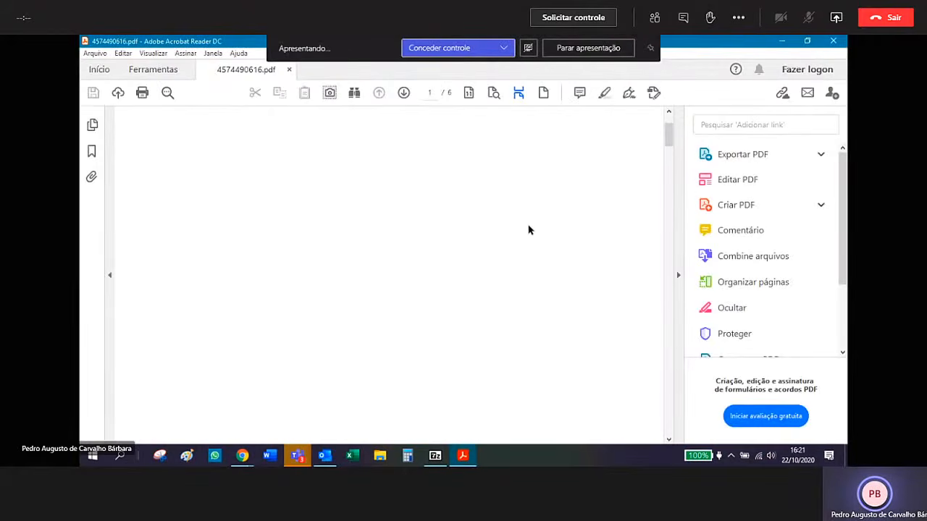
scroll(528, 235, down, 10)
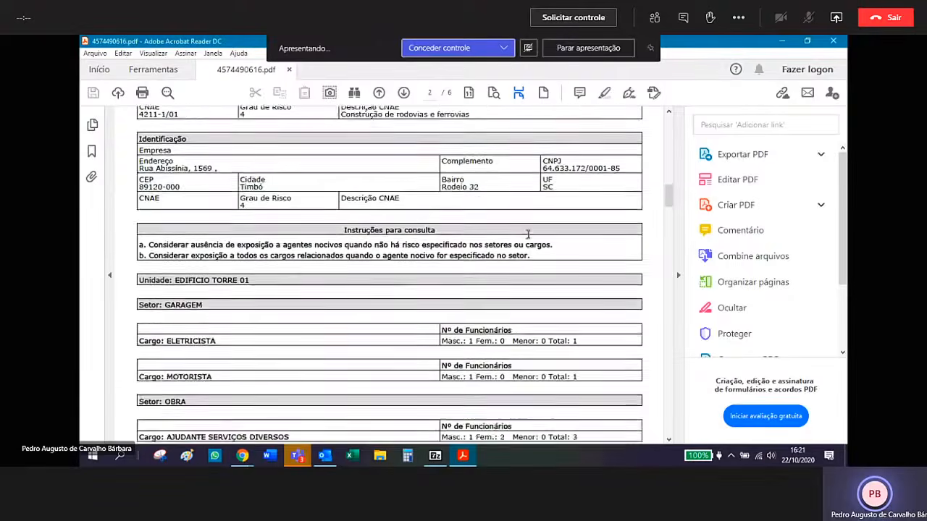
scroll(528, 239, down, 5)
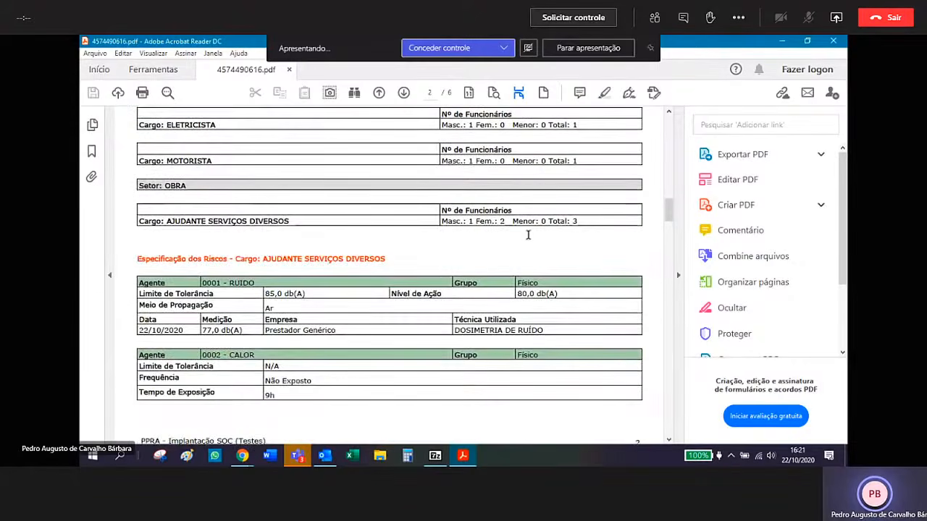
scroll(543, 215, down, 2)
scroll(544, 215, down, 10)
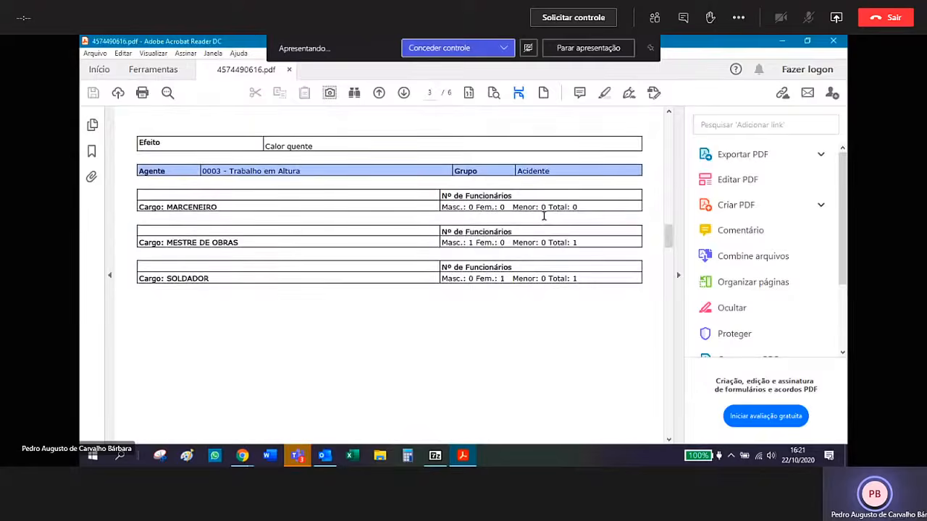
scroll(545, 216, down, 10)
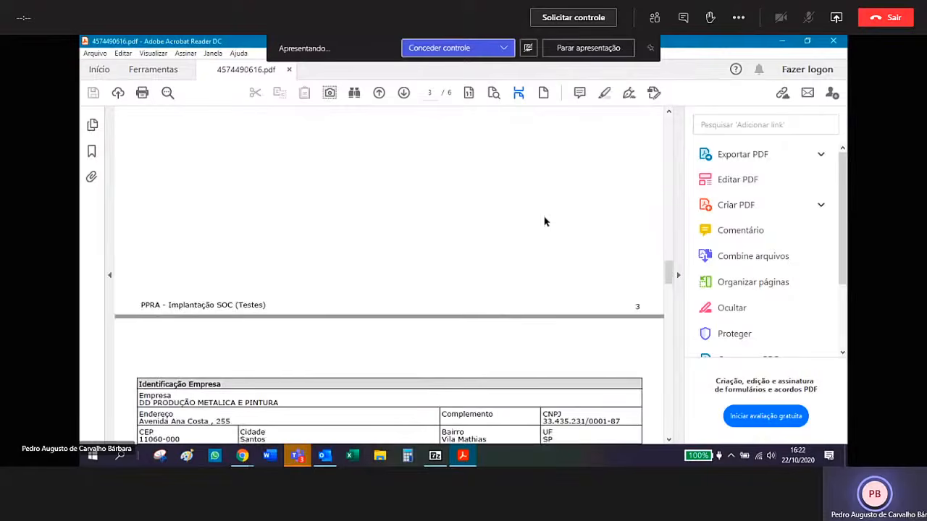
scroll(544, 217, down, 10)
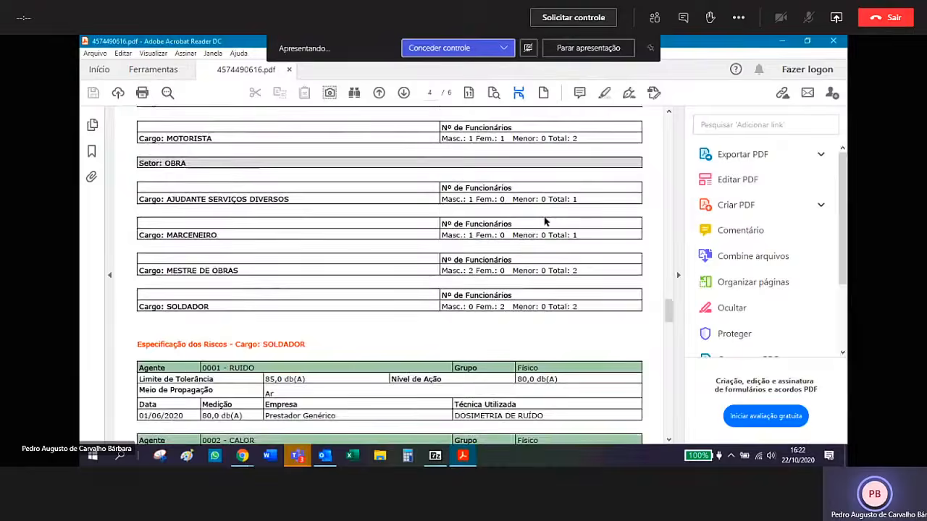
scroll(544, 216, down, 6)
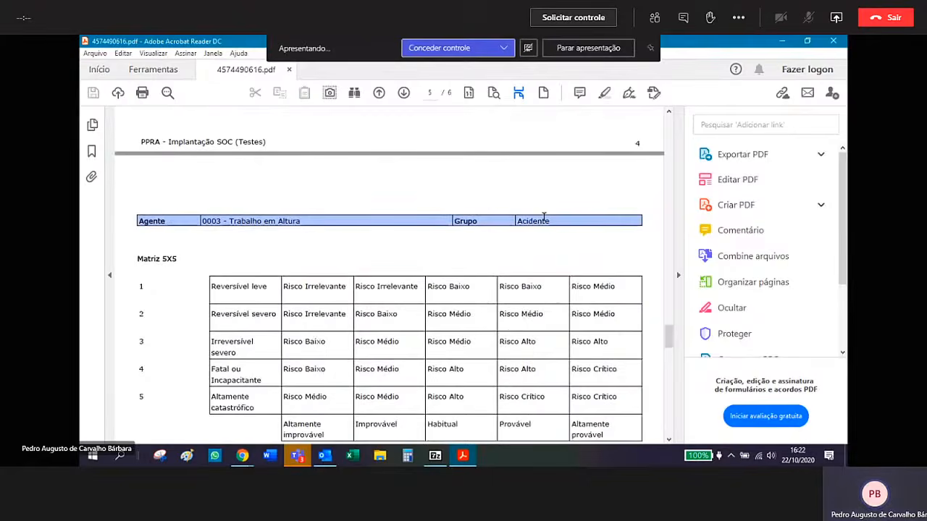
scroll(395, 232, up, 15)
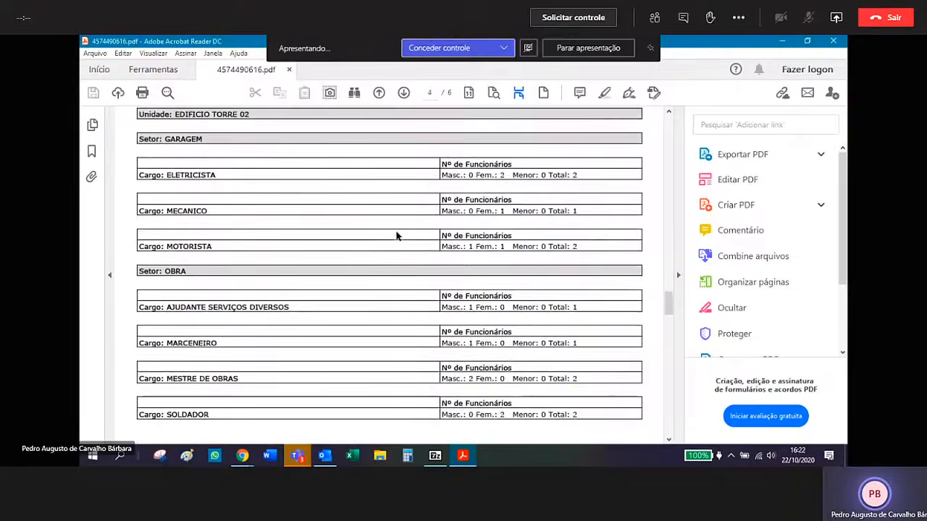
scroll(397, 236, up, 10)
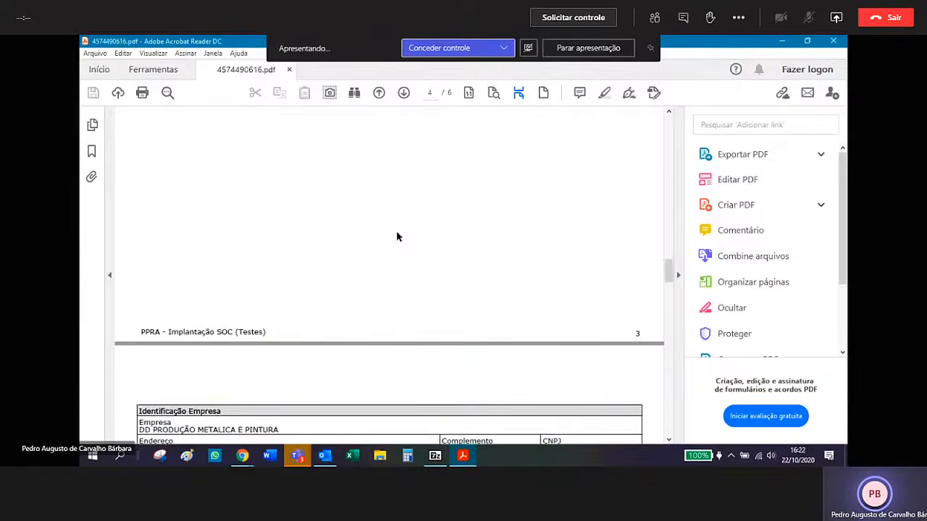
scroll(397, 236, up, 7)
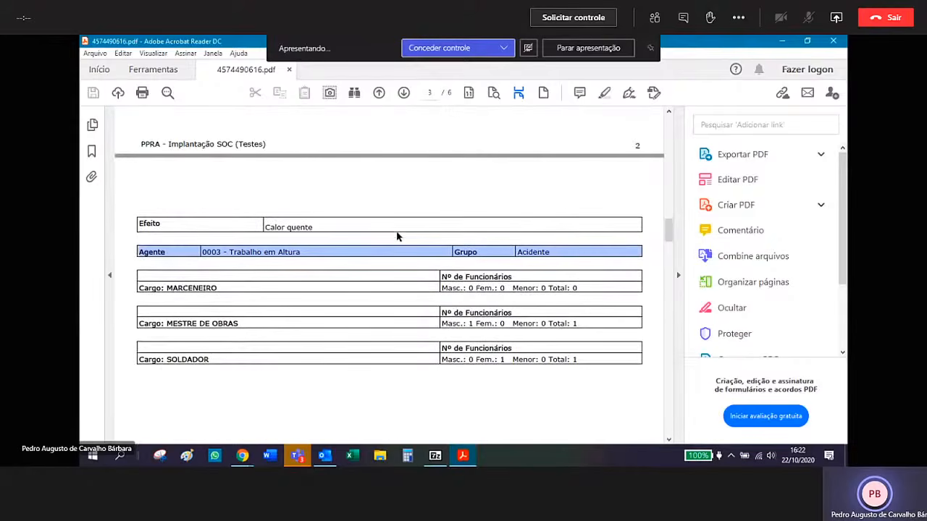
drag(199, 252, 609, 251)
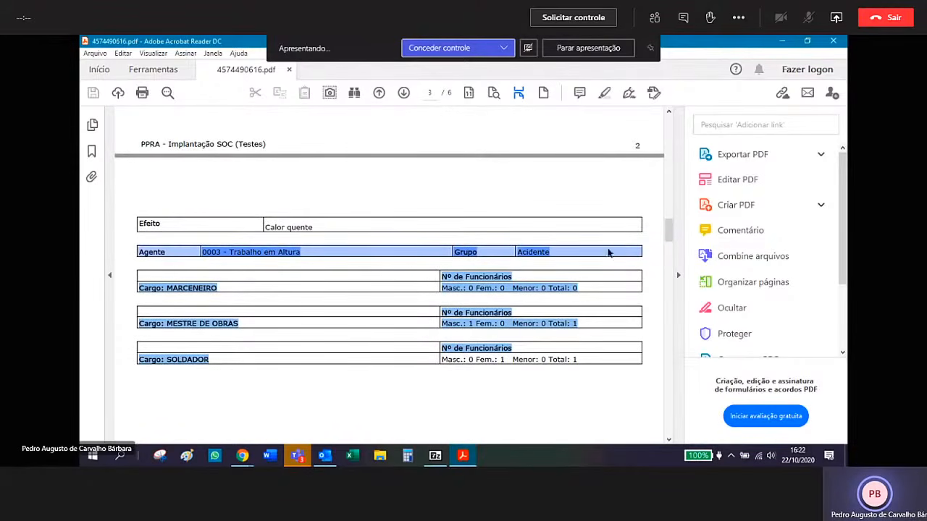
mouse_move(669, 231)
mouse_down()
mouse_move(669, 364)
mouse_move(681, 410)
mouse_move(685, 313)
mouse_move(670, 195)
mouse_up()
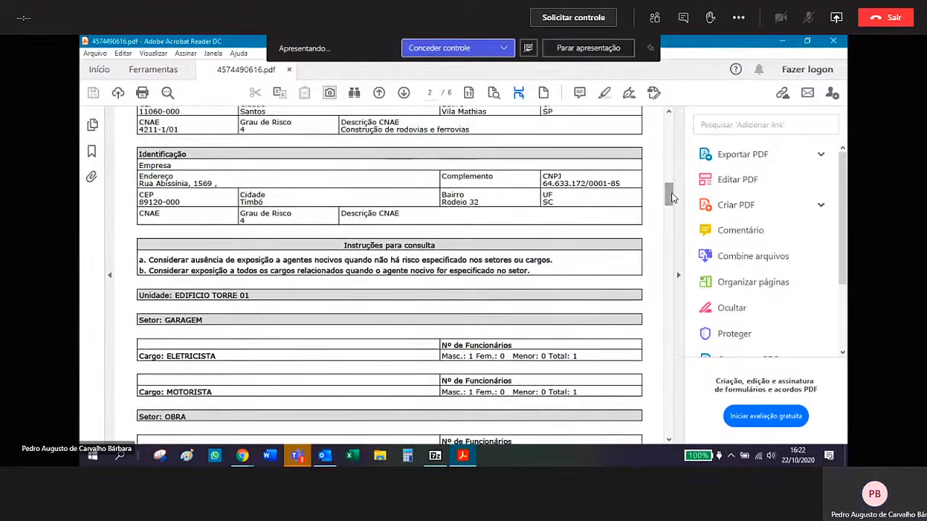
click(835, 42)
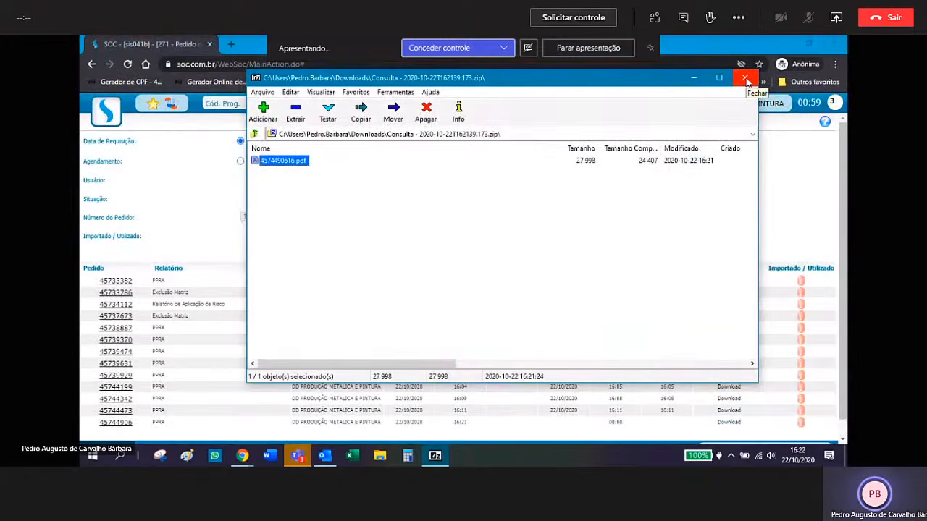
click(746, 79)
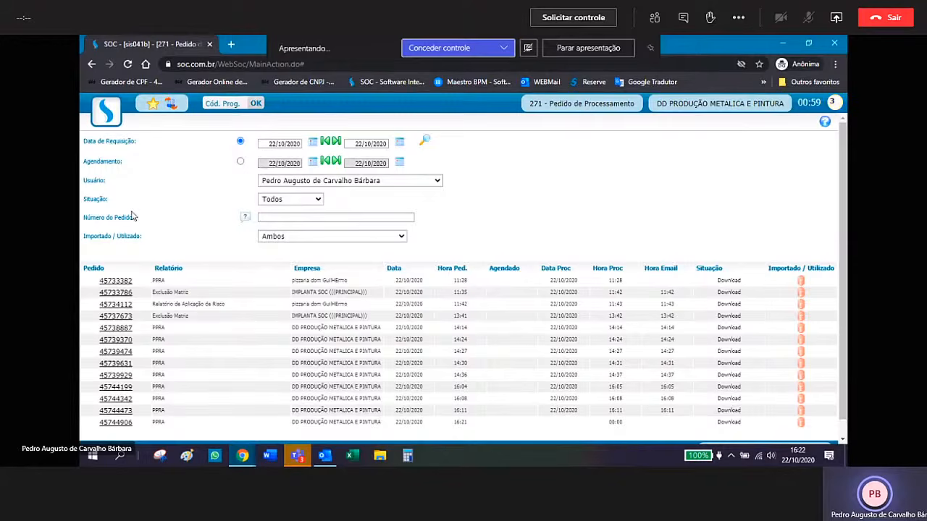
- Open the PPRA / Laudos legal report and search its options for "aden"
click(105, 109)
mouse_move(131, 186)
mouse_move(200, 185)
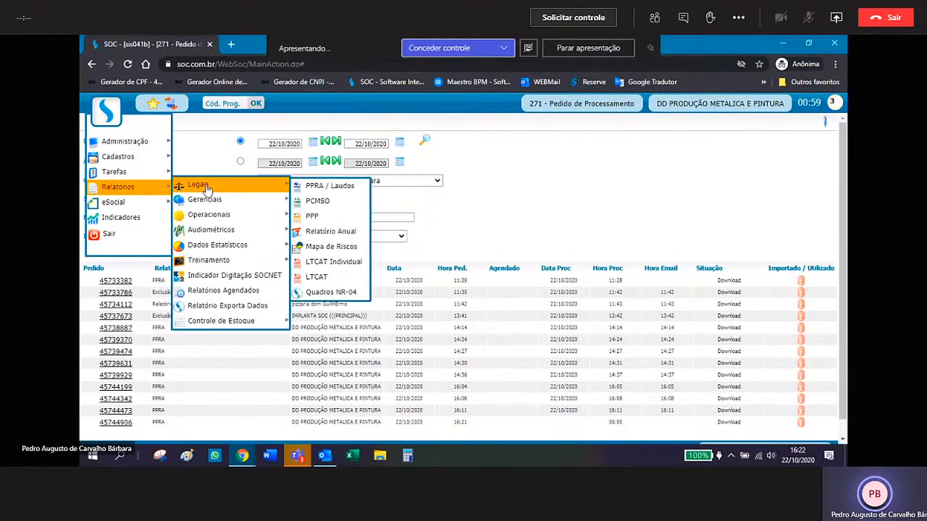
click(305, 186)
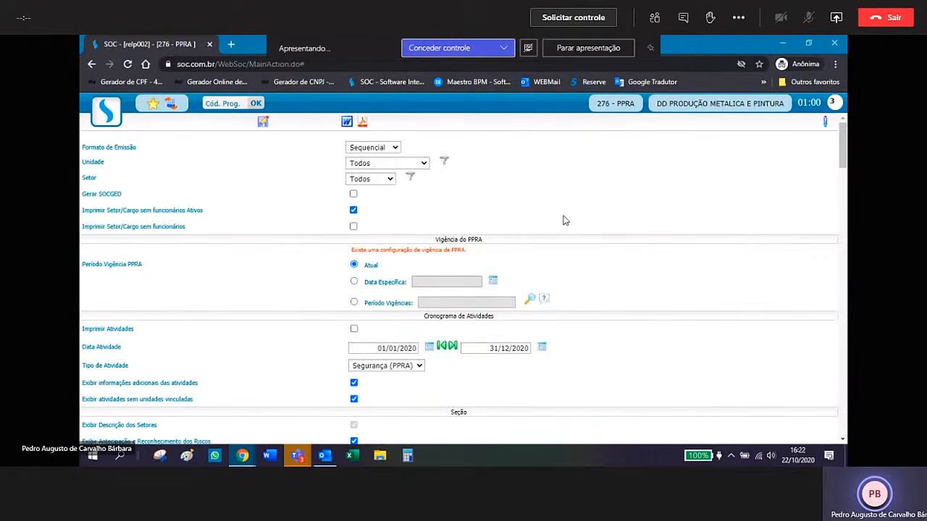
scroll(563, 219, down, 3)
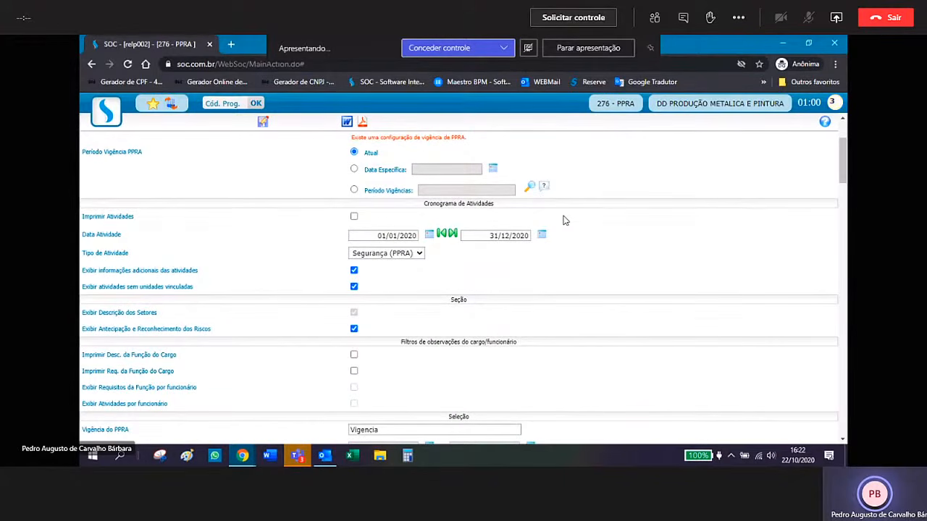
key(ctrl+f)
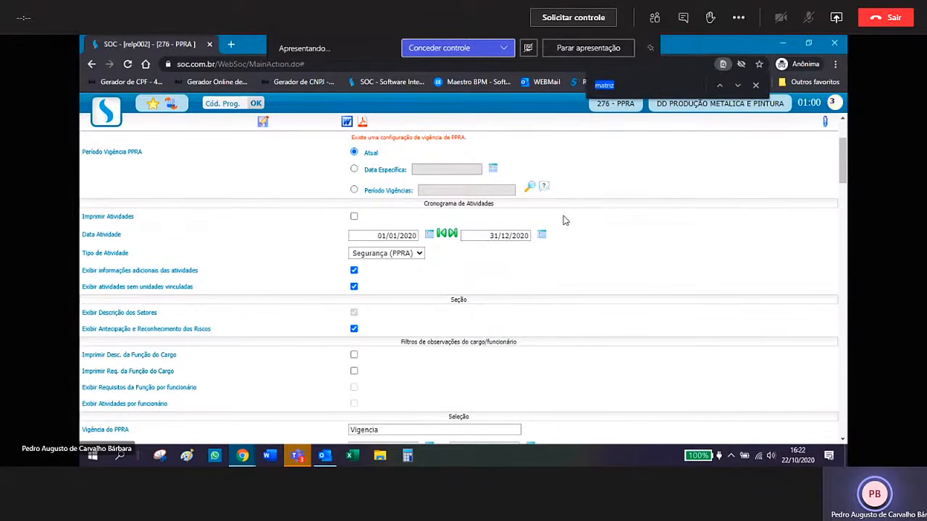
text(ade)
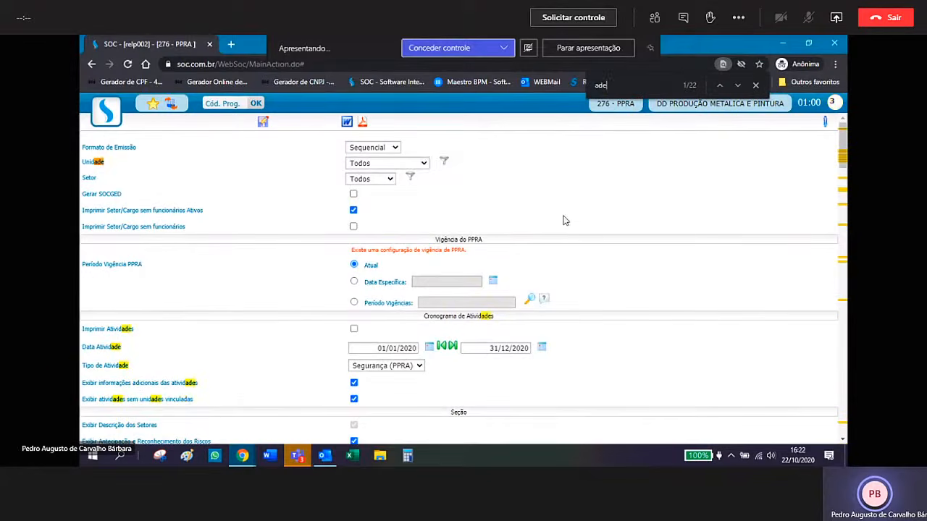
text(n)
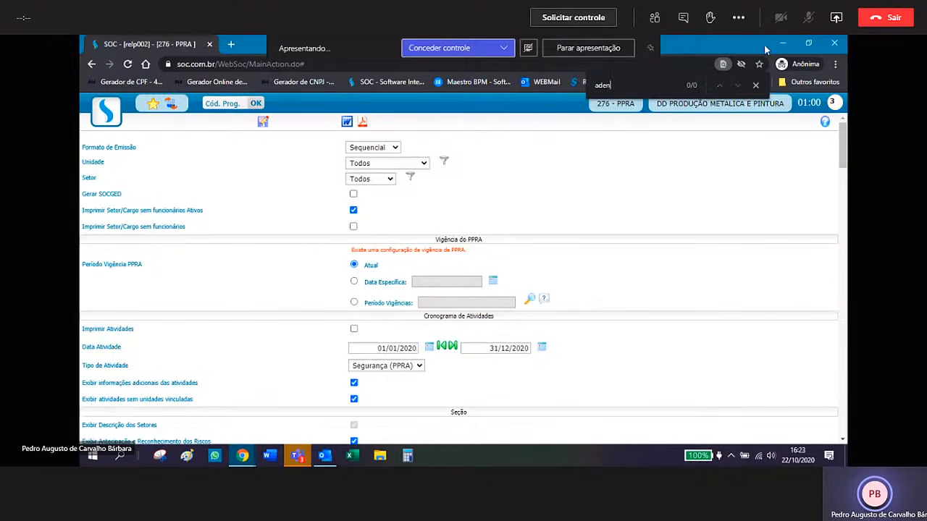
click(756, 85)
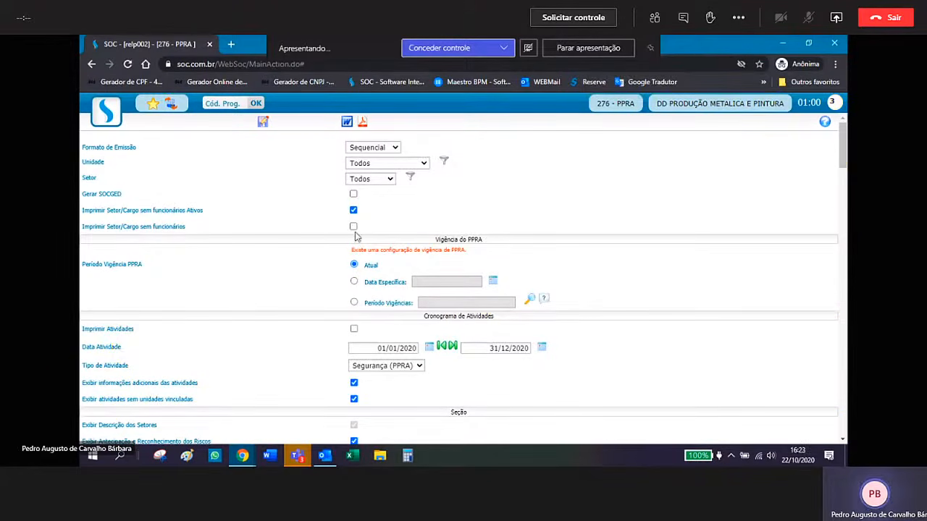
scroll(321, 278, down, 2)
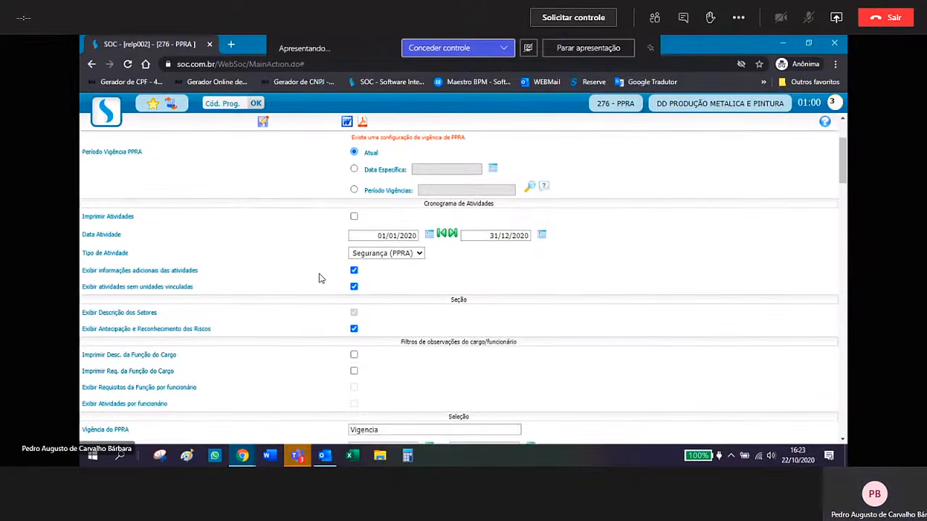
scroll(613, 250, up, 2)
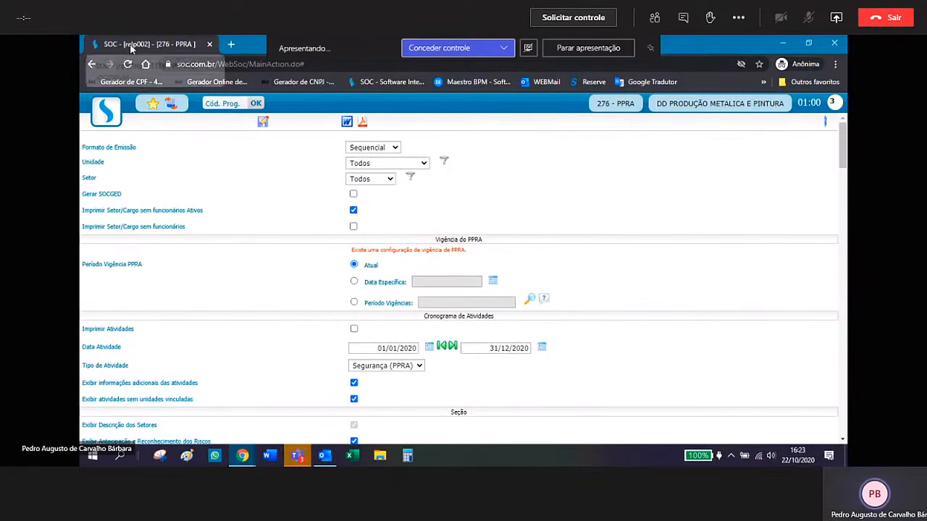
- Open Controle de Vigência de Documentos Legais, view the approved 2020 validity record with its adendos, and return to the list
click(108, 117)
mouse_move(116, 156)
mouse_move(204, 152)
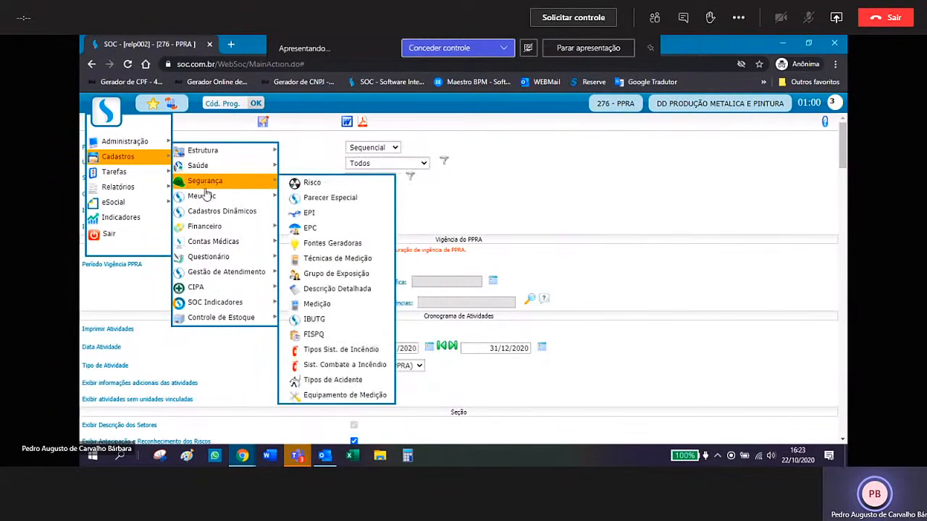
mouse_move(211, 197)
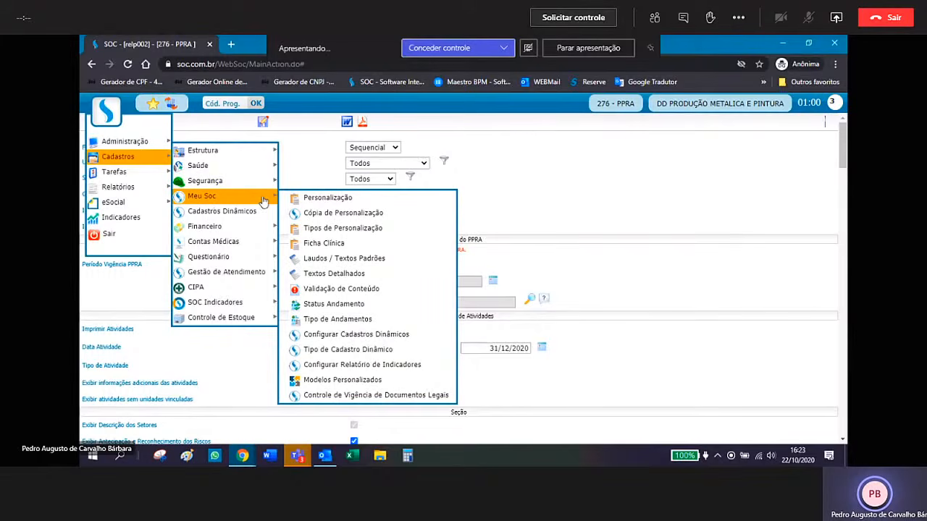
click(442, 397)
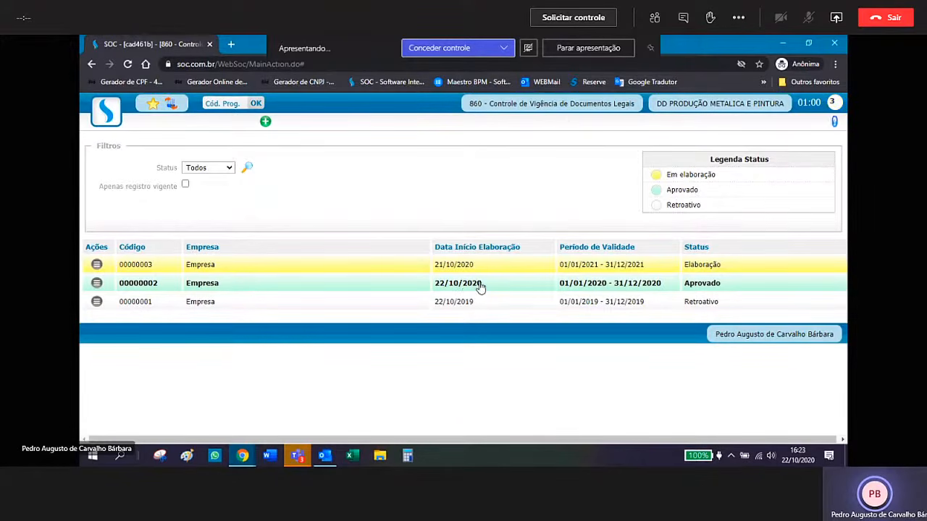
click(393, 287)
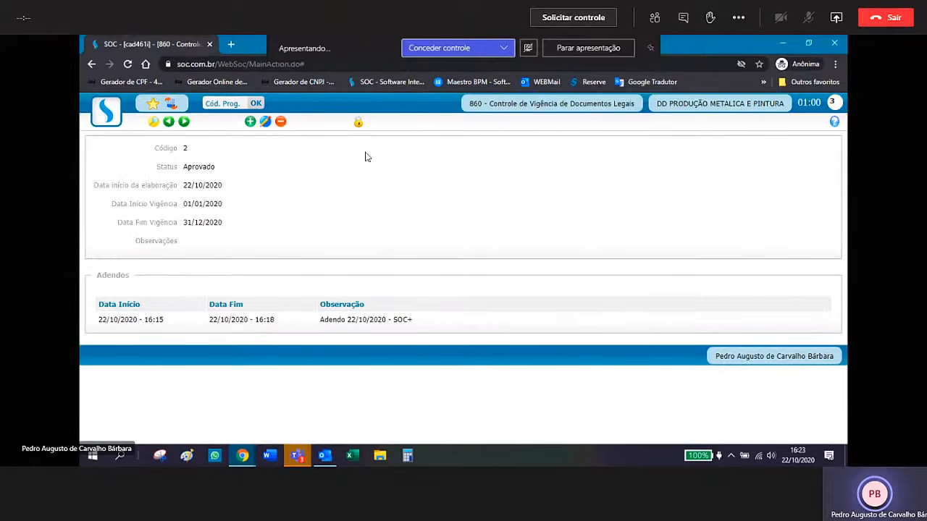
click(153, 126)
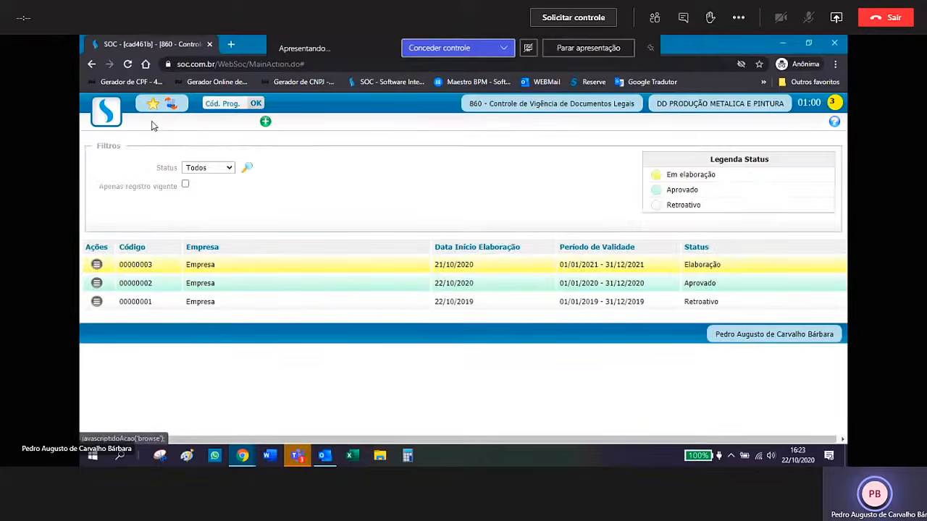
- View the retroactive 2019 validity record and the 01/01/2021 - 31/12/2021 record in elaboration
click(382, 309)
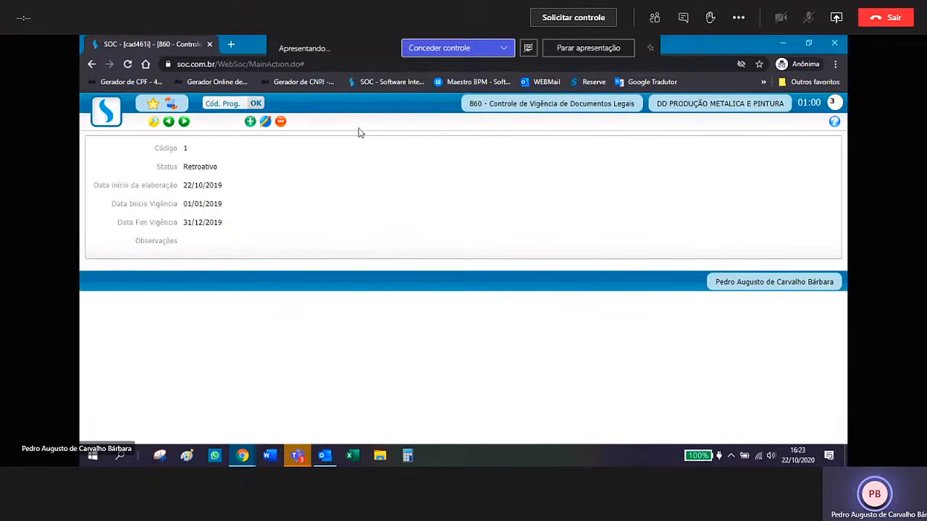
click(152, 122)
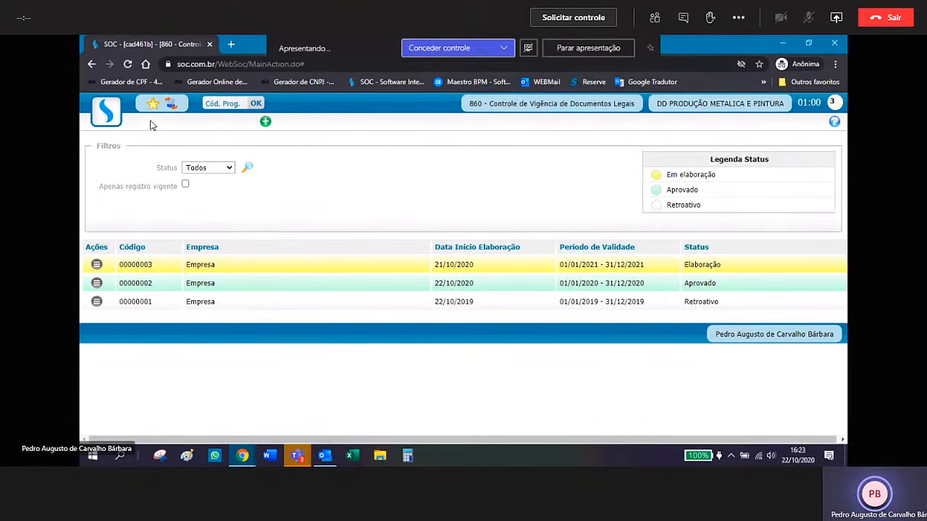
click(281, 270)
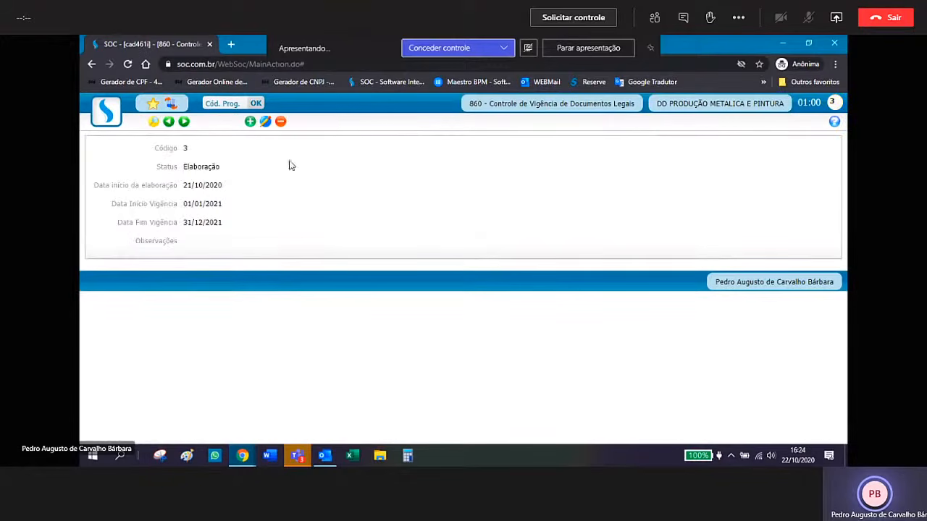
- Return from the 2021 validity record to the list and open the Manual de Procedimentos through the Central de Ajuda
click(153, 123)
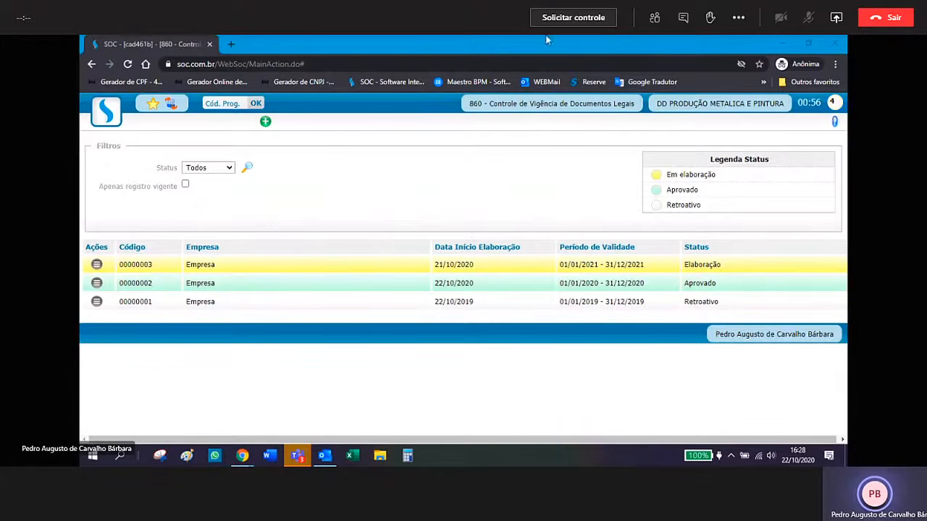
click(169, 107)
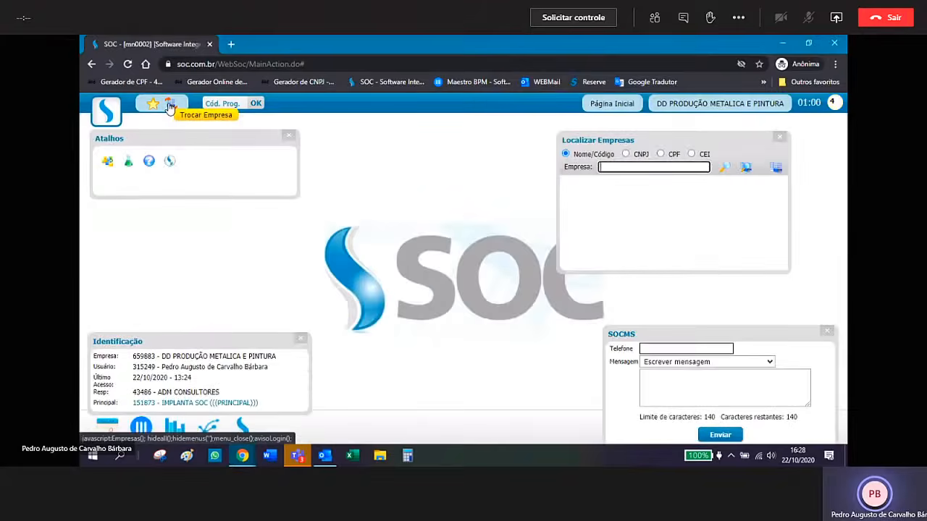
click(149, 162)
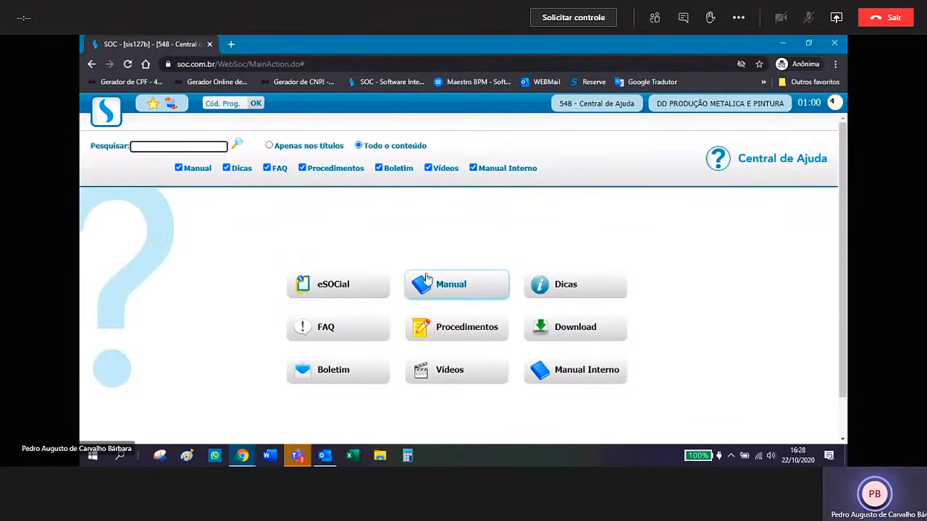
click(451, 285)
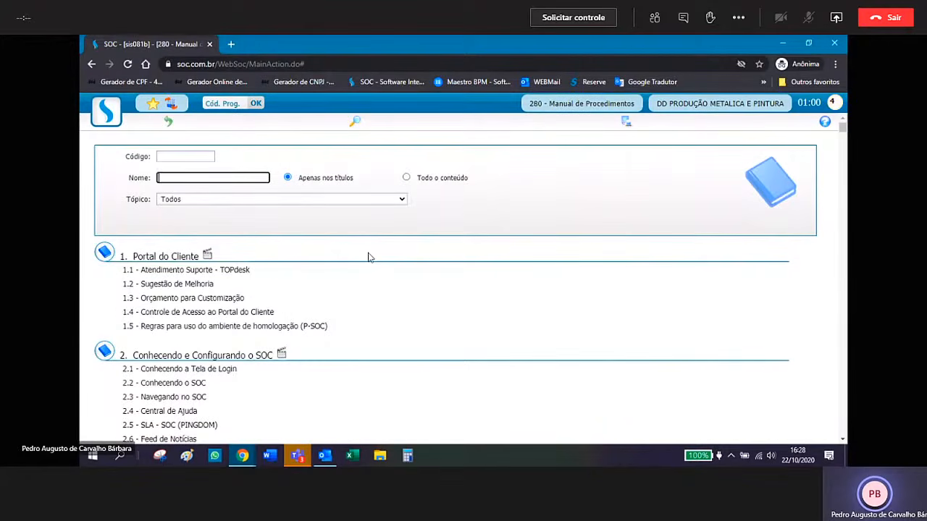
- Find chapter 60, Nova Gestão da Característica do Risco, in the manual and view topic 60.1 on enabling it for PPRA
scroll(368, 257, down, 8)
scroll(368, 258, down, 20)
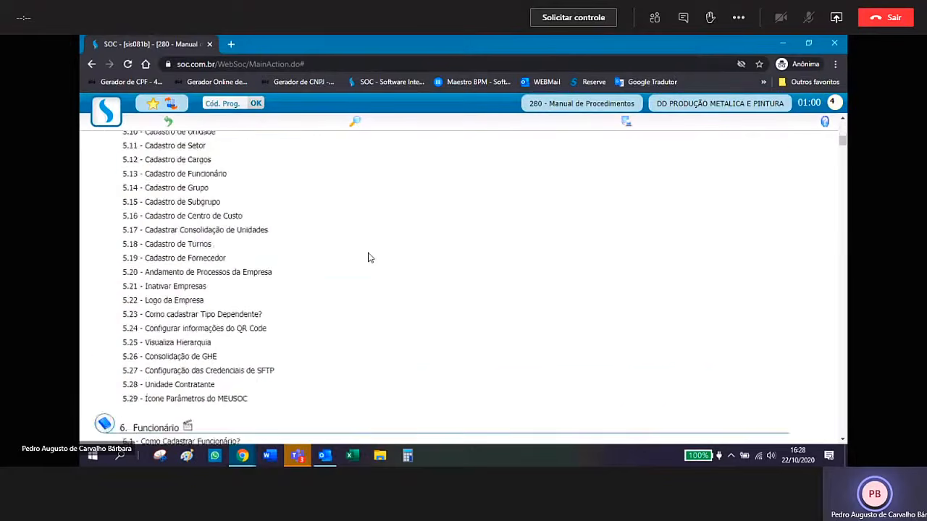
scroll(368, 258, down, 20)
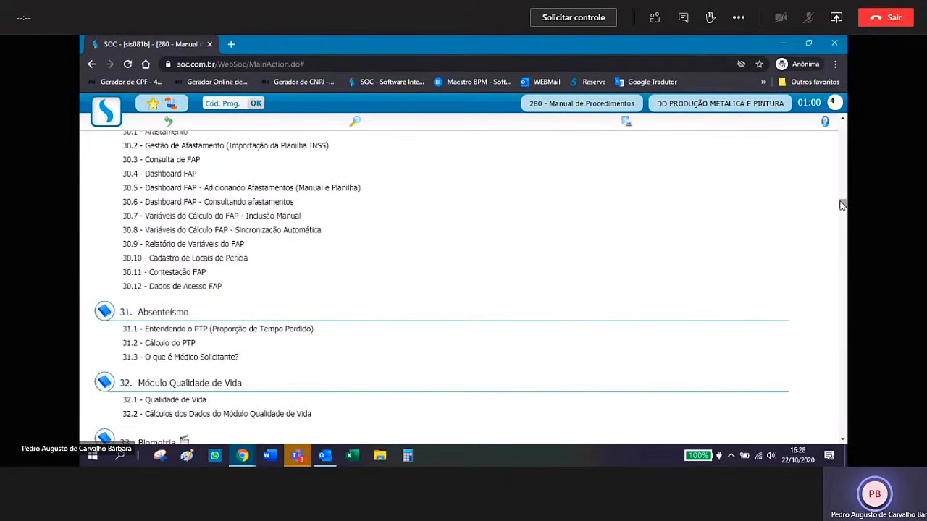
drag(843, 204, 842, 266)
scroll(366, 301, up, 3)
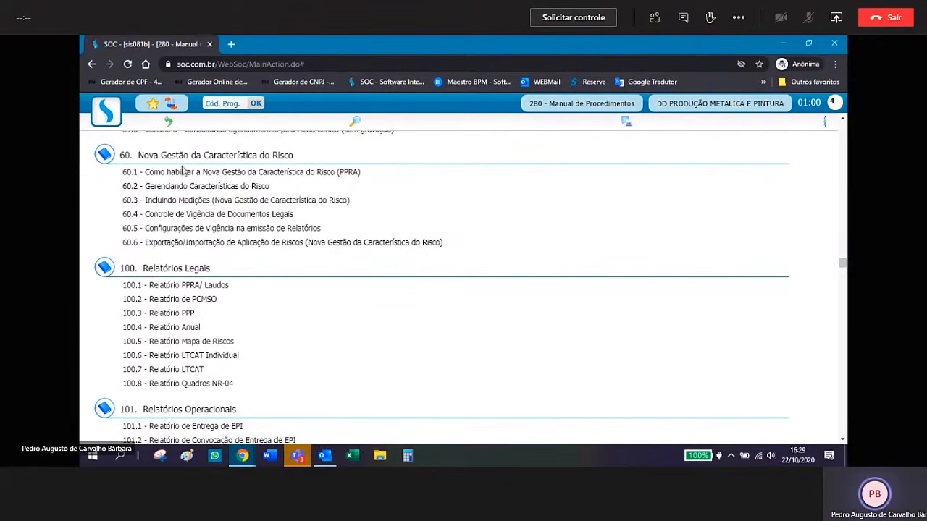
scroll(383, 366, up, 3)
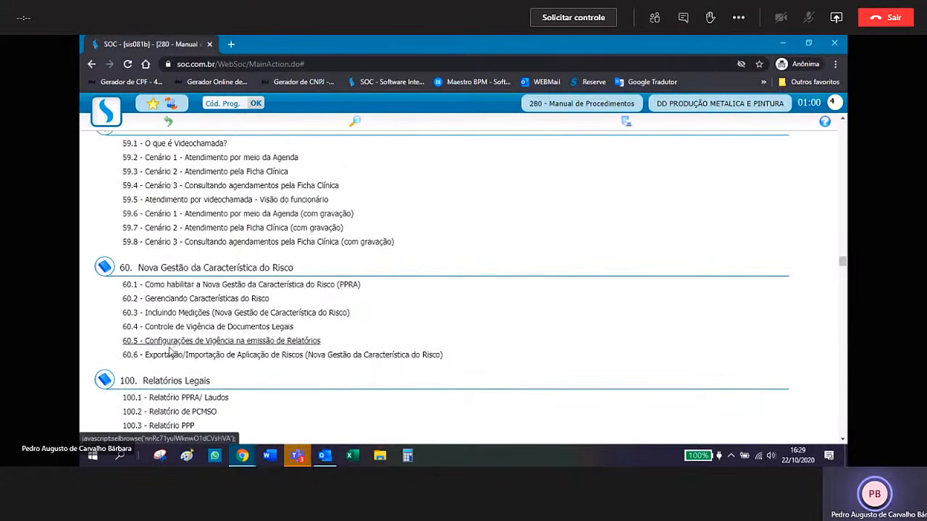
click(183, 285)
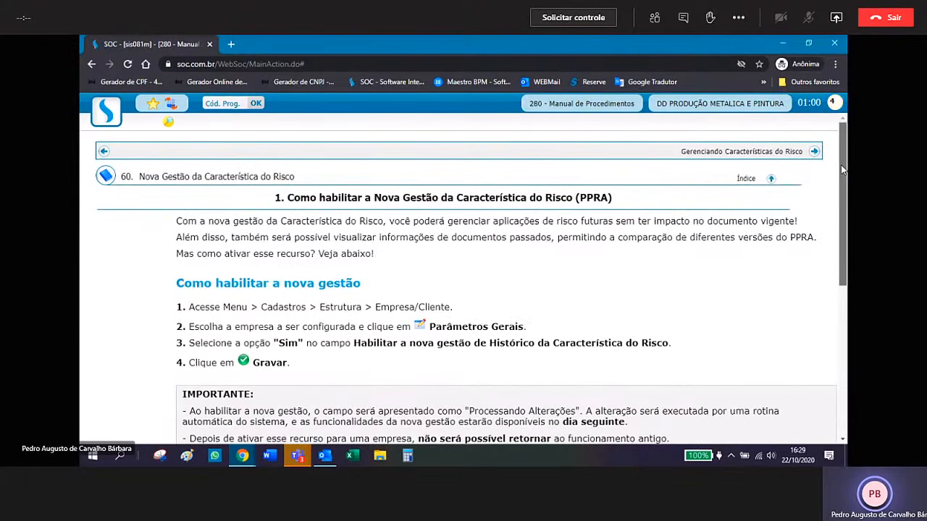
mouse_move(841, 166)
mouse_down()
mouse_move(845, 313)
mouse_move(837, 149)
mouse_up()
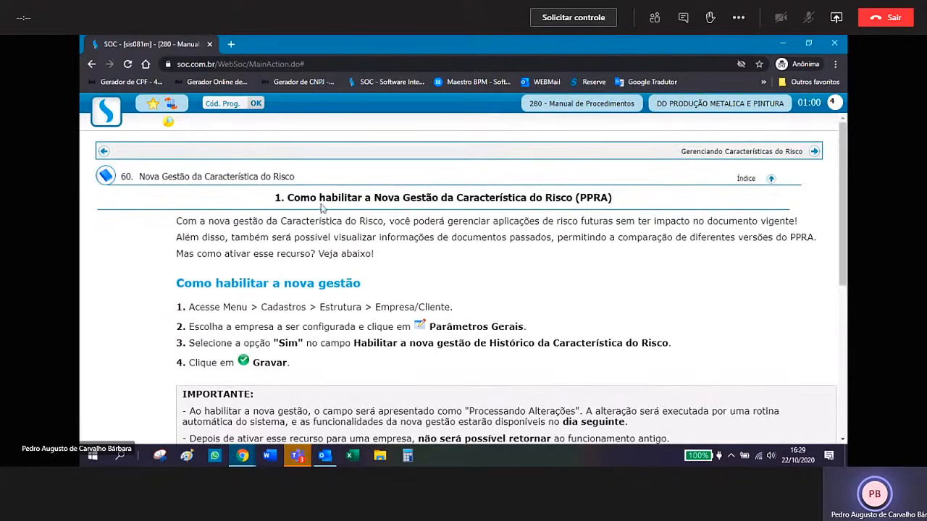
- Open the Gerenciando Características do Risco topic and examine its explanations of the application colours, Data de Vigência, and Vigente, Histórico and Projeção statuses
click(741, 153)
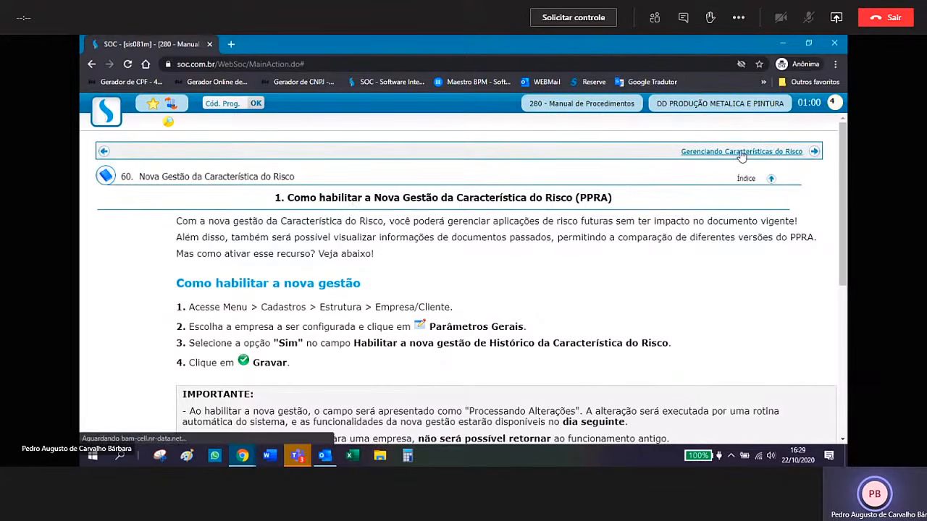
scroll(681, 212, down, 2)
scroll(681, 212, down, 3)
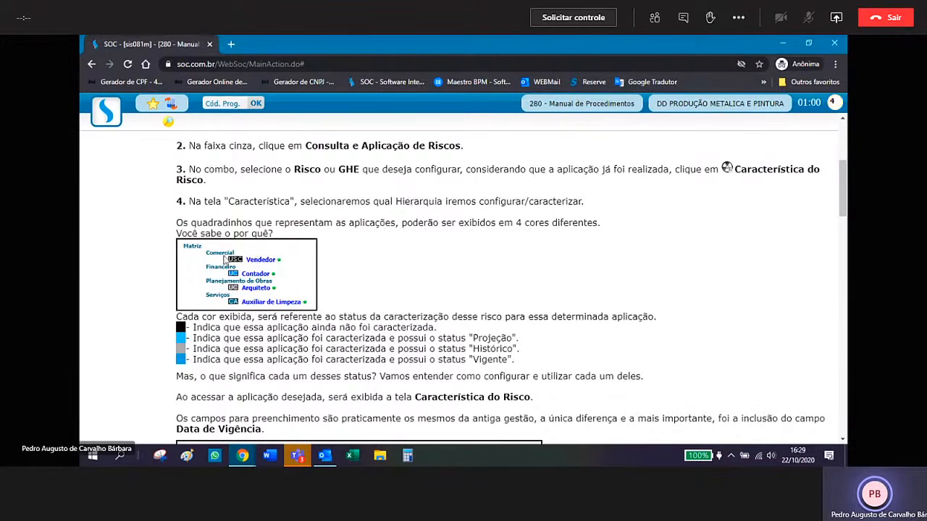
scroll(180, 331, down, 2)
scroll(179, 330, down, 1)
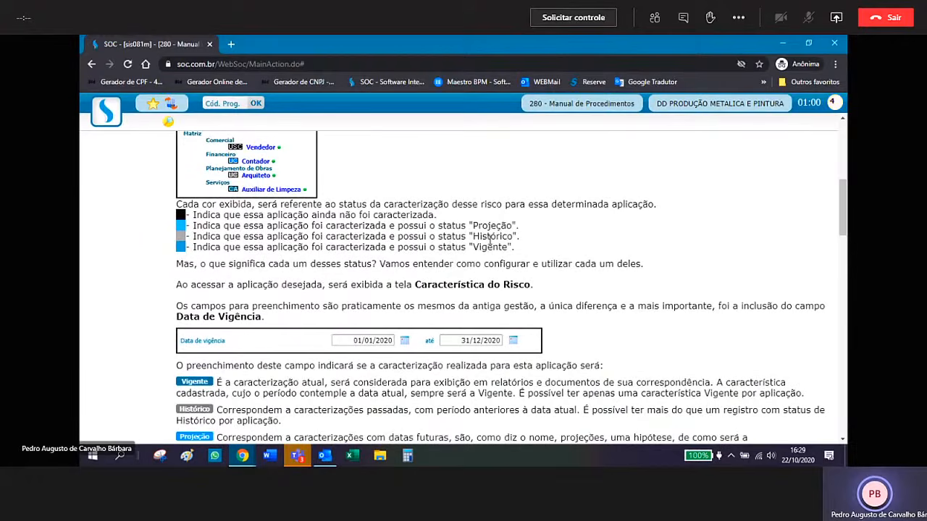
scroll(498, 245, down, 1)
scroll(499, 244, down, 2)
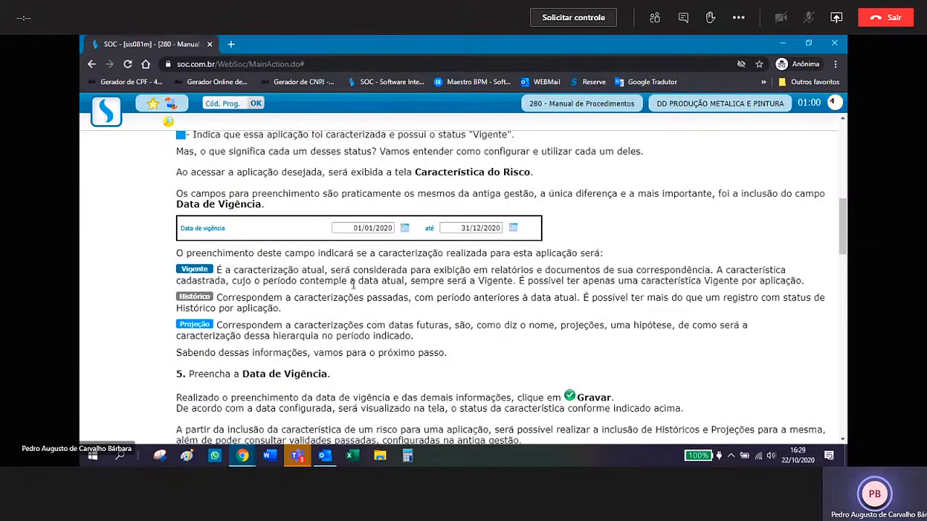
scroll(679, 387, down, 5)
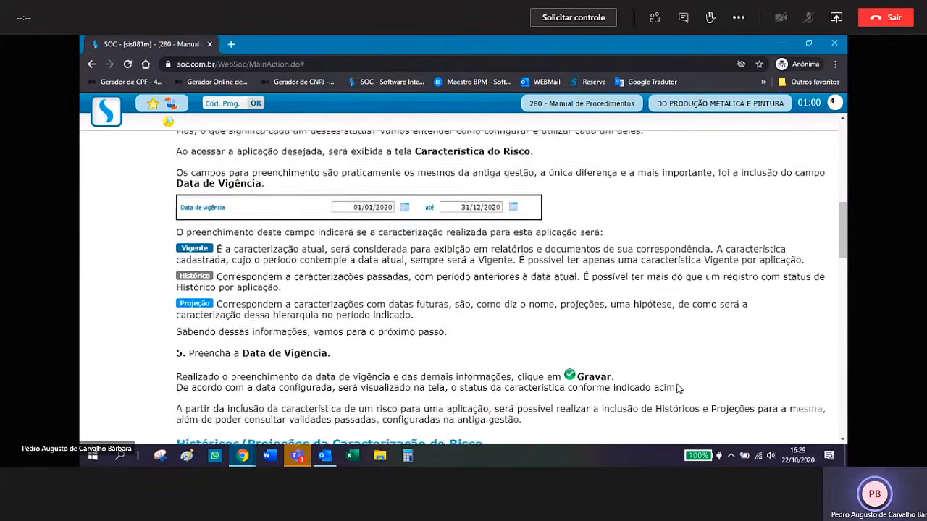
- Read through the manual article on histories and projections of the risk characteristic, including its remarks, and go back to the manual index
scroll(648, 305, down, 3)
scroll(648, 305, down, 8)
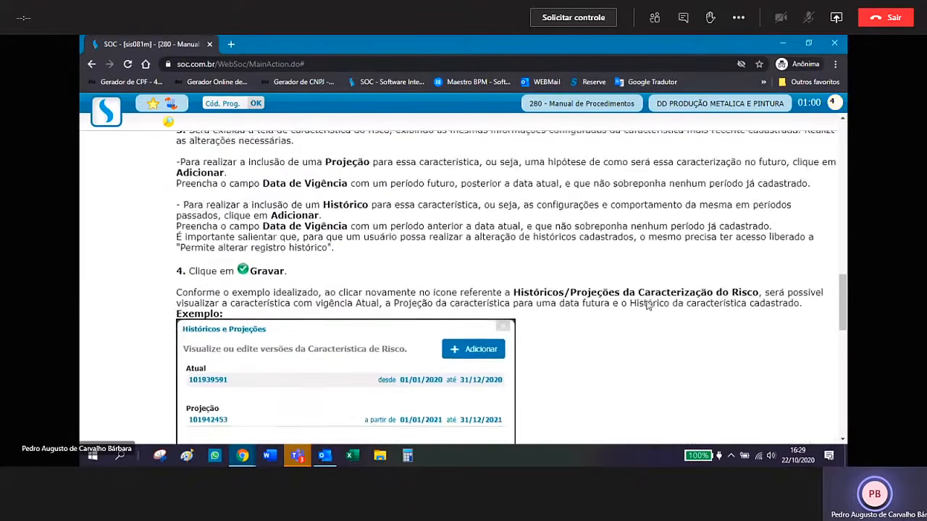
scroll(244, 328, down, 10)
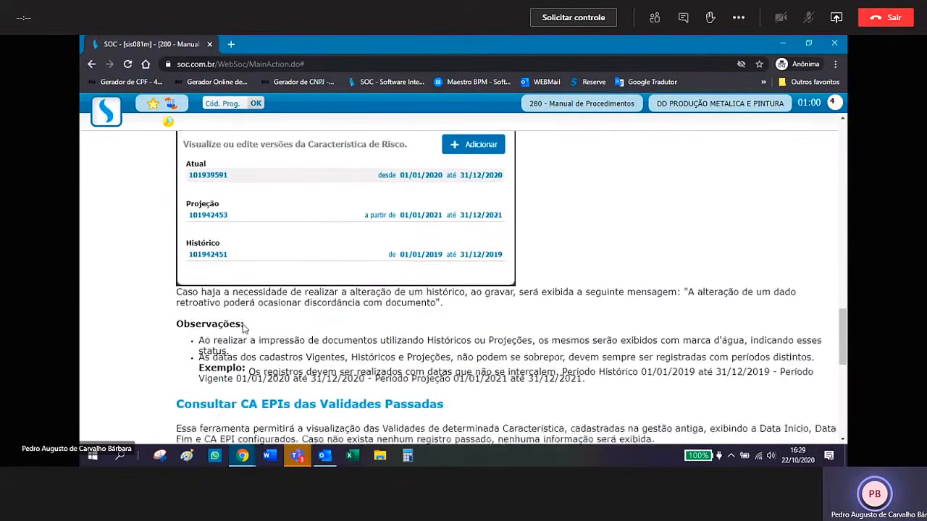
scroll(244, 328, down, 3)
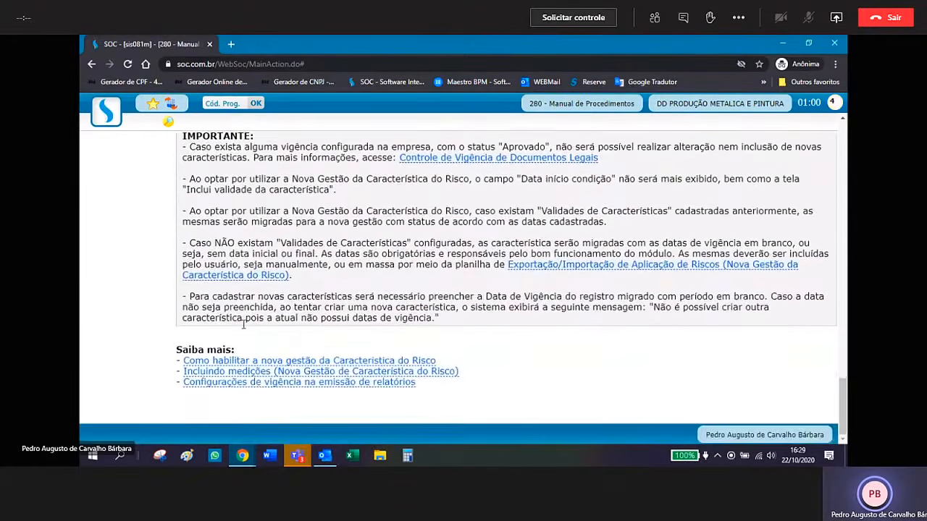
scroll(244, 328, up, 14)
scroll(244, 328, up, 12)
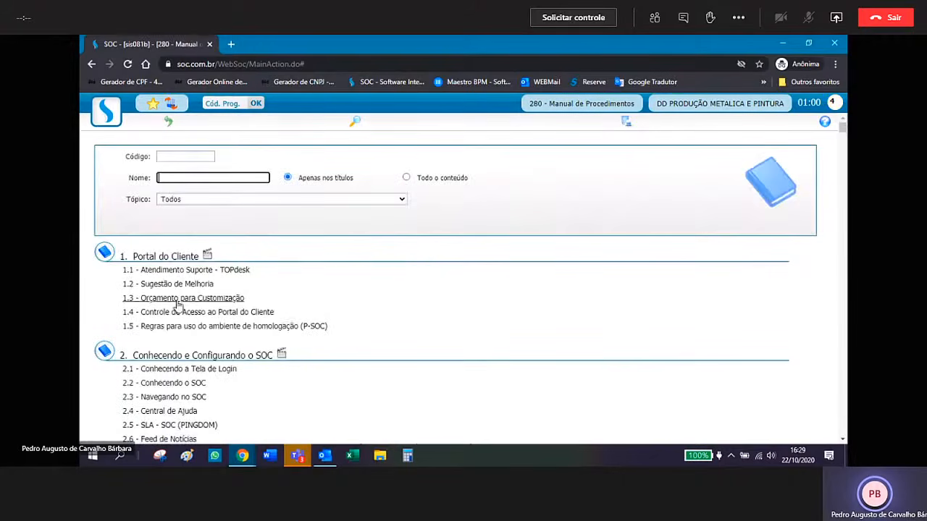
- Search the manual titles for "matri" and open the article "Como utilizar a Matriz de Avaliação de Risco"
text(matri)
key(Return)
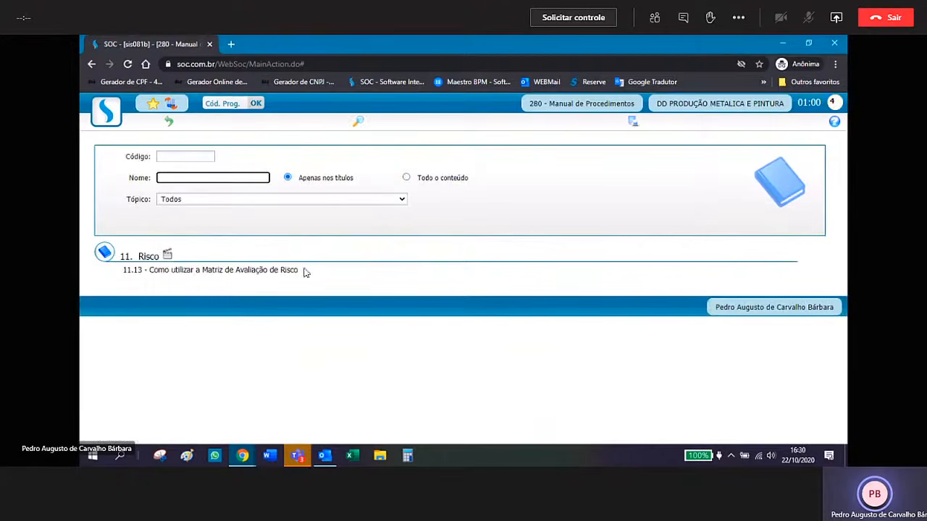
click(269, 272)
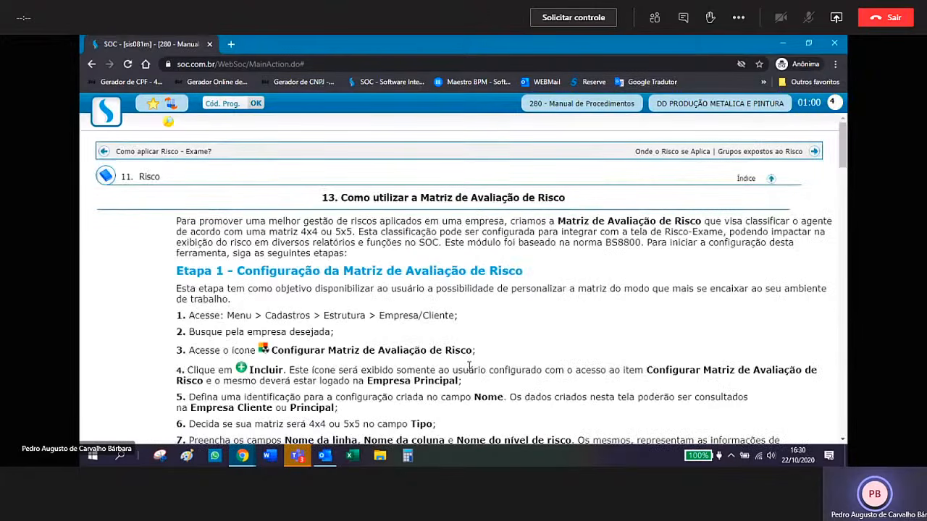
- Review the risk assessment matrix article from configuration and association to the level example, and return to the manual index
scroll(469, 366, down, 8)
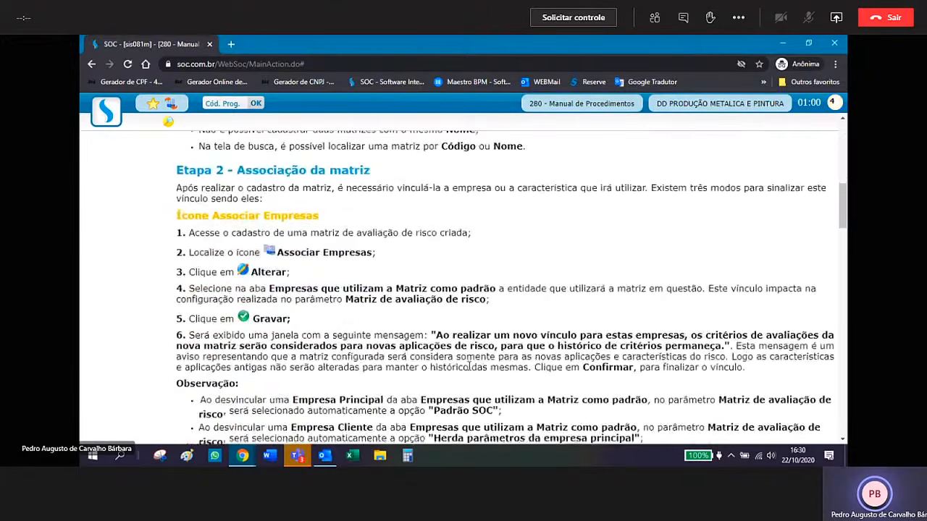
scroll(469, 366, down, 15)
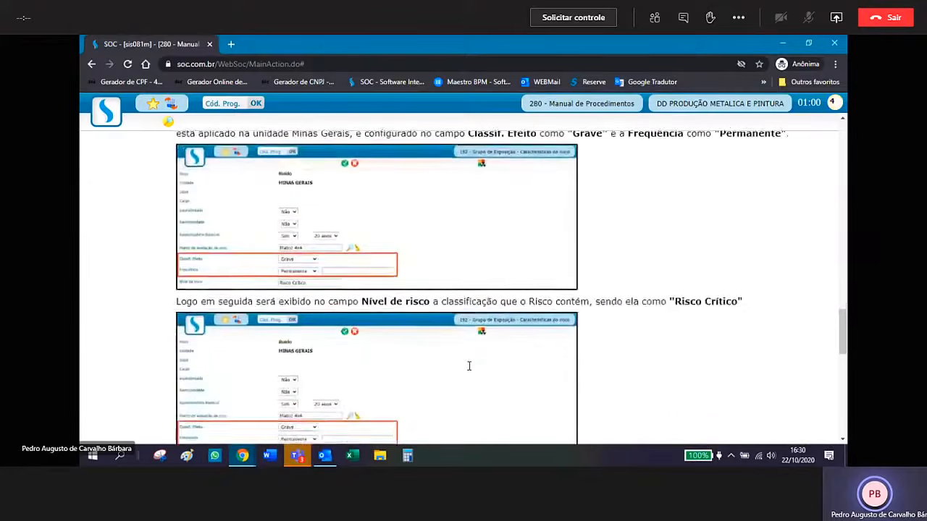
scroll(469, 366, down, 15)
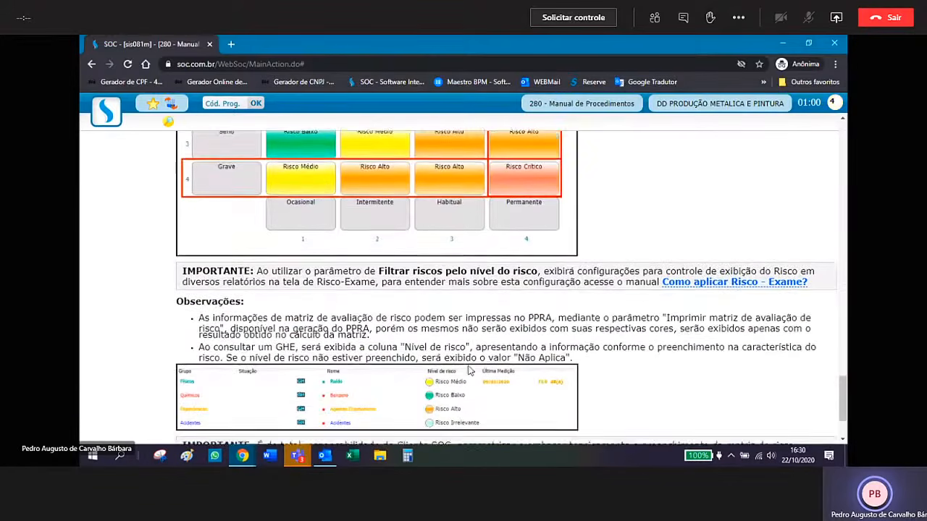
scroll(469, 371, down, 2)
click(844, 139)
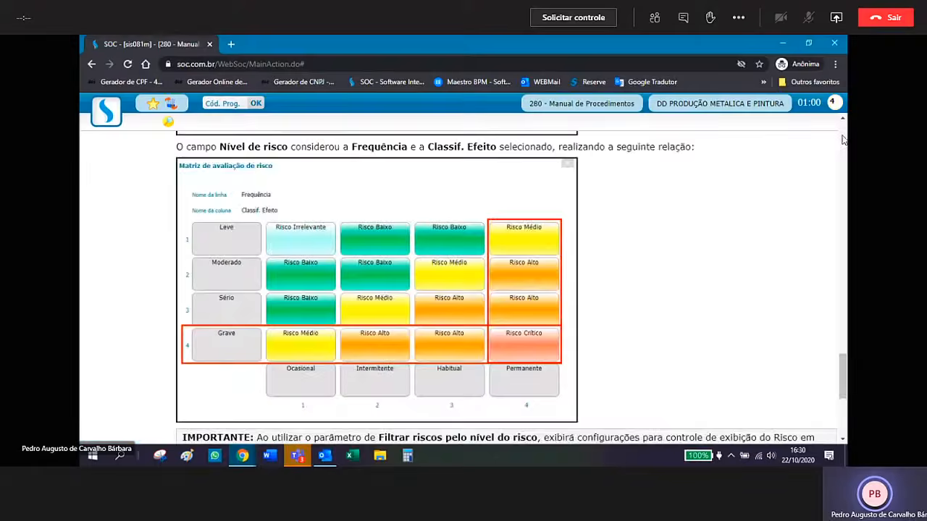
click(844, 140)
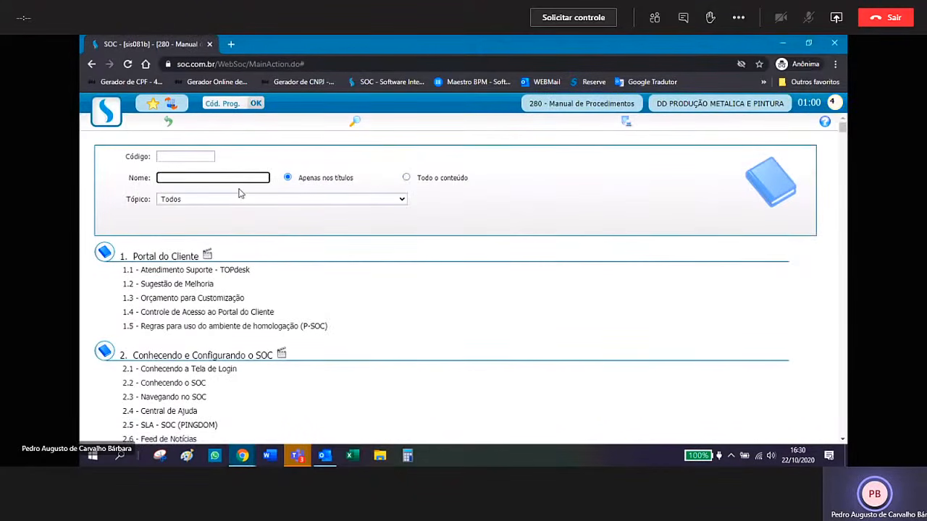
- Search the manual titles for "equipamento" and open the article "Equipamento de Medição" in the Segurança topic
text(equipma)
key(BackSpace)
key(BackSpace)
key(BackSpace)
text(pamento)
key(Return)
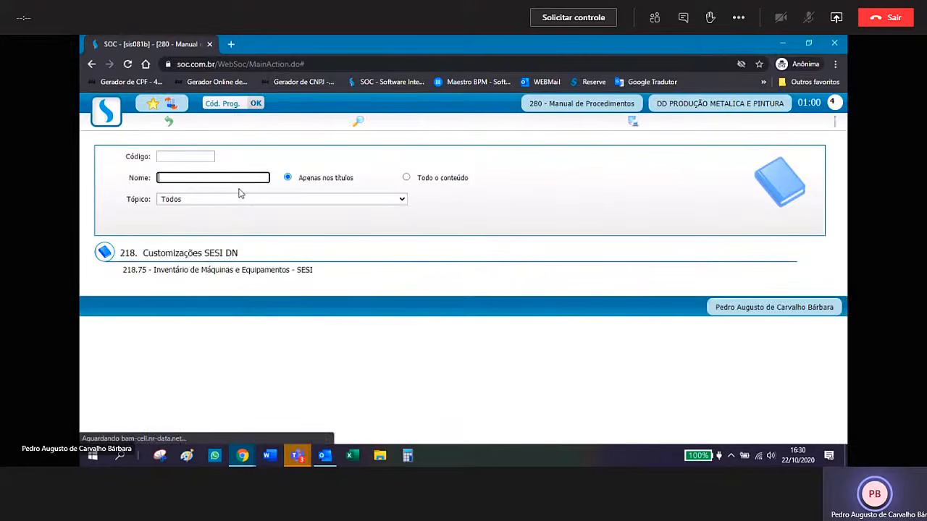
click(241, 179)
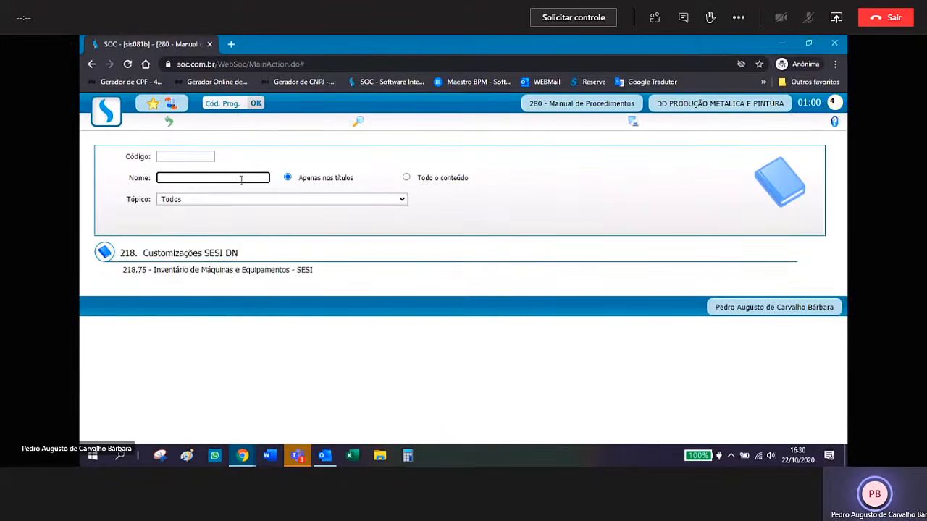
text(equipamento)
key(Return)
click(228, 271)
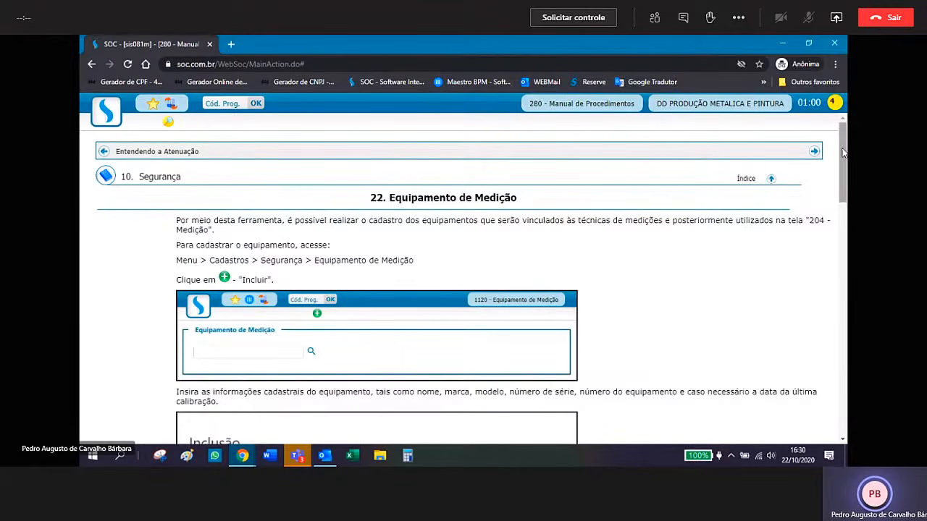
- Read the Equipamento de Medição article through to its remarks and return to the manual index
scroll(842, 152, down, 2)
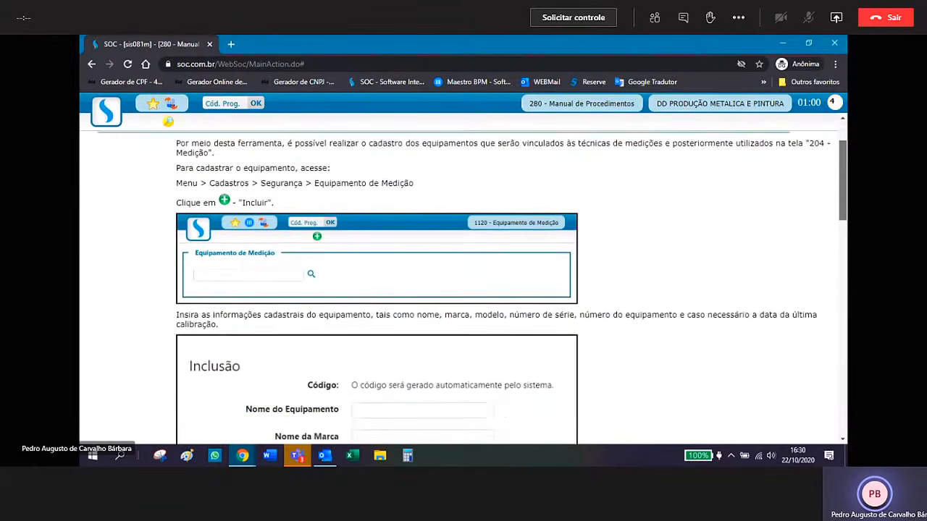
scroll(472, 284, down, 7)
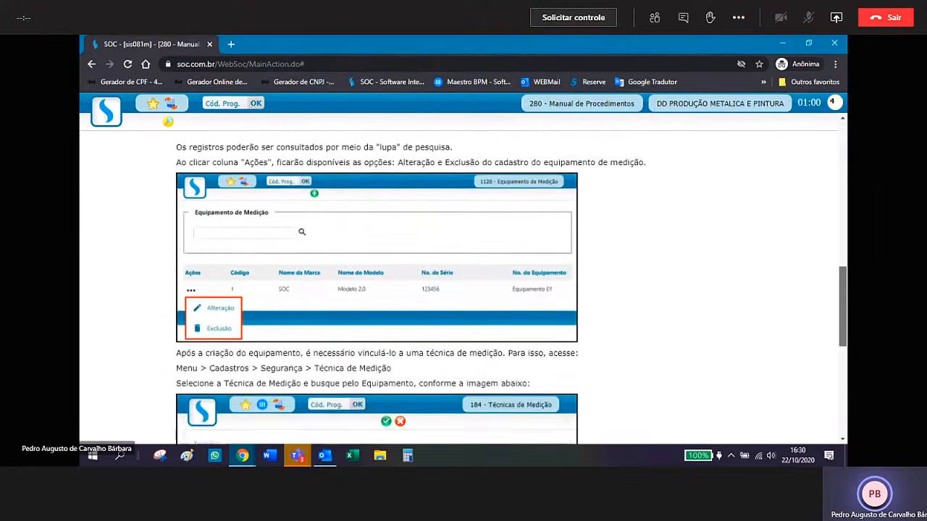
scroll(472, 283, down, 6)
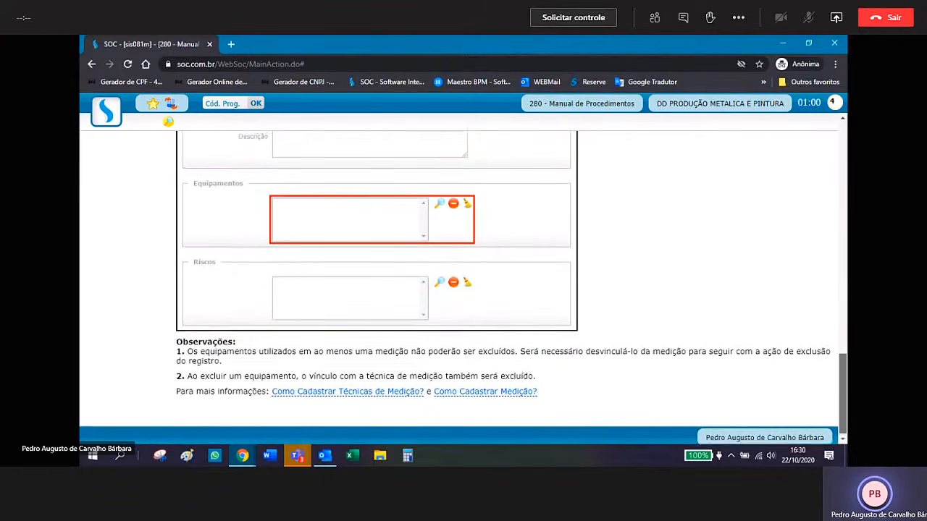
scroll(472, 284, up, 15)
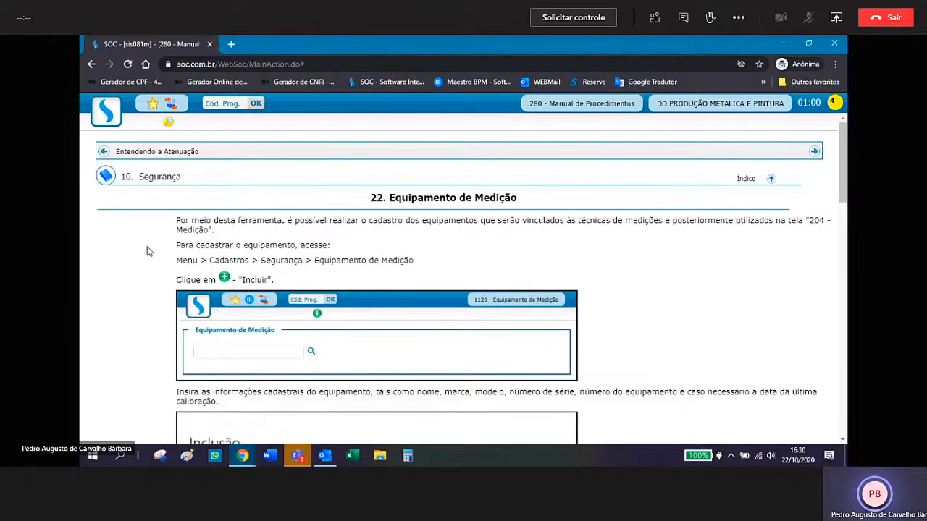
click(168, 124)
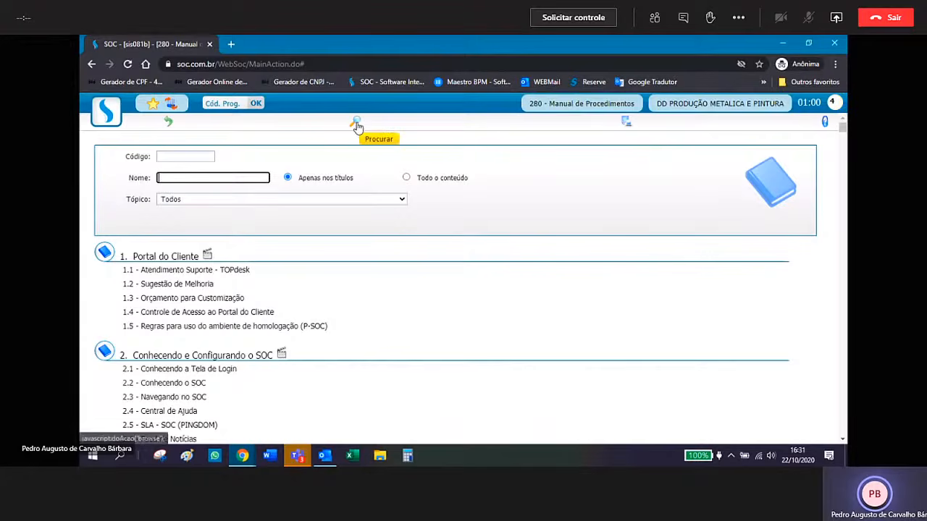
- Leave the manual and open the Equipamento de Medição register among the safety records
click(173, 107)
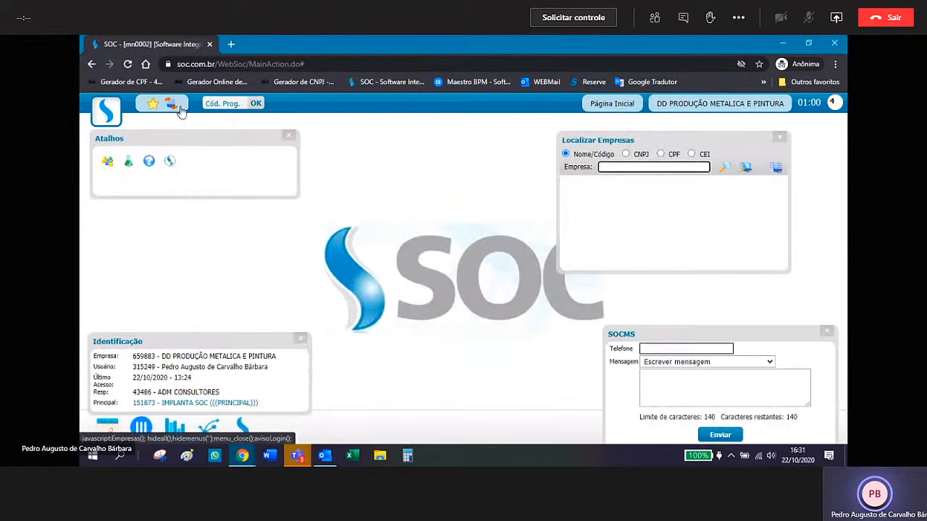
click(107, 112)
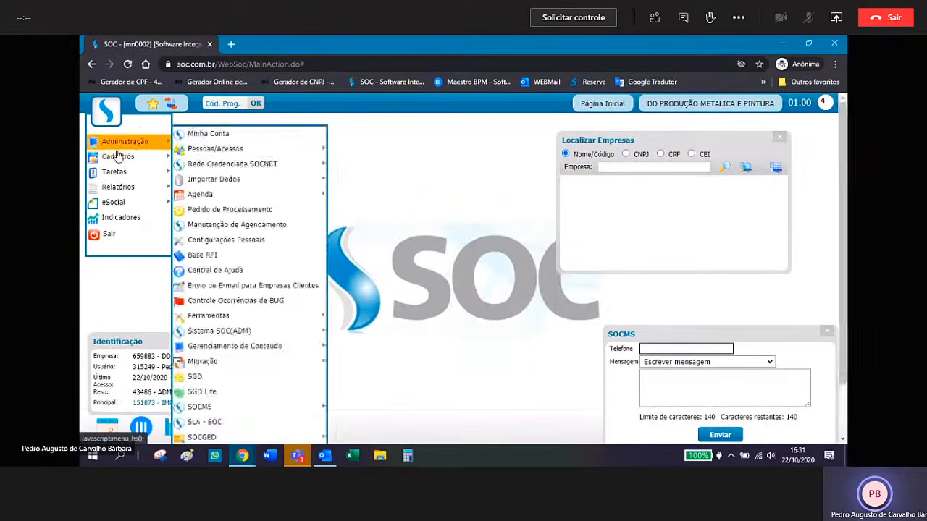
mouse_move(118, 160)
mouse_move(222, 184)
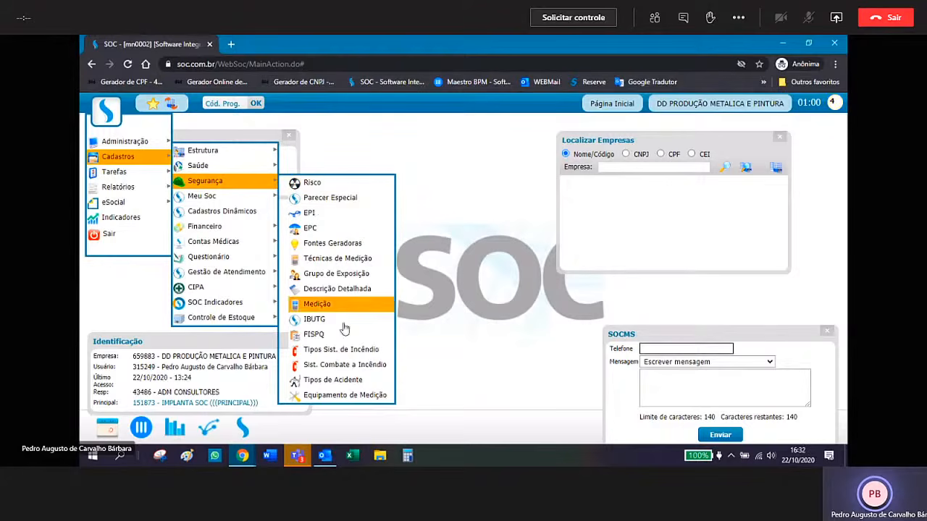
click(375, 402)
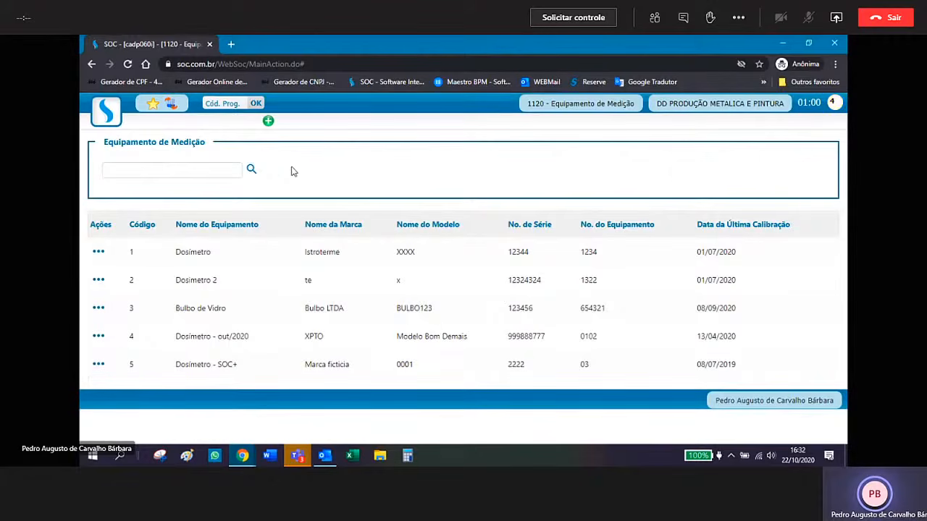
- Start a new measuring equipment record named "Dosímetro 2 - SOC+" and try to save it with only the name filled in
click(268, 123)
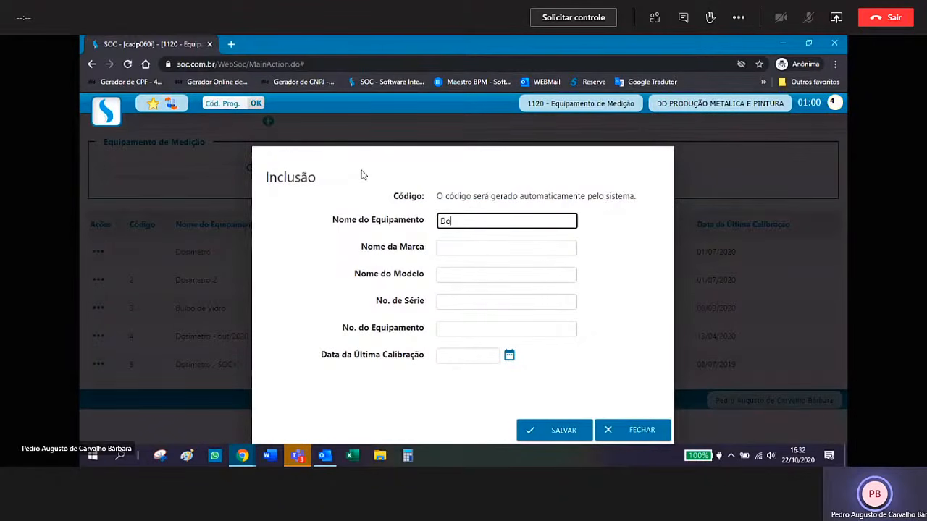
text(Dosimetro 2 - SOC+)
click(547, 432)
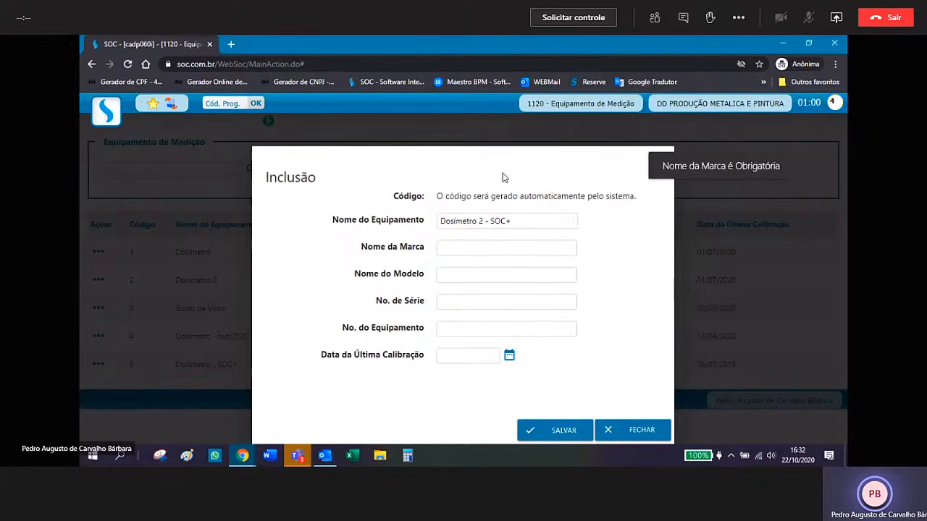
- Fill in the equipment's brand as "Marca", model as "Modelo", serial number as 007 and equipment number as 0003
click(496, 250)
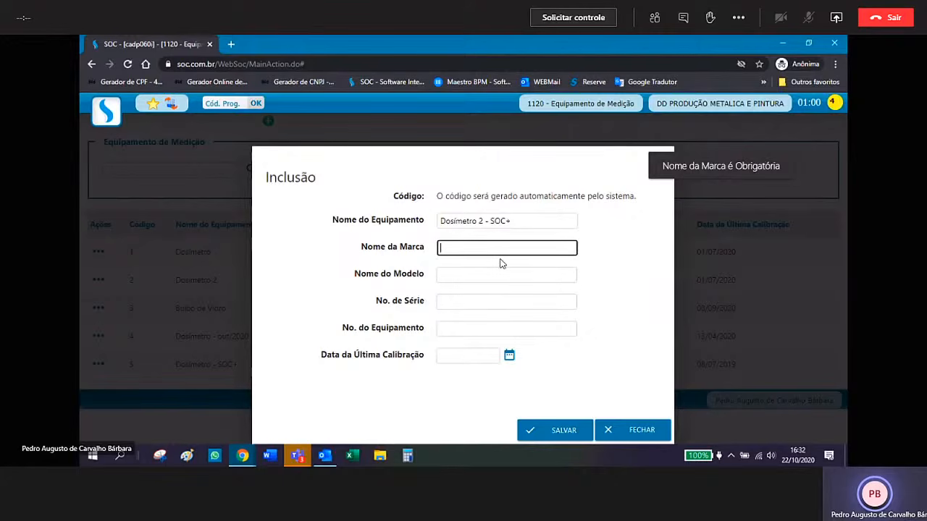
text(Marca)
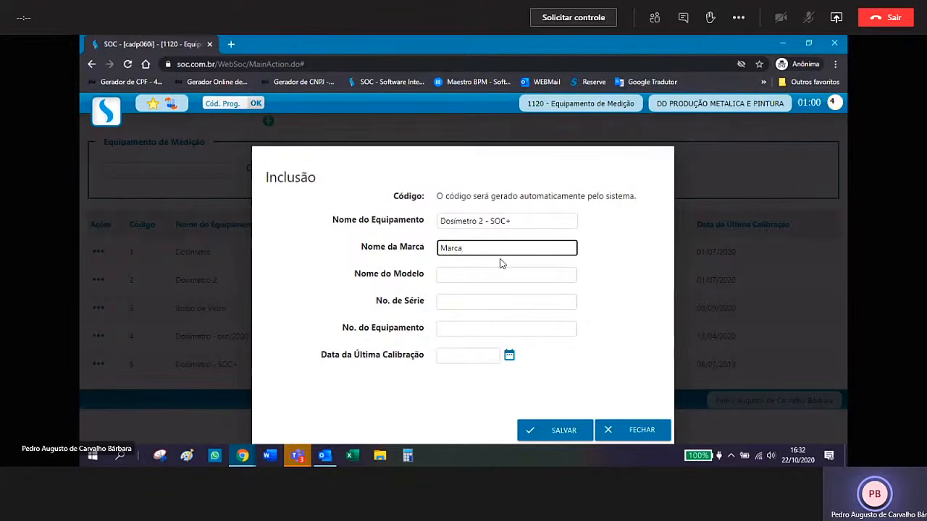
key(Tab)
text(Model)
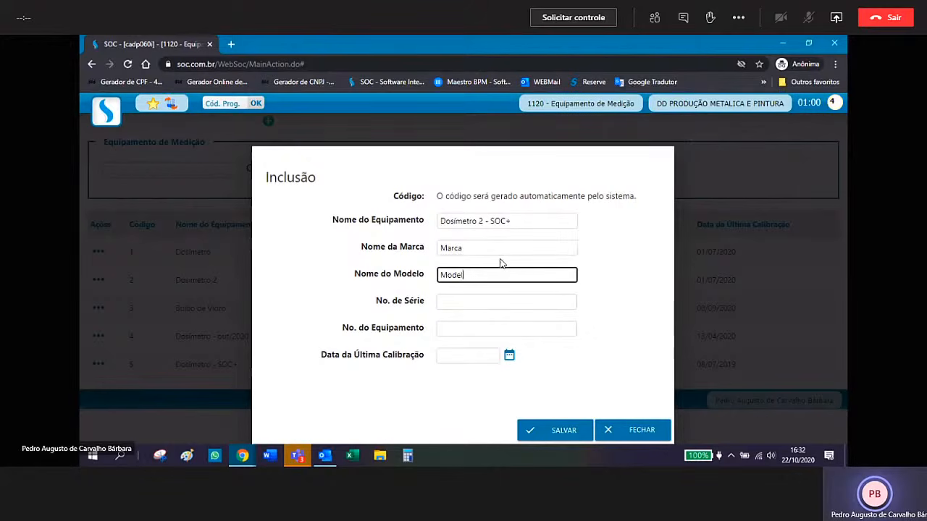
text(o)
click(494, 302)
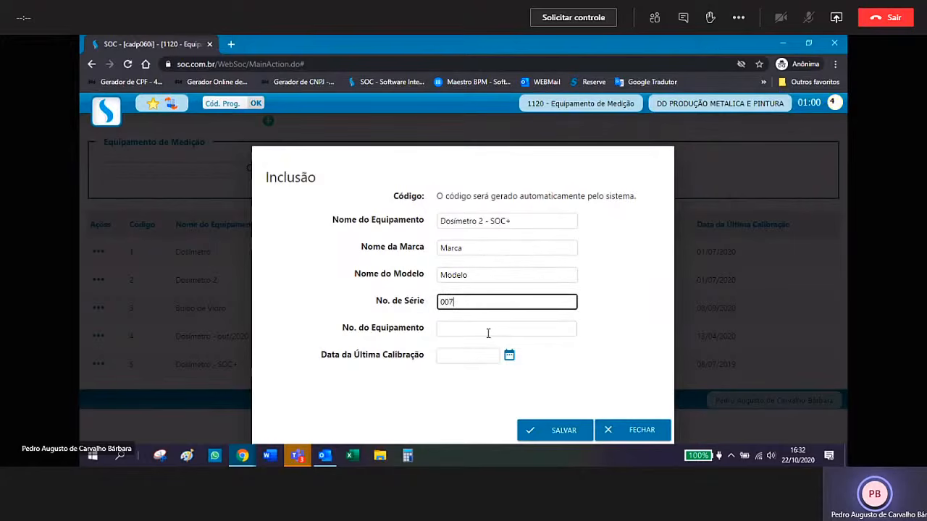
click(488, 334)
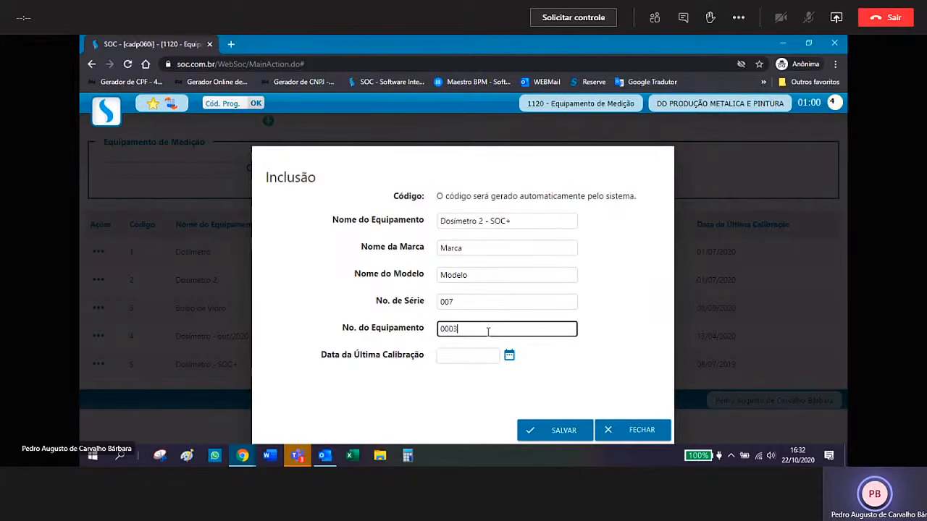
- Set the equipment's last calibration date to 03/08/2020 and save the record
click(510, 357)
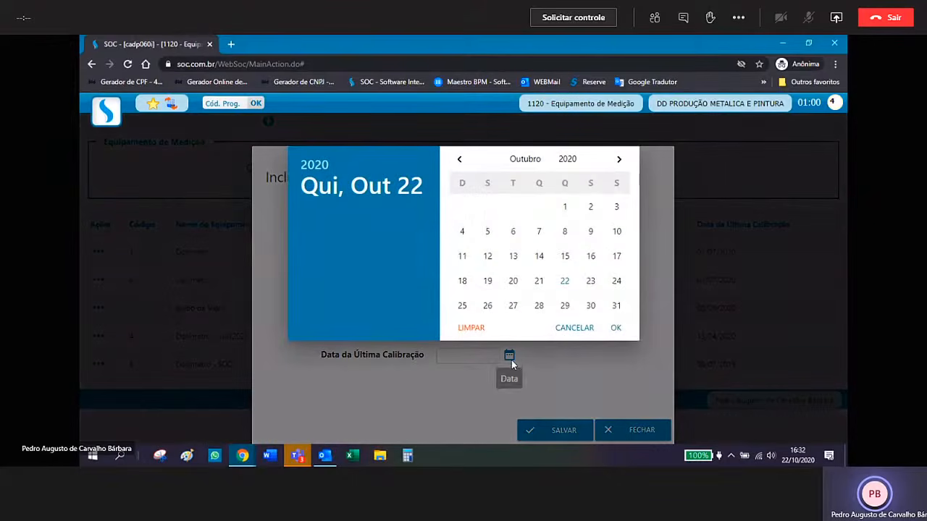
click(460, 160)
click(460, 159)
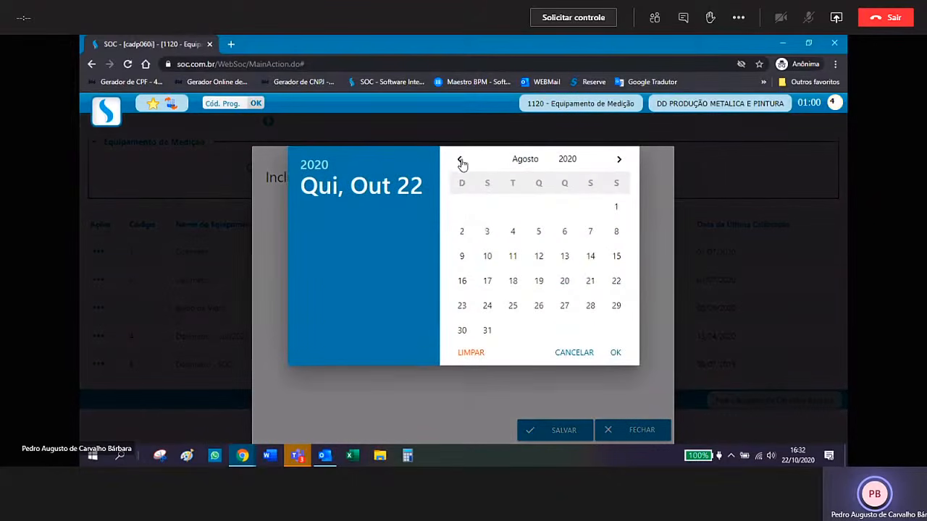
click(486, 231)
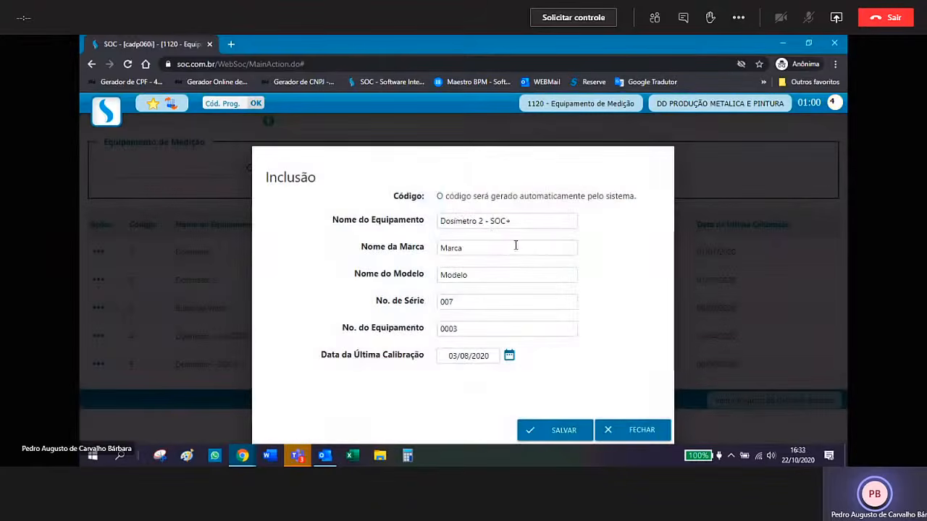
click(562, 431)
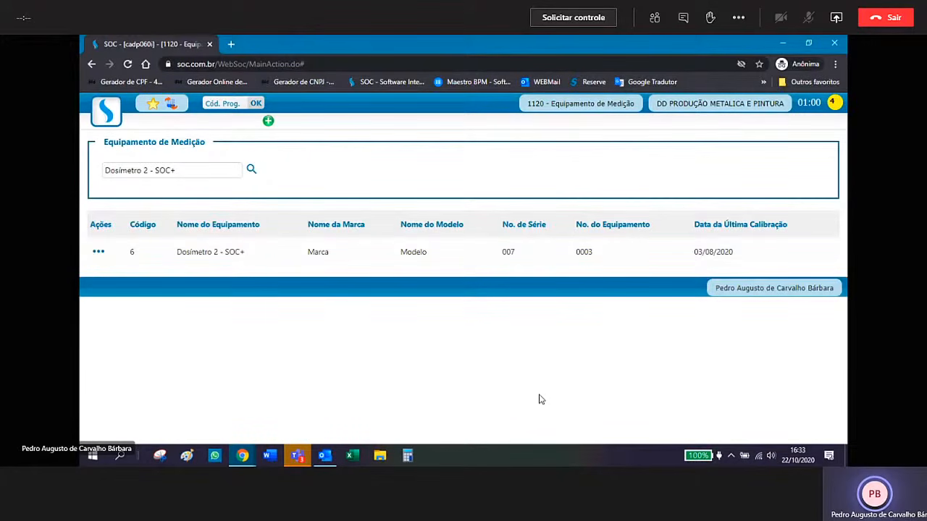
- Clear the name filter to list all measuring equipment and check the actions available for Dosímetro 2 - SOC+
drag(187, 170, 105, 171)
key(BackSpace)
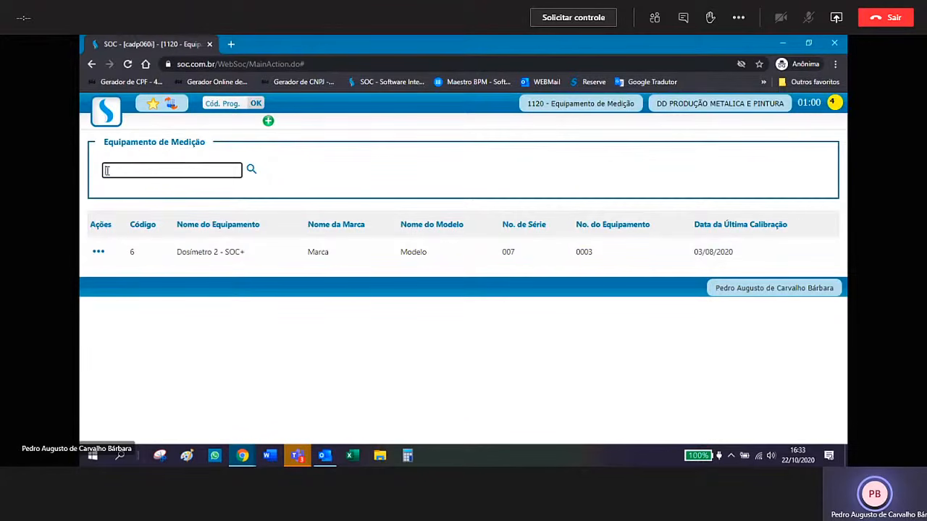
click(251, 171)
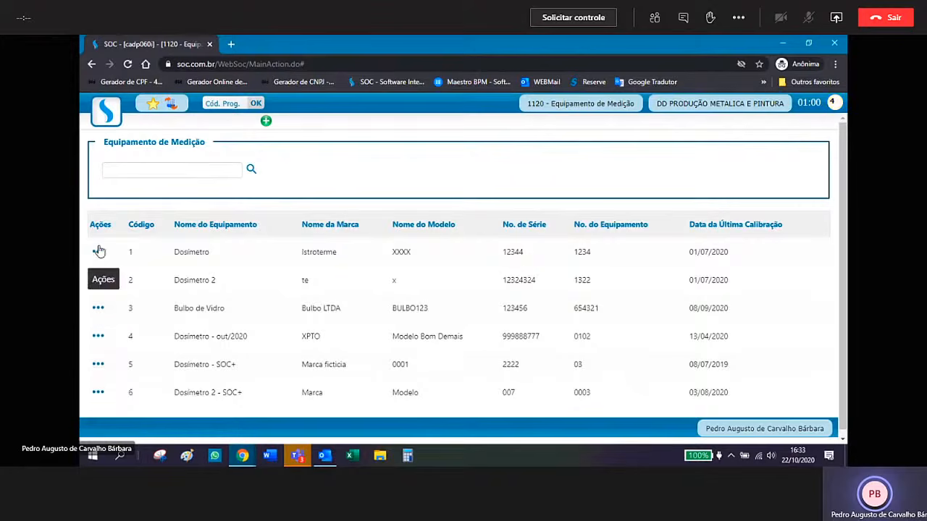
click(98, 395)
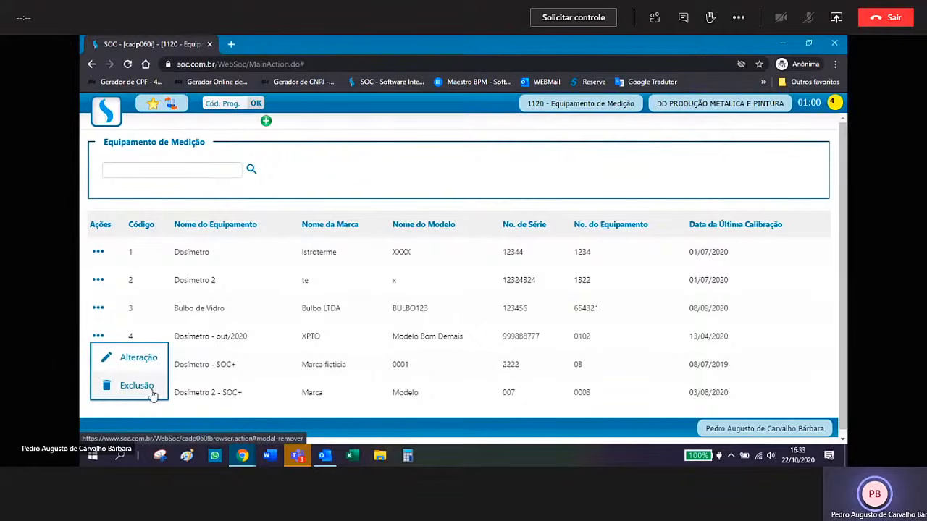
click(332, 170)
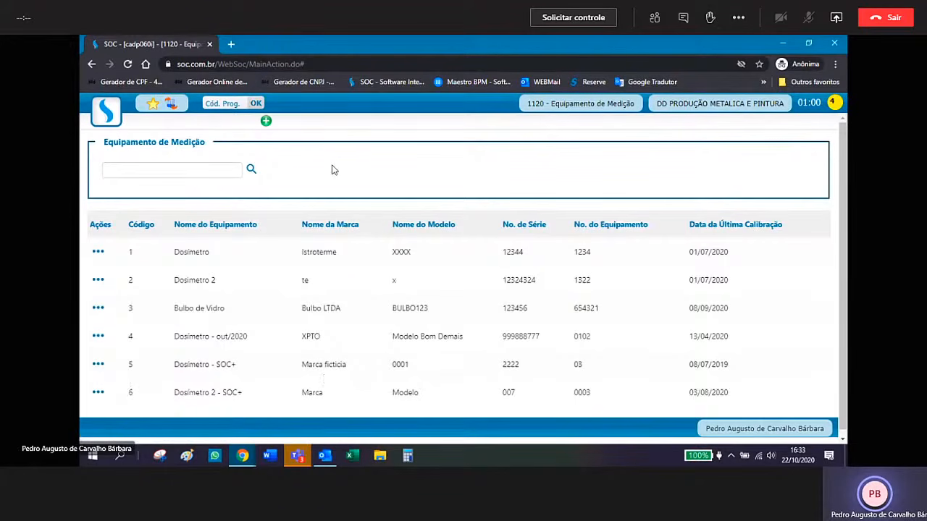
- Open the Técnicas de Medição register among the safety records, list all techniques and open DOSIMETRIA, code 18
click(108, 114)
mouse_move(120, 157)
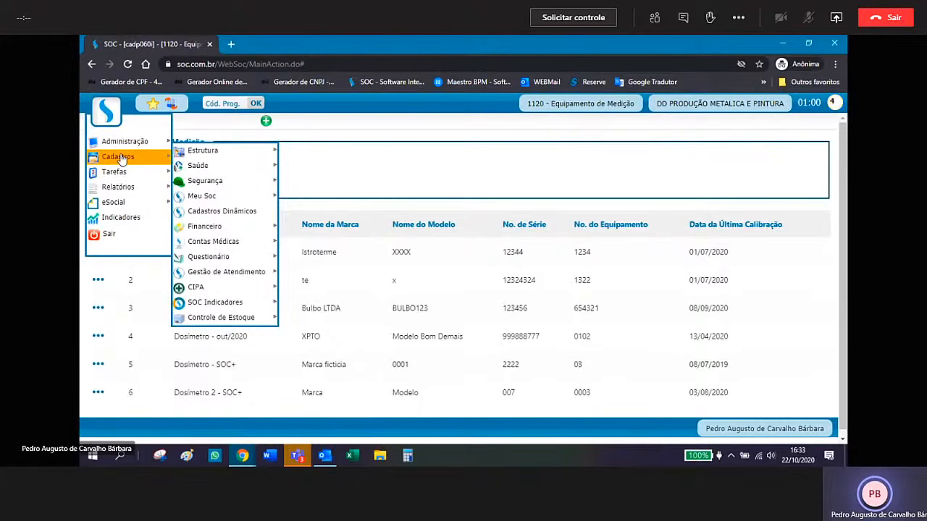
mouse_move(198, 167)
mouse_move(230, 183)
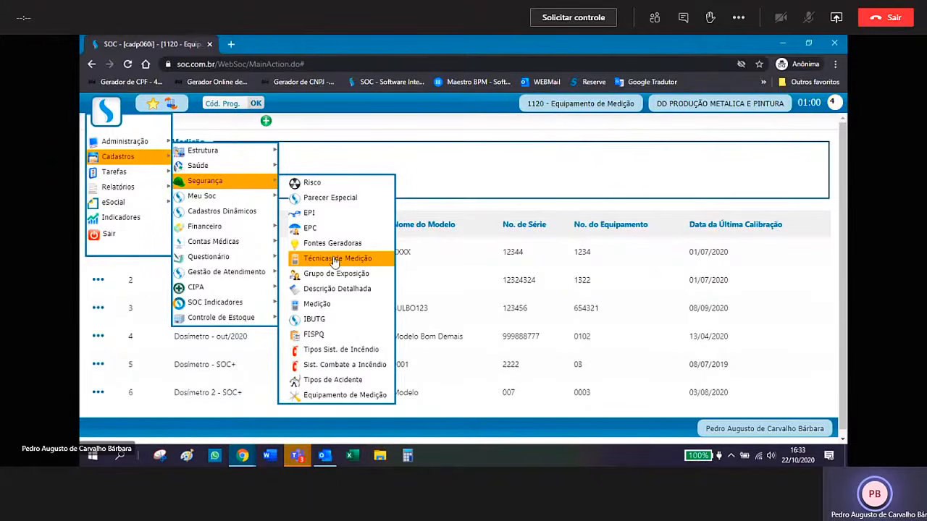
click(378, 259)
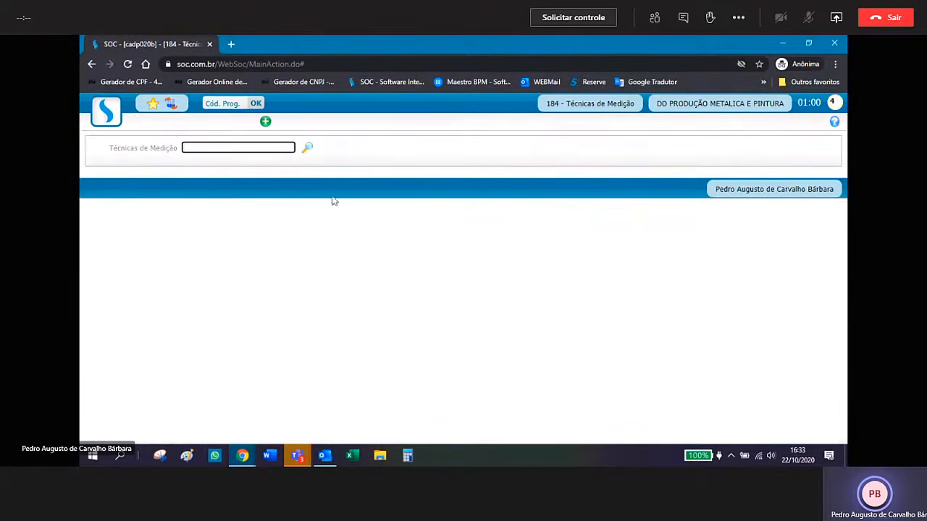
click(307, 148)
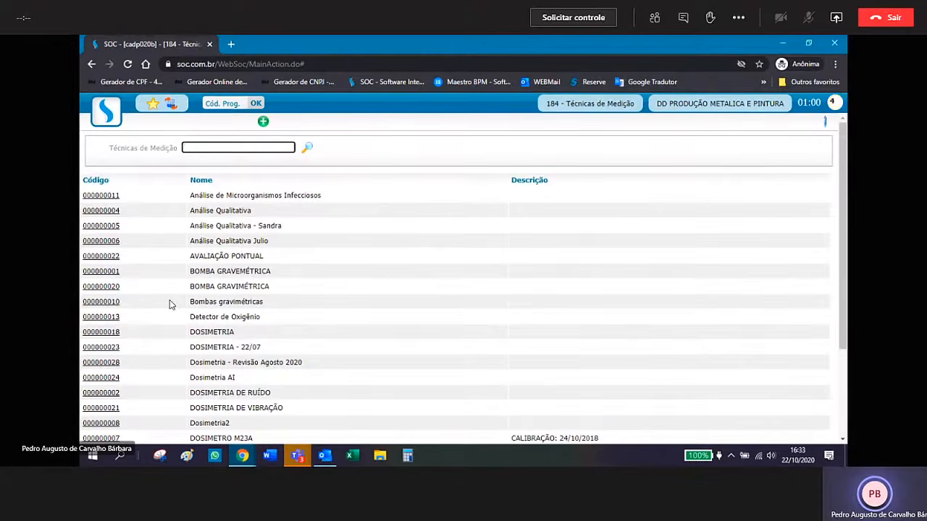
click(112, 333)
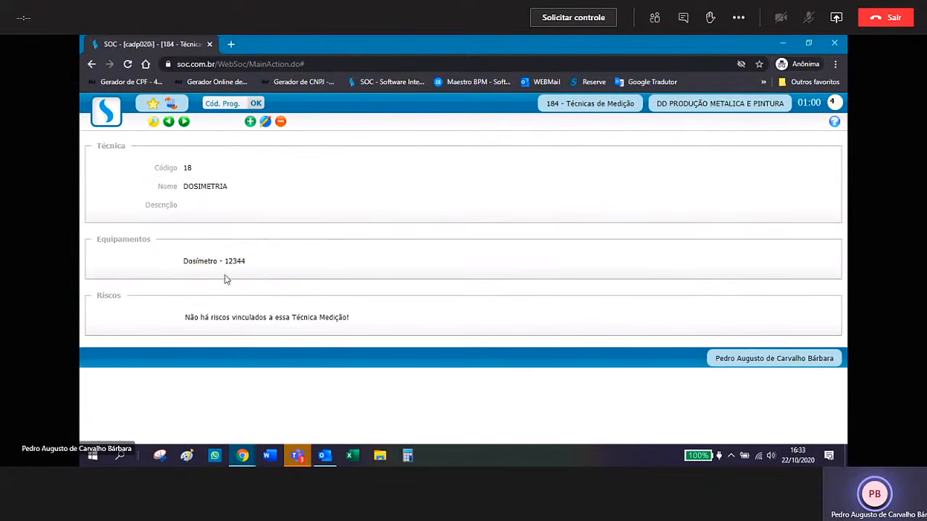
- Add the equipment Dosímetro 2 - SOC+ to the DOSIMETRIA measuring technique and save the record
click(265, 123)
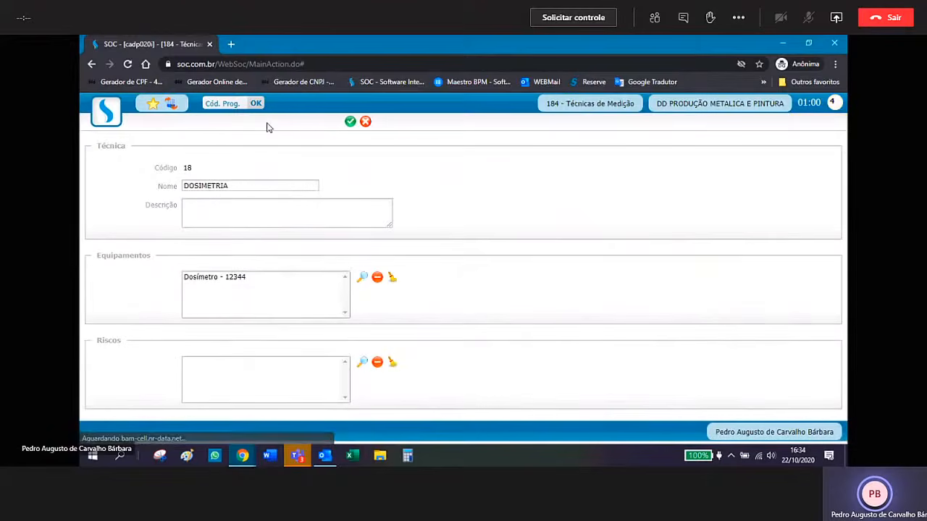
click(364, 281)
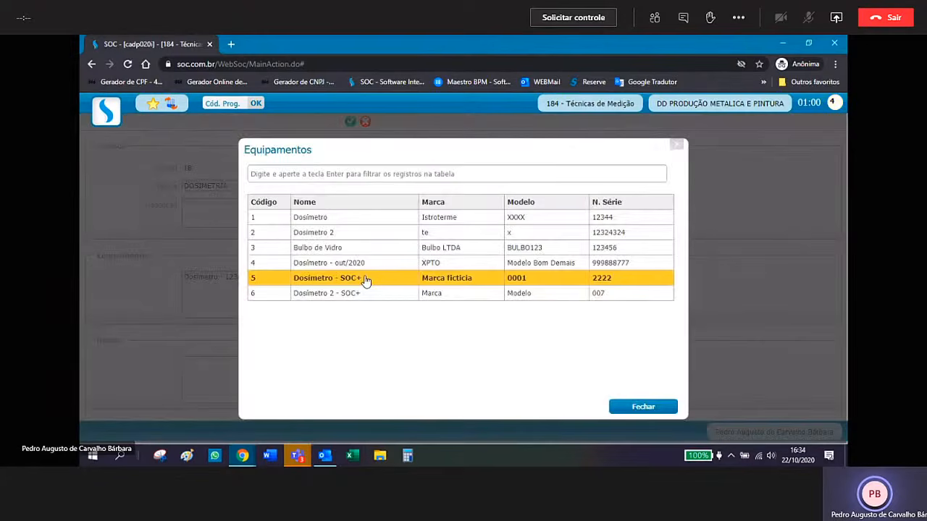
click(356, 296)
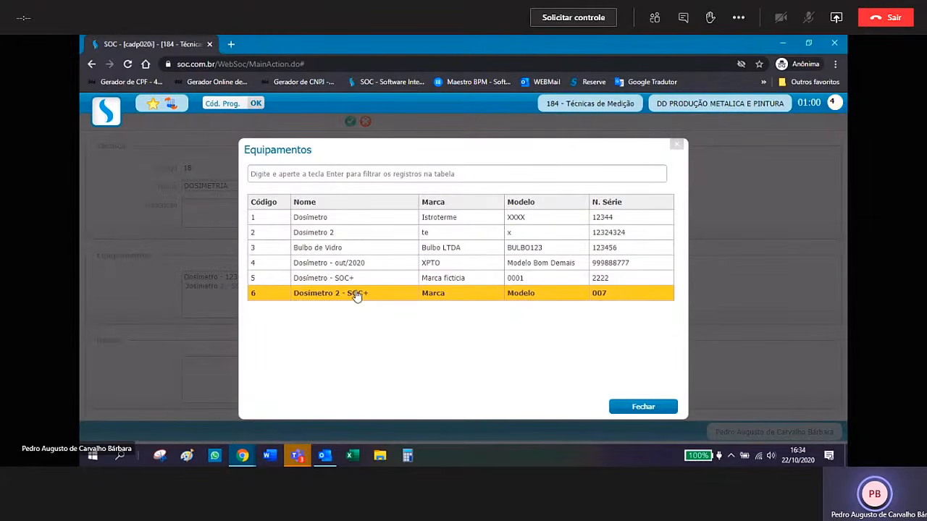
click(644, 408)
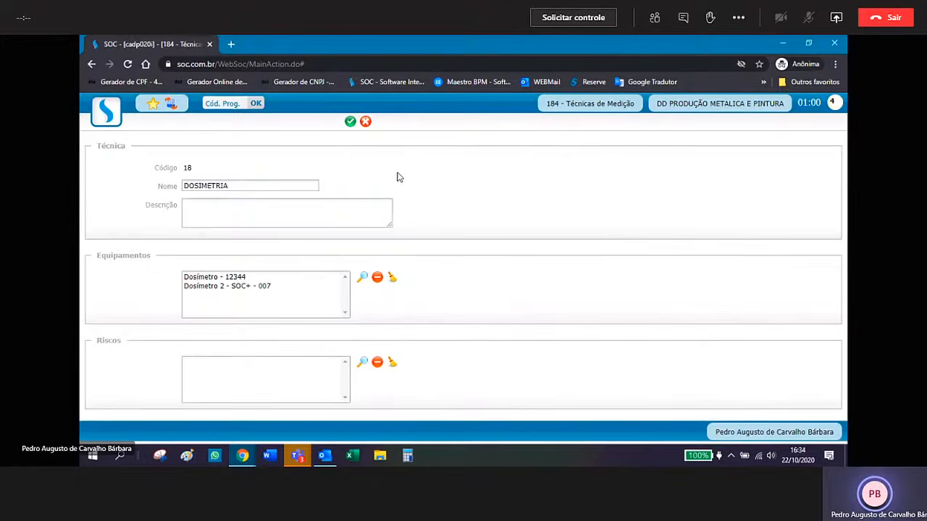
click(350, 122)
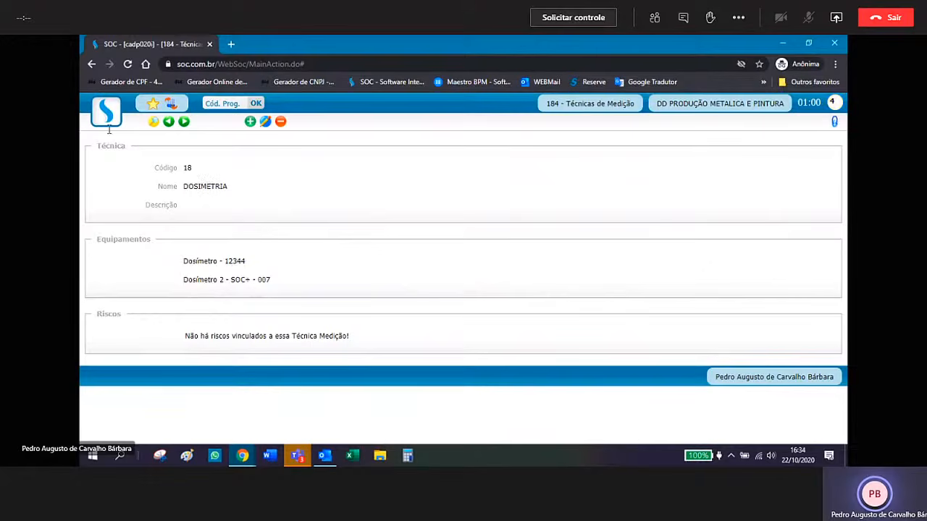
- Switch to the principal company, IMPLANTA SOC, and open its own record in the Empresa/Cliente register
click(174, 107)
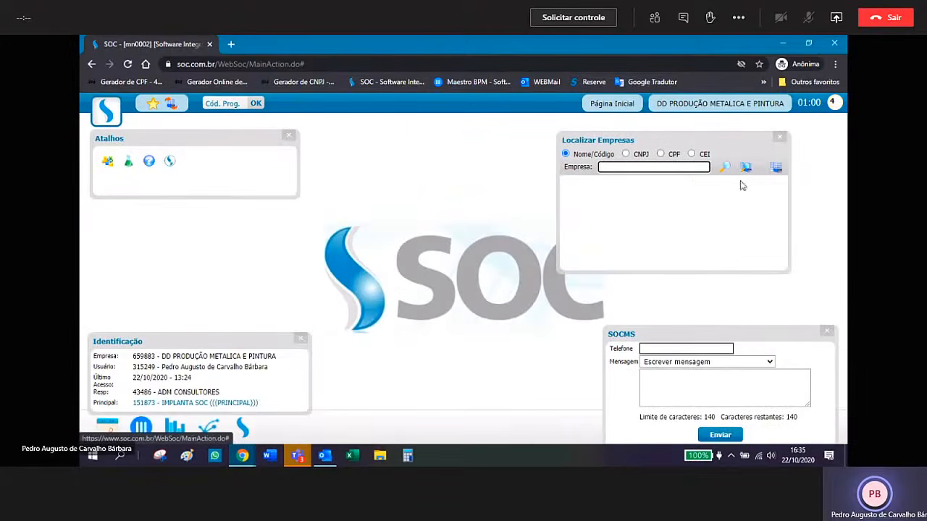
click(776, 169)
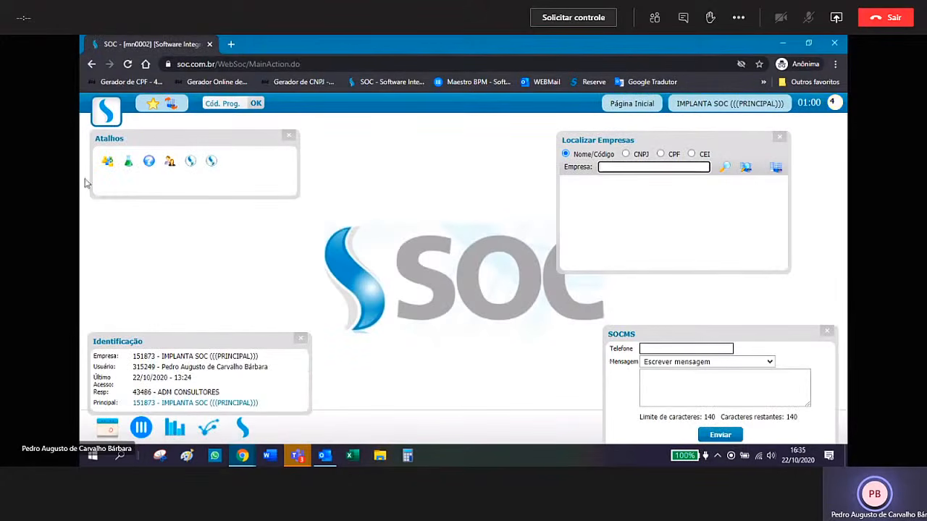
click(107, 109)
mouse_move(116, 157)
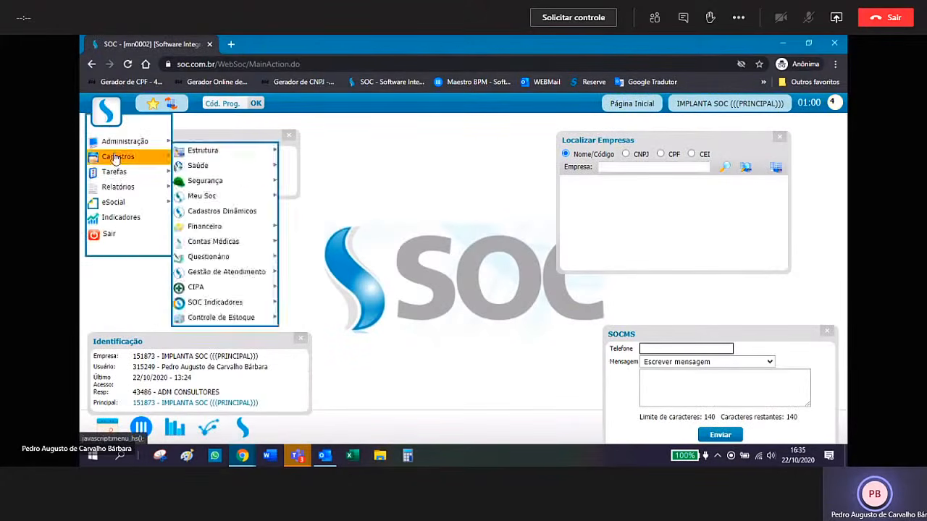
mouse_move(204, 150)
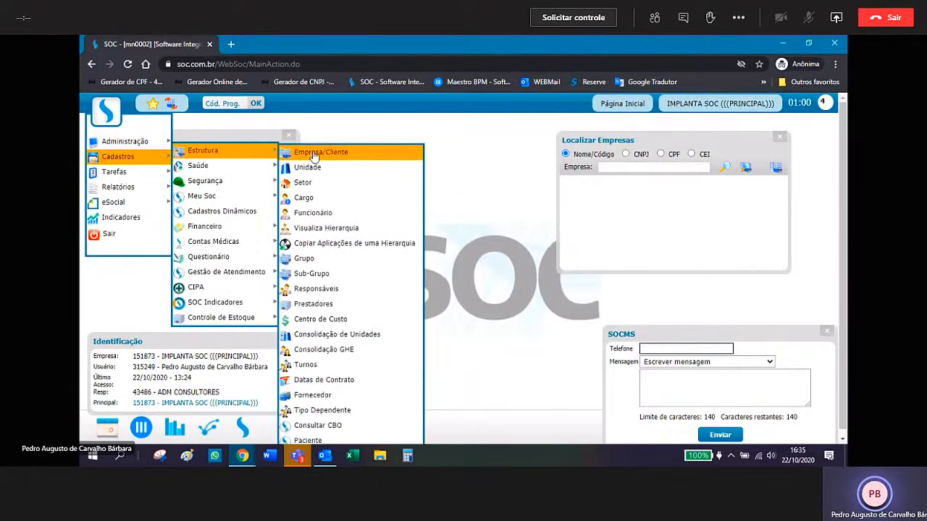
click(364, 158)
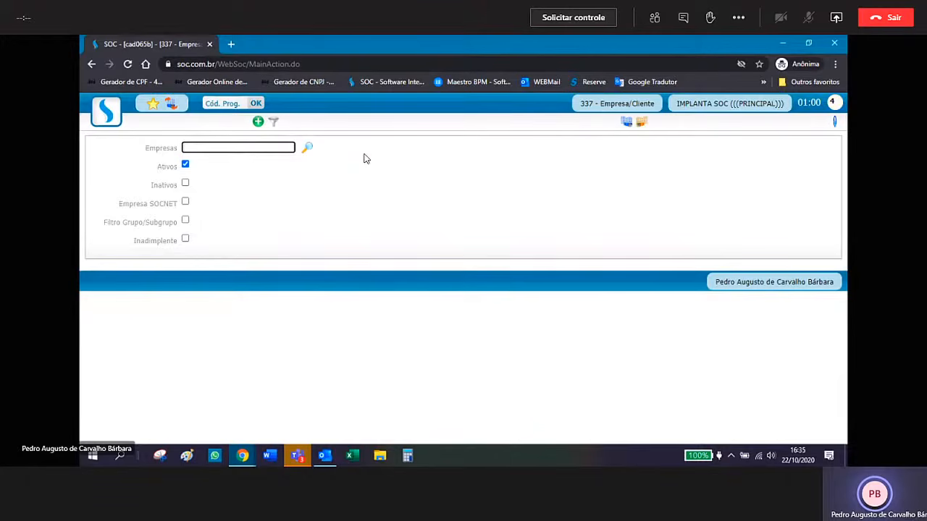
click(627, 124)
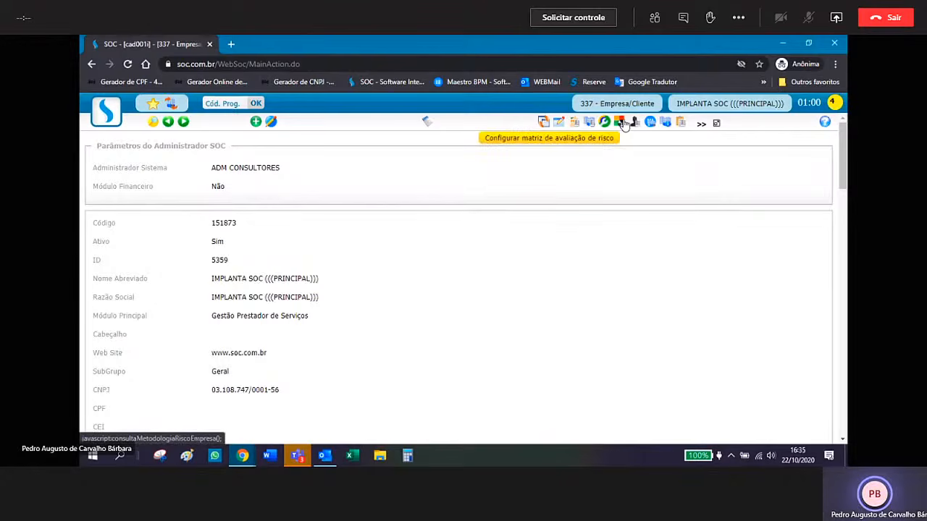
- Open the company's risk assessment matrix configuration, list the existing matrices and start a new one
click(622, 122)
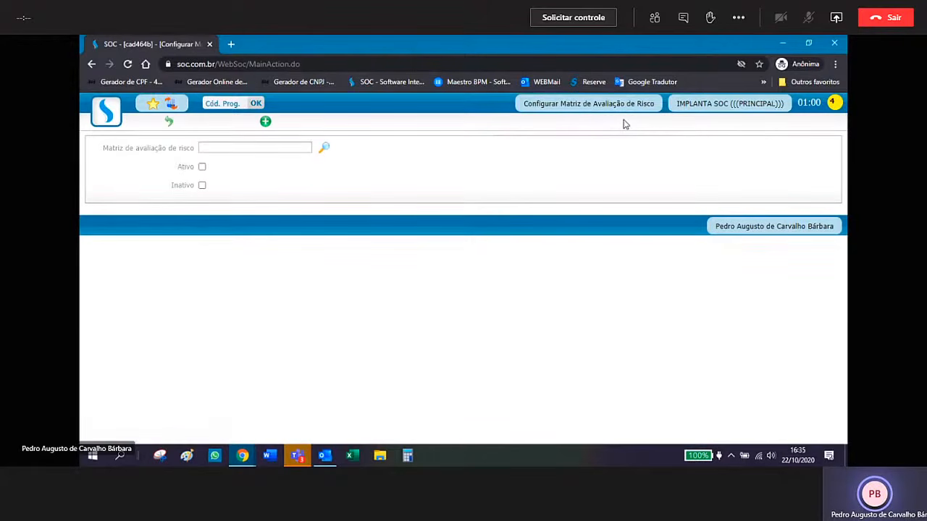
click(326, 149)
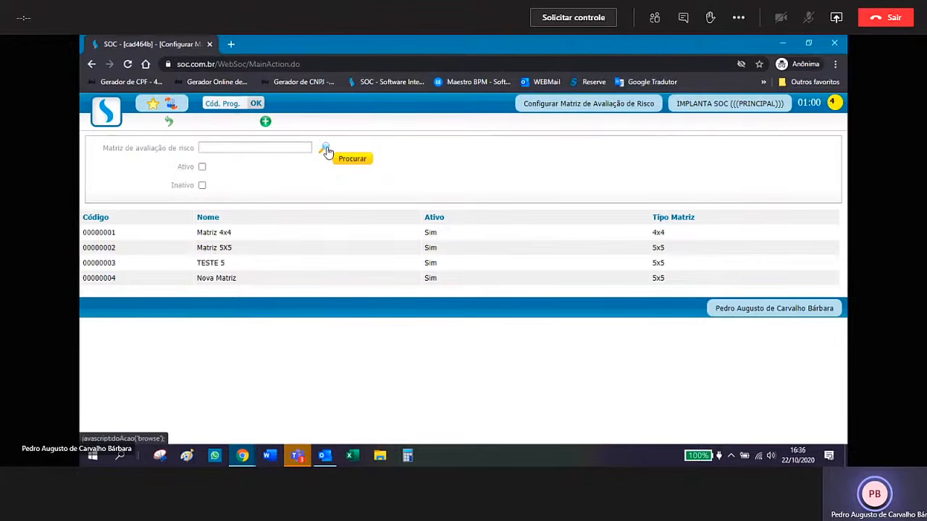
click(266, 122)
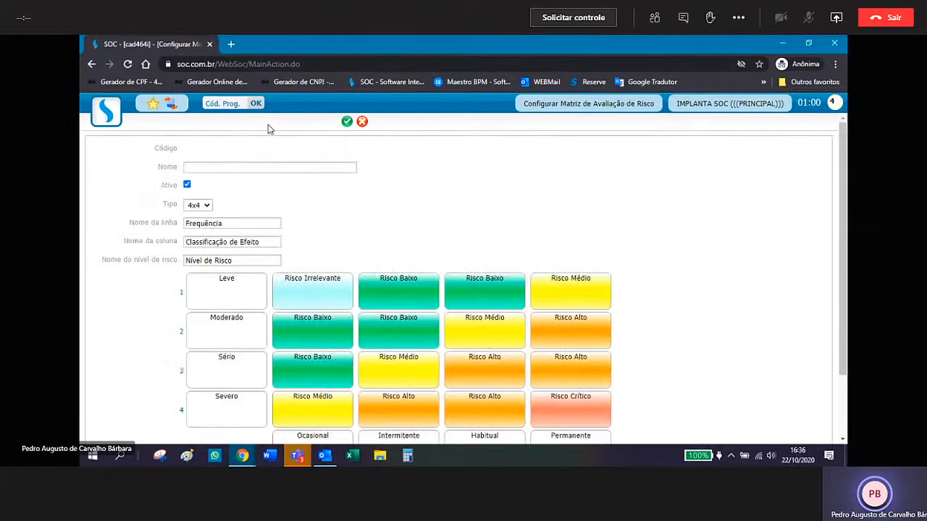
- Compare the 4x4 and 5x5 layouts of the new risk matrix and set its type to 5x5
click(206, 206)
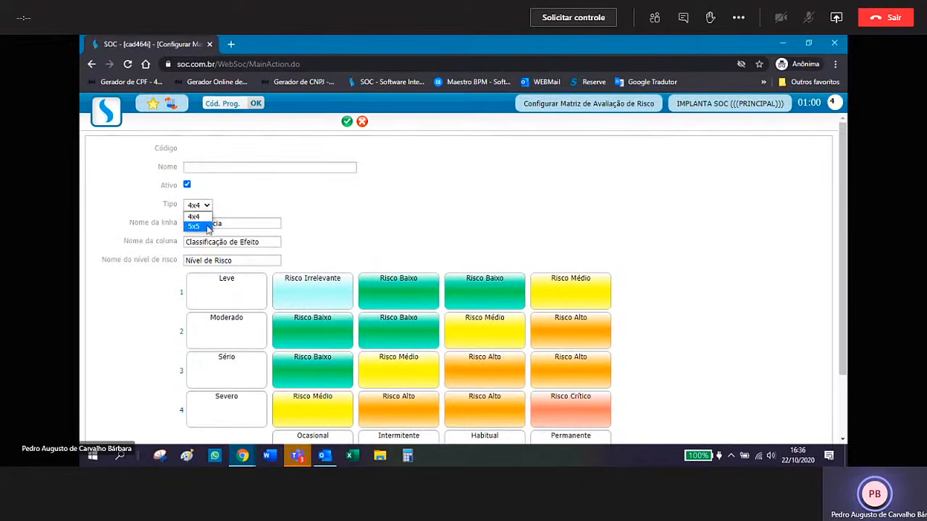
click(208, 227)
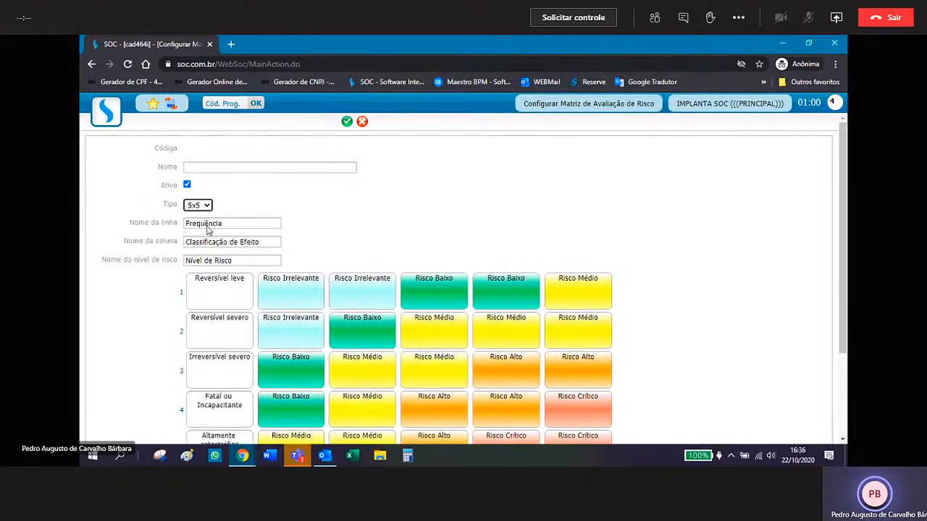
click(210, 209)
scroll(292, 207, down, 1)
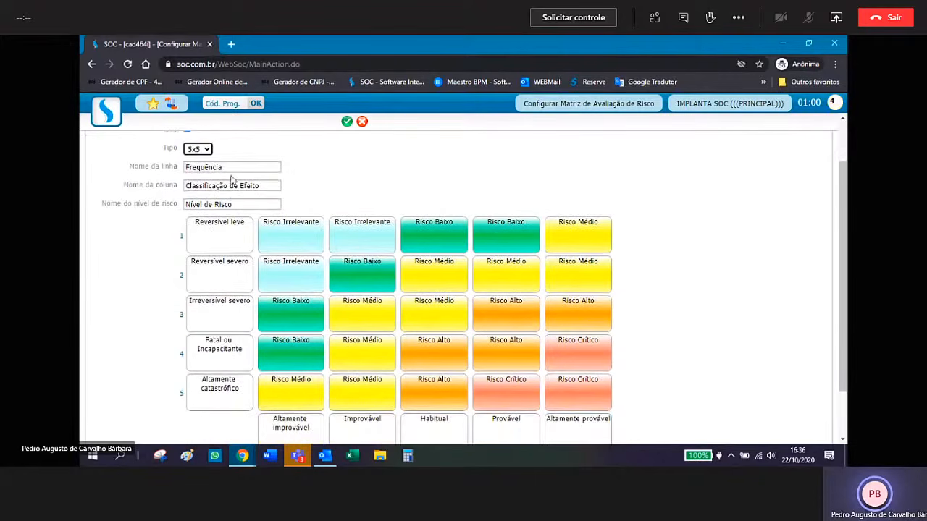
click(207, 149)
click(208, 159)
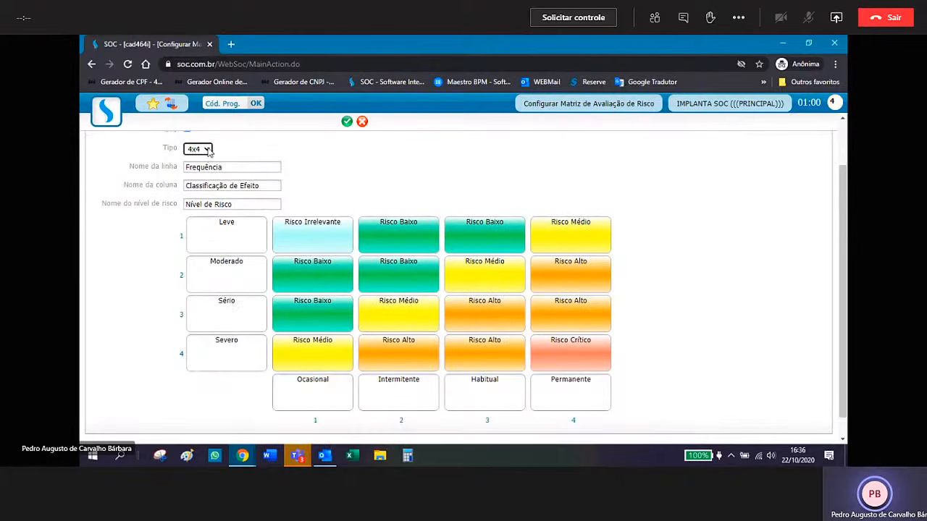
click(208, 150)
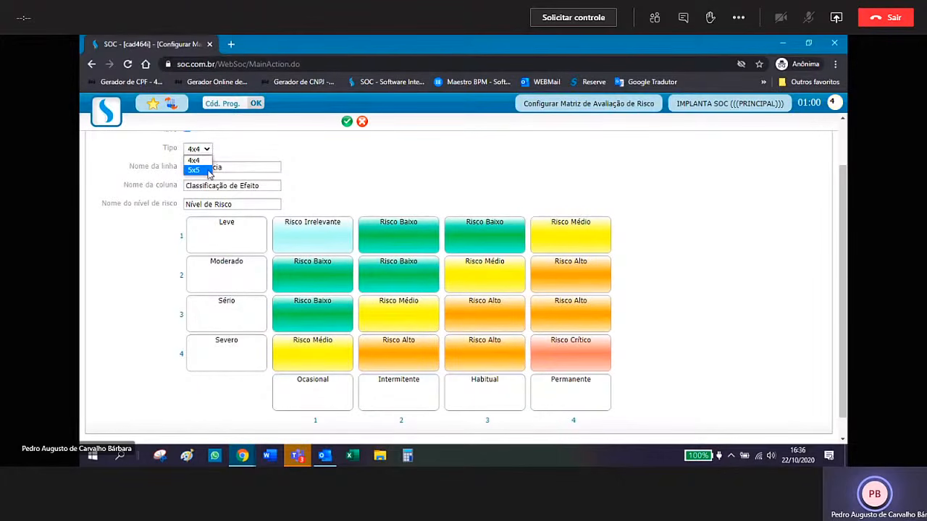
click(208, 171)
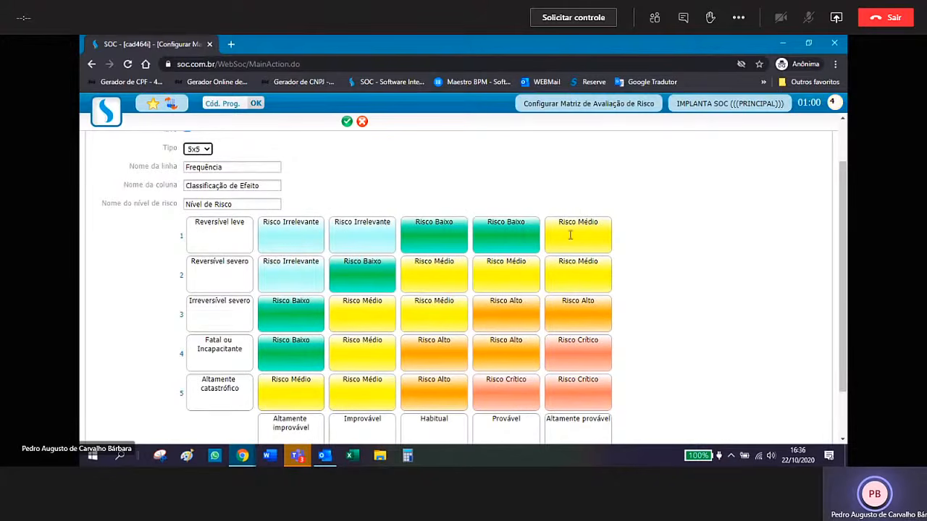
scroll(362, 362, down, 2)
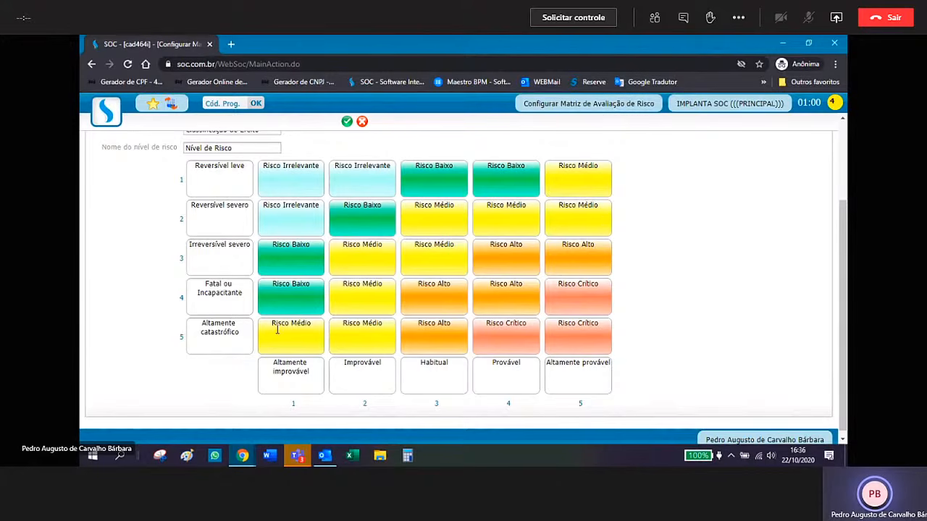
scroll(277, 330, up, 2)
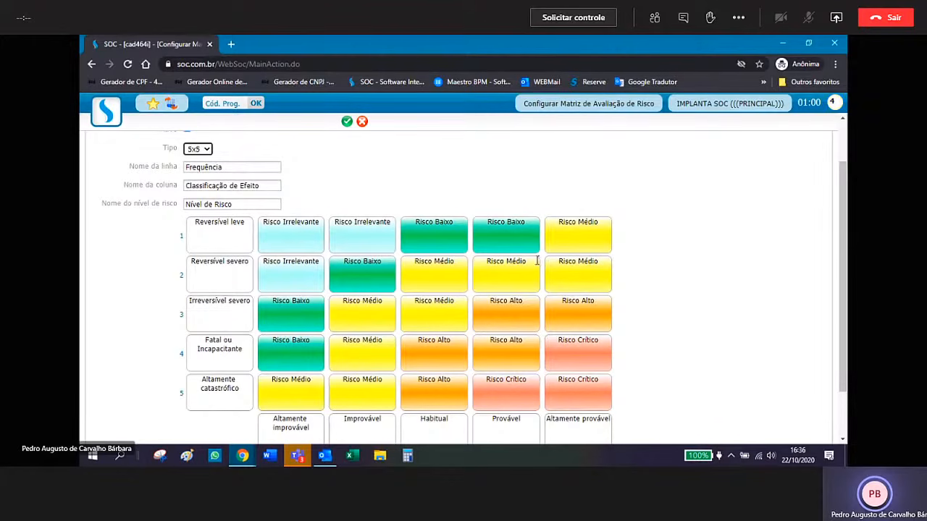
- Rename the matrix risk level "Risco Médio" to "Risco Mediano" using the cell in row 1, column 5
double_click(588, 223)
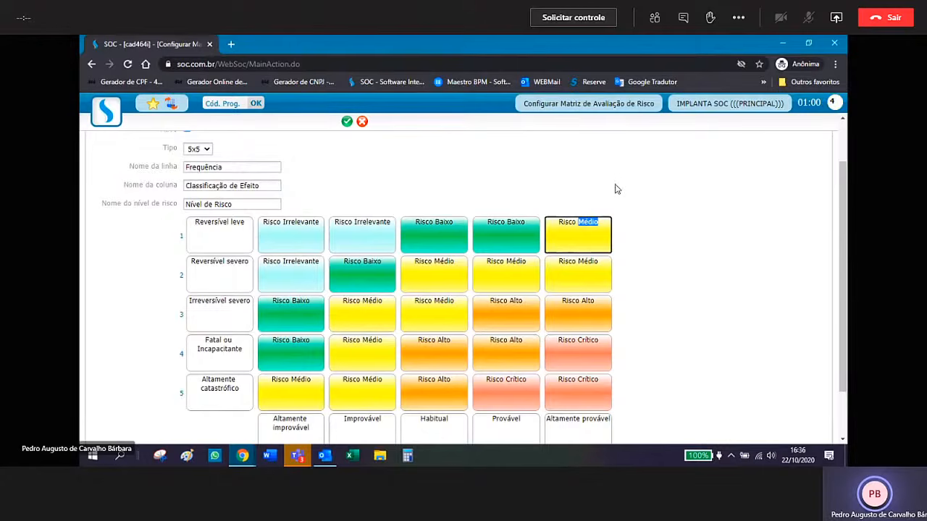
text(Mediano)
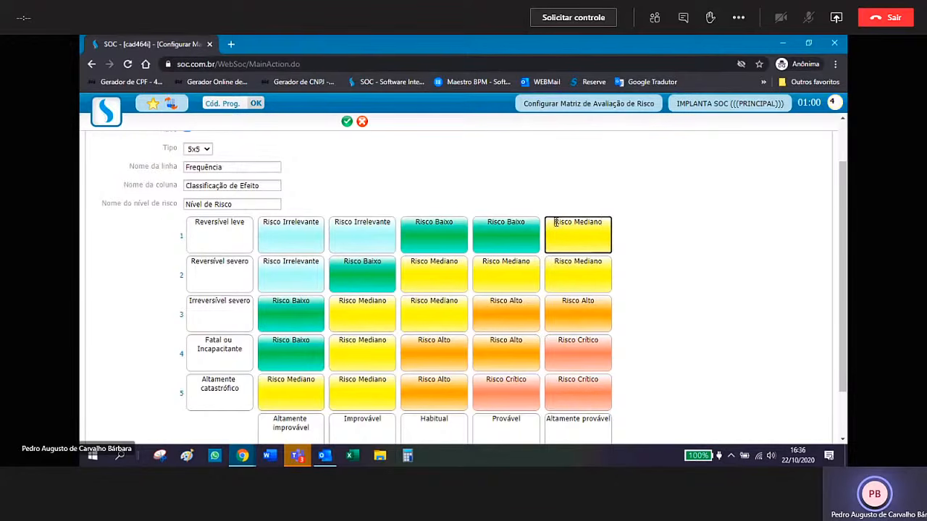
drag(555, 222, 604, 223)
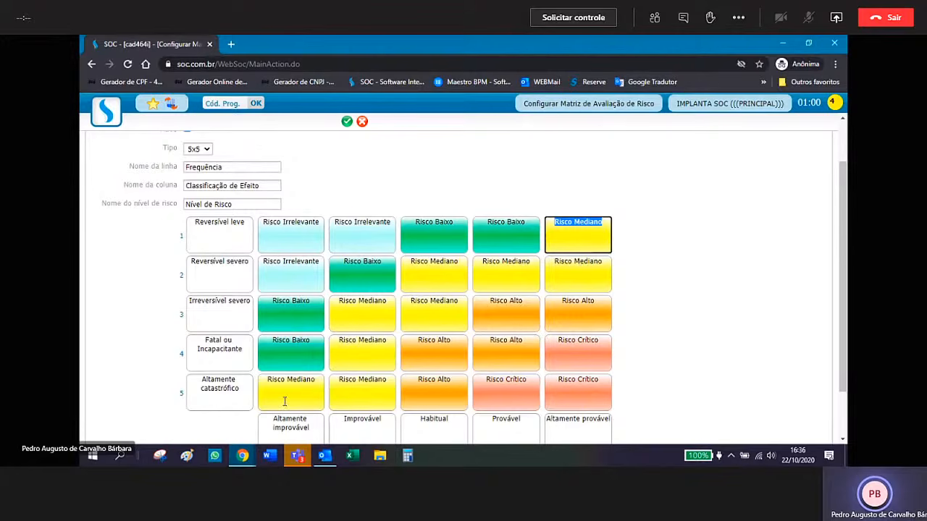
- Rename the matrix risk level "Risco Crítico" to "Risco Altíssimo" using the cell in row 4, column 5
click(590, 344)
double_click(588, 340)
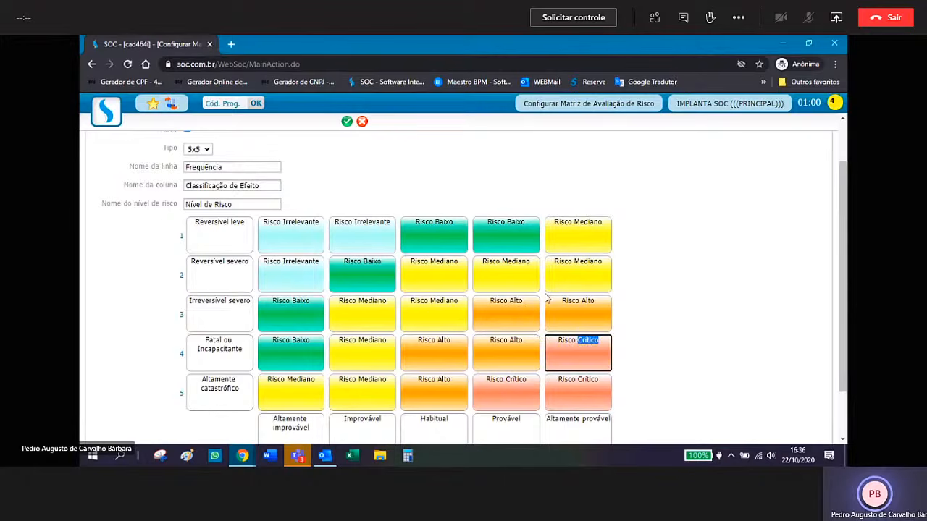
text(Alt)
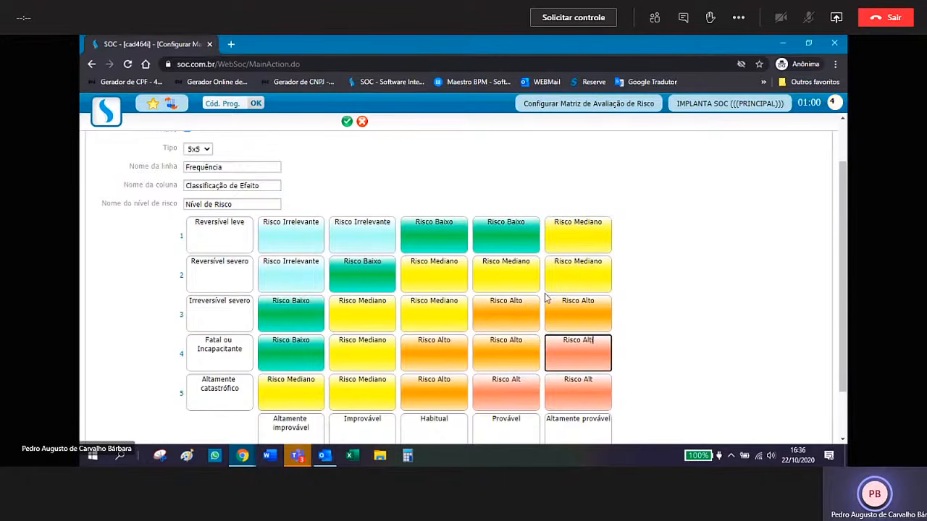
text(íssimo)
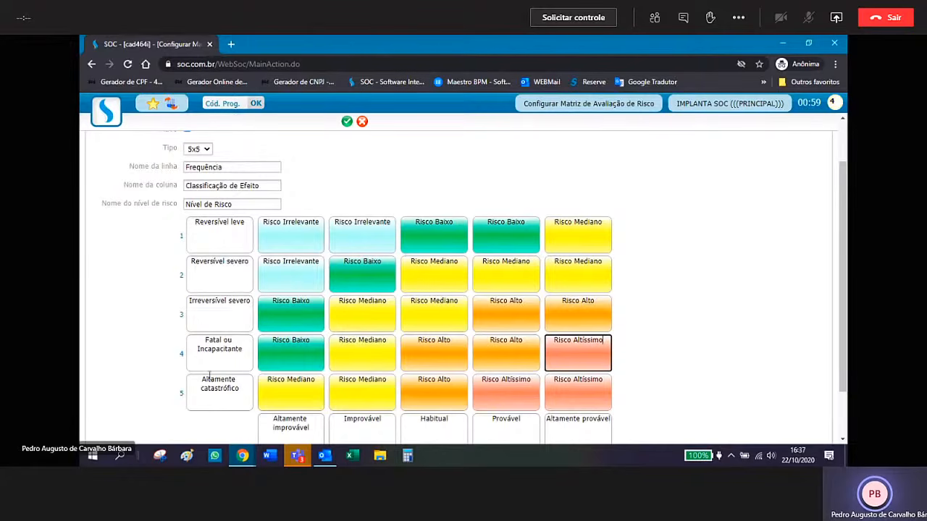
- Rename the matrix's column 3 frequency label "Habitual" to "Corriqueiro"
scroll(209, 376, down, 2)
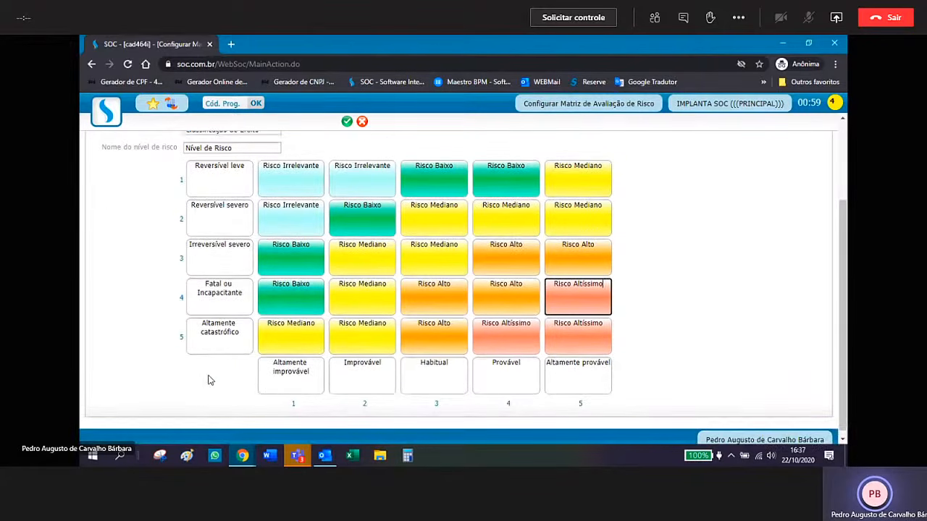
scroll(208, 380, up, 2)
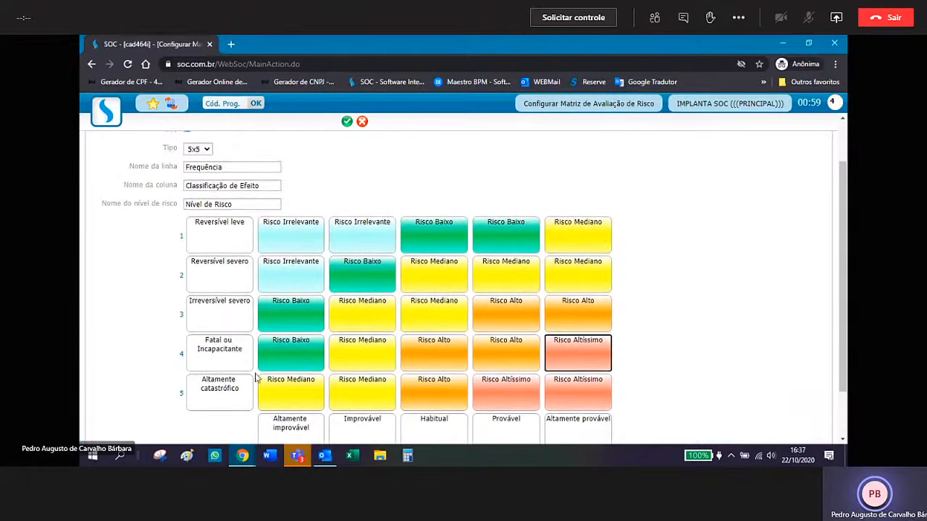
scroll(342, 405, down, 2)
scroll(454, 384, up, 2)
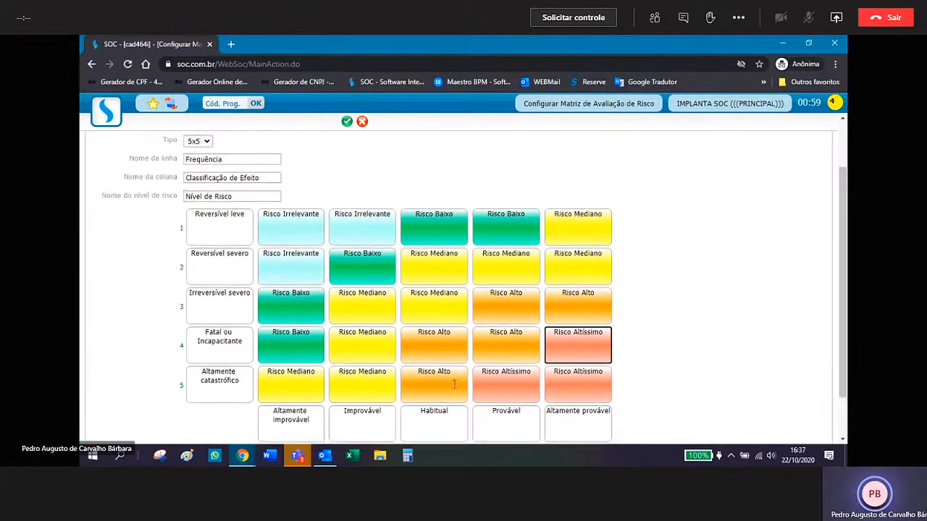
scroll(454, 384, down, 2)
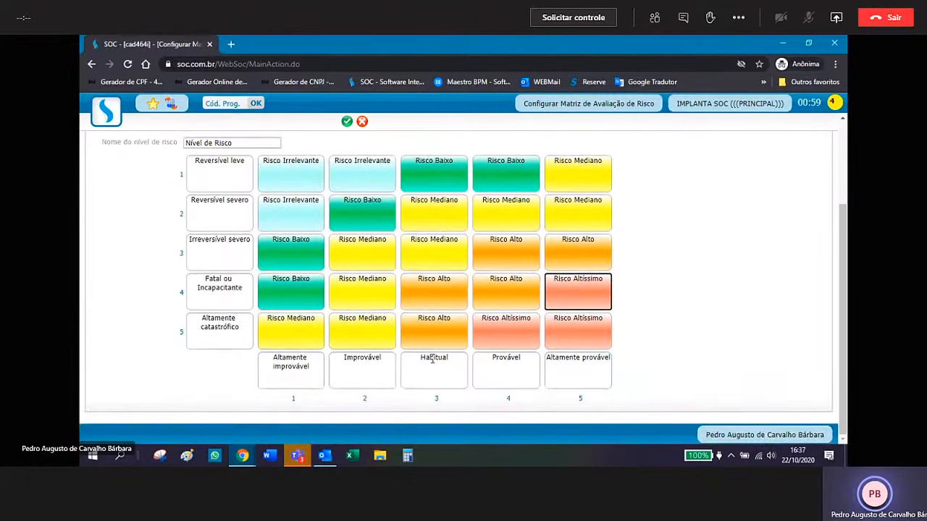
double_click(433, 360)
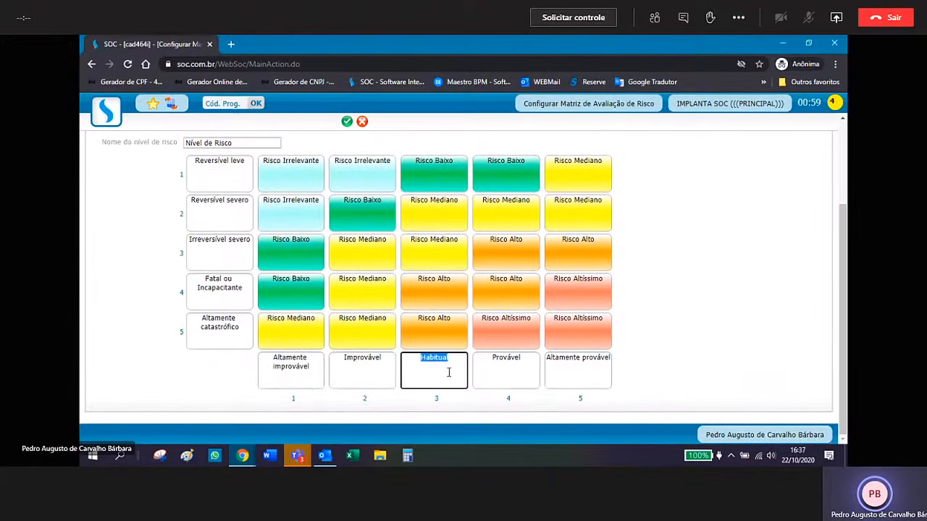
text(Coorio)
text(ueiro)
key(Left)
key(Left)
key(Left)
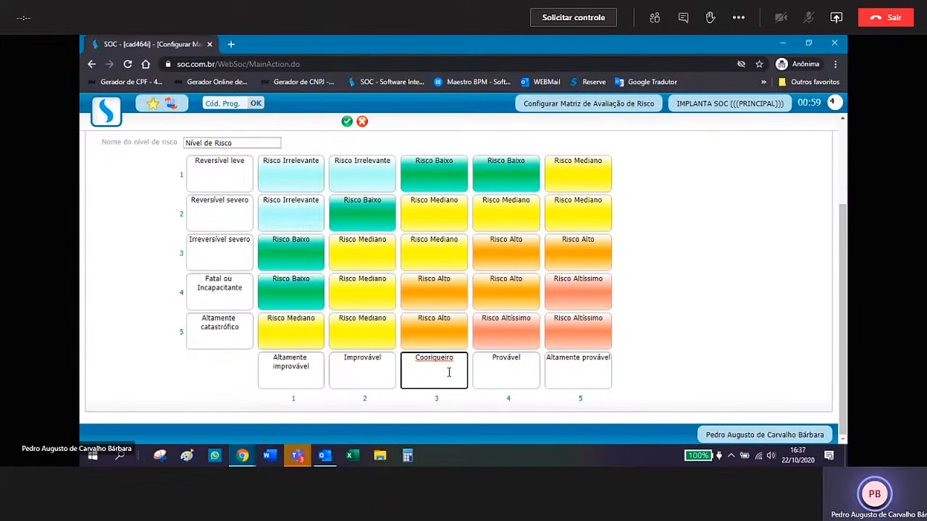
key(BackSpace)
text(r)
click(650, 369)
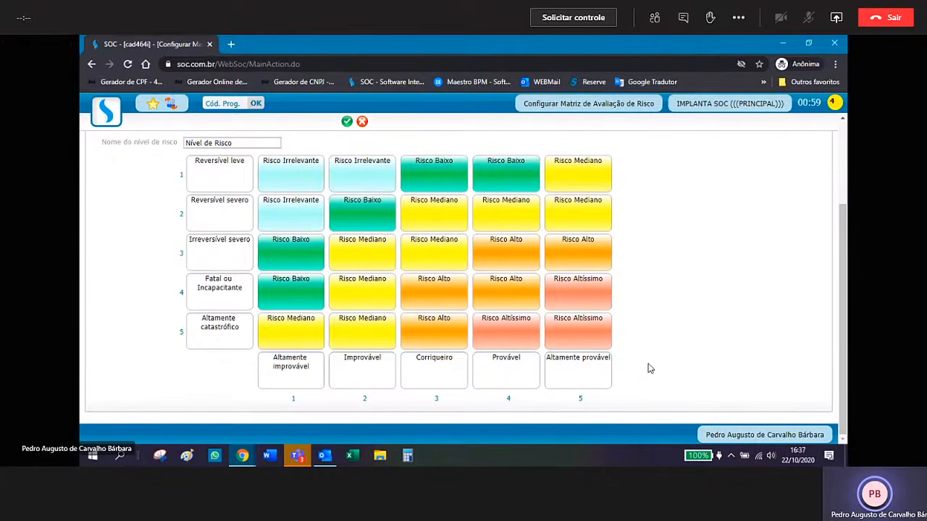
- Name the new risk matrix "Matriz Teste B" and save it
scroll(650, 369, up, 3)
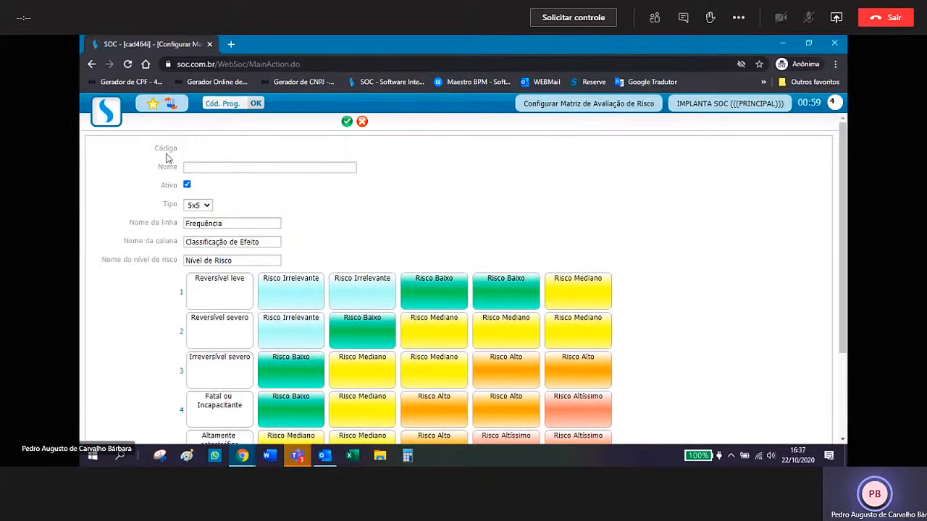
click(205, 167)
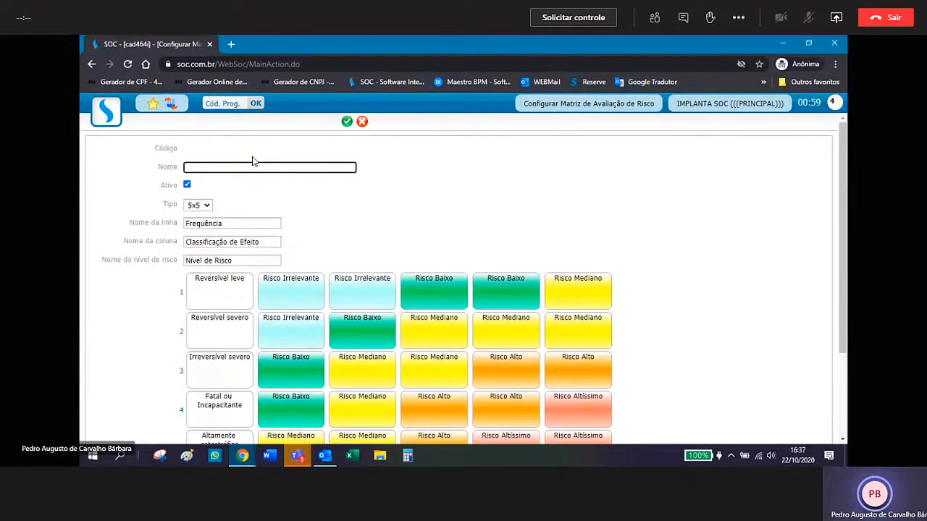
scroll(298, 160, down, 3)
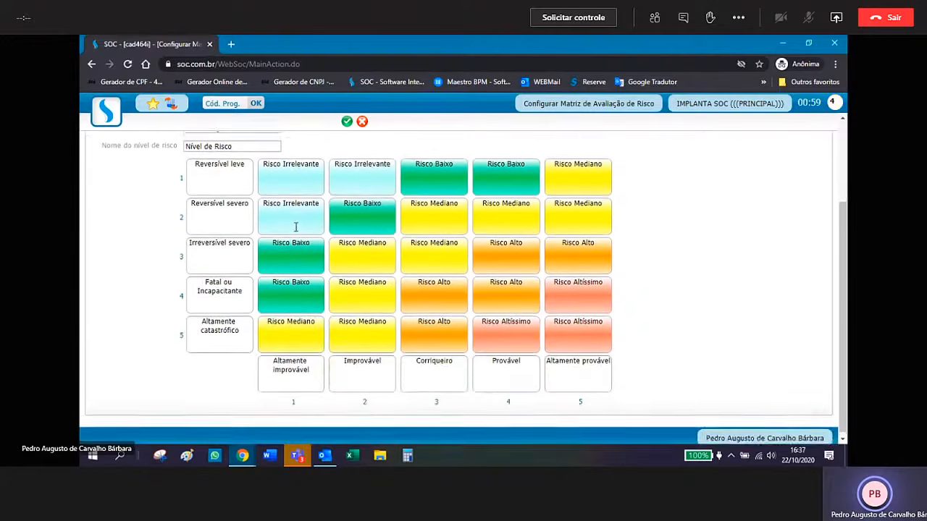
scroll(231, 208, up, 3)
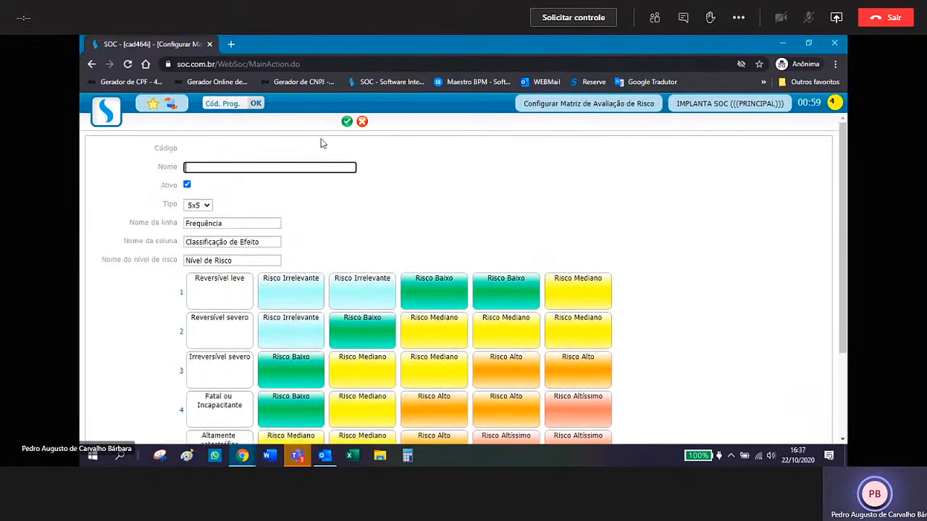
text(atriz Teste )
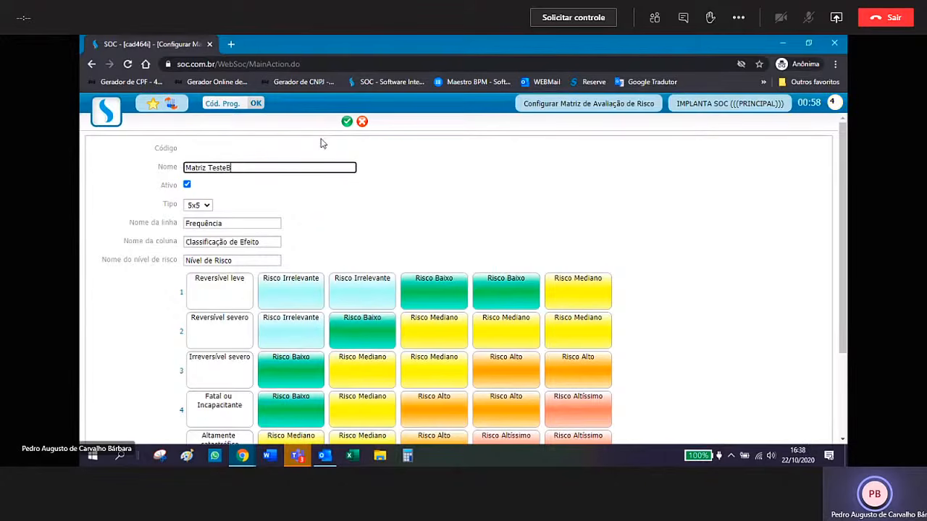
text(B)
key(BackSpace)
text(B)
click(347, 122)
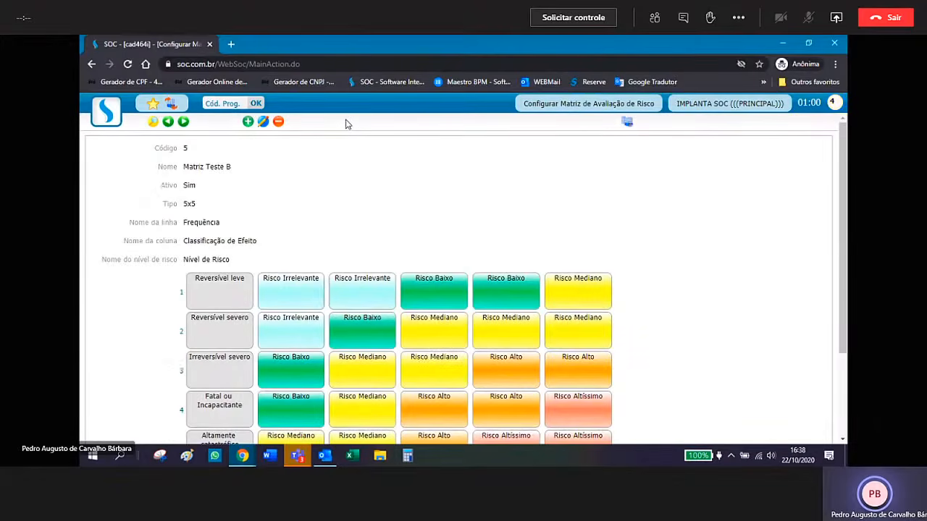
- Examine where companies are assigned to use Matriz Teste B as default, without assigning any, and return to the matrix record
click(627, 126)
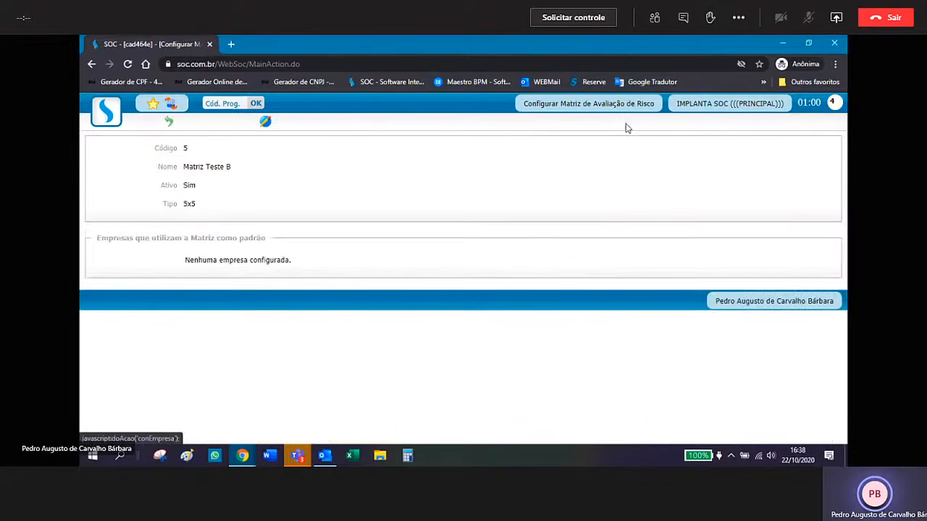
click(265, 125)
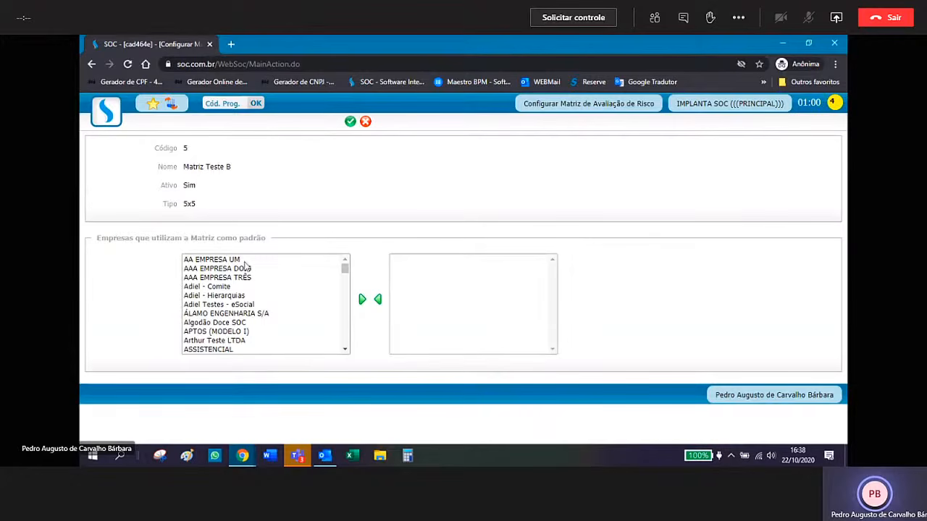
click(367, 125)
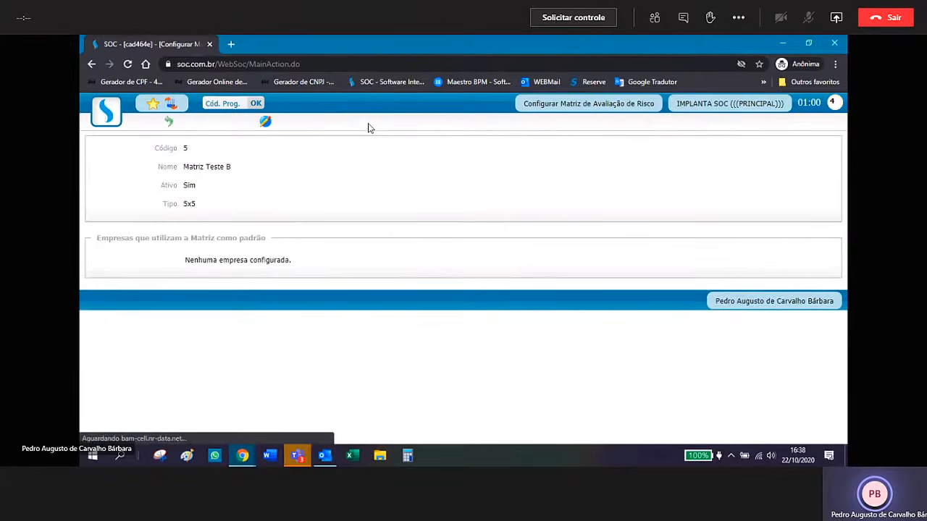
click(170, 123)
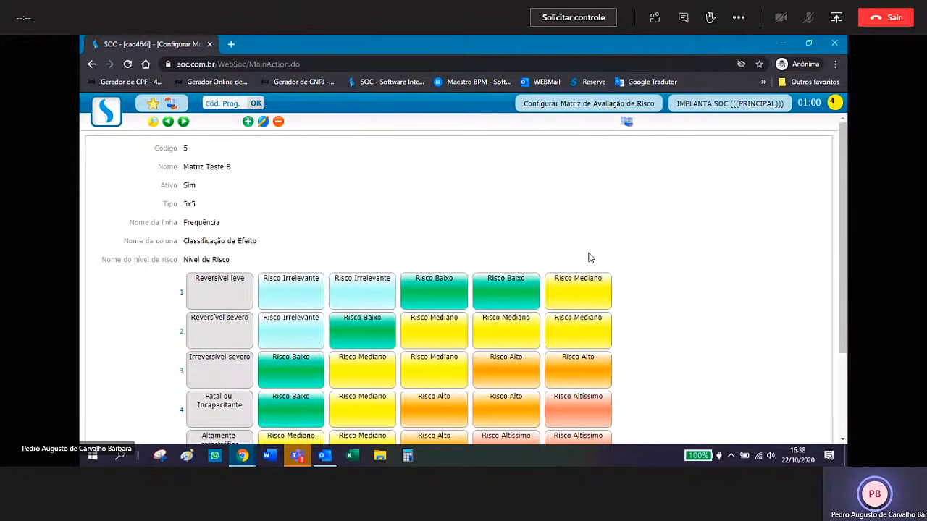
- Leave the risk matrix configuration and switch to the company DD PRODUÇÃO METALICA E PINTURA
click(152, 124)
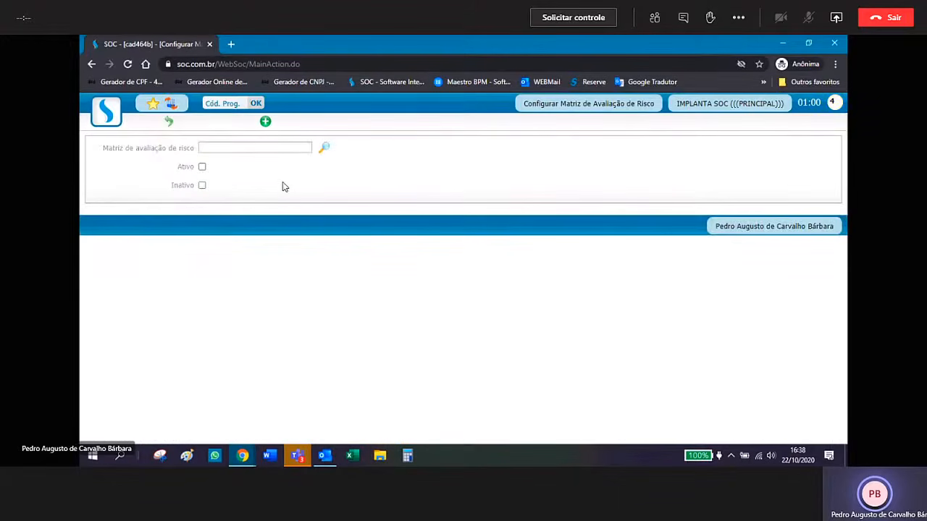
click(170, 122)
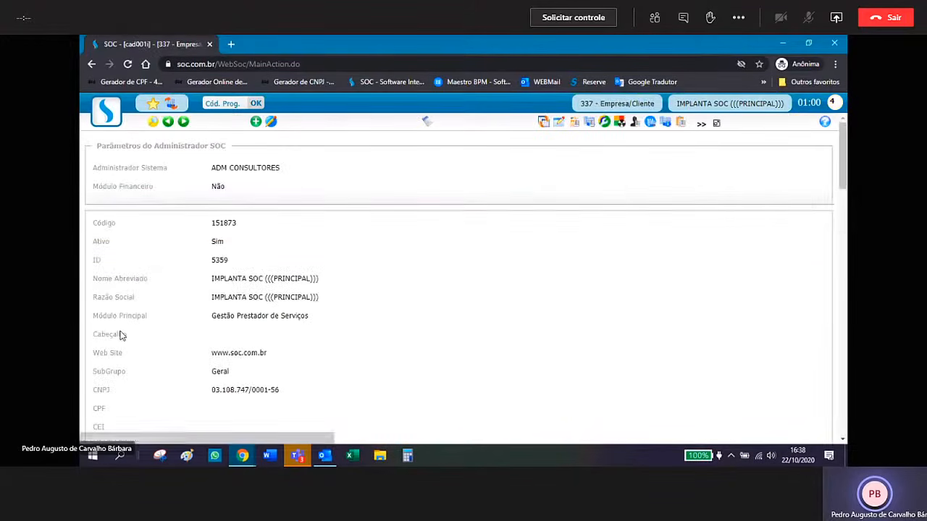
click(152, 125)
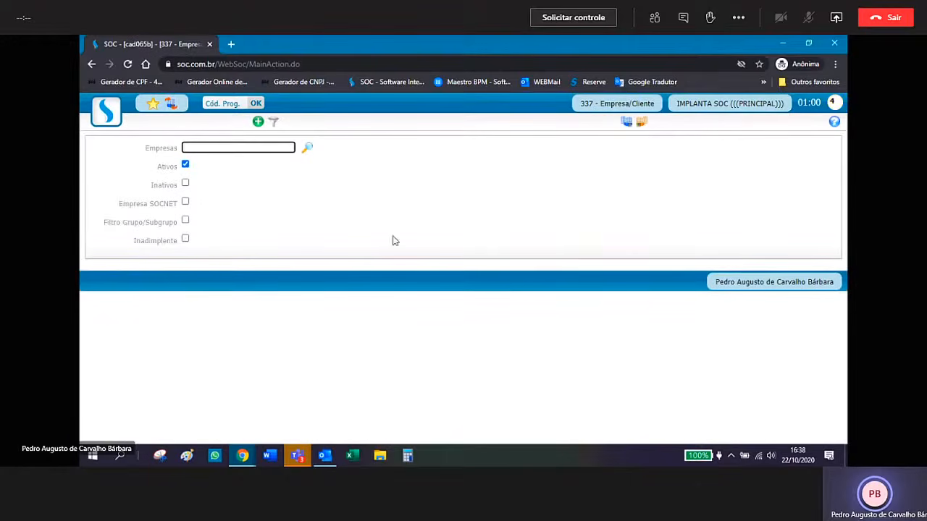
click(170, 105)
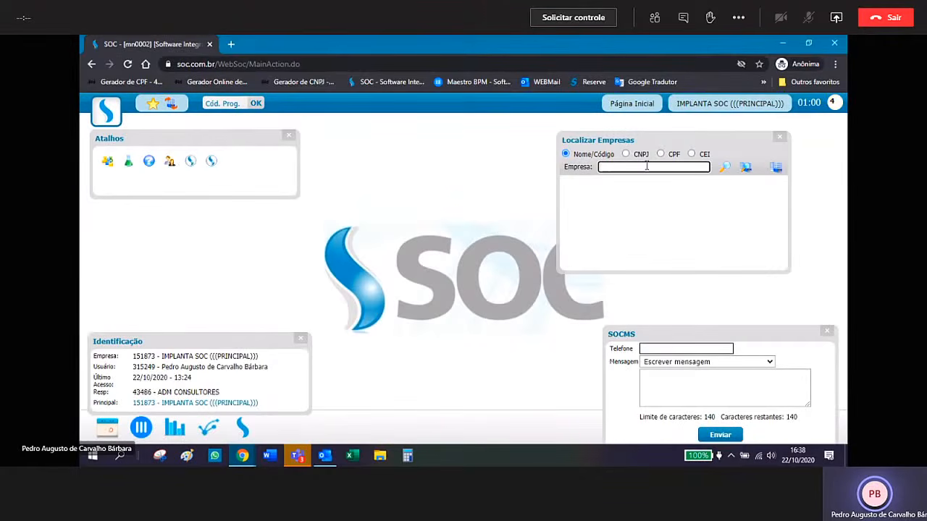
text(emp)
key(Return)
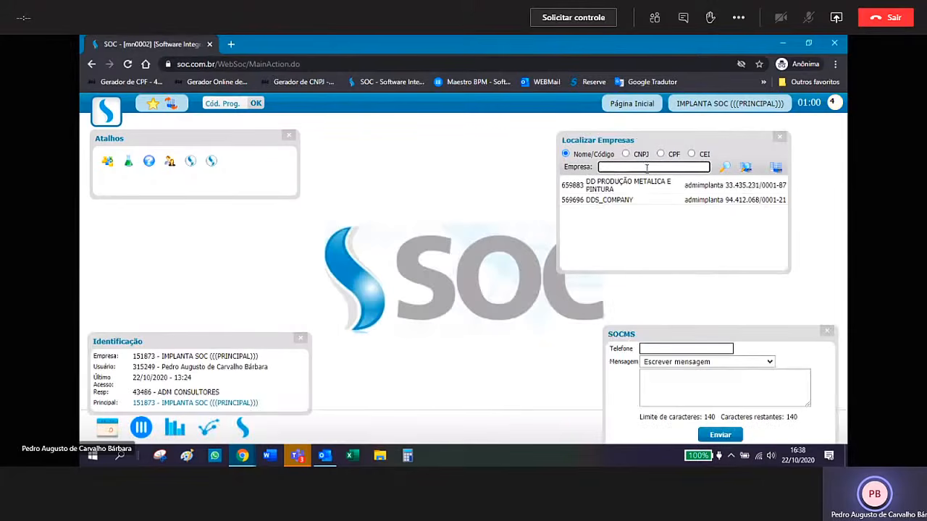
click(598, 192)
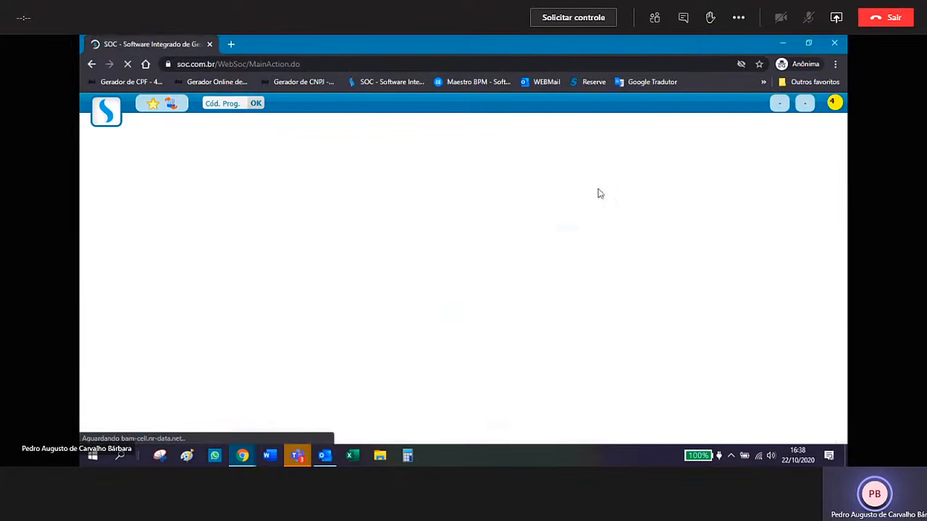
- Open the Grupo de Exposição register for all units and enable Mostra Funcionários, Mostra Riscos, Mostra Aberto and Consulta e Aplicação de Riscos
click(106, 117)
mouse_move(120, 160)
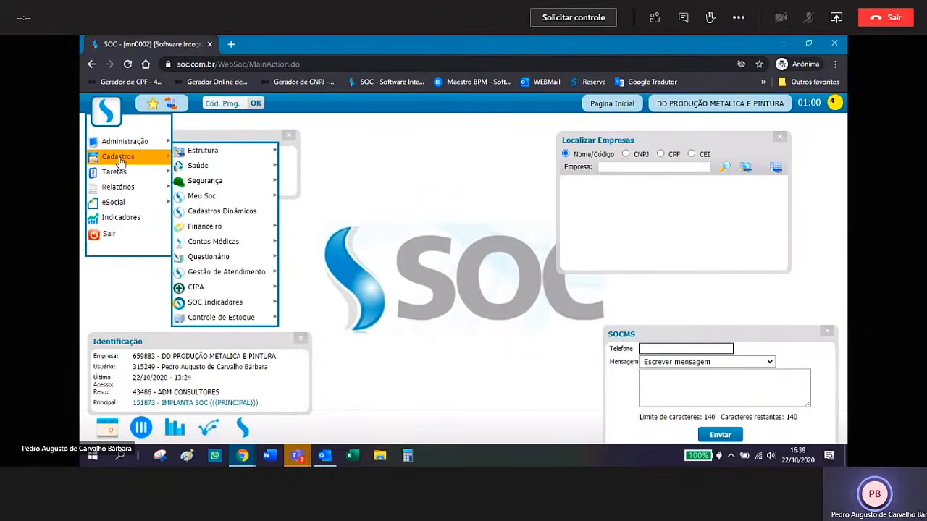
mouse_move(234, 186)
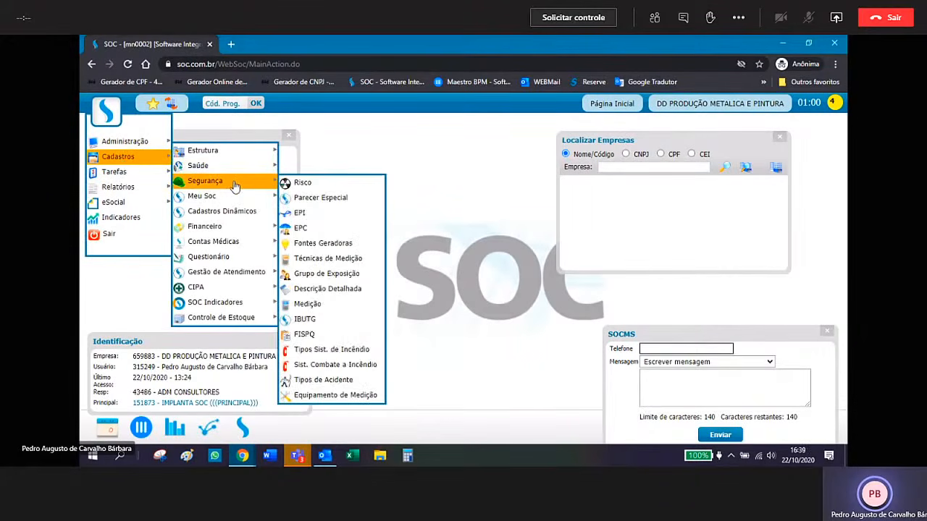
click(356, 275)
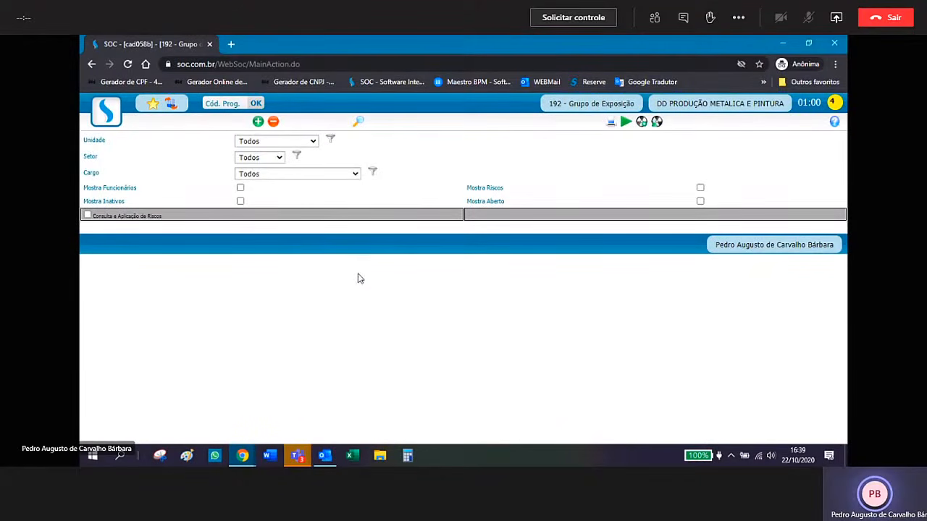
click(313, 142)
click(274, 153)
click(240, 188)
click(700, 200)
click(87, 216)
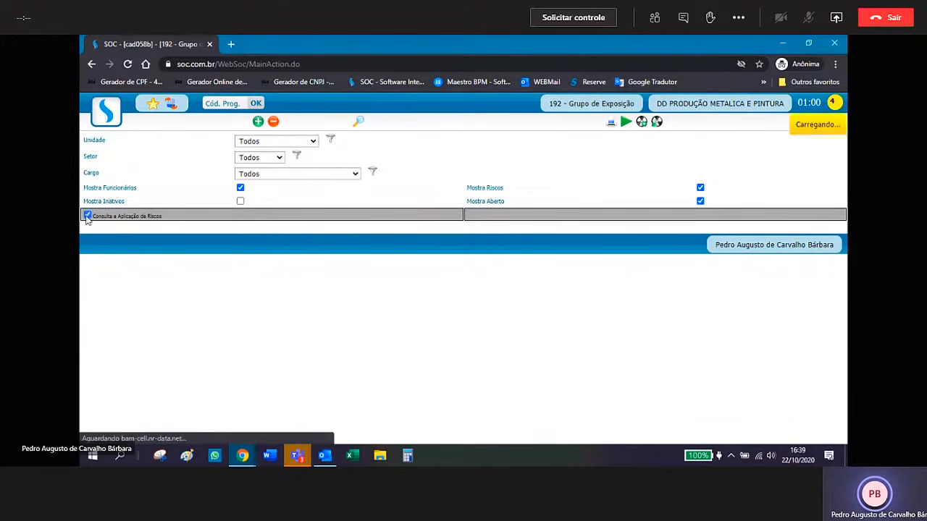
- Choose the risk ACIDENTE DE TRÂNSITO and try to alter its application to the exposure group
click(534, 235)
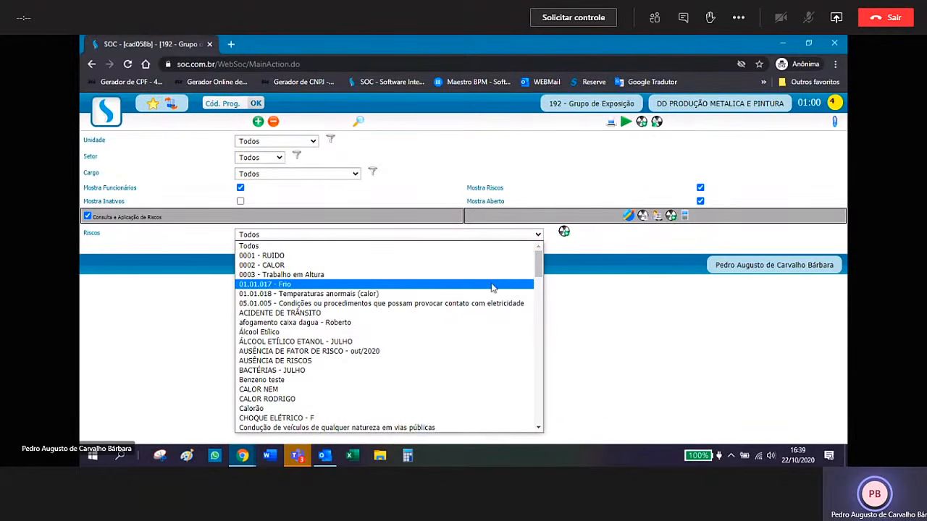
click(364, 317)
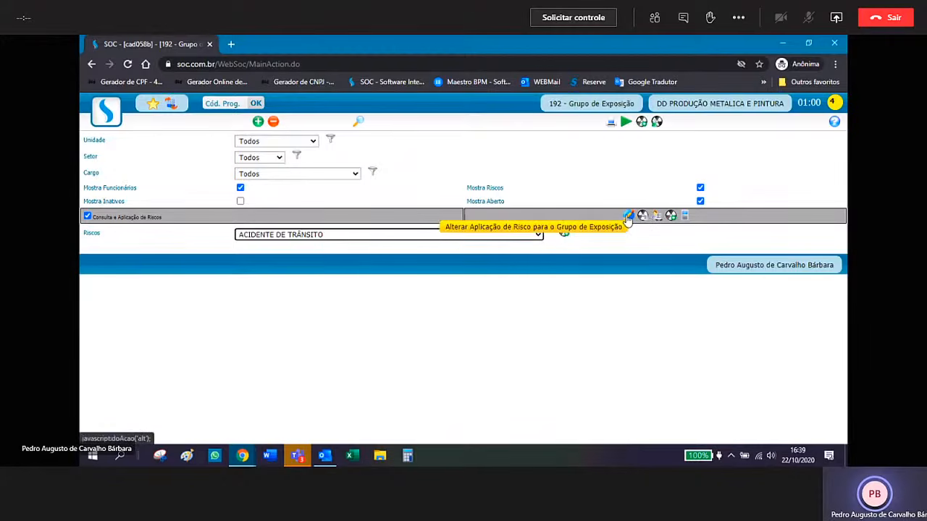
click(626, 214)
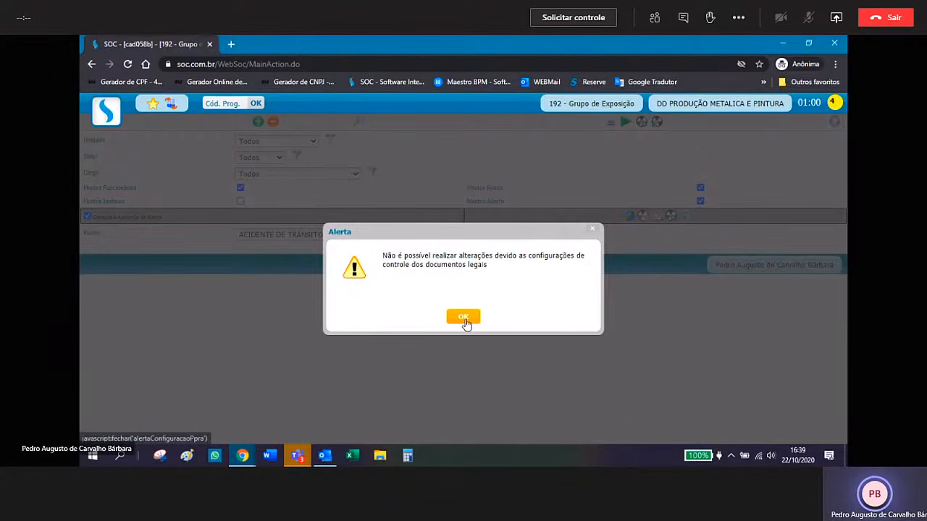
click(463, 317)
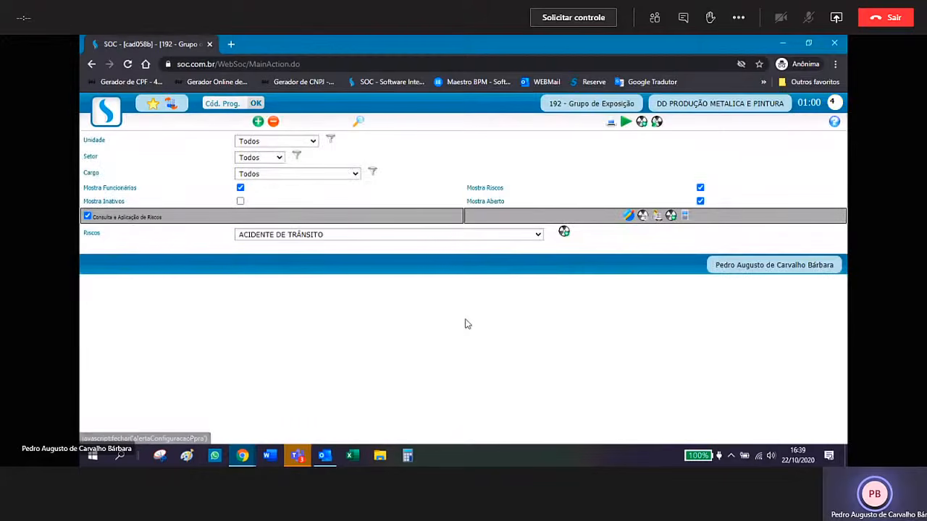
- Open Controle de Vigência de Documentos Legais and delete the Retroativo record valid 01/01/2019 - 31/12/2019
click(107, 112)
mouse_move(118, 157)
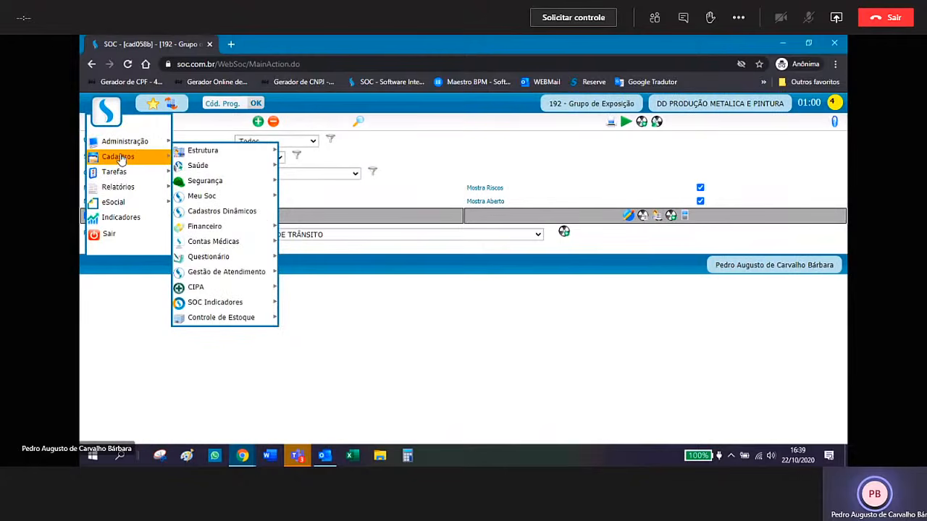
mouse_move(262, 205)
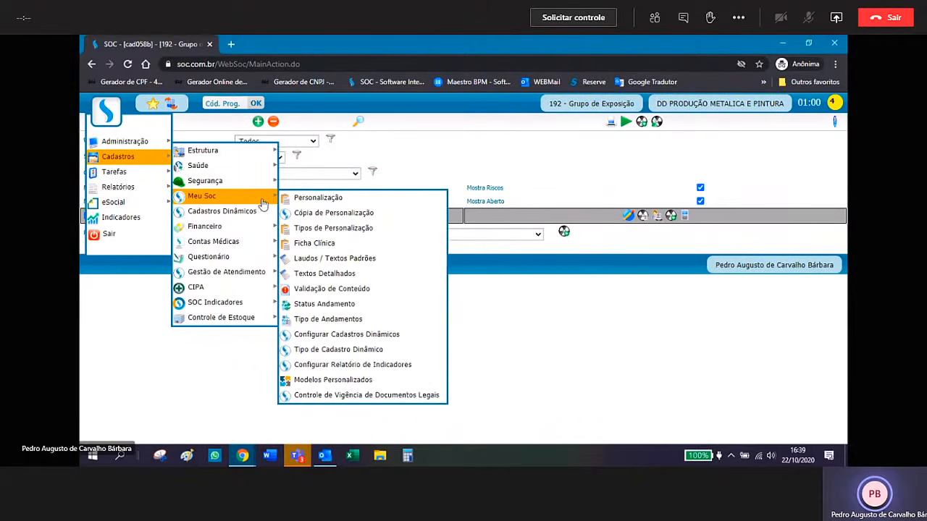
click(402, 396)
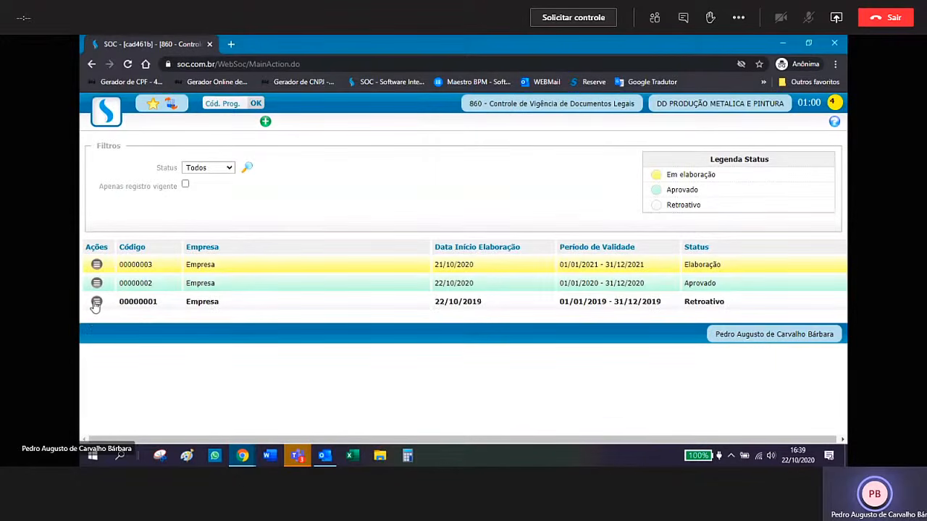
click(155, 302)
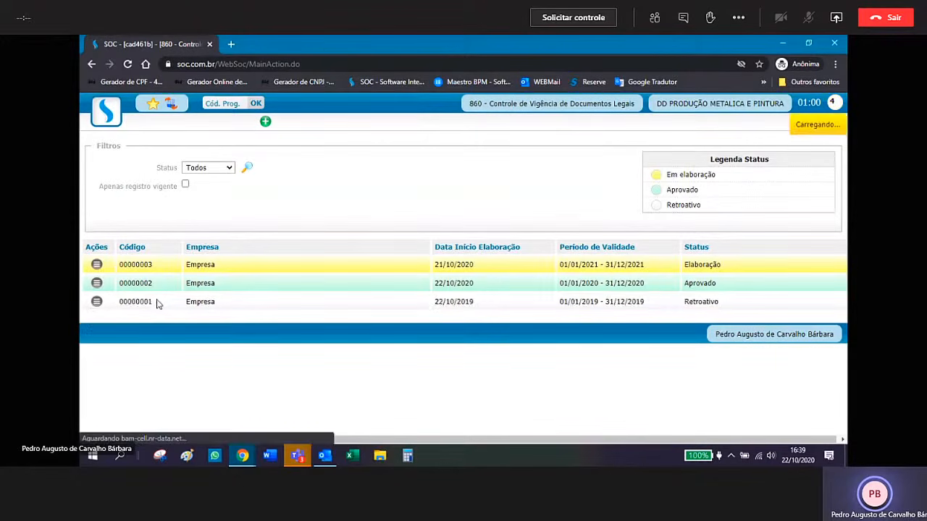
click(281, 122)
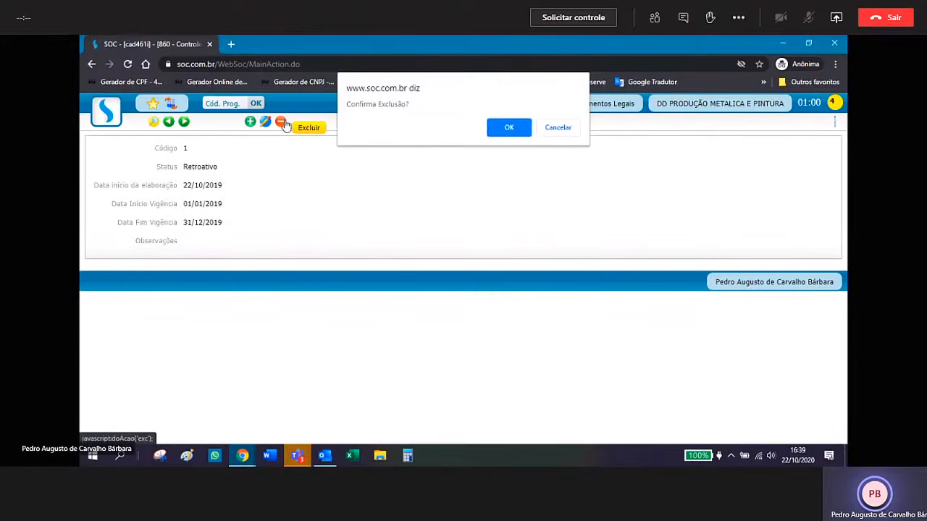
click(509, 128)
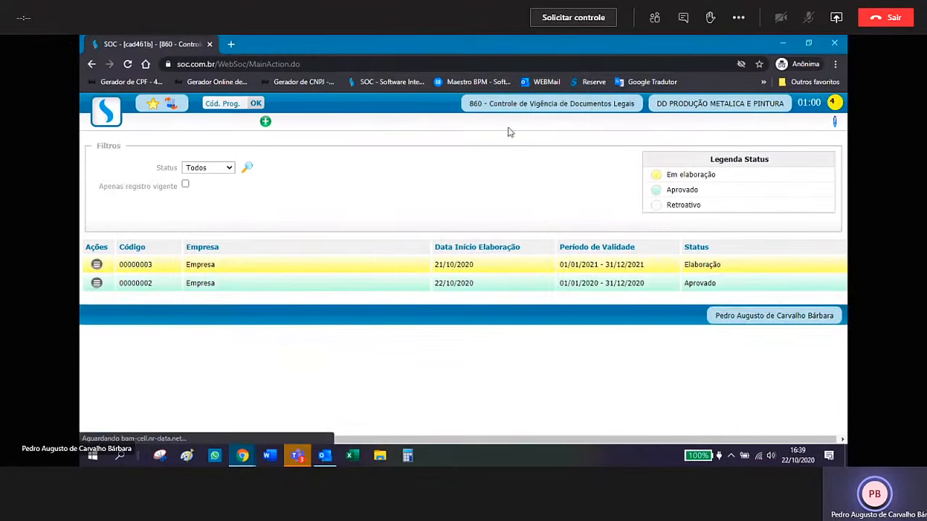
- Delete the two remaining validity records, the one in Elaboração for 2021 and the Aprovado one for 2020
click(98, 269)
click(105, 292)
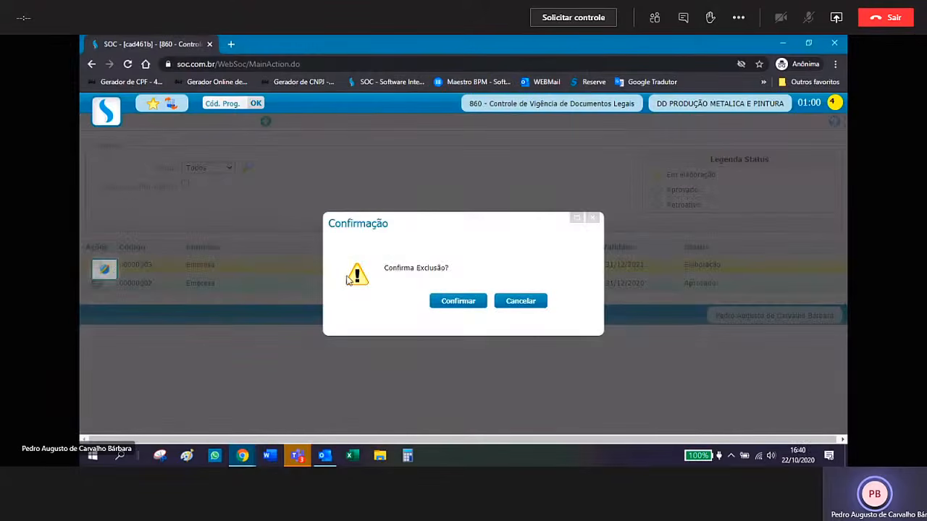
click(450, 301)
click(98, 268)
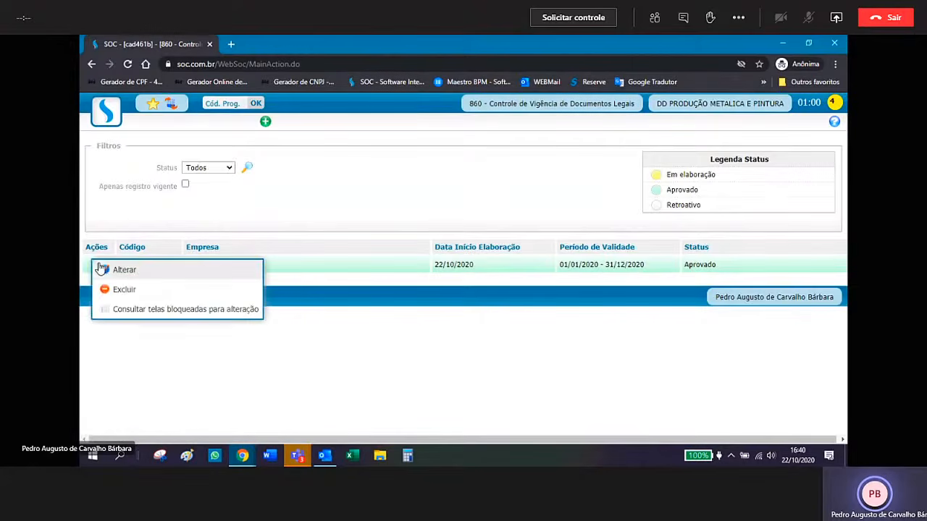
click(120, 292)
click(473, 303)
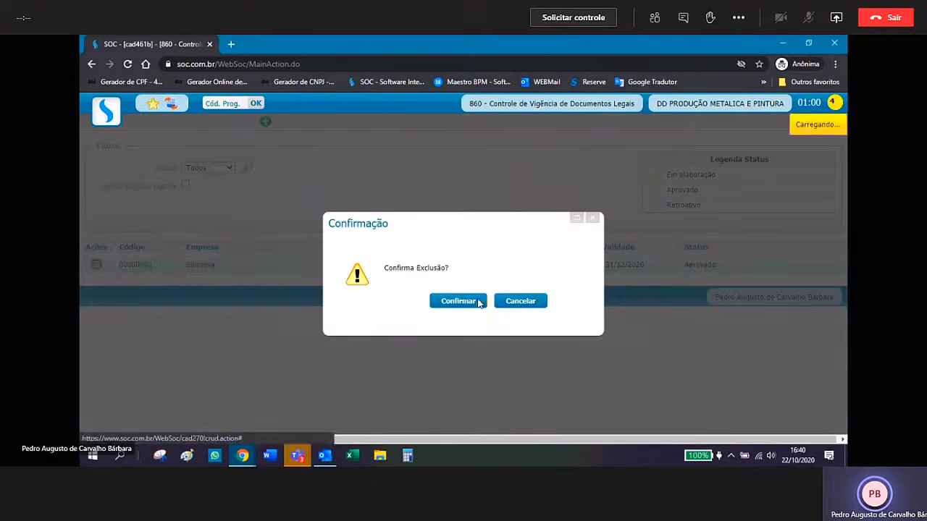
- Return to the Grupo de Exposição register and enable Mostra Riscos, Mostra Aberto and Consulta e Aplicação de Riscos
click(101, 115)
mouse_move(111, 157)
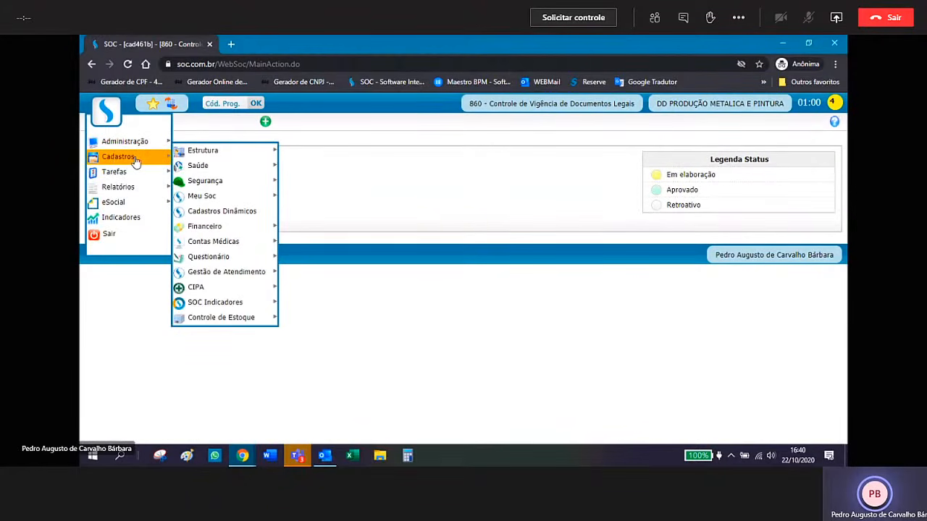
mouse_move(185, 154)
mouse_move(210, 185)
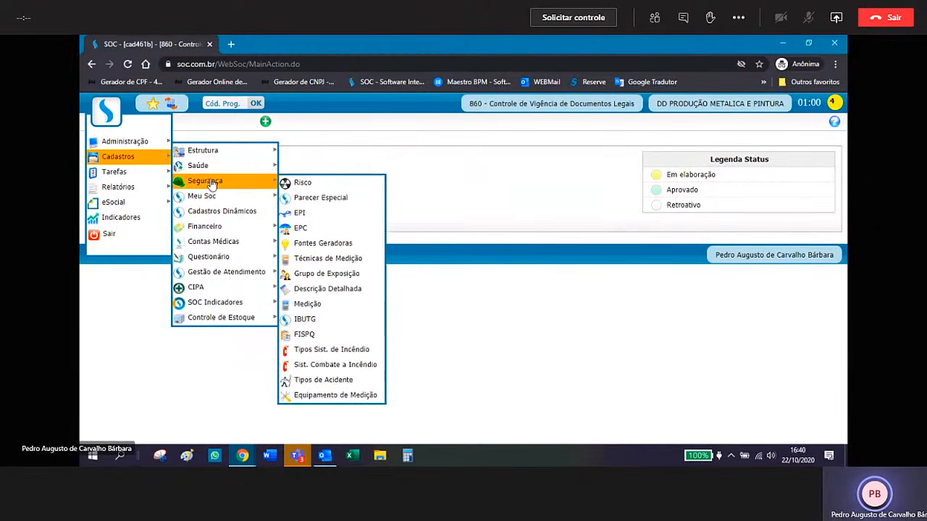
click(357, 279)
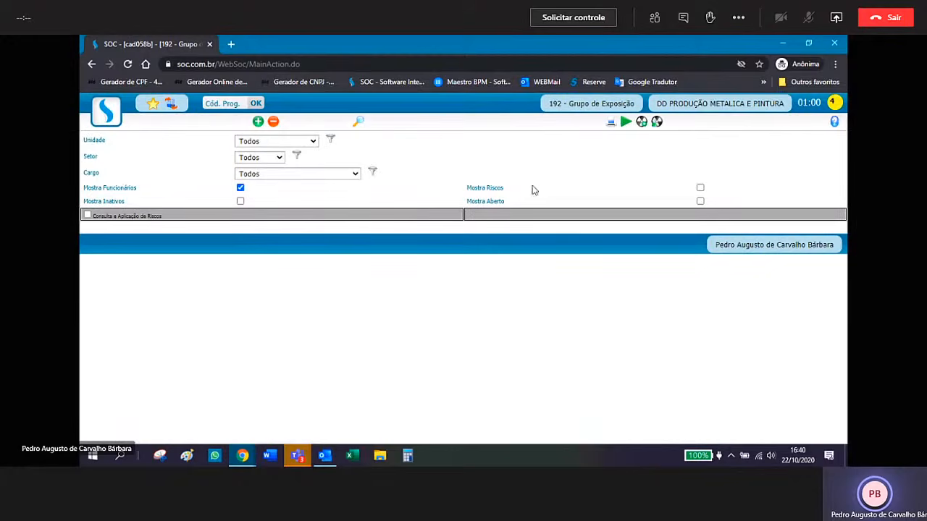
click(700, 188)
click(700, 201)
click(87, 215)
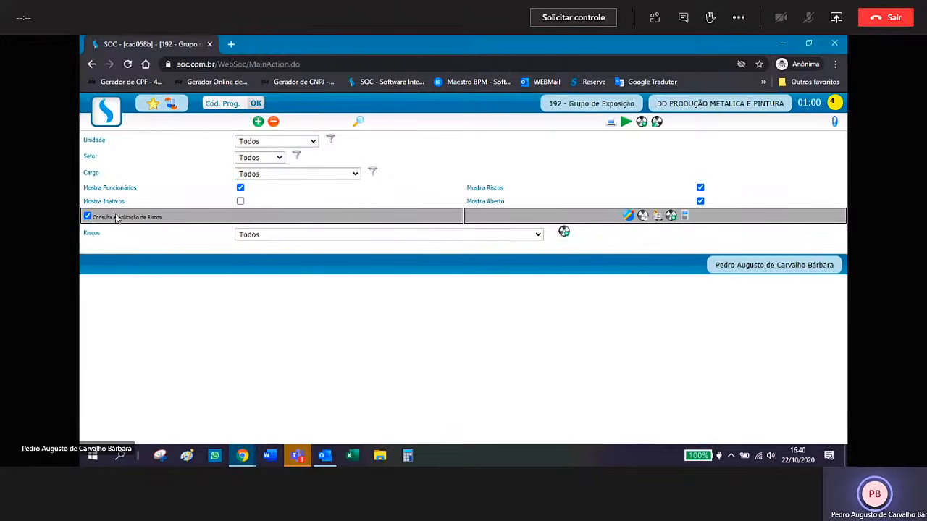
- Apply the risk 01.01.017 - Frio at USC level to the cargo SOLDADOR in sector OBRA of EDIFICIO TORRE 02 and save
click(533, 236)
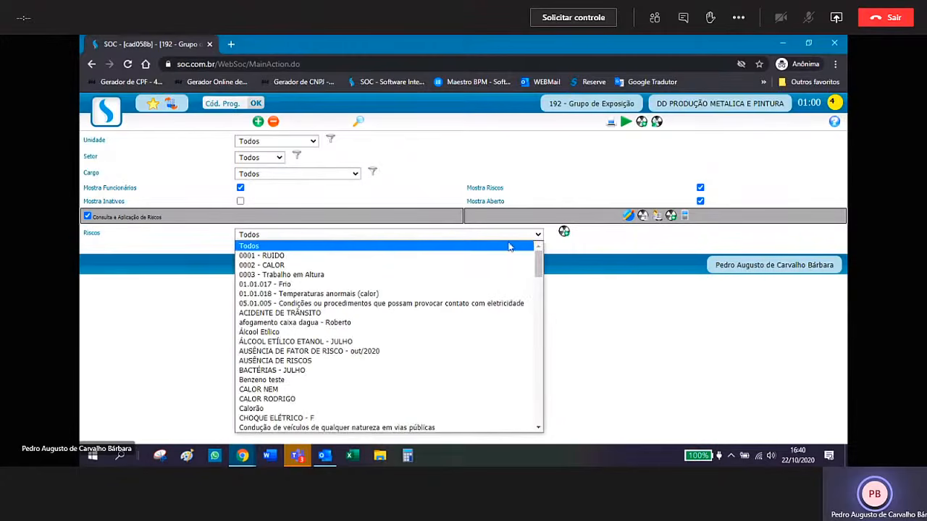
click(328, 284)
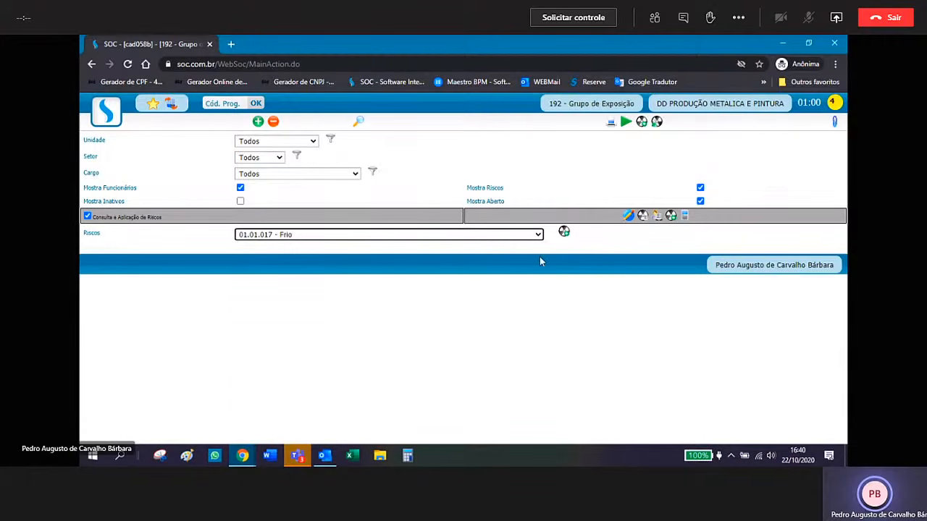
click(564, 231)
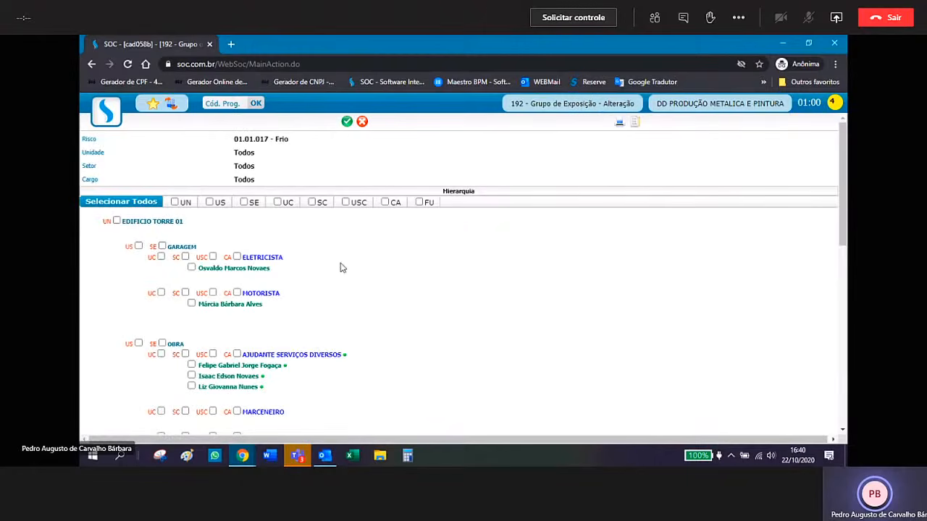
scroll(337, 268, down, 1)
scroll(332, 270, down, 10)
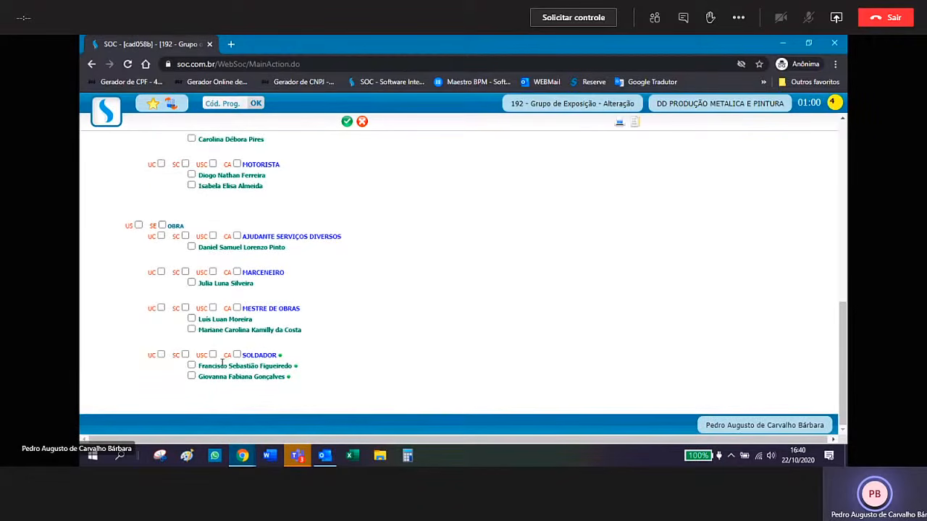
click(212, 354)
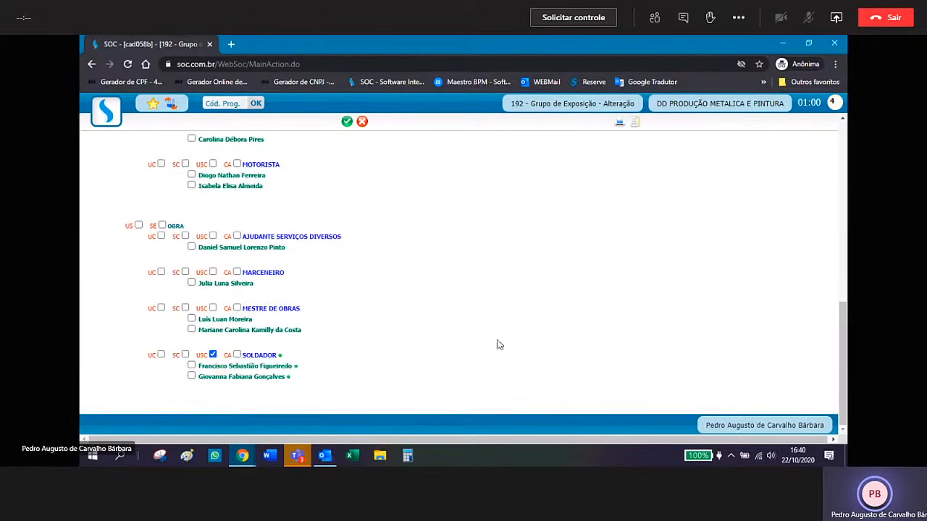
click(346, 122)
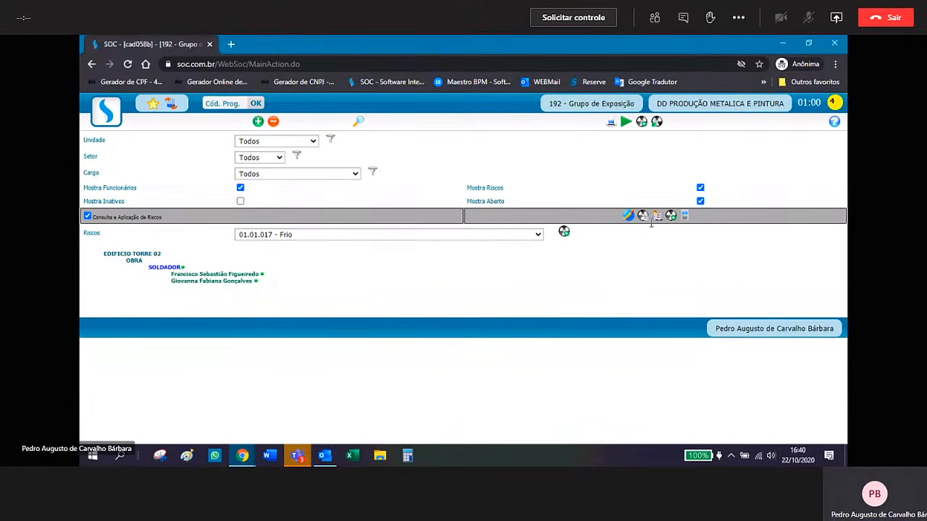
- Open the risk characteristics of Frio for the USC hierarchy of SOLDADOR
click(643, 215)
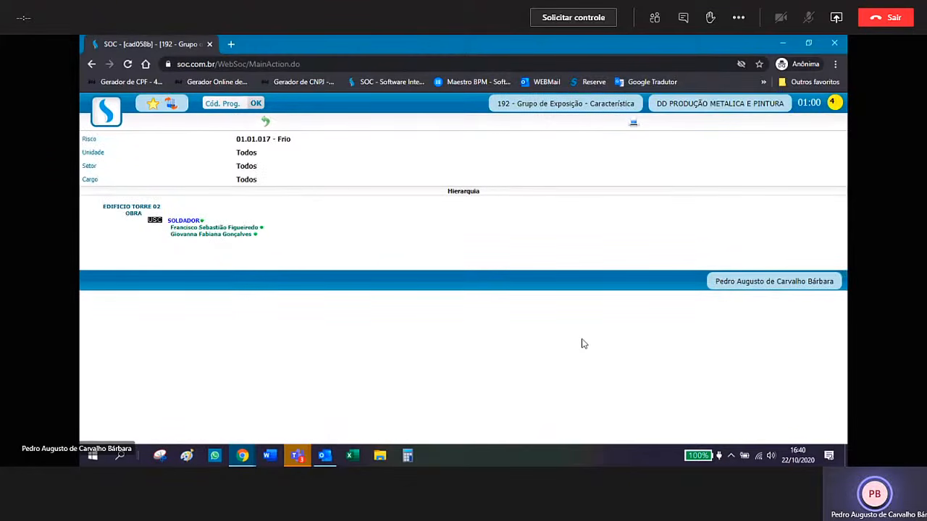
key(ctrl+plus)
key(ctrl+plus)
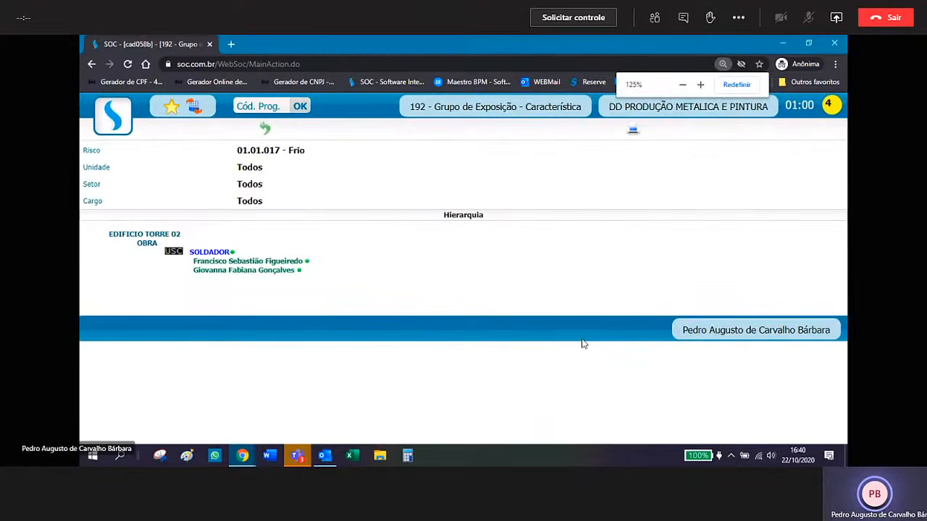
key(ctrl+plus)
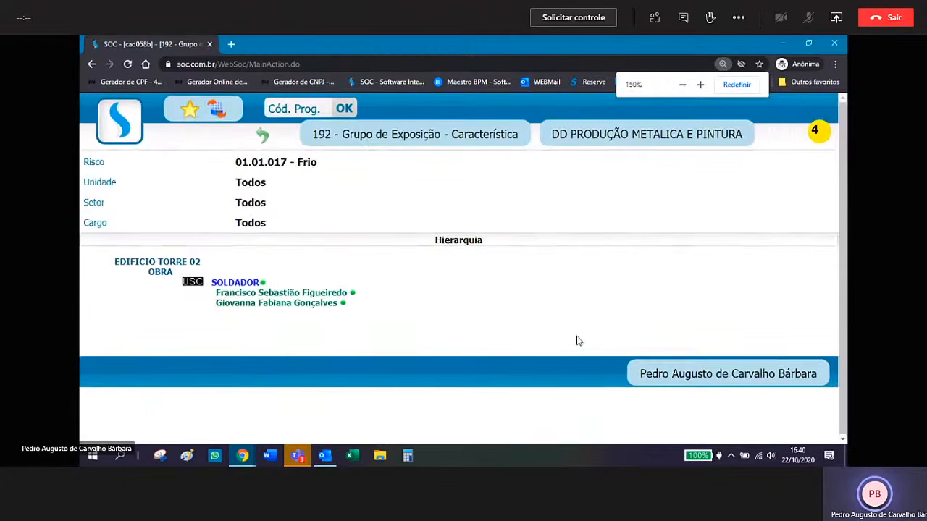
click(192, 282)
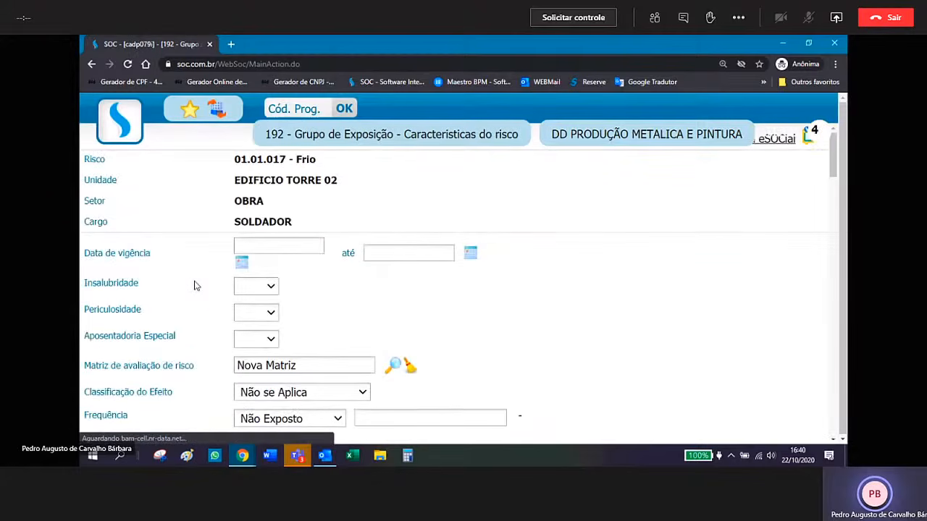
key(ctrl+minus)
key(ctrl+minus)
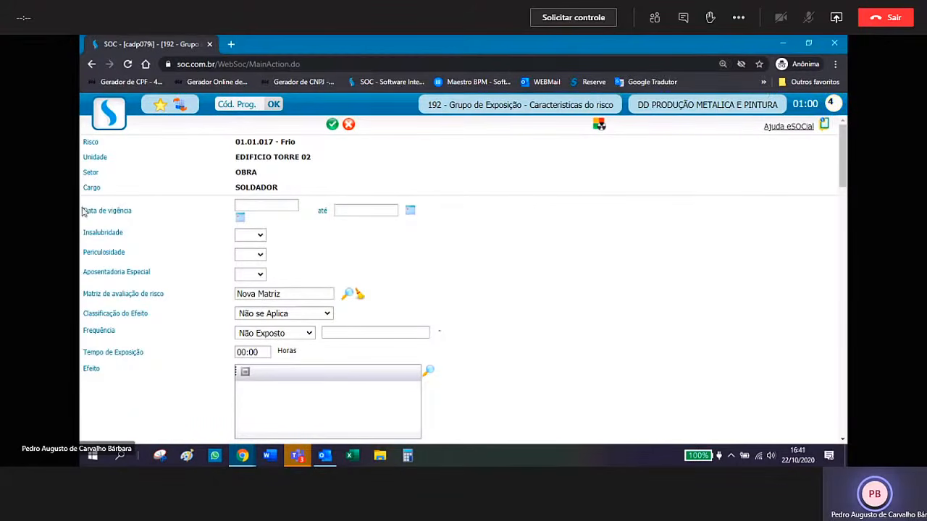
- Set the risk's Data de vigência from 01/01/2021 to 31/12/2021
drag(84, 211, 134, 215)
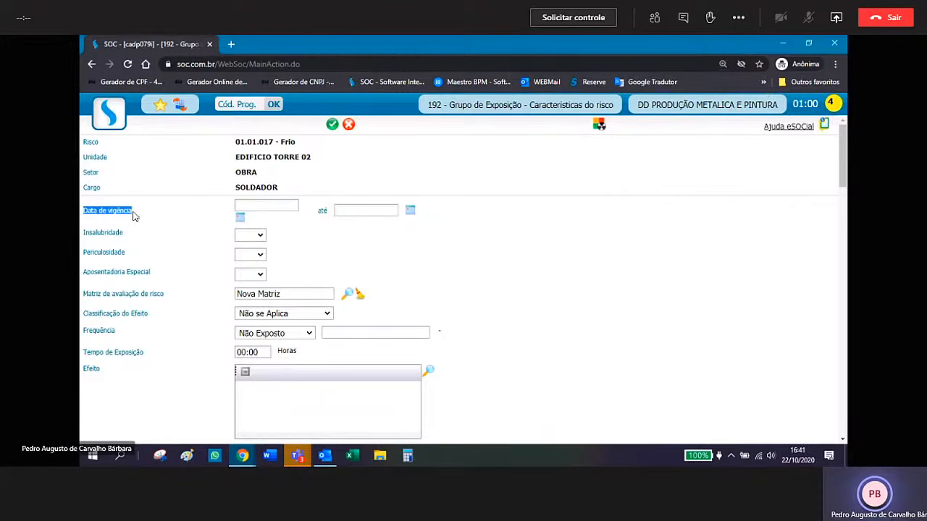
click(288, 208)
click(341, 207)
click(280, 206)
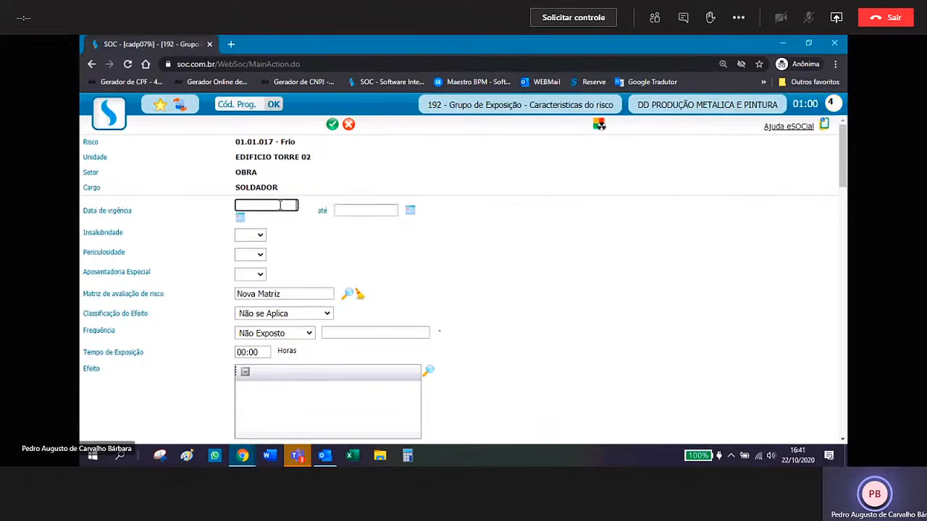
click(357, 212)
click(263, 205)
click(348, 207)
click(288, 207)
text(/01/2221)
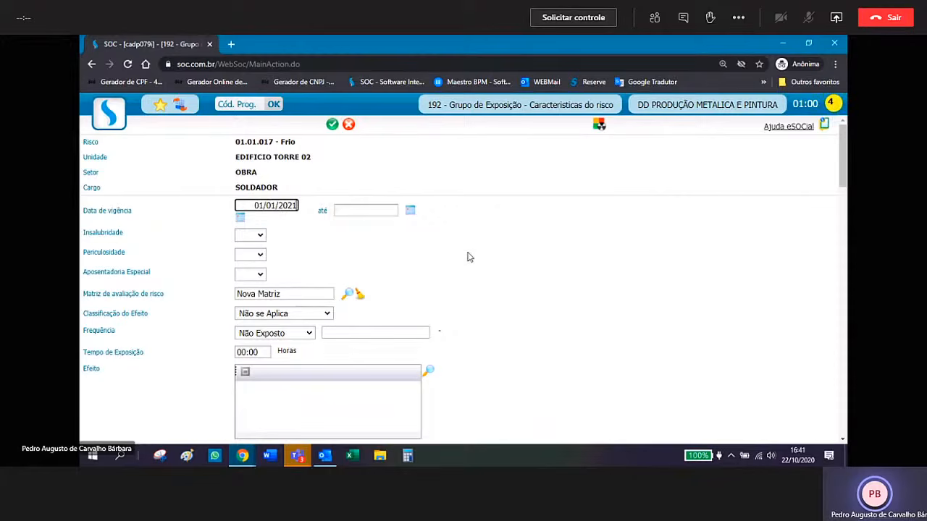
key(Tab)
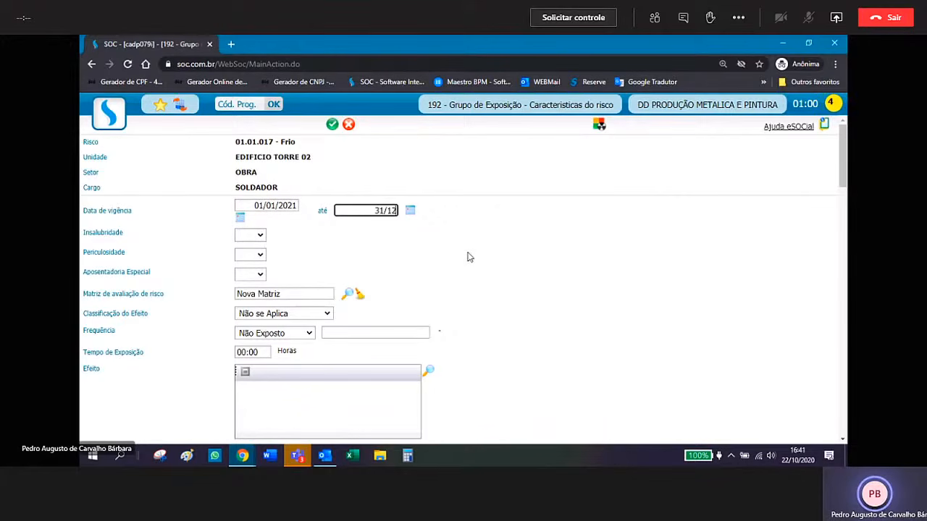
text(31/12/2021)
- Select Matriz Teste B as the Matriz de avaliação de risco for the Frio risk
scroll(322, 257, down, 3)
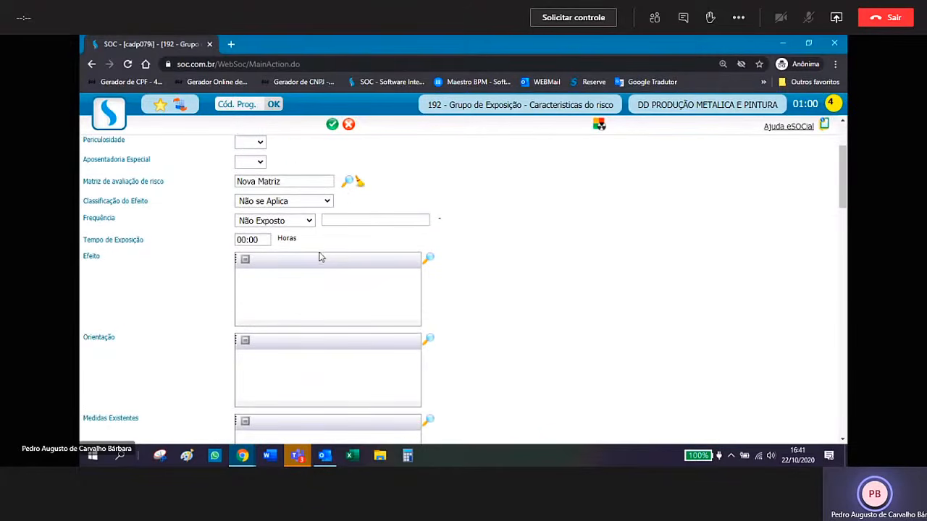
click(347, 184)
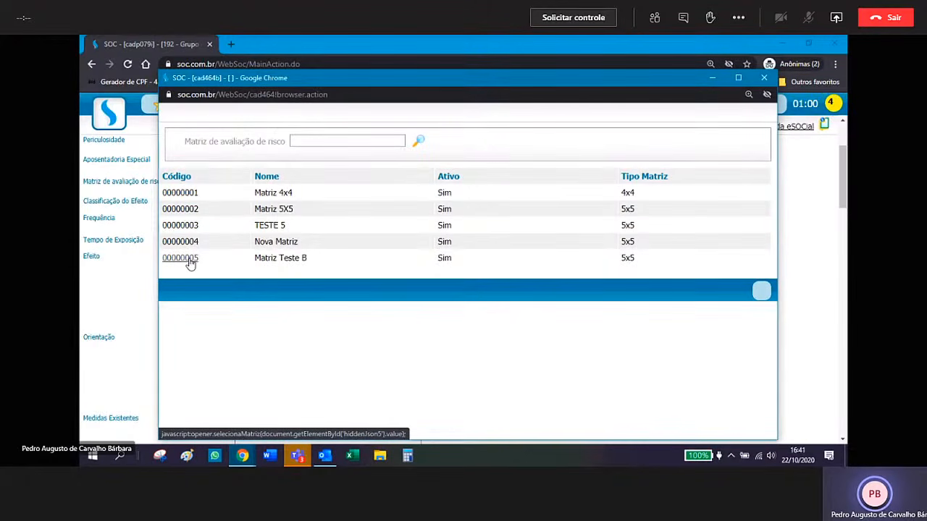
click(188, 262)
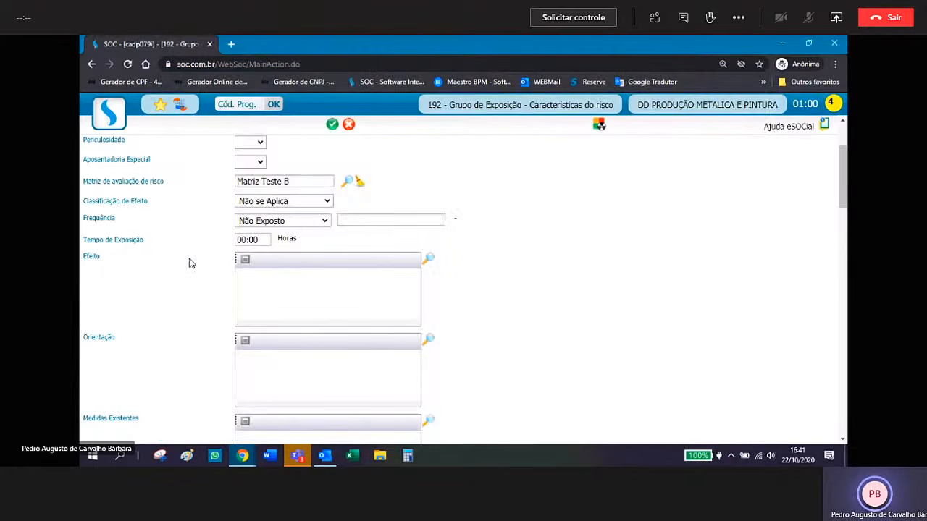
- Set Classificação do Efeito to Altamente catastrófico and Frequência to Corriqueiro
scroll(562, 386, up, 1)
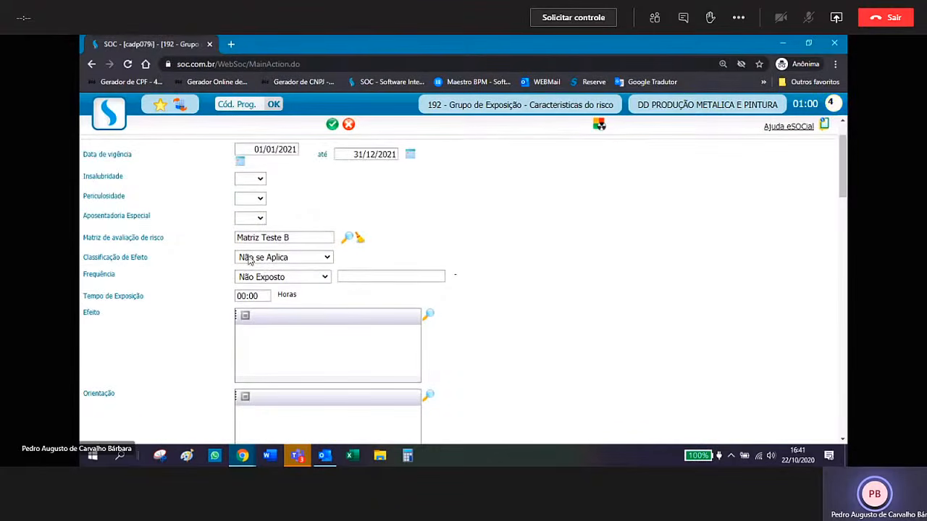
click(316, 258)
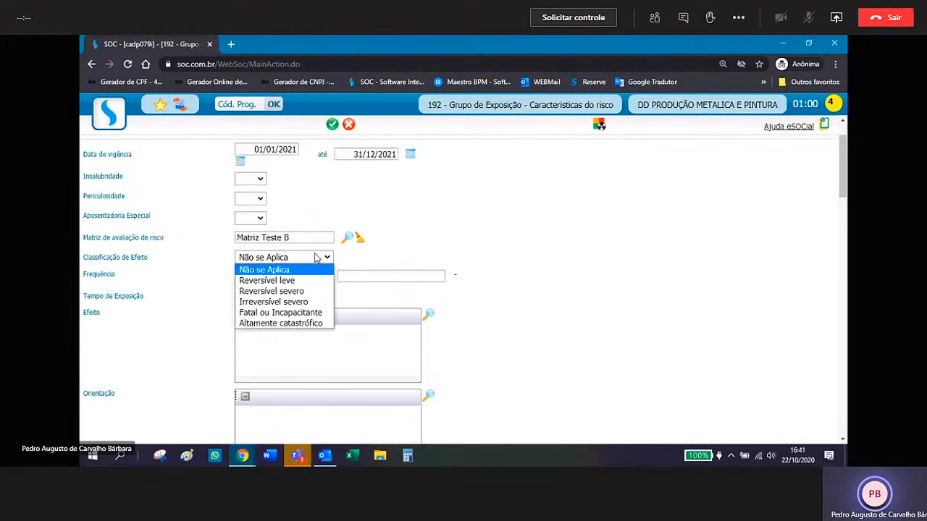
click(304, 324)
click(326, 278)
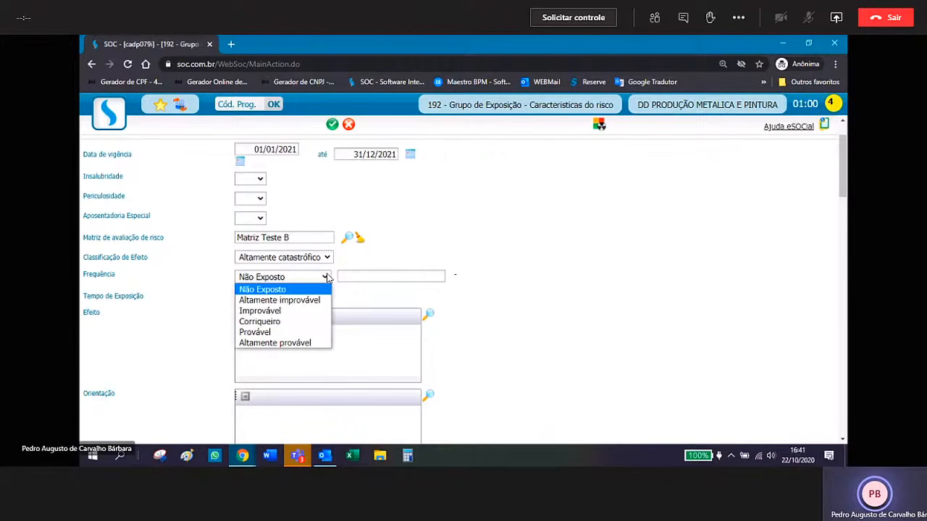
click(310, 322)
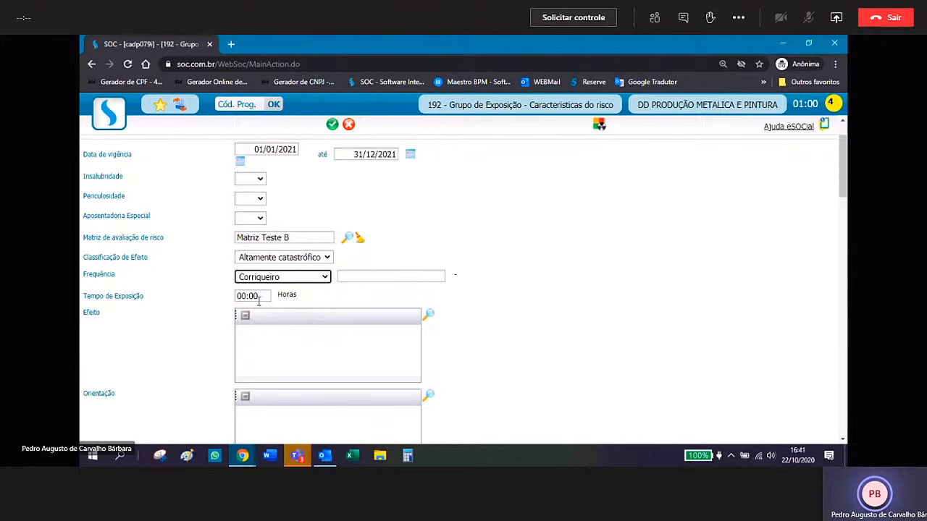
- Set Tempo de Exposição to 04:00 and try to save the Frio risk characteristics for SOLDADOR
drag(259, 299, 216, 300)
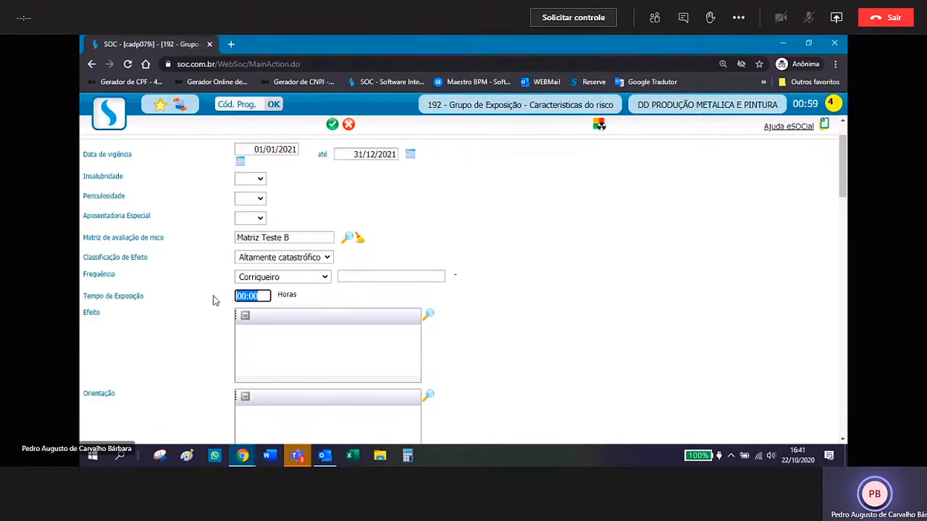
text(0)
scroll(466, 360, down, 3)
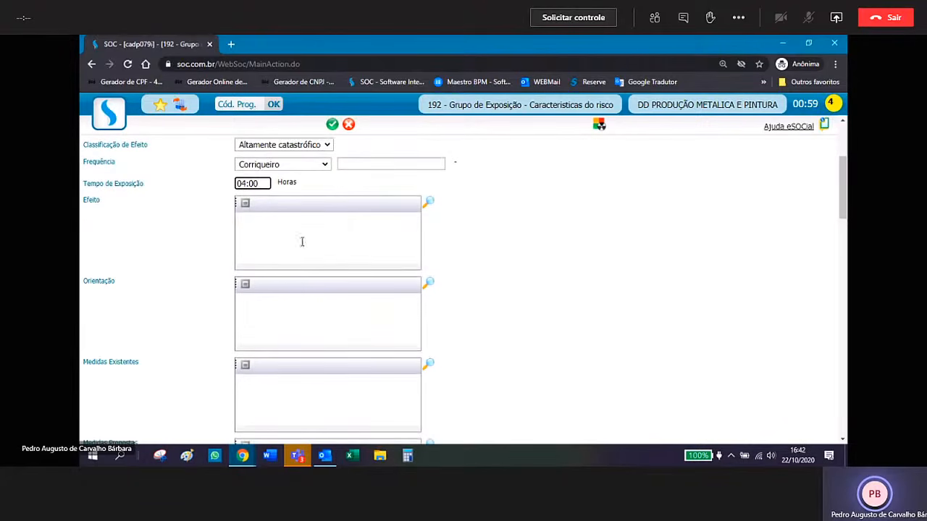
scroll(338, 225, down, 6)
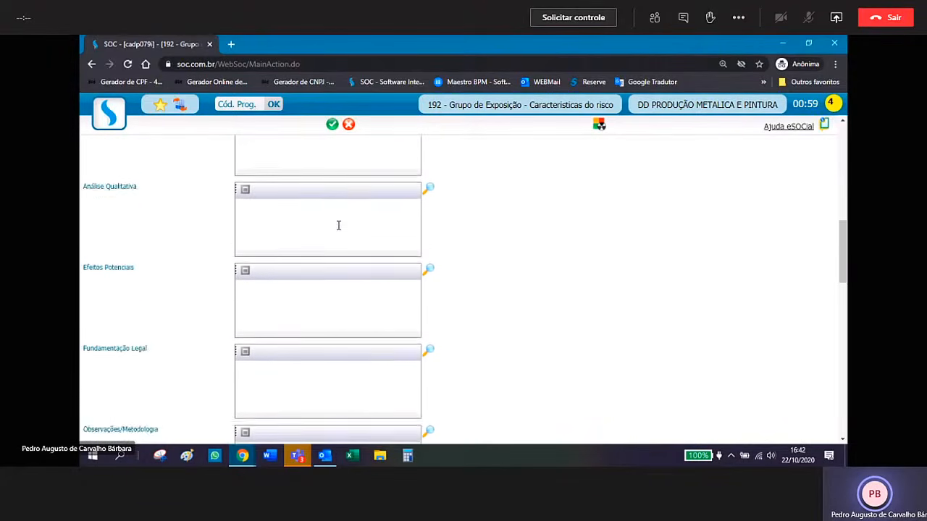
scroll(336, 229, down, 8)
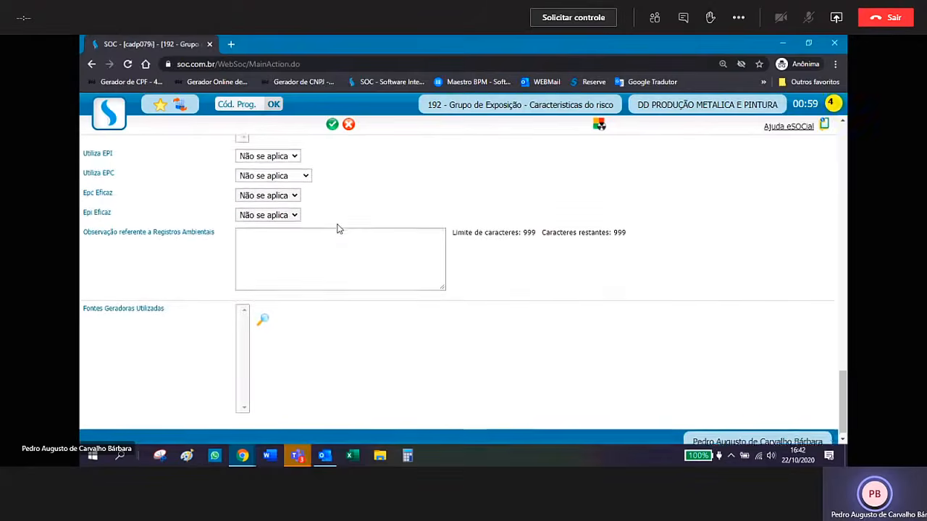
scroll(337, 229, up, 8)
scroll(337, 229, up, 8)
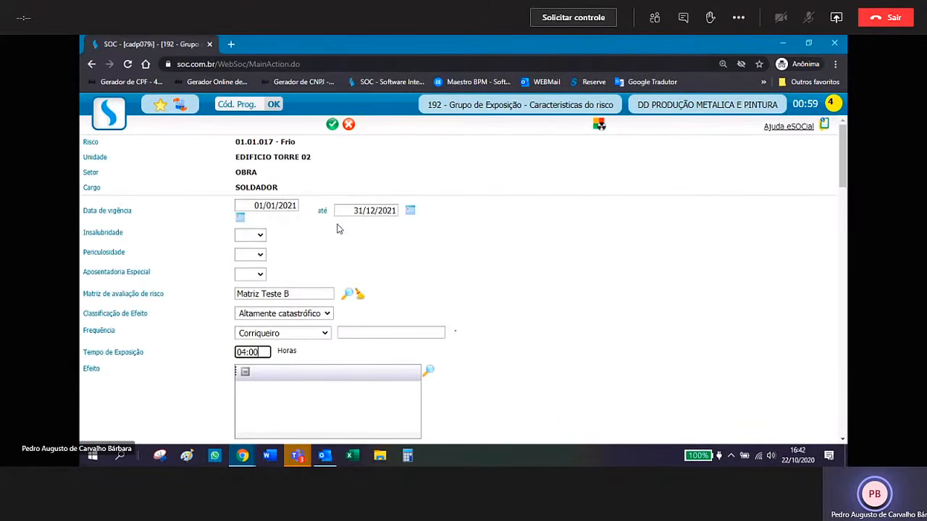
click(334, 126)
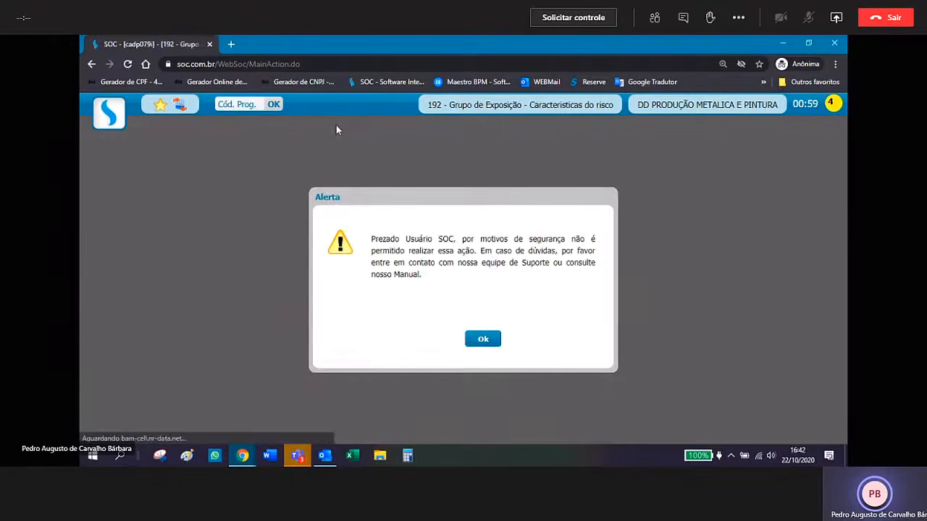
click(483, 340)
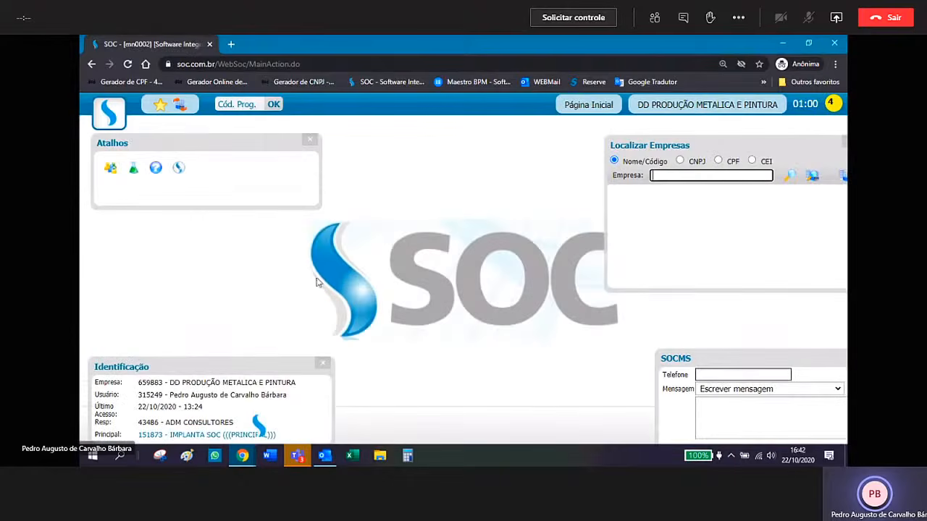
- Open the Grupo de Exposição register from the safety records
click(110, 118)
mouse_move(144, 163)
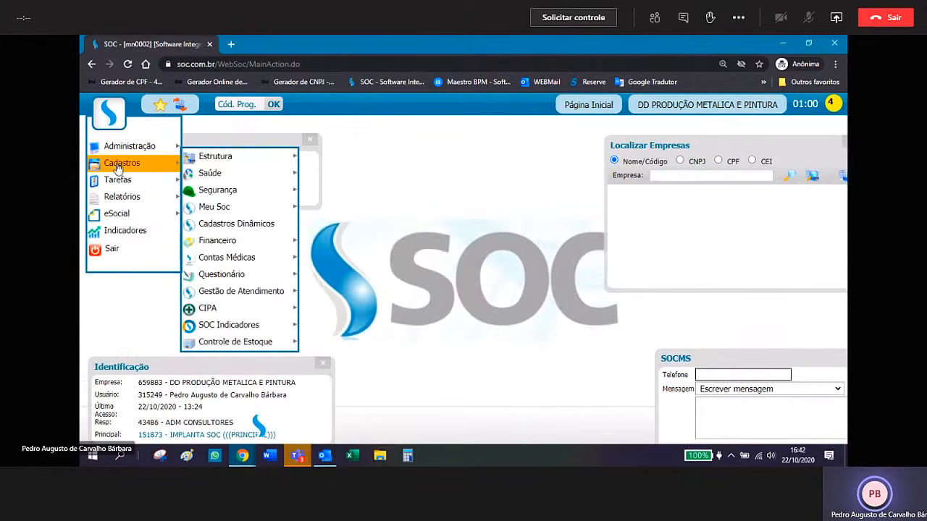
mouse_move(208, 166)
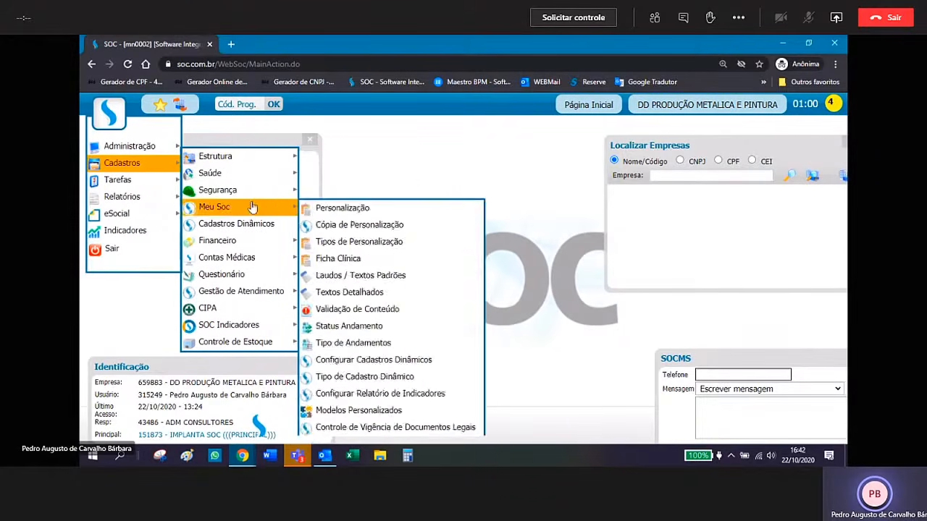
mouse_move(263, 191)
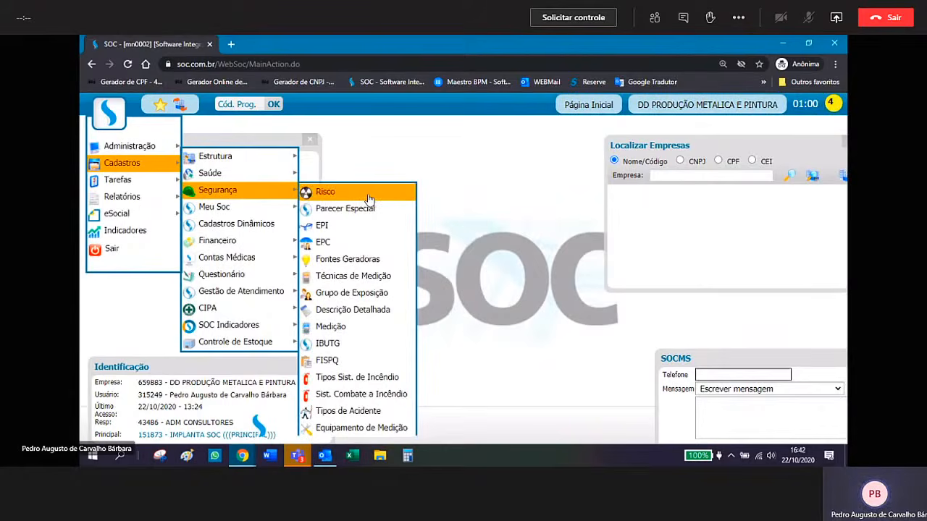
click(374, 293)
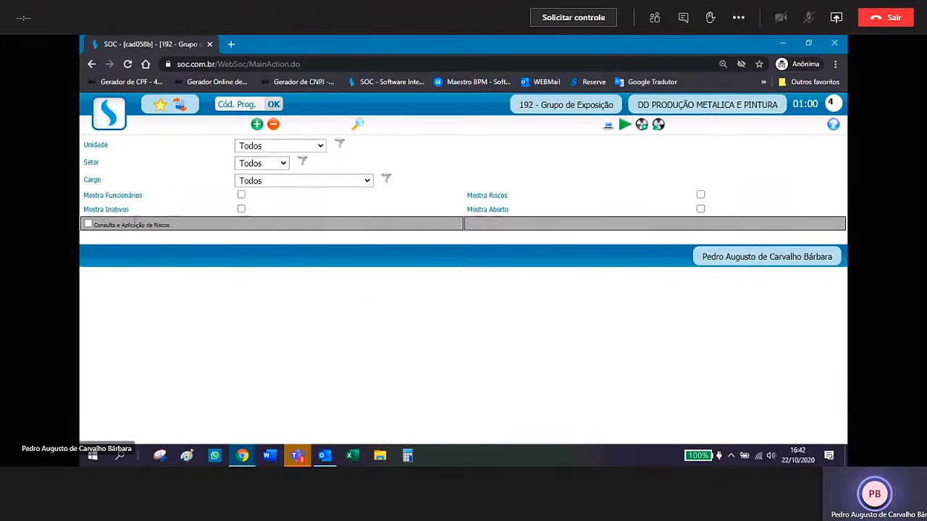
- Enable Consulta e Aplicação de Riscos, choose risk 01.01.017 - Frio and open its characteristics for SOLDADOR
click(87, 224)
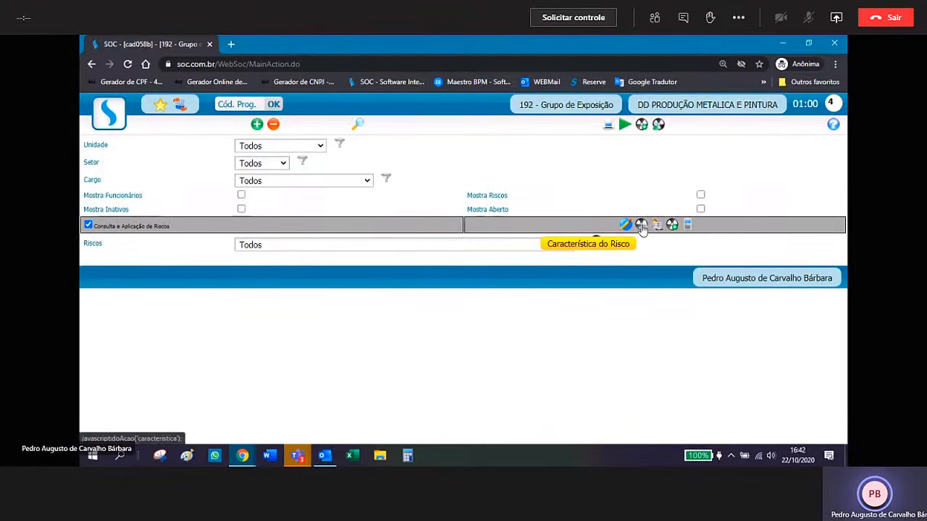
click(507, 245)
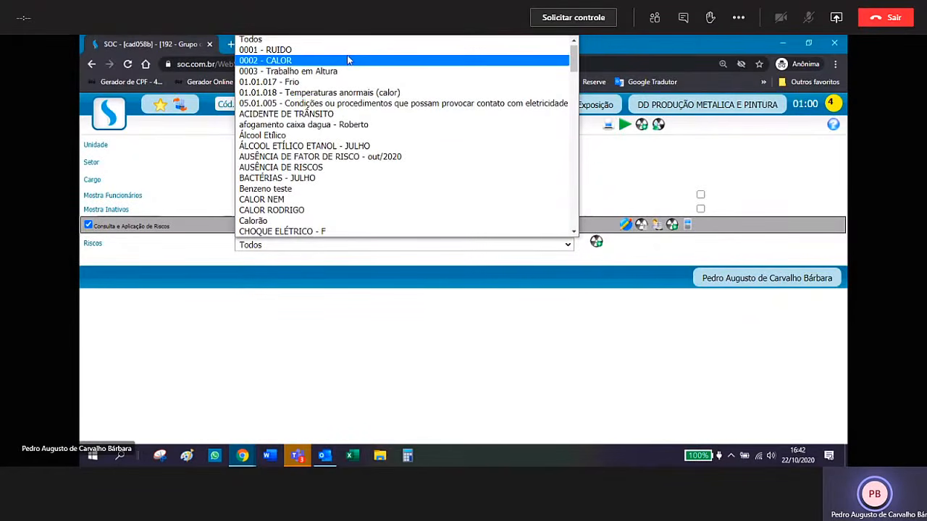
click(347, 82)
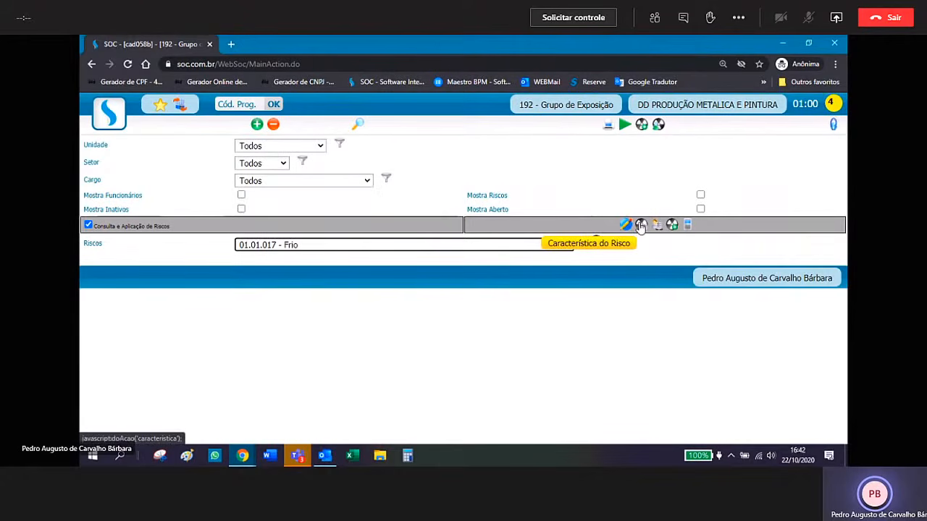
click(641, 226)
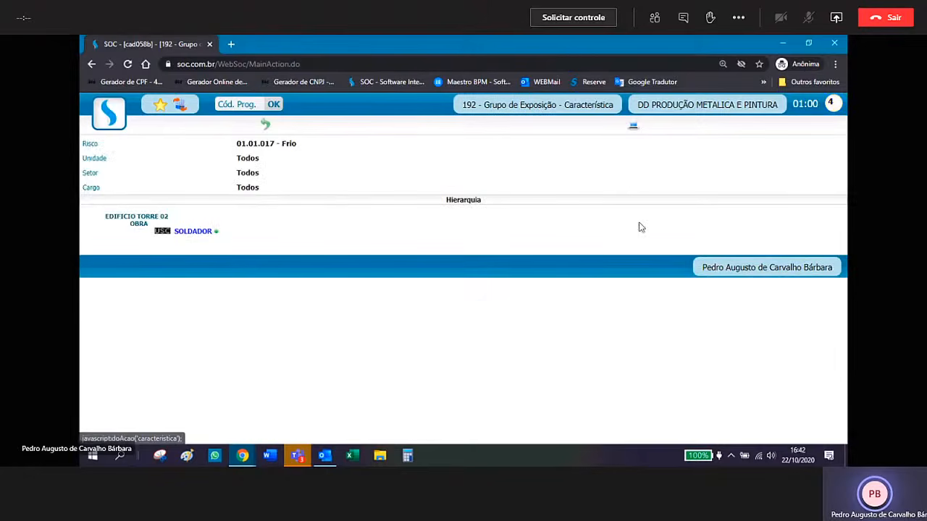
click(192, 231)
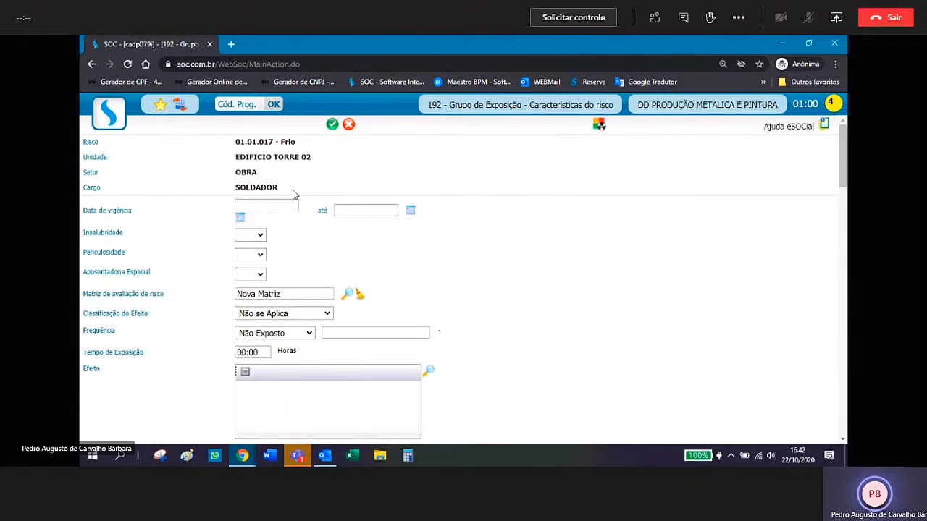
- Set the Data de vigência of the Frio characteristics from 01/01/2021 to 31/12/2021
click(269, 206)
text(01/01/2021)
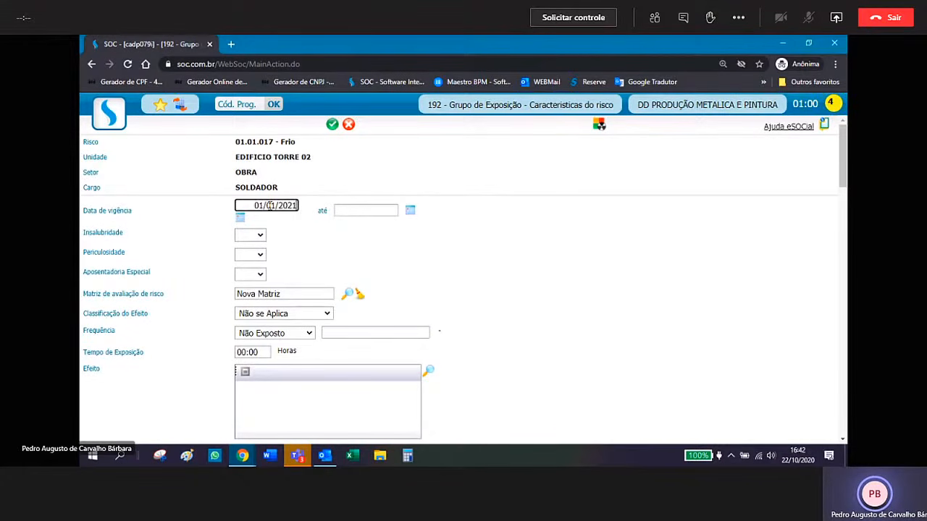
key(Tab)
text(31/12/2021)
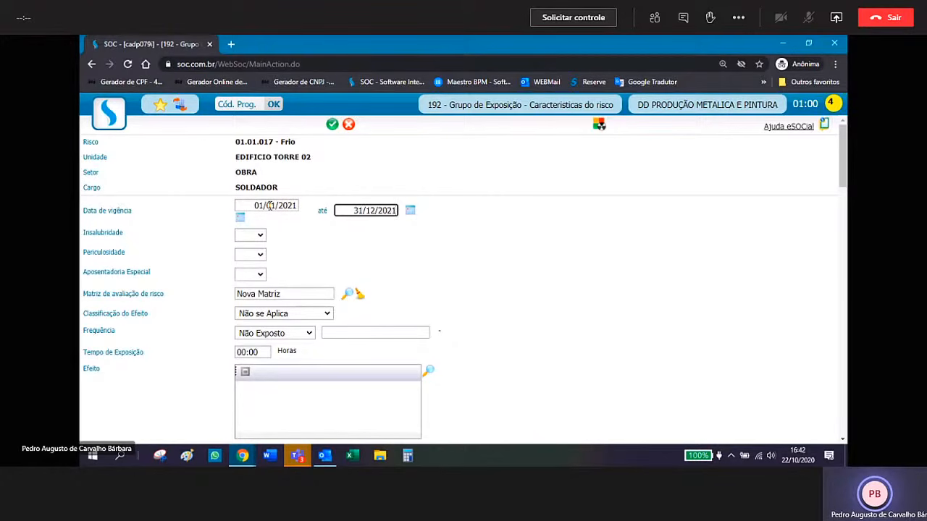
- Set Tempo de Exposição to 04:00 hours and save the Frio risk characteristics
scroll(257, 252, down, 3)
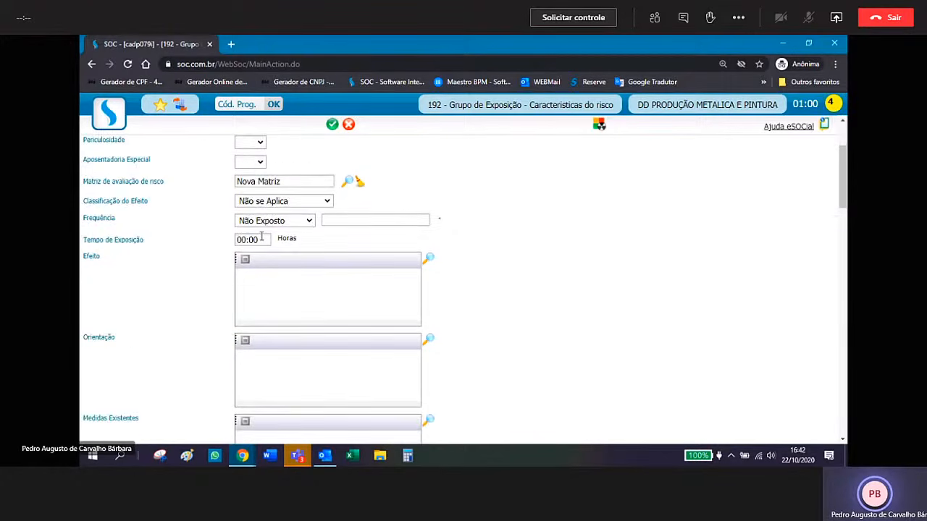
click(262, 239)
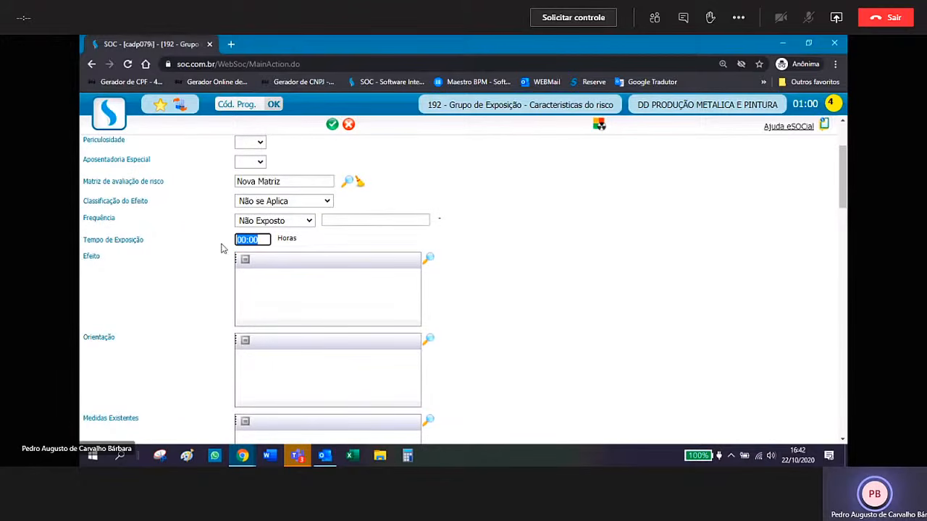
text(0400)
click(331, 124)
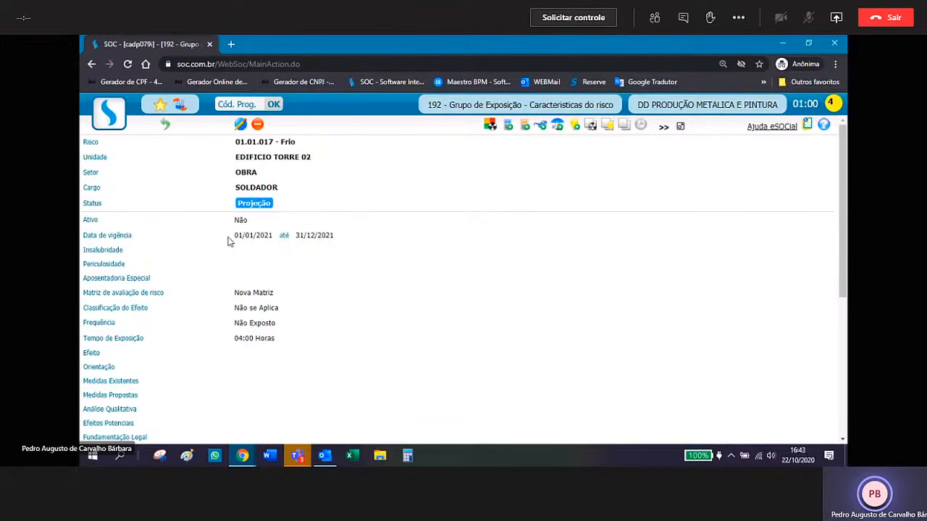
- Return to the Frio hierarchy and examine the USC marker beside SOLDADOR up close
click(165, 127)
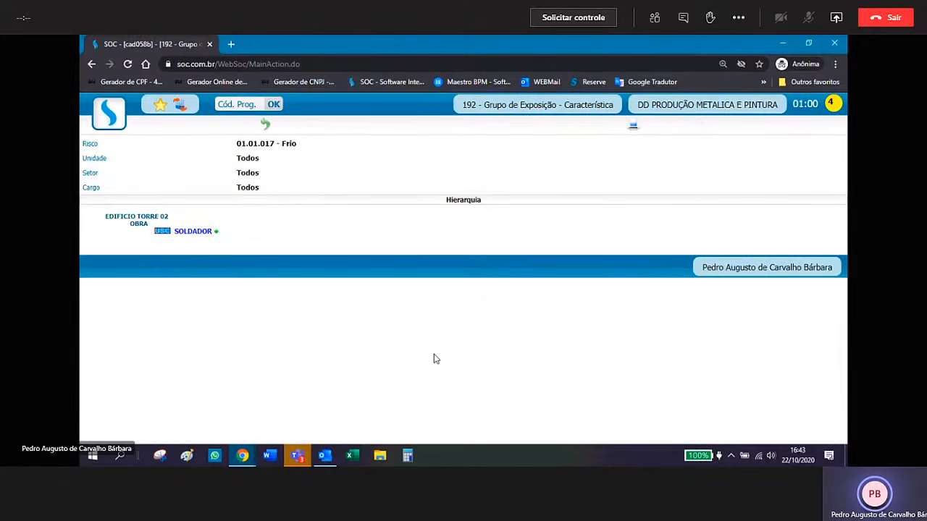
key(ctrl+plus)
key(ctrl+plus)
key(ctrl+plus)
key(ctrl+plus)
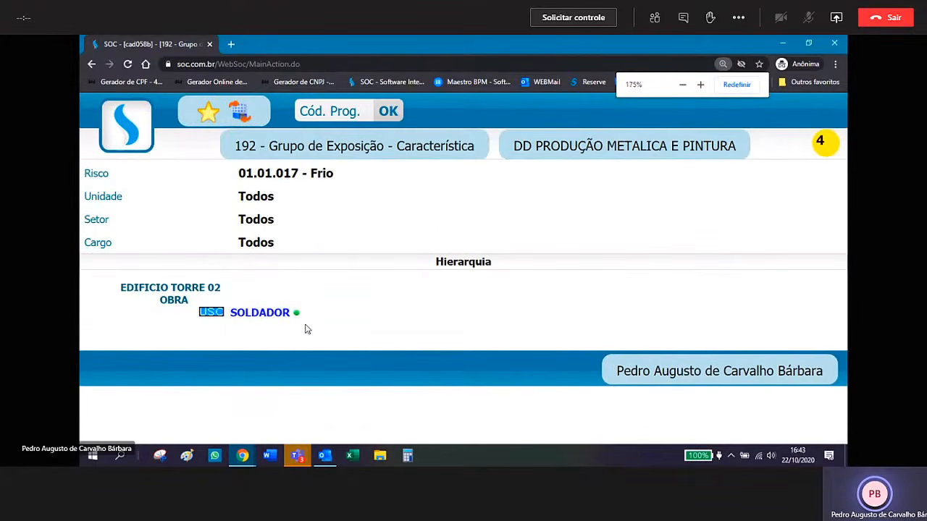
click(223, 321)
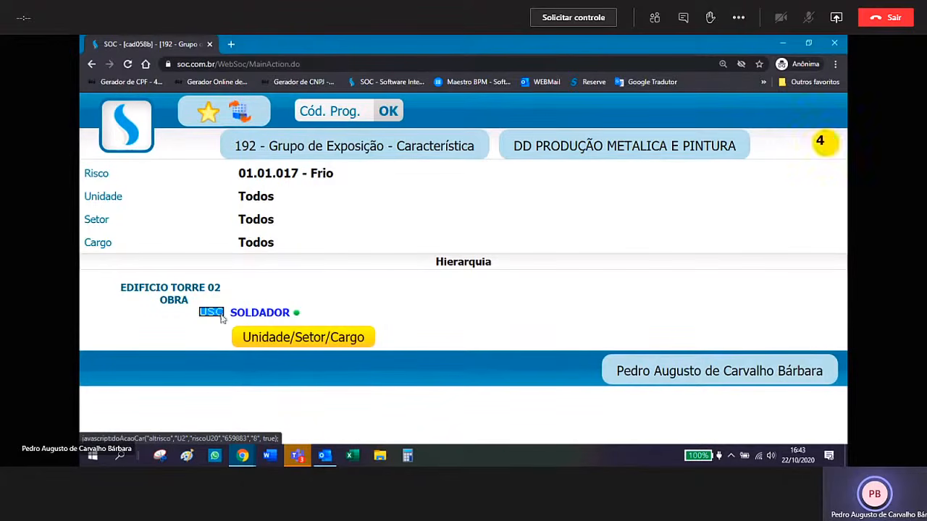
key(ctrl+minus)
key(ctrl+minus)
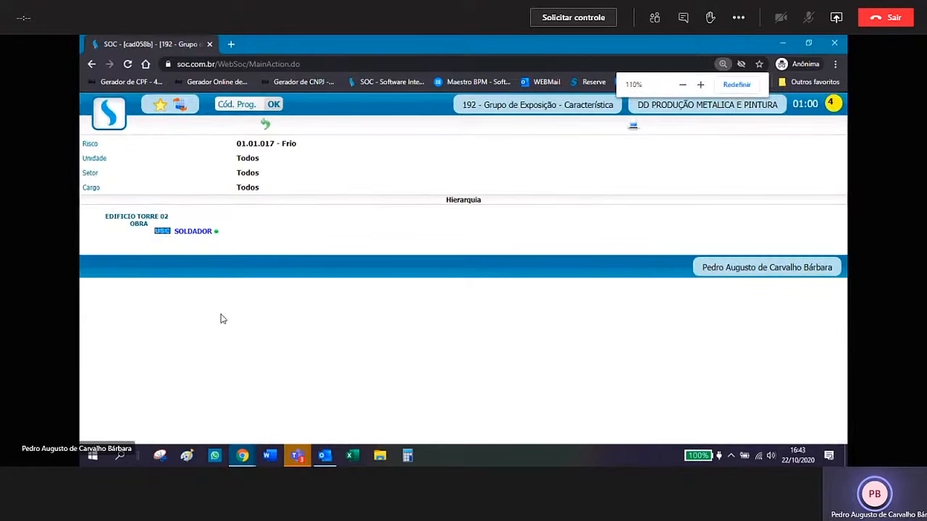
- Open SOLDADOR's USC characteristics for Frio and add a new version under Históricos e Projeções
click(163, 233)
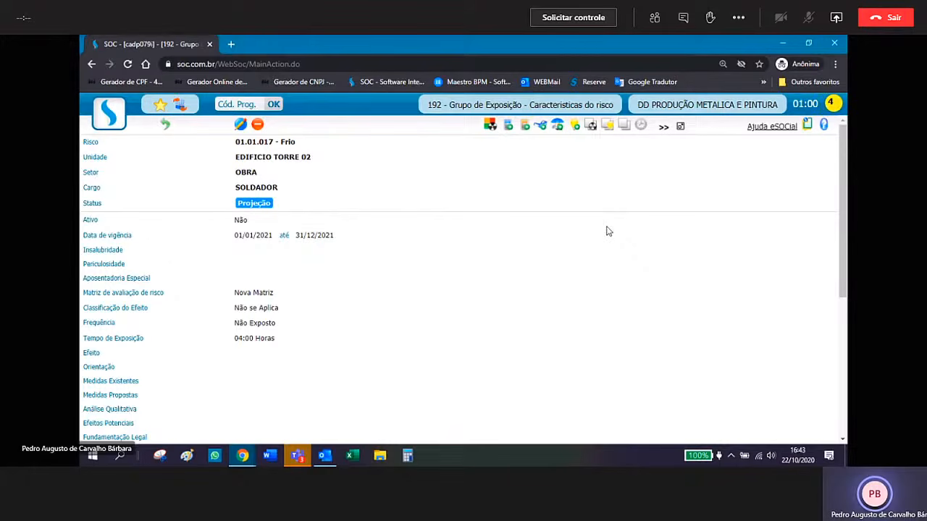
click(641, 126)
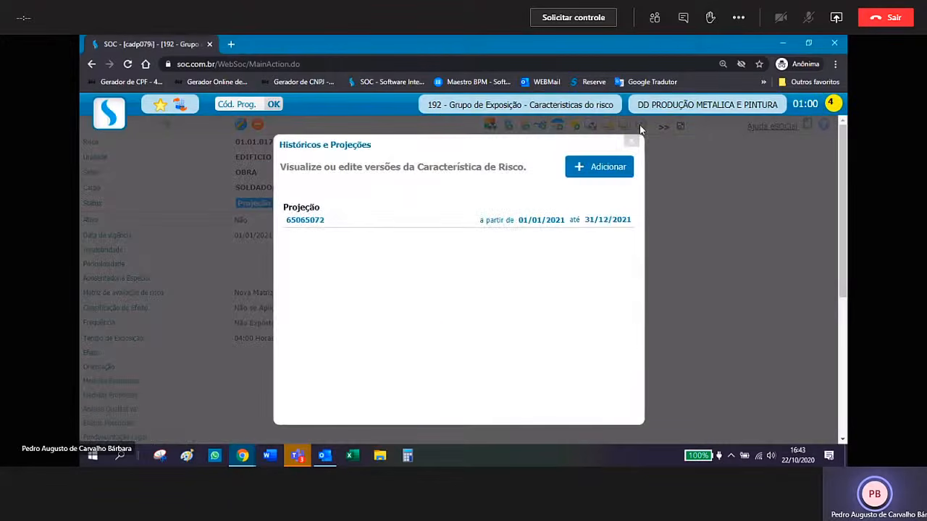
click(583, 167)
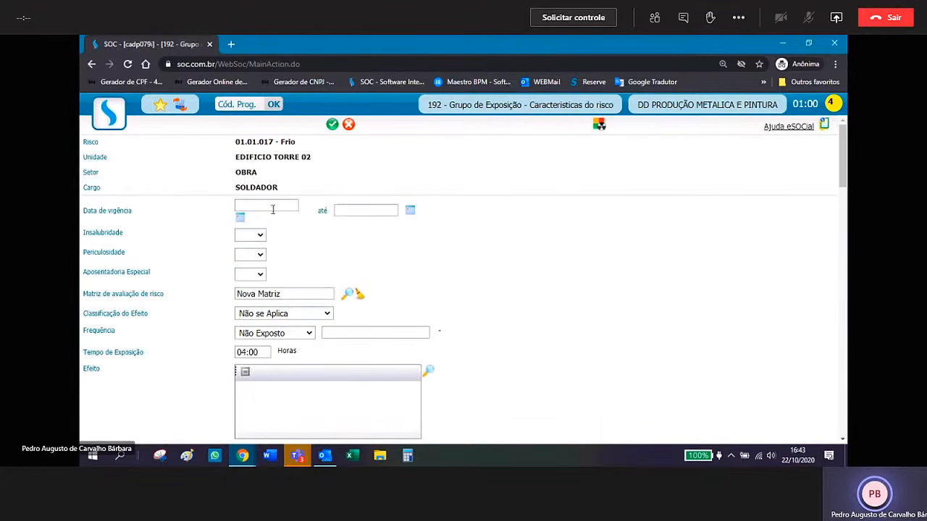
- Set the new version's Data de vigência from 01/01/2020 to 31/12/2020
click(275, 206)
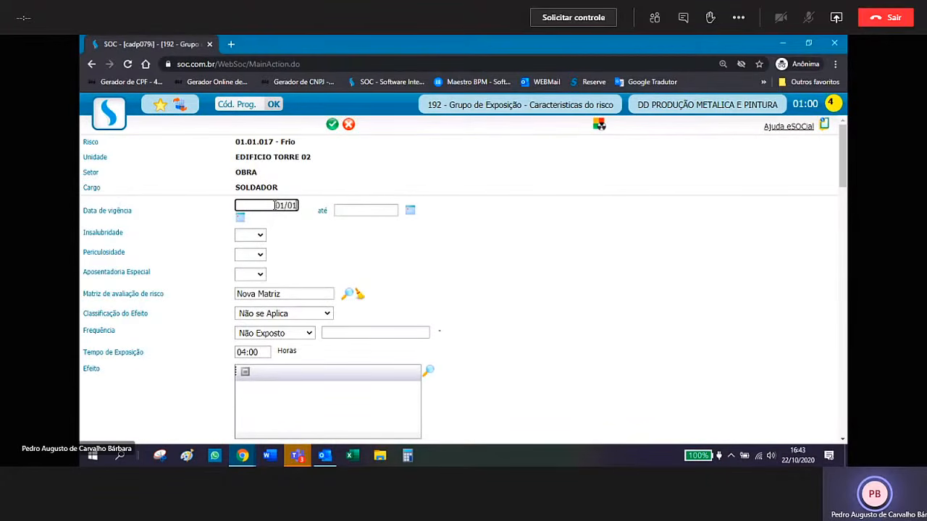
text(01/01/2020)
key(Tab)
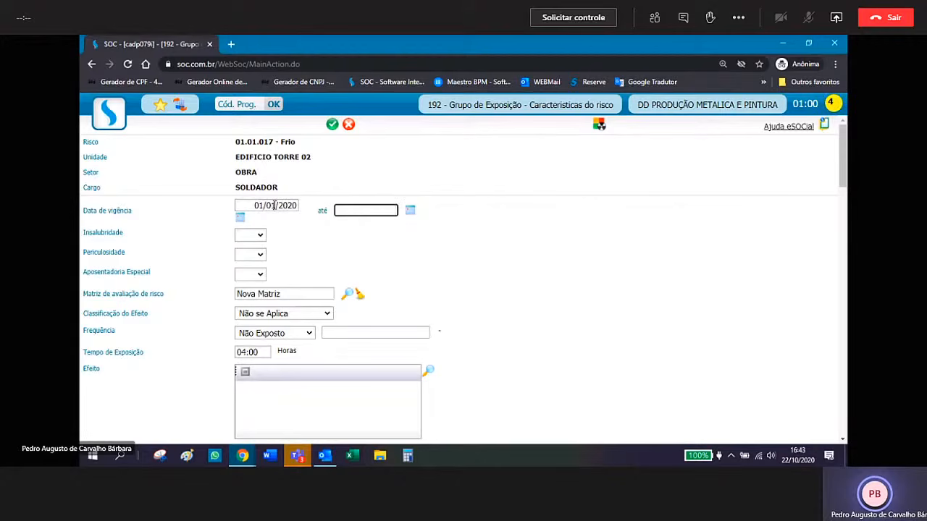
text(31/12/2020)
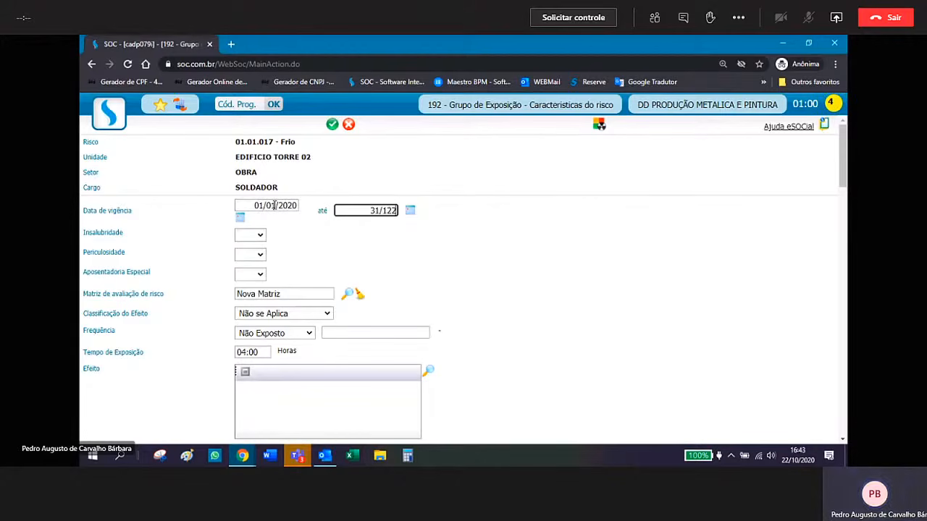
- Set Insalubridade, Periculosidade and Aposentadoria Especial to Não for the new version
click(257, 234)
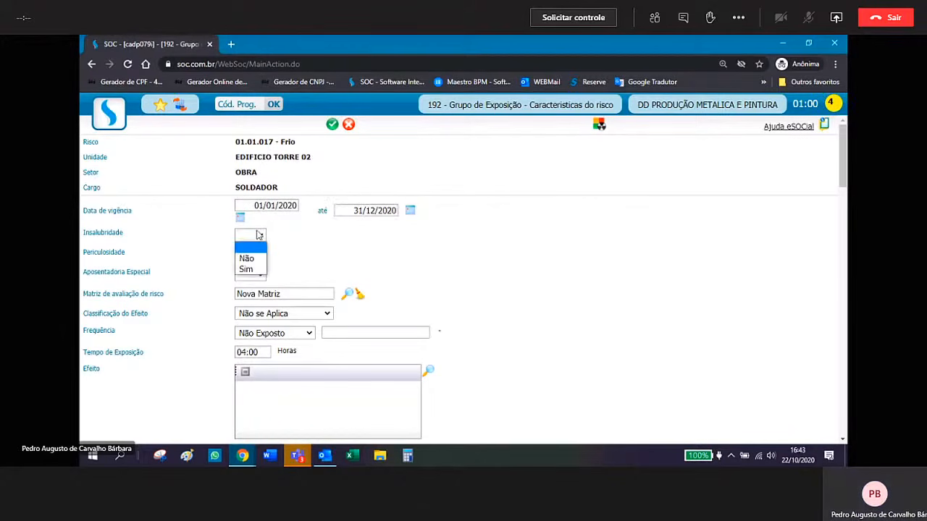
click(247, 257)
click(257, 254)
click(246, 278)
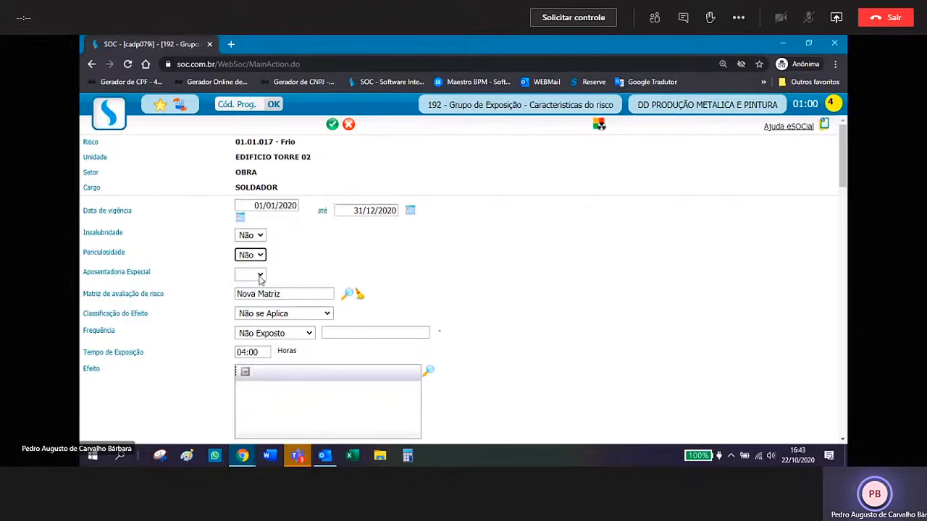
click(249, 273)
click(255, 297)
- Set the new version's Tempo de Exposição to 05:00 hours
scroll(382, 282, down, 2)
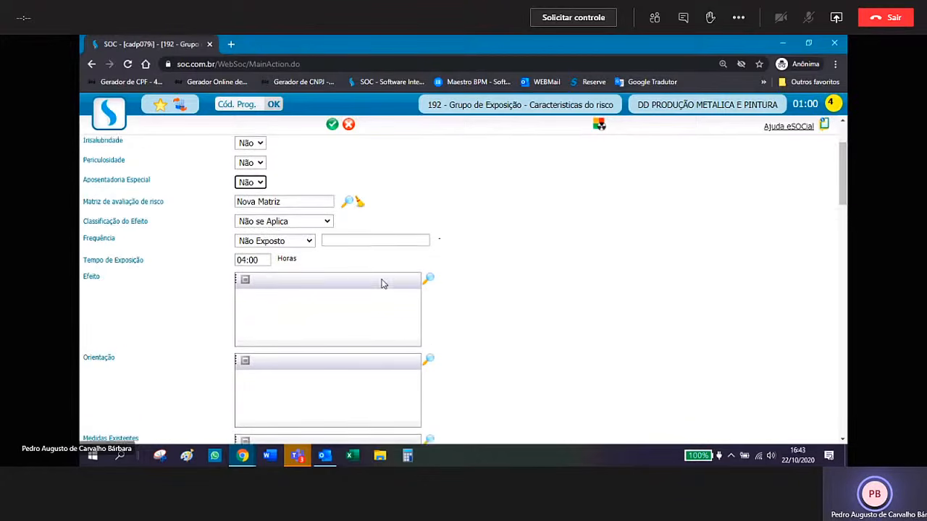
drag(245, 240, 233, 246)
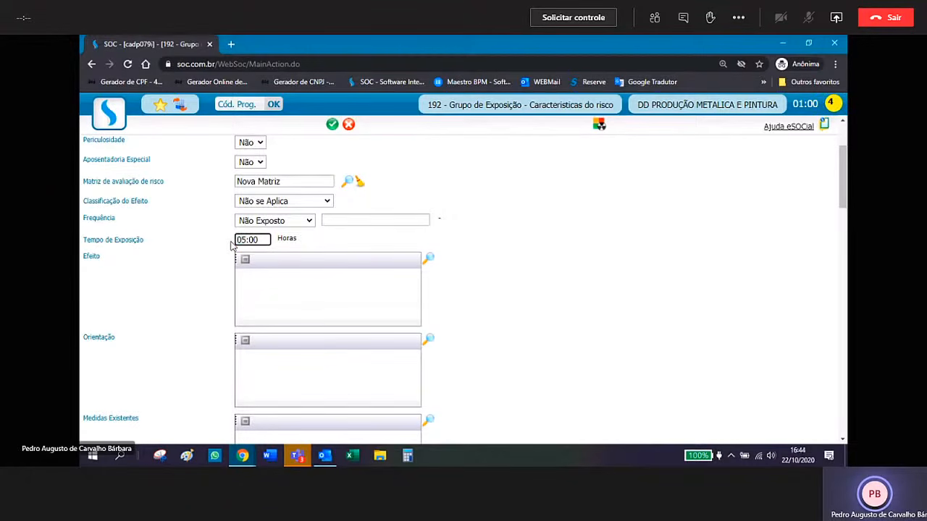
- Enter "Utilizar EPI" as the new version's Orientação, save the version and return to the SOLDADOR hierarchy
scroll(304, 283, down, 1)
click(303, 227)
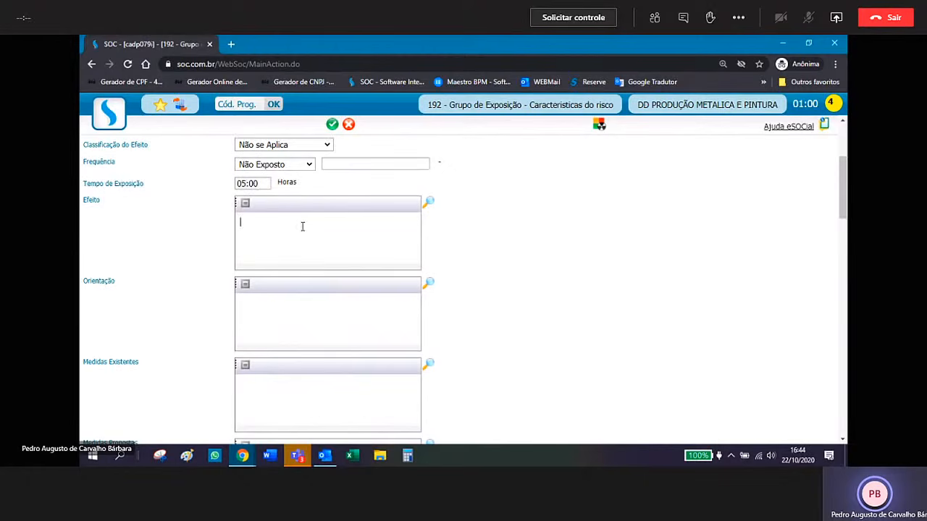
click(323, 300)
scroll(350, 292, down, 10)
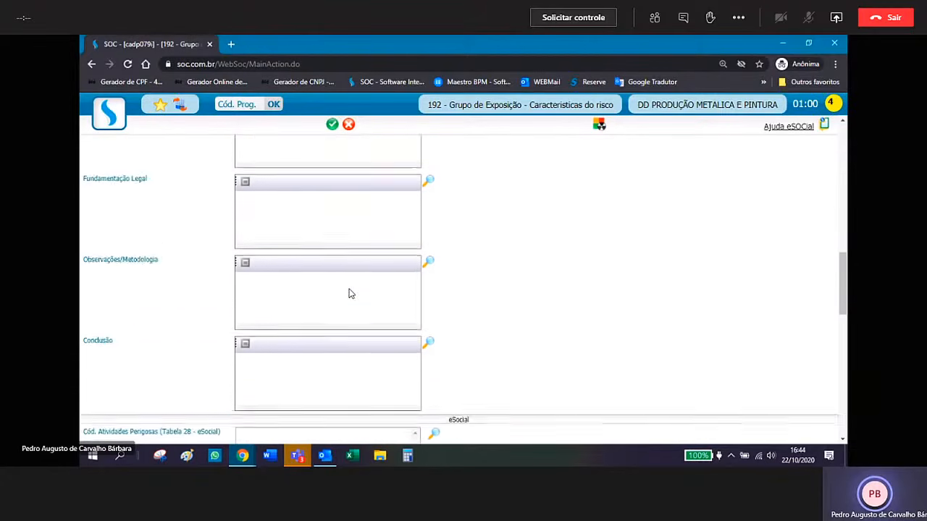
scroll(349, 293, up, 15)
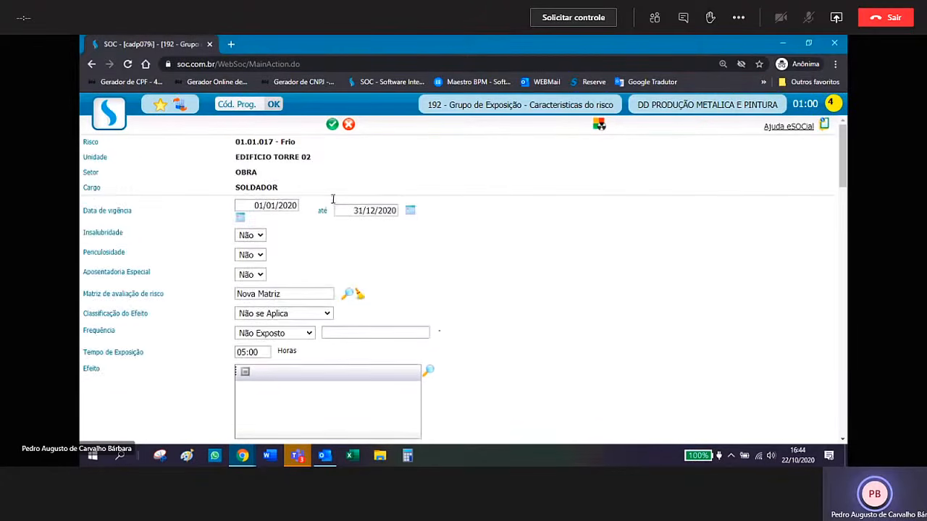
click(333, 125)
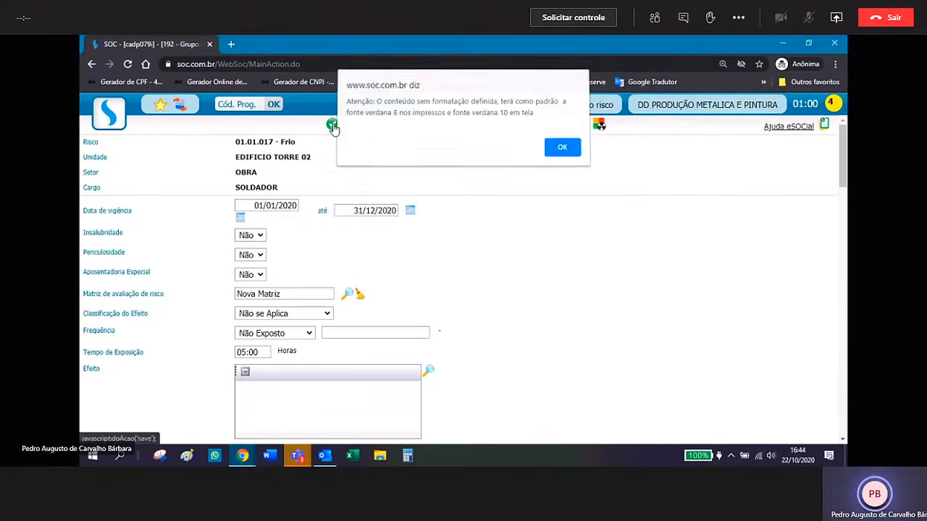
click(562, 148)
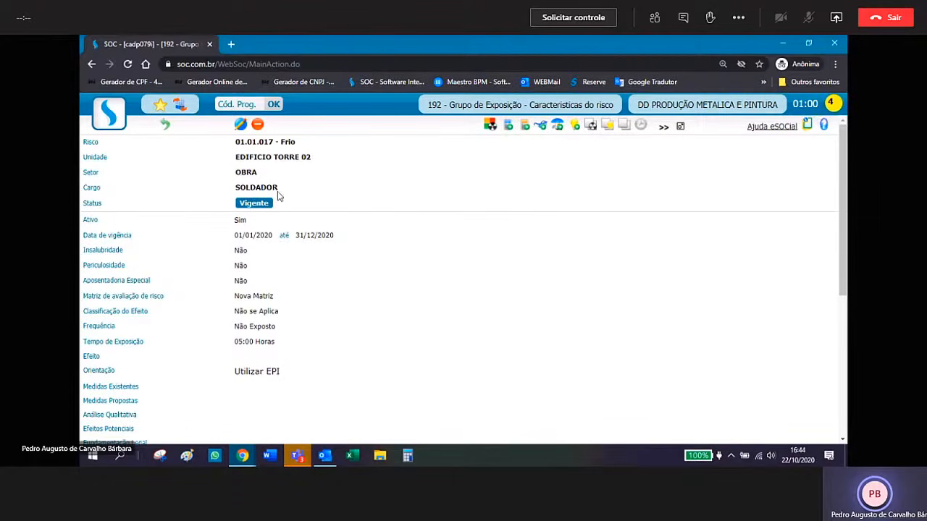
click(166, 126)
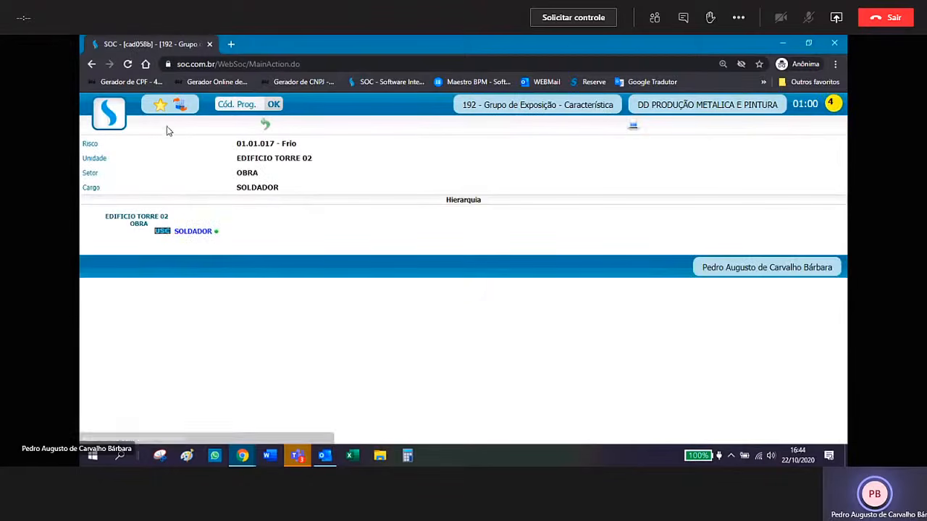
key(ctrl+plus)
key(ctrl+plus)
key(ctrl+plus)
key(ctrl+plus)
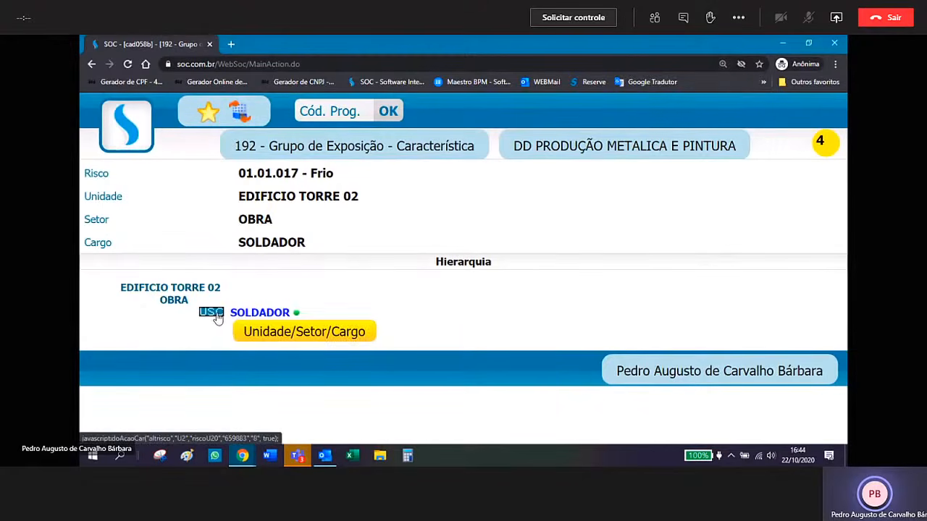
key(ctrl+minus)
key(ctrl+minus)
key(ctrl+minus)
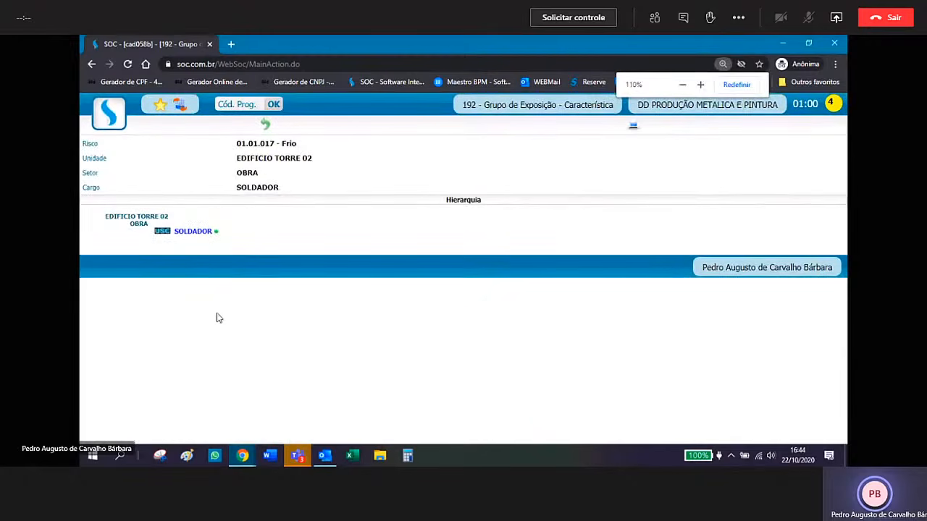
key(ctrl+minus)
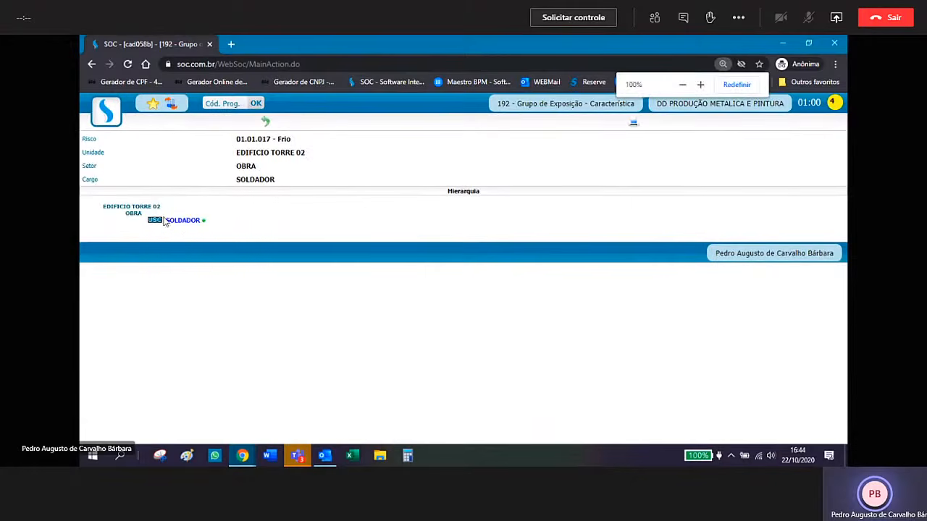
- Examine the 2021 projection of SOLDADOR's Frio characteristics through Históricos e Projeções, including its editable fields, and return without changes
click(155, 222)
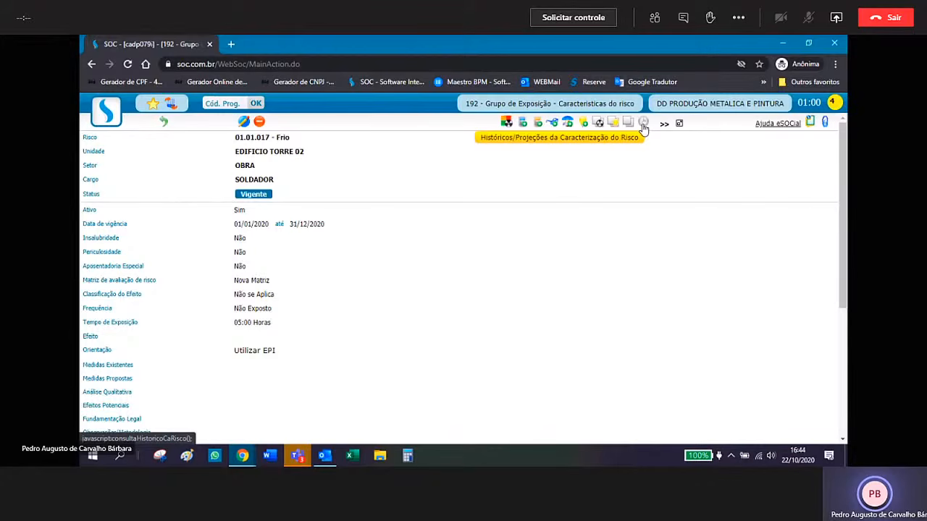
click(664, 123)
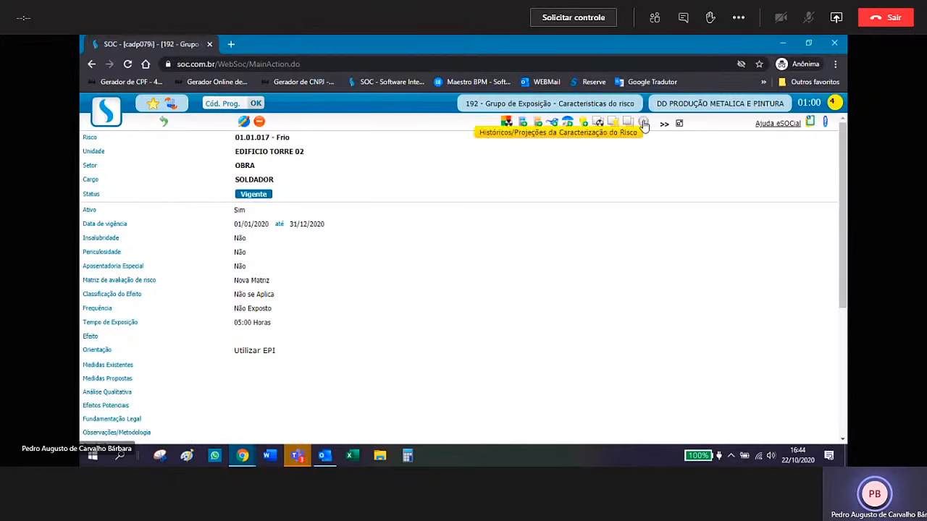
click(643, 123)
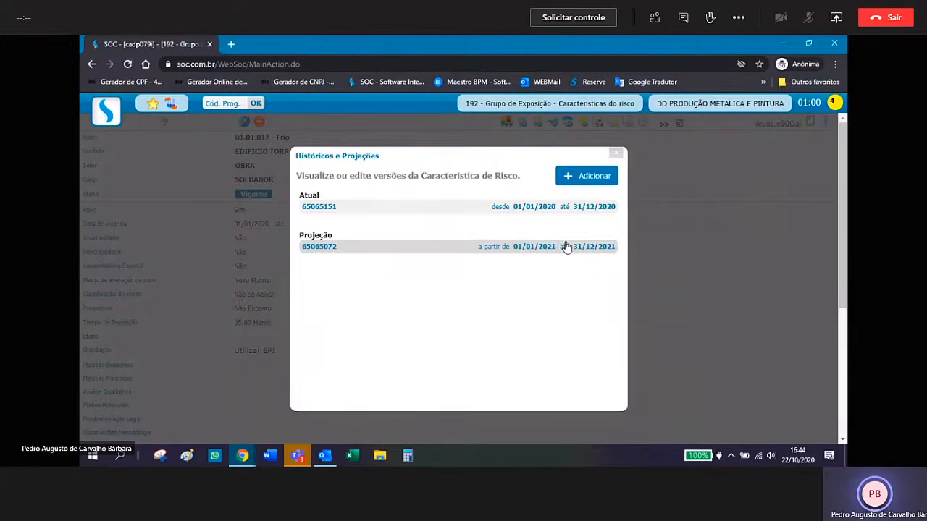
click(528, 247)
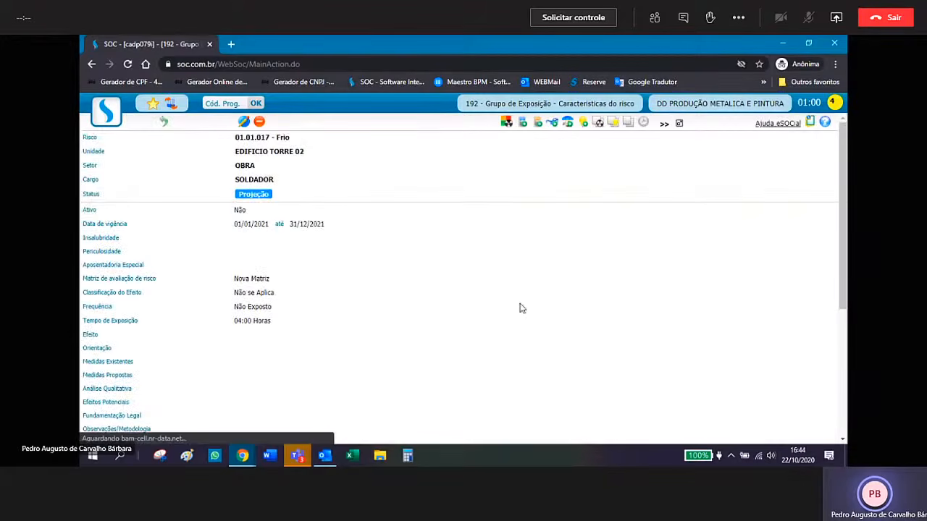
click(244, 122)
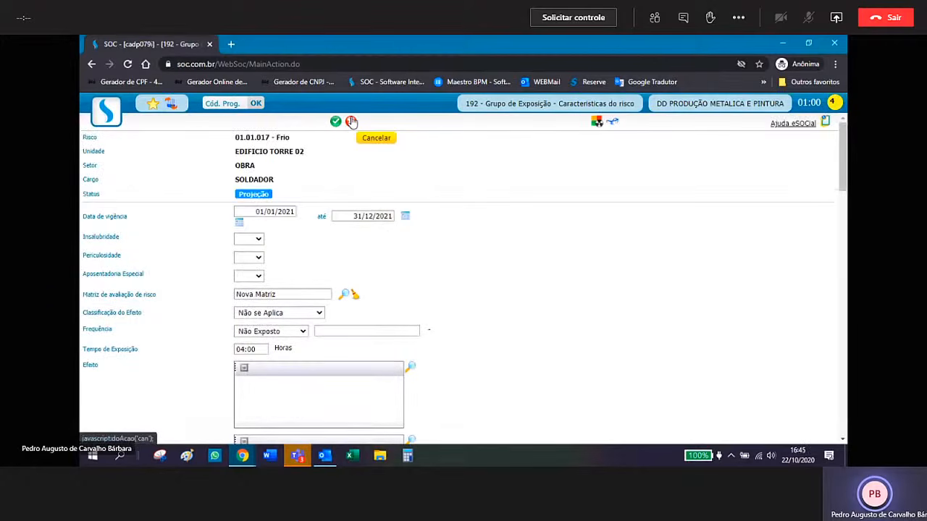
click(351, 121)
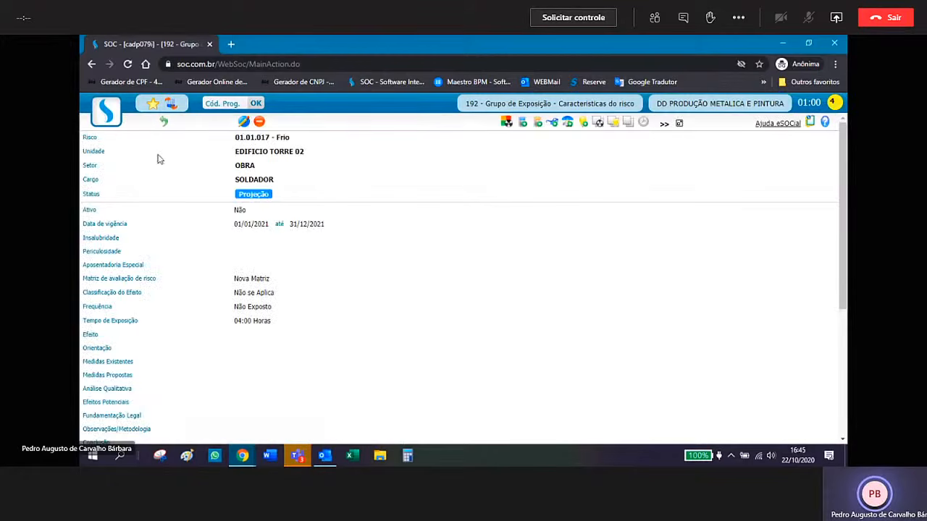
click(163, 122)
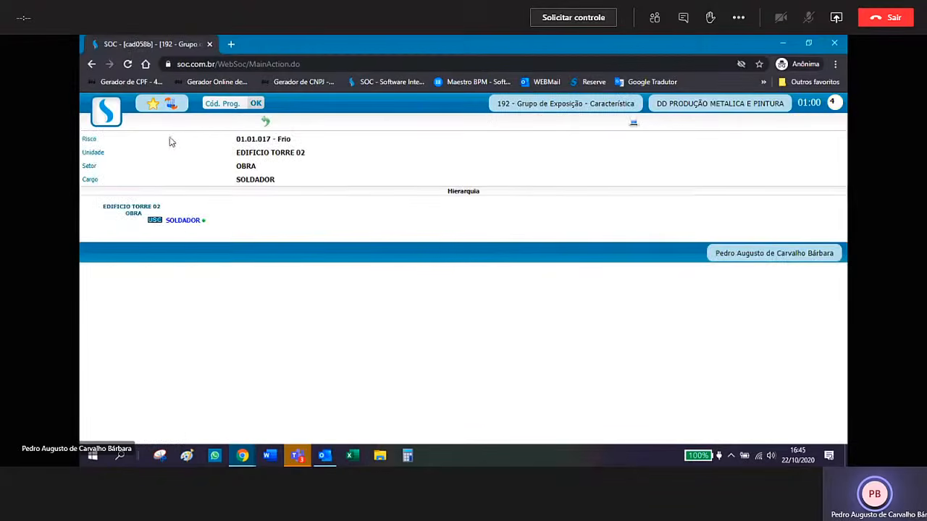
click(166, 221)
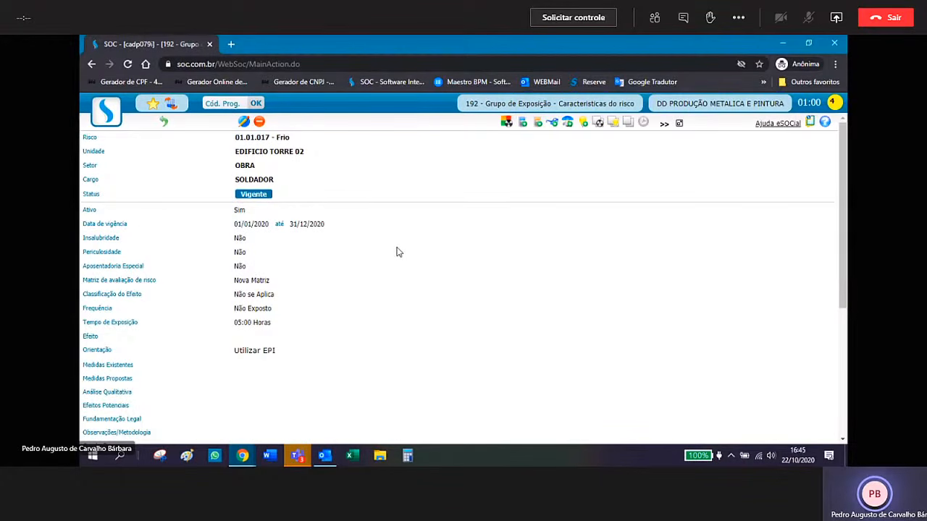
click(643, 124)
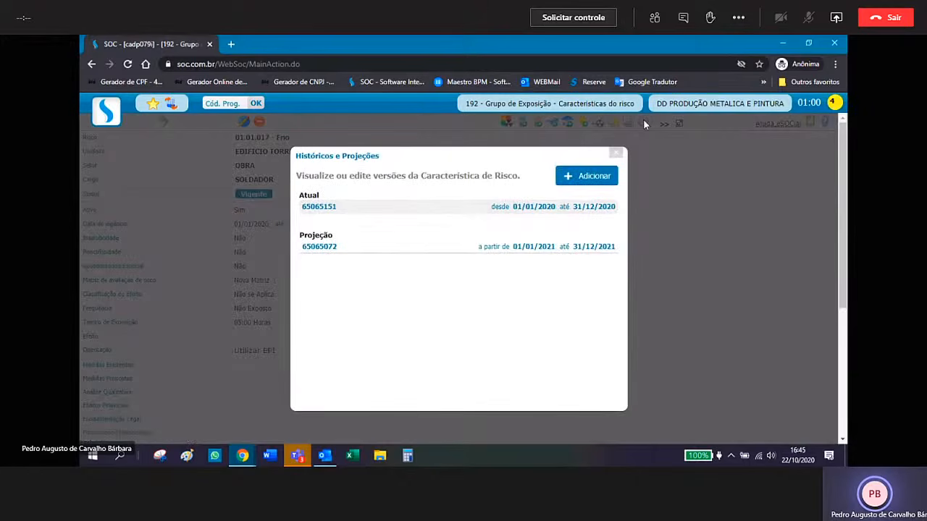
click(600, 175)
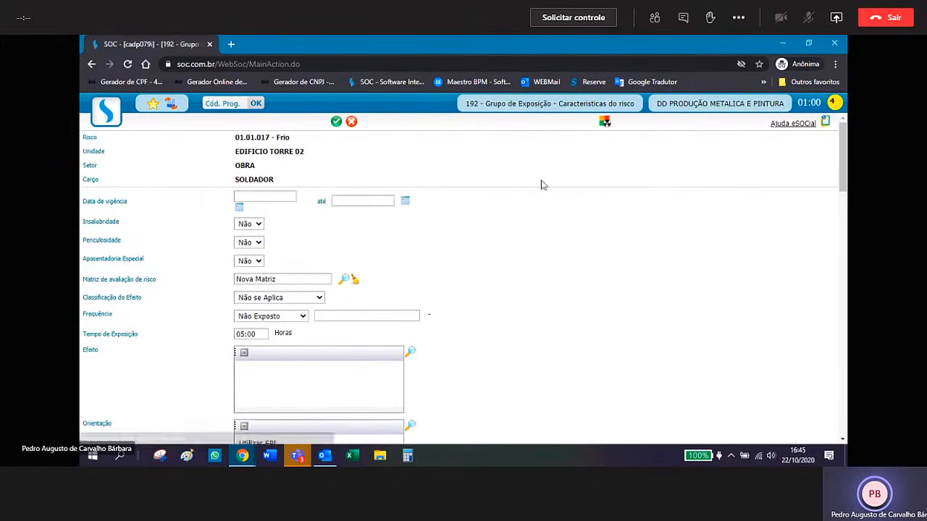
click(244, 195)
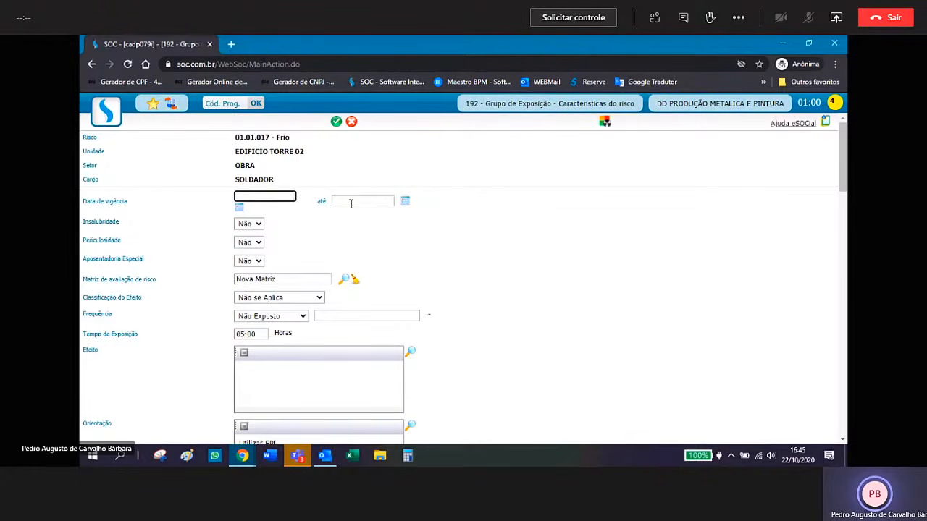
click(335, 120)
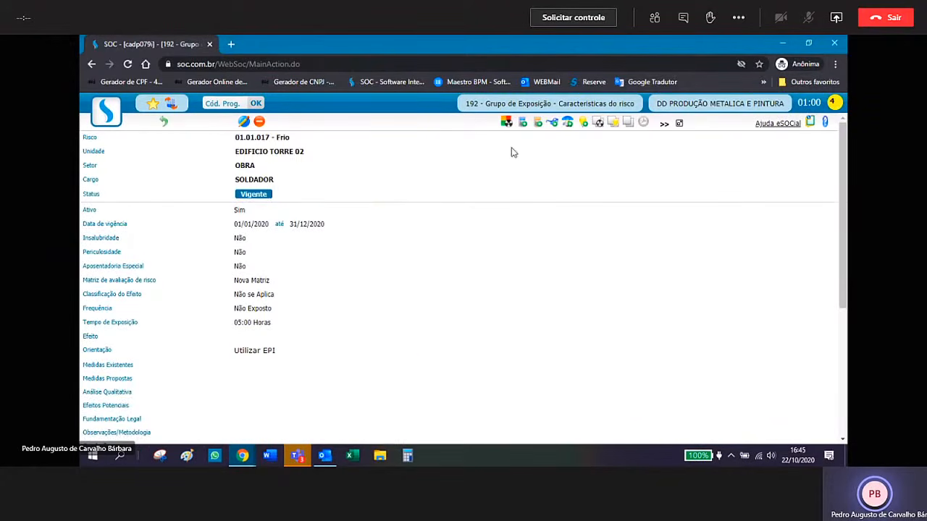
- Review the current and projected validity periods of the Frio characteristics under Históricos e Projeções, and return to the hierarchy
click(643, 121)
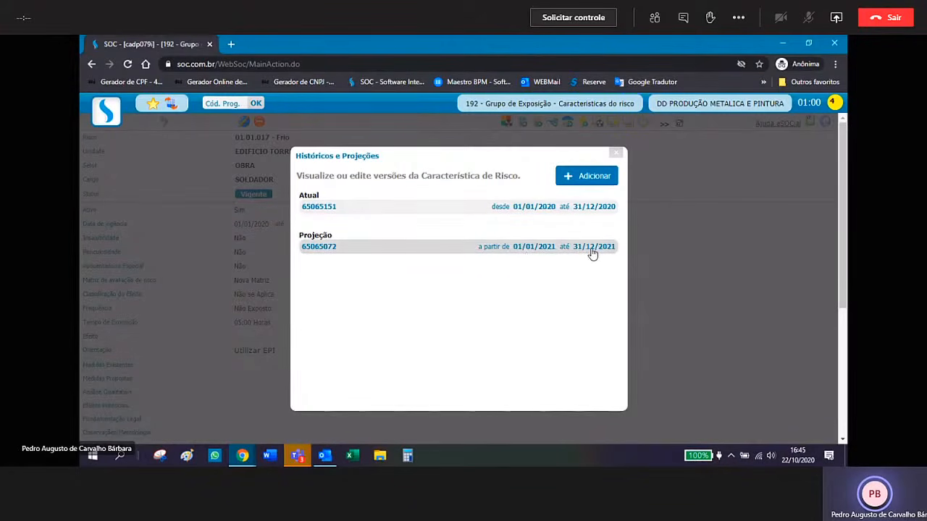
click(616, 154)
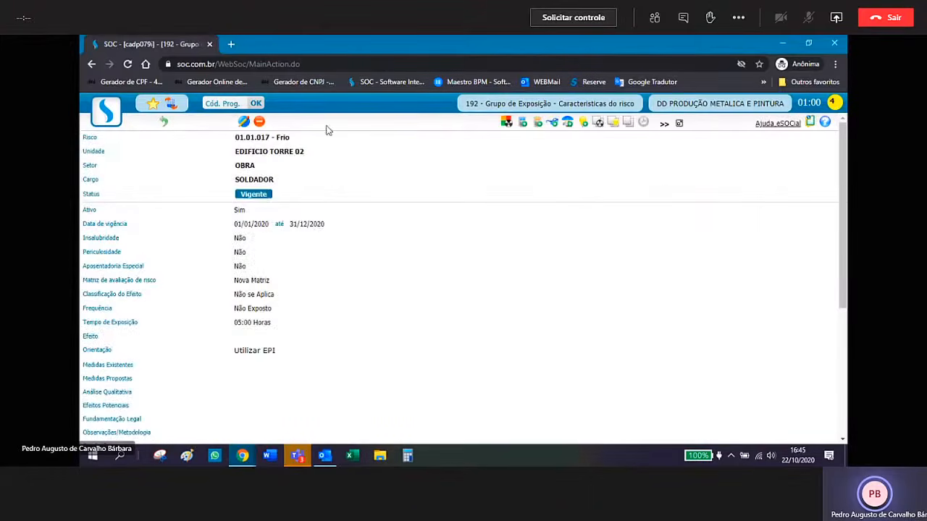
click(165, 126)
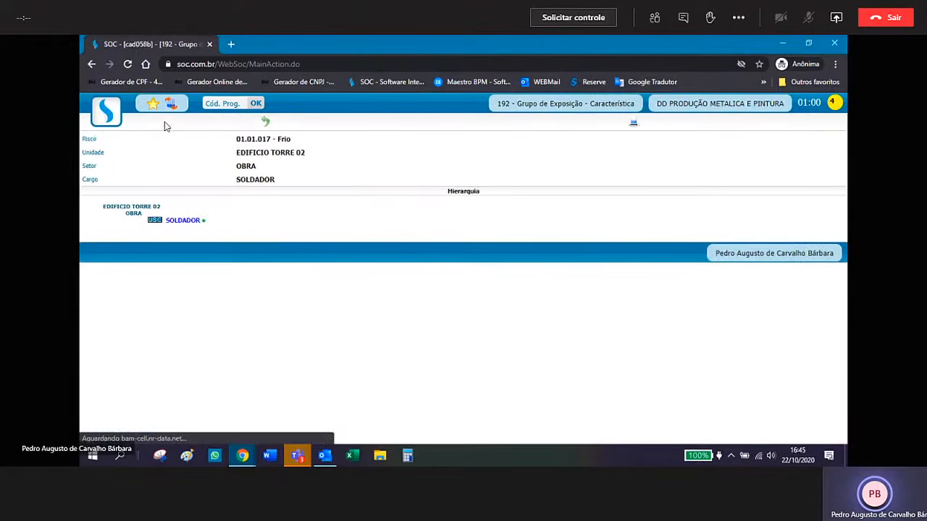
- Open Controle de Vigência de Documentos Legais and search for records with any status
click(108, 118)
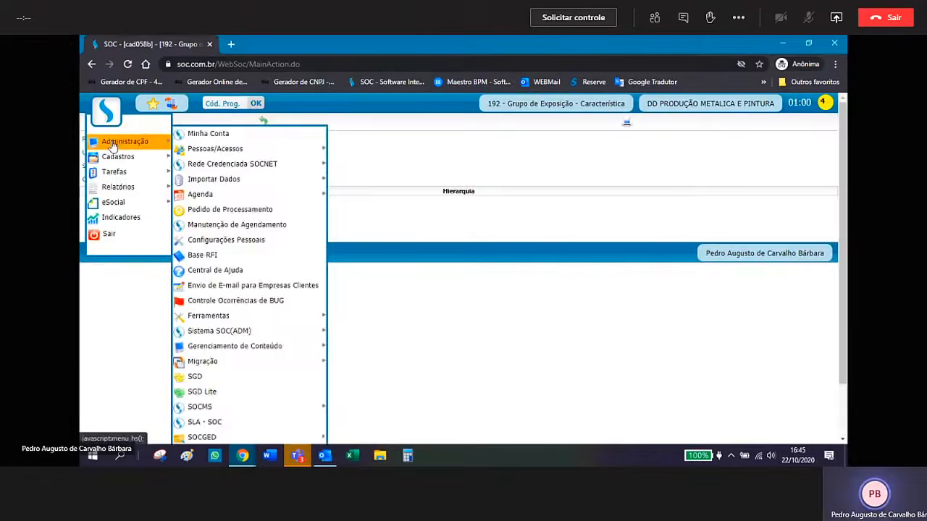
mouse_move(128, 160)
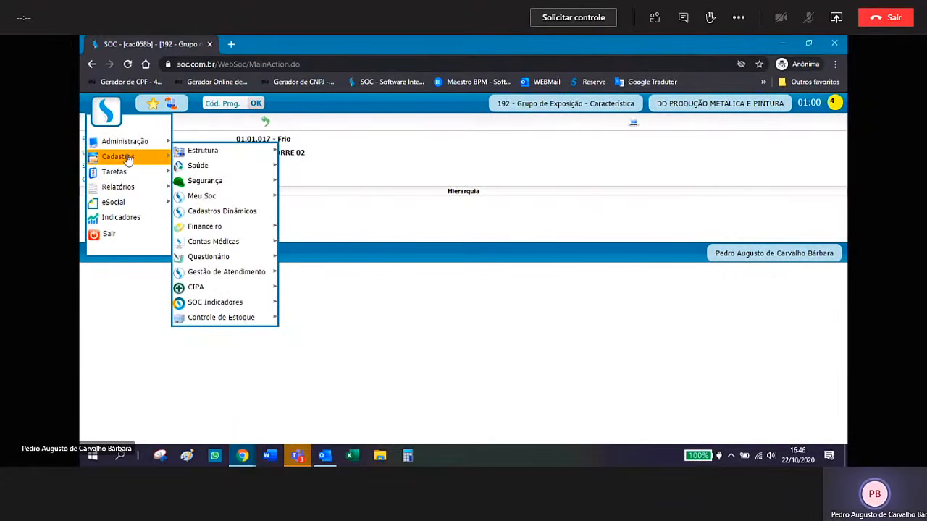
mouse_move(233, 200)
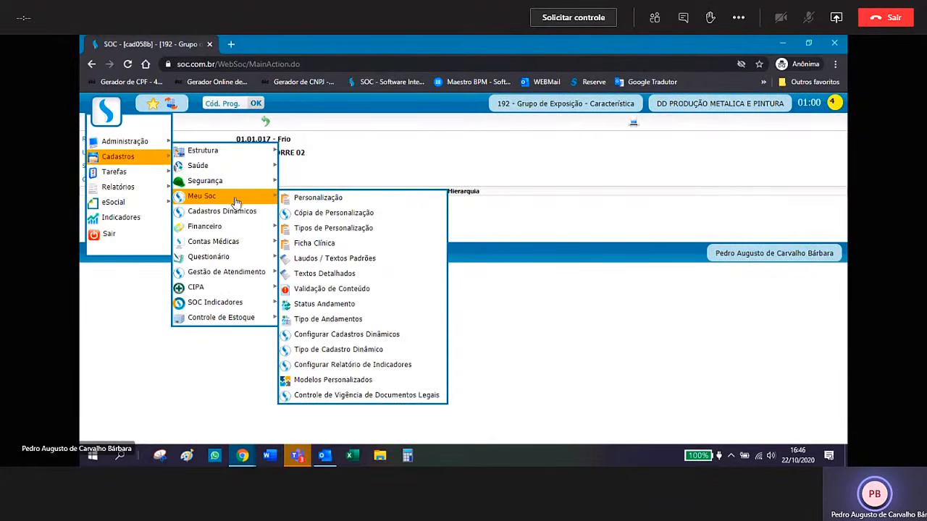
click(414, 399)
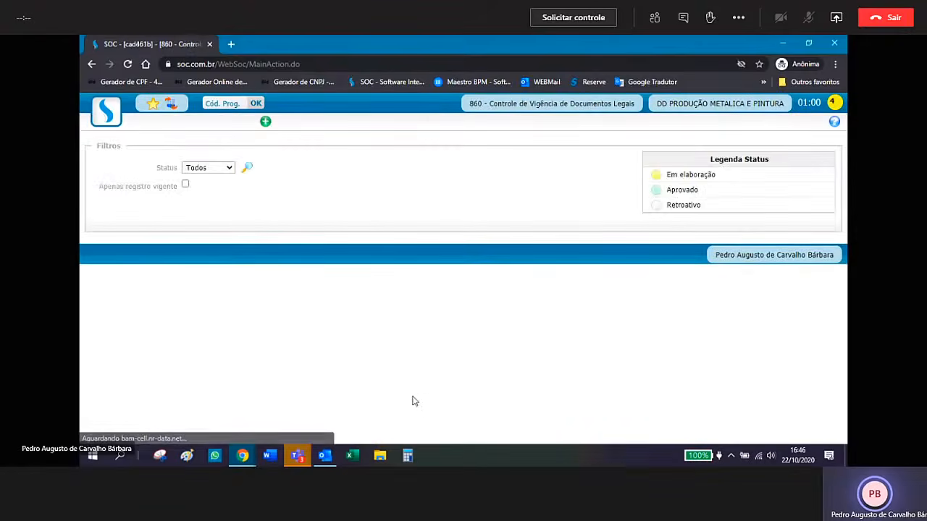
click(245, 172)
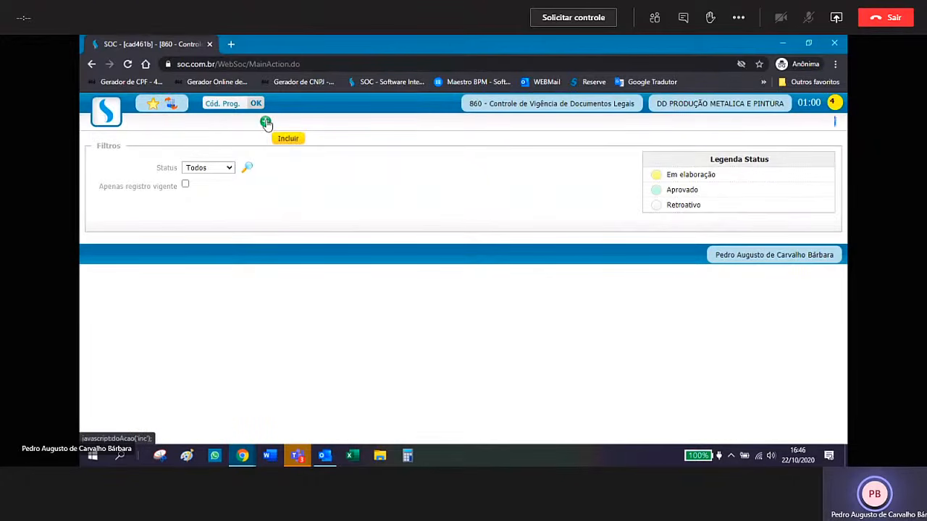
- Add and save a legal document validity record with status Aprovado, valid from 01/01/2020 to 31/12/2020
click(266, 123)
click(230, 168)
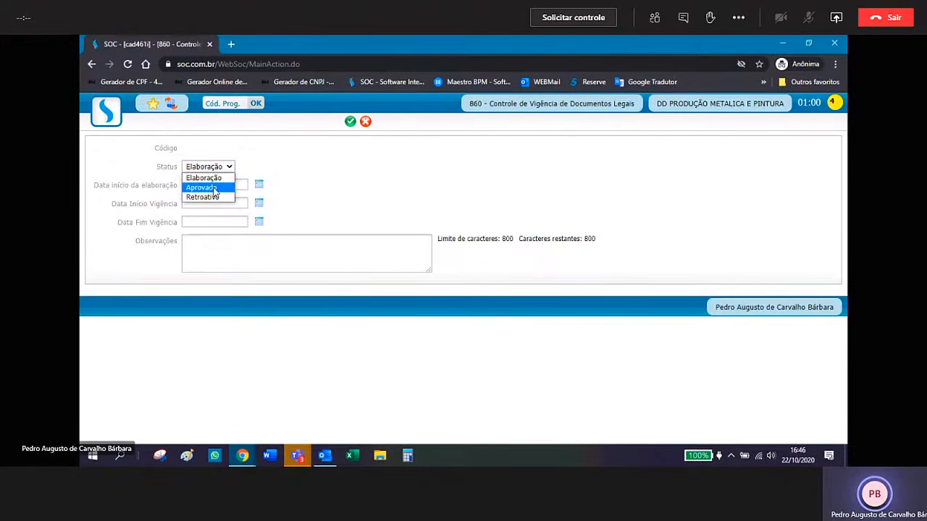
click(215, 189)
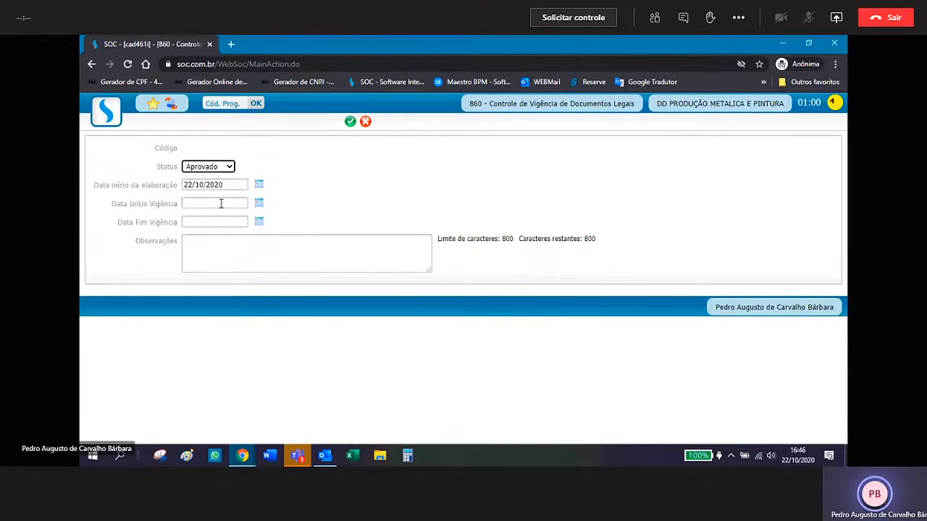
click(221, 203)
text(0)
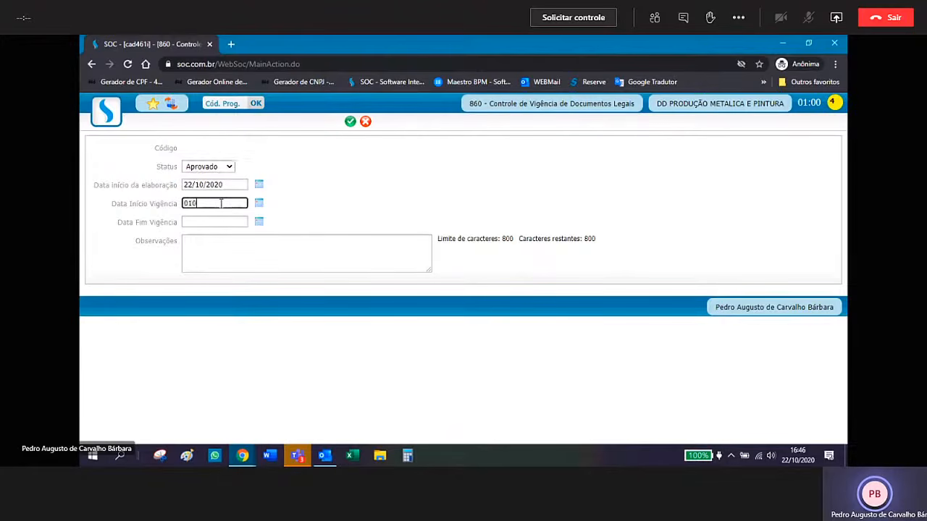
text(1/01/2020)
key(Tab)
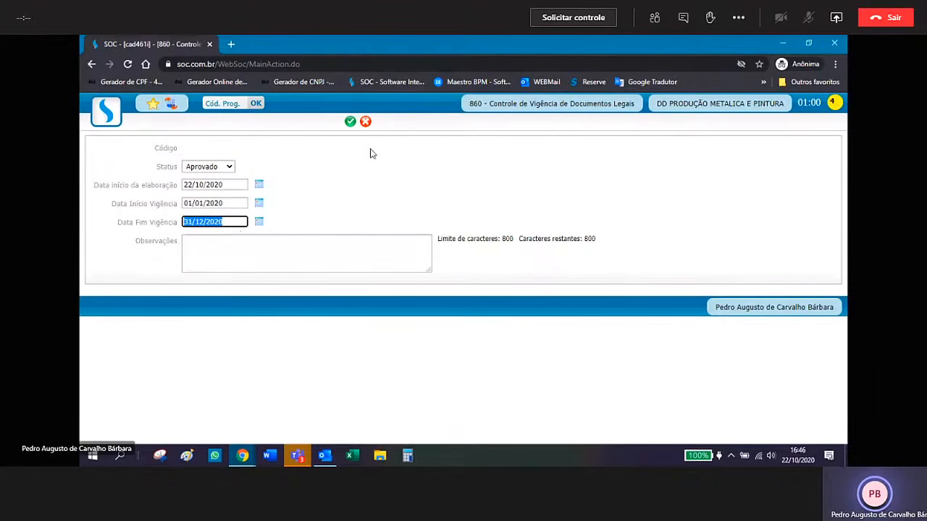
click(349, 122)
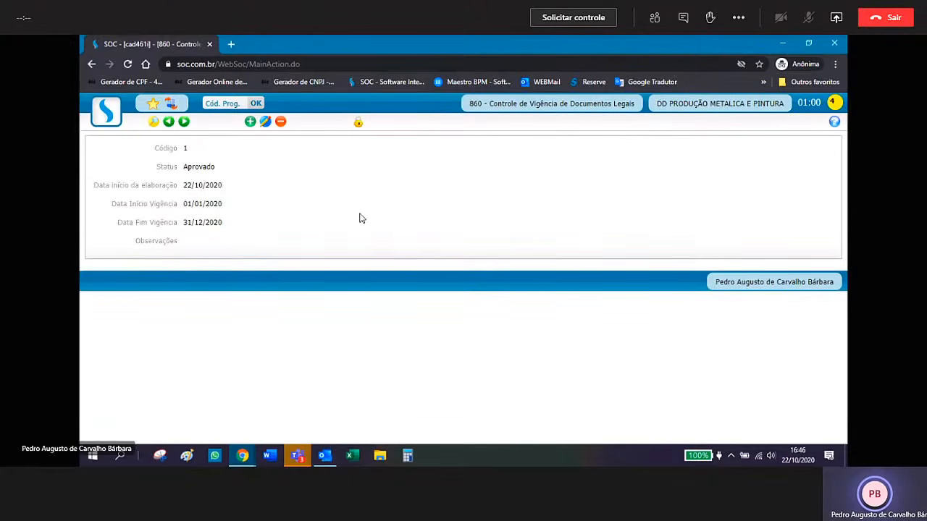
- Add and save a legal document validity record with status Elaboração, valid from 01/01/2021 to 31/12/2021
click(250, 122)
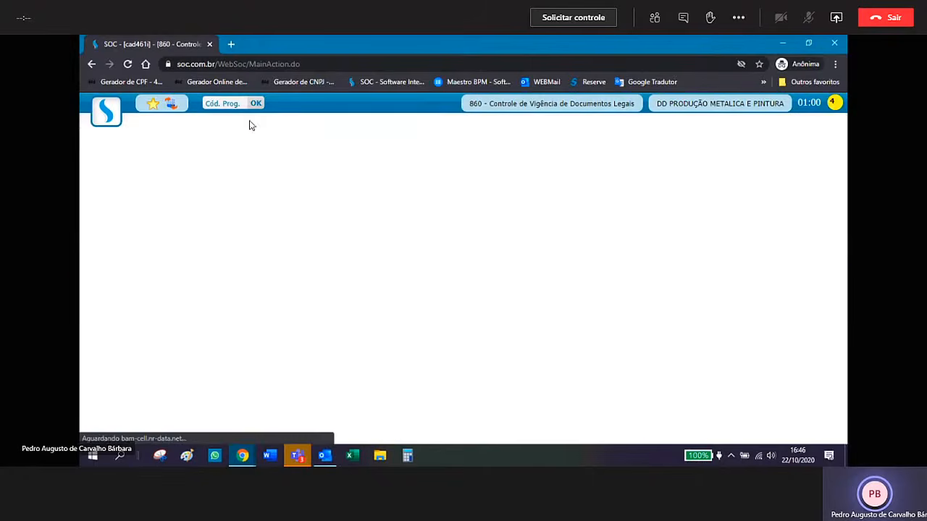
click(229, 168)
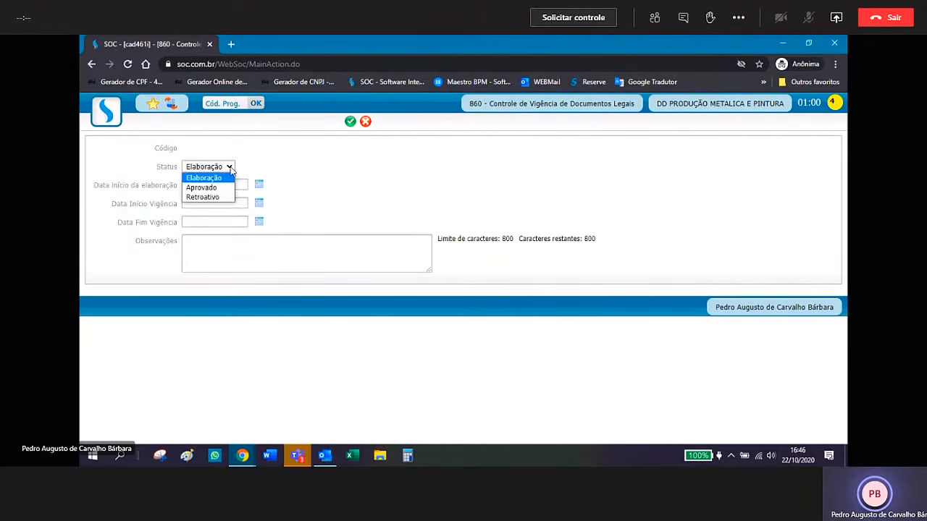
click(223, 179)
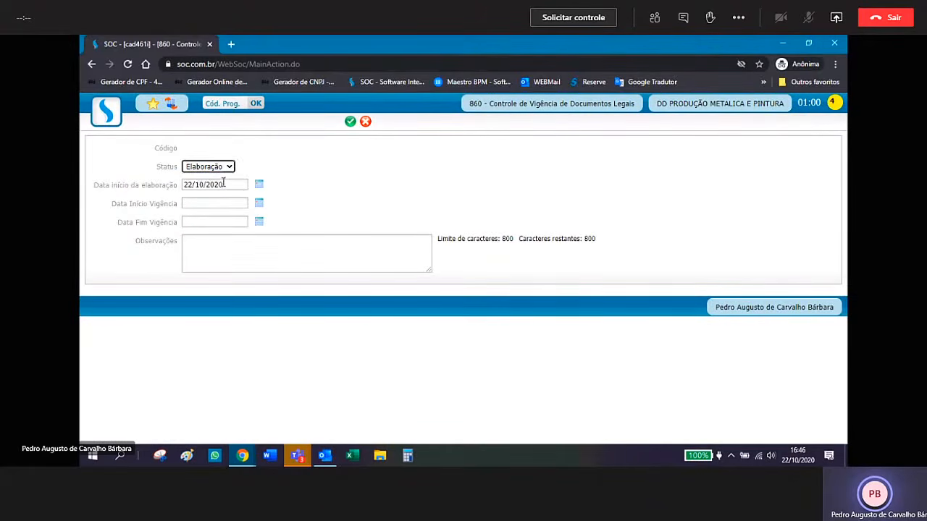
click(193, 205)
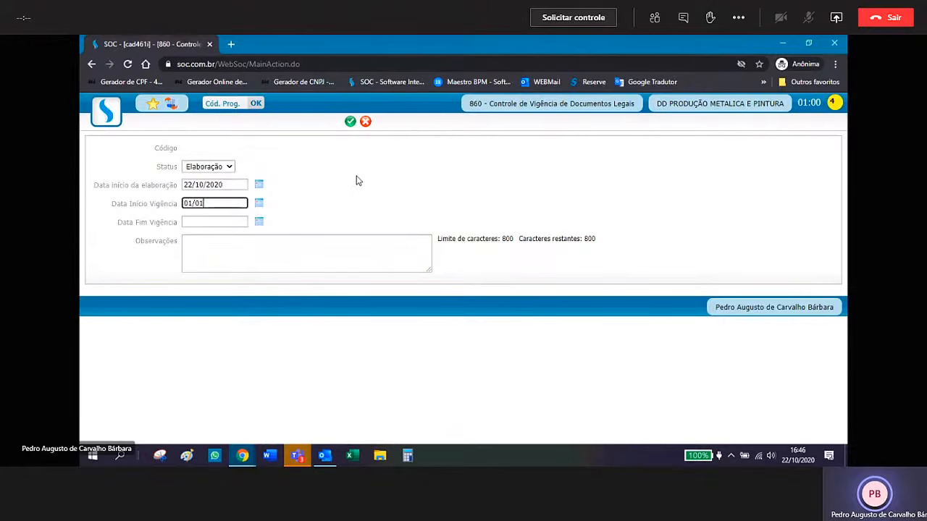
text(01/01/2021)
key(Tab)
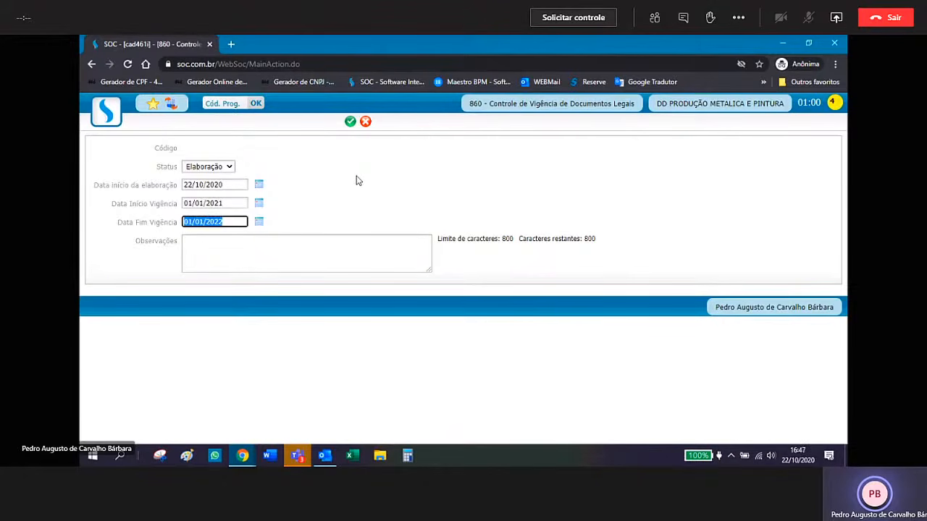
text(3)
click(351, 123)
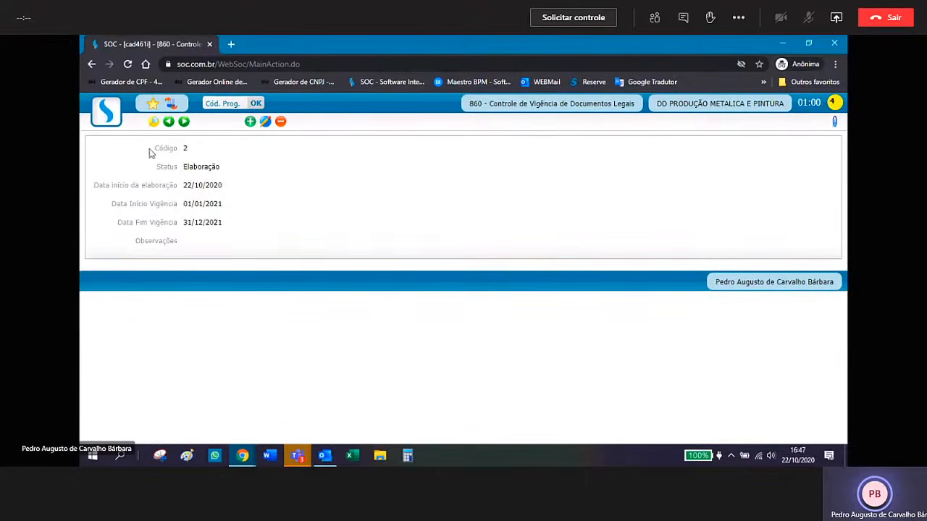
- Open the Aprovado 2020 validity record from the list and create an addendum with the observation "Medição"
click(153, 122)
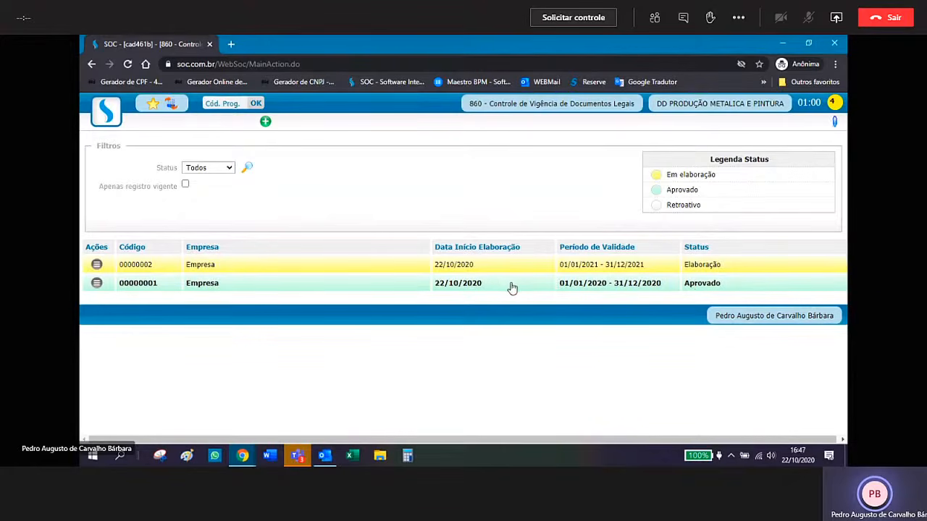
click(740, 289)
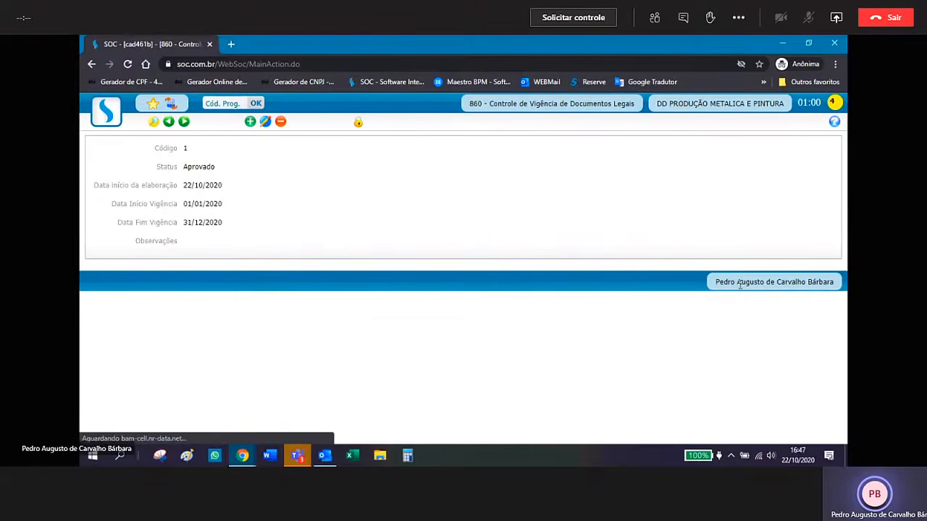
click(358, 125)
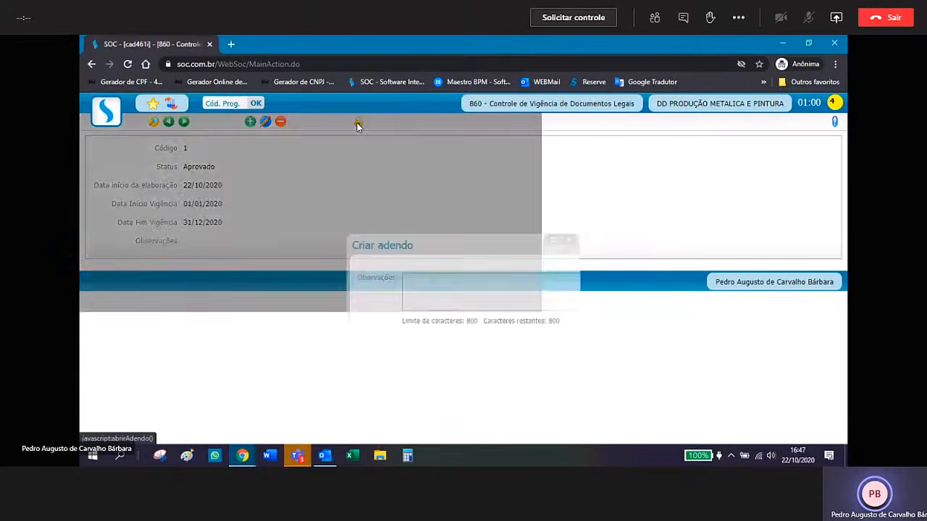
click(393, 268)
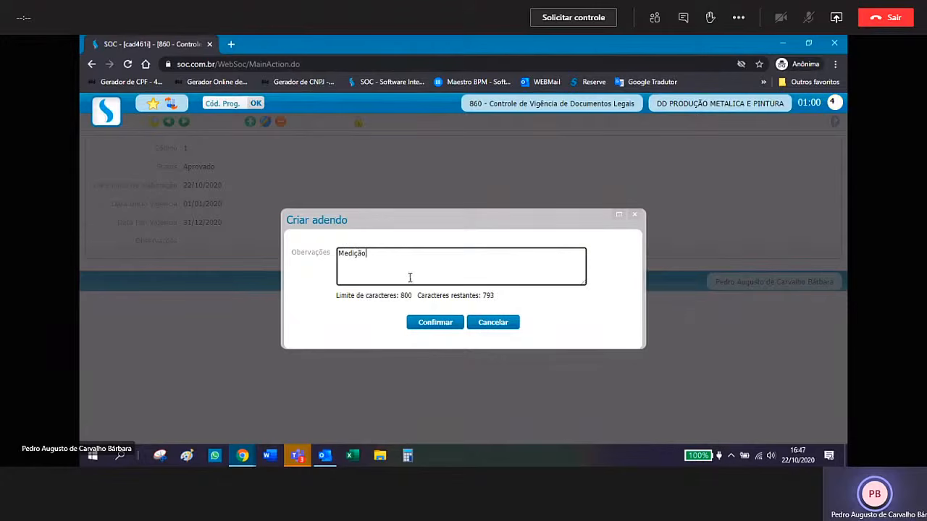
text(Medição)
click(451, 326)
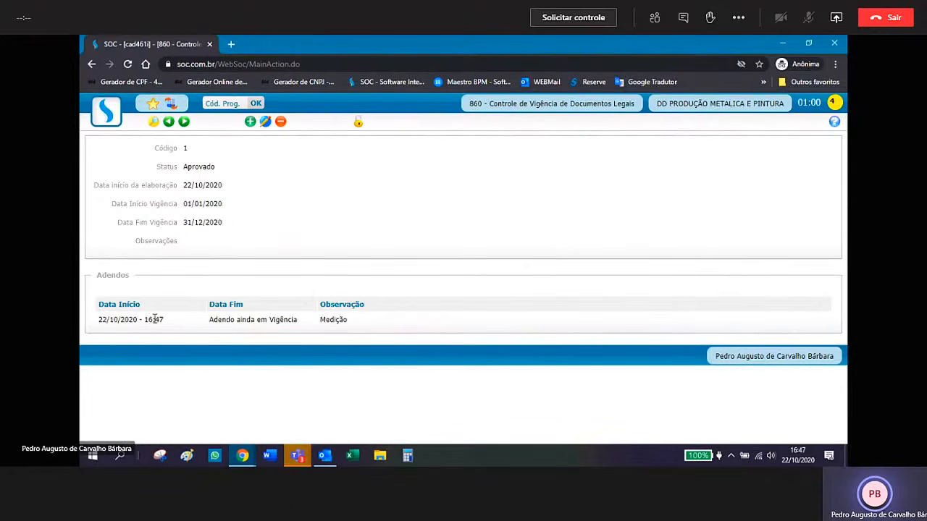
- Open the Grupo de Exposição program among the Segurança registrations
click(103, 117)
mouse_move(108, 156)
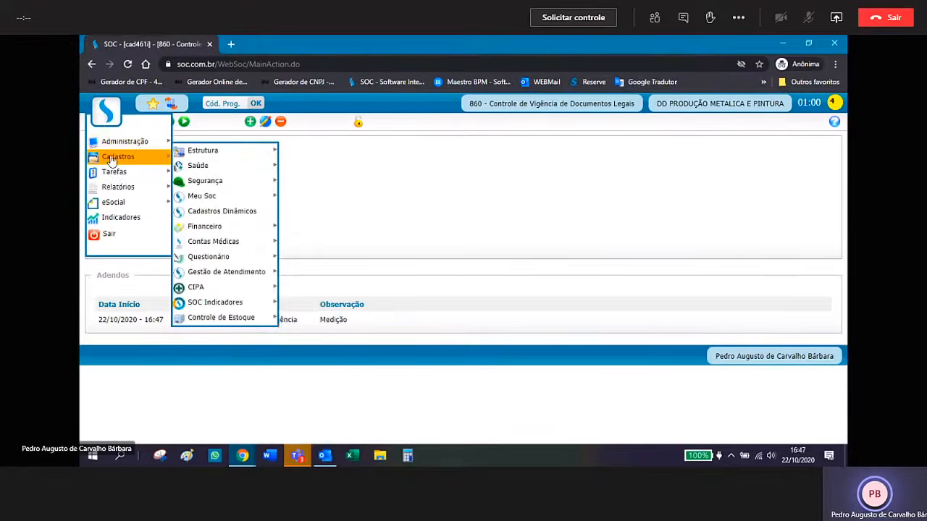
mouse_move(213, 152)
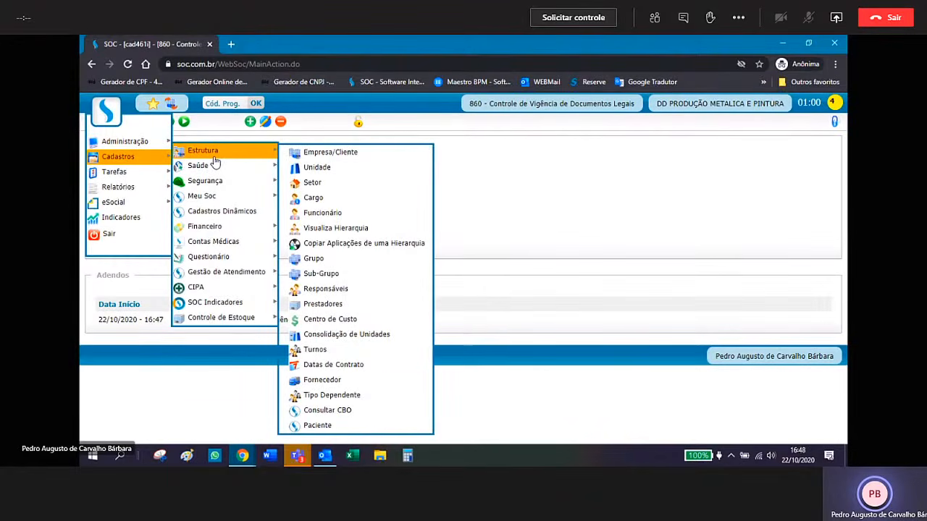
mouse_move(220, 181)
click(355, 277)
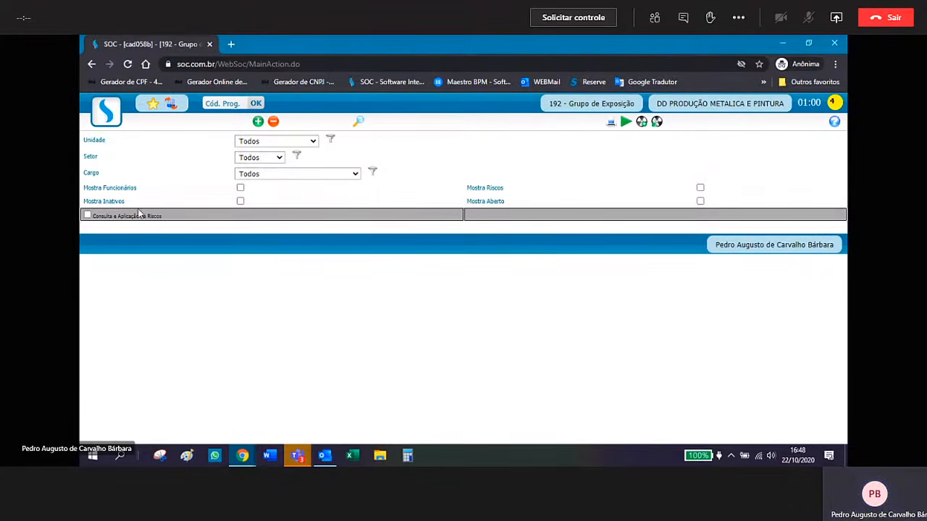
- Enable Consulta e Aplicação de Riscos, choose the risk 01.01.017 - Frio, and open its characteristics for SOLDADOR
click(87, 215)
click(274, 235)
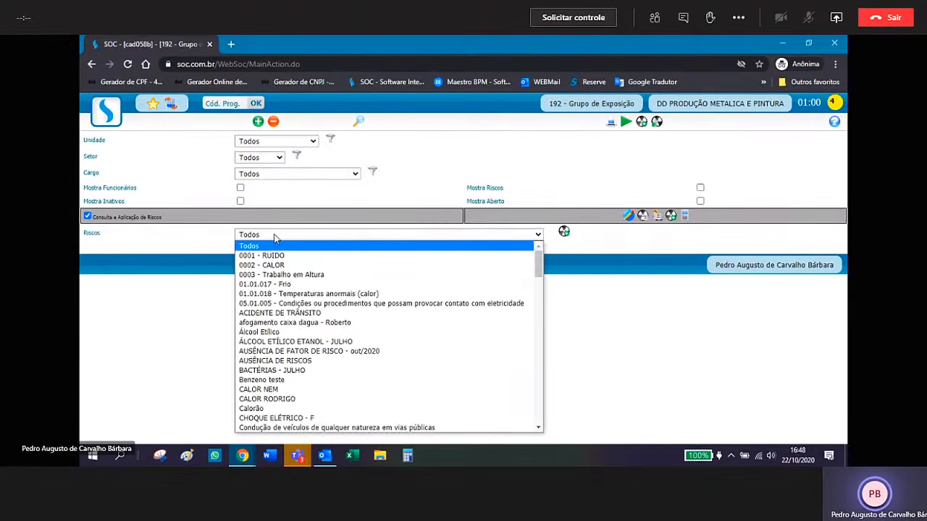
click(278, 284)
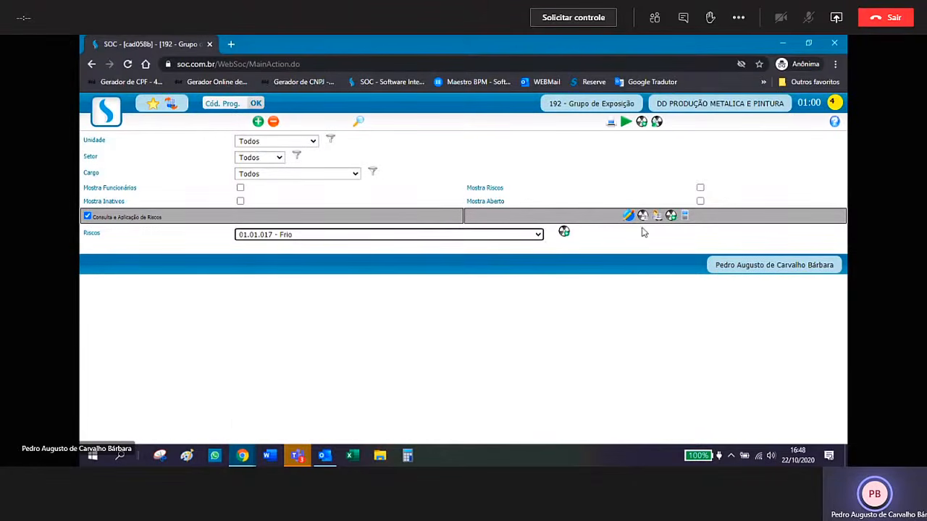
click(642, 217)
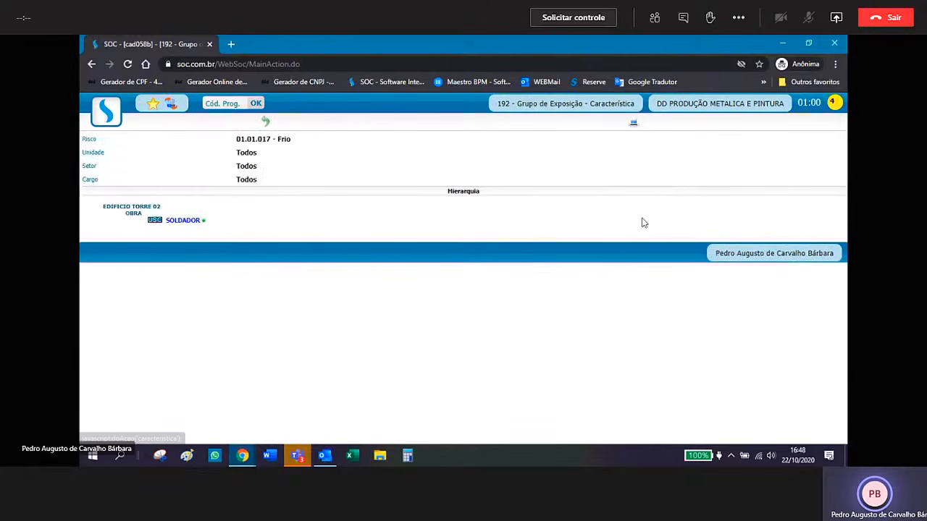
click(155, 221)
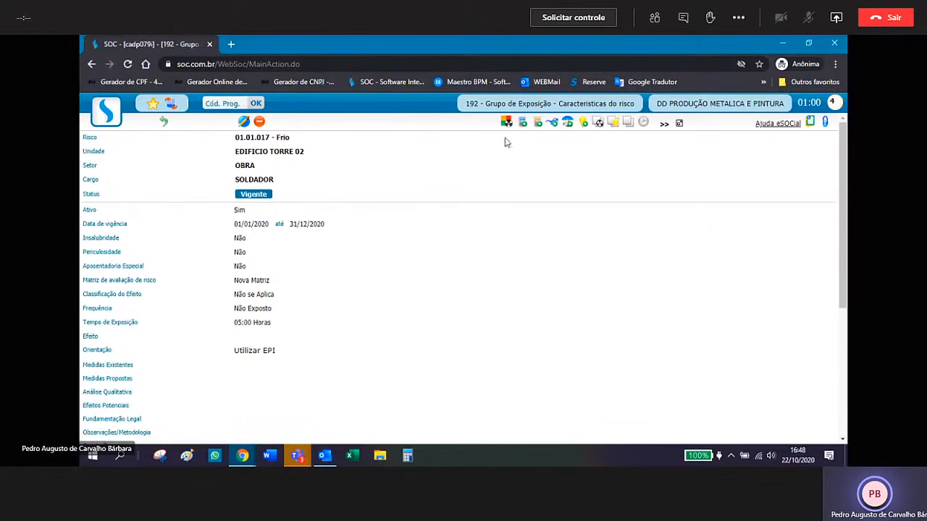
- Start a new measurement for SOLDADOR's Frio risk with a found value of 14 ºC, dated 01/10/2020
click(522, 123)
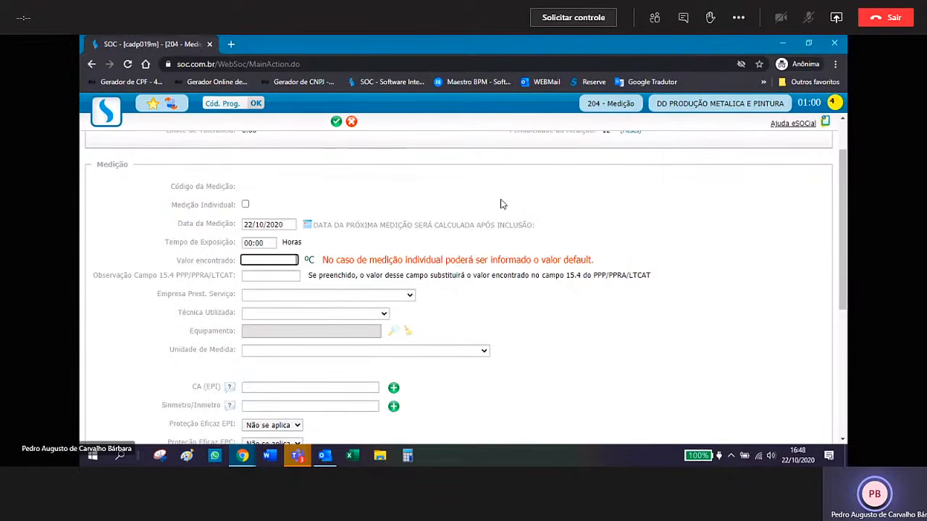
text(24)
key(BackSpace)
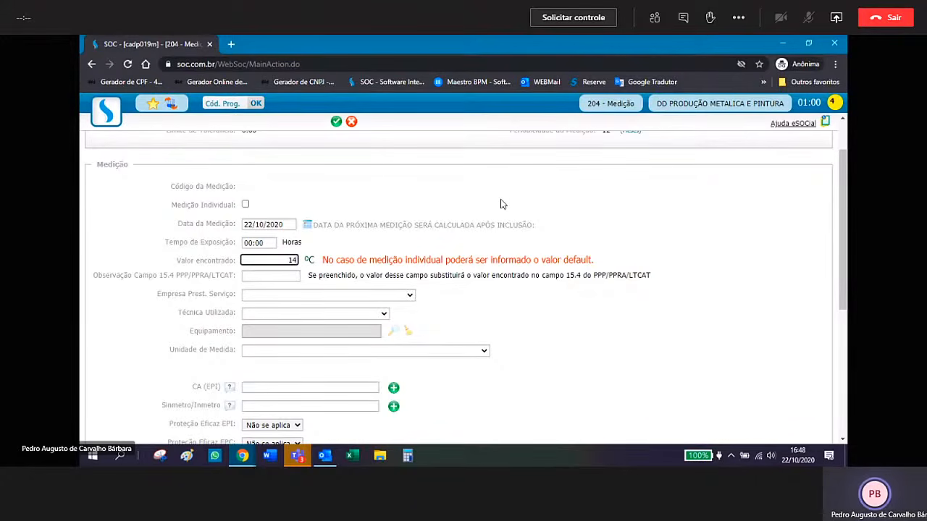
scroll(293, 209, down, 1)
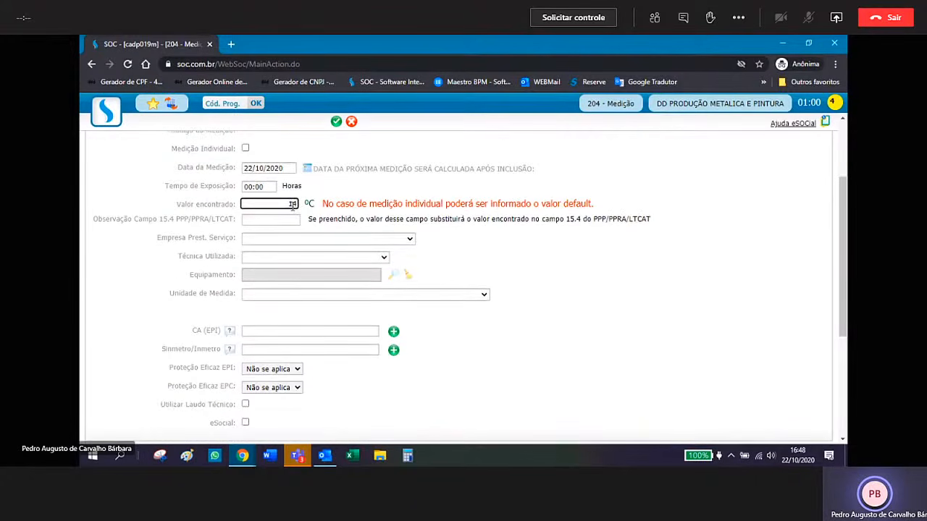
click(255, 168)
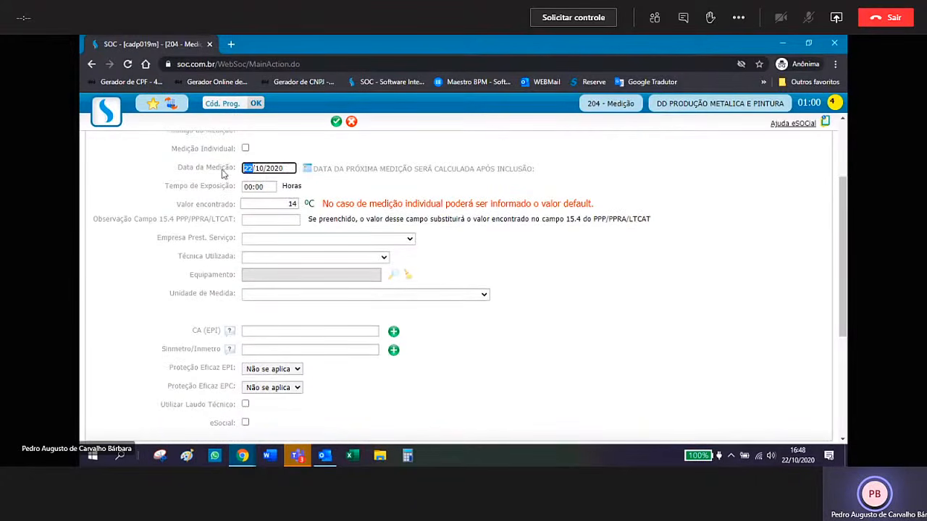
text(01)
- Set the measurement's service provider to Prestador Genérico and its unit to Grau Celsius (ºC)
click(355, 258)
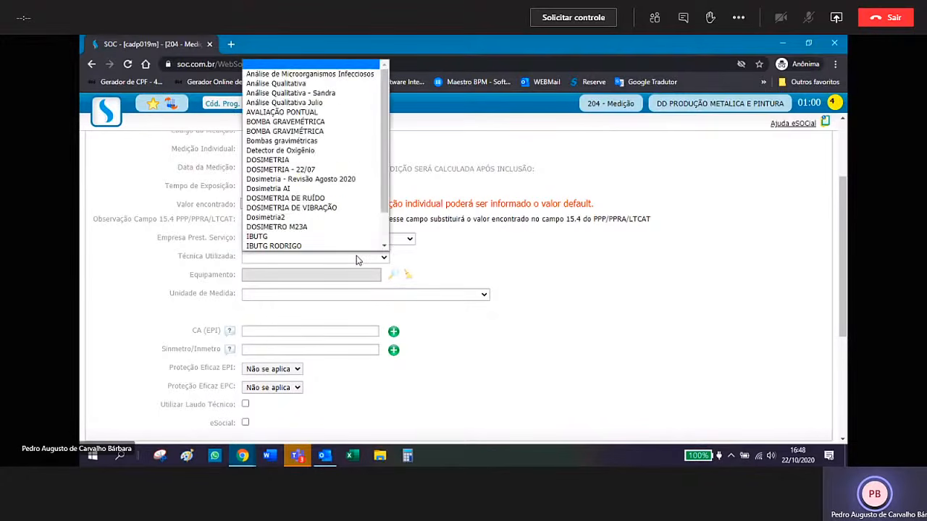
click(355, 259)
click(409, 240)
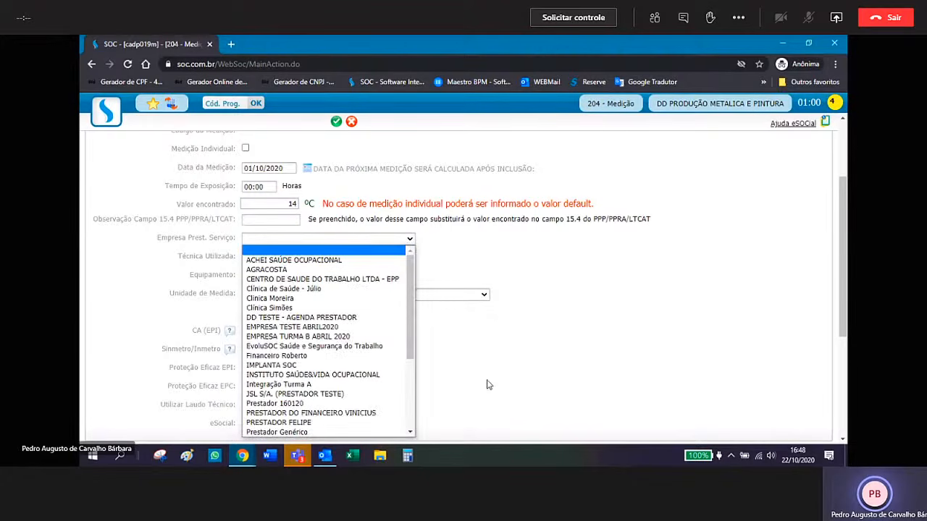
click(400, 434)
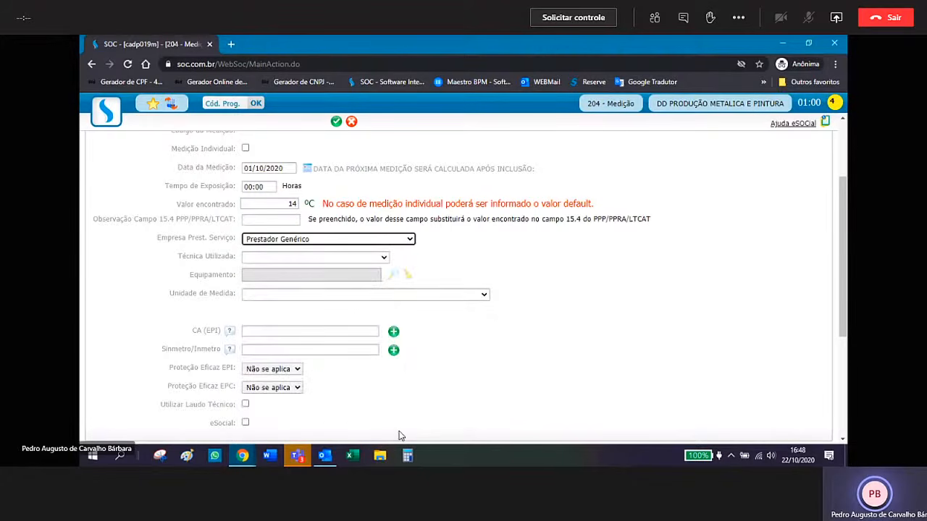
click(312, 294)
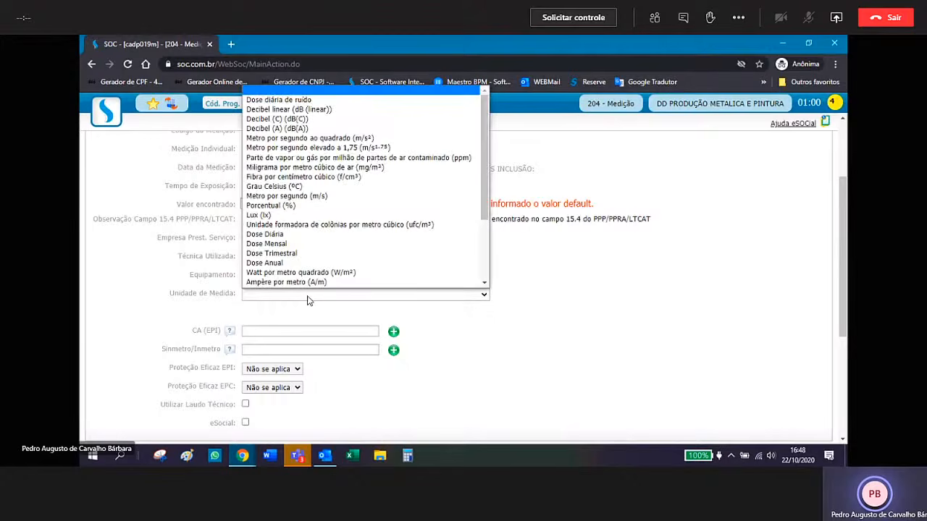
click(303, 178)
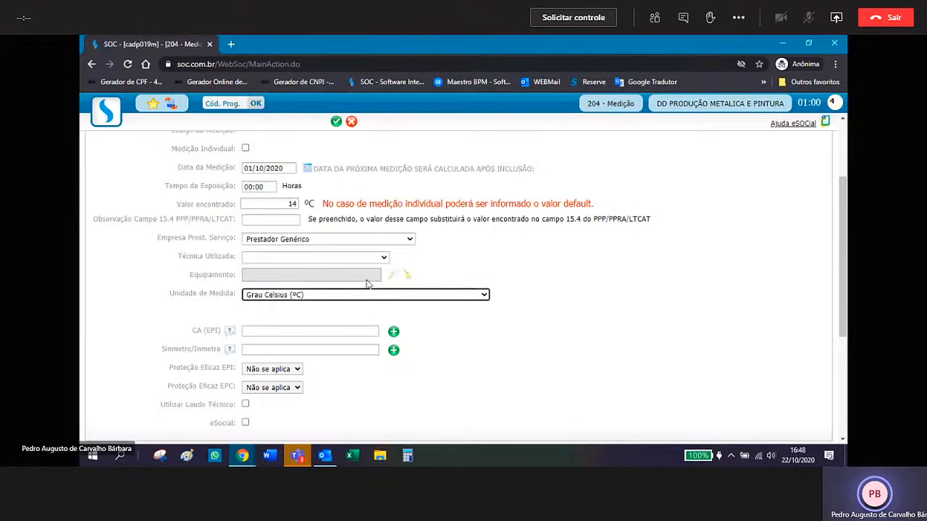
- Select CA 123, EPI - Parceiros, from the risk's EPI/CA list, and close the list
click(393, 332)
scroll(417, 281, down, 3)
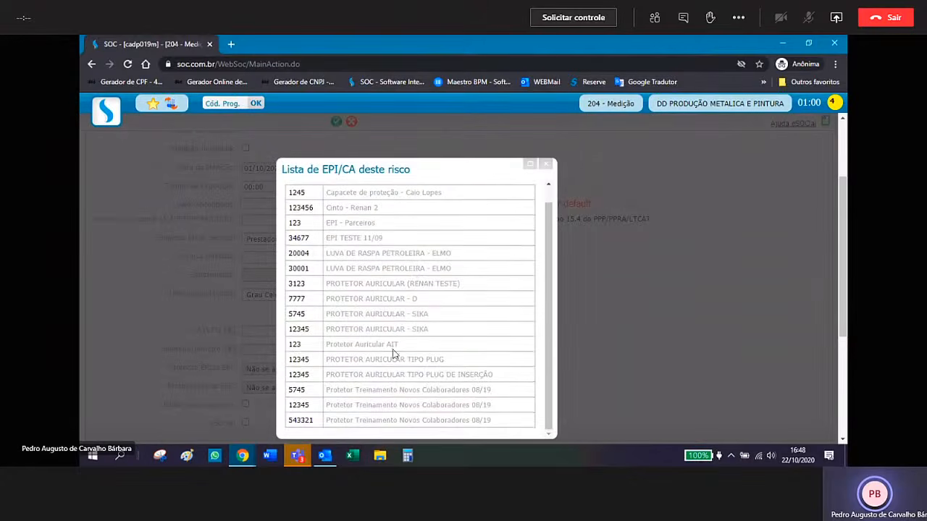
scroll(378, 375, up, 3)
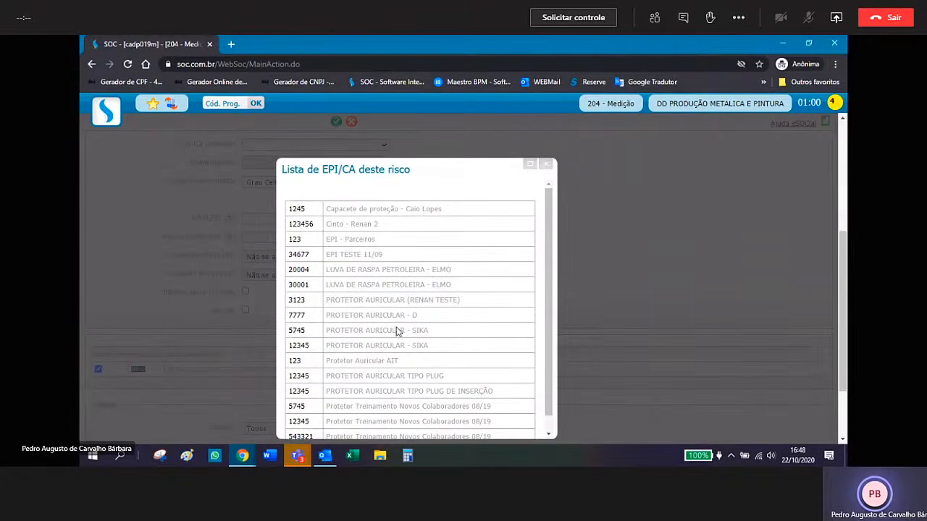
click(295, 242)
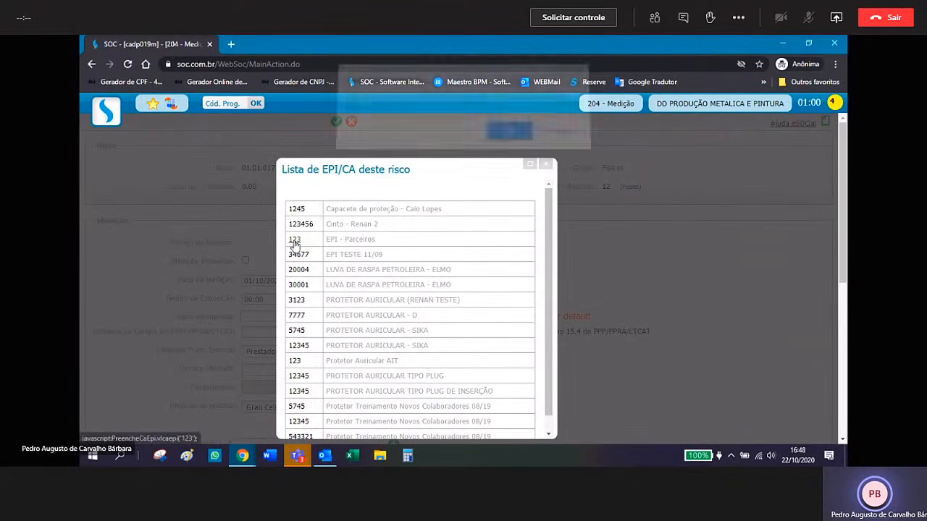
click(509, 138)
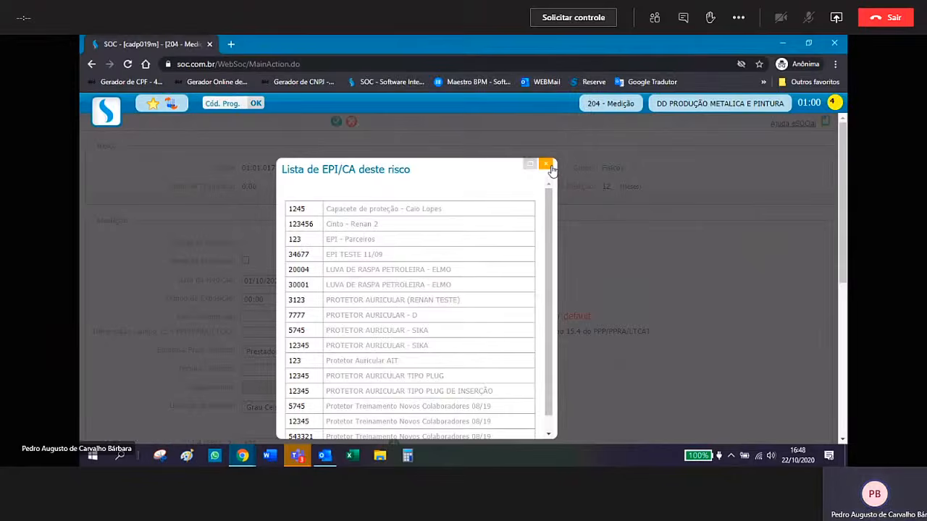
click(547, 164)
- Save the Frio measurement, acknowledge the validity period alert, and return to SOLDADOR's risk characteristics
click(336, 120)
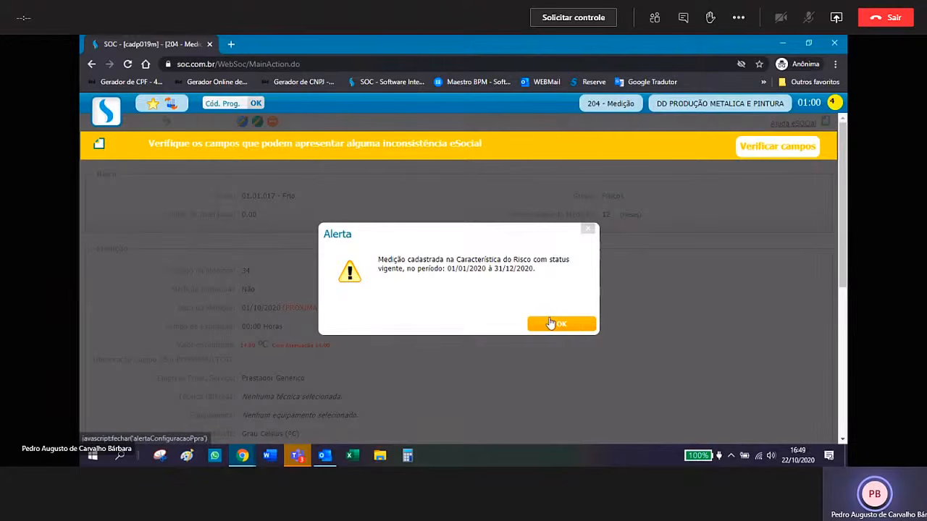
click(551, 323)
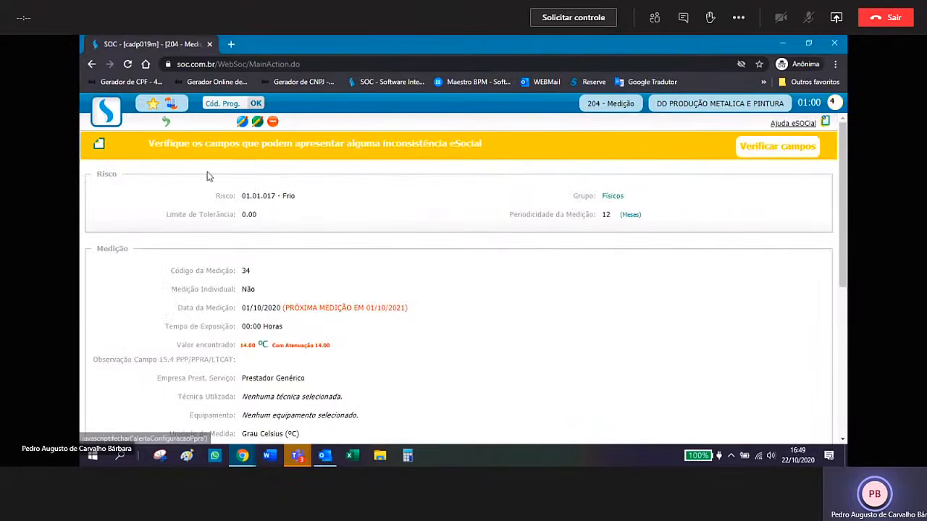
click(162, 122)
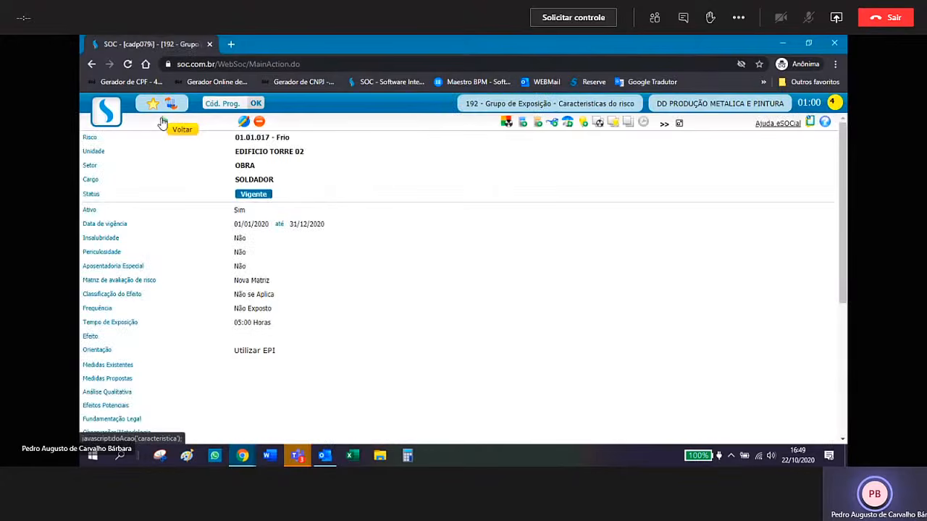
scroll(224, 246, down, 5)
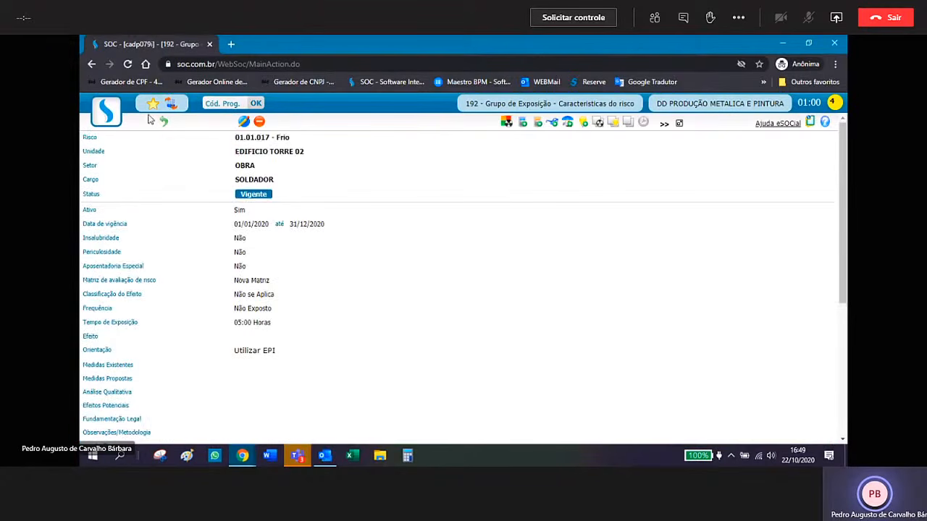
- Open the approved 2020 record in Controle de Vigência de Documentos Legais and close its active Medição addendum
click(107, 115)
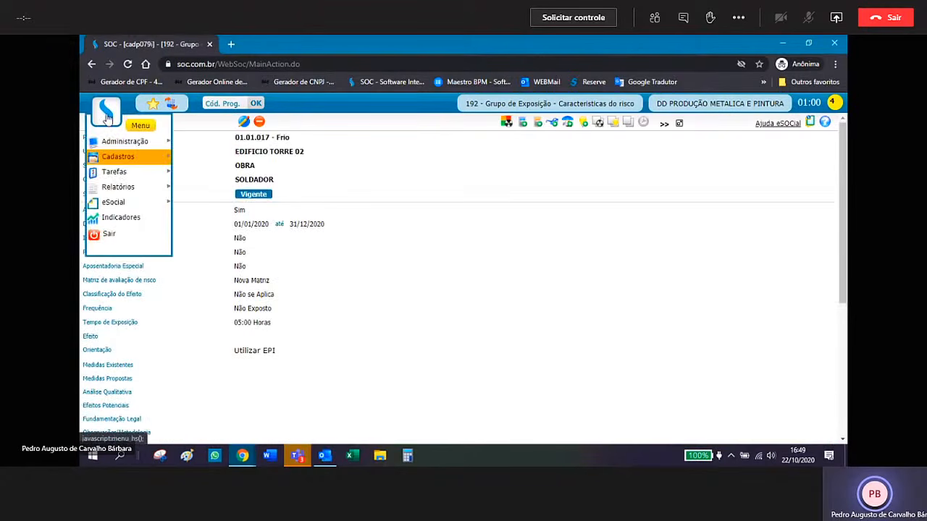
mouse_move(125, 159)
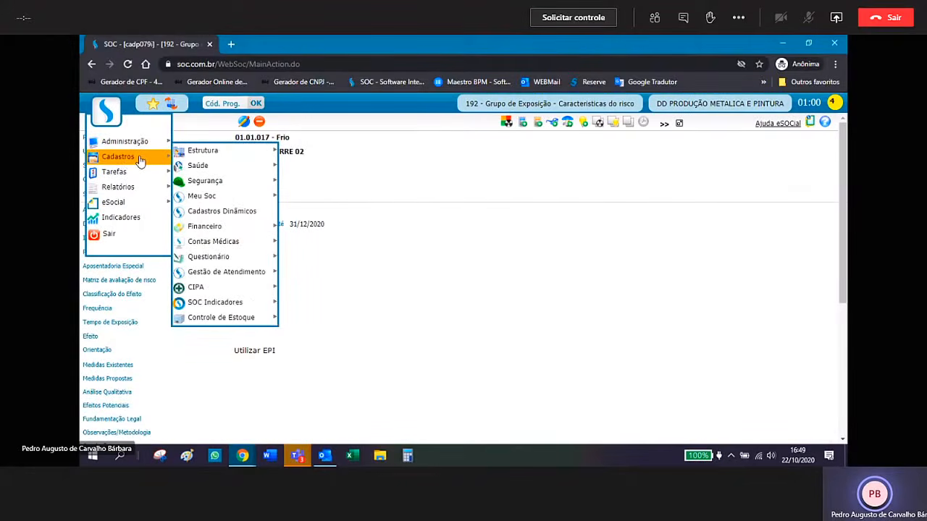
mouse_move(216, 201)
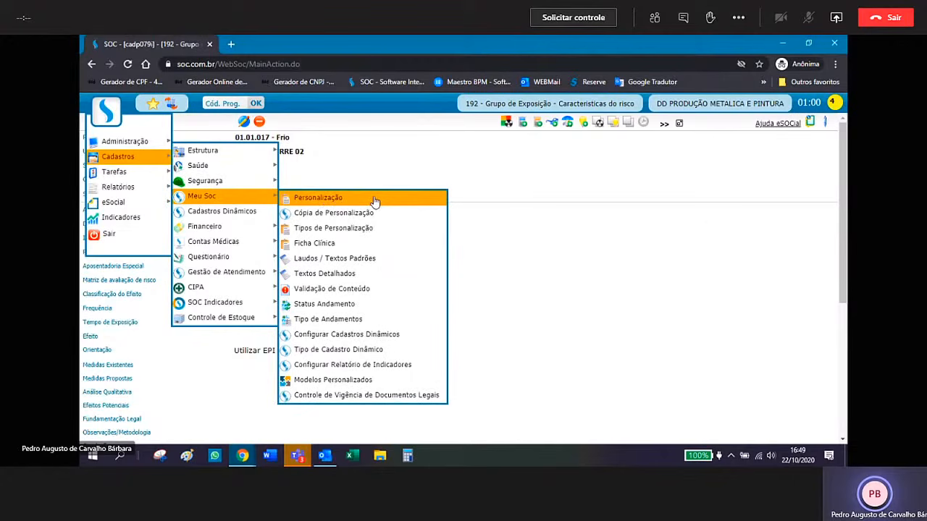
click(428, 396)
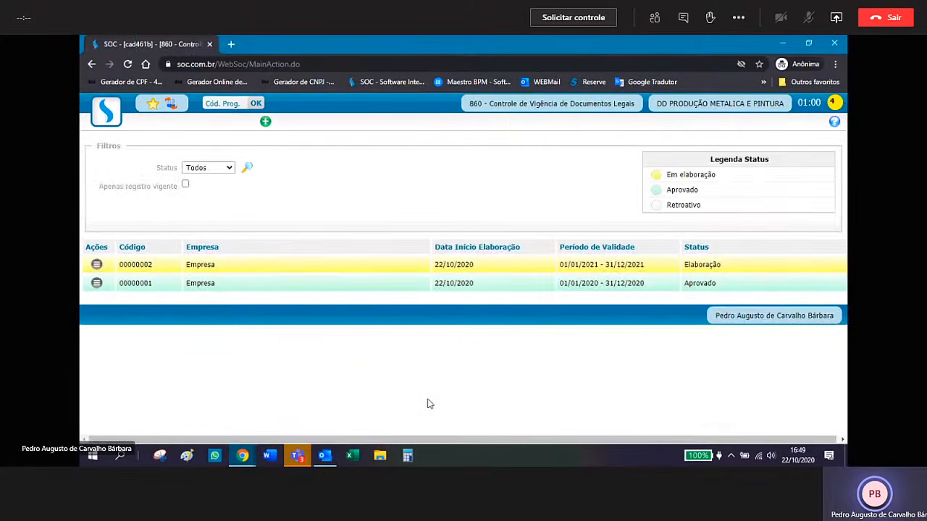
click(443, 289)
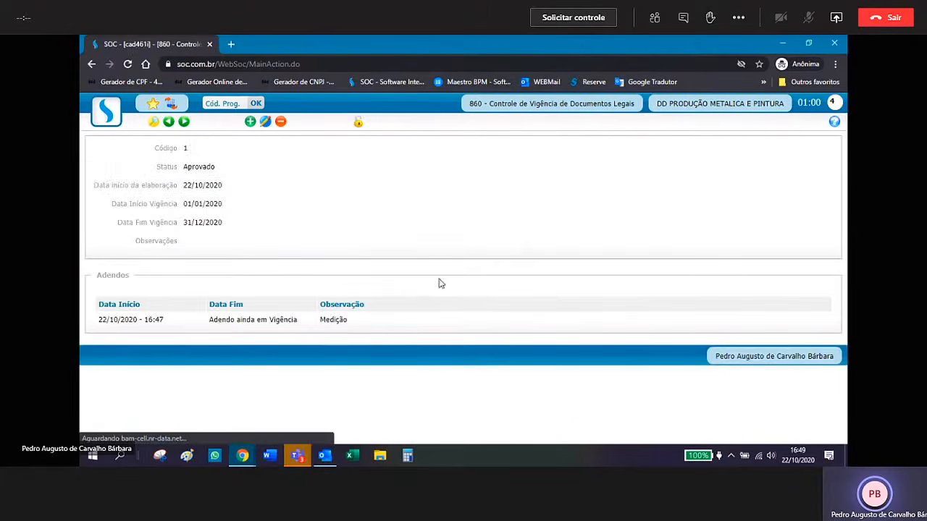
click(360, 124)
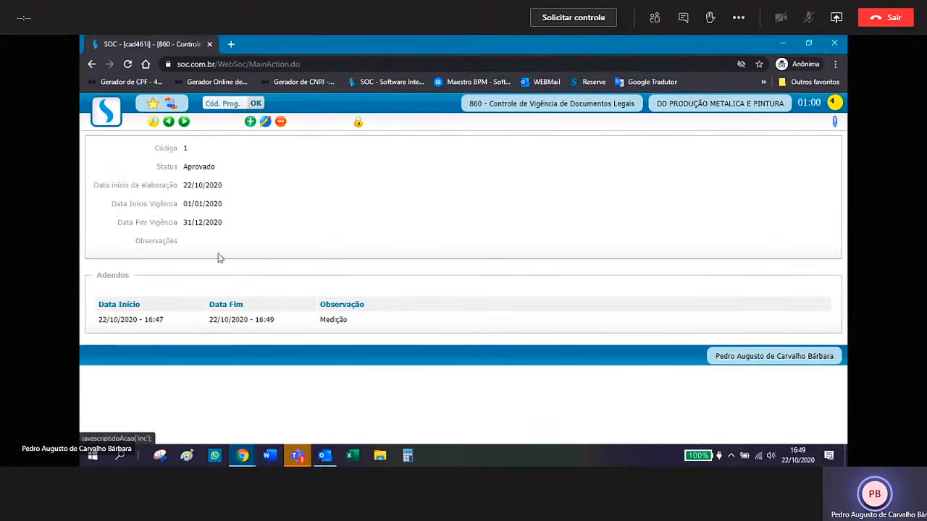
- Create an addendum with the observation "Correção" on the approved 2020 record, and close that addendum
click(358, 122)
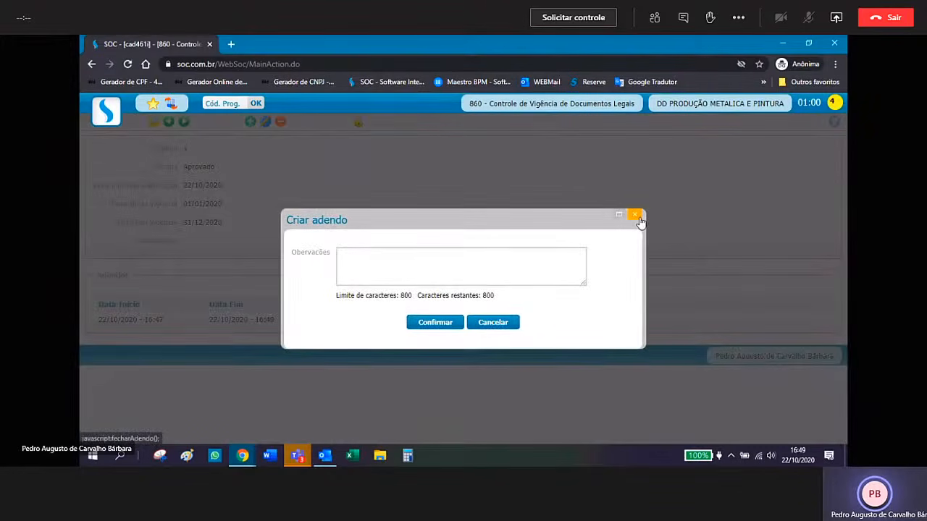
click(400, 263)
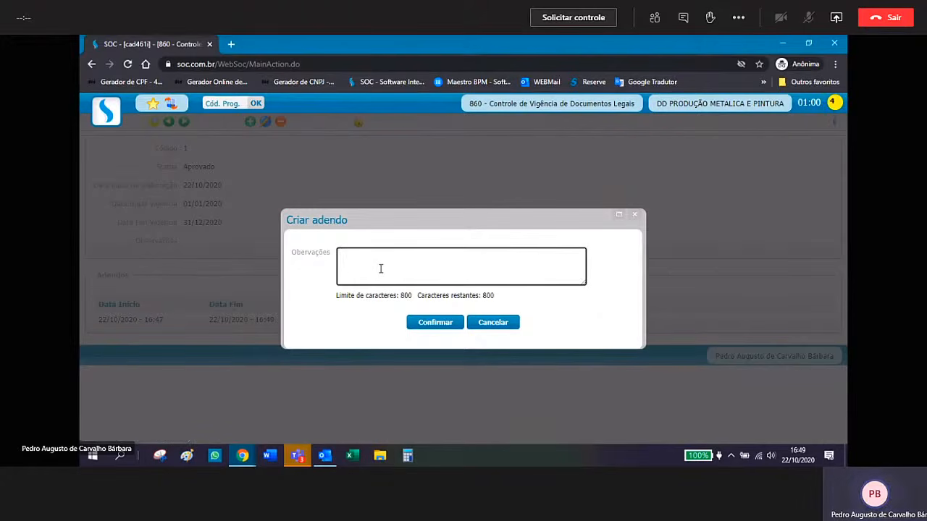
text(Corr)
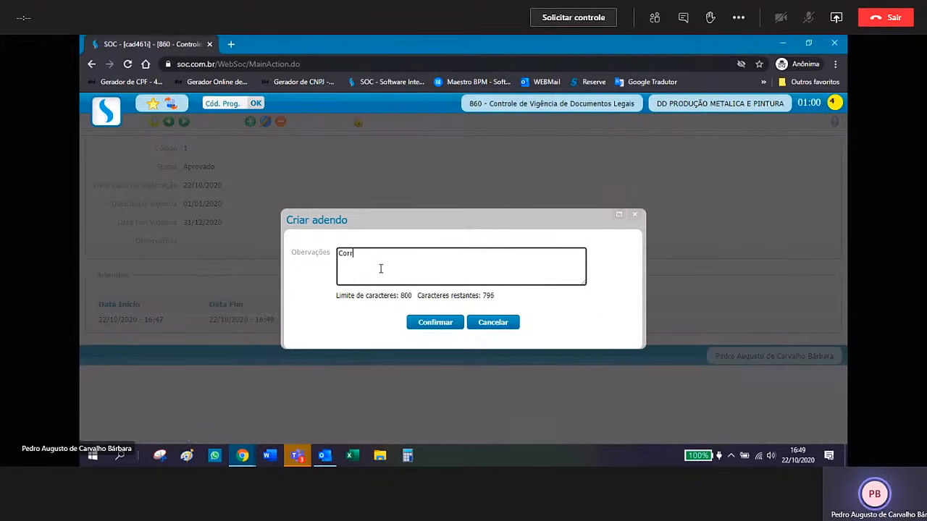
text(eção)
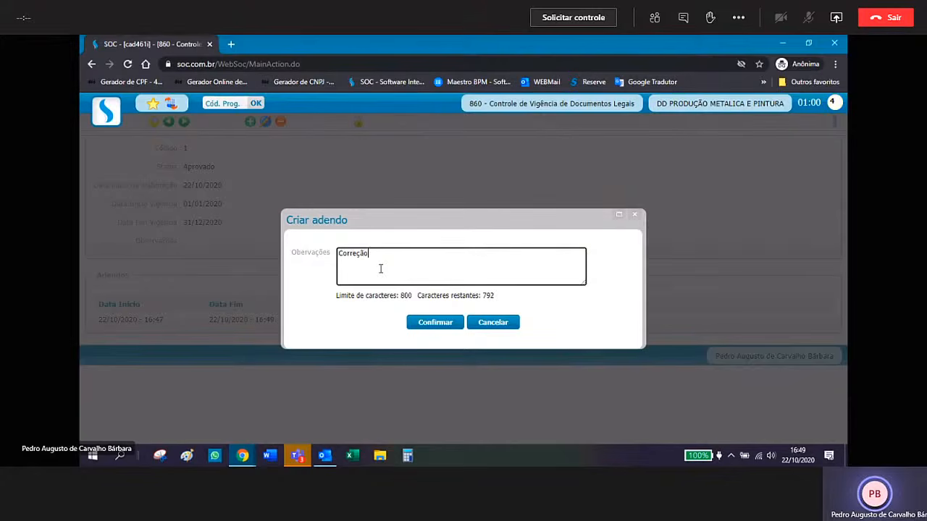
click(439, 326)
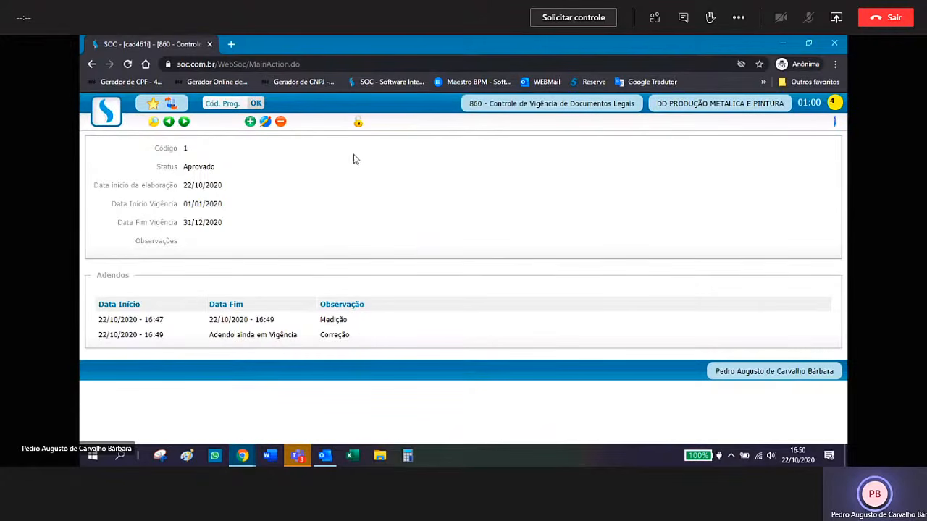
click(358, 122)
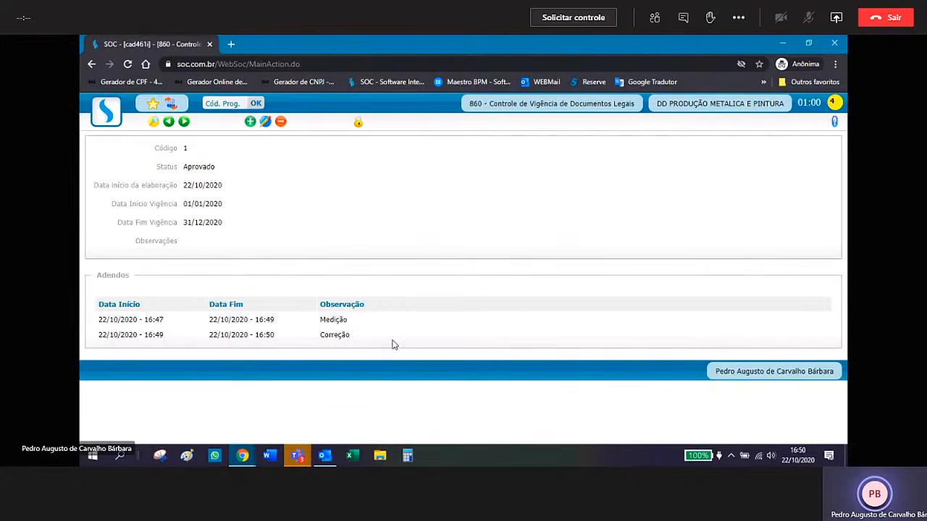
- Open the PPRA / Laudos legal report settings
click(103, 120)
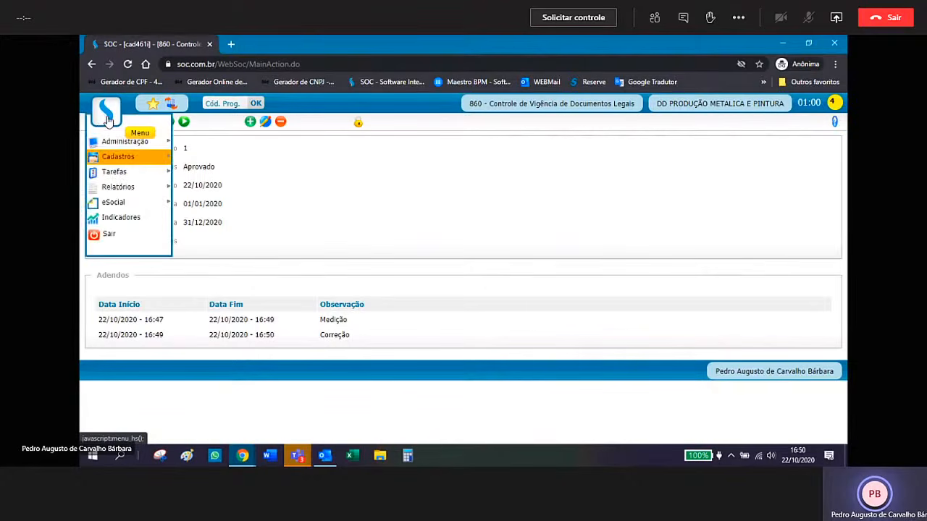
mouse_move(114, 189)
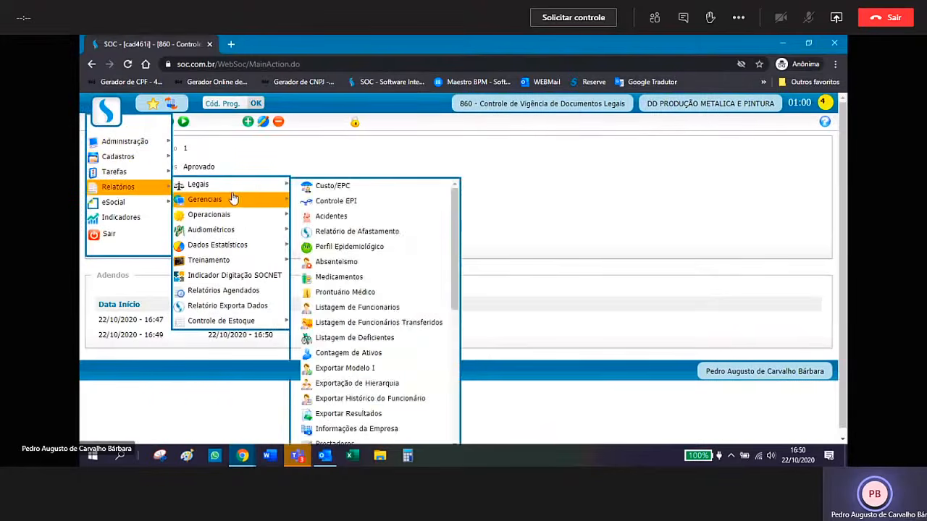
mouse_move(277, 190)
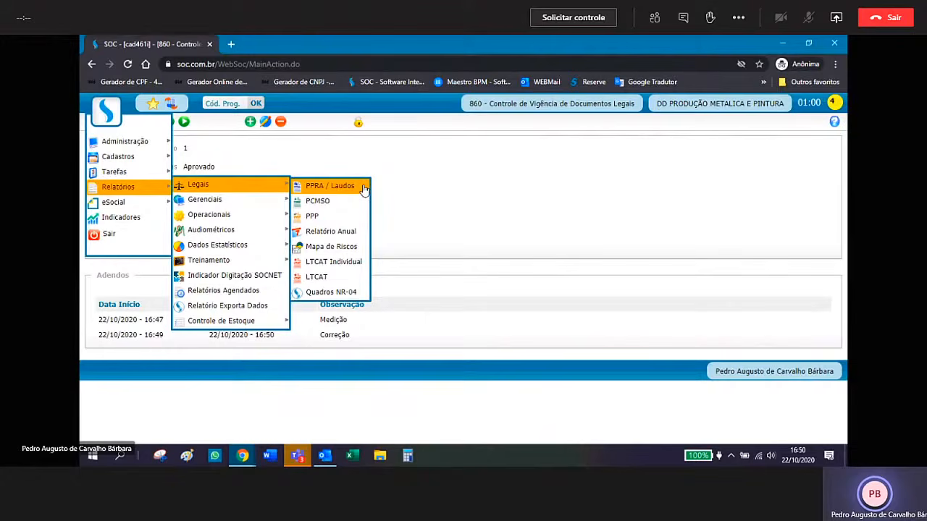
click(365, 188)
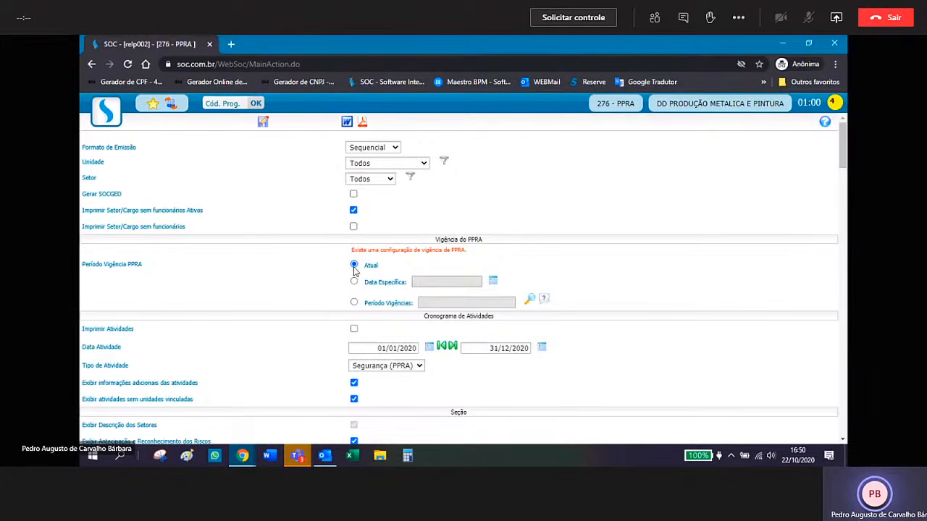
- Set the PPRA validity by Período Vigências, choosing the Medição addendum under the approved 2020 period
click(354, 302)
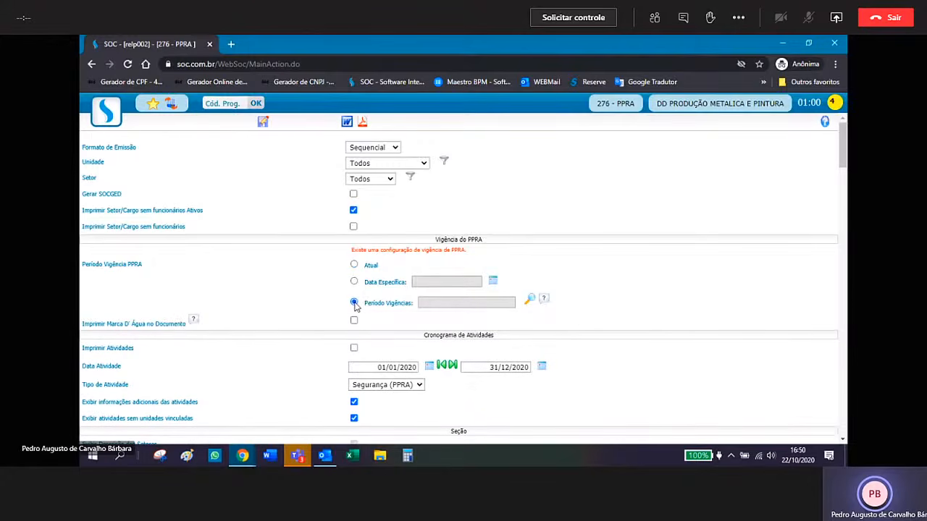
click(530, 299)
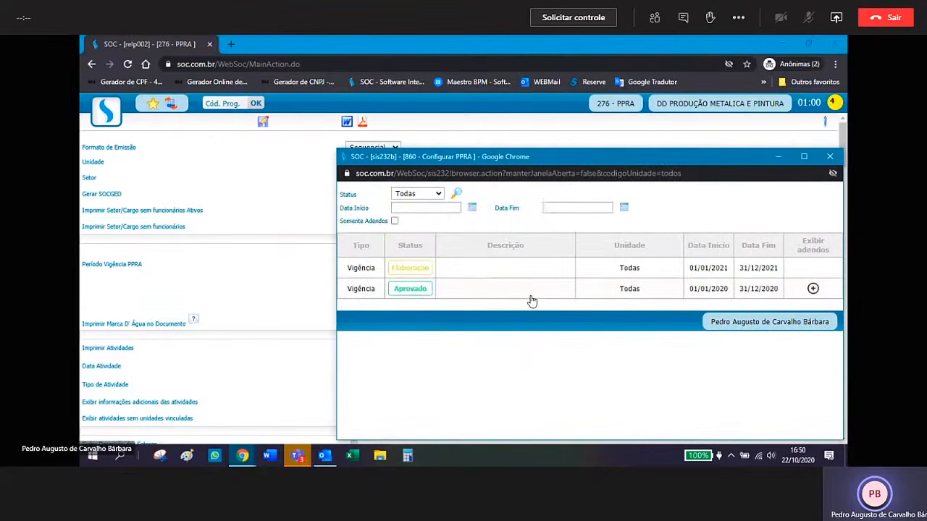
drag(688, 158, 524, 114)
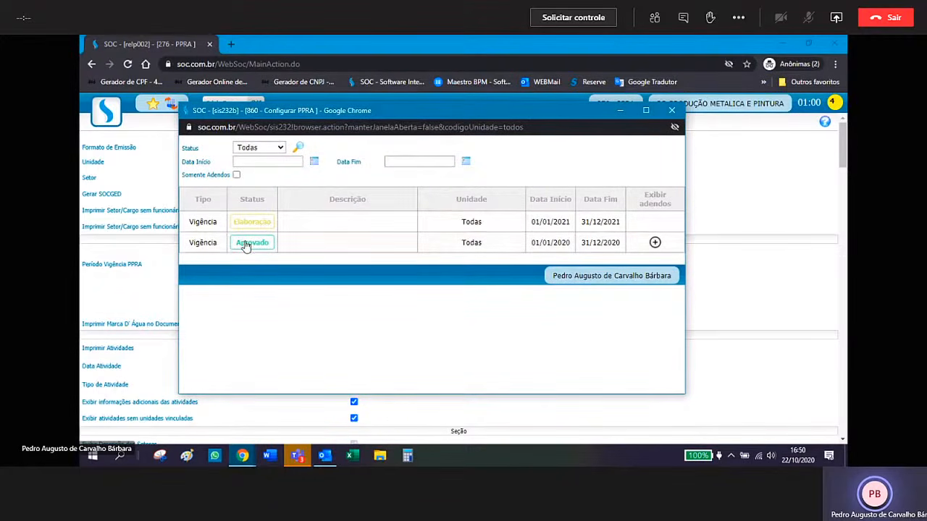
click(656, 244)
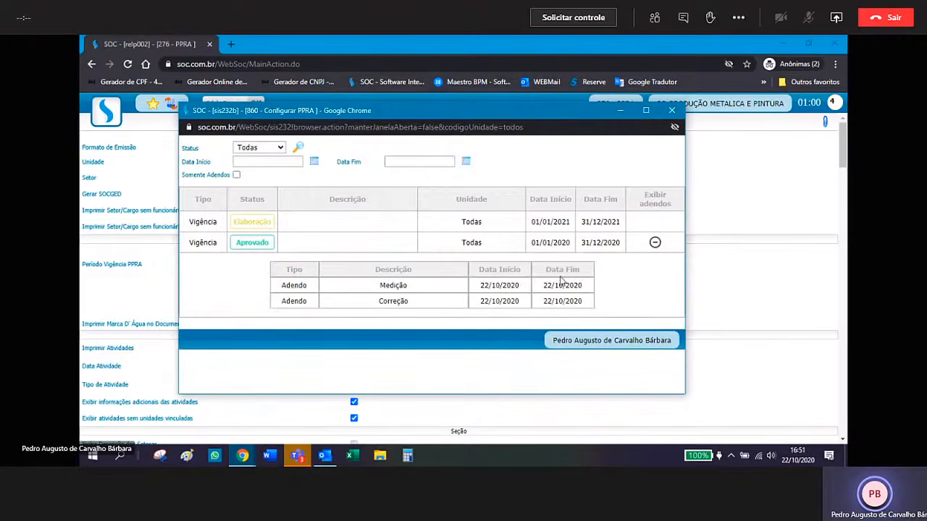
click(384, 287)
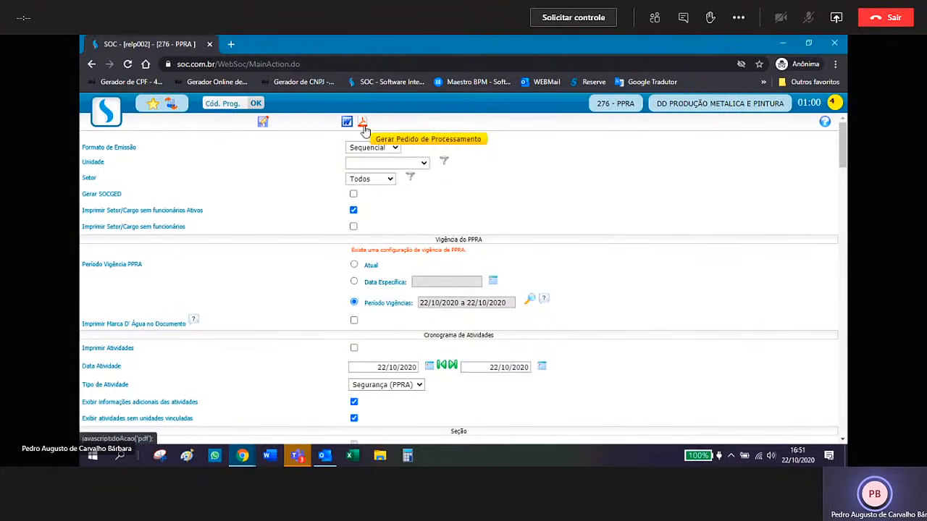
- Try the document watermark option, clear it again, and read the help note on validity periods
click(354, 321)
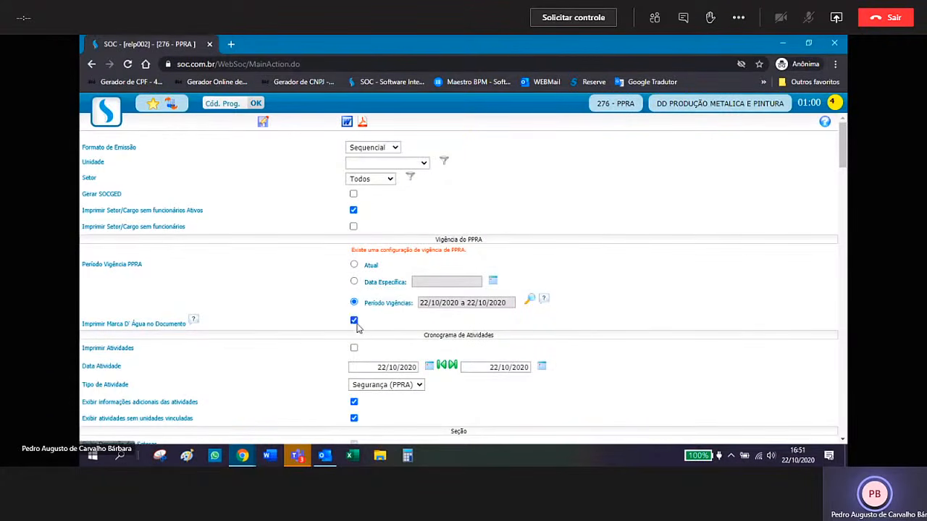
click(354, 320)
scroll(457, 287, down, 3)
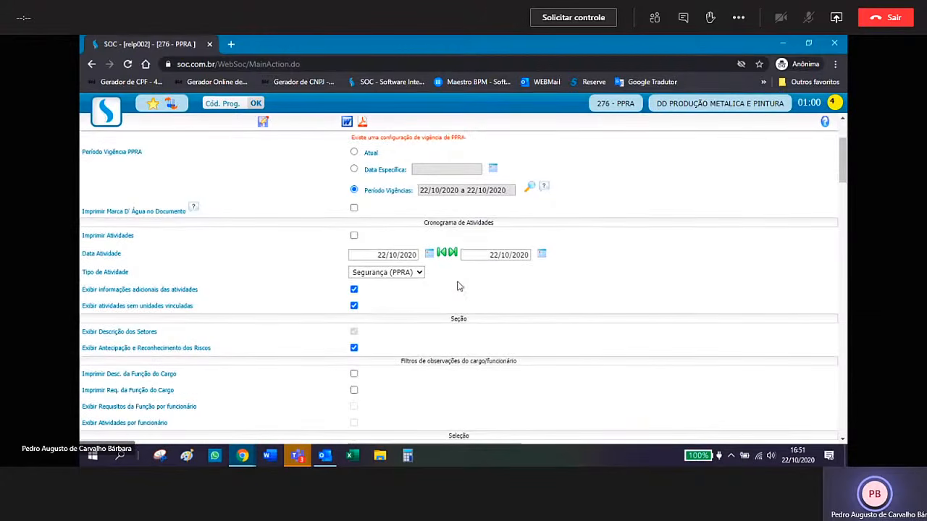
scroll(457, 287, up, 3)
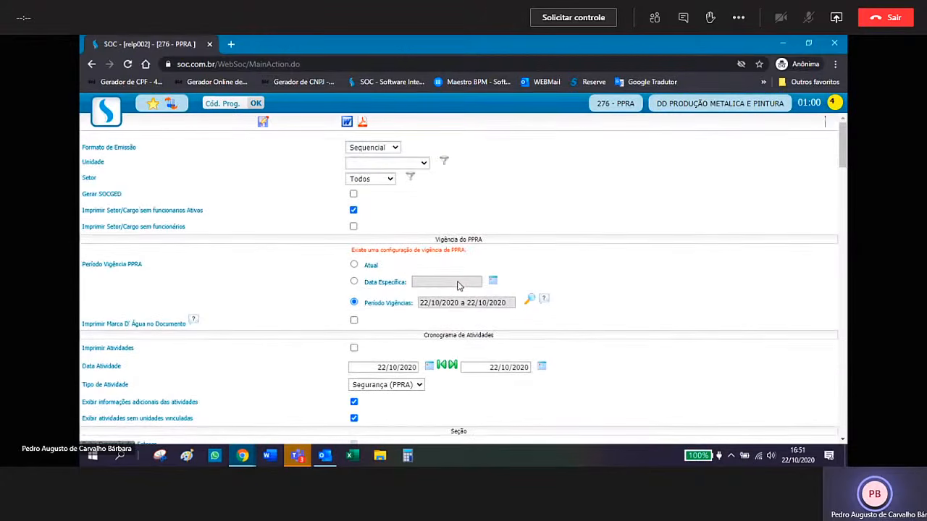
scroll(457, 285, down, 2)
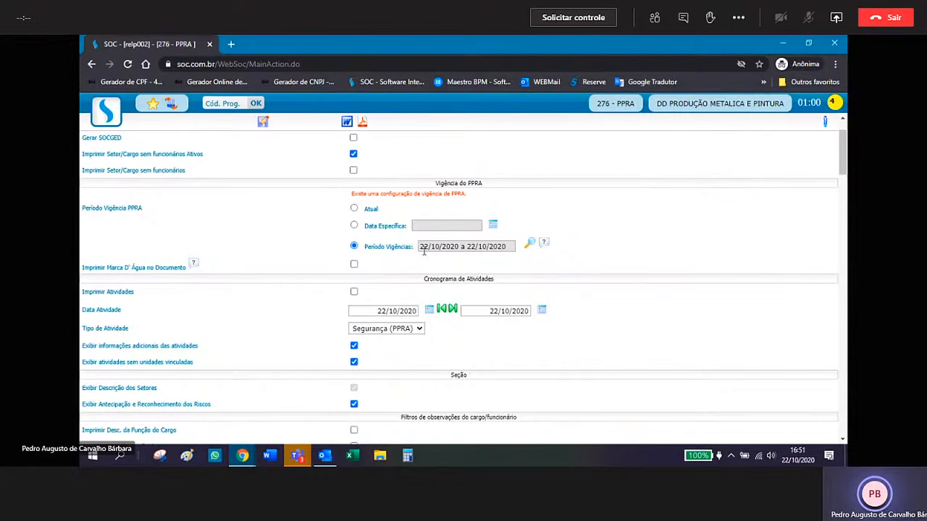
mouse_move(544, 249)
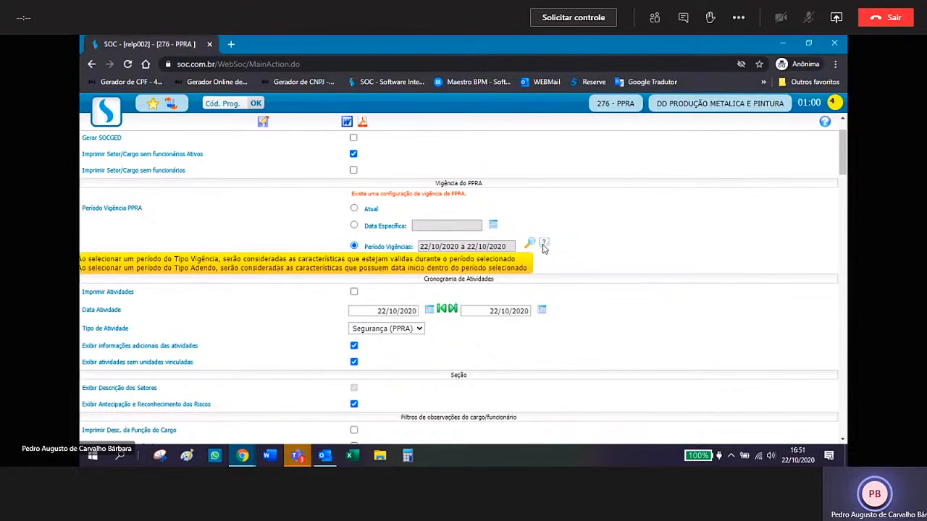
- Set the Considerar última Medição range from 22/10/2020 to 22/10/2020 and request the PPRA report as a PDF
scroll(576, 246, down, 6)
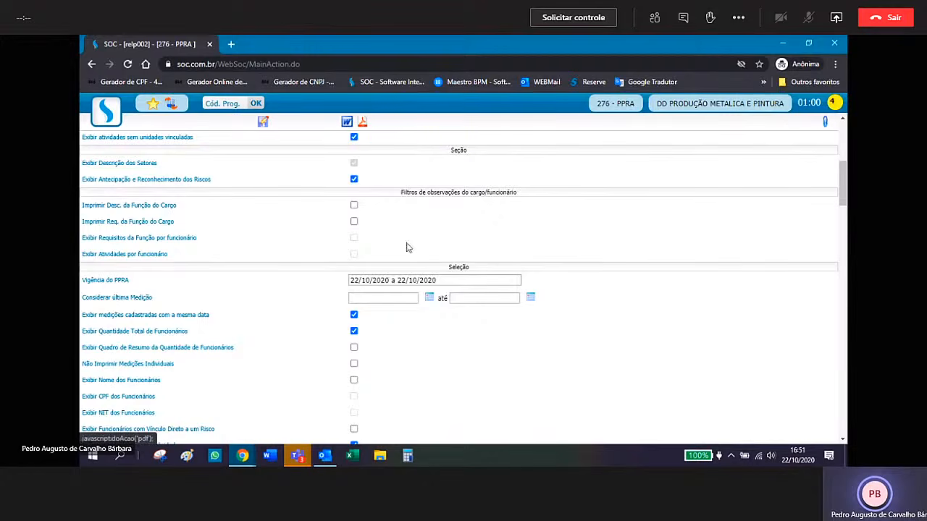
click(401, 298)
text(22)
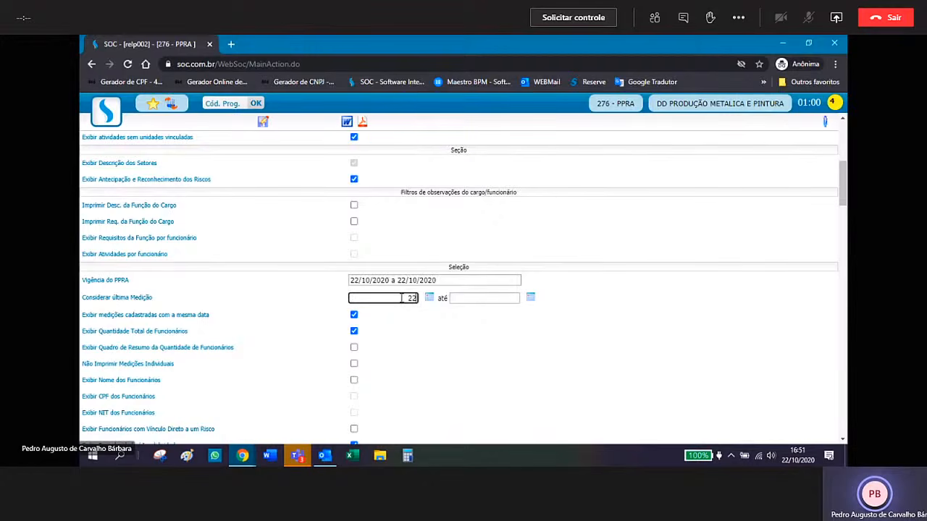
text(/10/2020)
key(Tab)
text(22/10/2020)
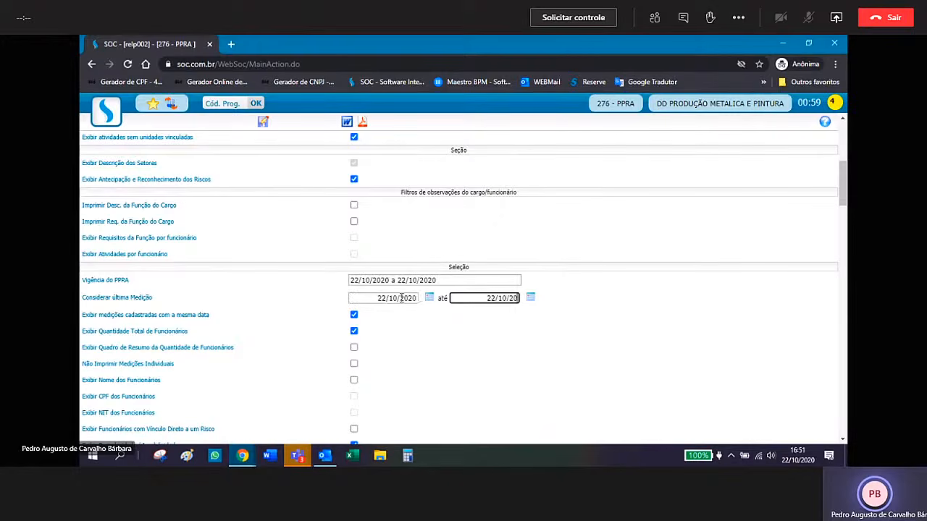
click(364, 123)
click(558, 153)
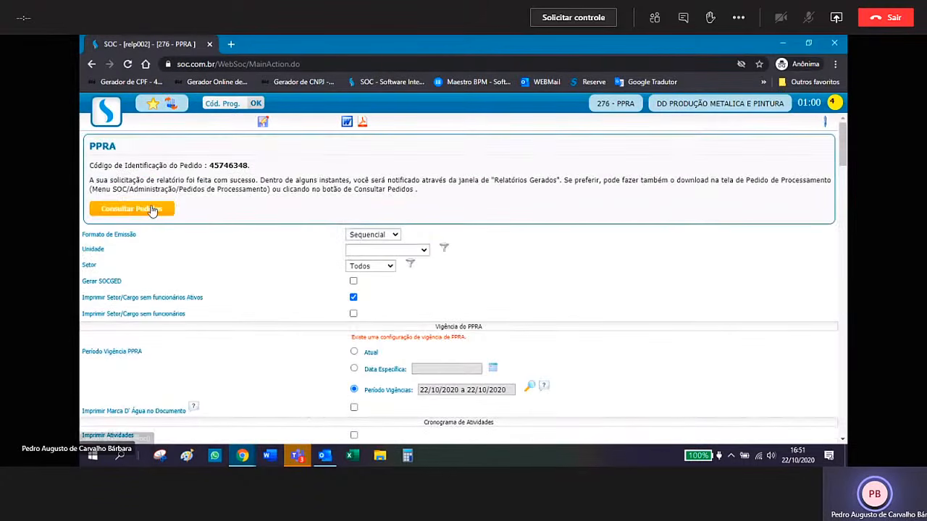
- Look up the processing orders, download the newest PPRA order for the company, and open the PDF from its archive
click(152, 210)
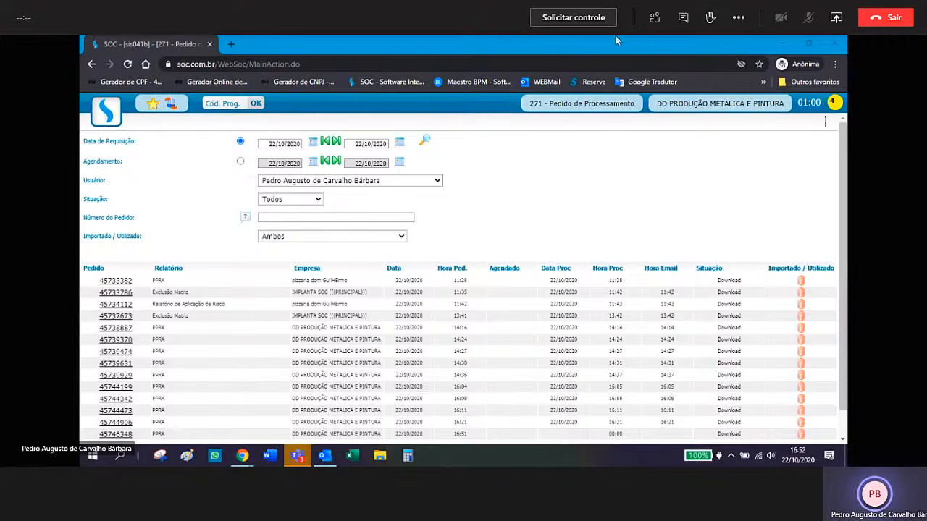
scroll(509, 325, down, 1)
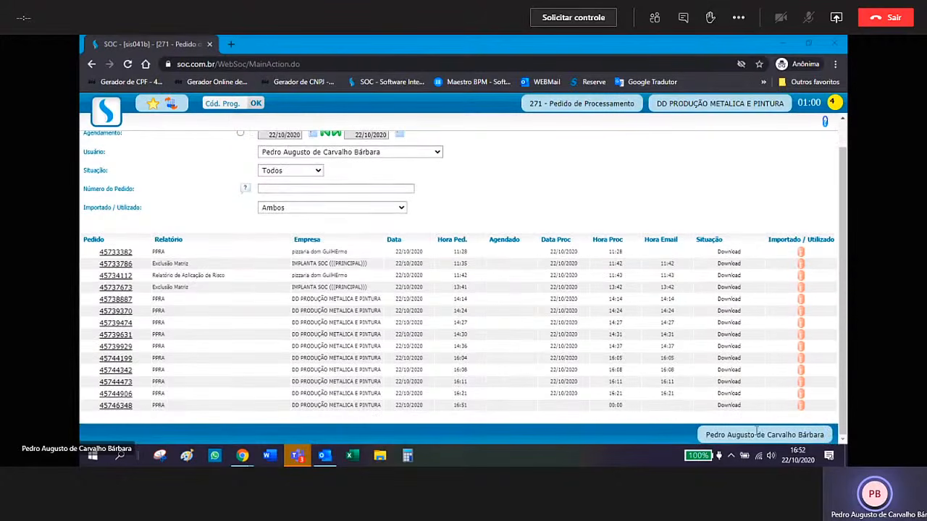
click(729, 405)
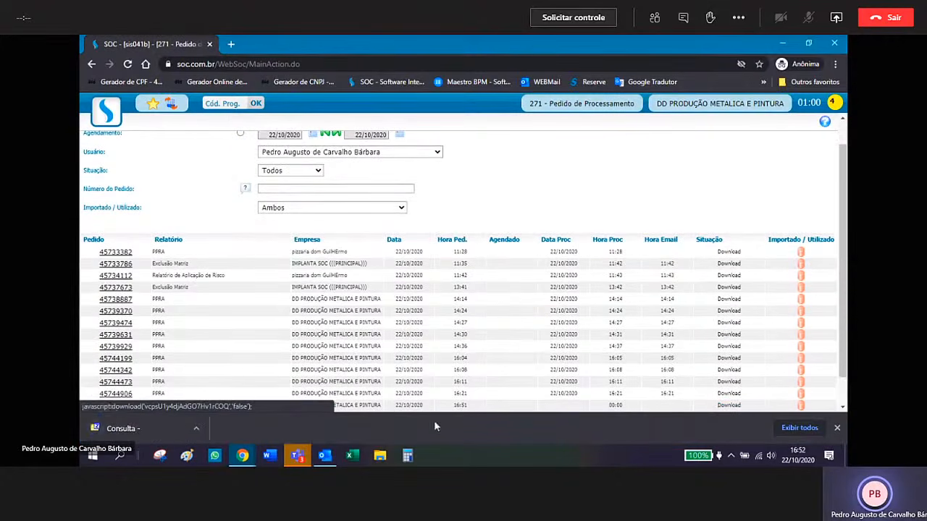
click(113, 430)
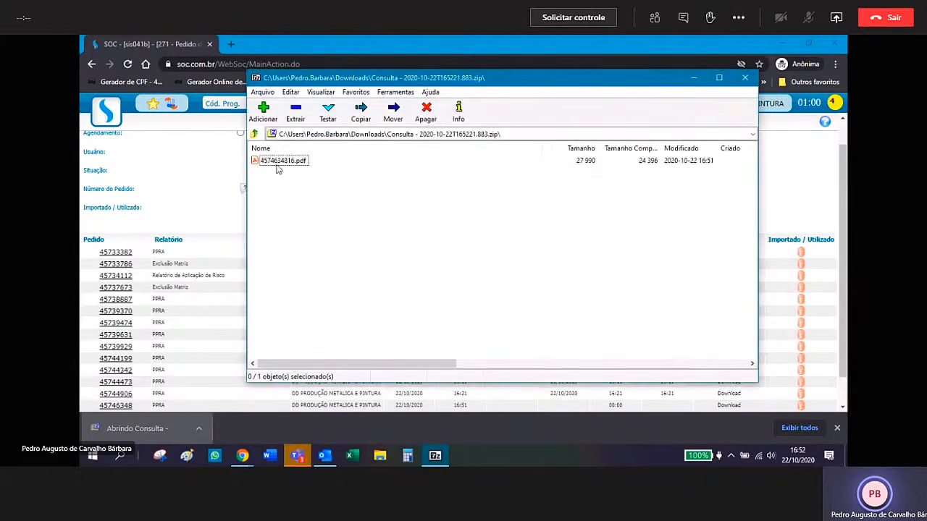
click(279, 165)
double_click(279, 162)
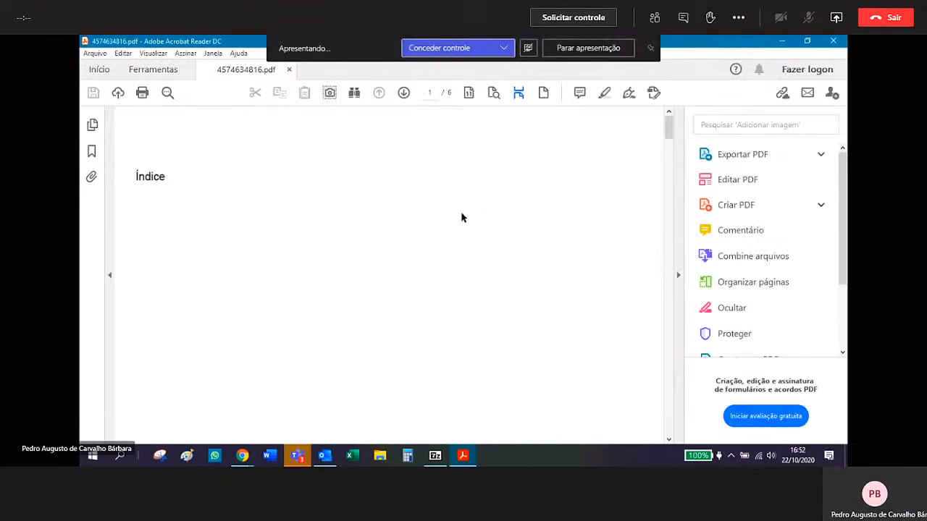
- Review the generated PPRA PDF, checking its validity, company identification, positions, noise measurement and risk specifications
scroll(463, 217, down, 10)
scroll(469, 224, down, 15)
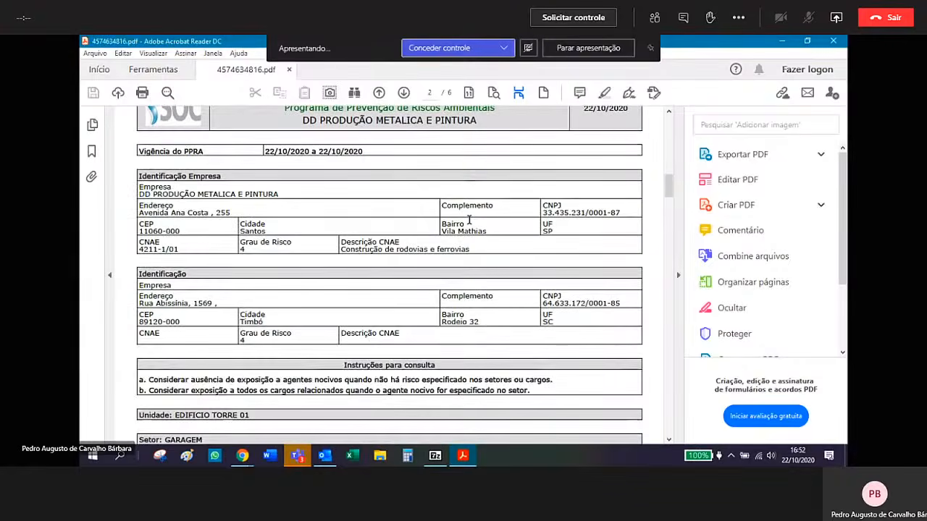
scroll(468, 221, down, 12)
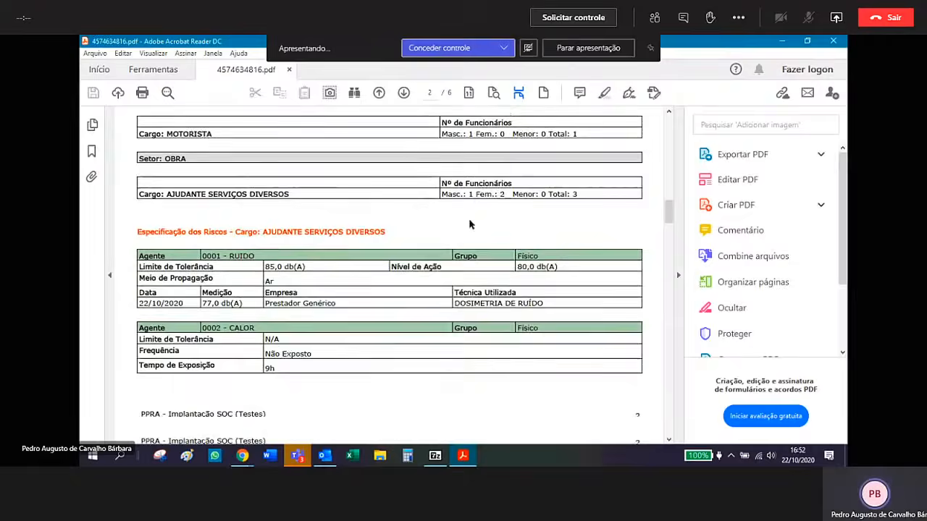
scroll(468, 218, down, 12)
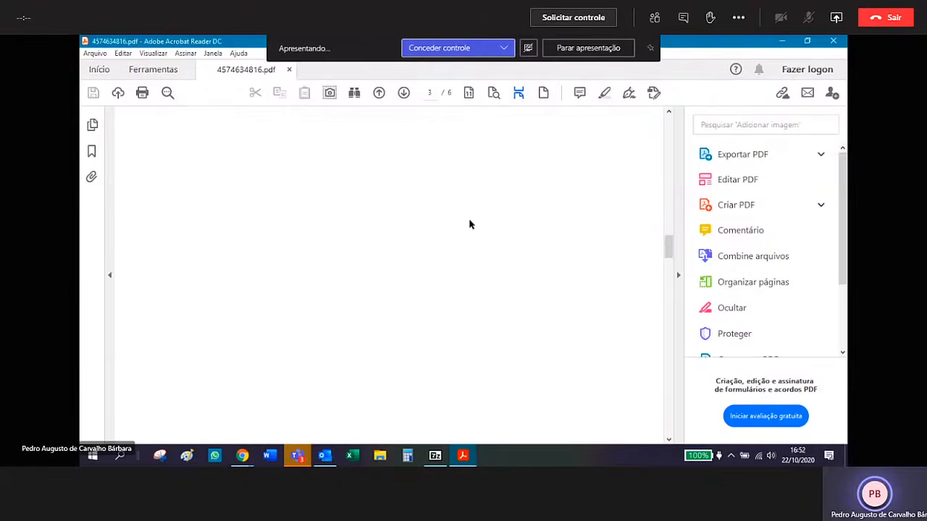
scroll(469, 220, down, 12)
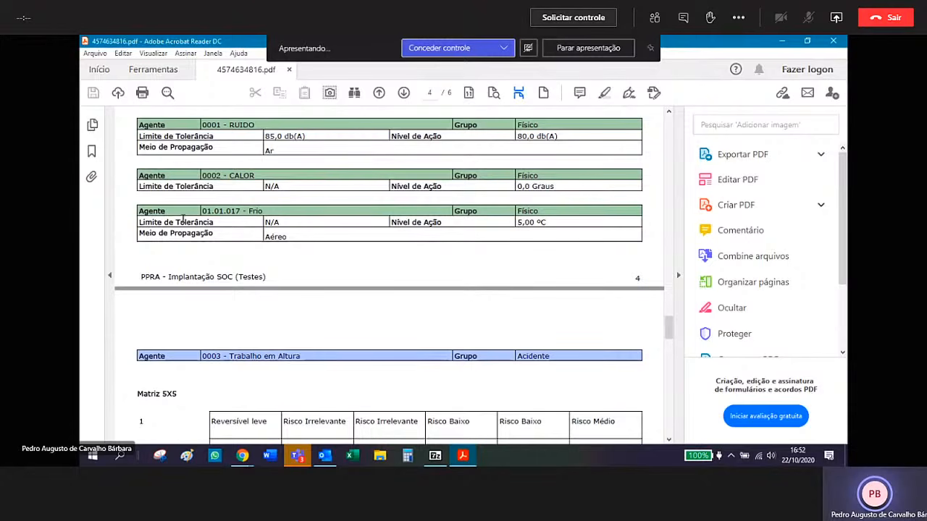
scroll(376, 239, down, 5)
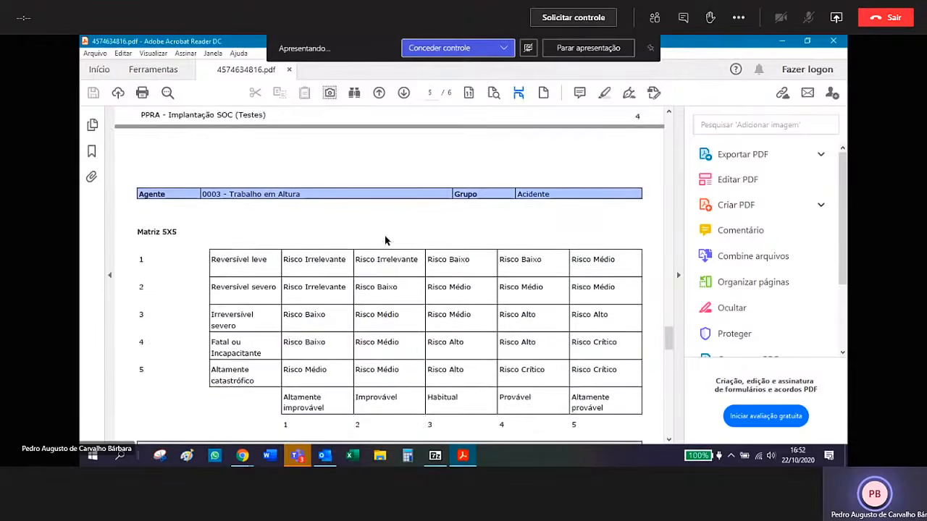
scroll(385, 236, down, 3)
scroll(384, 236, up, 18)
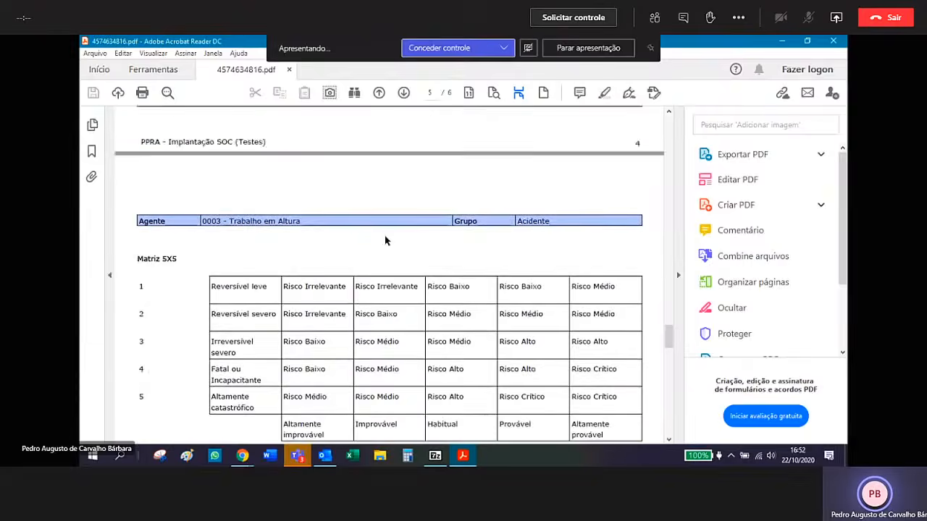
scroll(385, 241, up, 20)
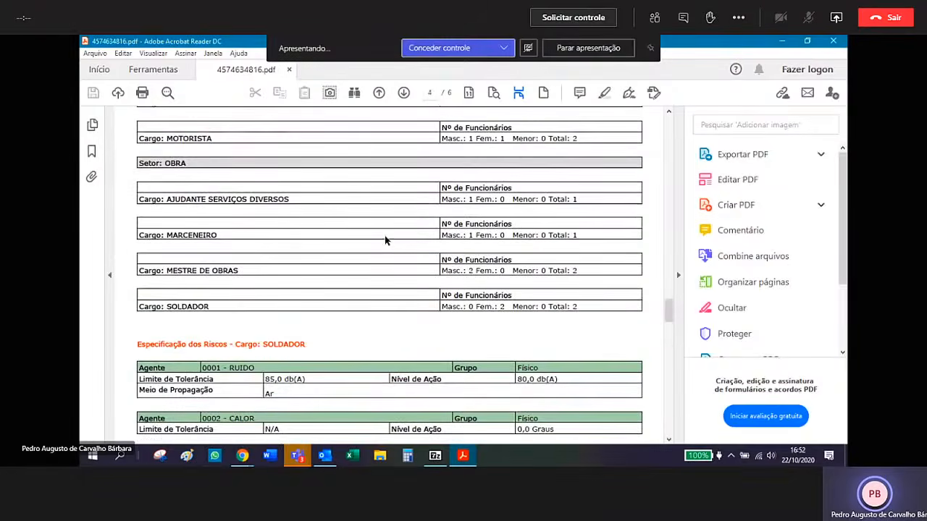
scroll(385, 239, up, 20)
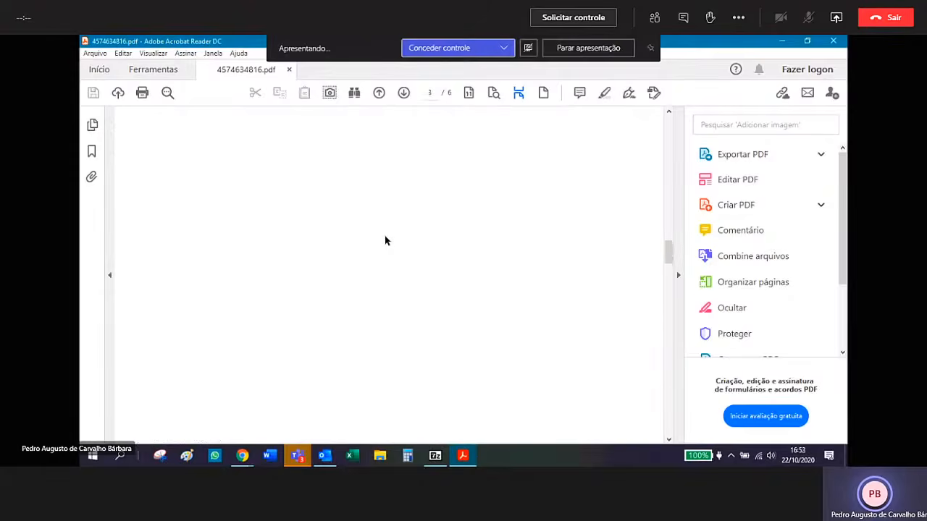
scroll(384, 236, up, 15)
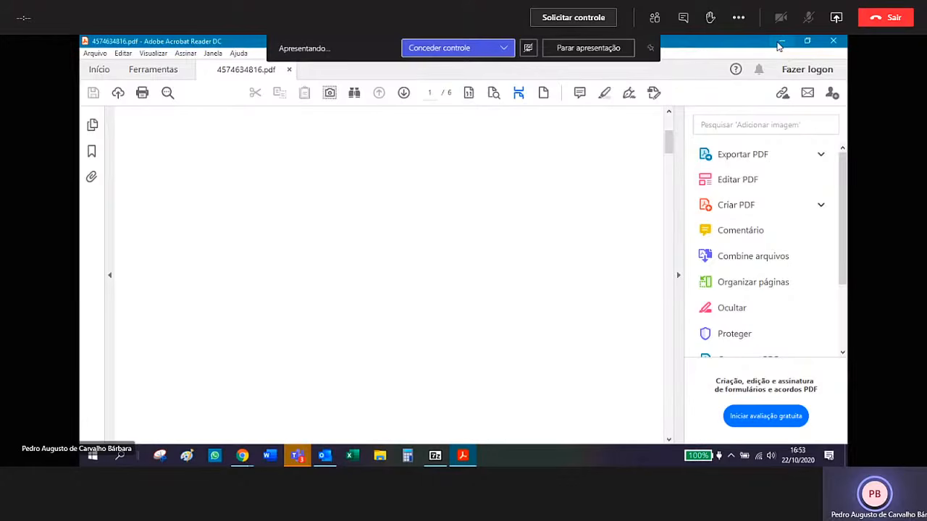
click(669, 128)
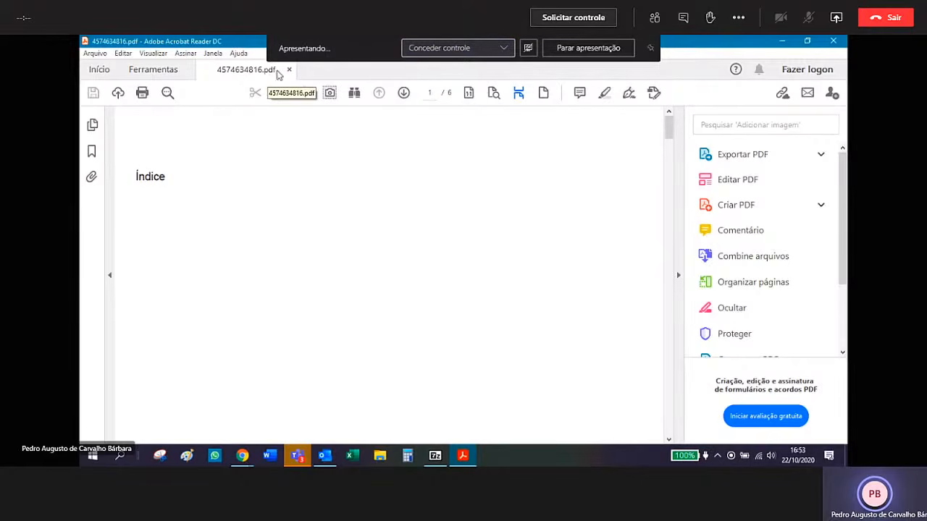
- Close the PPRA PDF and its archive, and return from the processing orders to the SOC home page
click(833, 42)
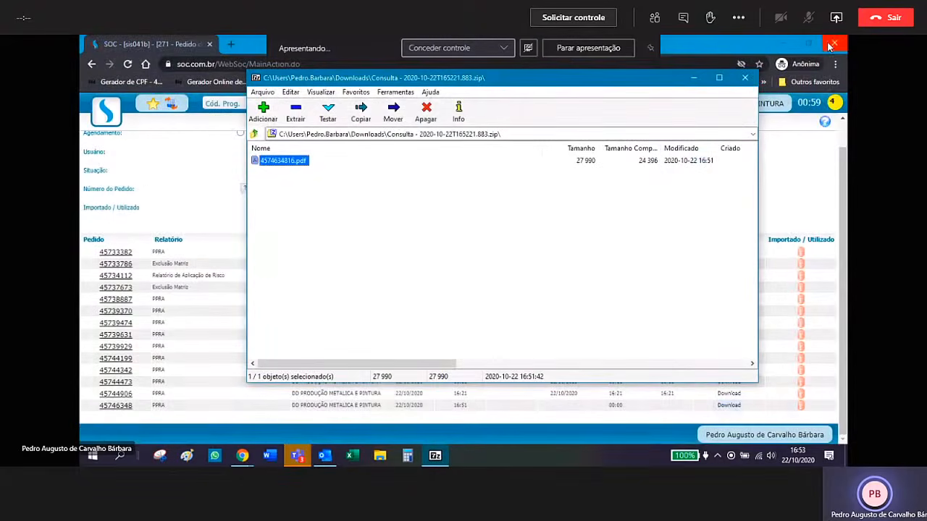
click(740, 78)
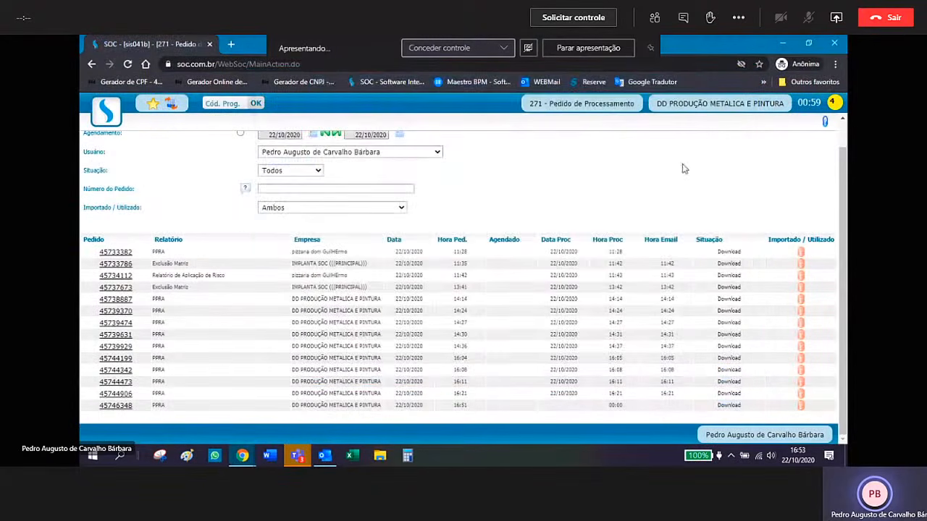
scroll(362, 217, up, 1)
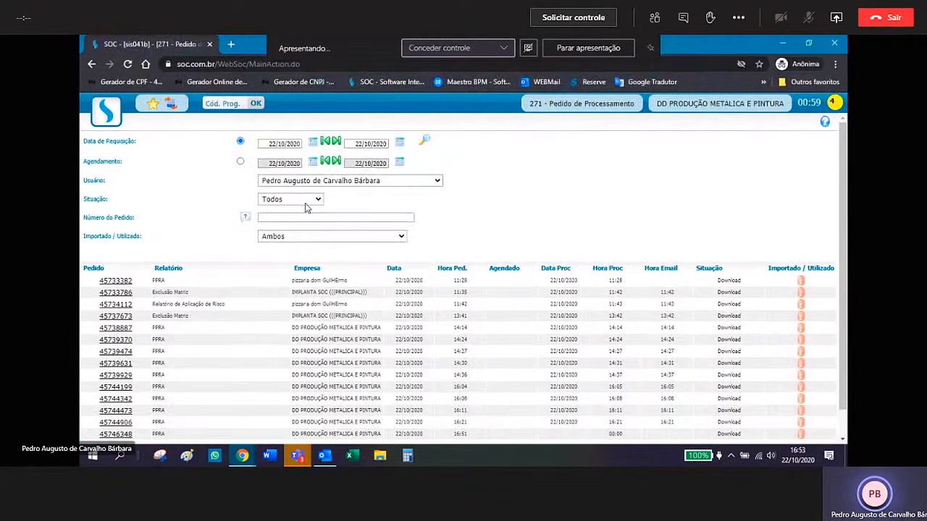
click(172, 109)
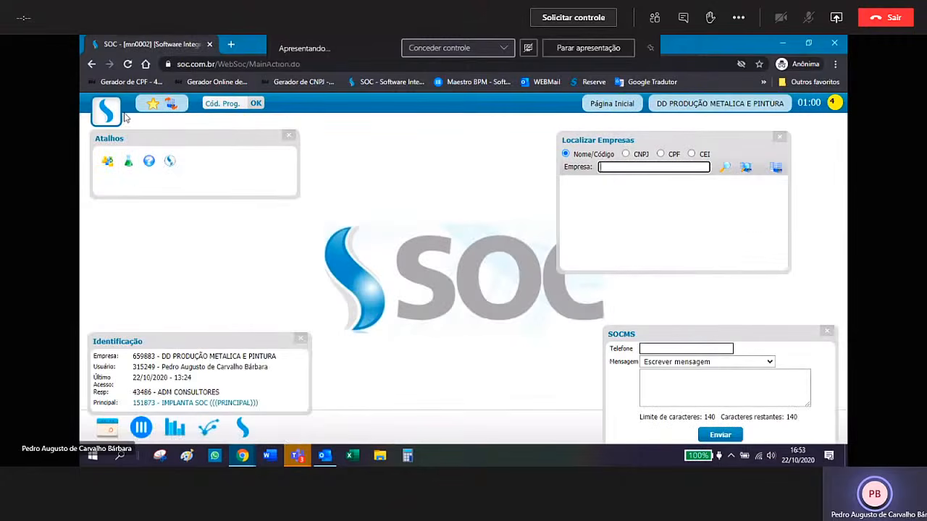
- Search the companies for "out" and switch to the client Cliente Revisão Out 2020 (RS)
click(106, 110)
mouse_move(145, 156)
mouse_move(233, 162)
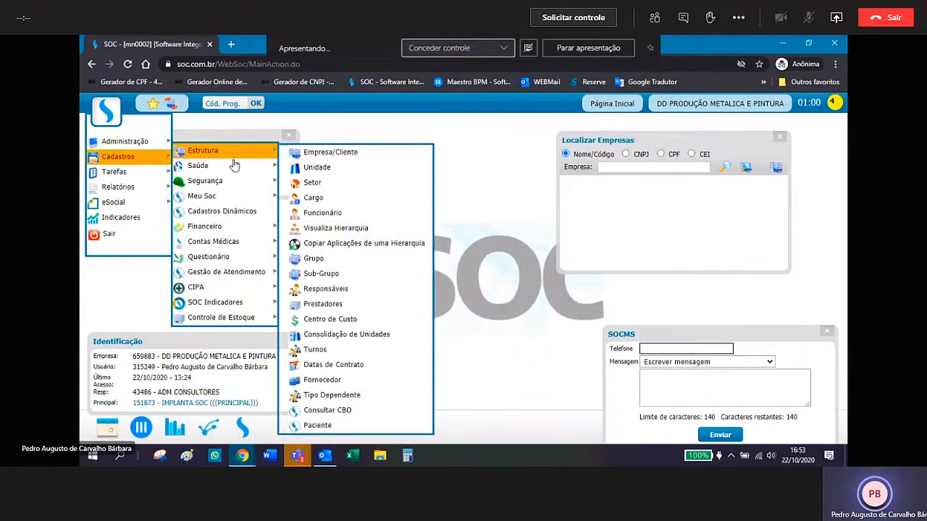
mouse_move(245, 181)
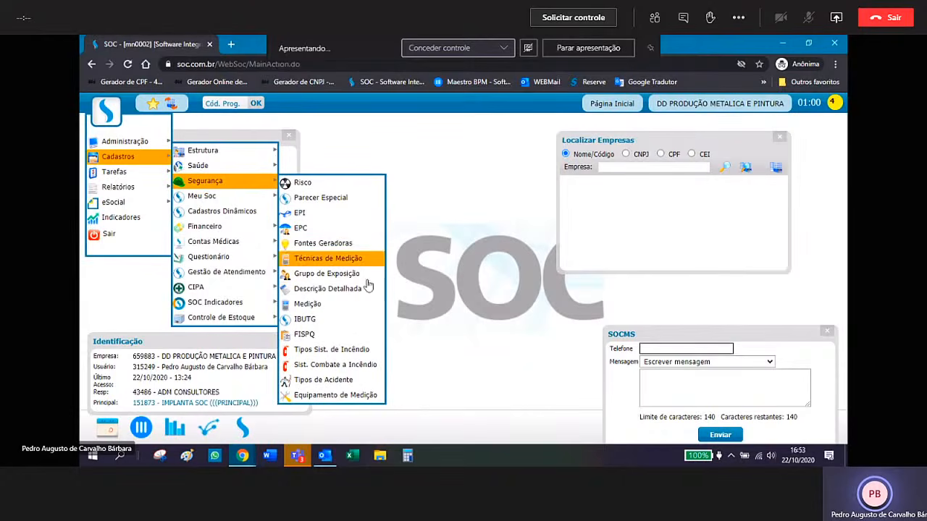
click(641, 166)
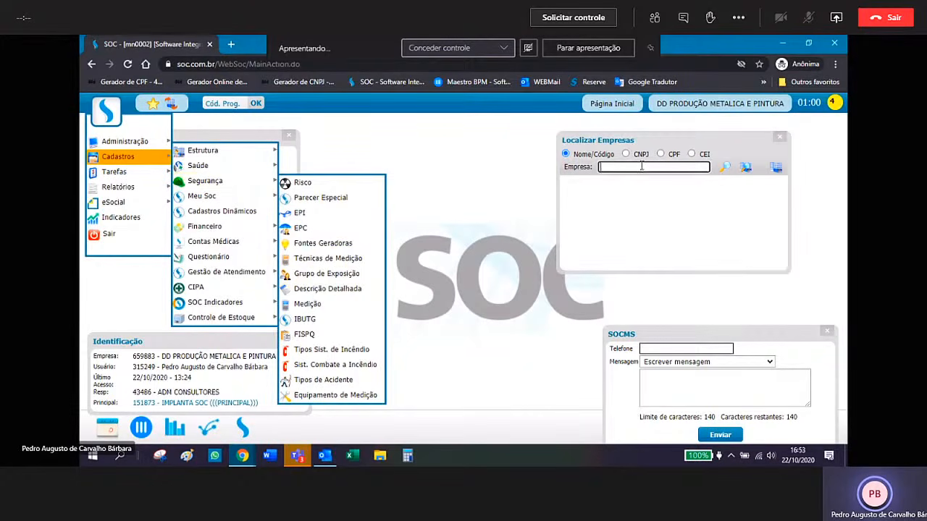
text(rev)
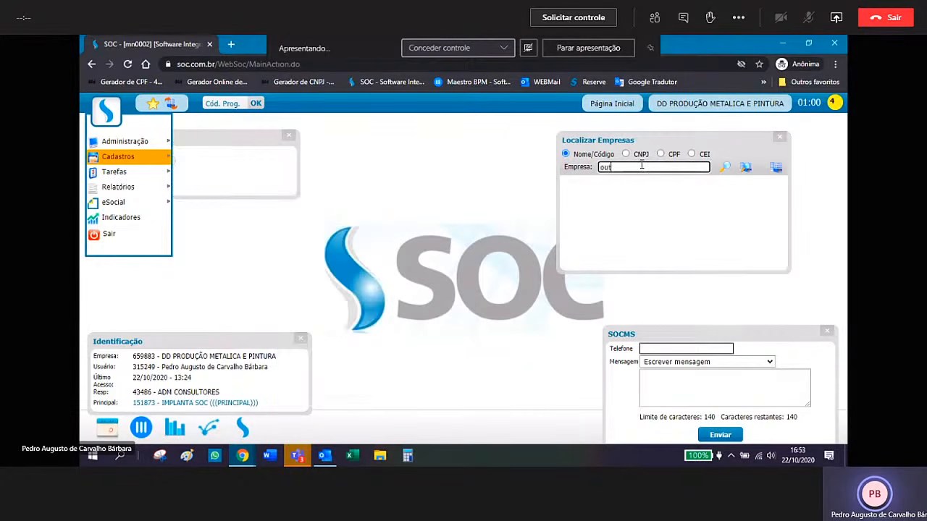
key(Return)
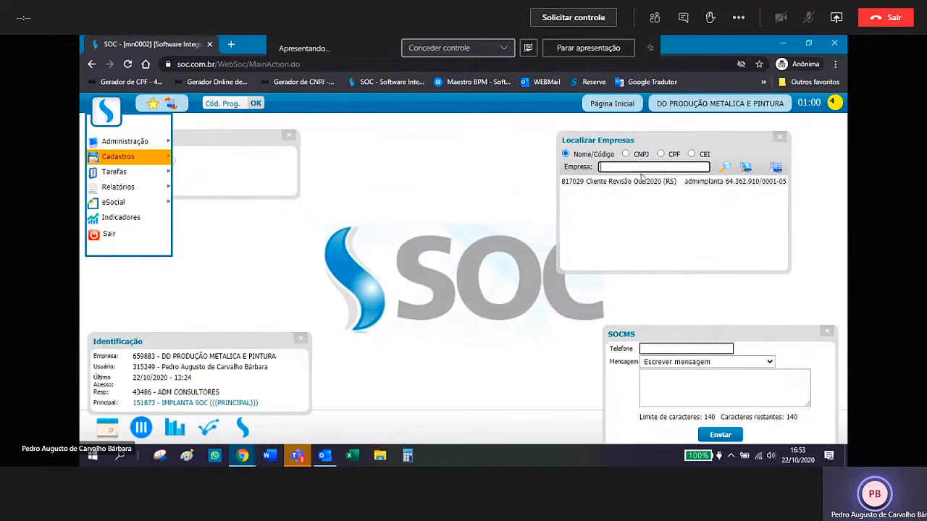
click(637, 181)
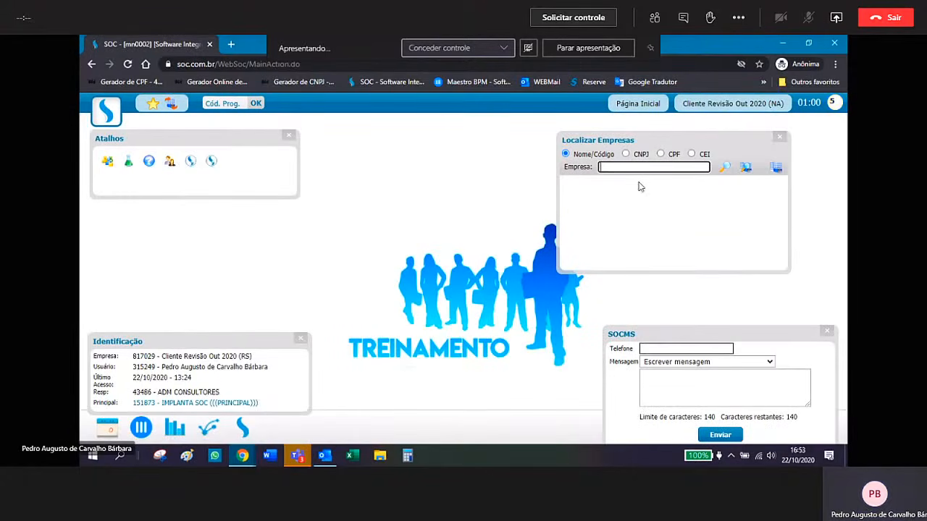
- Open the GHE safety register and search for active groups across all units
click(107, 113)
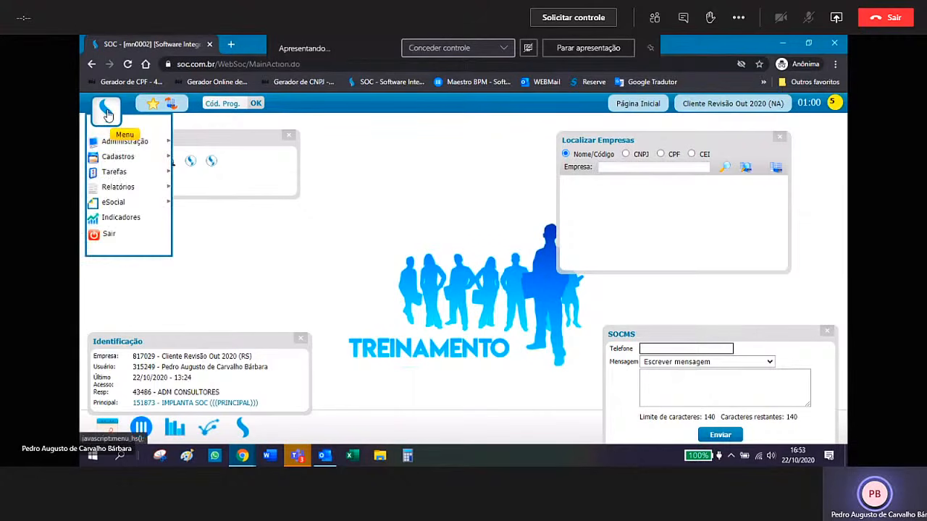
mouse_move(132, 176)
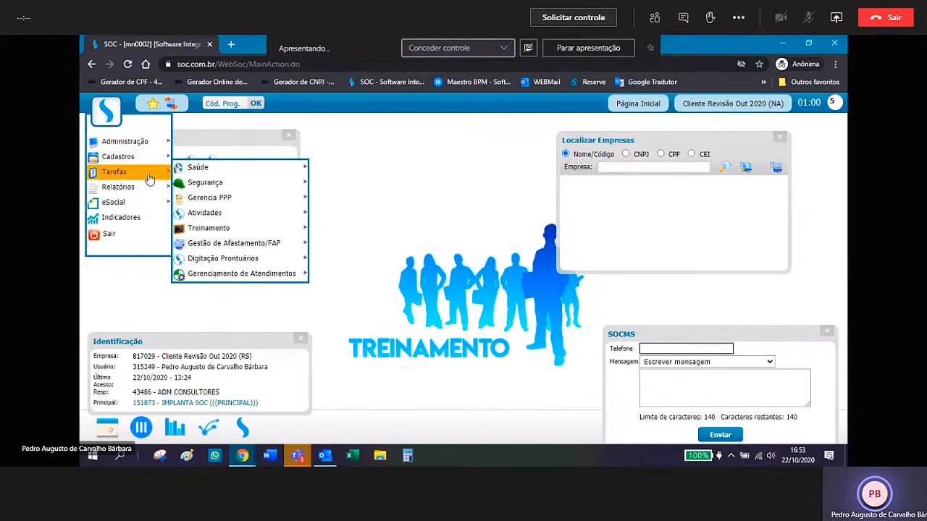
mouse_move(206, 186)
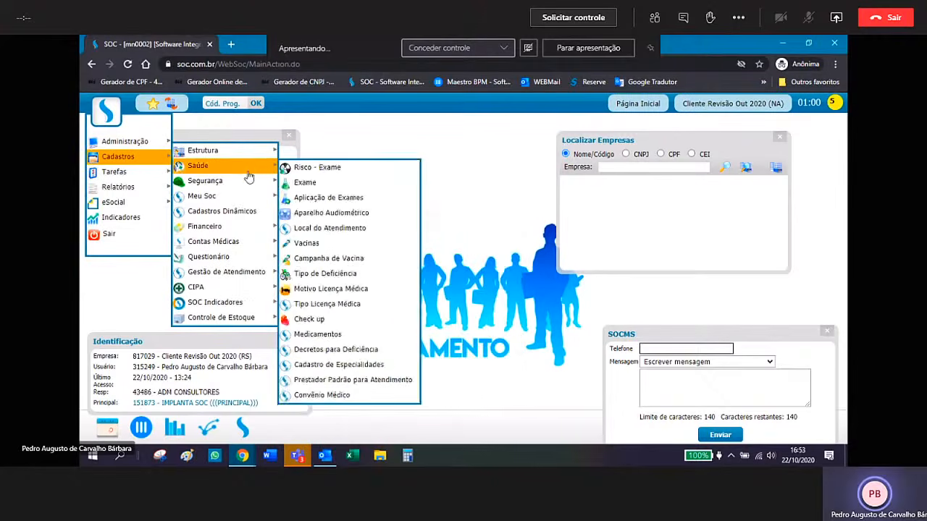
mouse_move(249, 185)
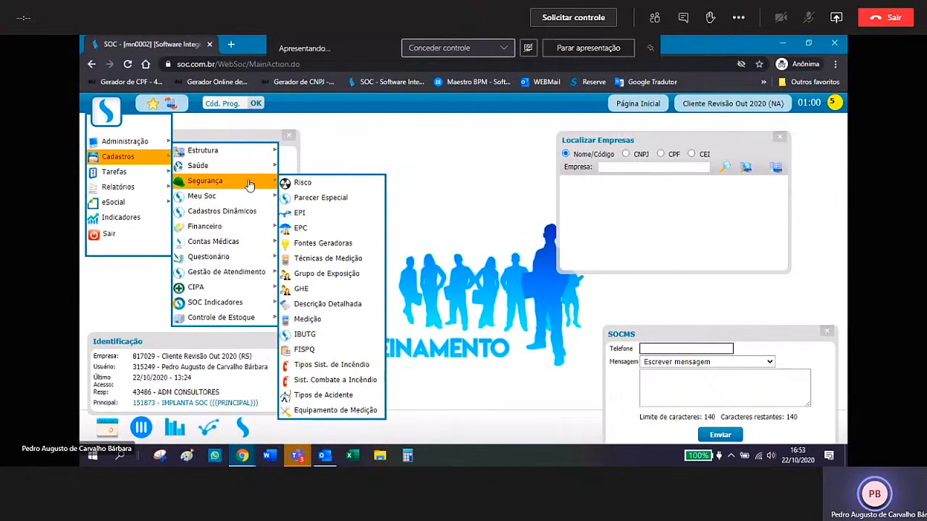
click(366, 292)
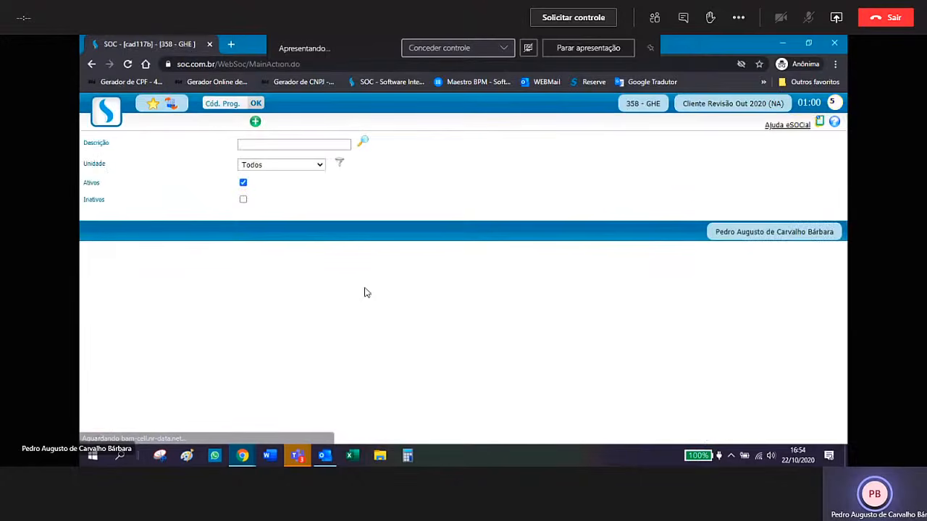
click(364, 142)
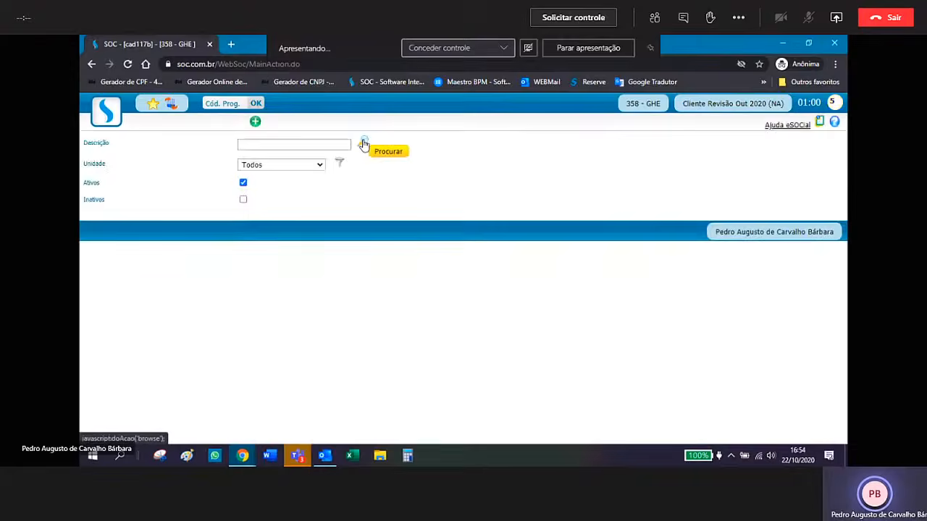
- Start a new active GHE record named GHE NOVO for the unit UNIDADE FILIAL MG
click(256, 123)
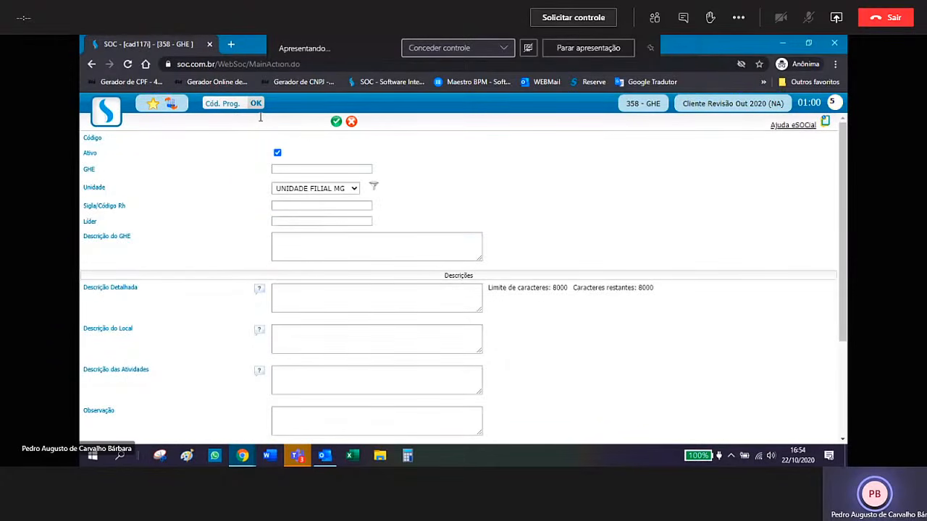
click(317, 173)
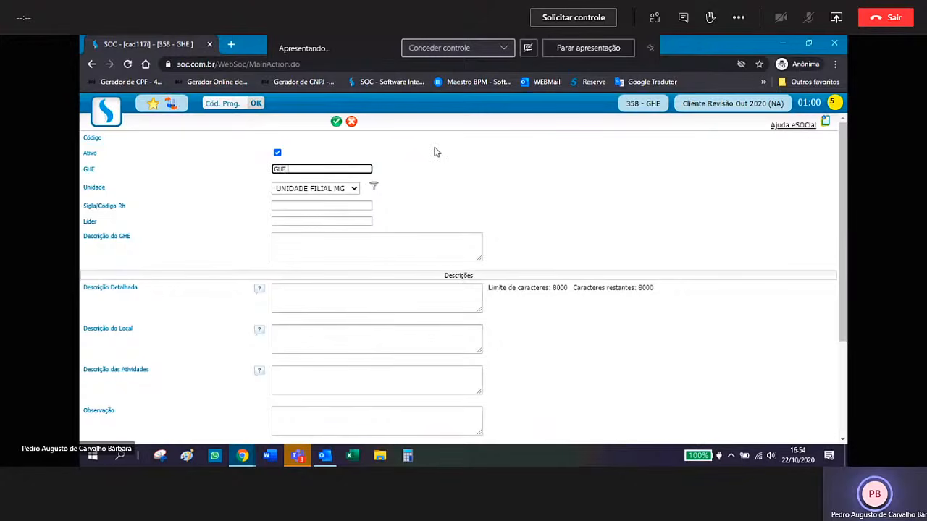
click(348, 189)
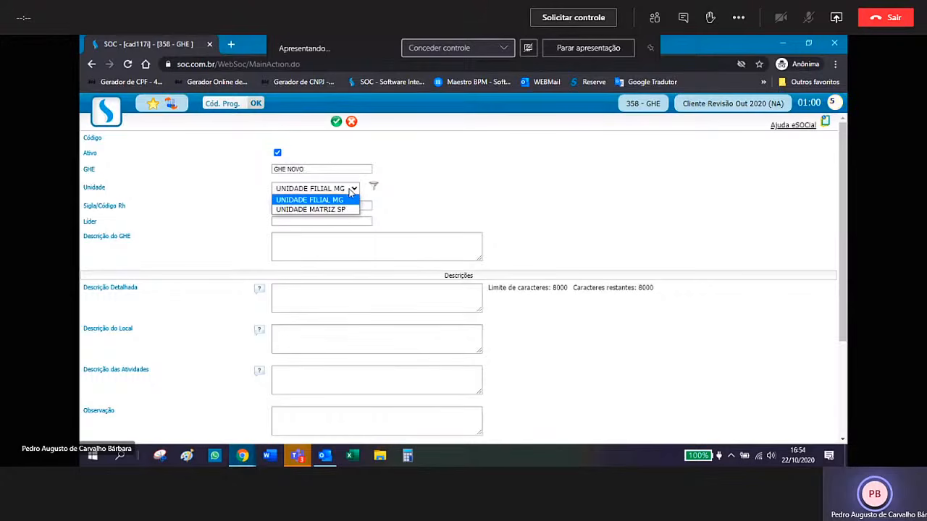
click(349, 202)
- Enter "ssss" as the GHE's Descrição Detalhada, Descrição do Local, Descrição das Atividades and Observação
scroll(426, 207, down, 3)
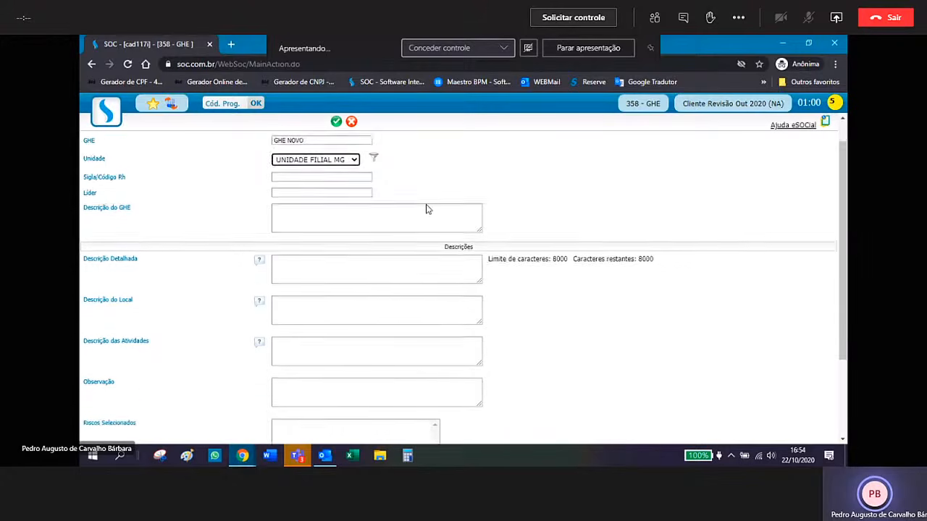
click(313, 179)
text(ssss)
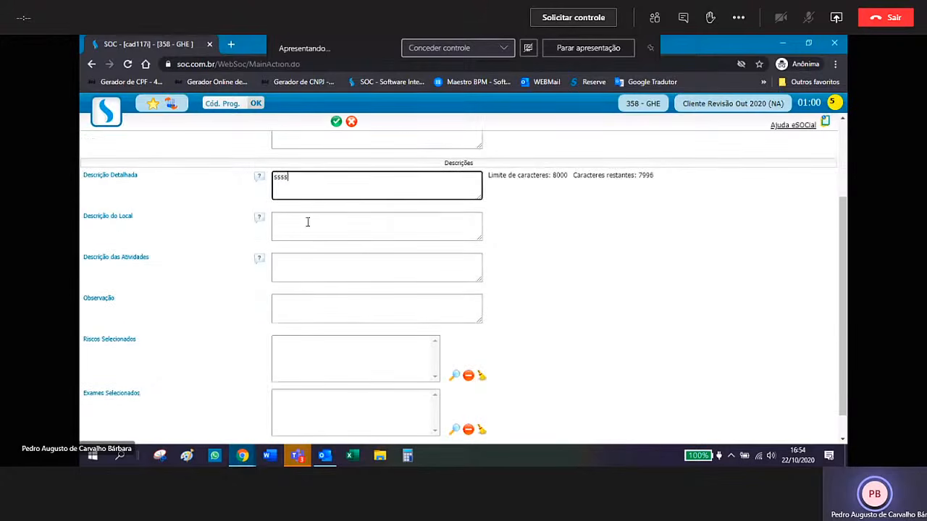
click(310, 220)
text(ssss)
click(315, 258)
text(ssss)
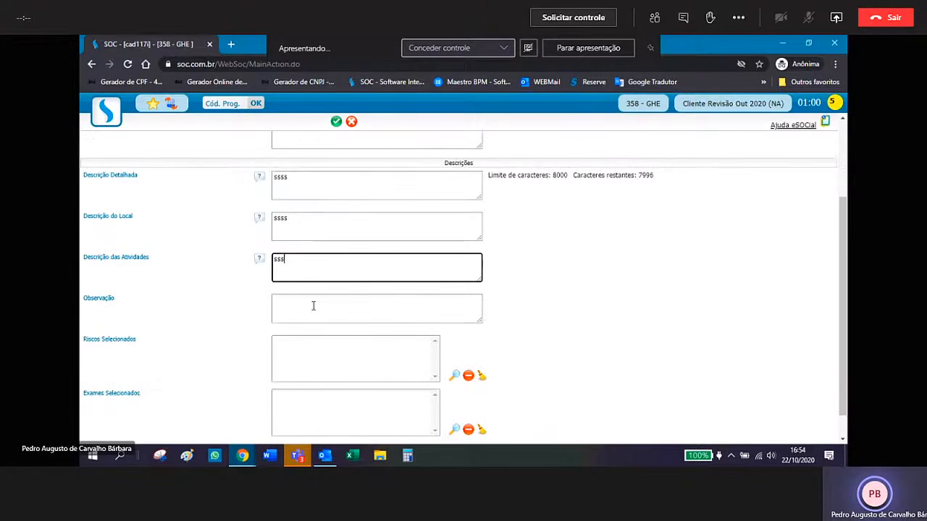
click(310, 305)
text(ssss)
scroll(352, 248, down, 1)
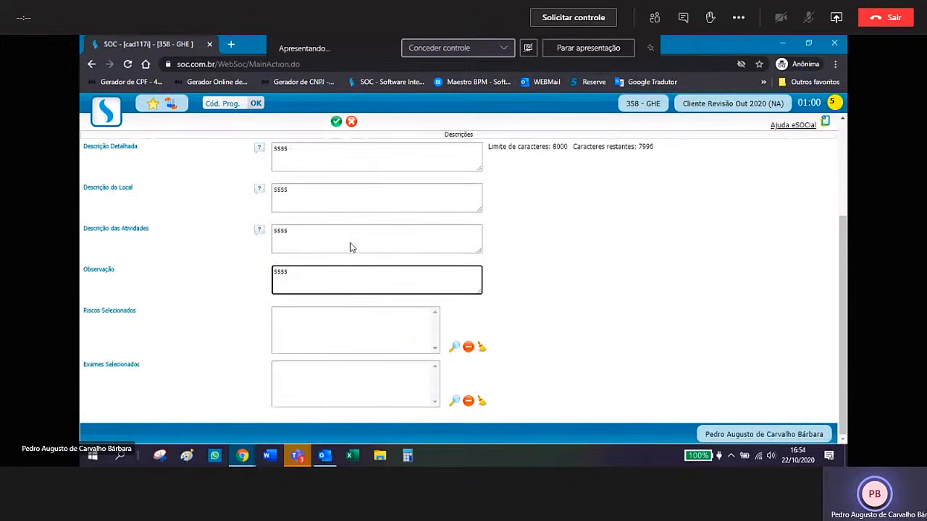
- Add risks to the new GHE, including 0002 - CALOR and 0003 - Trabalho em Altura, and close the risk list
click(457, 348)
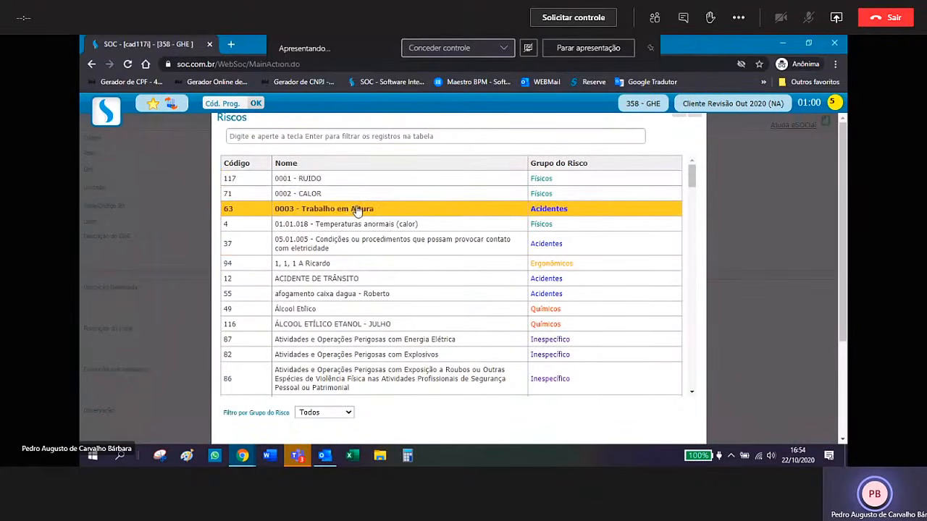
key(ctrl+minus)
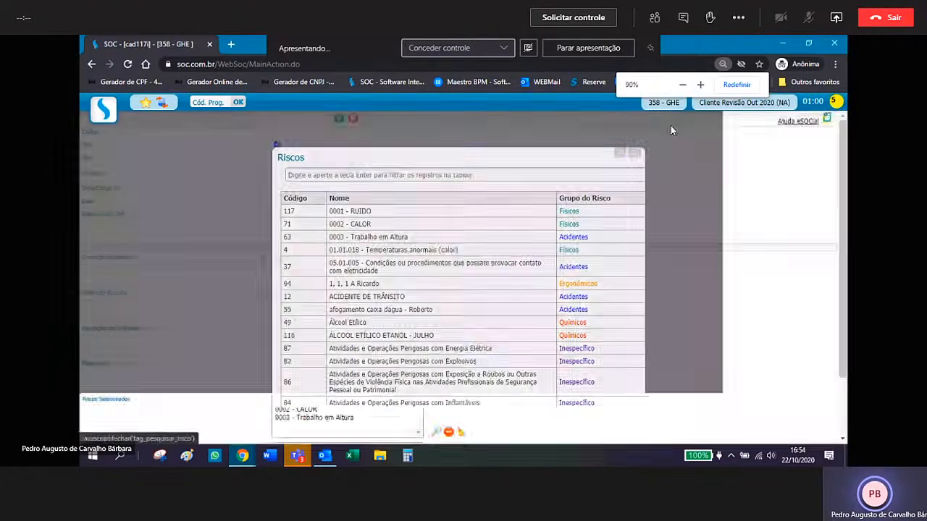
- Check the filled-in GHE NOVO form with its selected risks and save the record
click(671, 130)
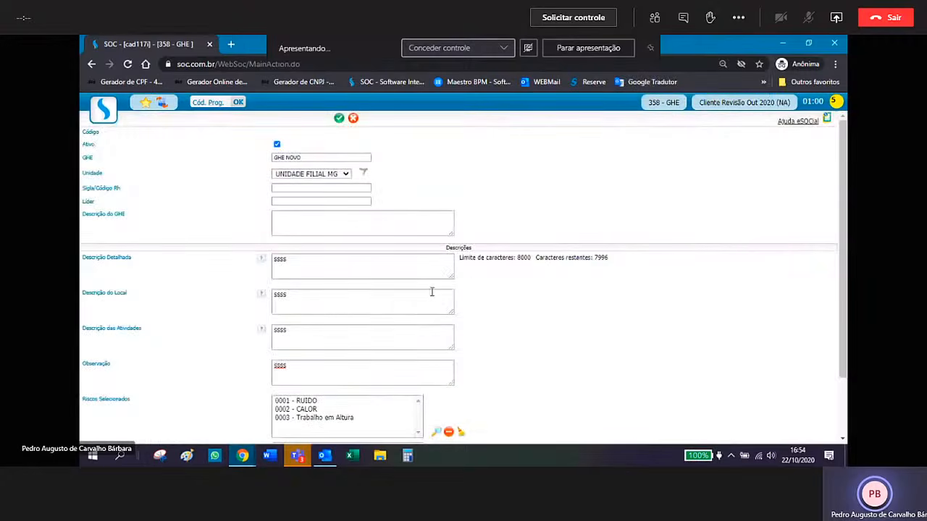
scroll(497, 304, down, 2)
key(ctrl+plus)
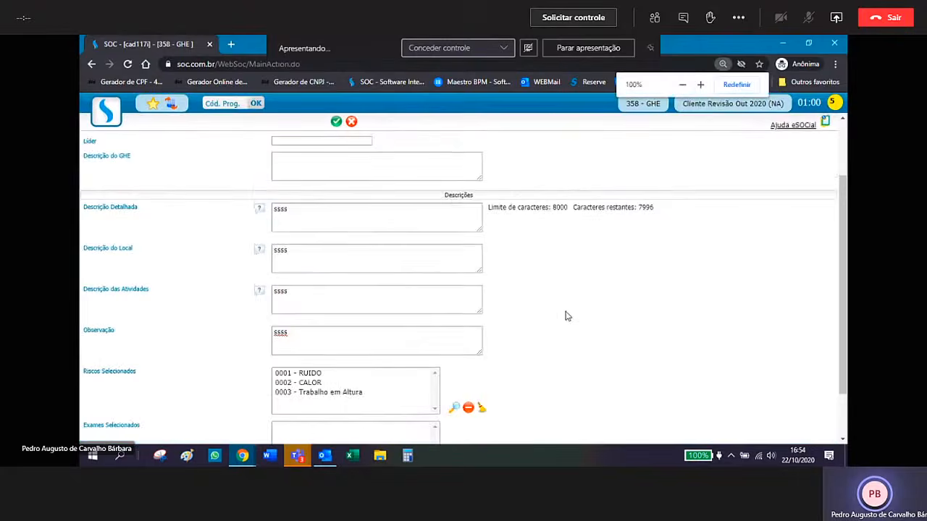
scroll(337, 386, down, 2)
scroll(316, 327, up, 2)
scroll(315, 327, up, 2)
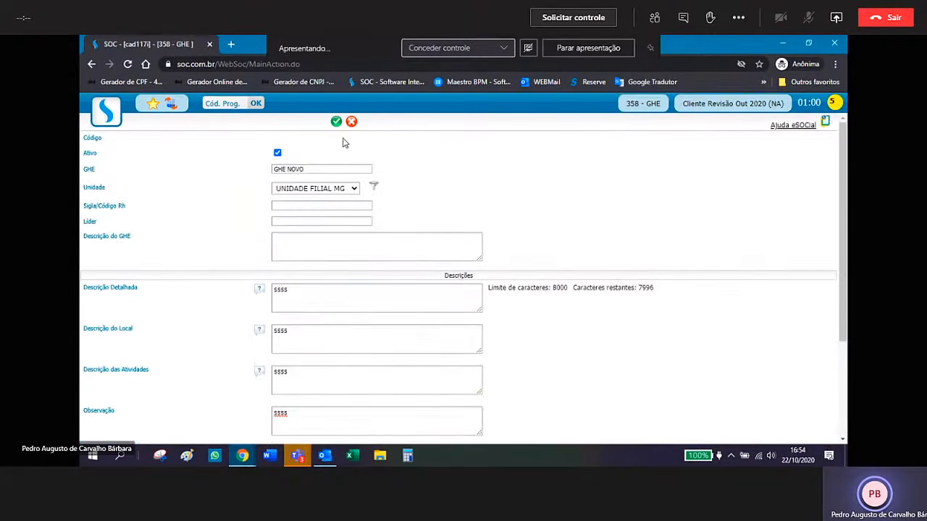
click(336, 121)
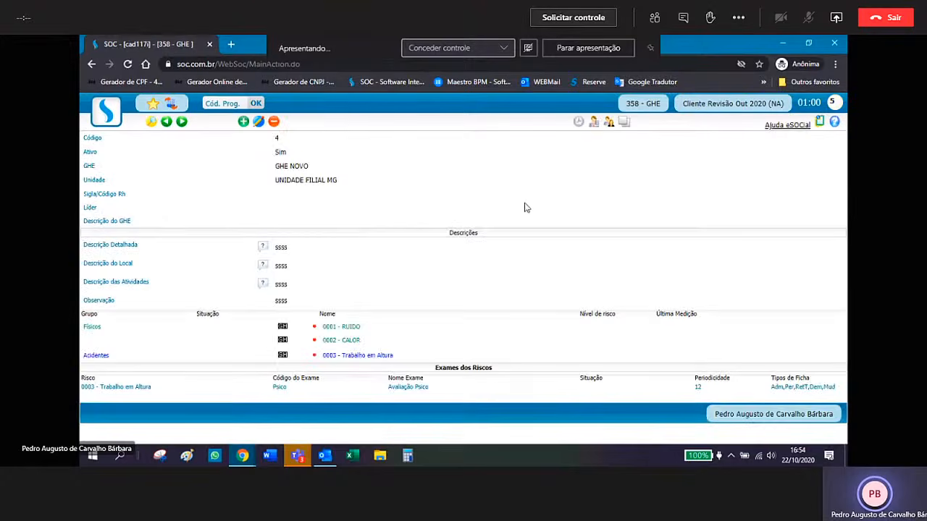
- Open the characteristics form of the risk 0001 - RUIDO from the GHE NOVO record
key(ctrl+plus)
key(ctrl+plus)
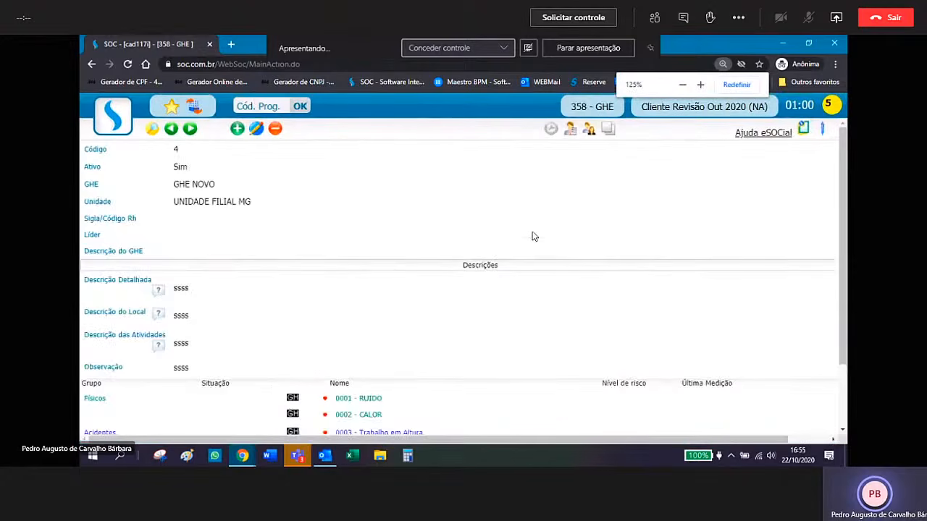
scroll(430, 239, down, 1)
scroll(432, 241, up, 1)
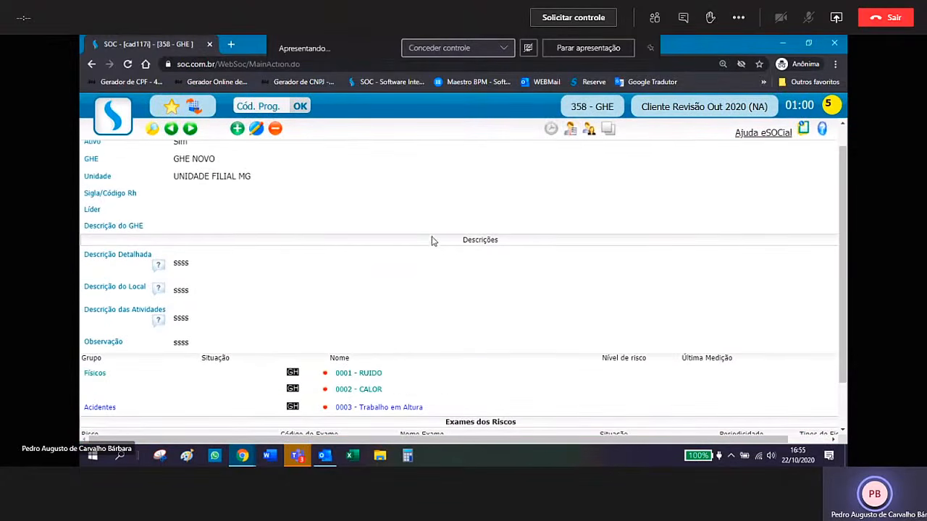
click(292, 373)
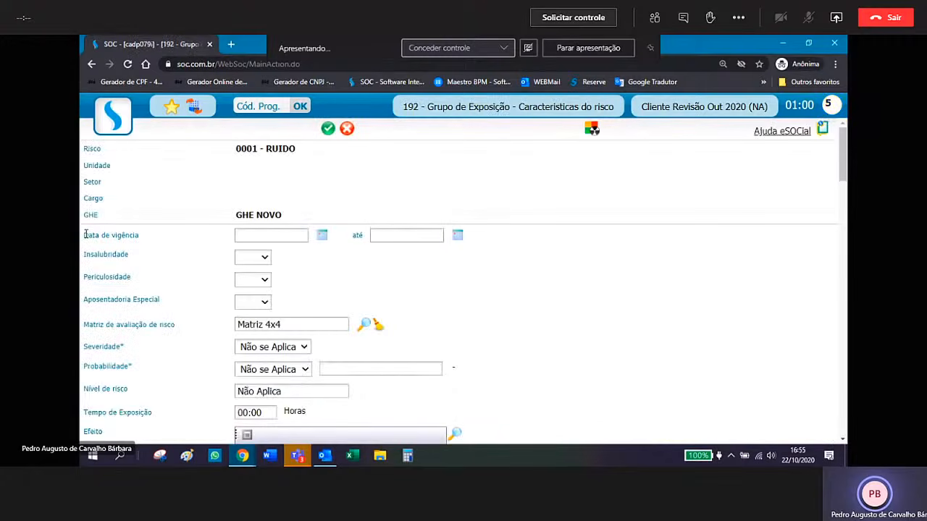
drag(96, 235, 151, 241)
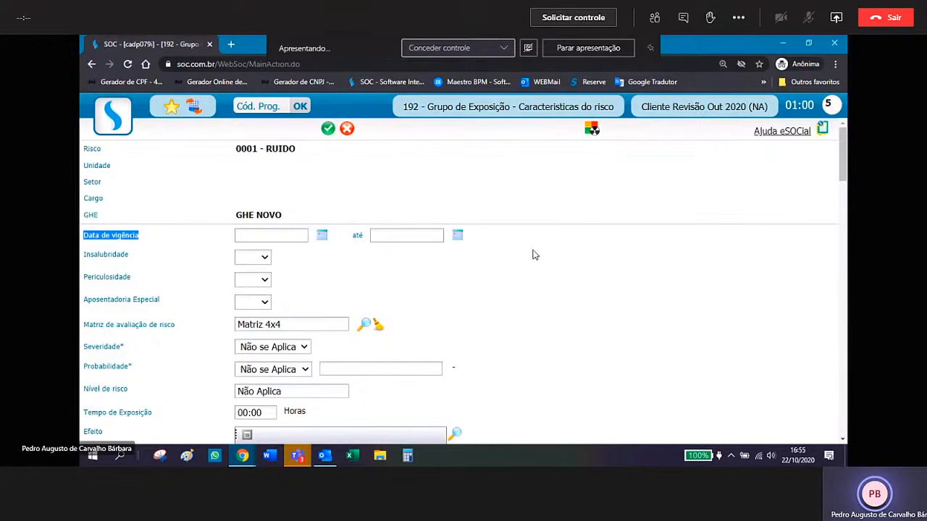
scroll(536, 255, down, 1)
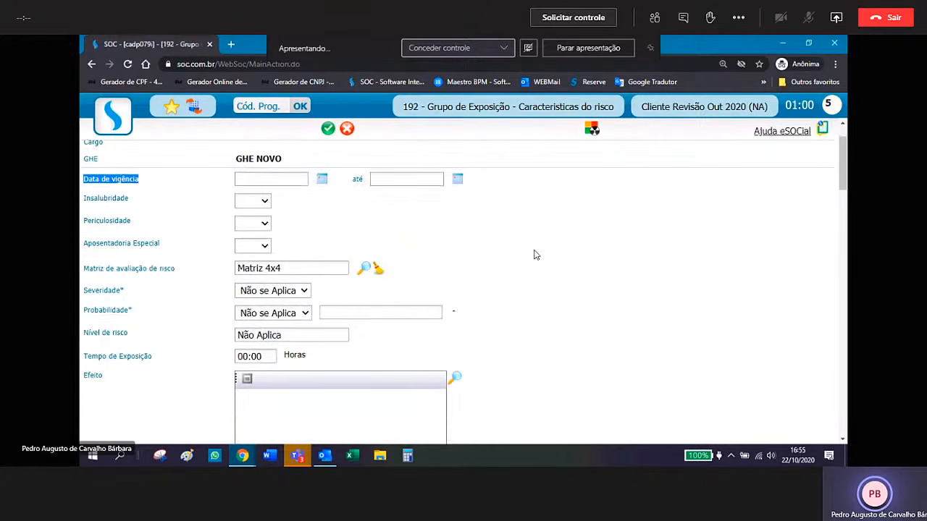
scroll(536, 255, up, 1)
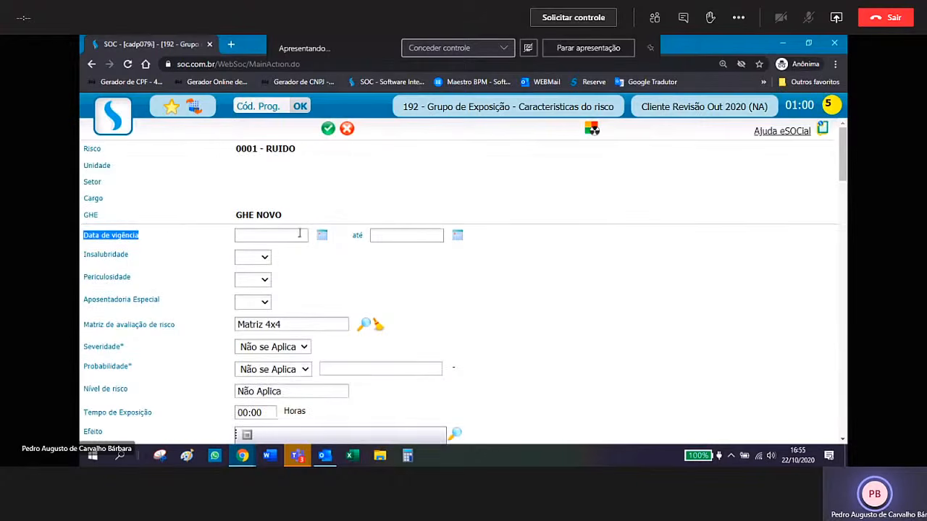
- Set the Data de vigência of 0001 - RUIDO from 01/01/2021 to 31/12/2021
click(321, 237)
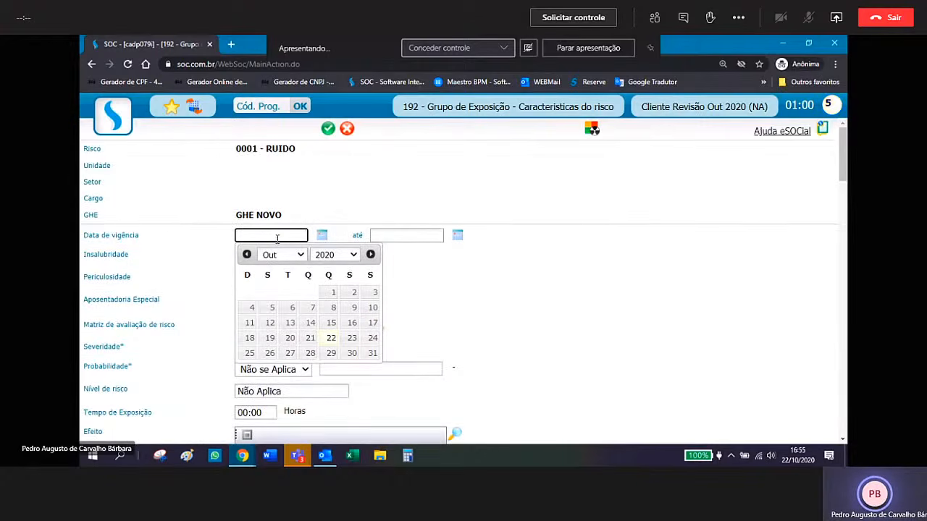
text(01/01/2021)
key(Tab)
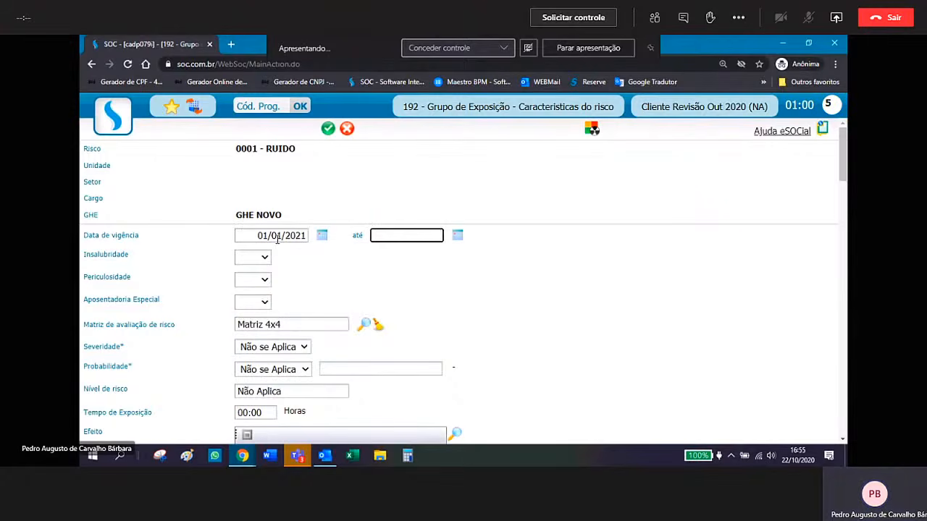
text(31/12/2021)
click(325, 306)
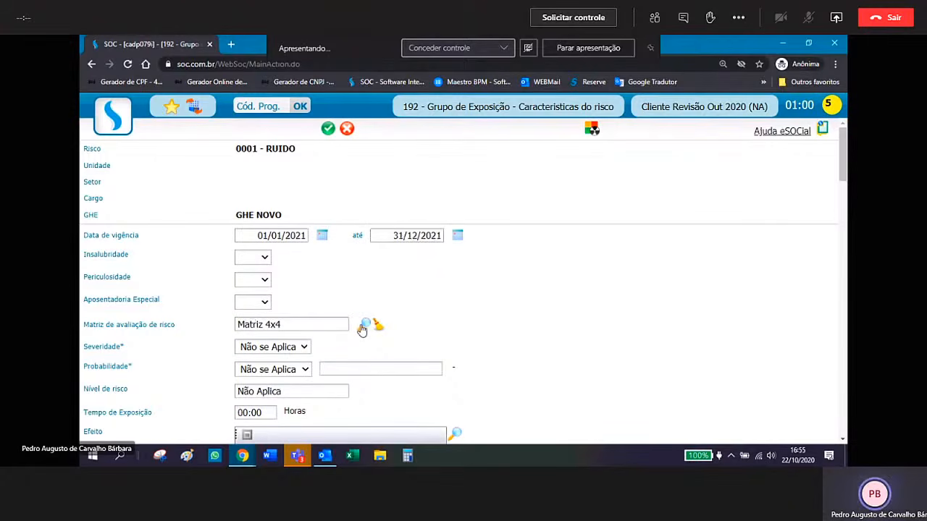
- List the available risk assessment matrices and close the list without choosing another one
click(364, 327)
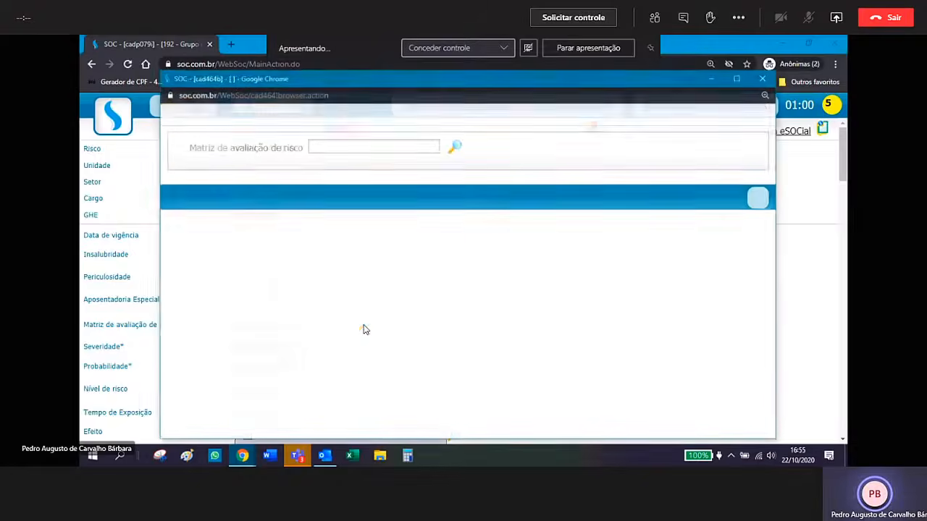
click(456, 147)
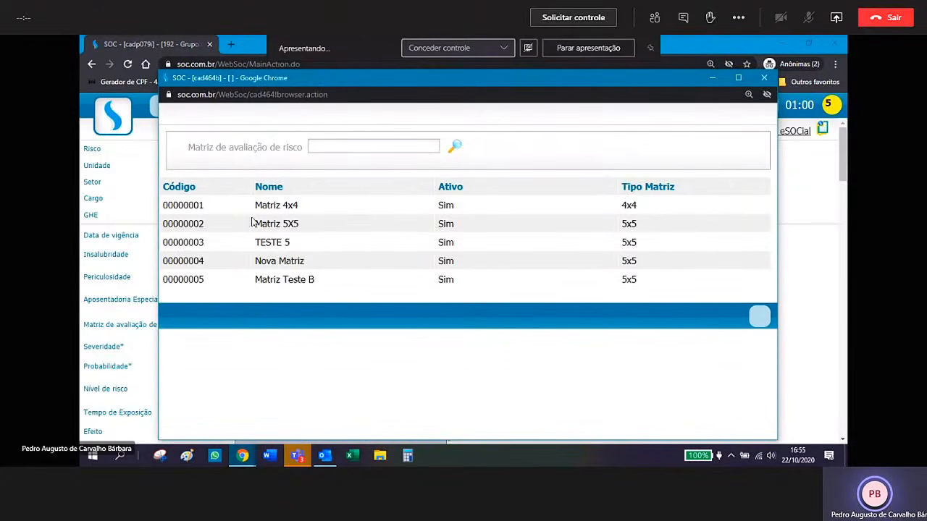
click(766, 78)
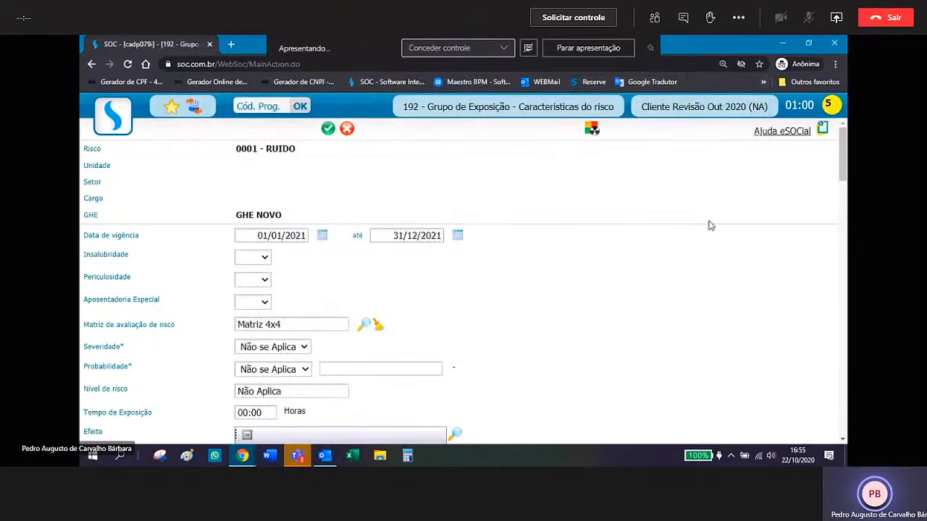
- Try to save the 0001 - RUIDO characteristics with the entered validity period and dismiss the alert
scroll(264, 293, down, 1)
scroll(263, 291, down, 3)
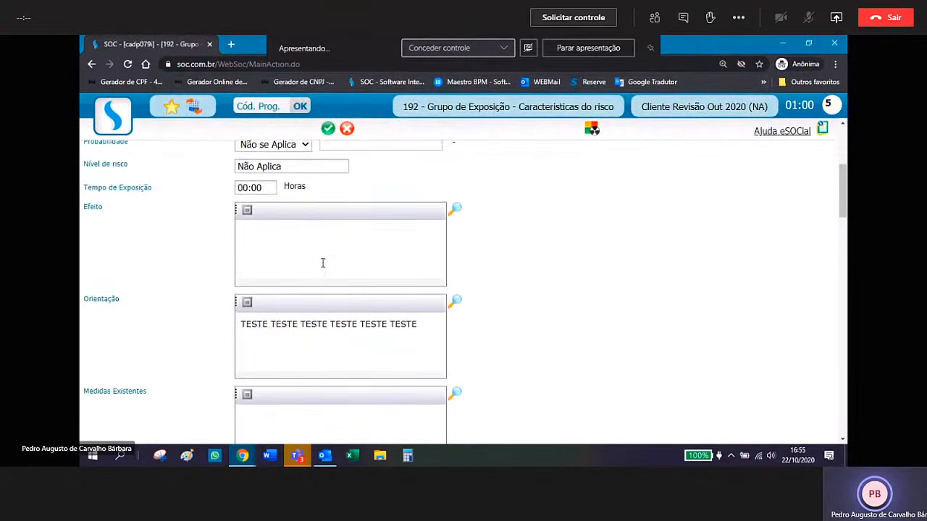
scroll(323, 263, up, 3)
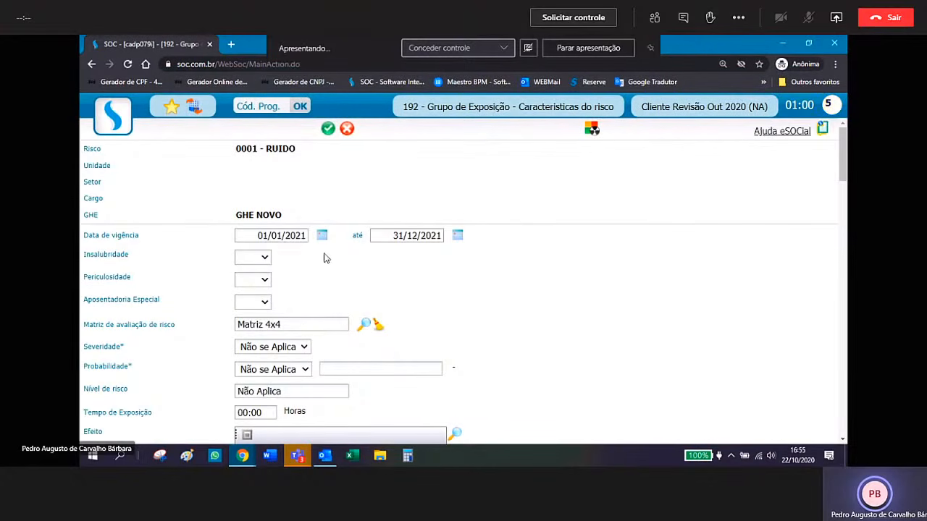
click(328, 129)
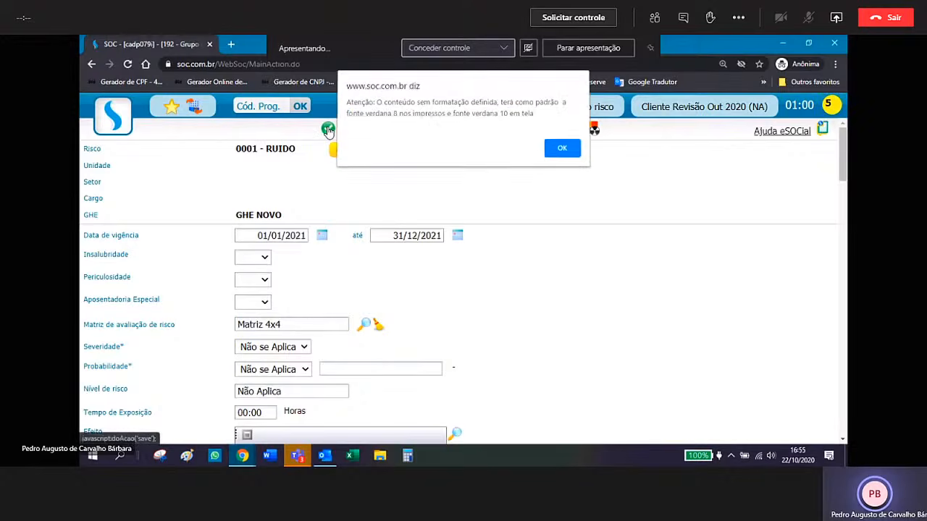
click(561, 151)
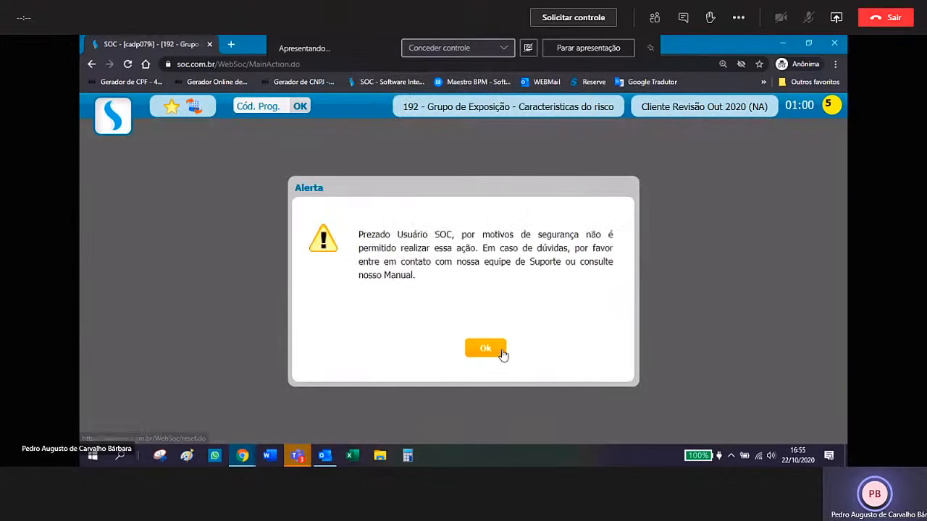
click(486, 348)
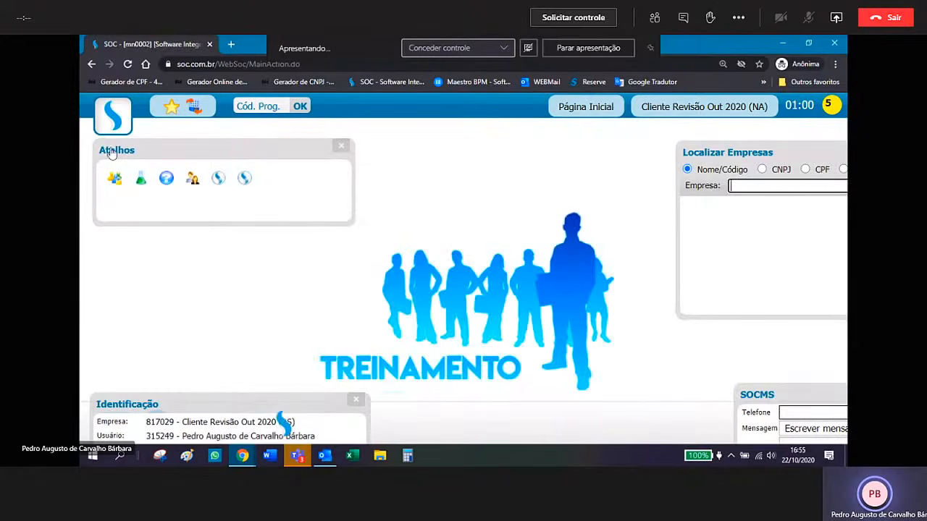
- Go to program 358, search the active groups of all units, and open GHE NOVO
click(111, 113)
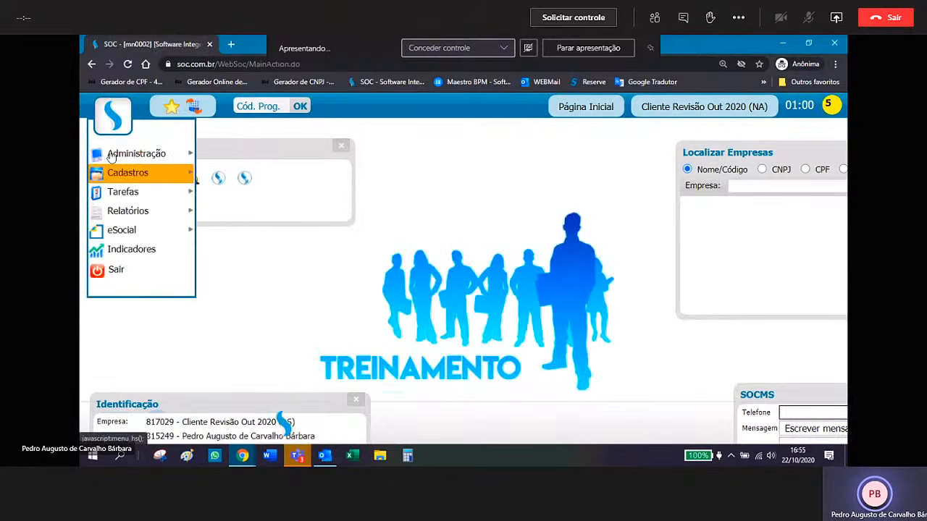
mouse_move(119, 175)
click(261, 106)
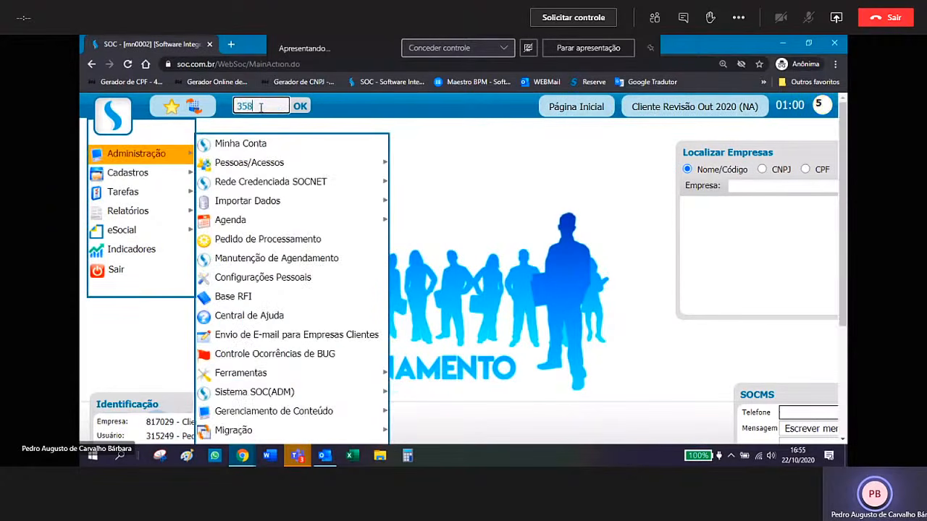
text(358)
key(Return)
click(112, 120)
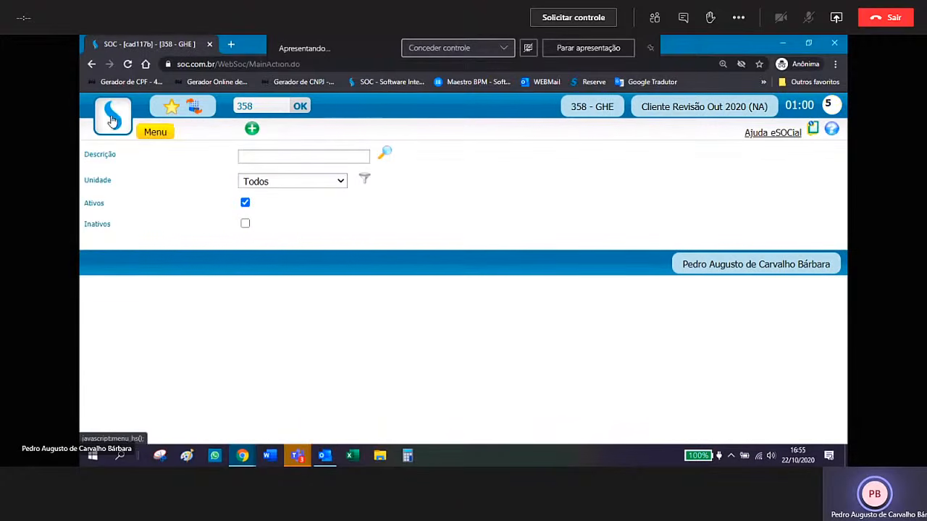
click(252, 129)
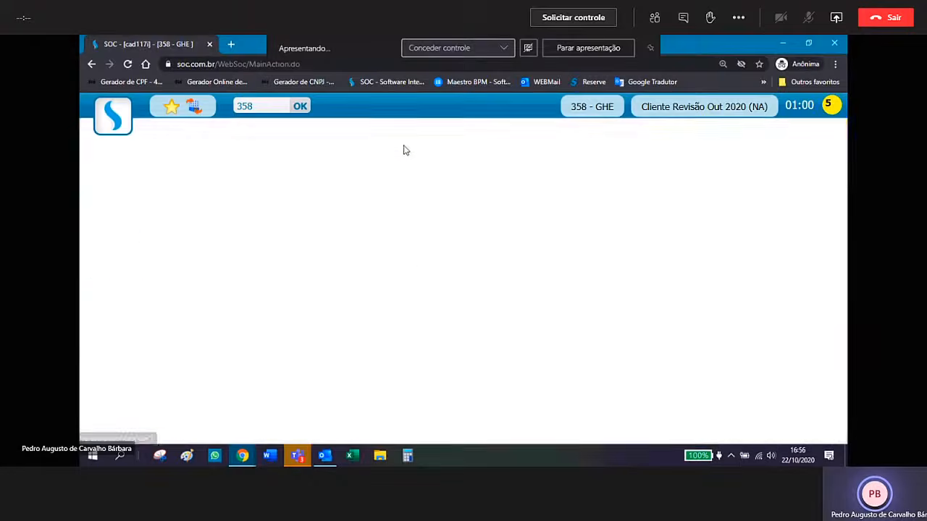
click(385, 154)
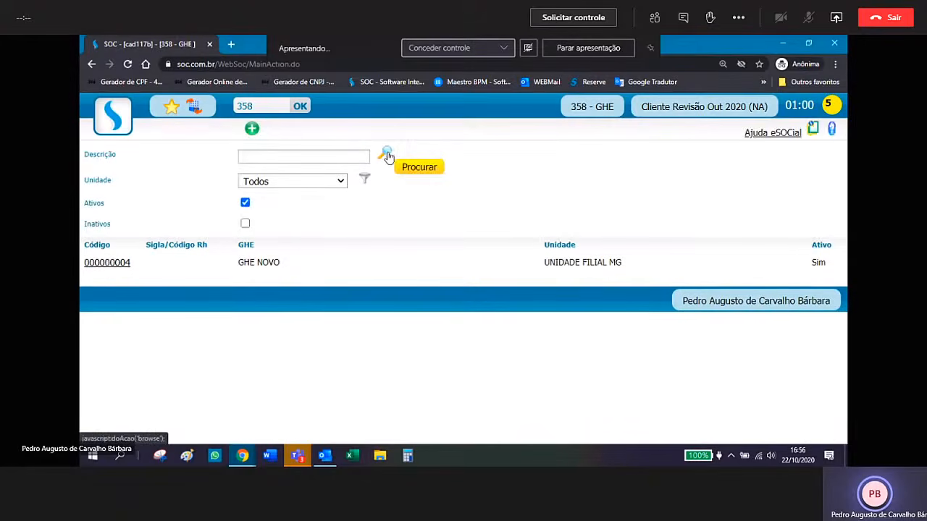
click(103, 270)
- Characterize 0001 - RUIDO for GHE NOVO with validity from 01/01/2021 to 31/12/2021 and save
scroll(304, 337, down, 2)
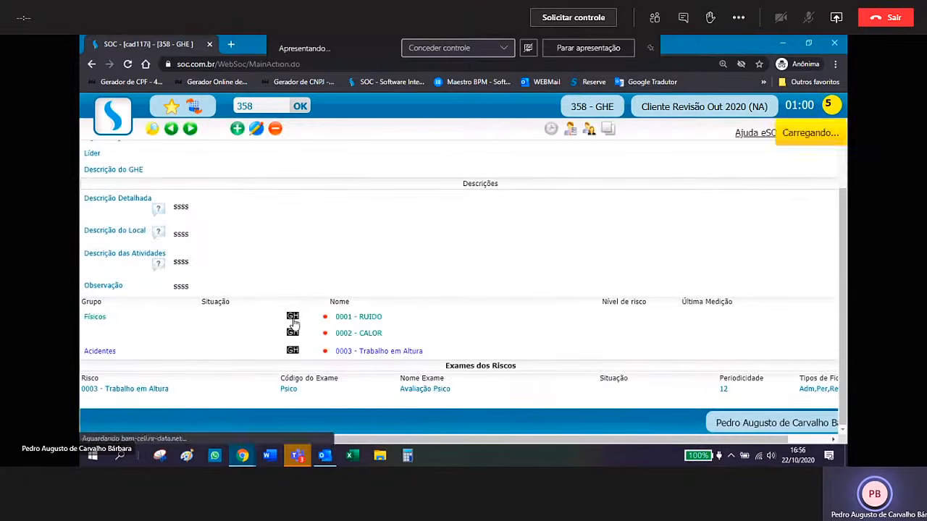
click(285, 234)
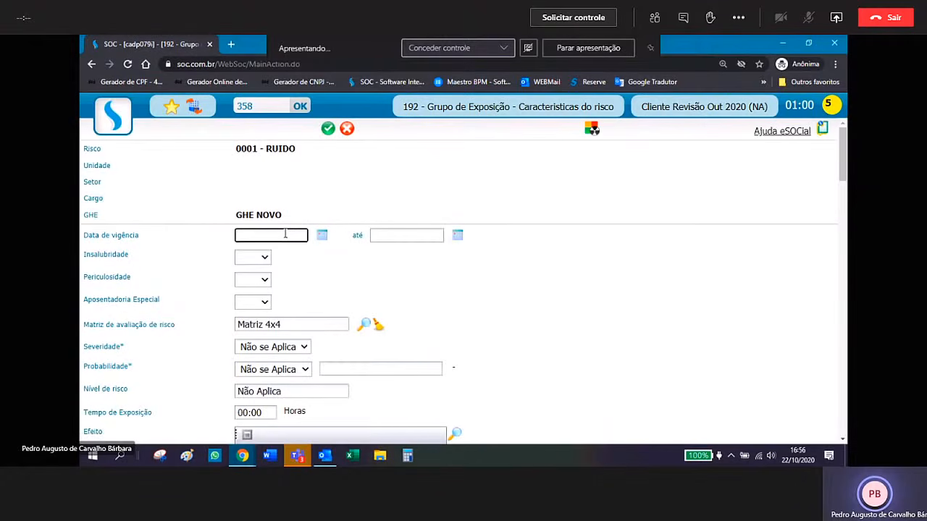
text(01/01/2021)
key(Tab)
text(31)
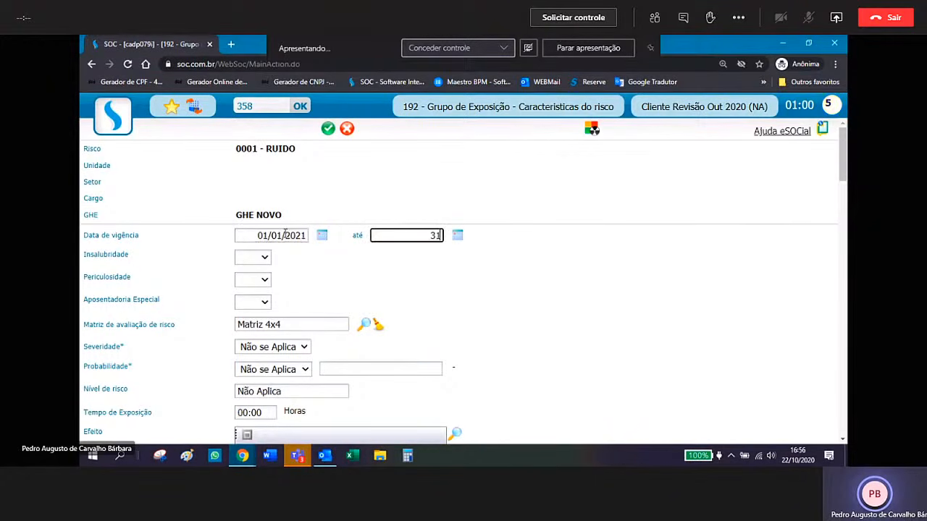
text(/12/2021)
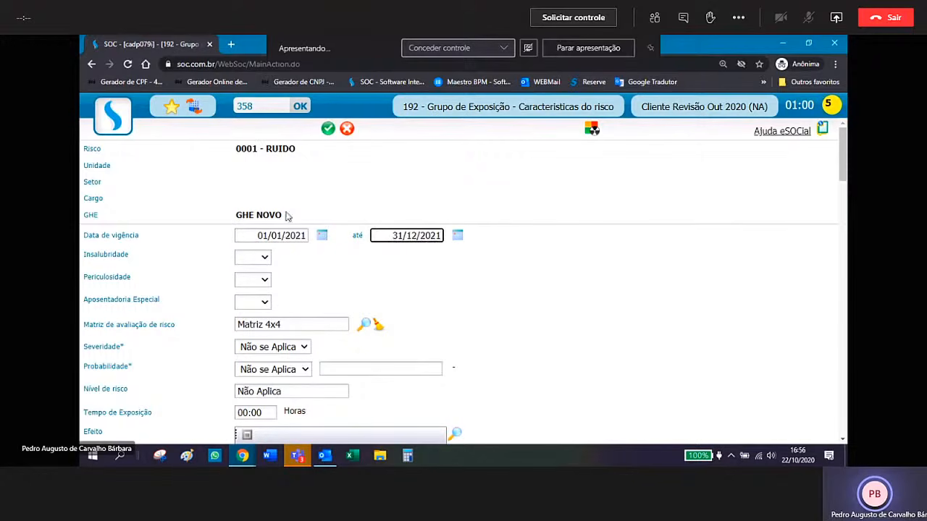
click(328, 128)
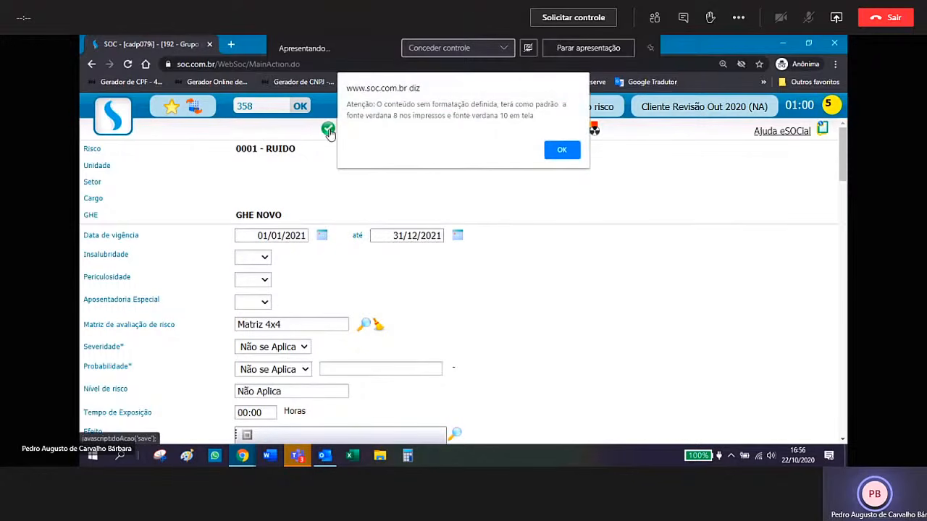
click(569, 150)
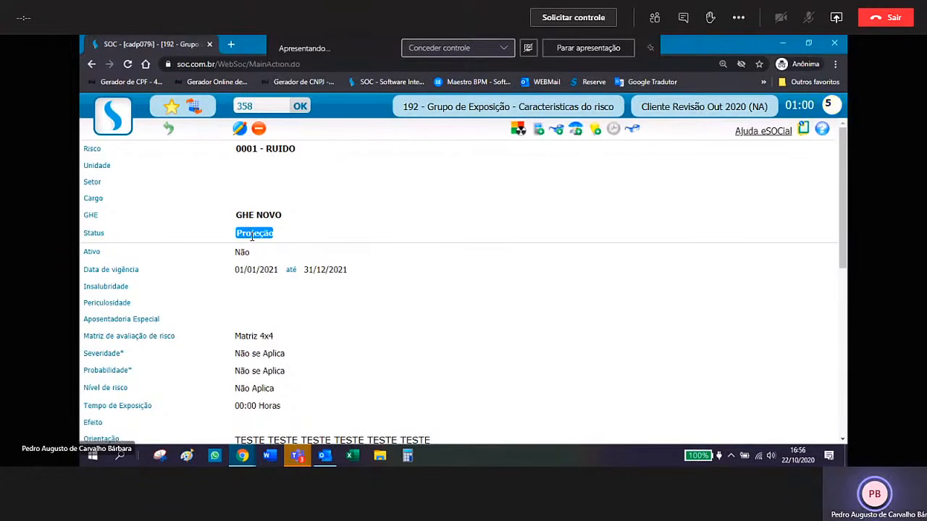
- Return to the GHE NOVO record and examine the Situação of its risks
click(168, 128)
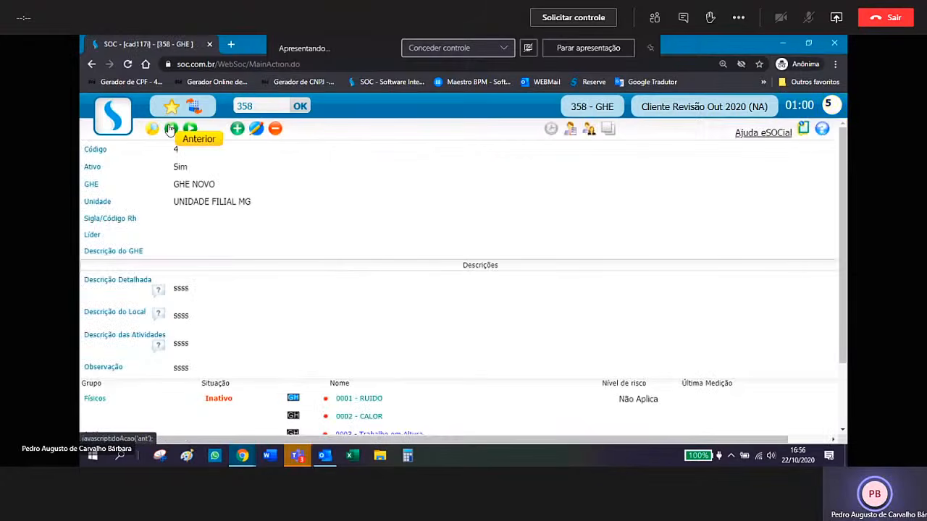
scroll(347, 181, down, 3)
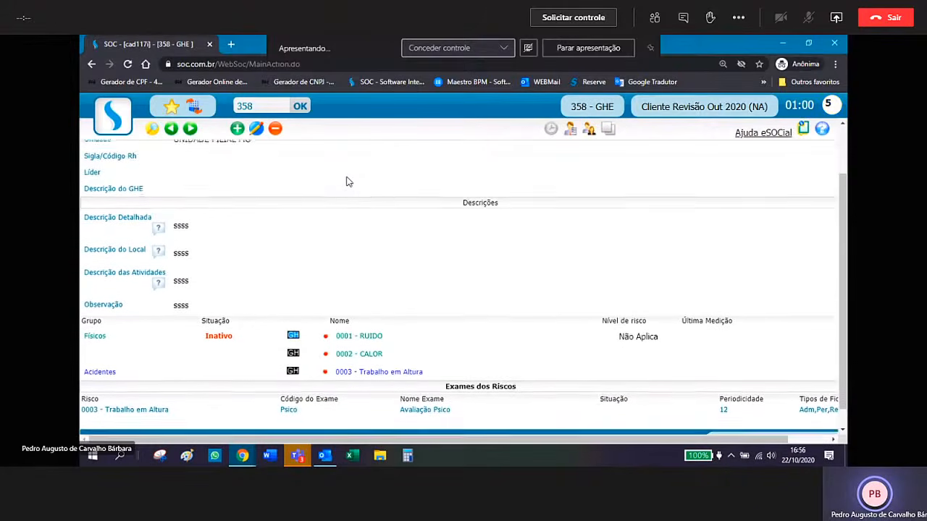
scroll(348, 181, down, 1)
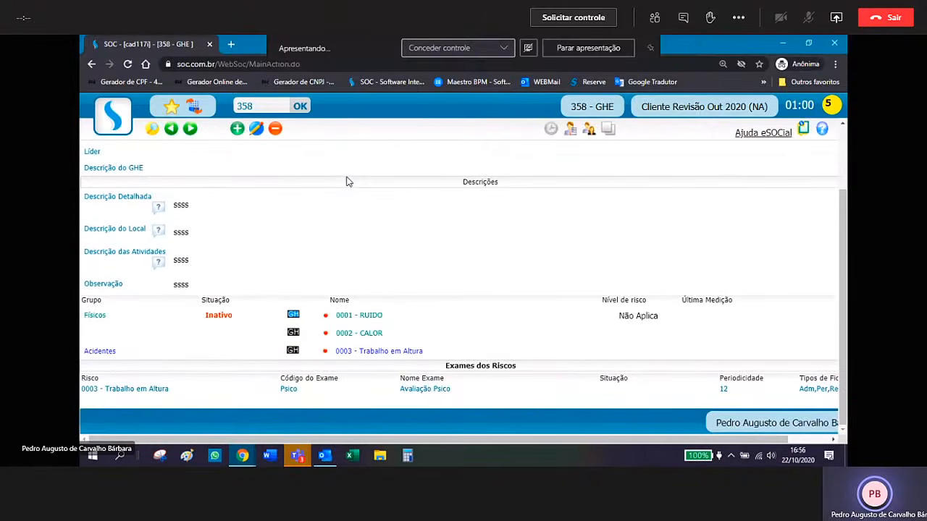
- Characterize 0002 - CALOR for GHE NOVO with validity from 01/01/2019 to 31/12/2019 and save
click(295, 337)
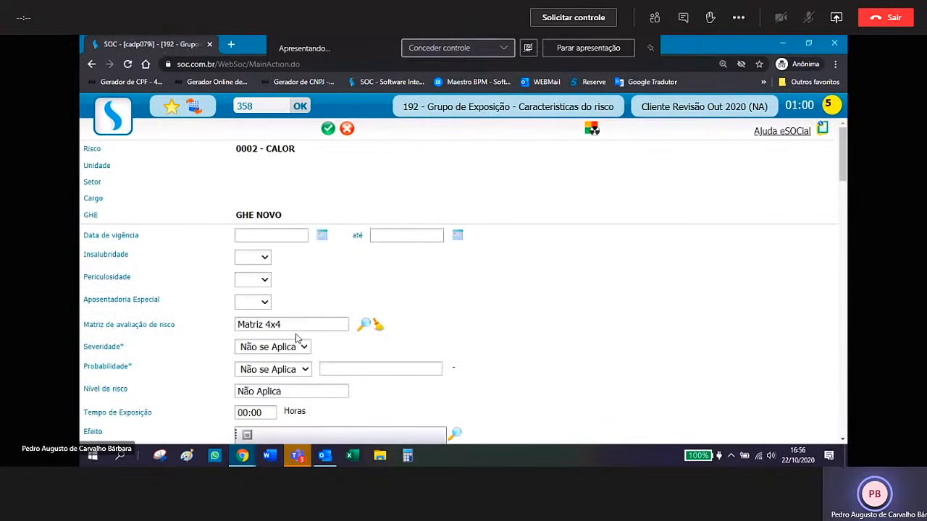
click(294, 233)
text(01/0)
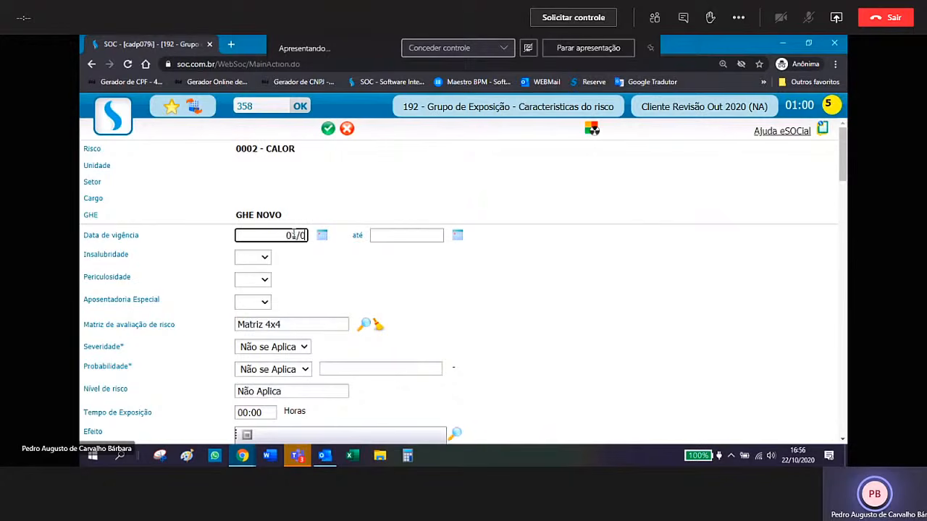
text(1)
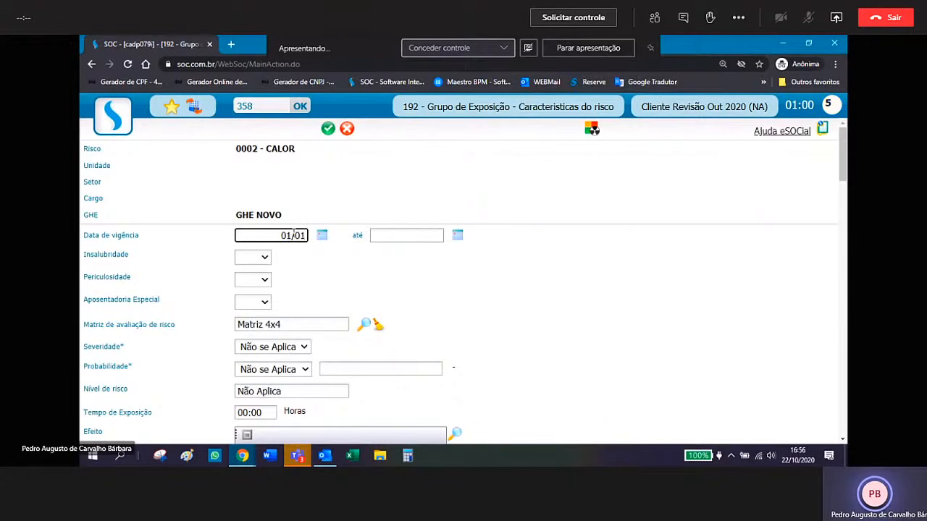
text(/2019)
key(Tab)
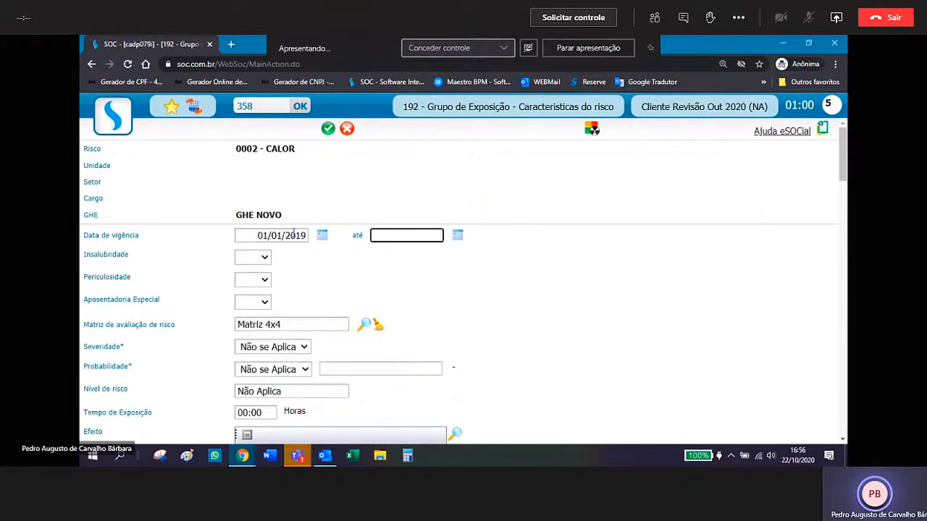
text(31/12/2019)
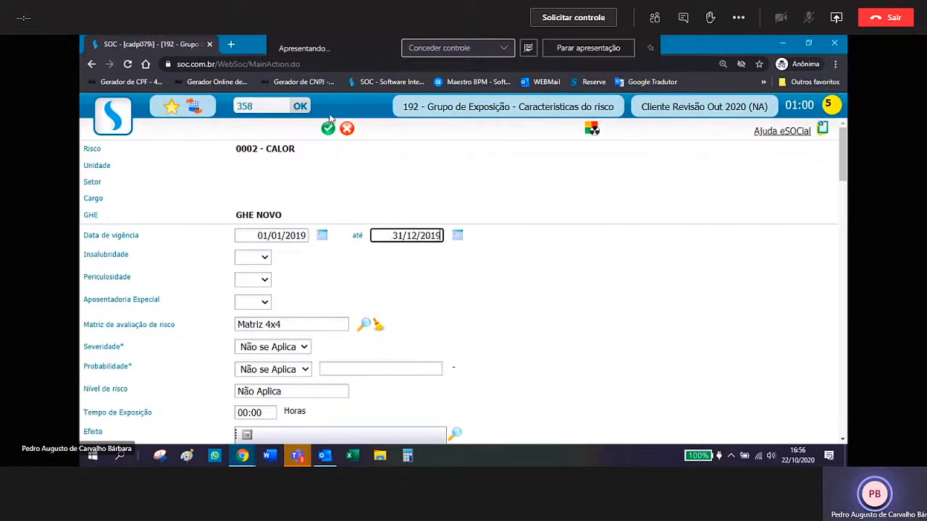
click(328, 127)
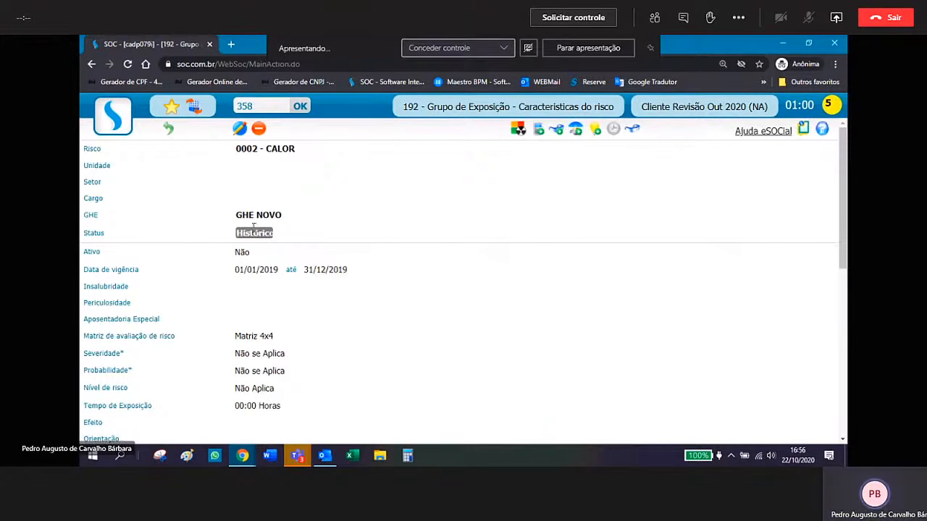
- Return to the GHE NOVO record, characterize 0003 - Trabalho em Altura with validity from 01/01/2020 to 31/12/2020, and save
click(168, 128)
scroll(381, 285, down, 2)
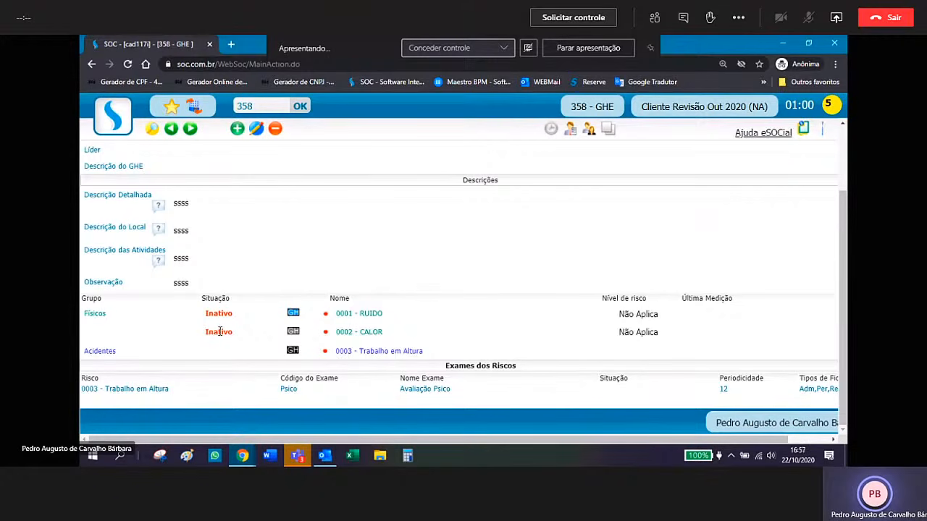
click(294, 351)
click(321, 235)
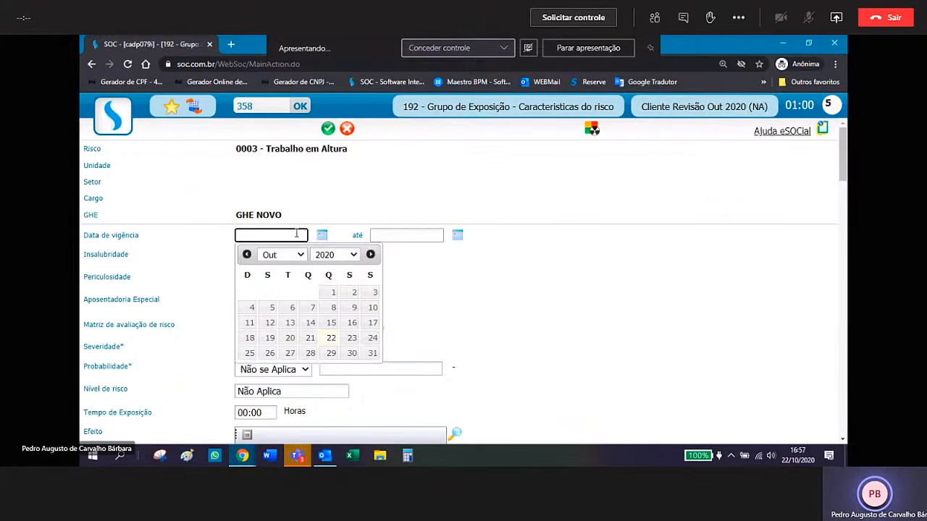
text(01/01)
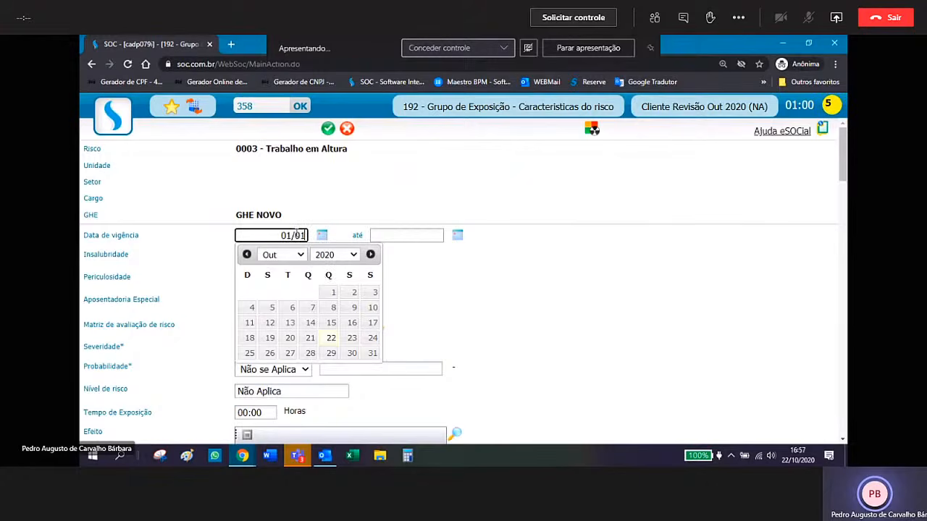
text(/2020)
key(Tab)
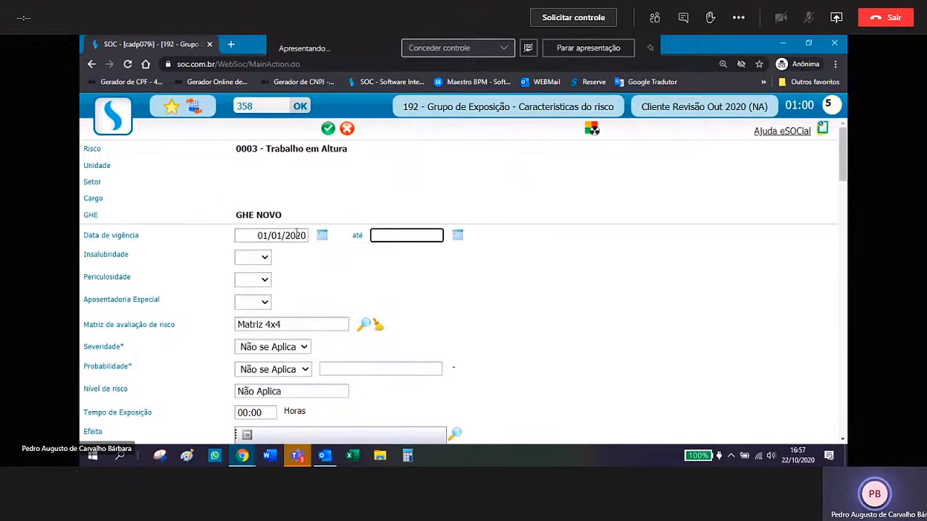
text(31/12/2020)
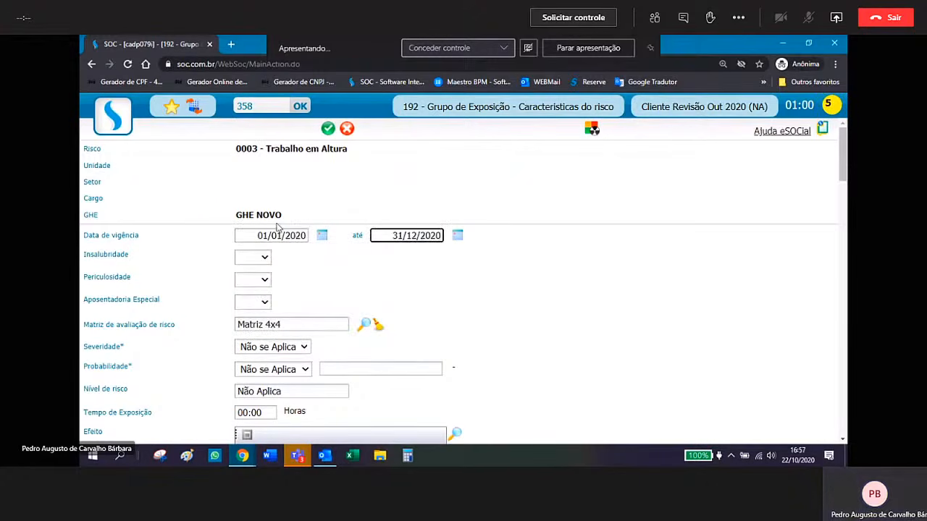
click(328, 129)
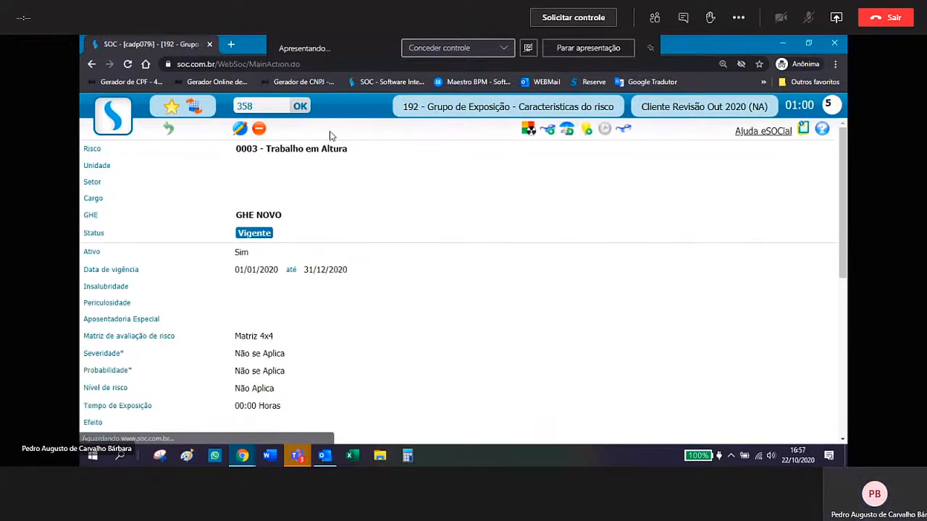
- Return to the GHE NOVO record, examine the Situação of its risks, and open the characteristics of 0001 - RUIDO
click(168, 128)
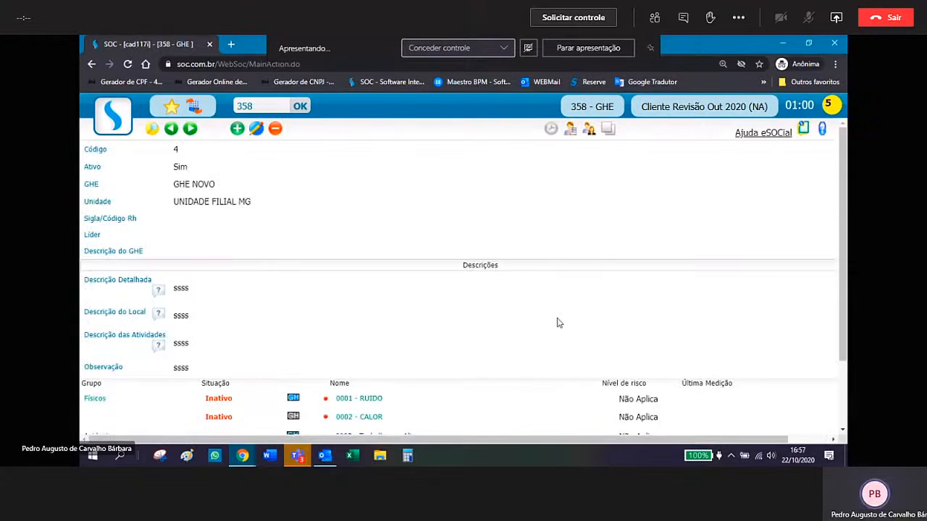
scroll(559, 322, down, 2)
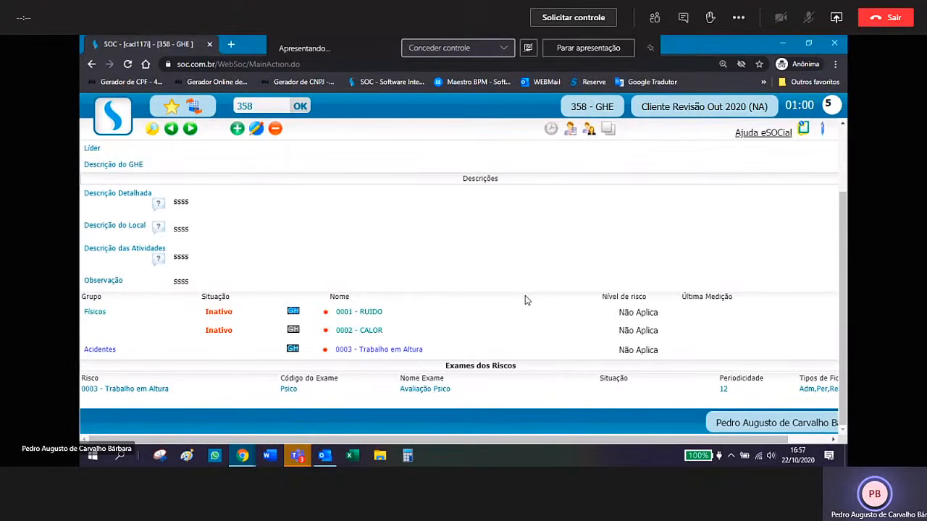
key(ctrl+plus)
scroll(519, 287, down, 1)
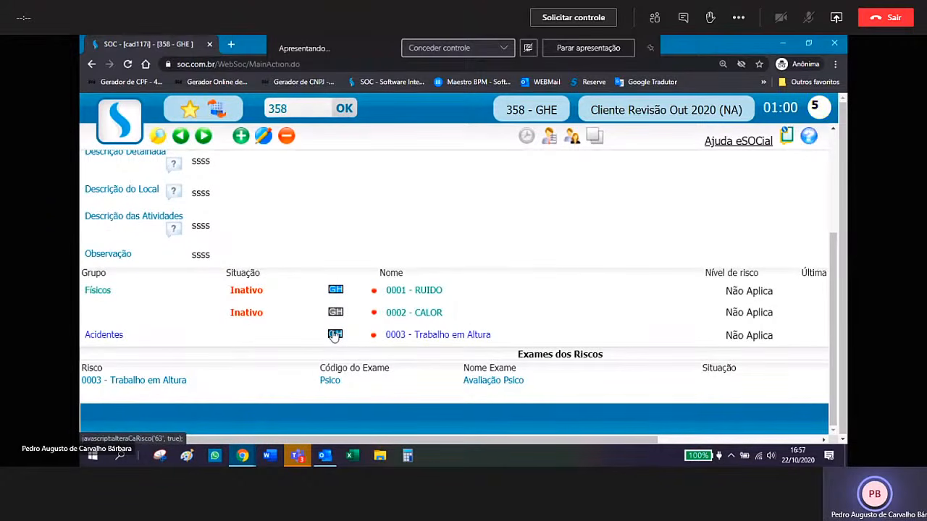
click(336, 291)
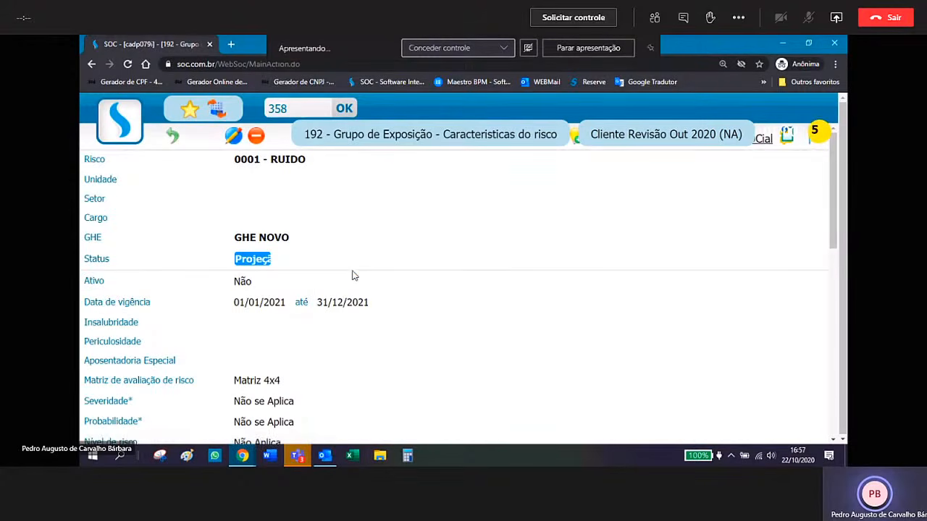
key(ctrl+minus)
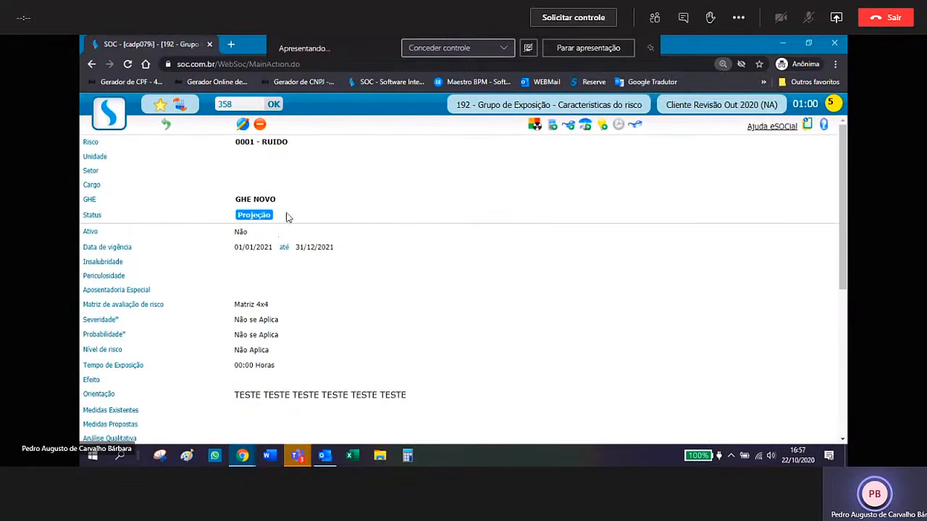
- Add a version to the Históricos e Projeções of 0001 - RUIDO with validity from 01/01/2020 to 31/12/2020 and save
click(620, 125)
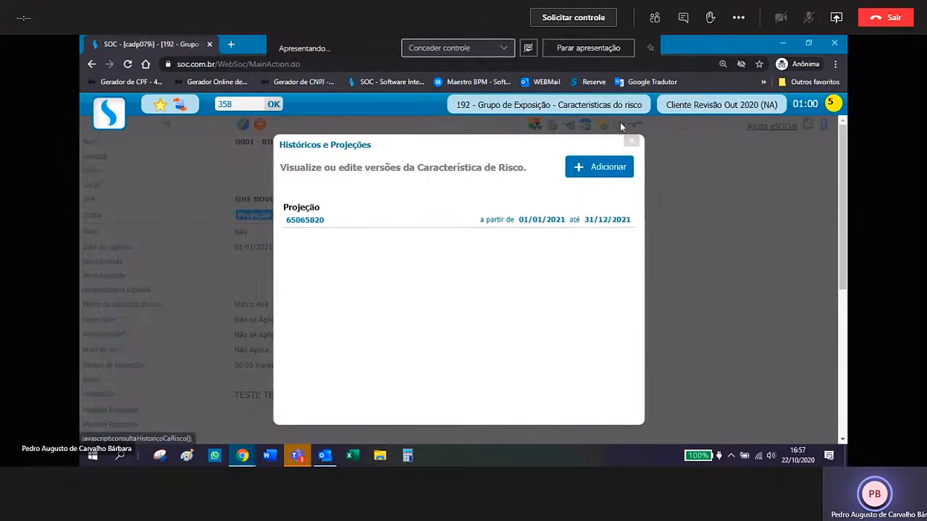
click(616, 169)
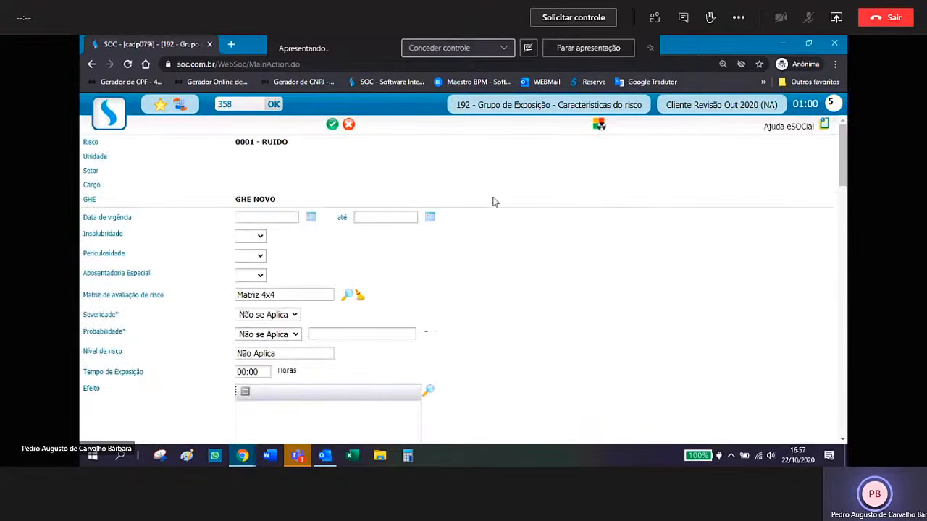
scroll(215, 296, down, 10)
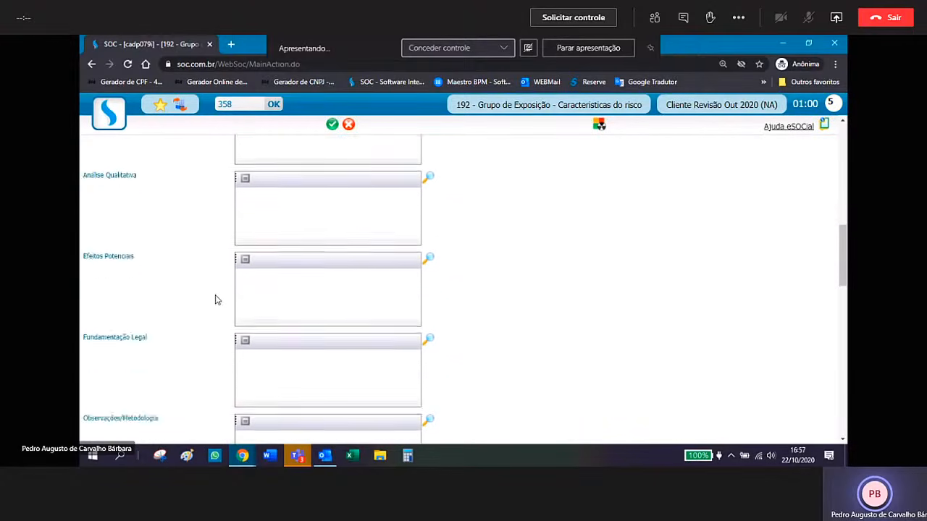
scroll(215, 299, down, 3)
scroll(215, 299, up, 15)
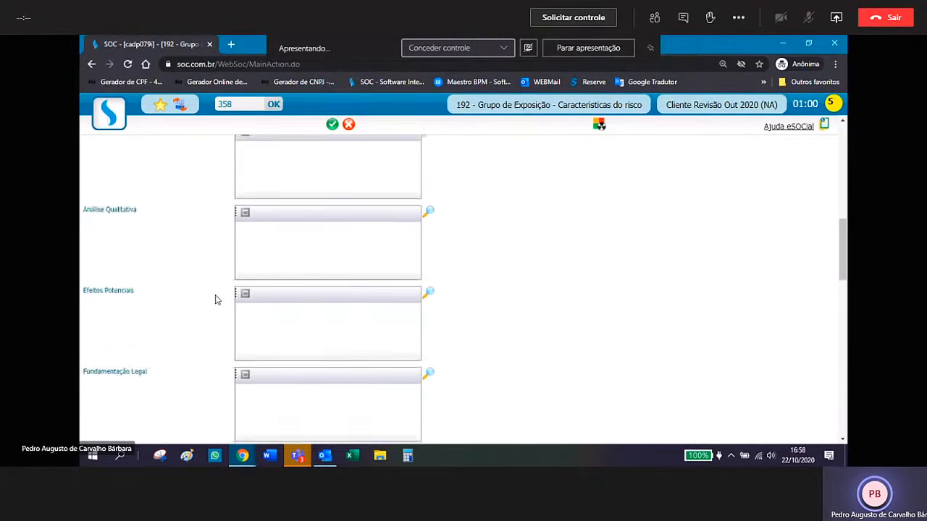
click(266, 219)
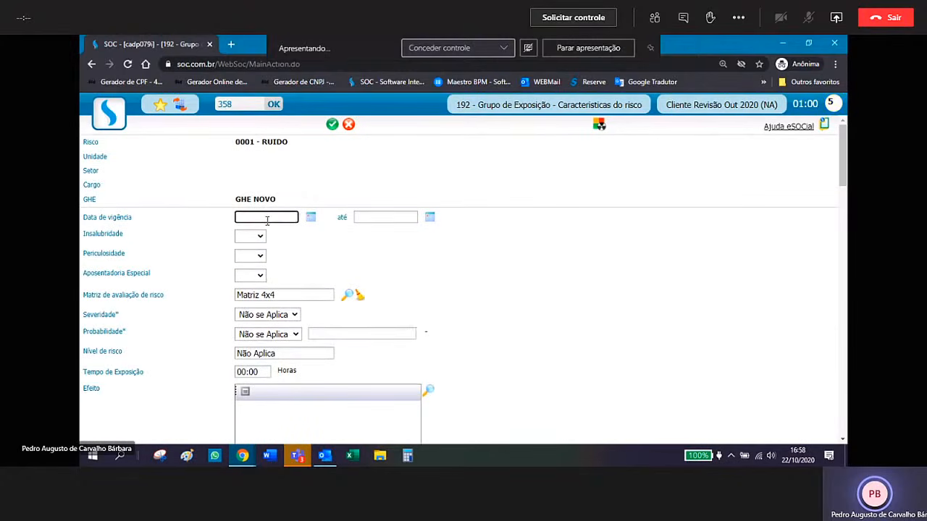
text(01/01/2020)
key(Tab)
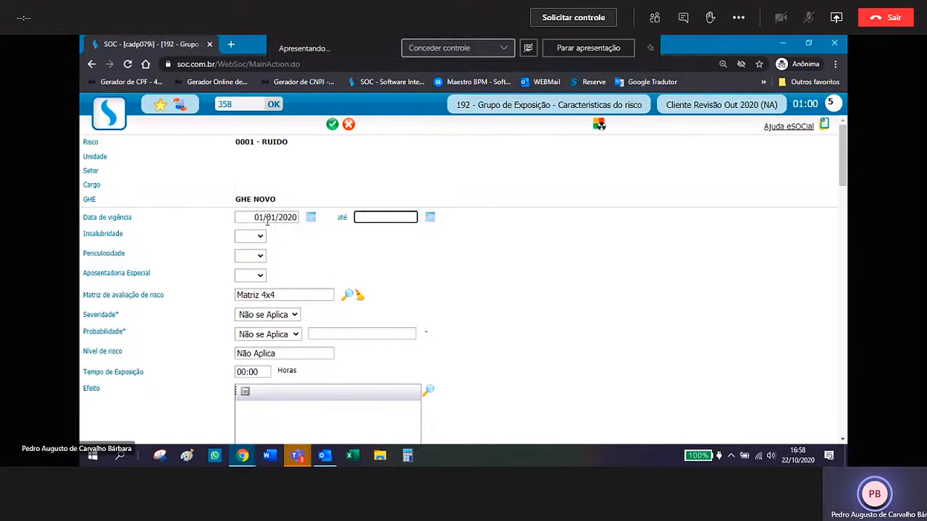
text(31/12/2020)
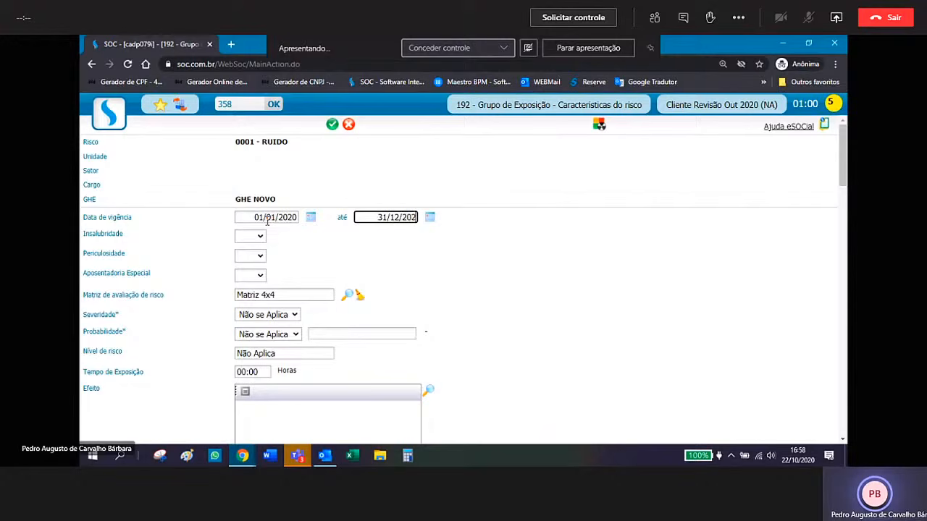
click(331, 124)
click(557, 150)
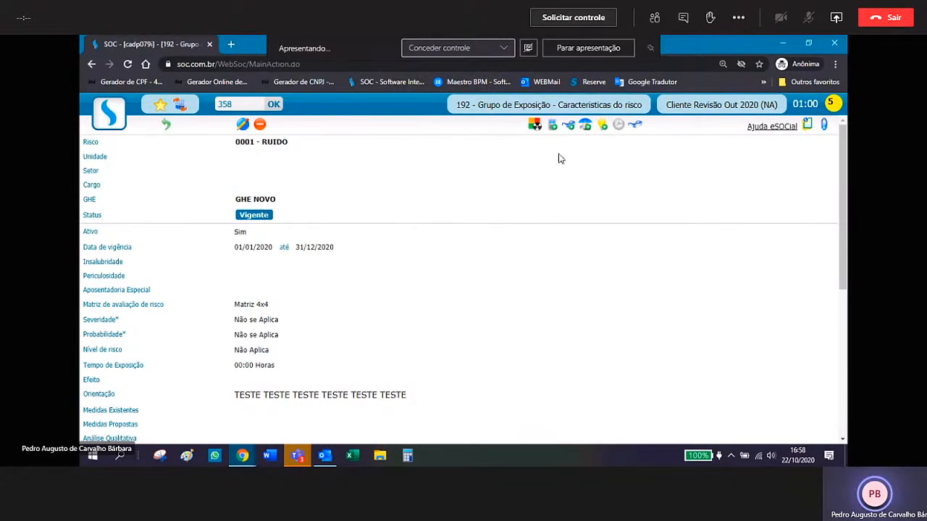
- Review the Históricos e Projeções of 0001 - RUIDO, close them, and examine the risks' Situação on the GHE NOVO record
click(620, 126)
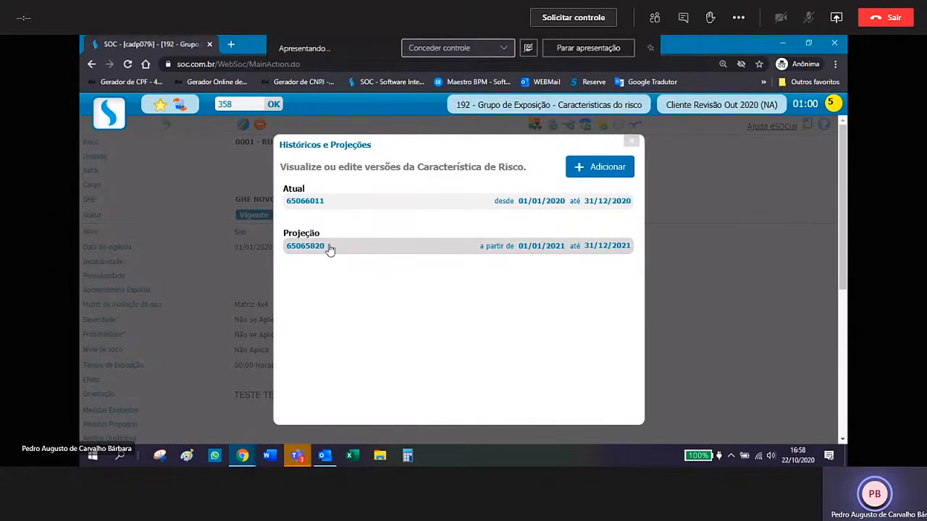
click(631, 141)
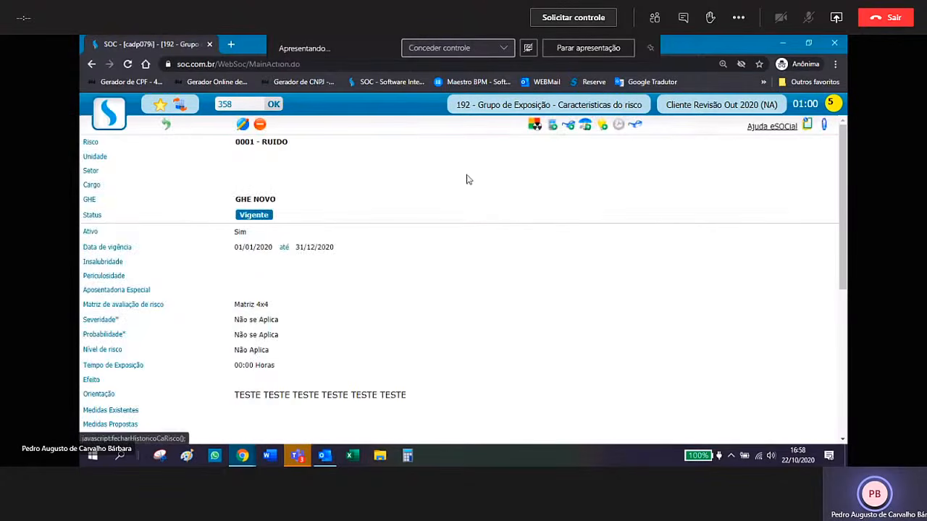
click(167, 124)
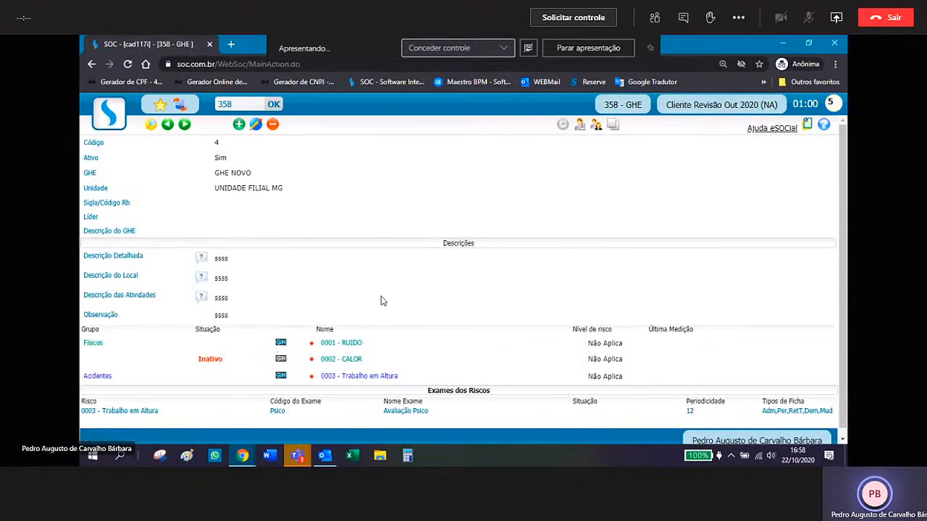
key(ctrl+plus)
key(ctrl+plus)
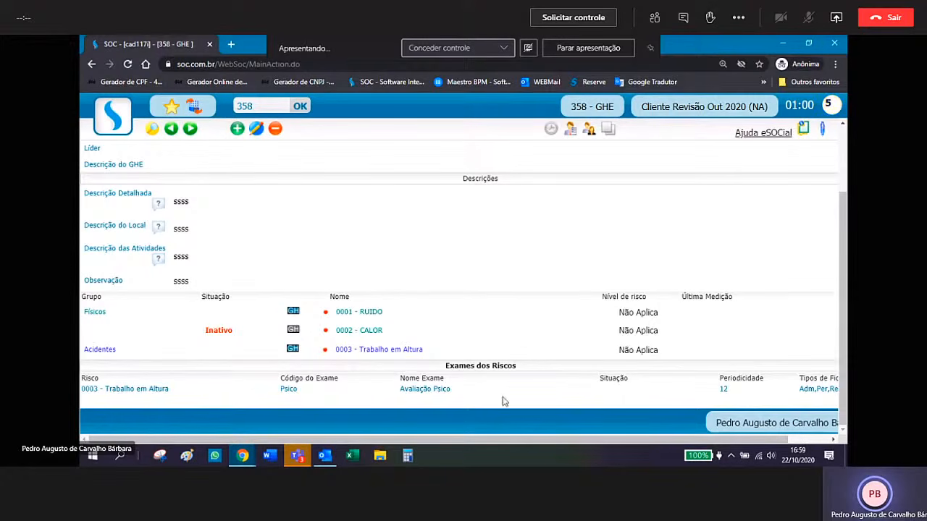
- Try to open the Controle de Vigência de Documentos Legais program and dismiss the notice
click(109, 123)
mouse_move(141, 181)
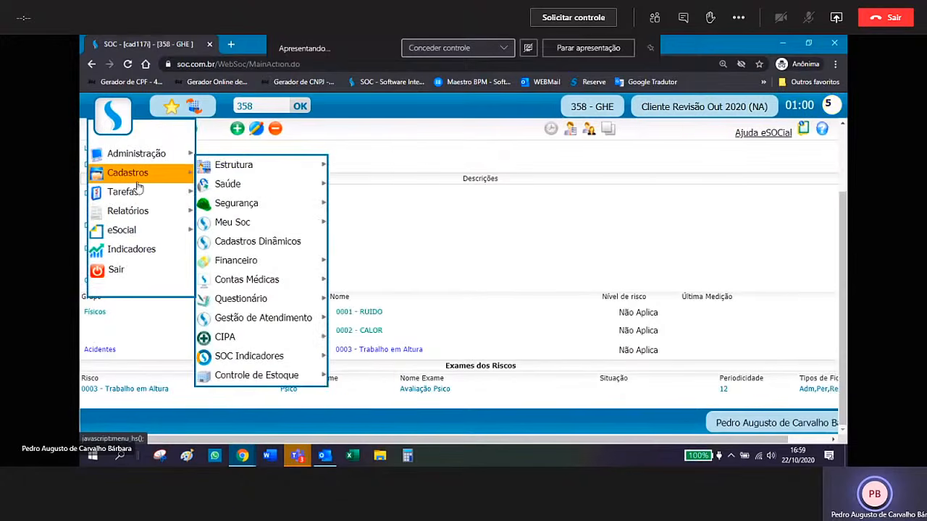
mouse_move(233, 174)
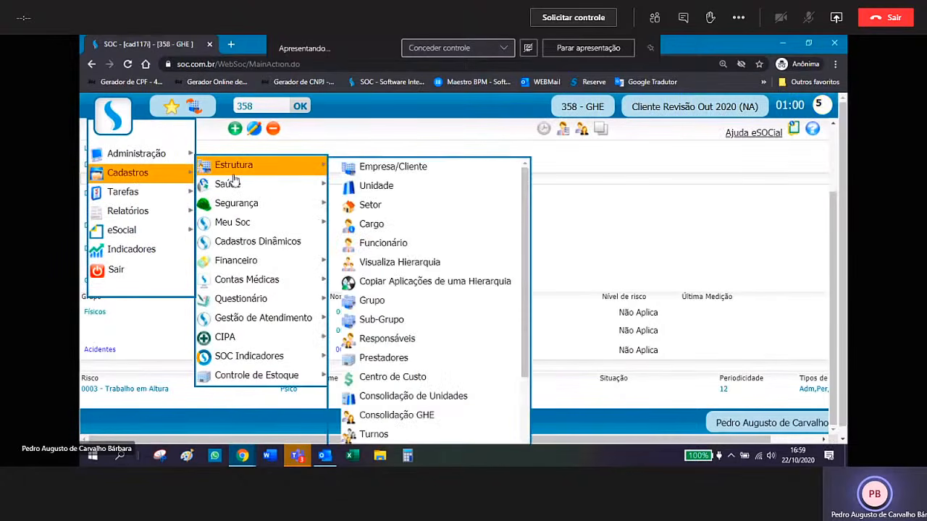
mouse_move(288, 226)
scroll(424, 365, down, 1)
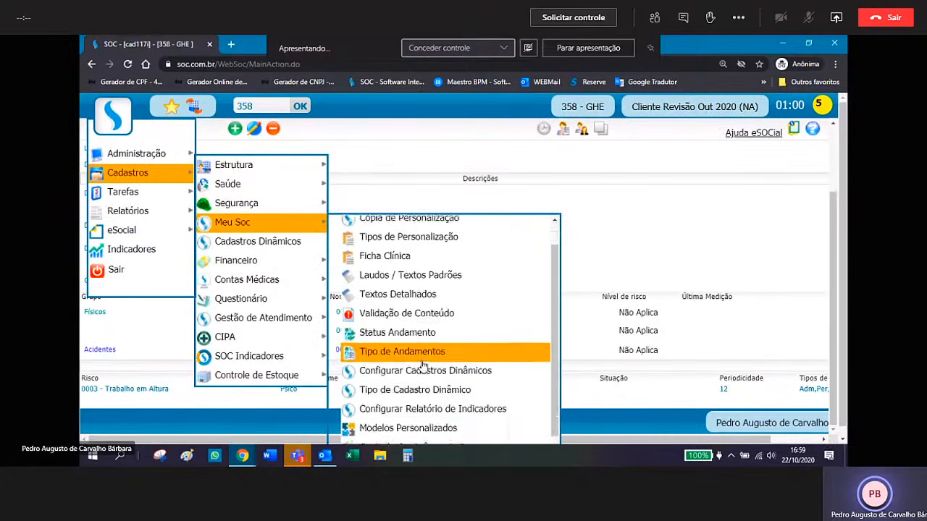
scroll(427, 384, down, 1)
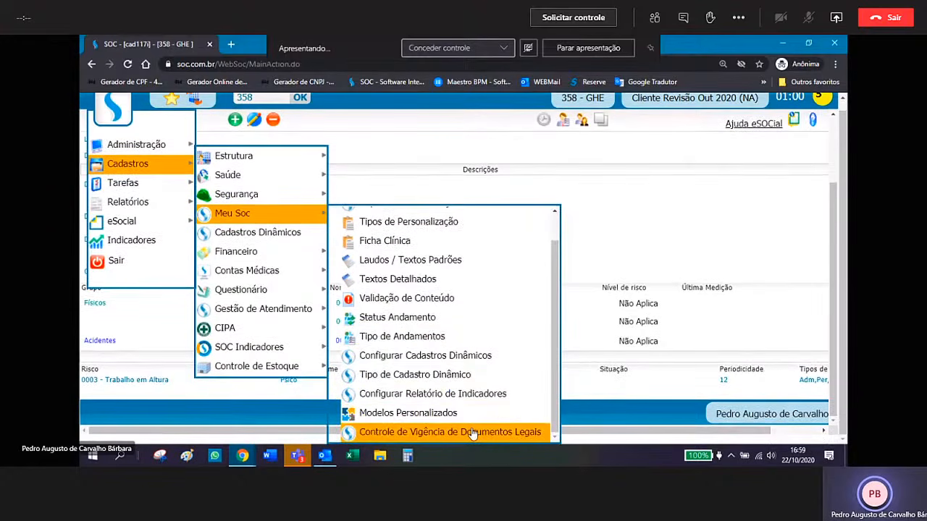
click(472, 433)
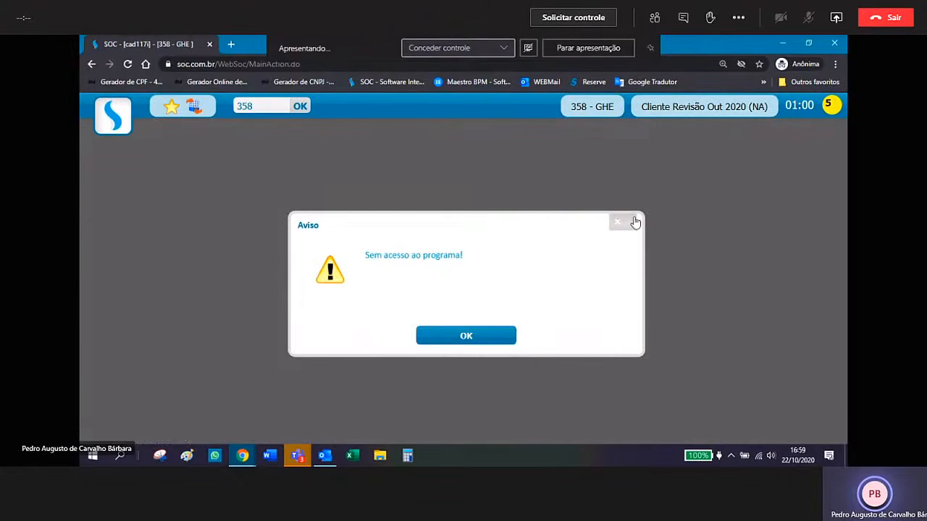
click(629, 223)
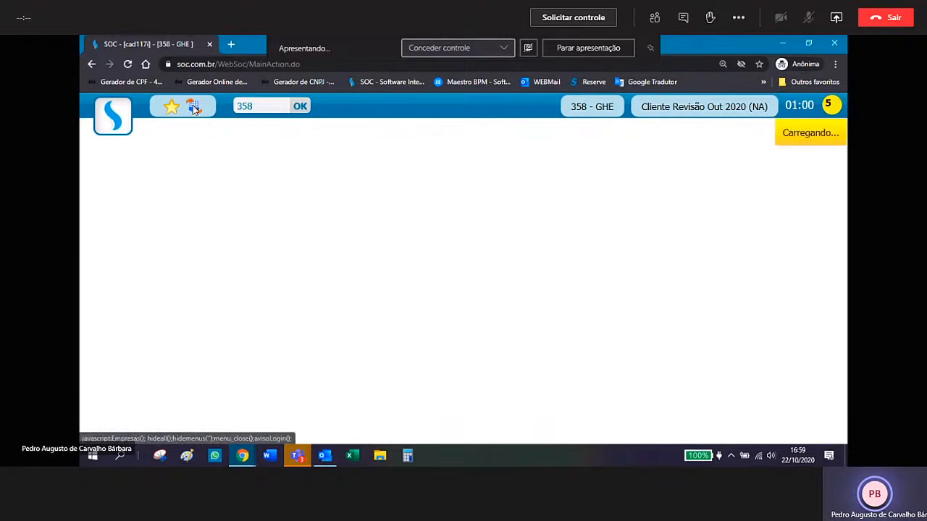